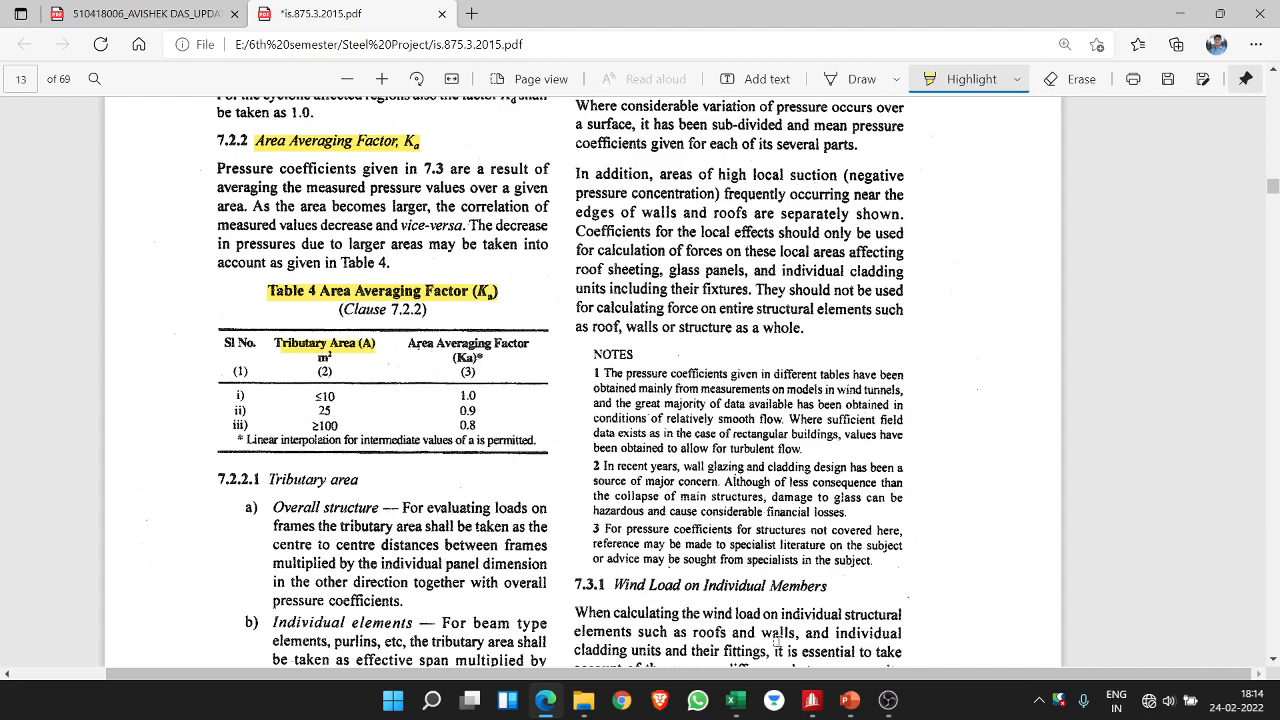
- Switch to the steel project presentation in PowerPoint and review the wind pressure calculation on slide 6
mouse_move(846, 702)
click(831, 638)
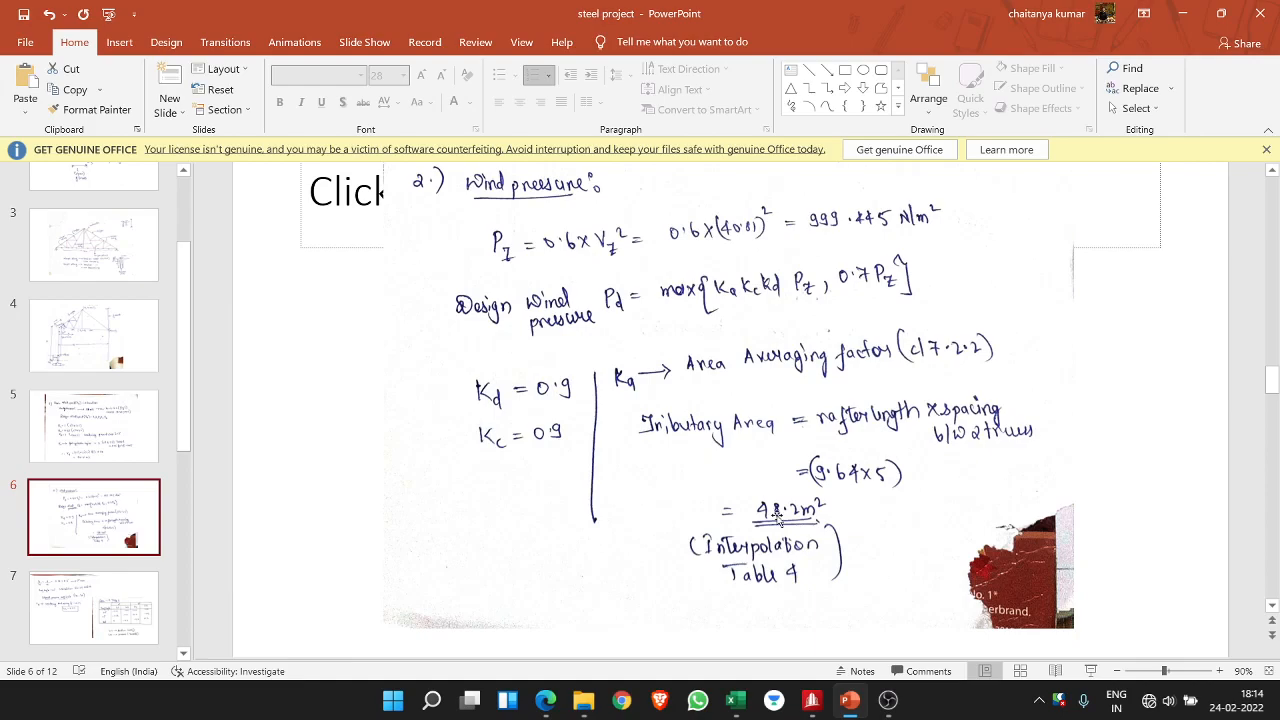
mouse_move(849, 700)
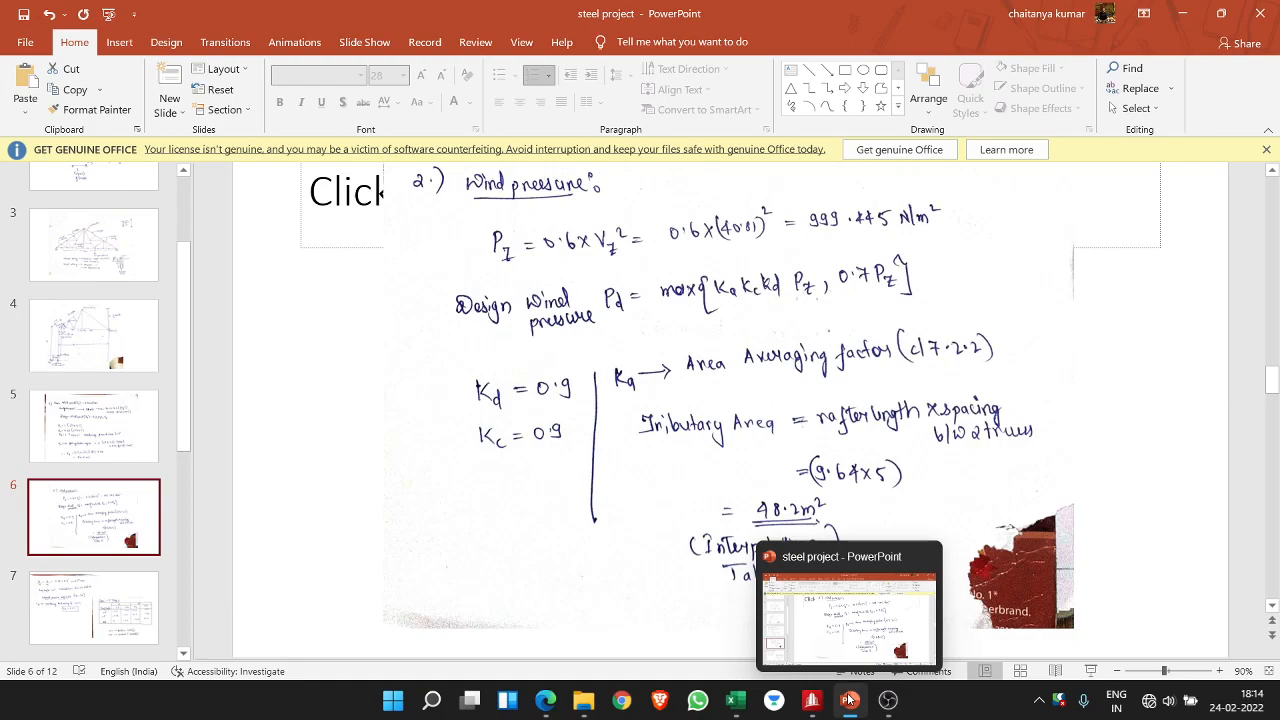
click(118, 602)
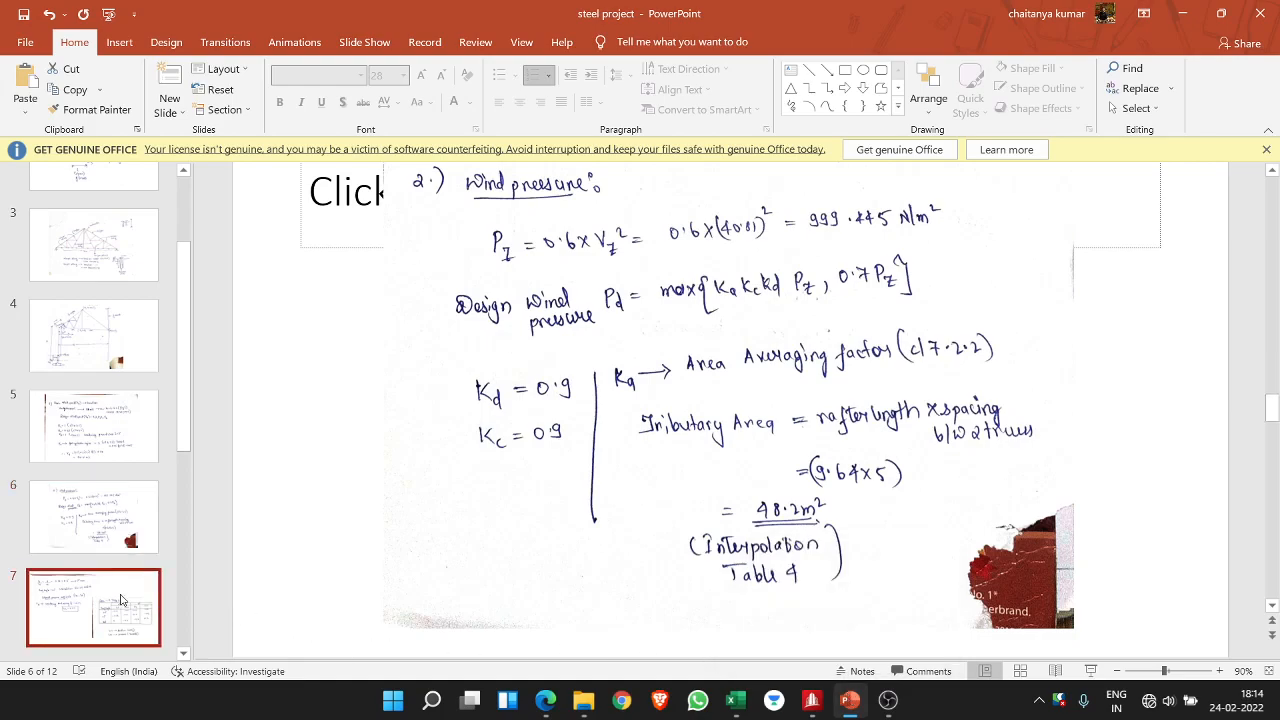
click(110, 521)
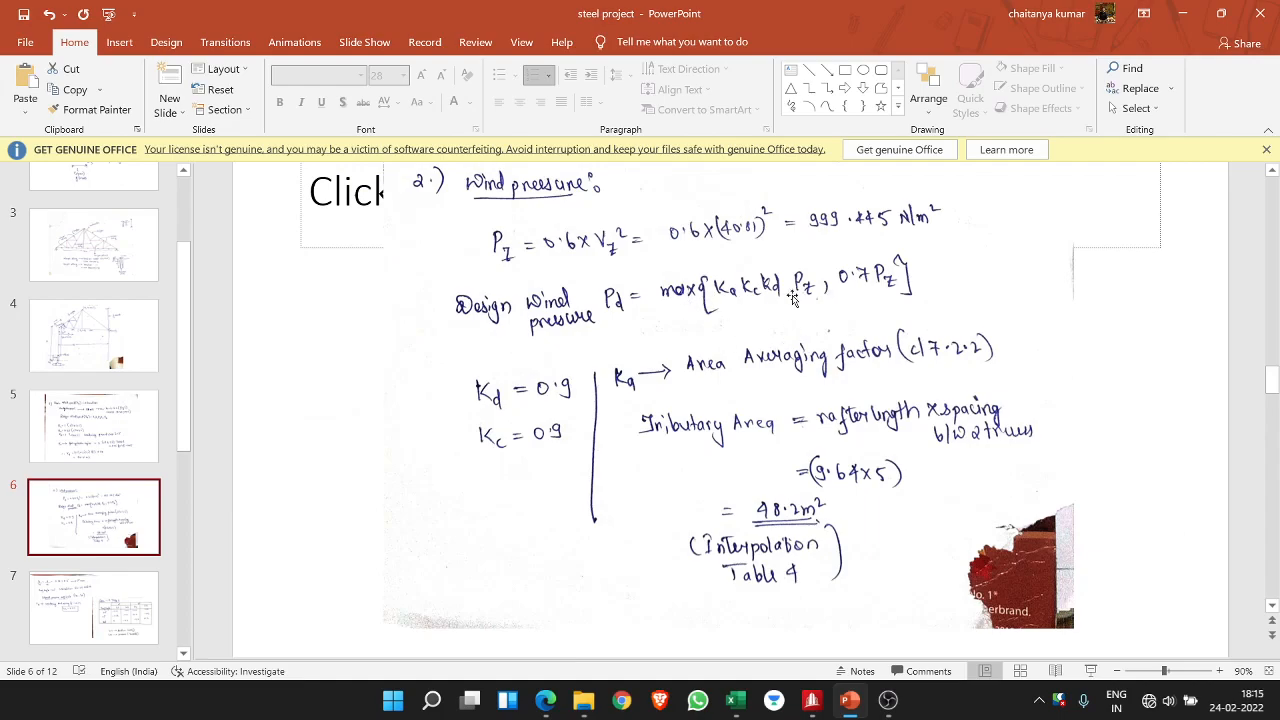
- Switch to the project report PDF in Edge and examine its design wind pressure calculation, selecting the kakdkcPz term
click(545, 701)
click(145, 13)
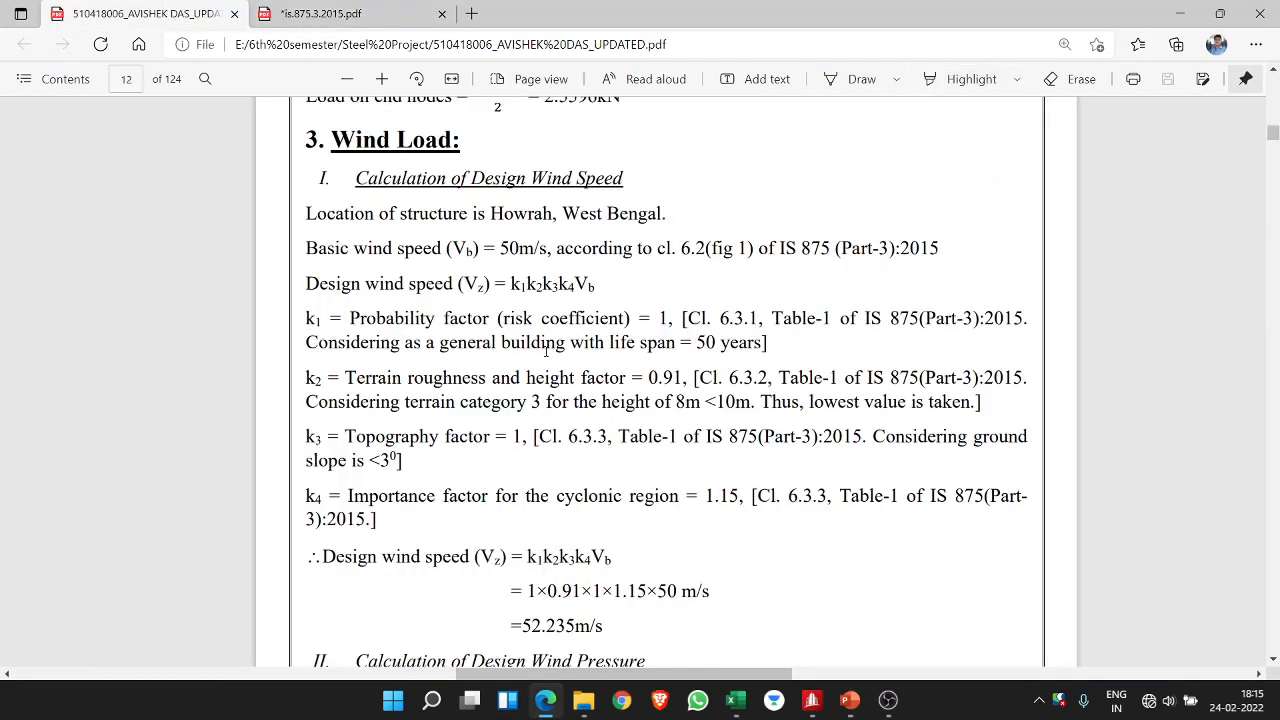
scroll(559, 384, down, 4)
scroll(559, 384, down, 2)
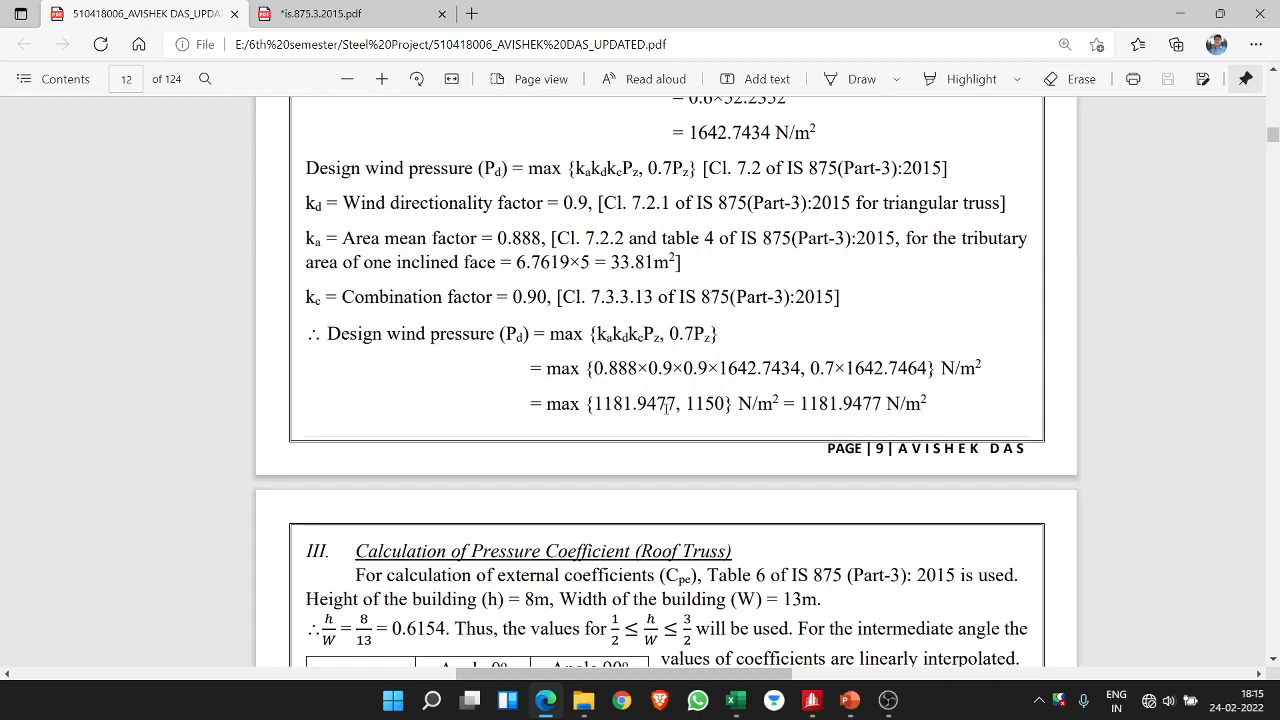
drag(667, 407, 597, 407)
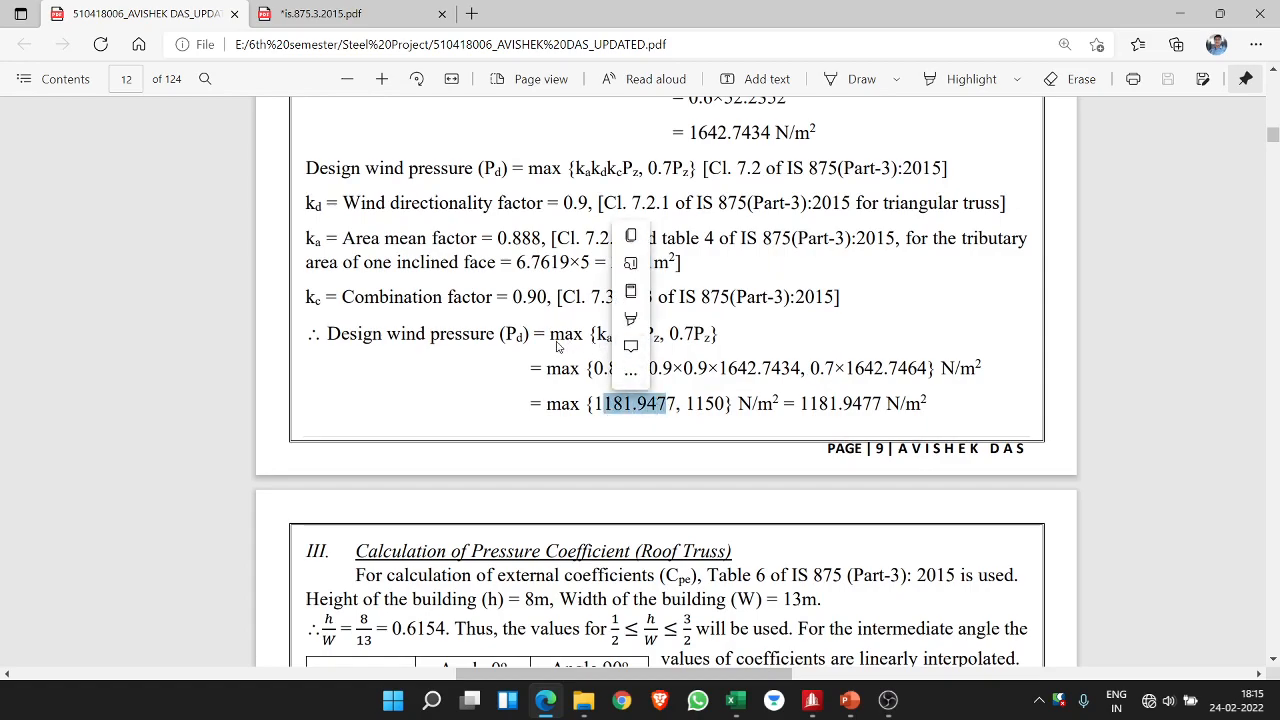
click(600, 340)
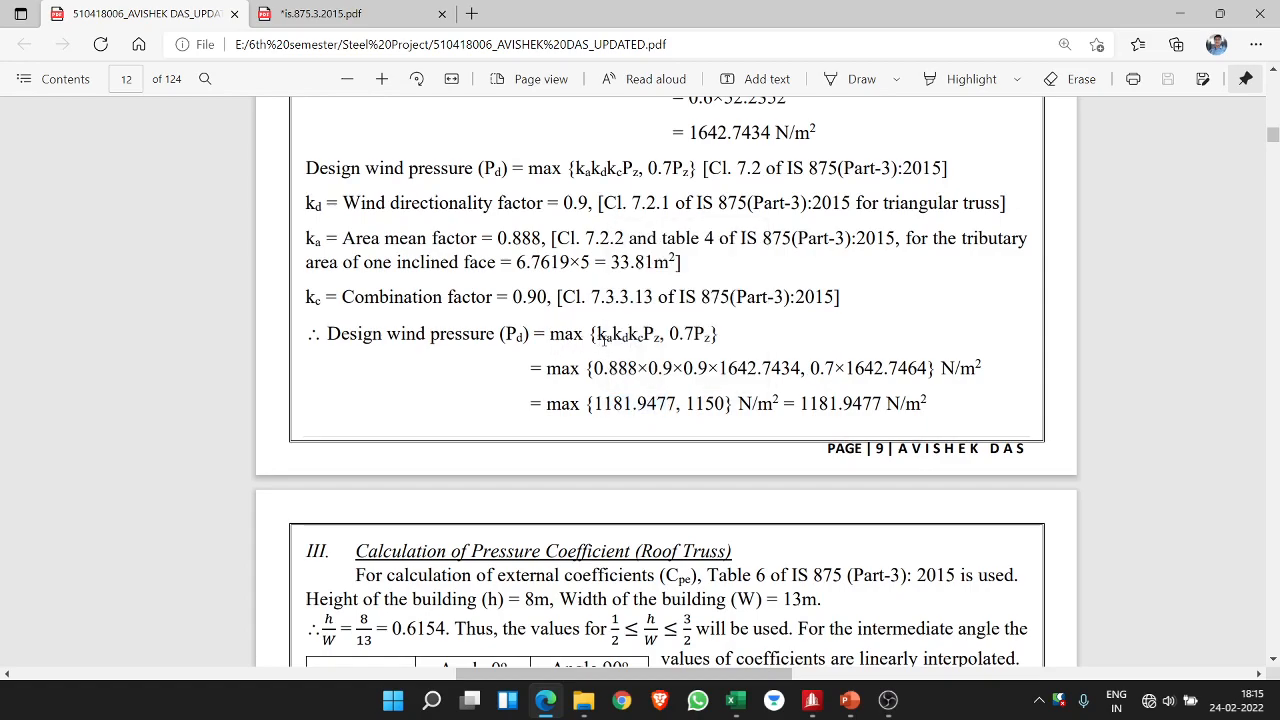
drag(598, 337, 665, 338)
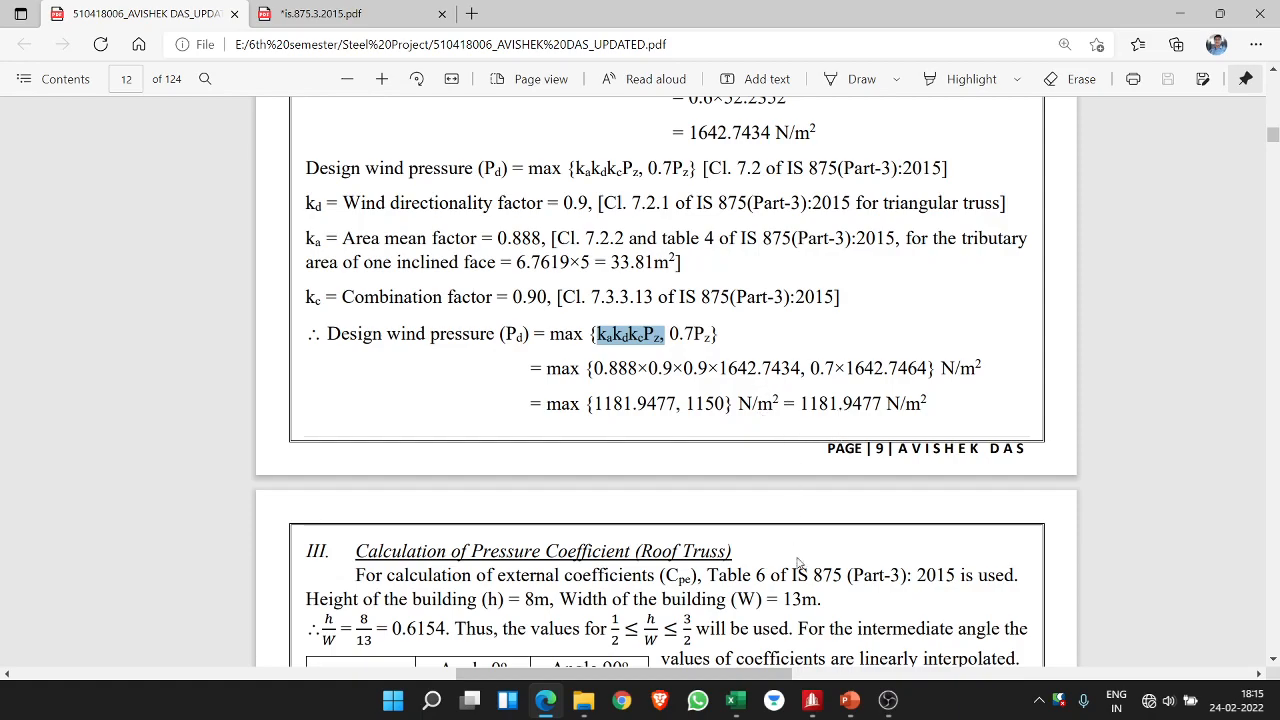
- Return to PowerPoint and review the wind pressure, pressure coefficient and load case calculations on slides 6 to 8, ending on slide 7
click(850, 700)
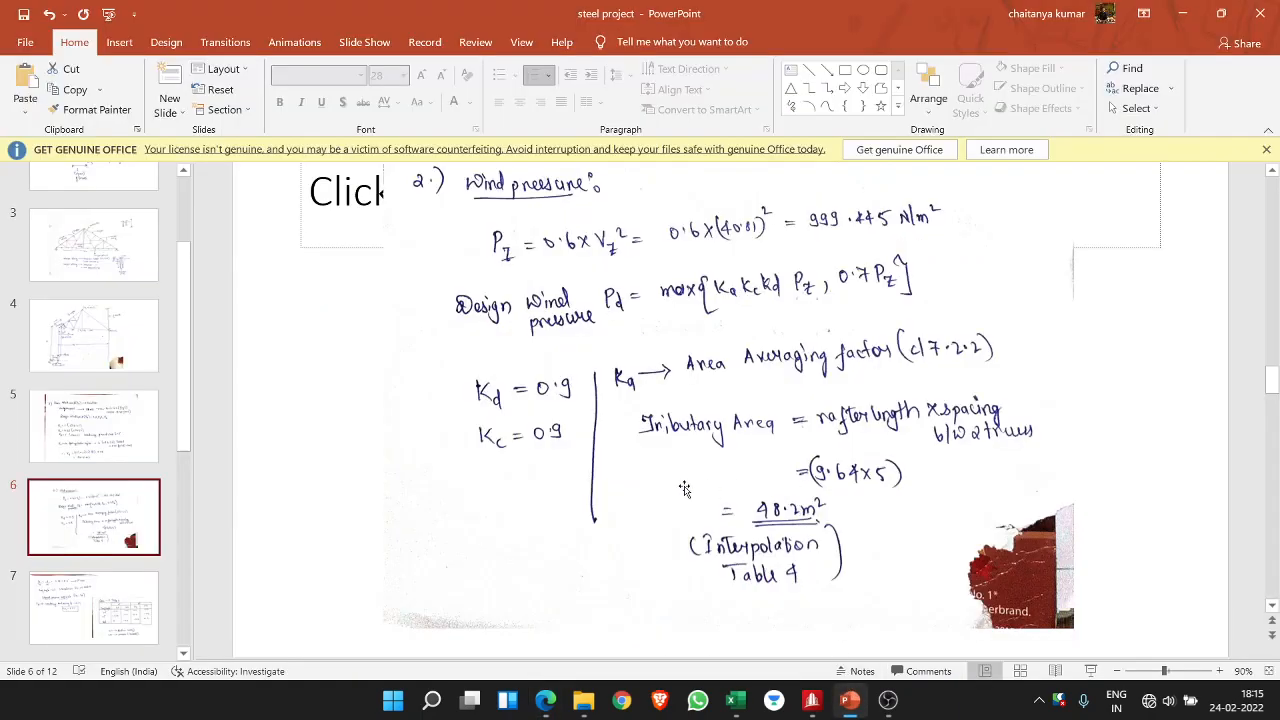
click(110, 598)
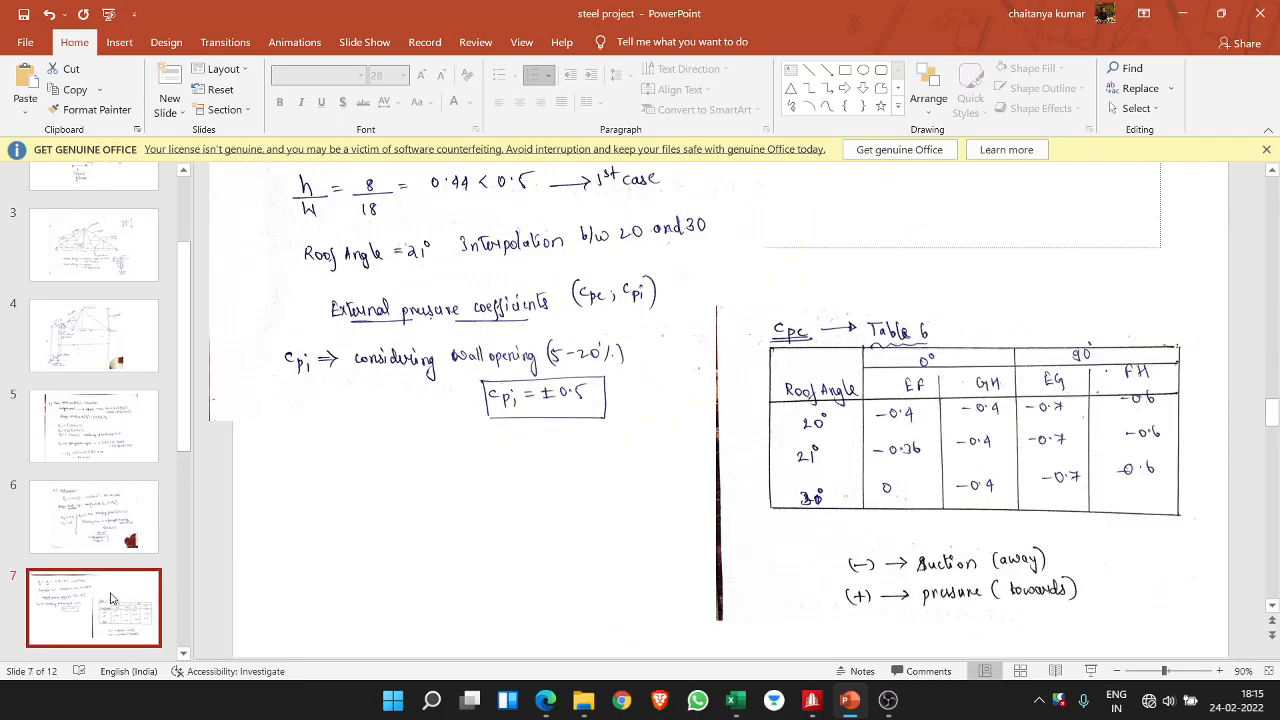
click(117, 541)
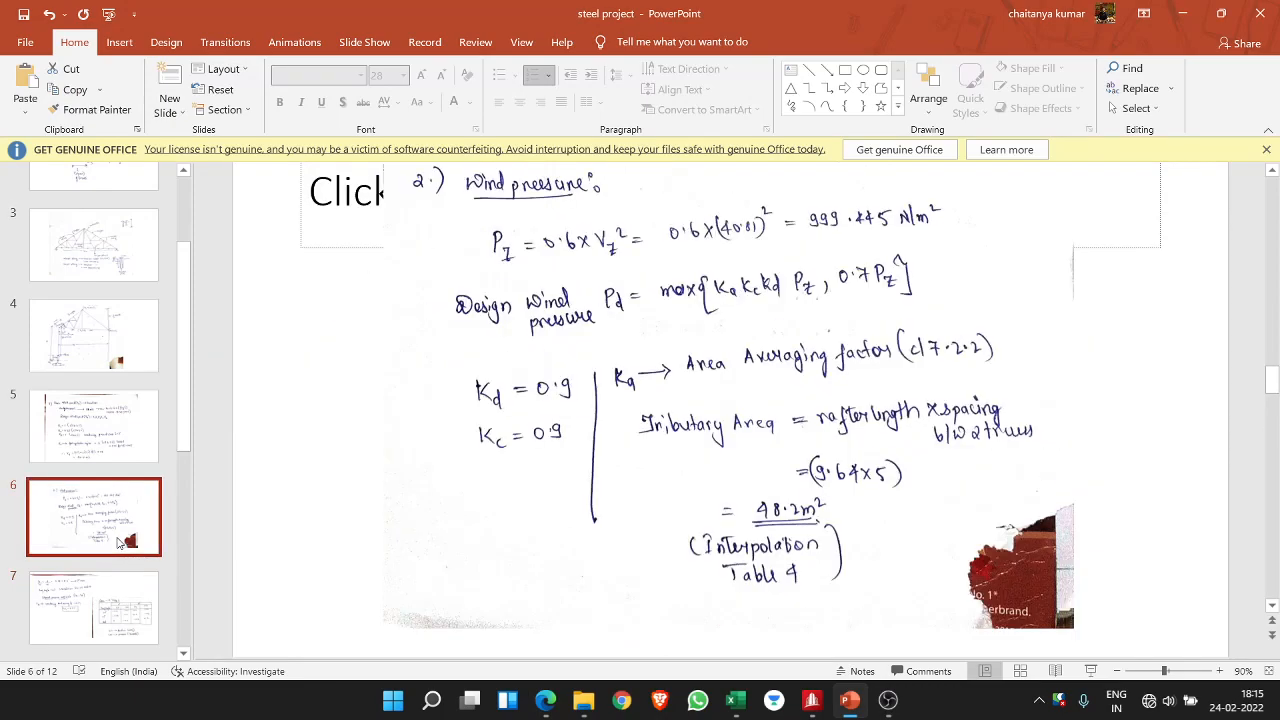
scroll(120, 540, down, 2)
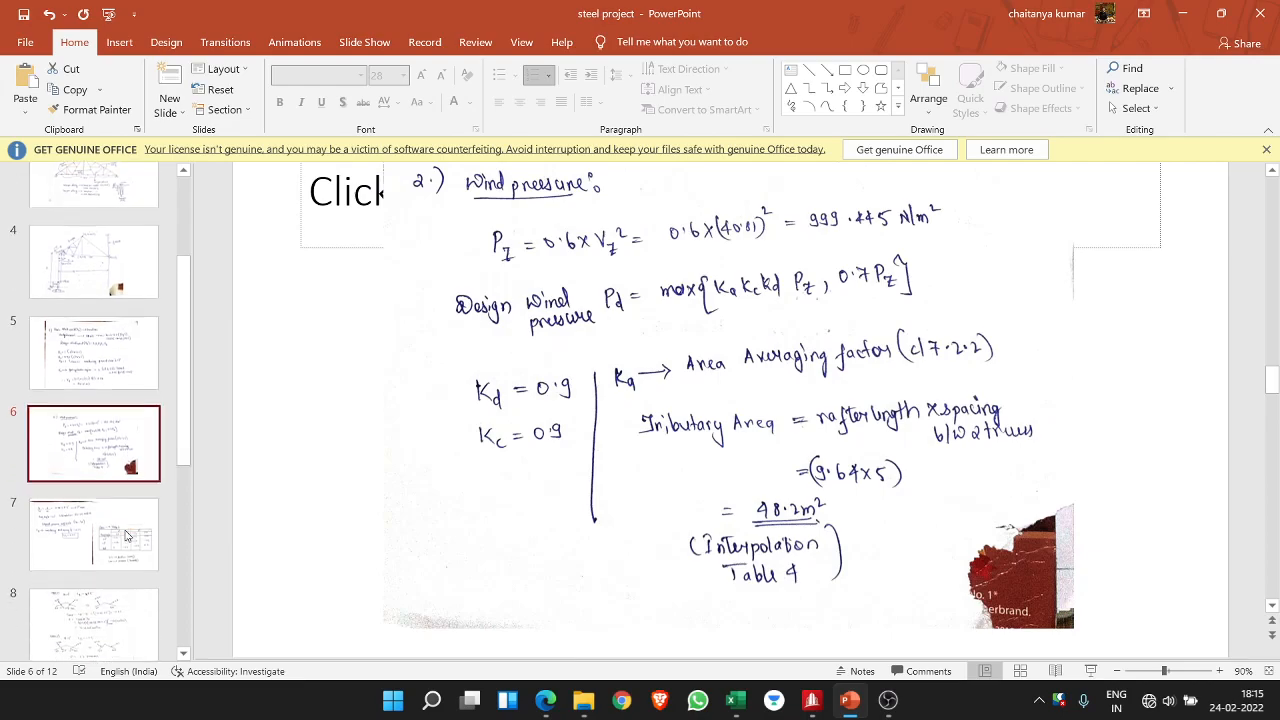
click(126, 536)
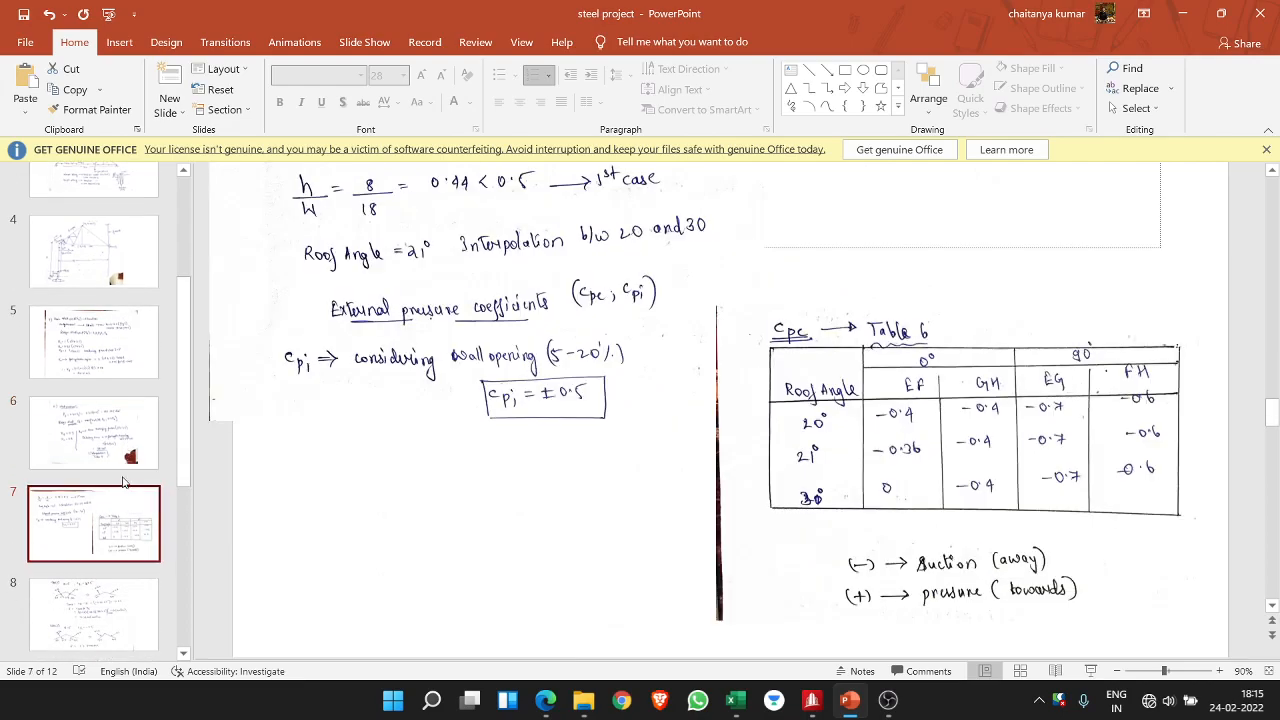
click(140, 595)
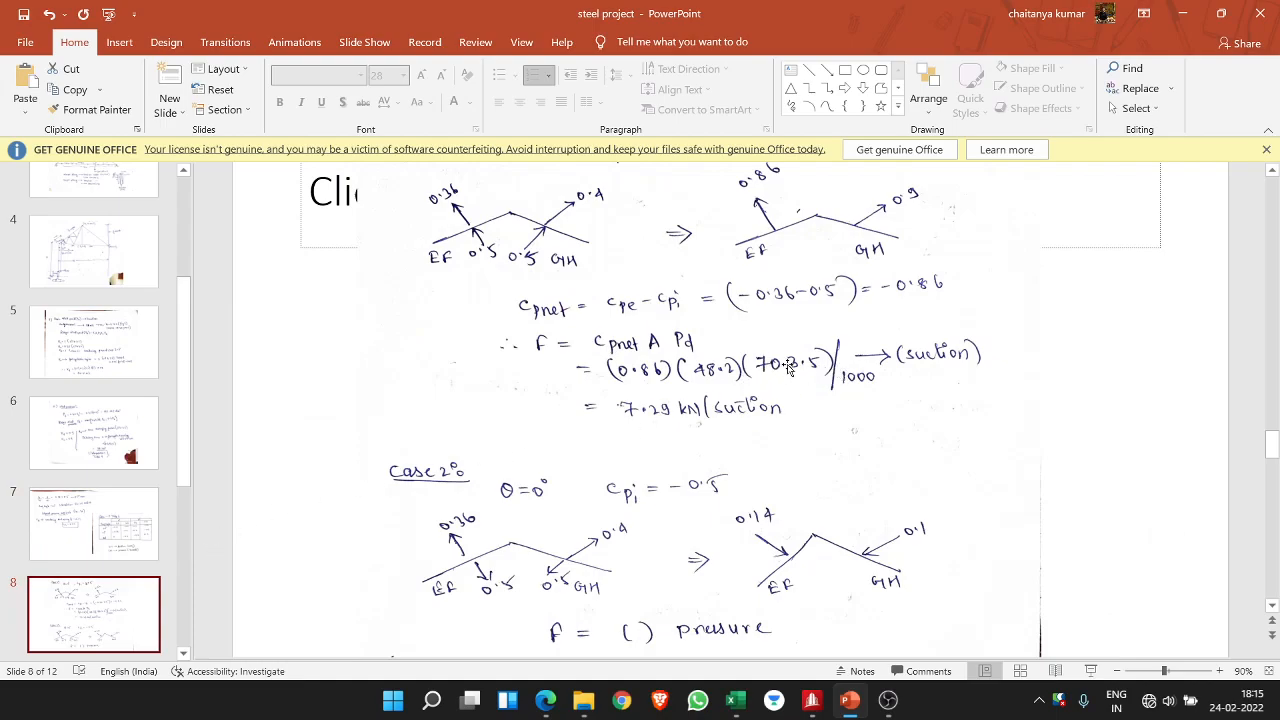
click(72, 511)
click(113, 439)
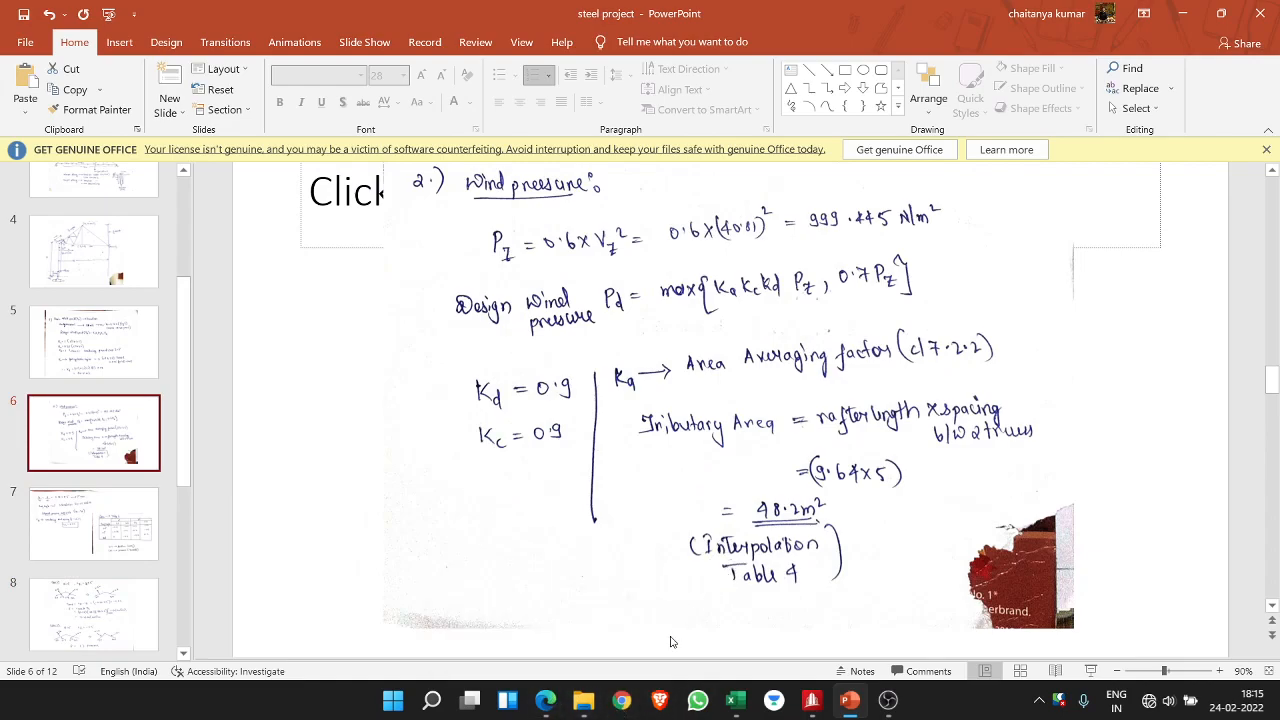
click(53, 535)
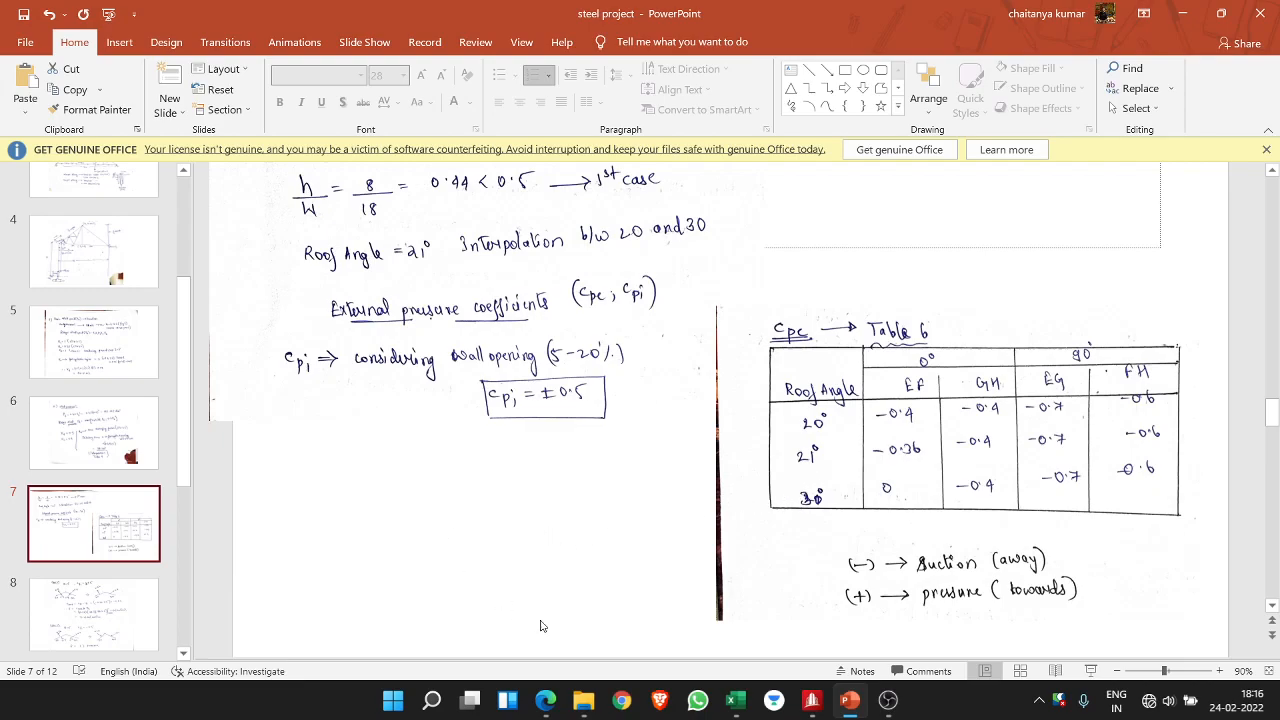
- Switch to Edge and try to search the project report PDF for Table 6
click(548, 704)
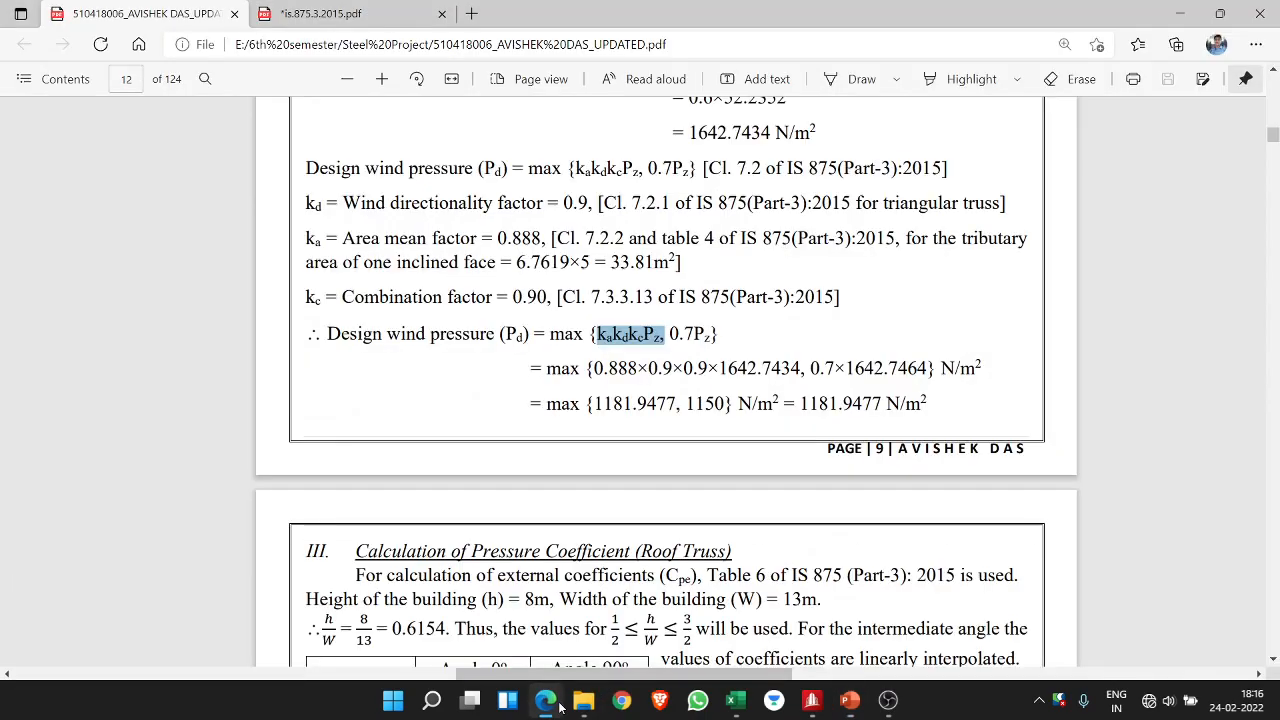
click(205, 79)
text(TAB;E)
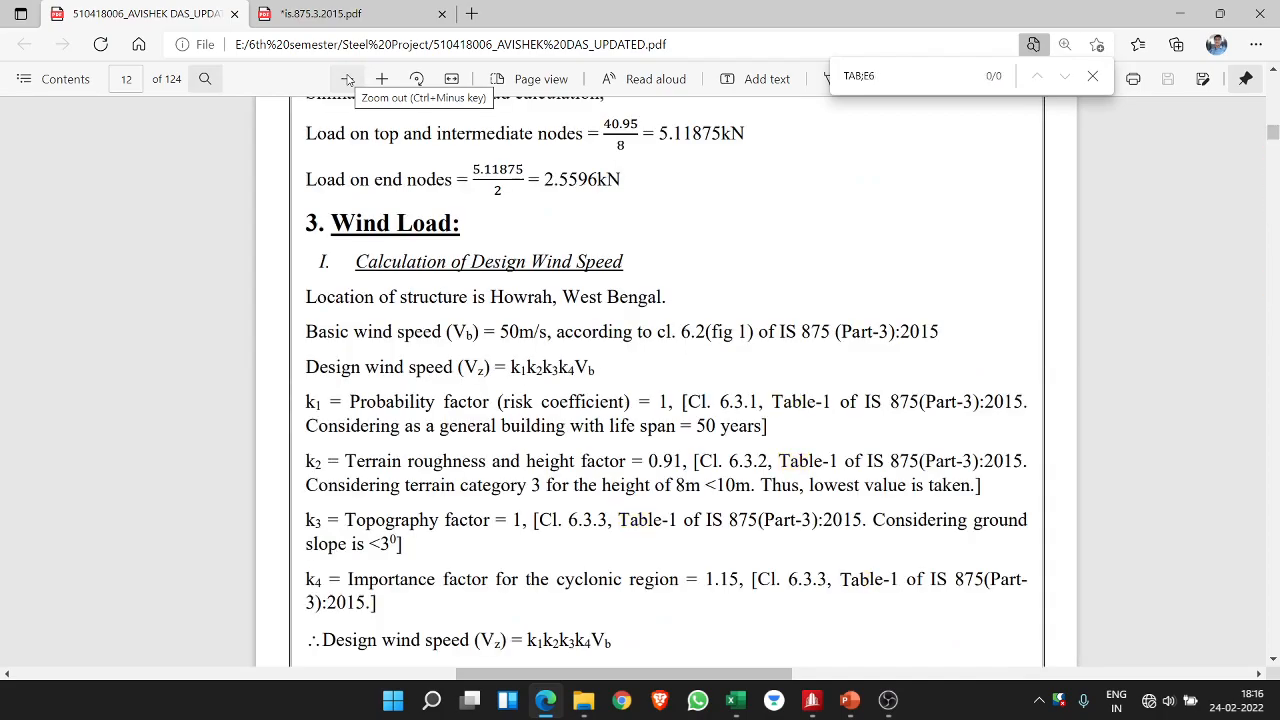
text(6)
- Search is.875.3.2015.pdf for "Table6"
click(378, 8)
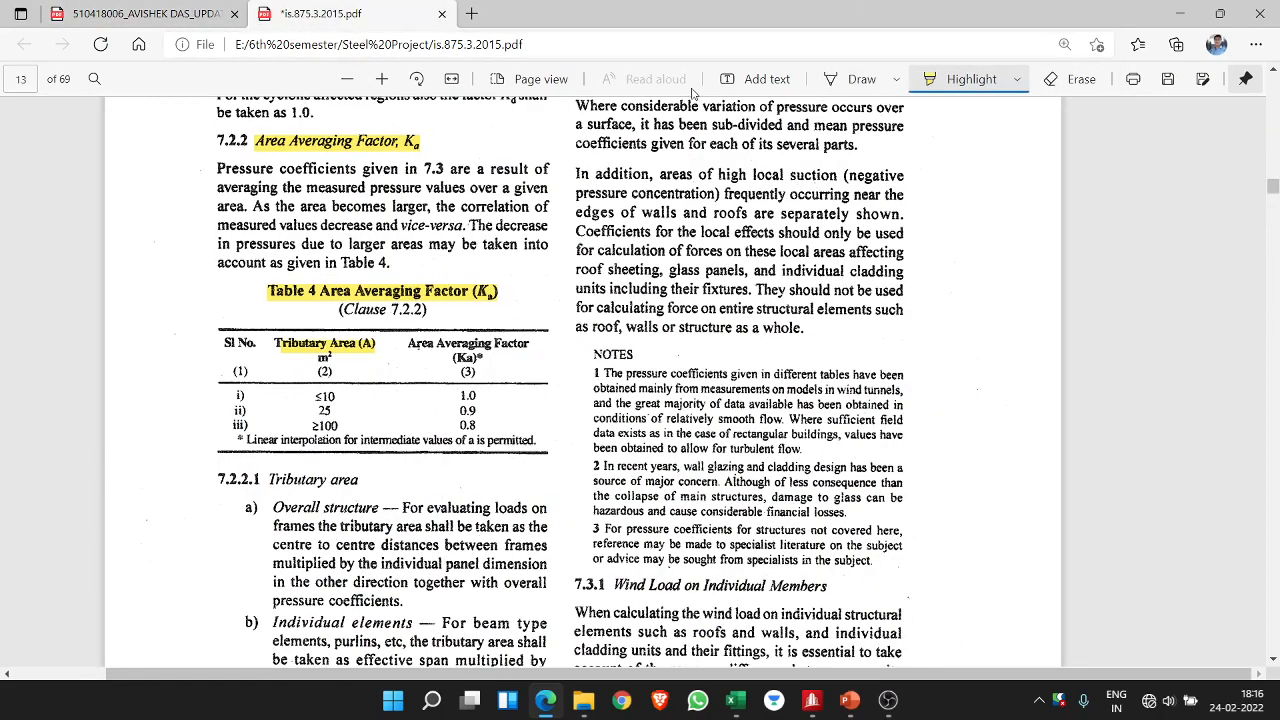
click(94, 79)
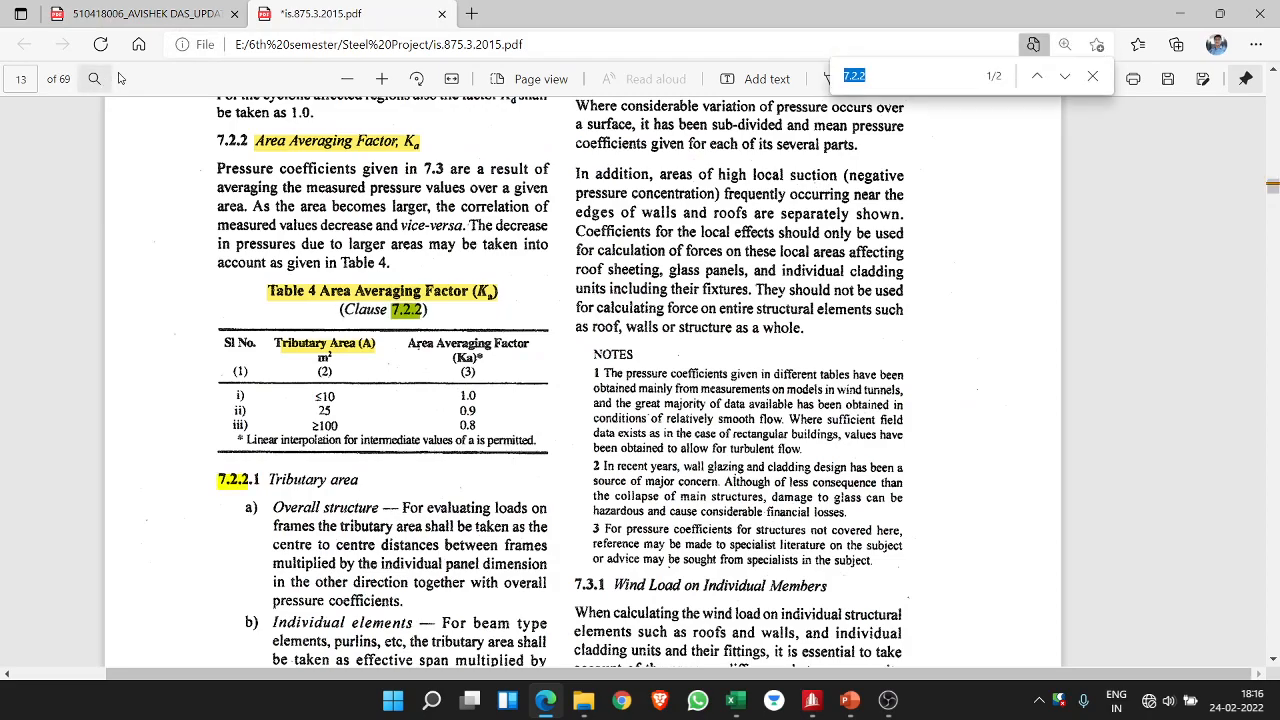
key(Caps_Lock)
key(Caps_Lock)
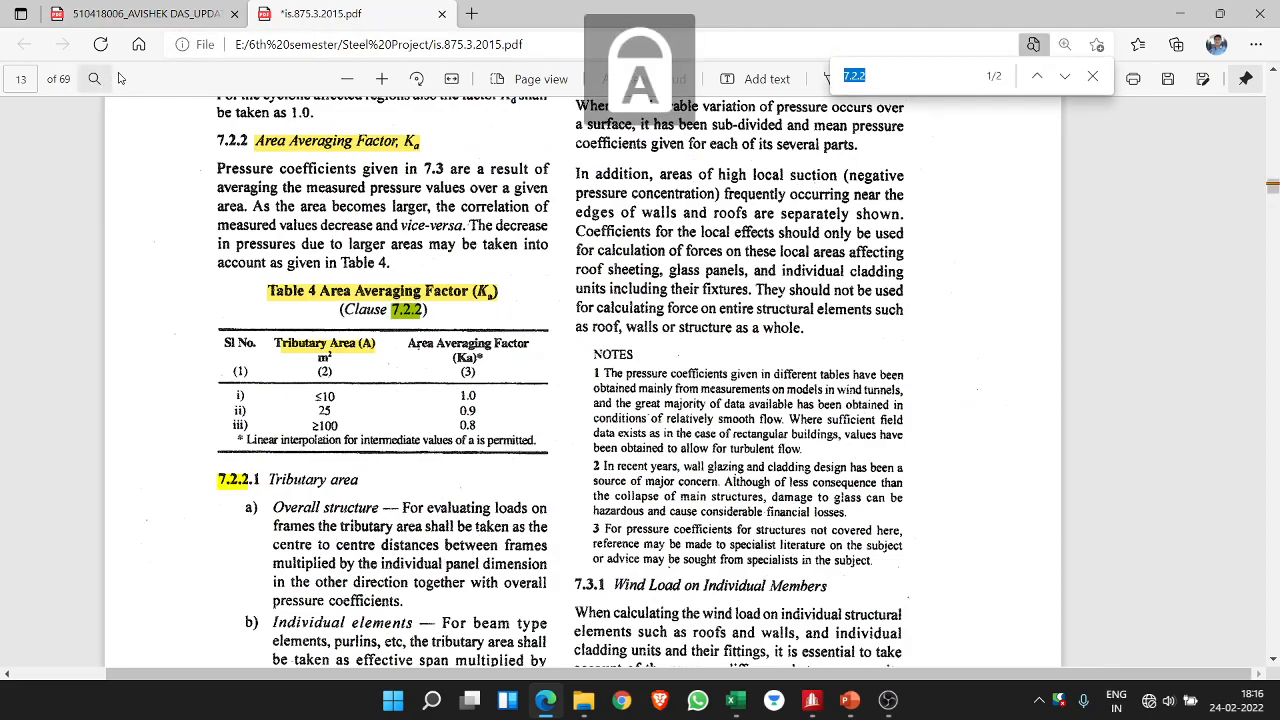
text(T)
key(Caps_Lock)
text(able)
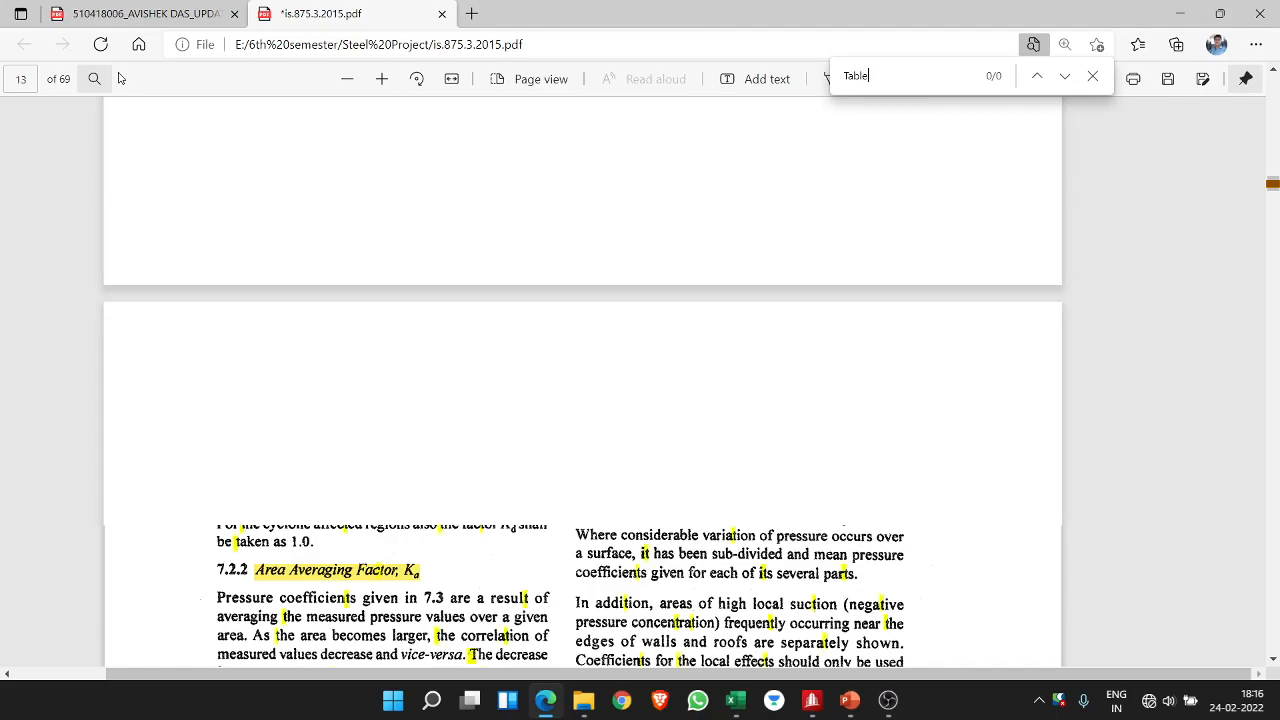
text(6)
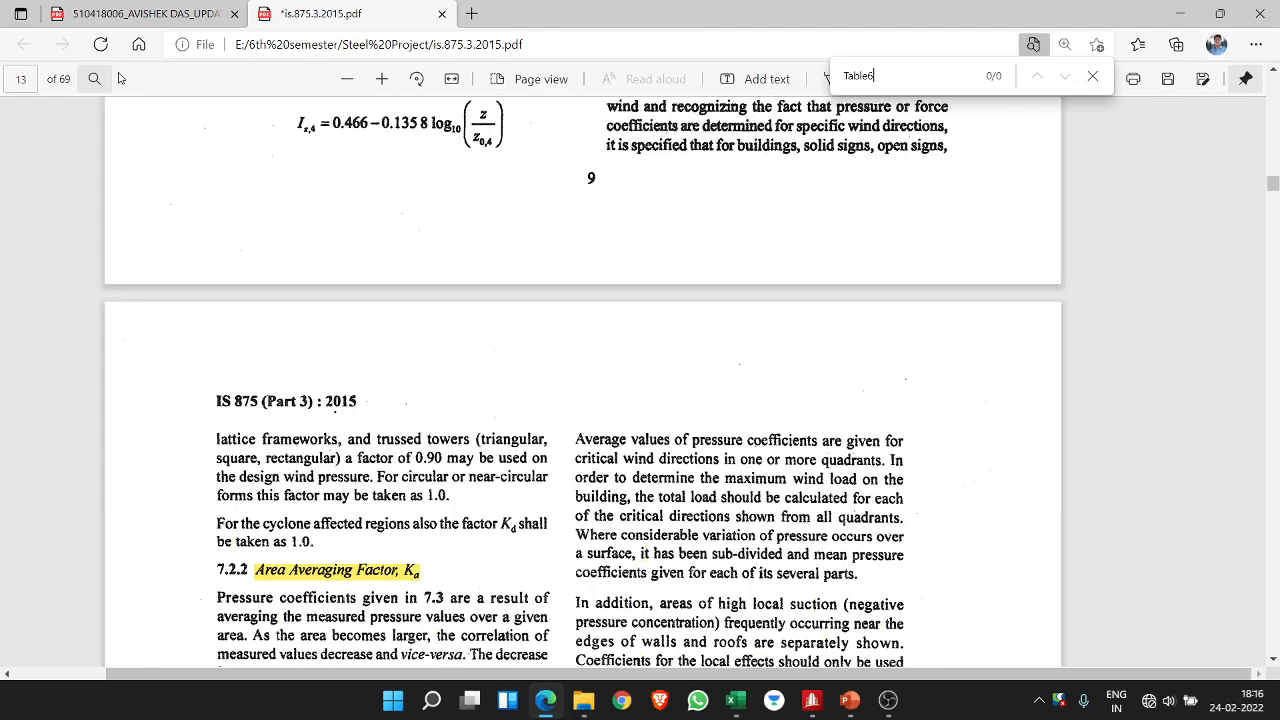
- Close the search and locate Table 6, External Pressure Coefficients (Cpe) for Pitched Roofs, on page 17 of the code PDF
scroll(632, 110, down, 6)
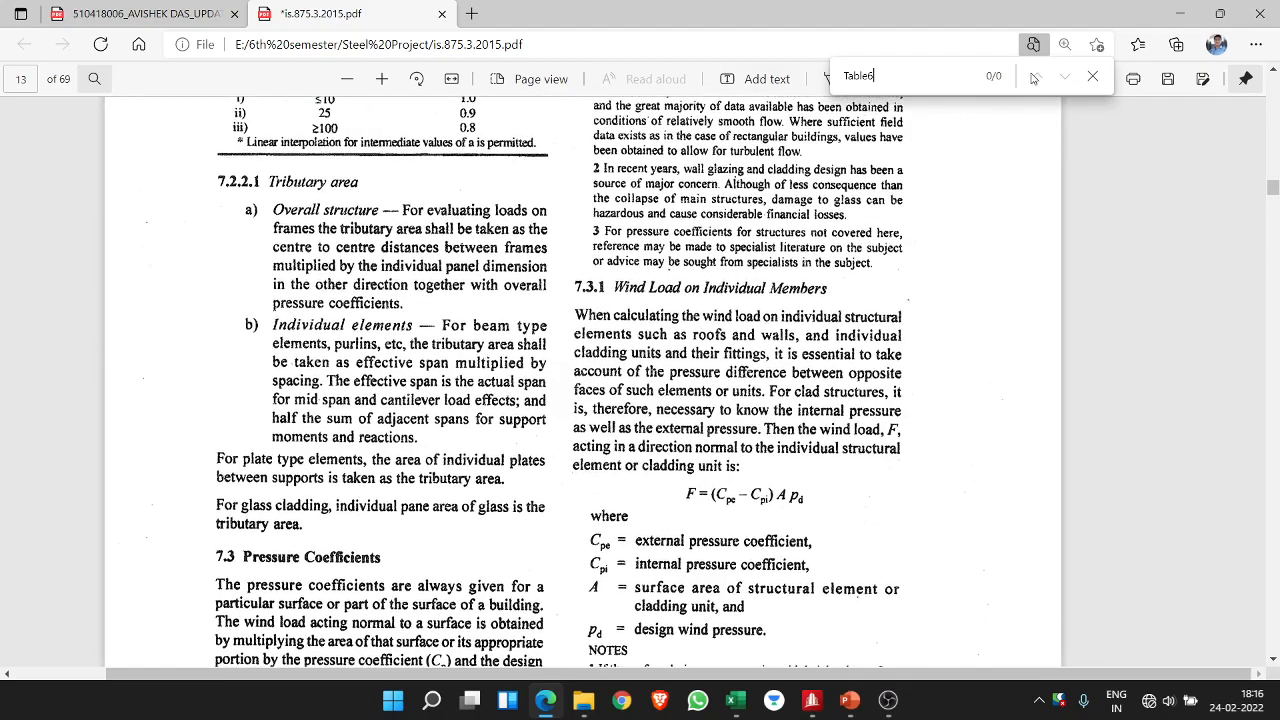
click(1093, 77)
scroll(666, 385, down, 20)
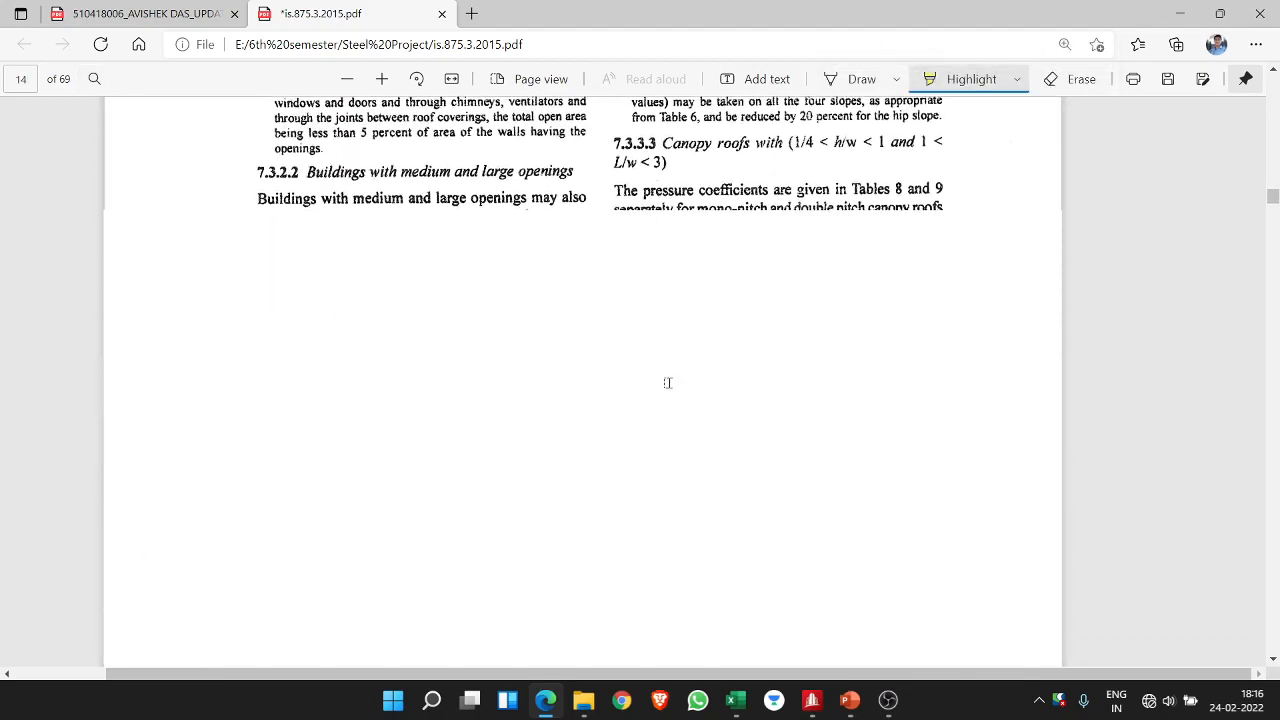
scroll(666, 390, down, 10)
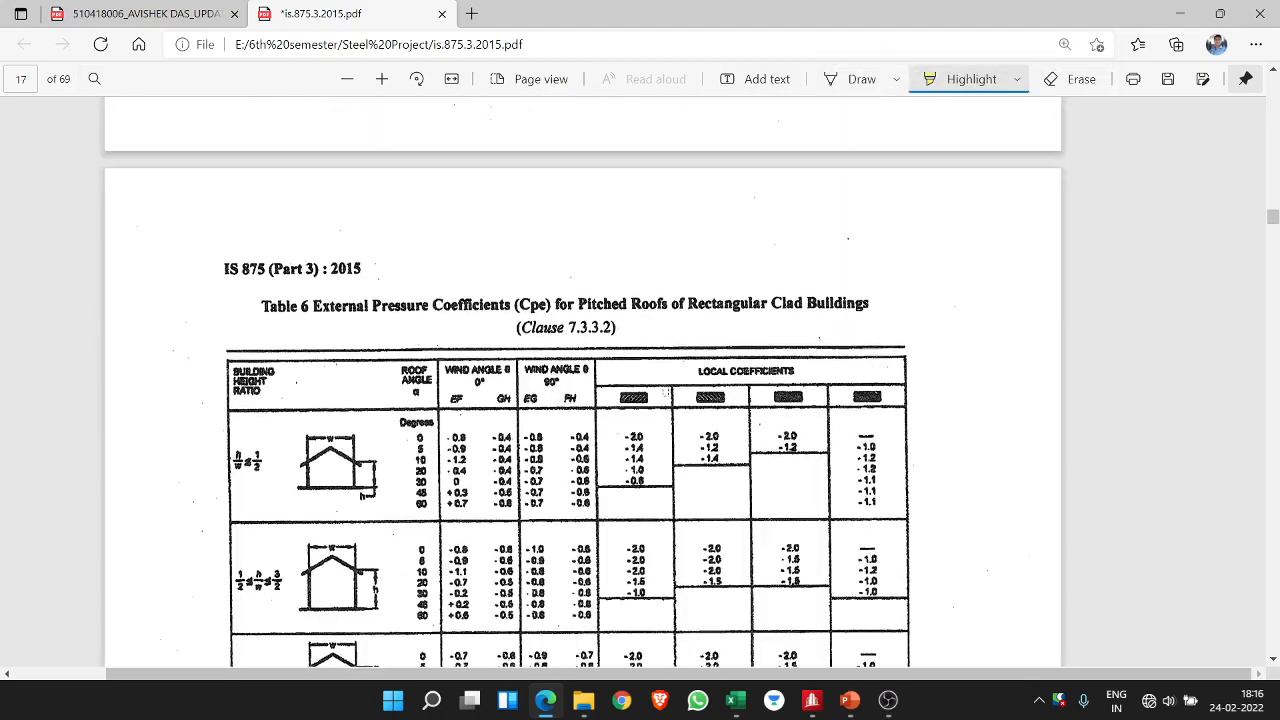
- Check slide 7's height ratio and Cpe values against Table 6, and examine the key plan of zones E, F, G and H
click(851, 701)
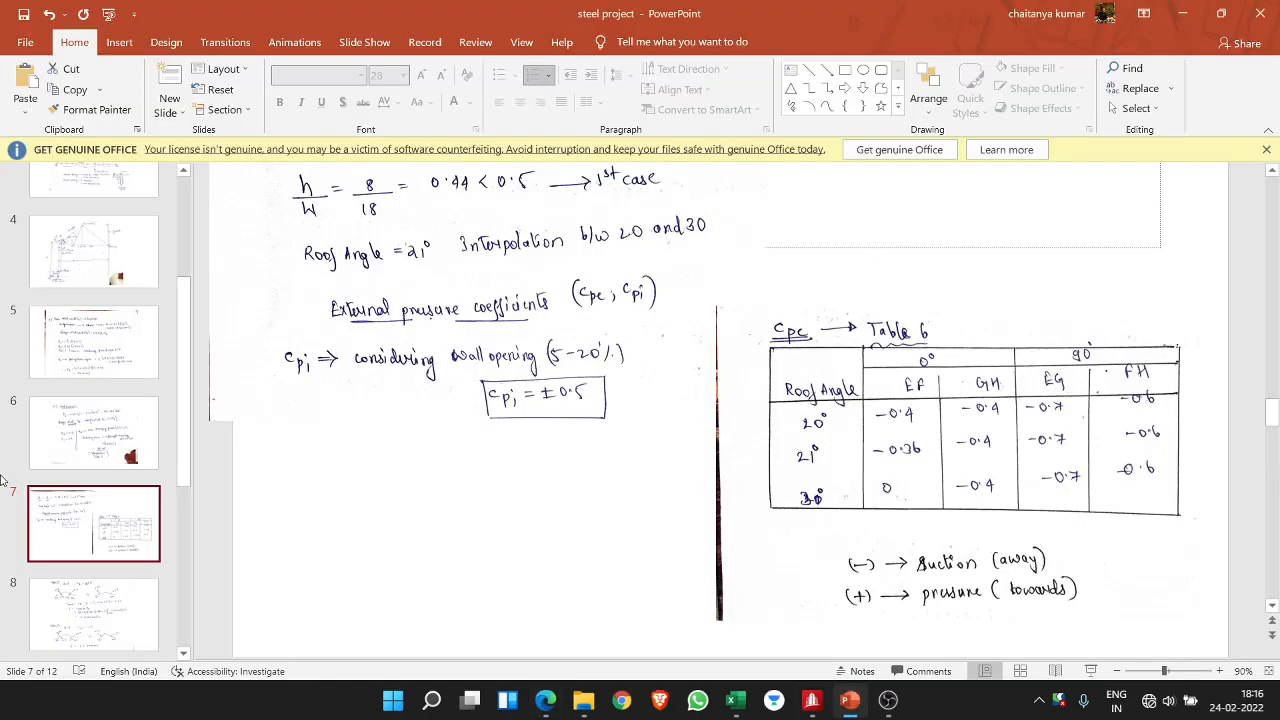
click(851, 703)
scroll(593, 446, up, 1)
scroll(343, 279, down, 1)
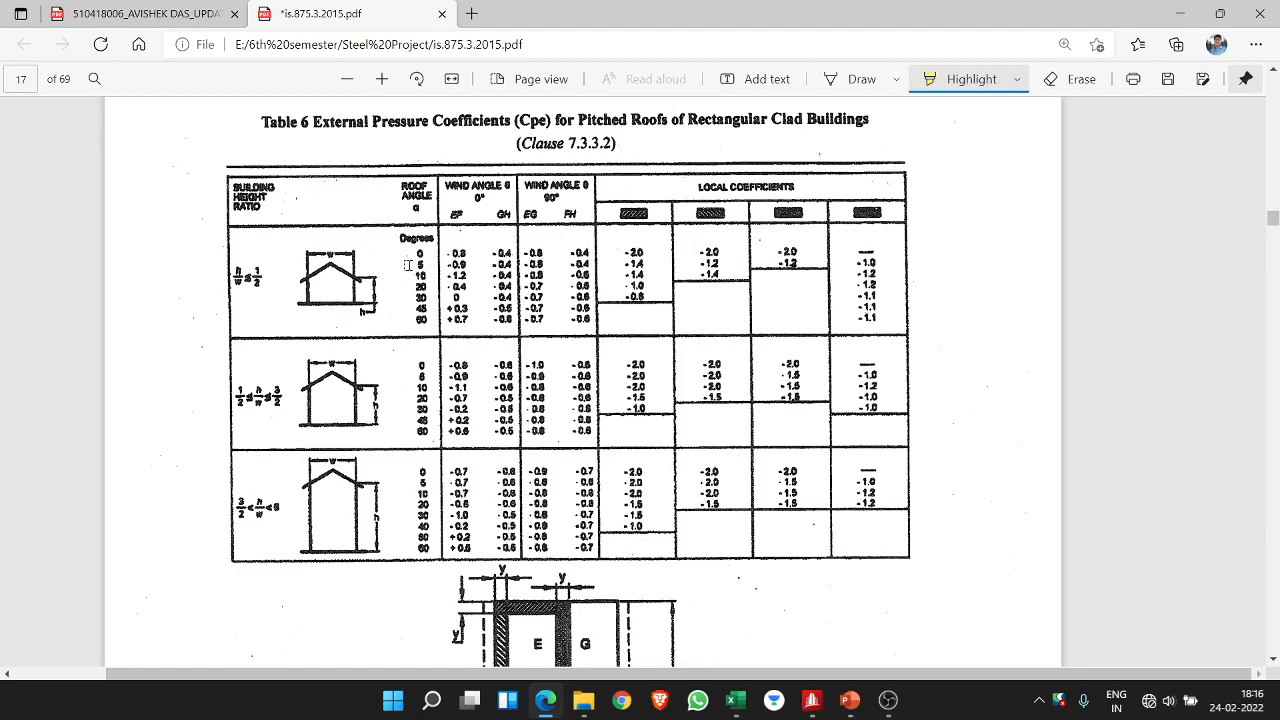
scroll(407, 265, up, 2)
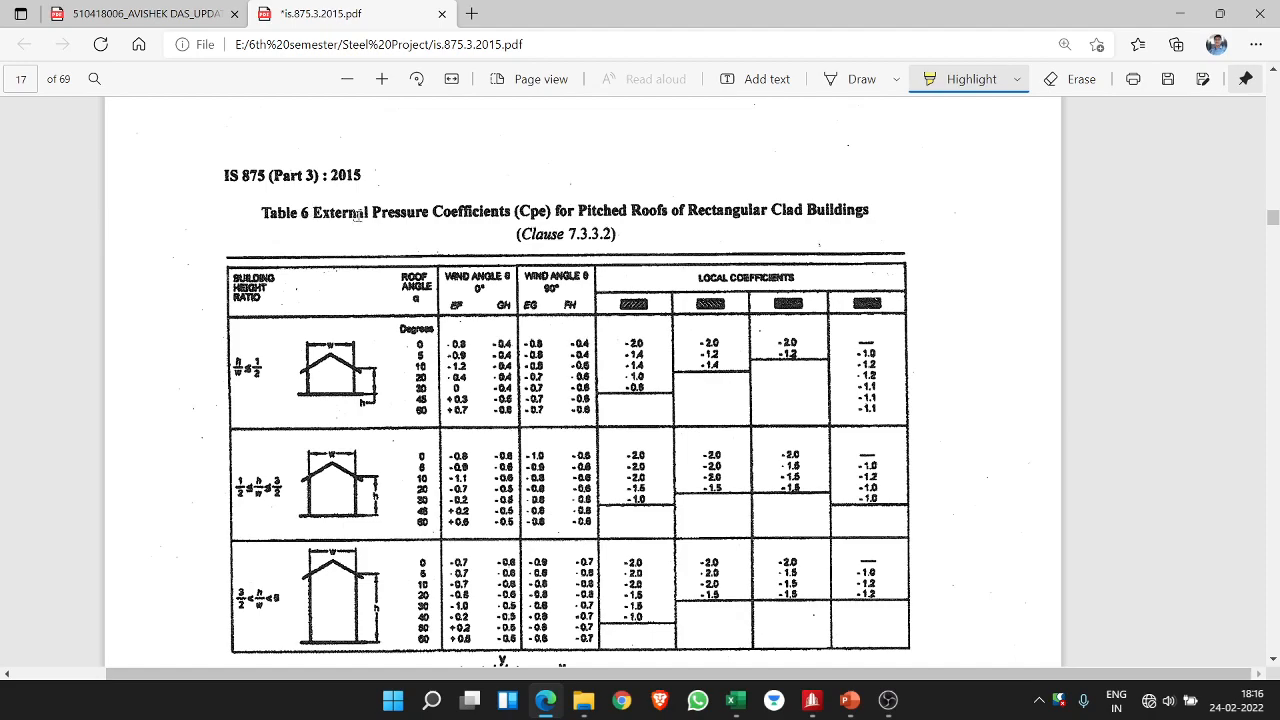
scroll(380, 369, down, 5)
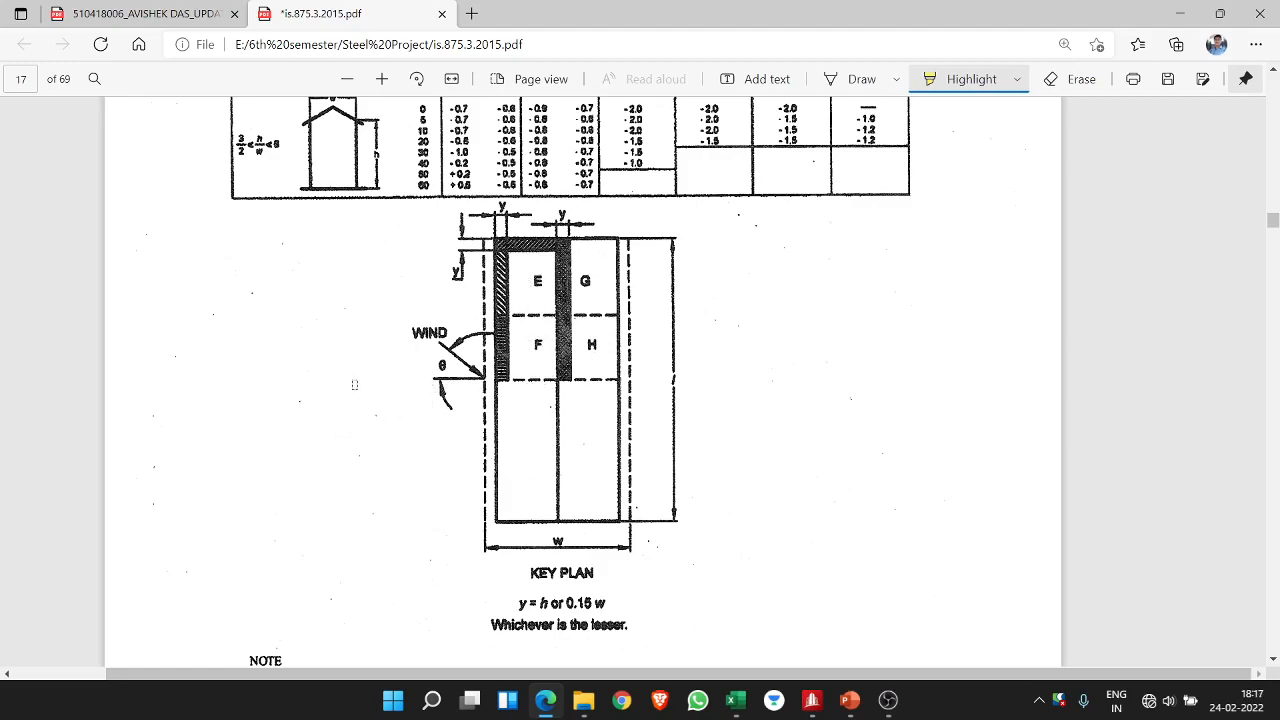
scroll(411, 389, down, 1)
scroll(566, 199, up, 3)
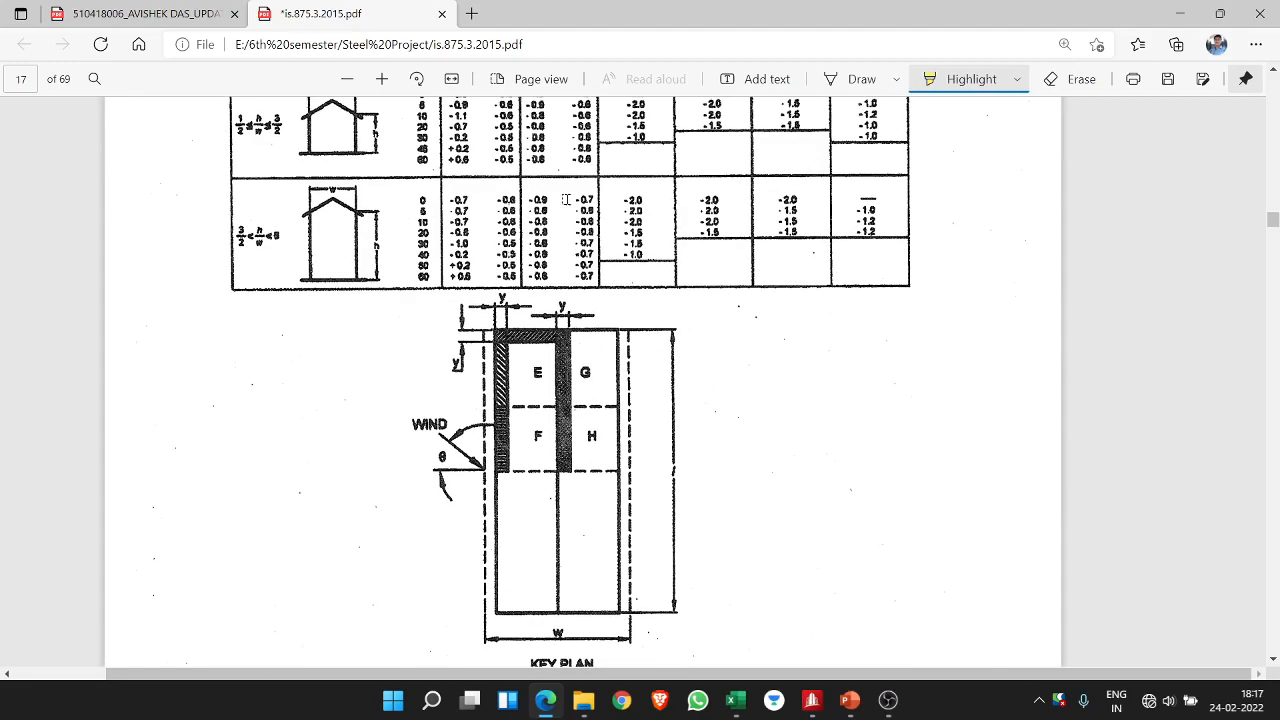
scroll(550, 370, up, 3)
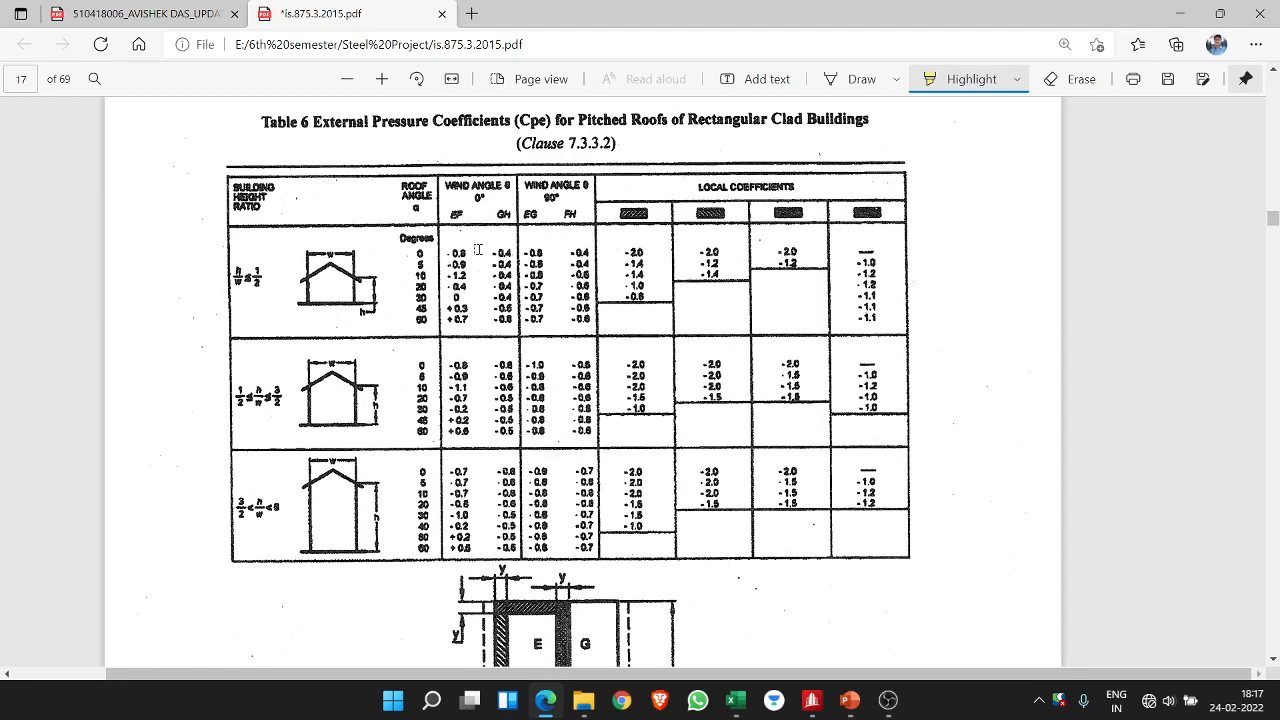
- Highlight the wind direction arrow beside the key plan below Table 6 with a freehand stroke
scroll(543, 402, down, 2)
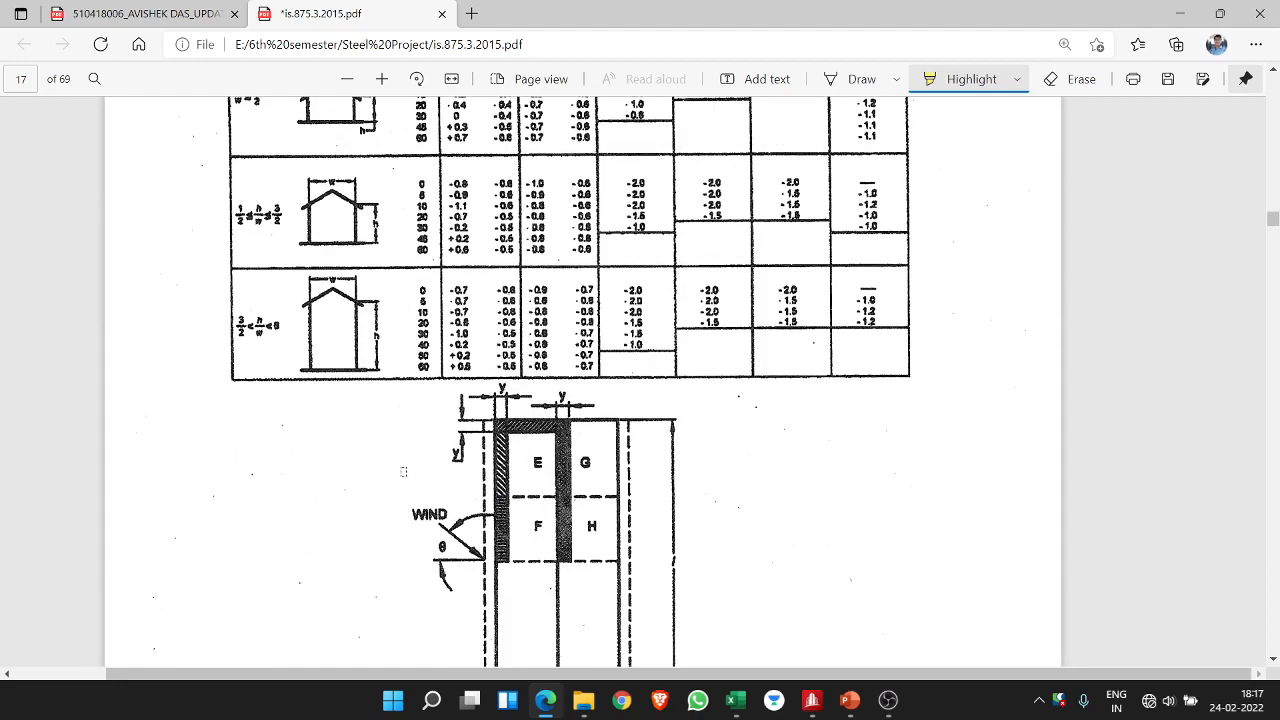
mouse_move(403, 471)
mouse_down()
mouse_move(487, 555)
mouse_move(322, 430)
mouse_up()
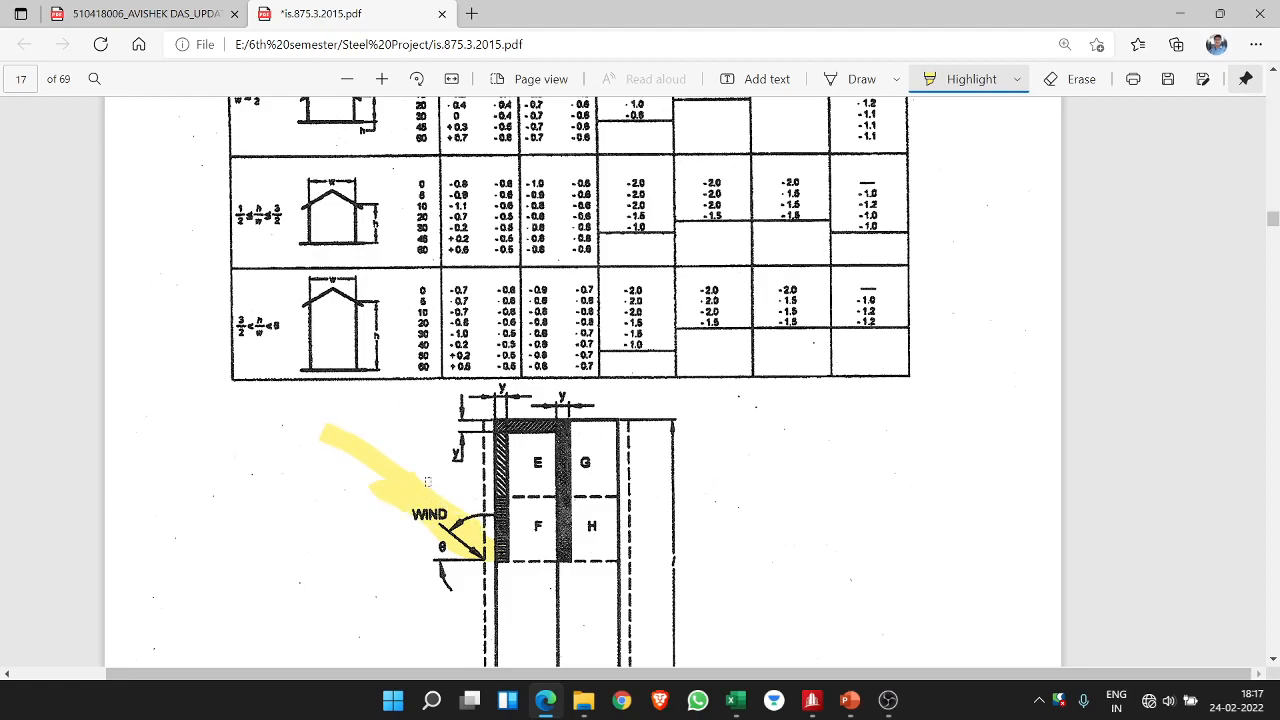
- Add more freehand highlighting around the key plan's wind arrow, and highlight "External Pressure Coefficients (Cpe)" in the Table 6 title
mouse_move(455, 476)
mouse_down()
mouse_move(487, 548)
mouse_move(366, 537)
mouse_up()
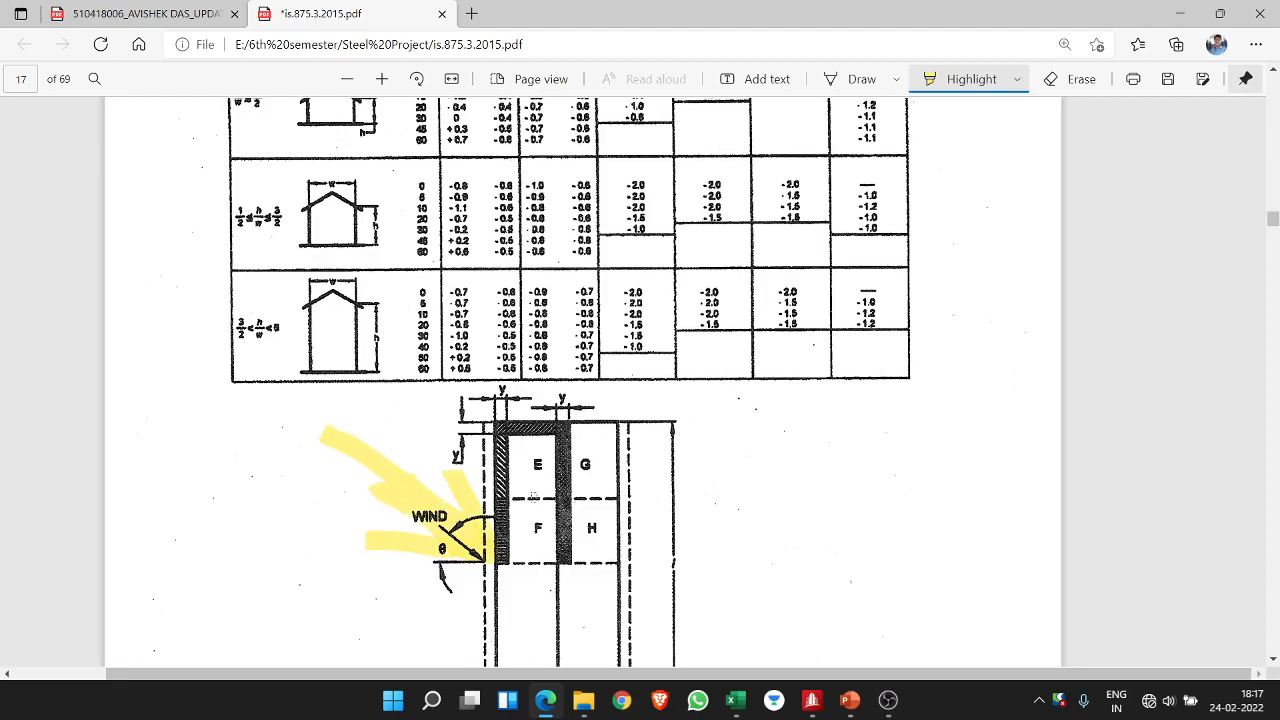
scroll(537, 349, up, 2)
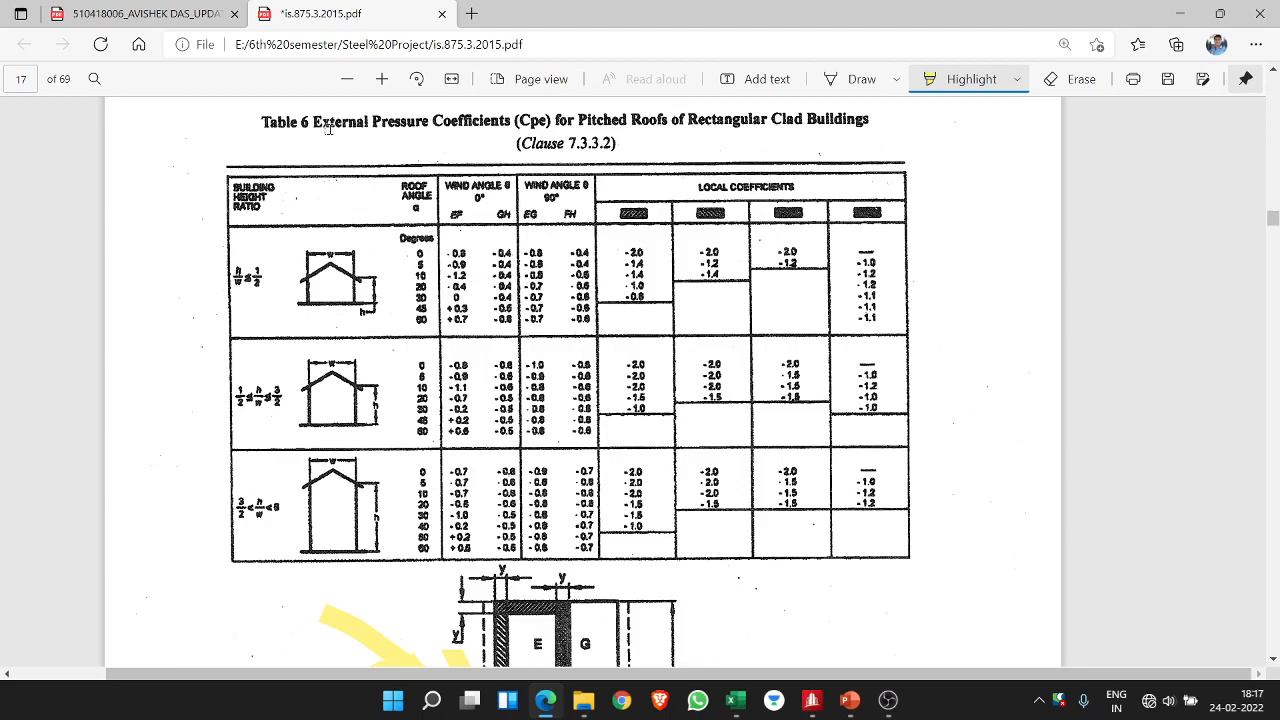
drag(315, 121, 540, 126)
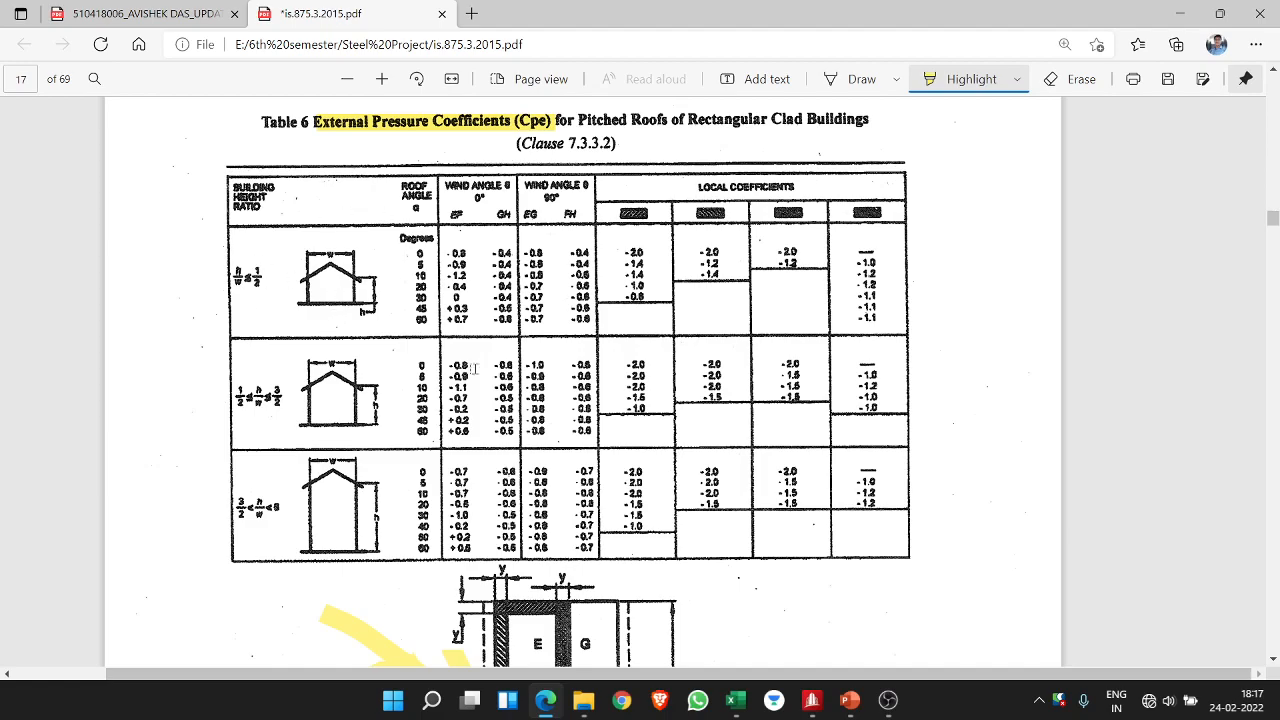
- Compare slide 7's h/w height ratio with Table 6 in the code PDF and its notes defining h and w
click(850, 700)
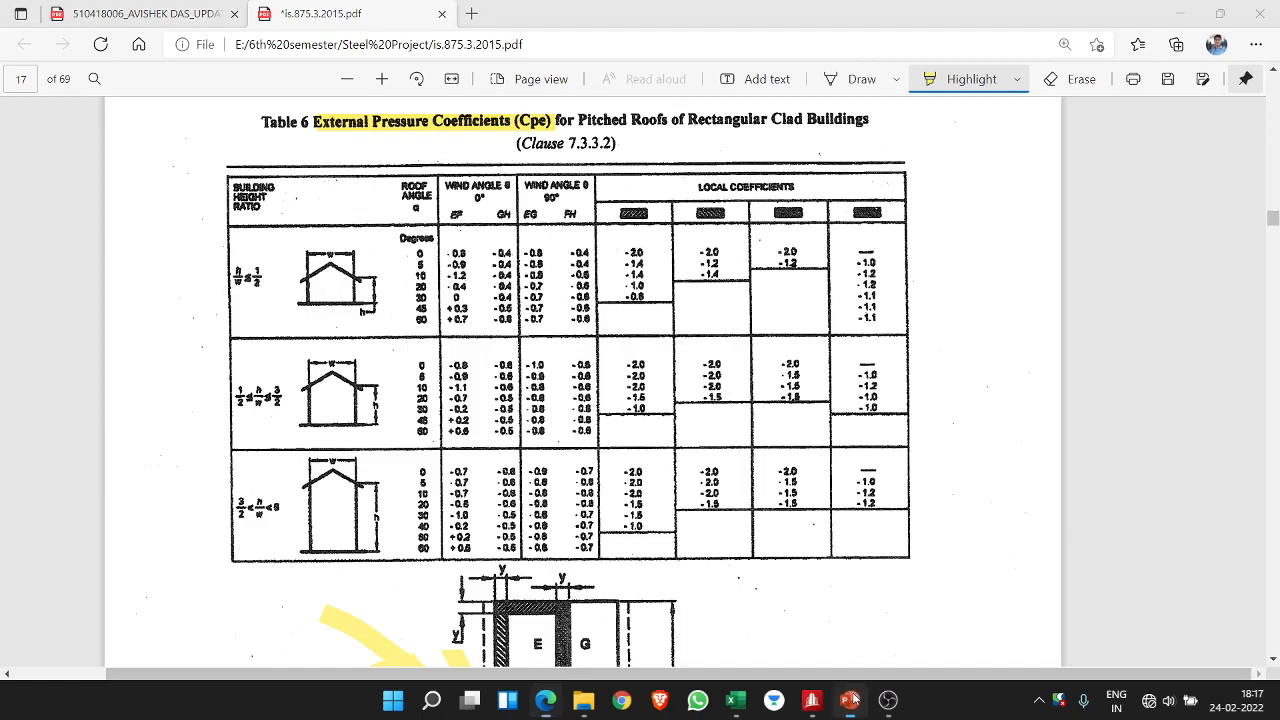
scroll(365, 262, up, 1)
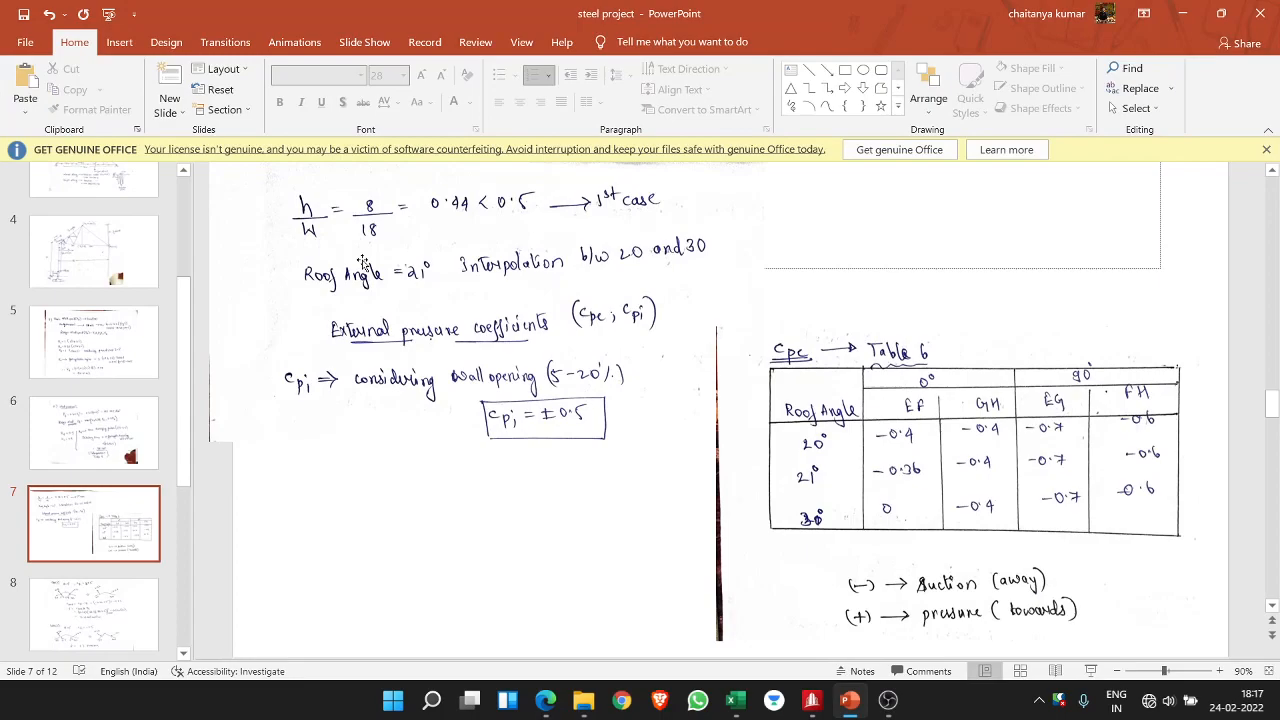
click(850, 700)
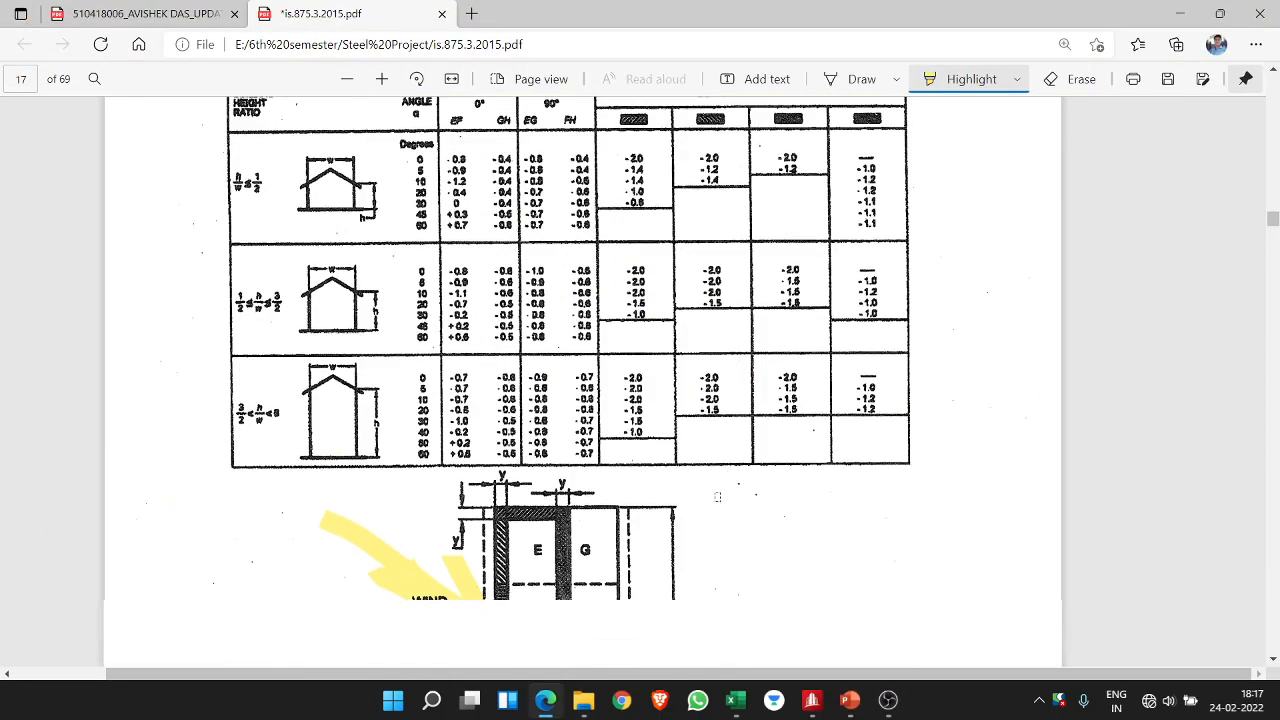
scroll(717, 497, down, 8)
ctrl+scroll(323, 360, up, 1)
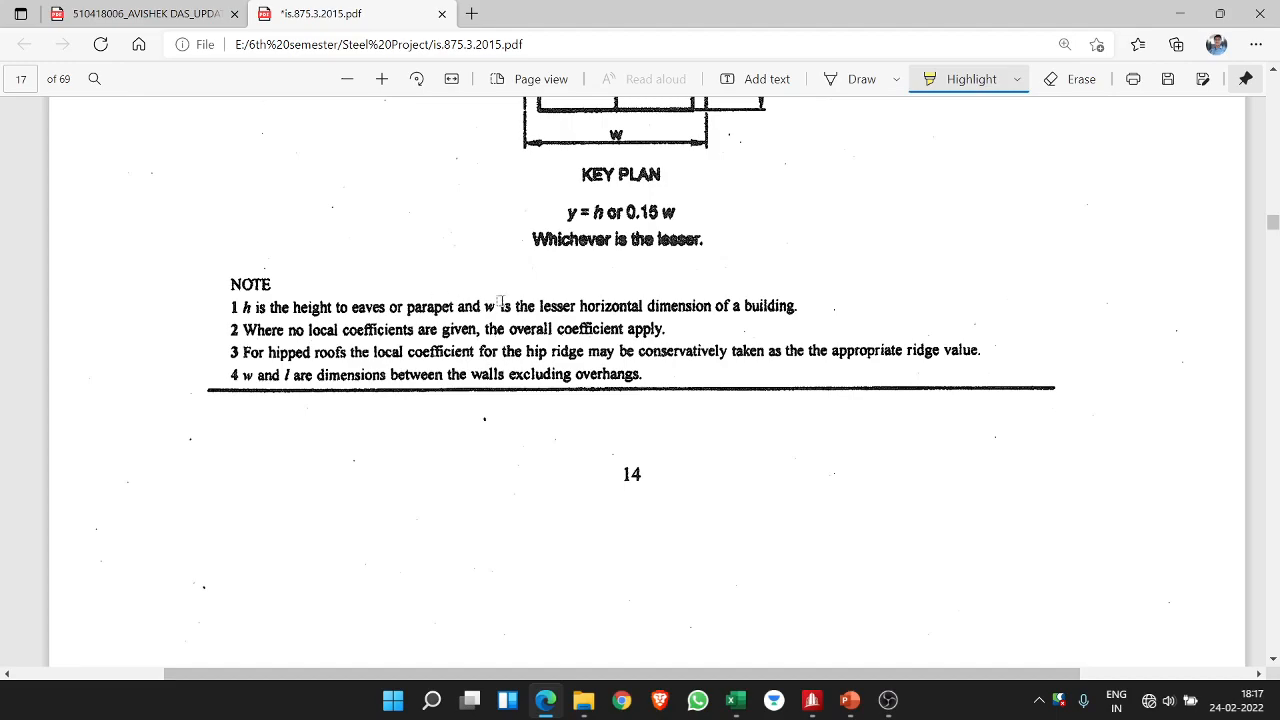
click(849, 700)
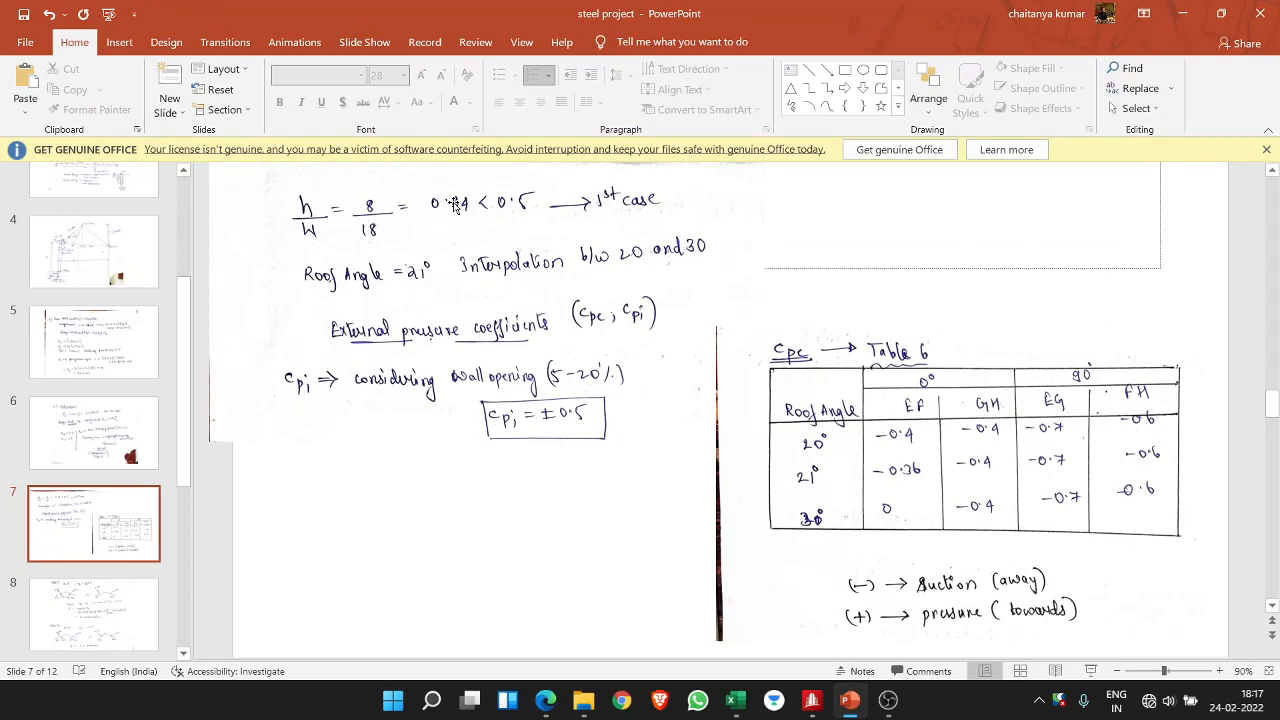
click(847, 703)
scroll(316, 371, up, 10)
scroll(316, 371, up, 5)
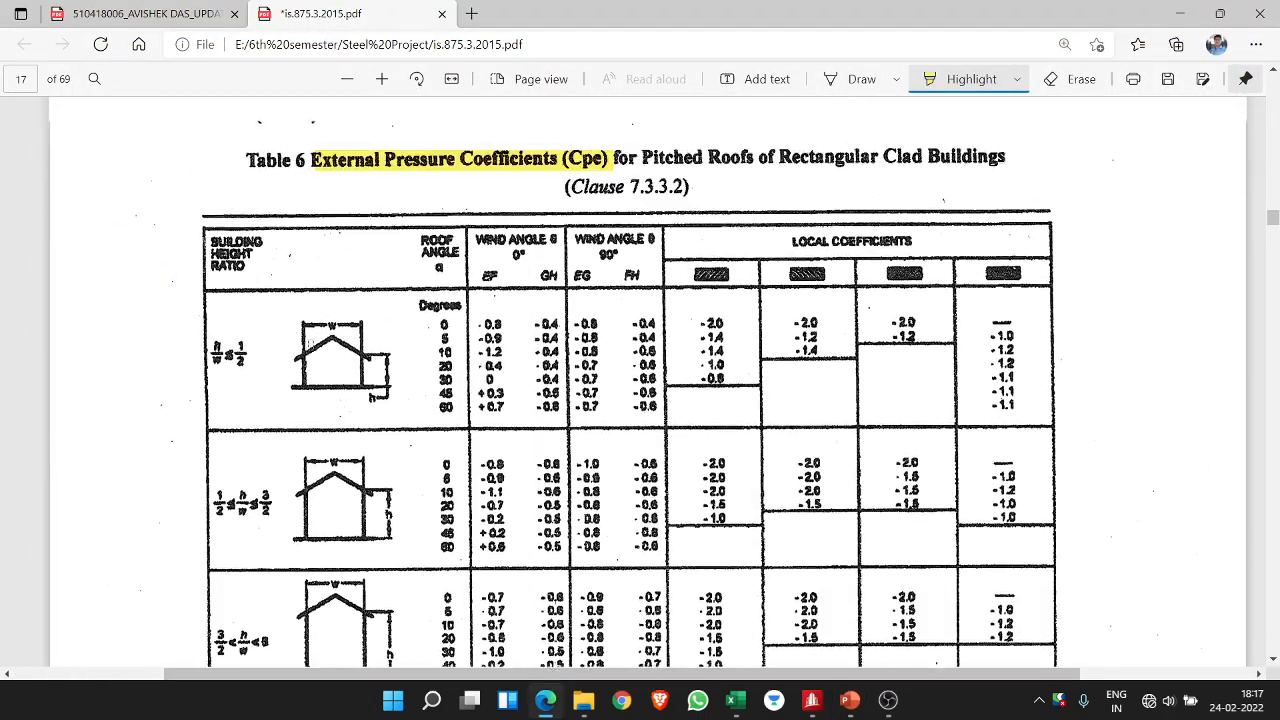
- Highlight the h/w ≤ 1/2 building height ratio in the first row of Table 6, and leave highlighting mode
ctrl+scroll(188, 415, up, 5)
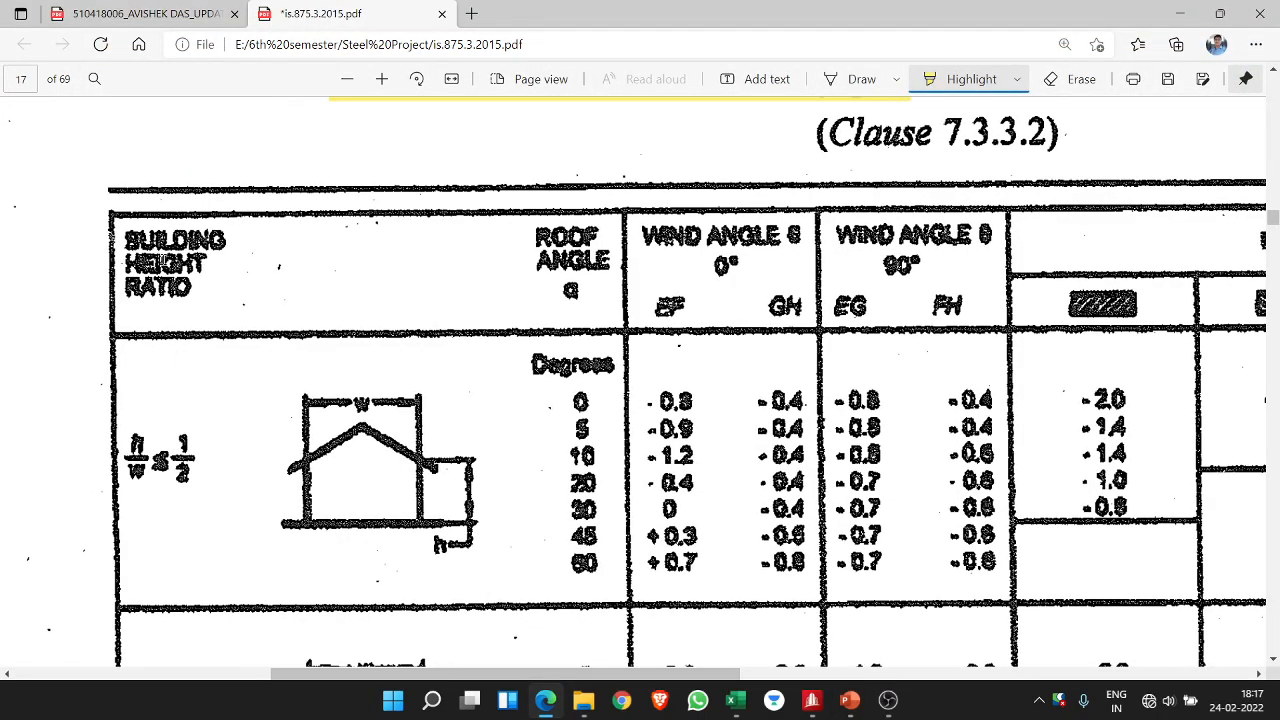
scroll(163, 259, down, 1)
scroll(165, 355, down, 1)
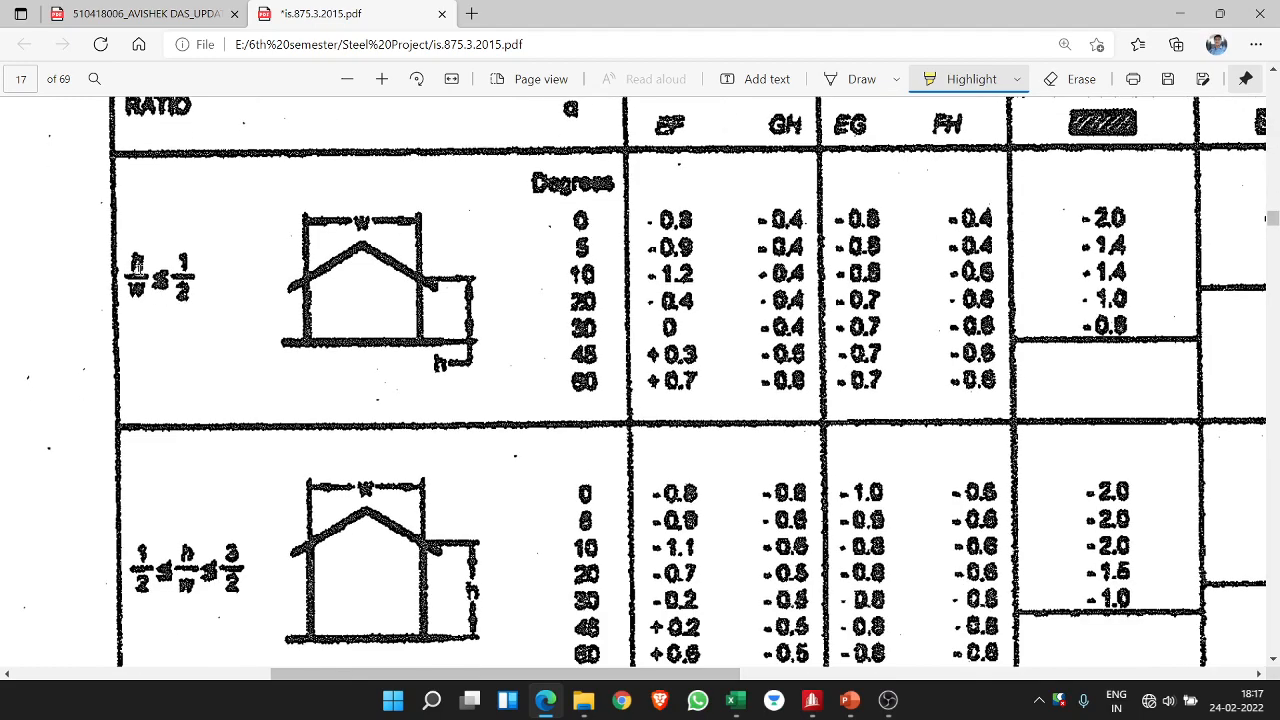
mouse_move(182, 245)
mouse_down()
mouse_move(145, 285)
mouse_move(160, 262)
mouse_move(178, 280)
mouse_up()
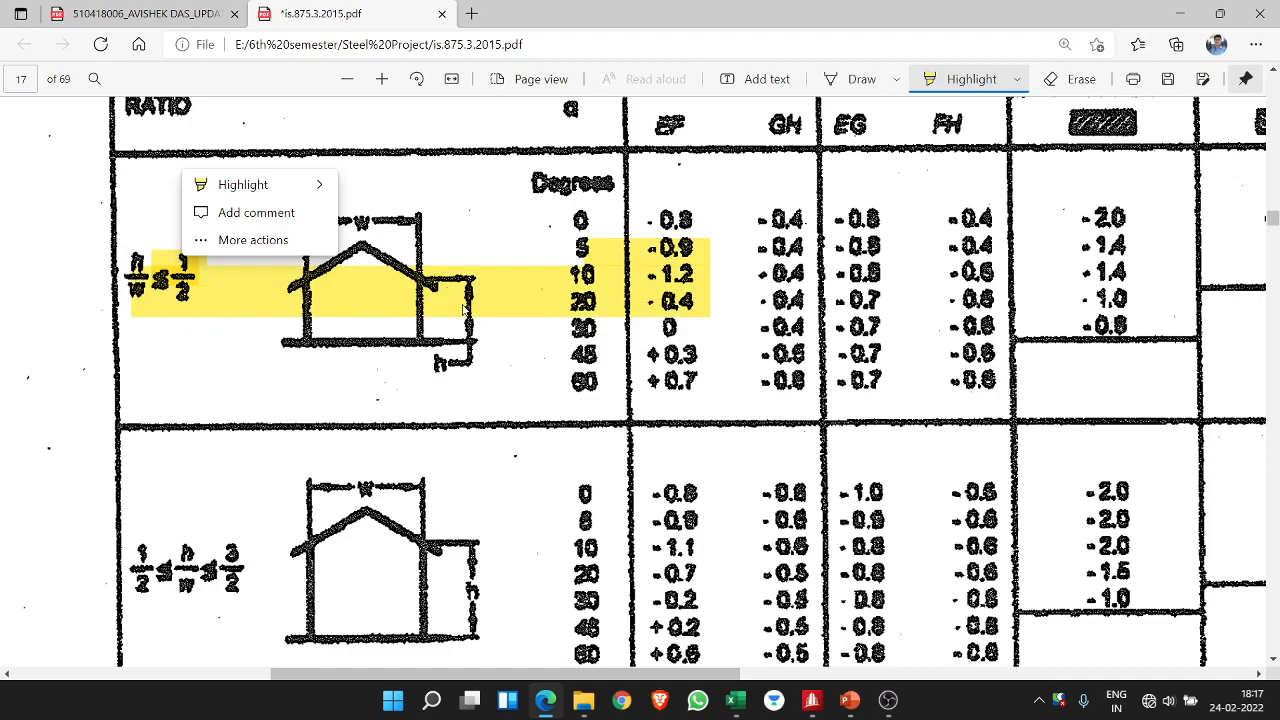
ctrl+scroll(464, 311, down, 4)
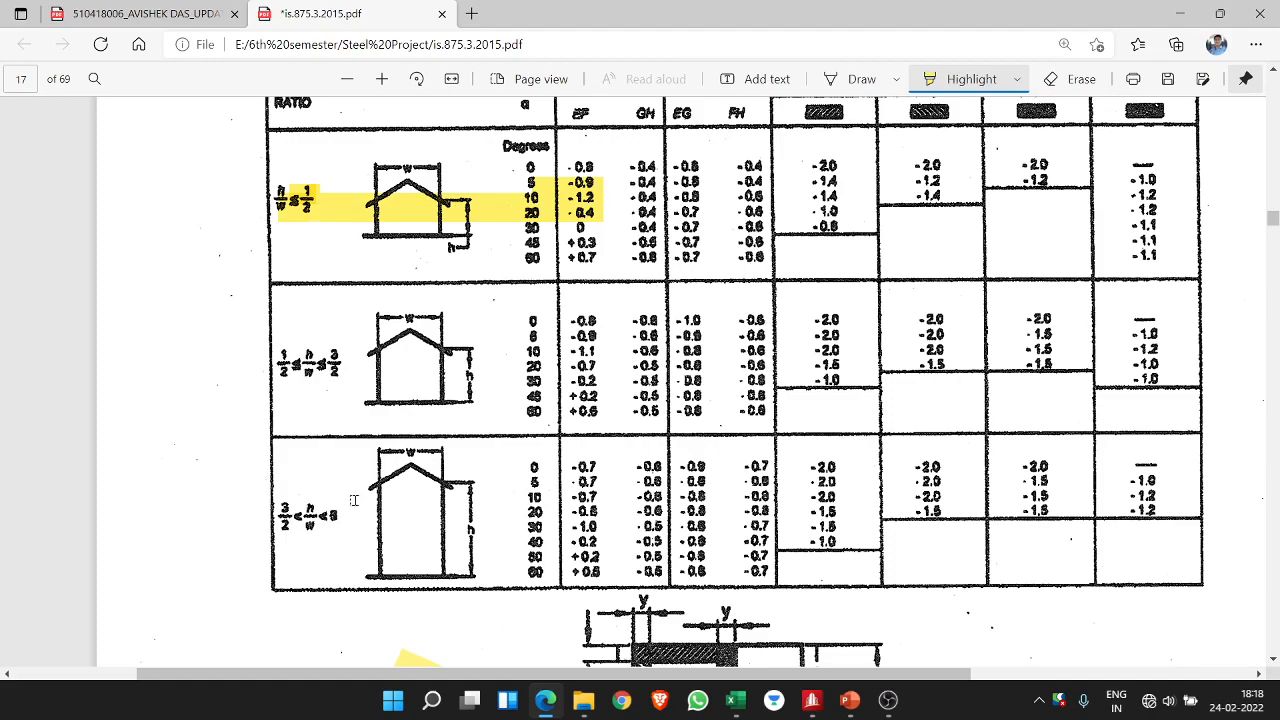
scroll(353, 500, up, 3)
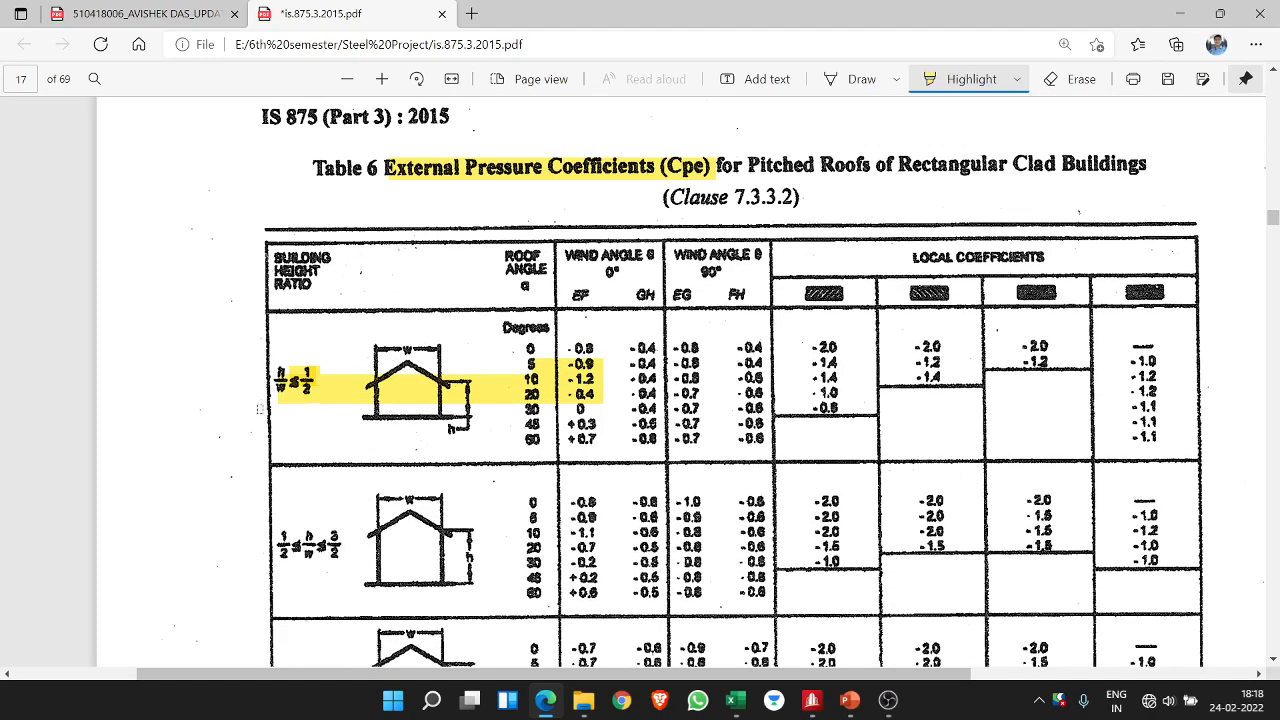
click(313, 393)
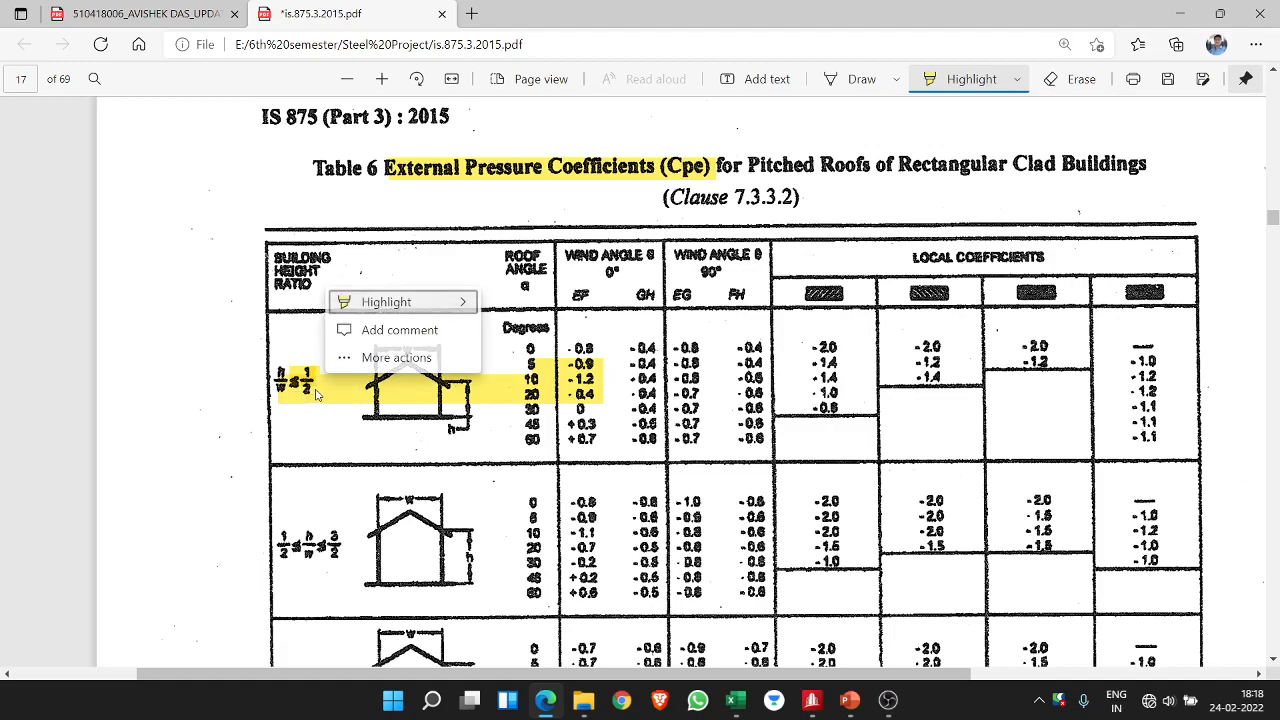
click(231, 298)
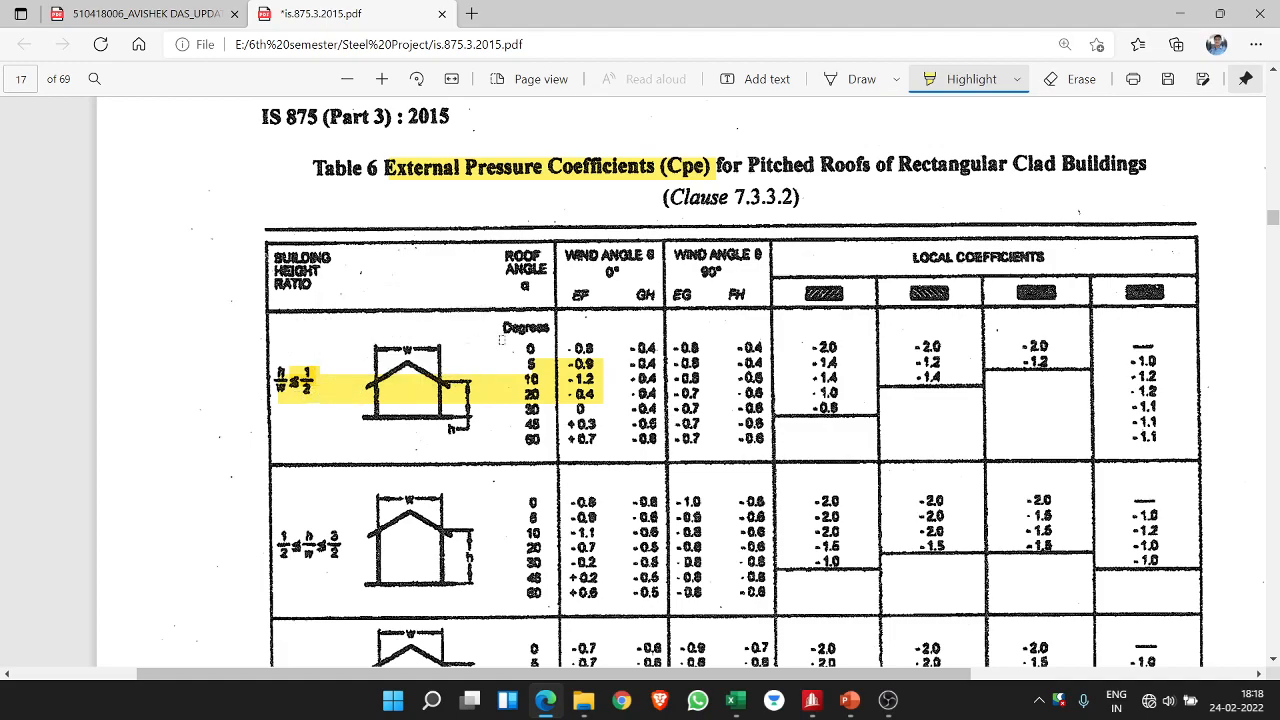
key(Escape)
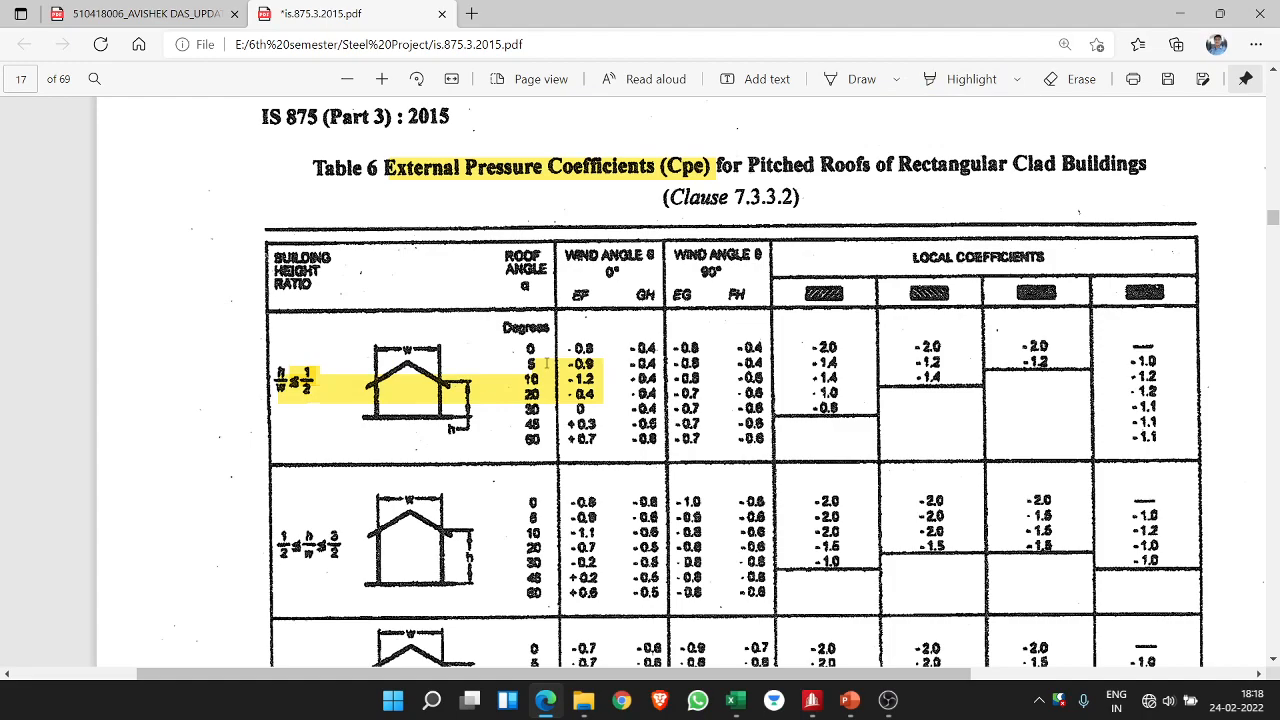
- Compare slide 7's interpolation note for the 21° roof angle with the 20° and 30° rows of Table 6
click(849, 700)
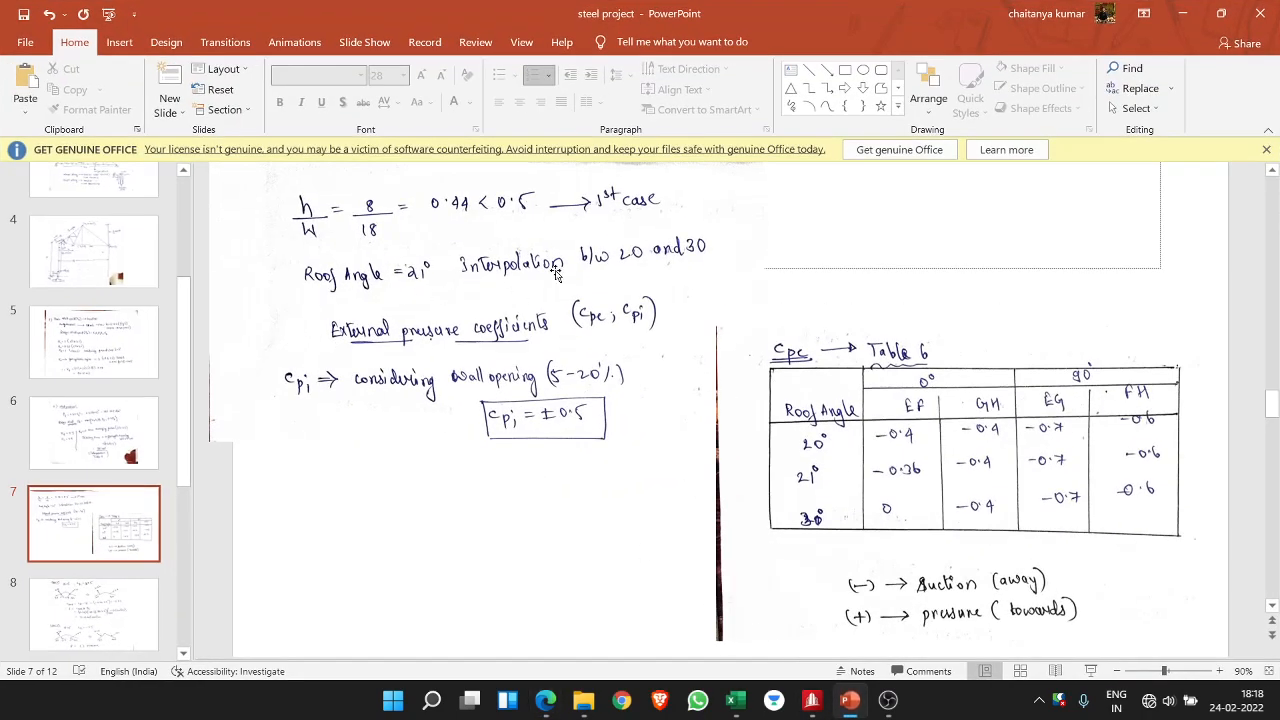
click(850, 702)
click(546, 390)
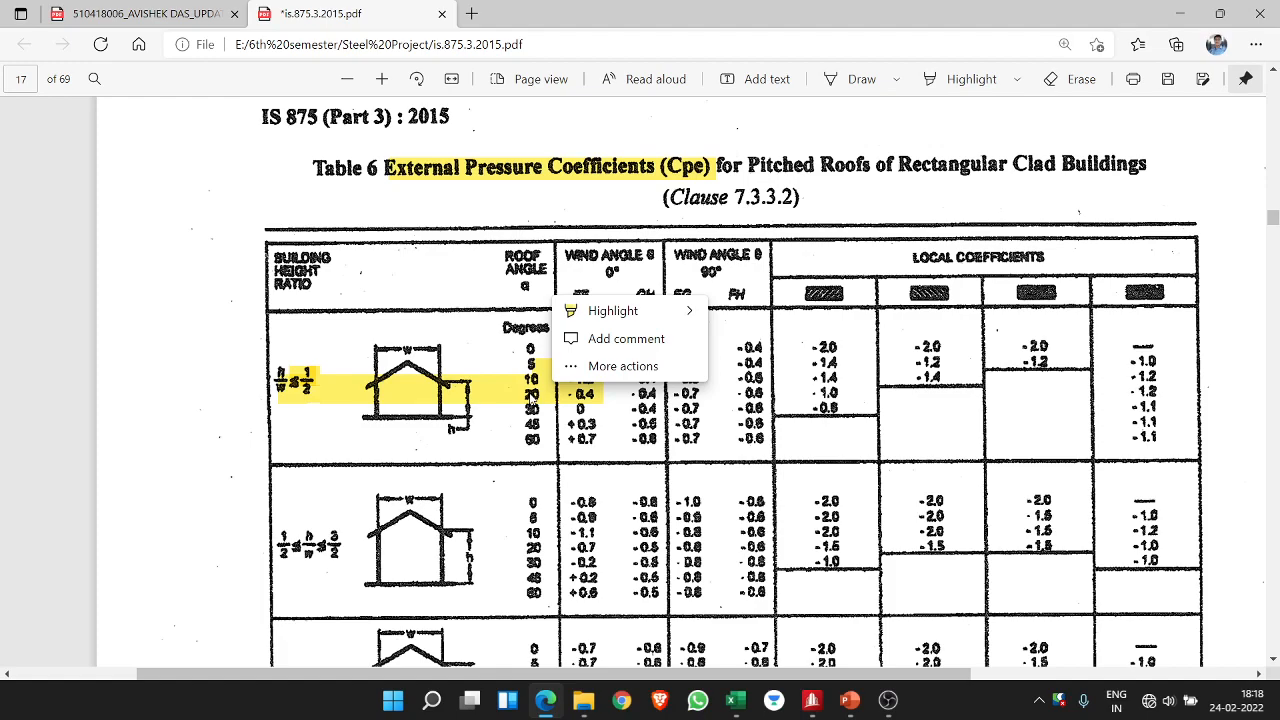
click(532, 398)
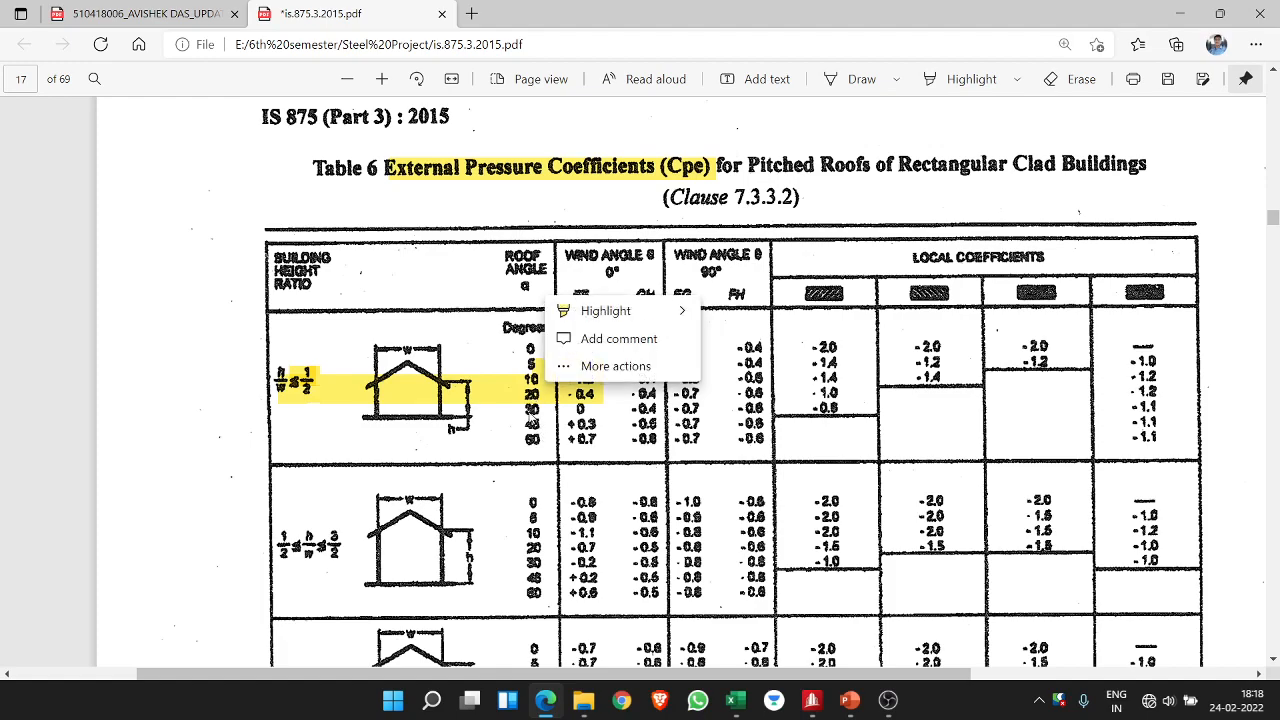
click(547, 413)
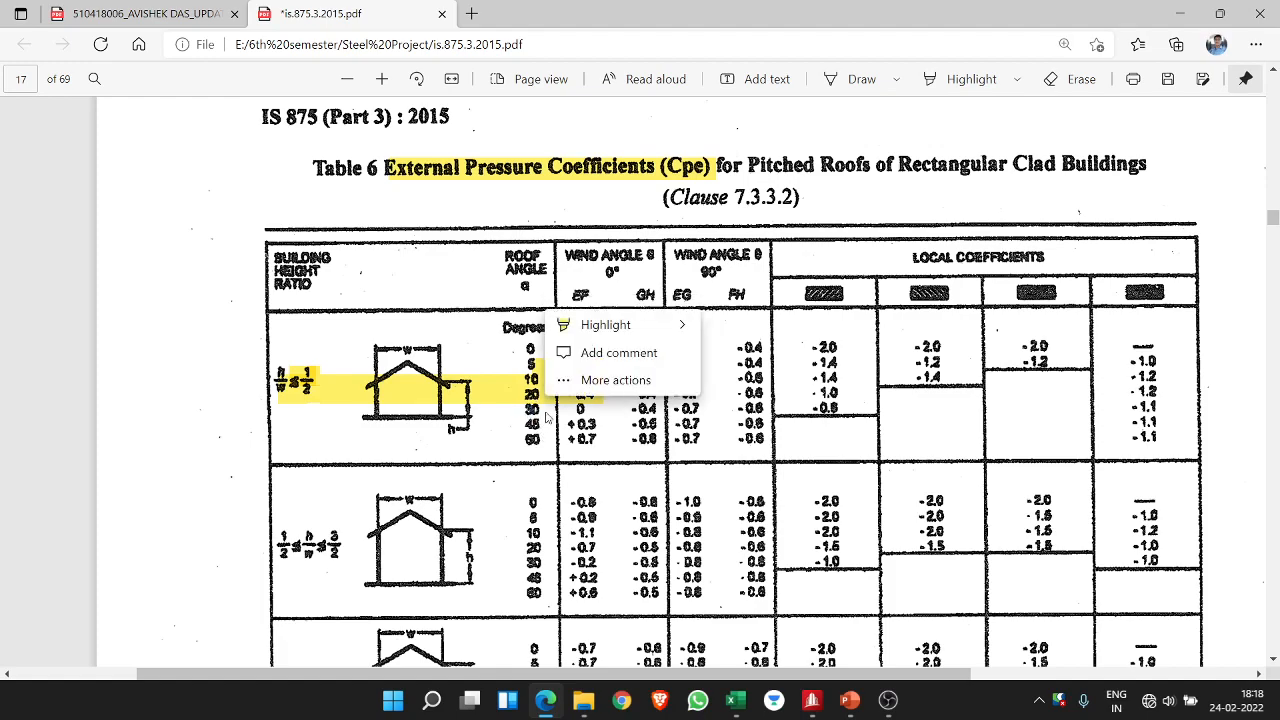
- Erase the excess highlight across the building sketch and roof angle values in Table 6's first row, and leave erasing mode
click(1077, 79)
drag(472, 379, 548, 376)
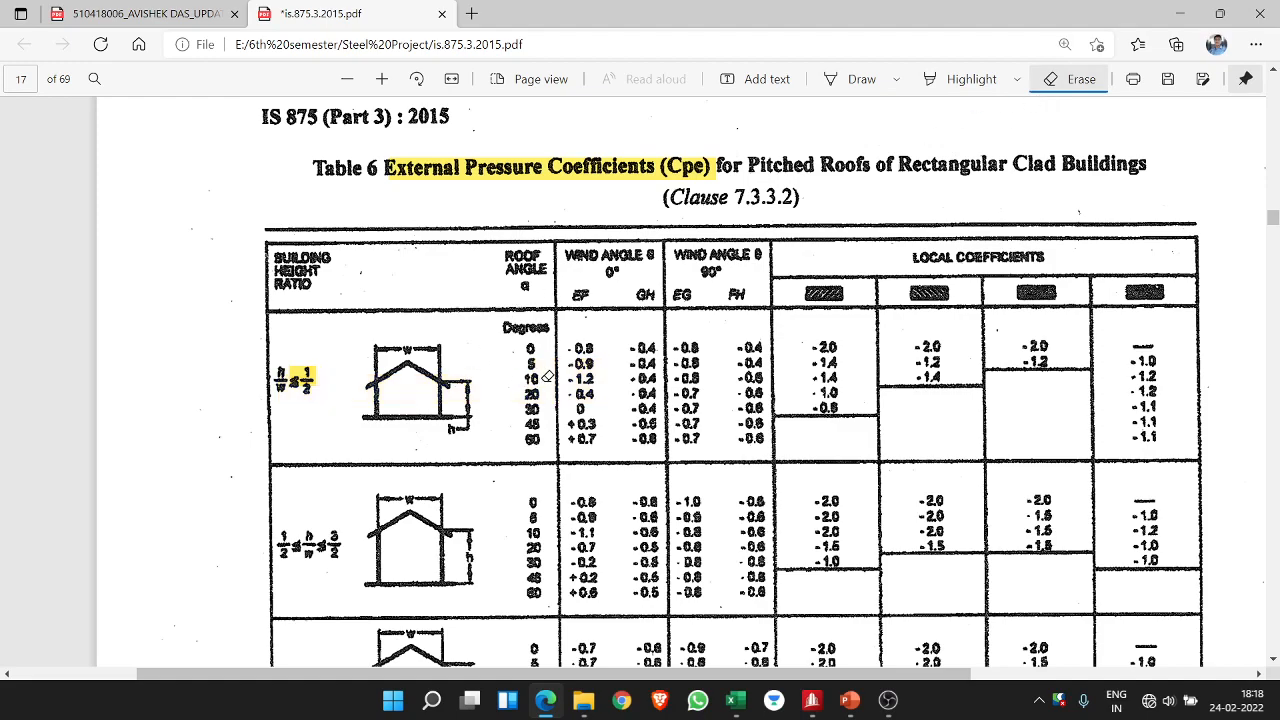
click(1053, 87)
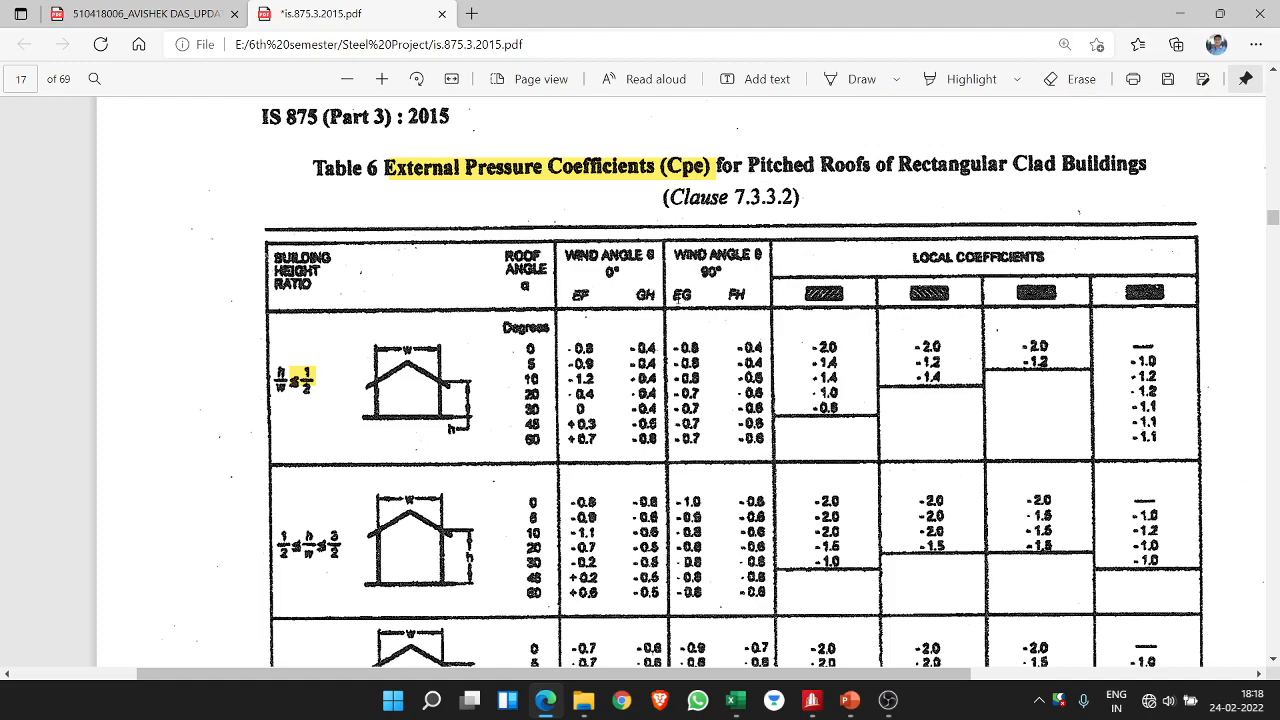
- Point out the EG and FH column headings under the 90° wind angle in Table 6
double_click(684, 297)
double_click(736, 298)
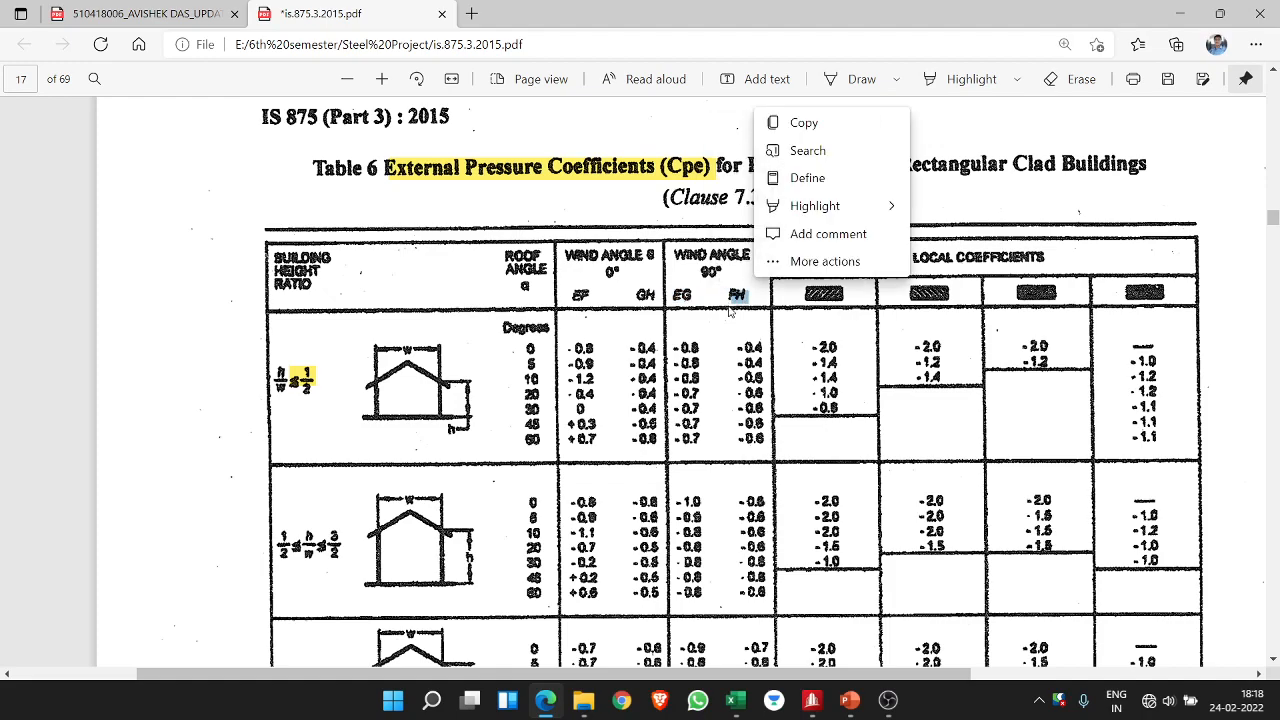
click(733, 304)
- Switch to PowerPoint, find slide 11 with the isometric and plan views, start its slide show and open the pointer and ink options
click(849, 700)
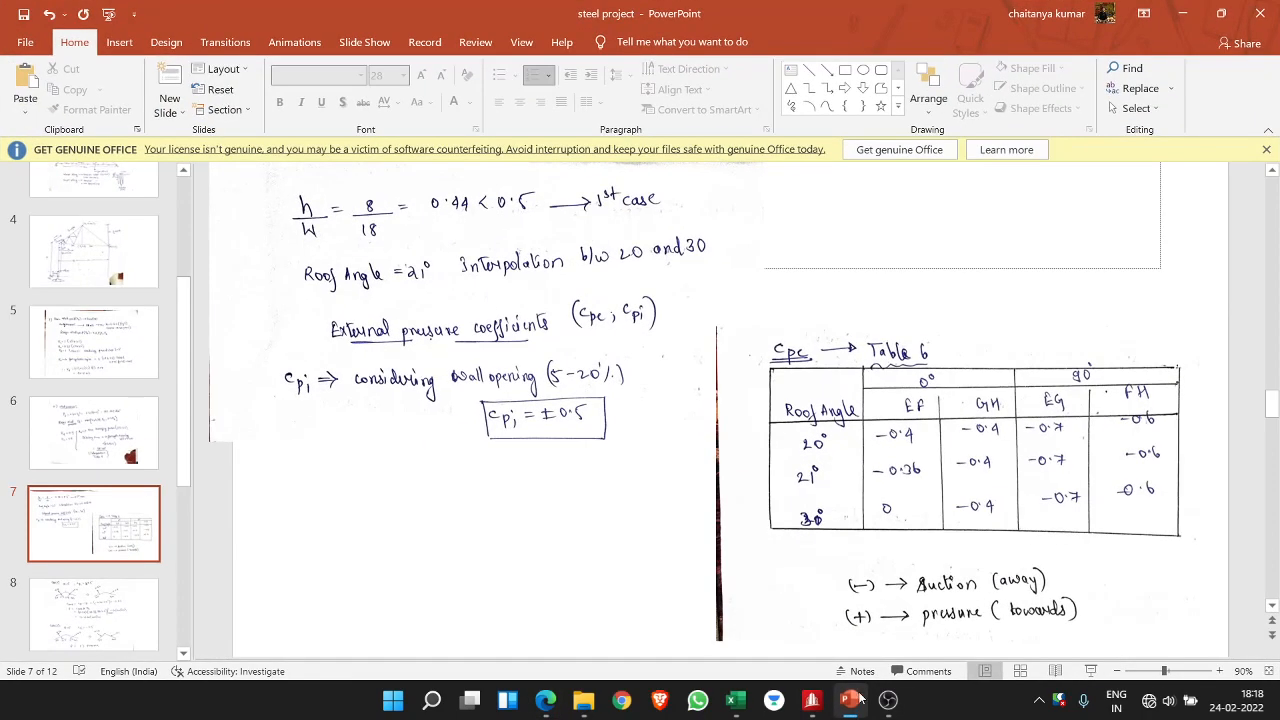
click(84, 628)
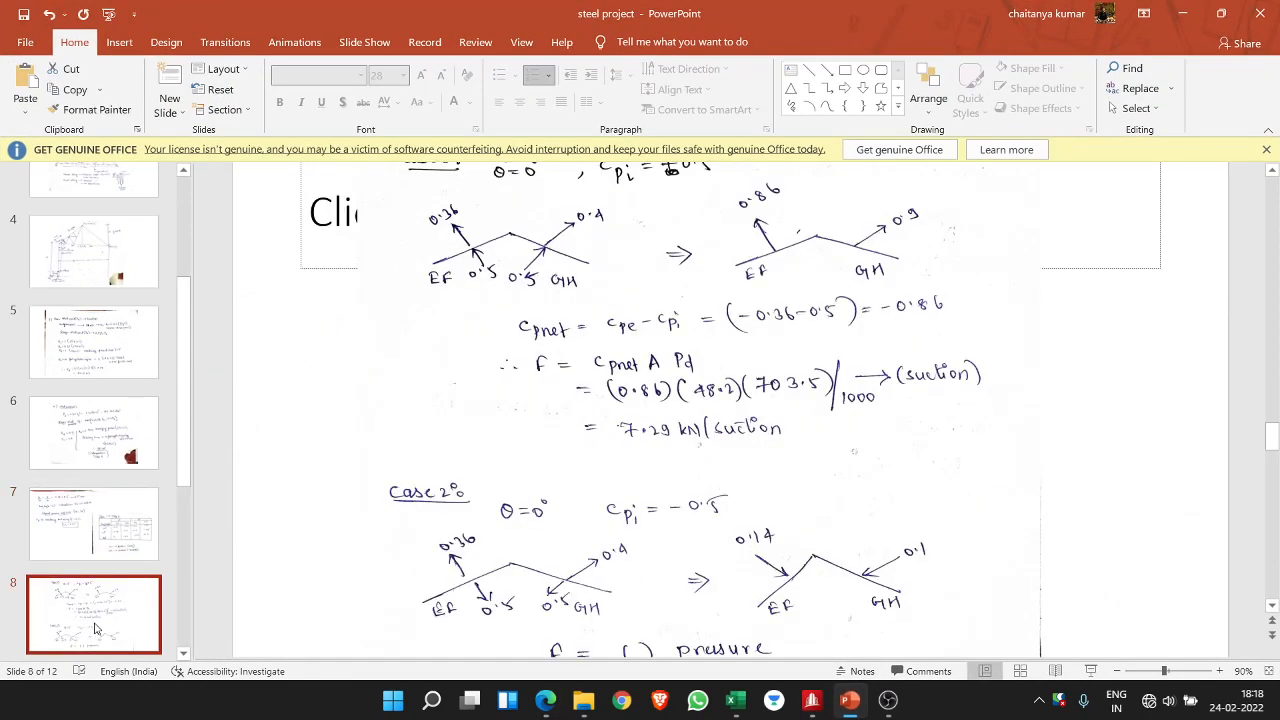
click(115, 535)
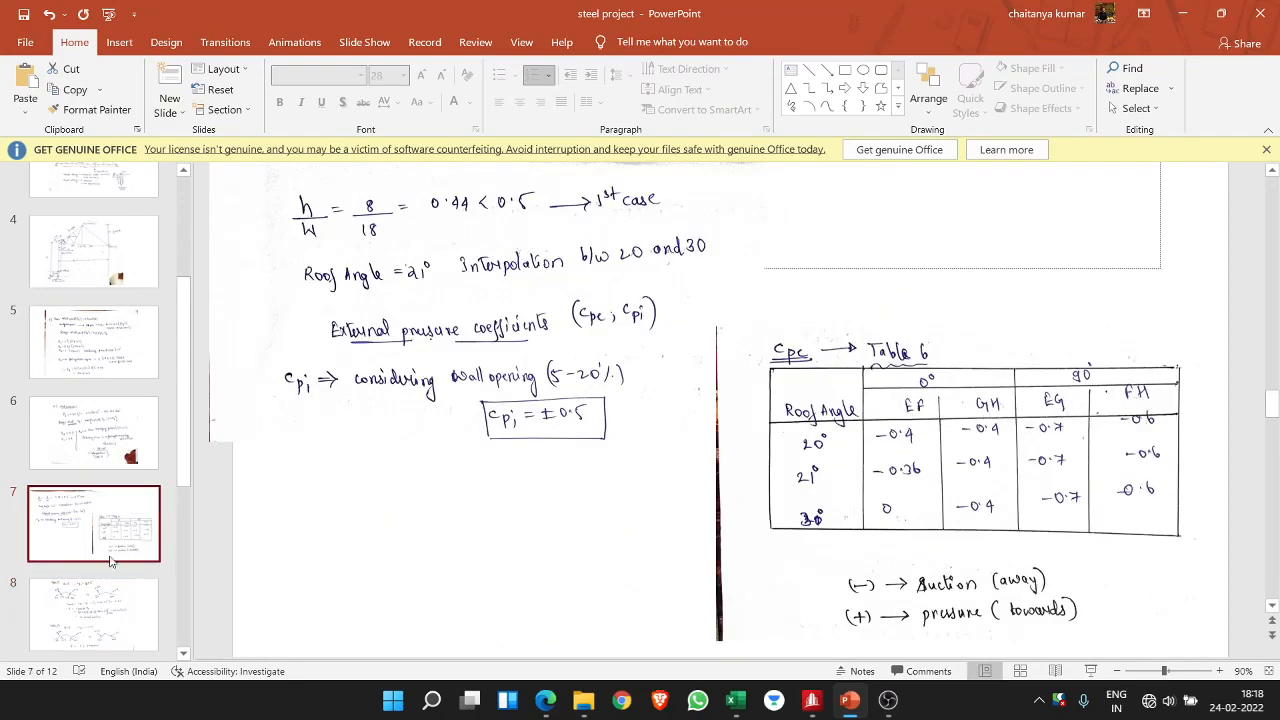
scroll(105, 600, down, 4)
click(99, 624)
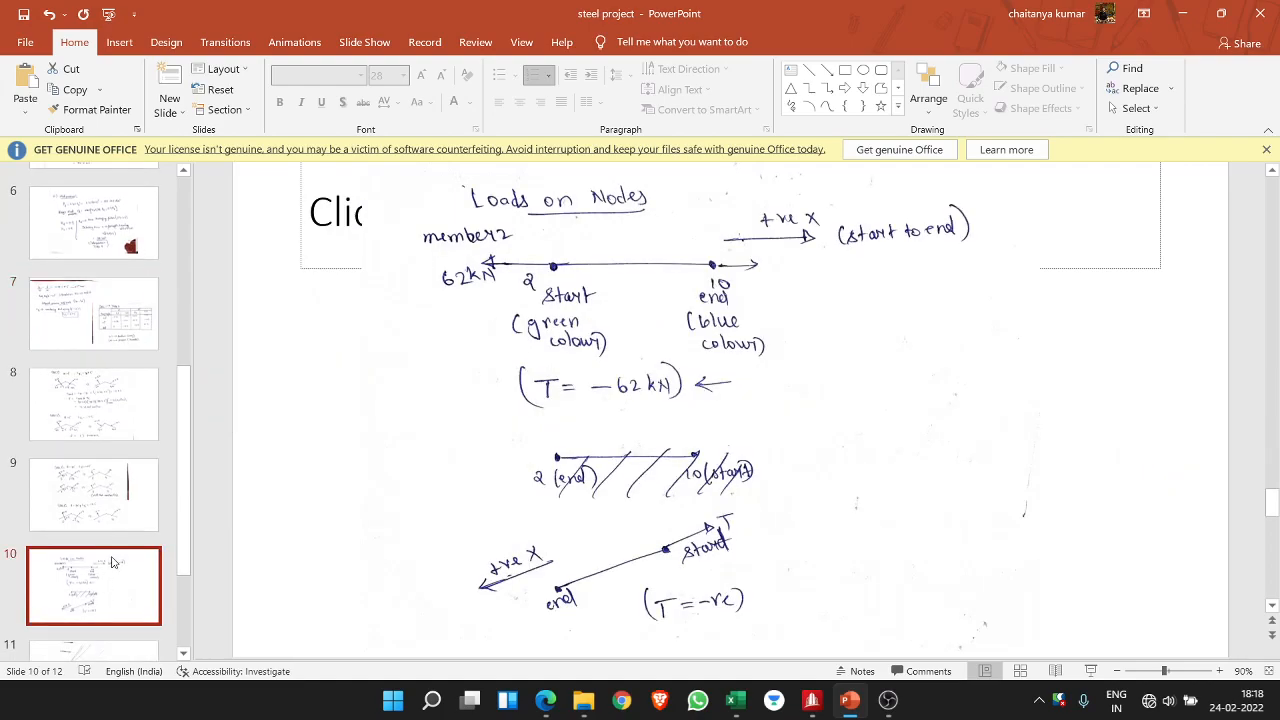
scroll(112, 562, down, 2)
click(112, 562)
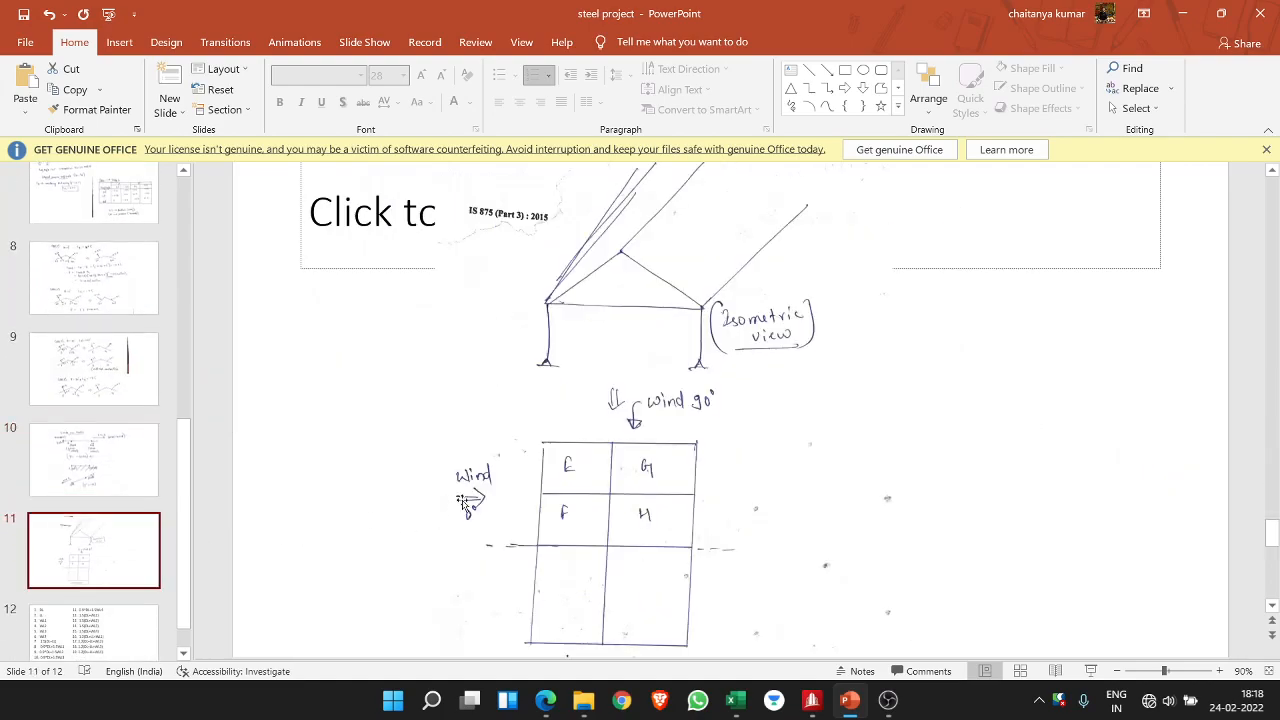
click(1092, 671)
click(81, 704)
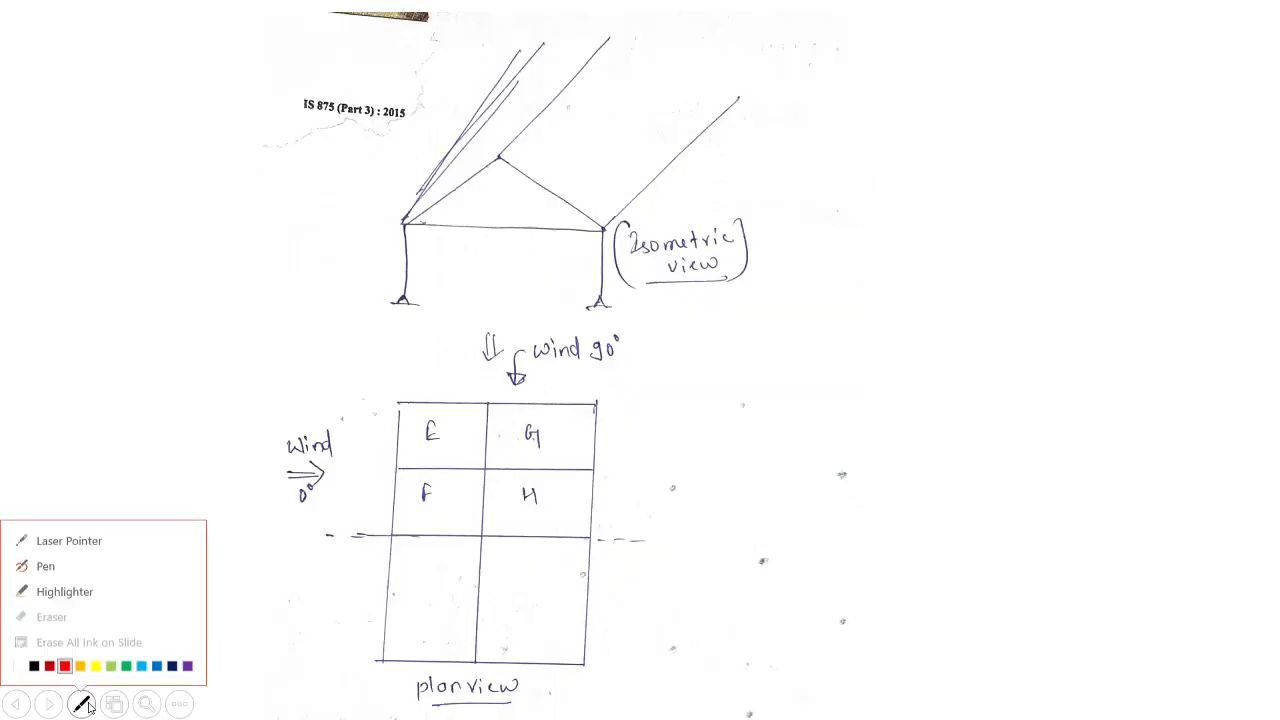
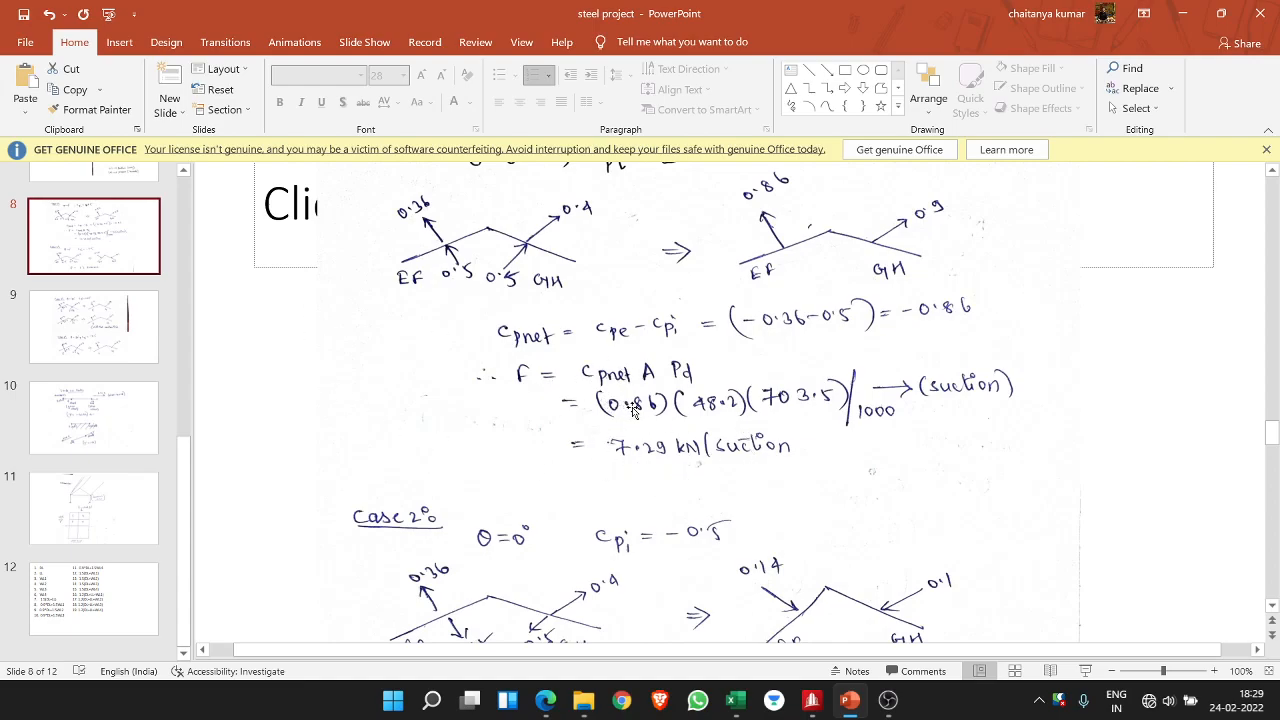
- Switch to Edge, review the Case 2 and Case 3 node wind load calculations in the project report PDF, and return to slide 8 in PowerPoint
click(545, 700)
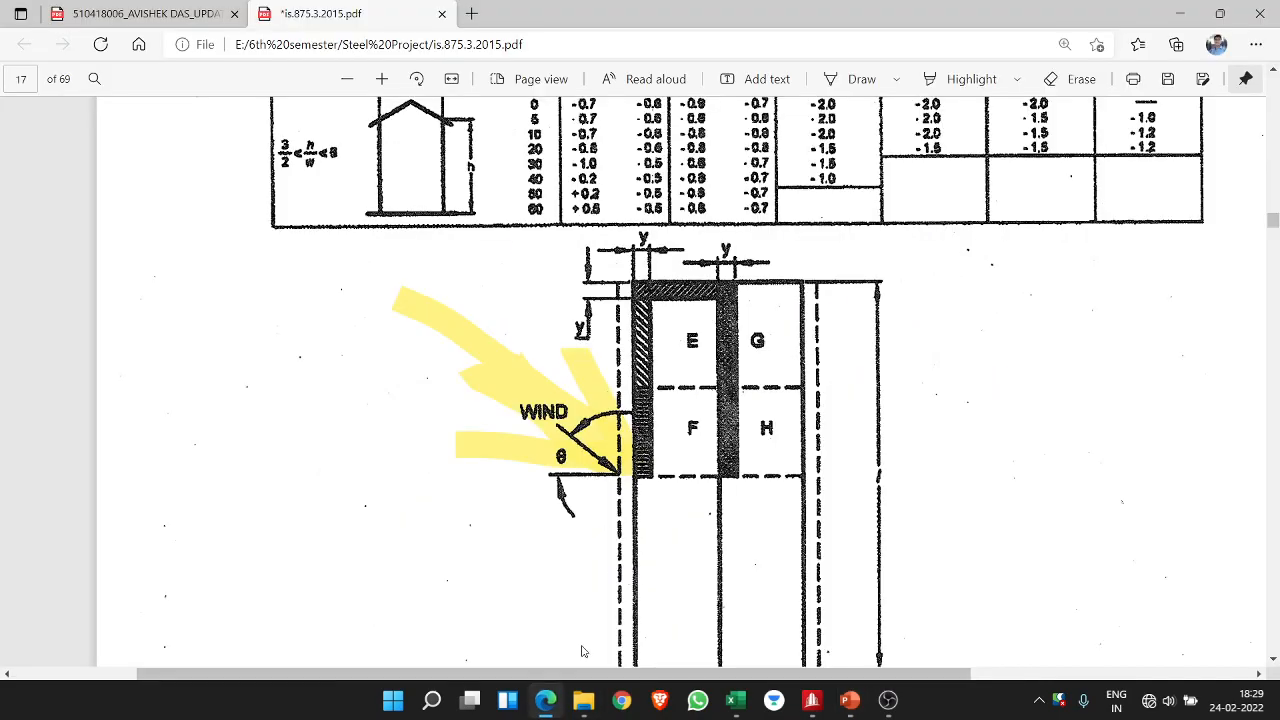
click(187, 12)
scroll(548, 395, down, 4)
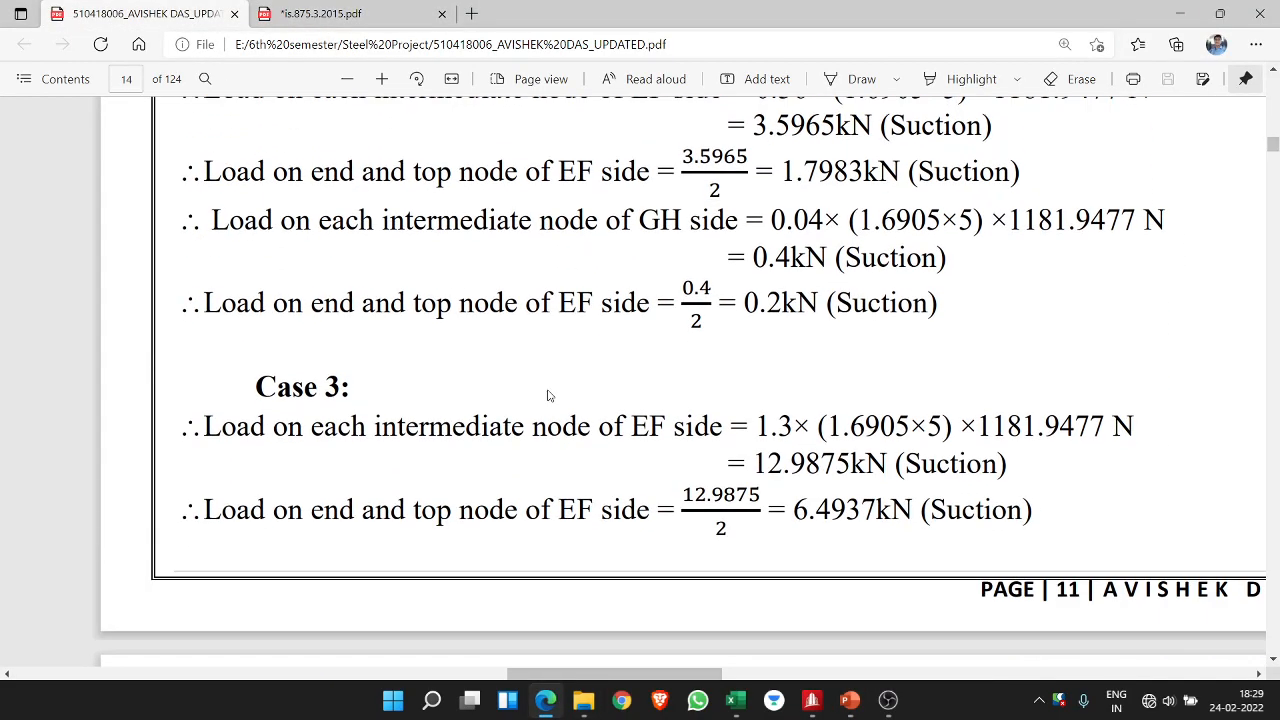
scroll(548, 395, down, 3)
ctrl+scroll(548, 395, down, 4)
scroll(548, 395, up, 5)
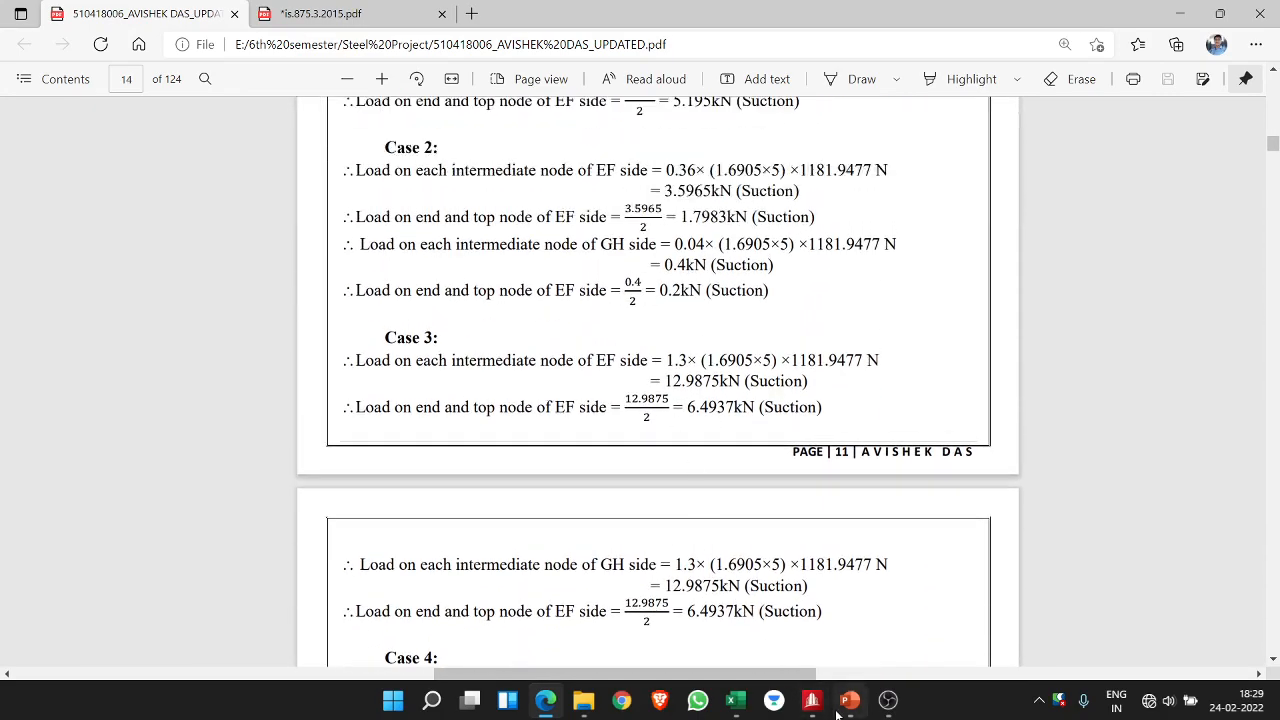
click(838, 712)
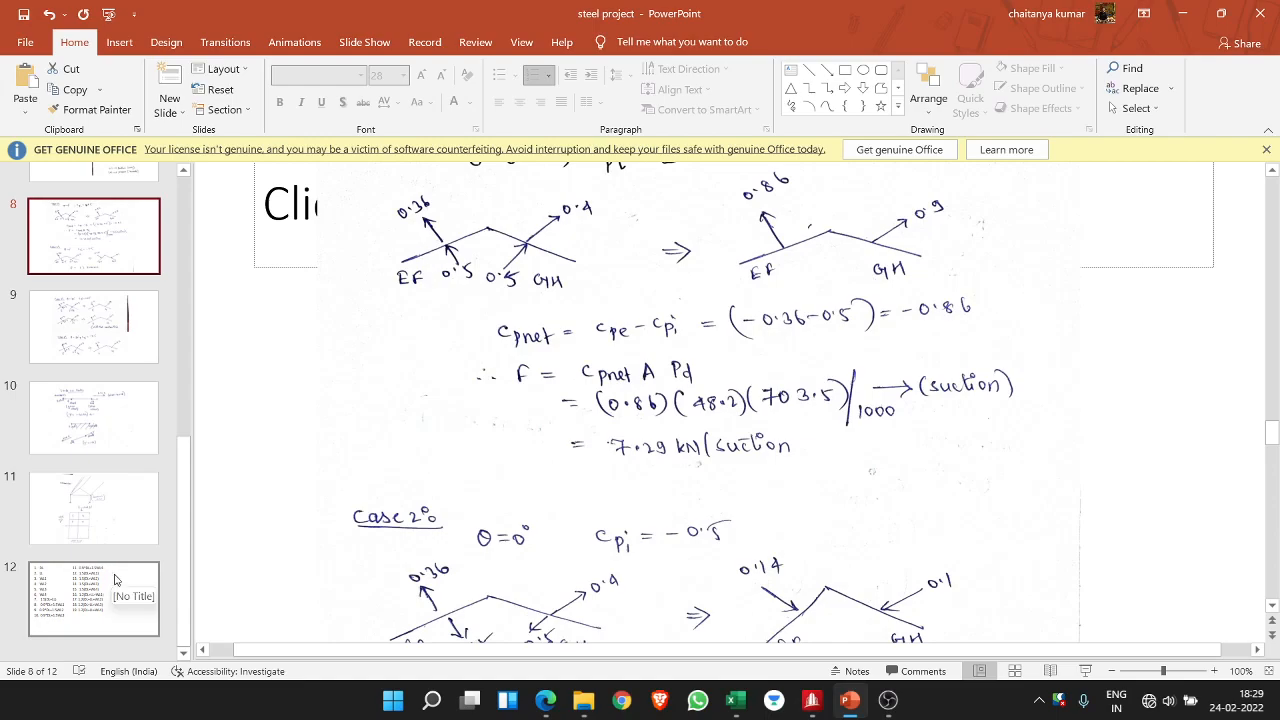
- Show slide 12 and go through the numbered list of load cases and load combinations at 80% zoom
click(150, 584)
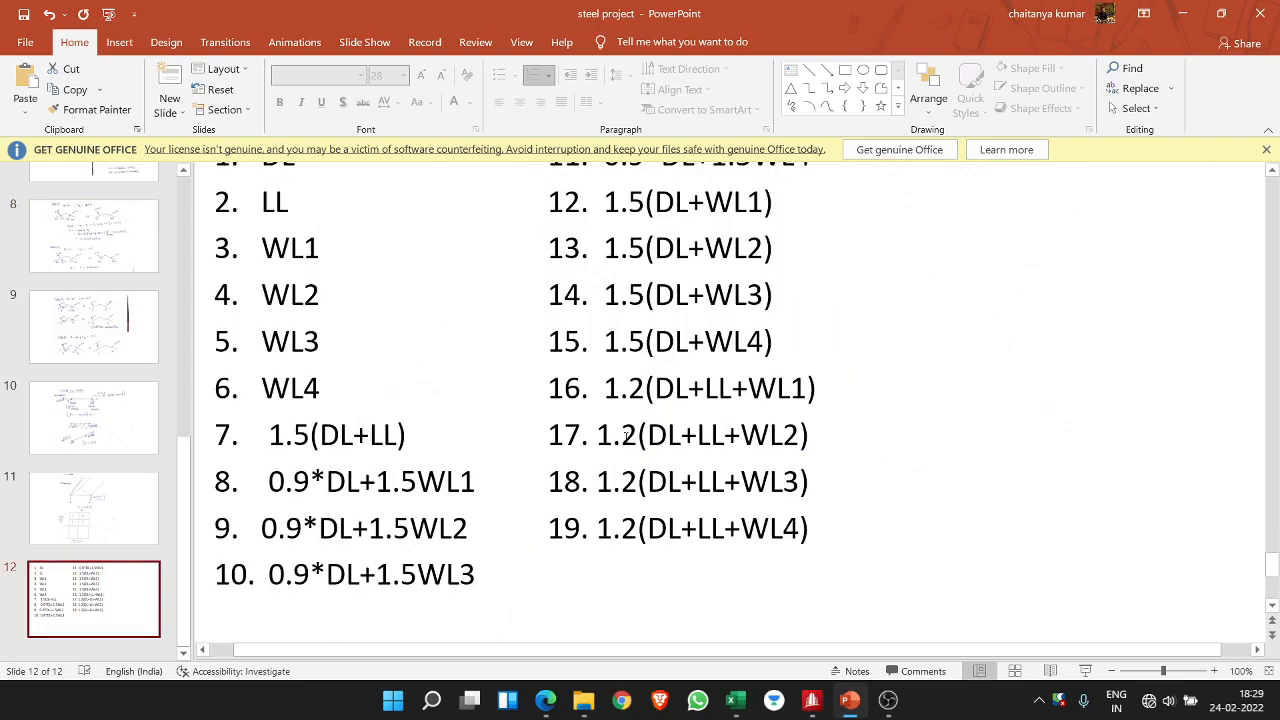
scroll(629, 436, up, 2)
scroll(625, 440, down, 1)
scroll(625, 440, down, 1)
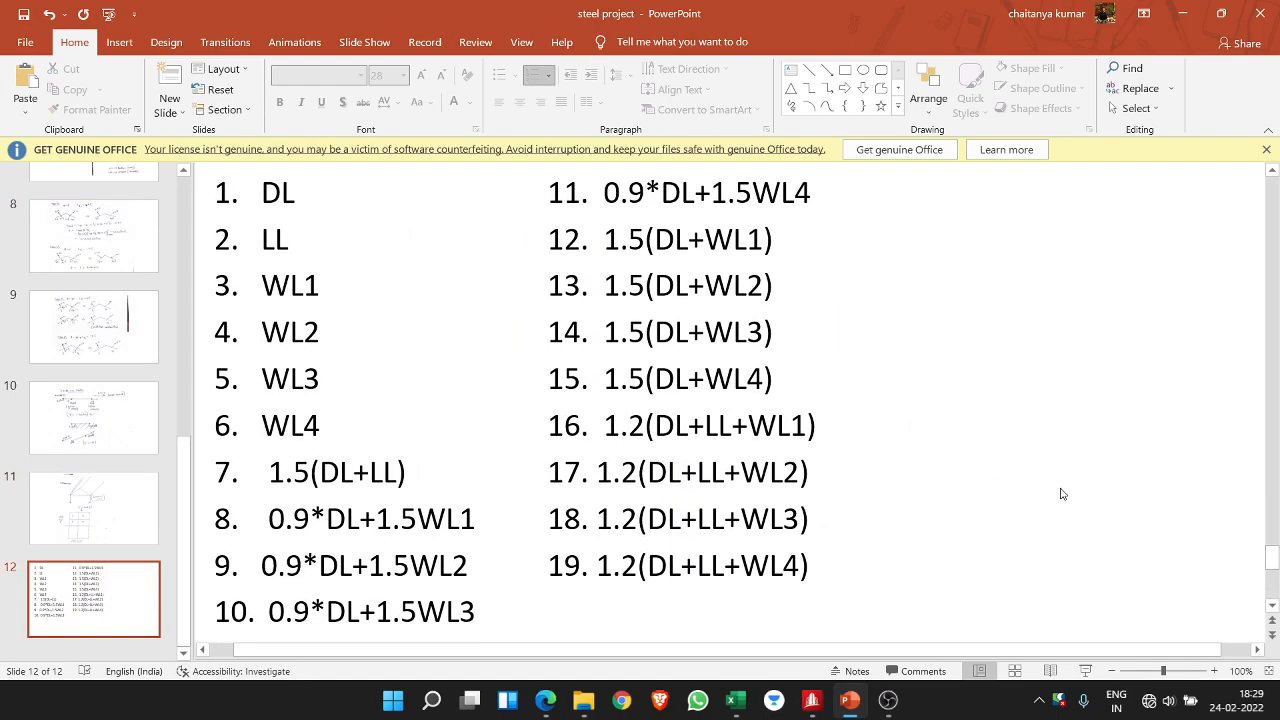
click(1111, 671)
click(1111, 671)
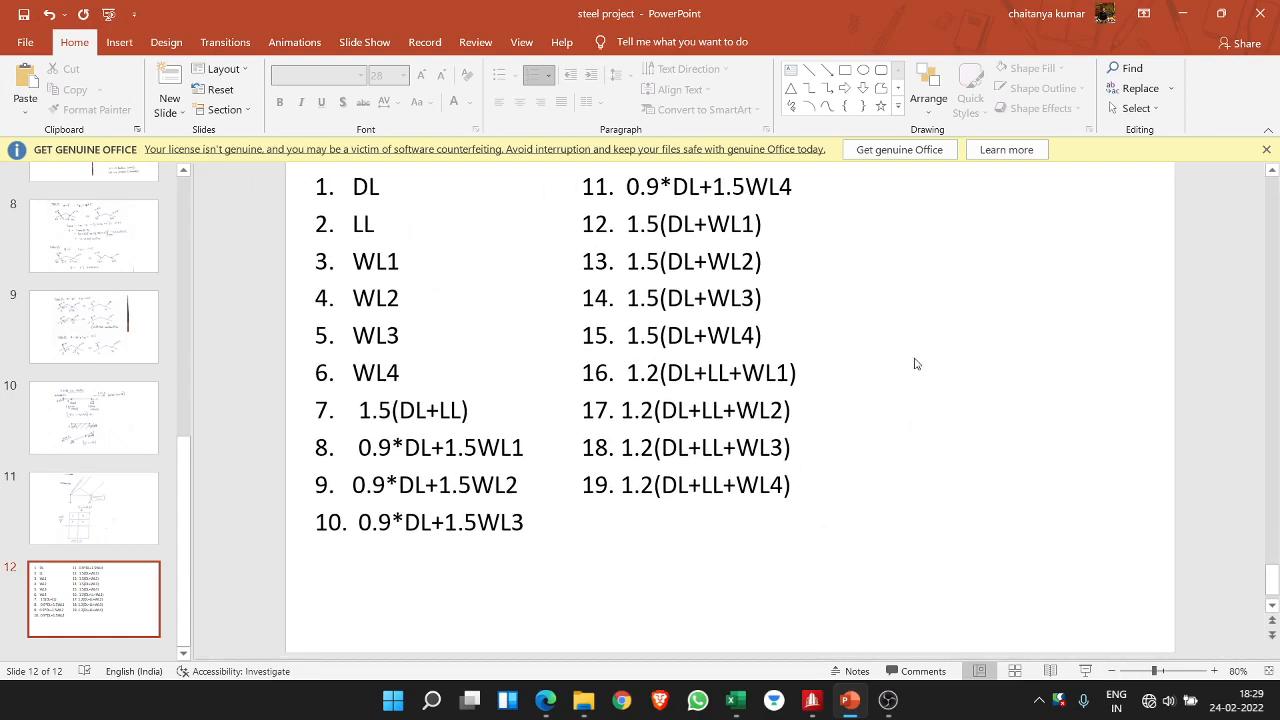
scroll(911, 360, up, 2)
scroll(920, 494, down, 1)
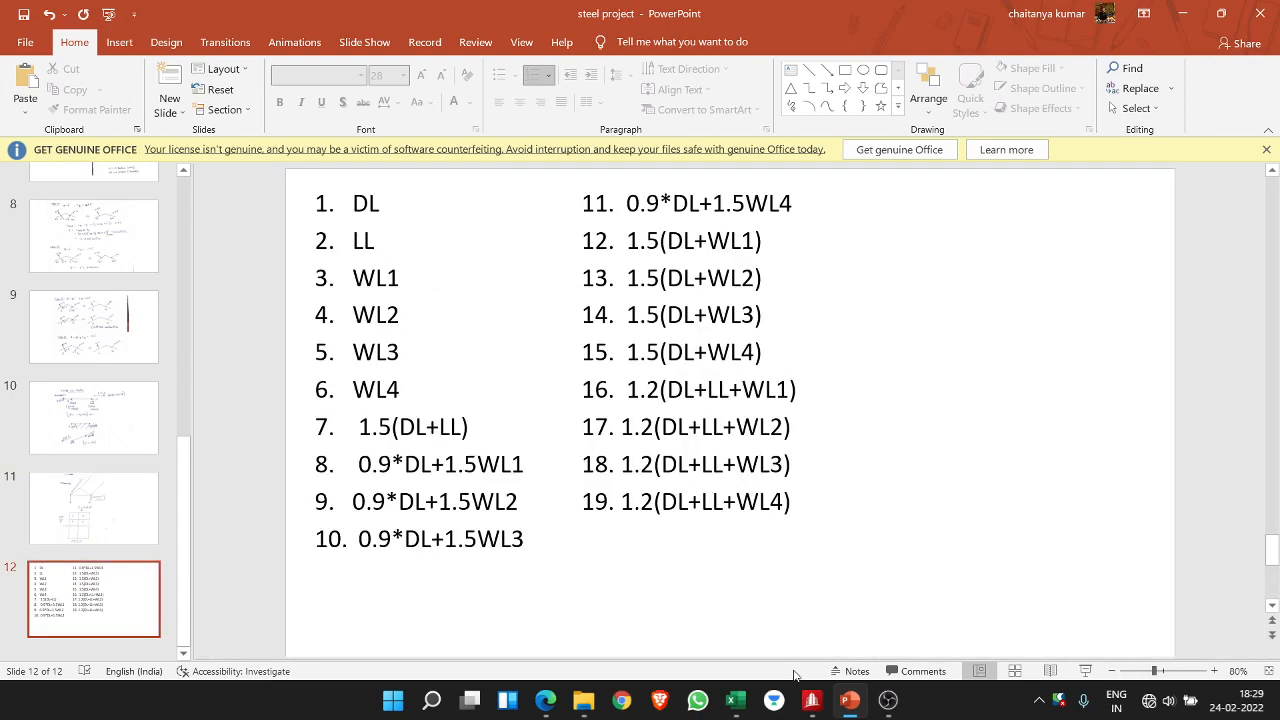
- Compare the load case list in STAAD.Pro with the slides, returning to PowerPoint for the Case 3 and Case 4 sketches on slide 9
click(810, 699)
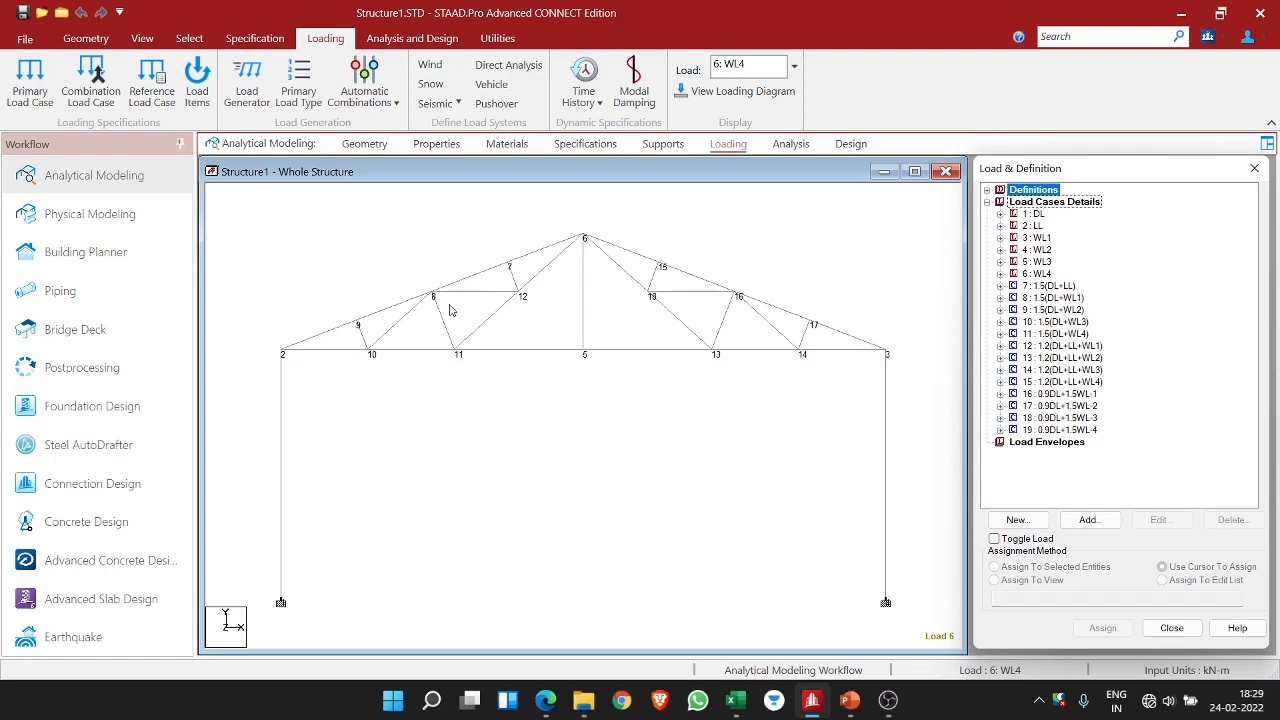
click(86, 38)
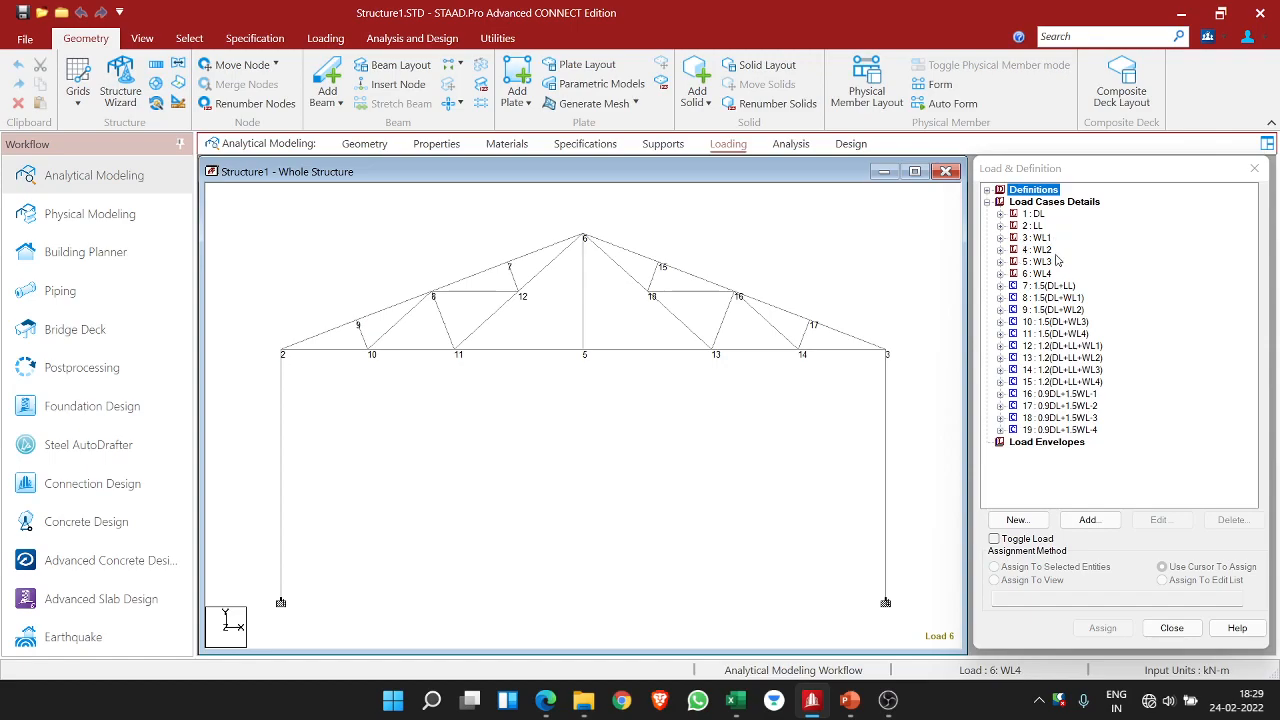
click(850, 701)
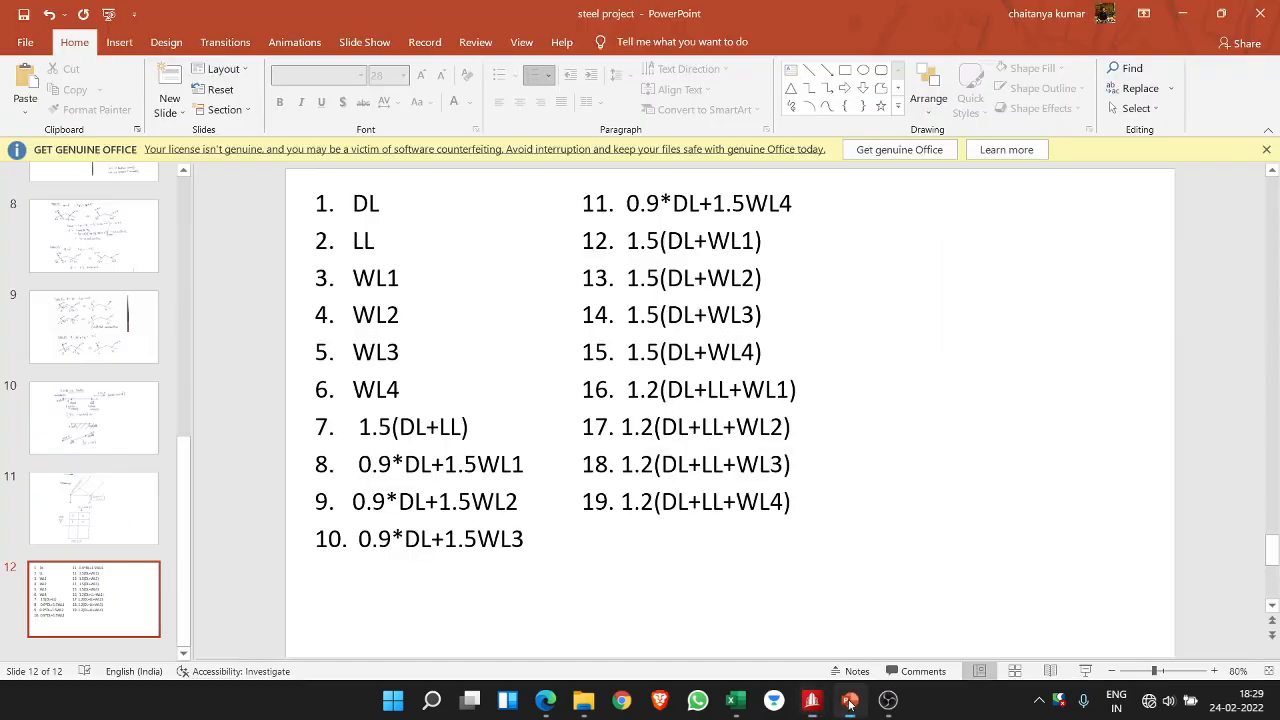
click(130, 432)
click(108, 308)
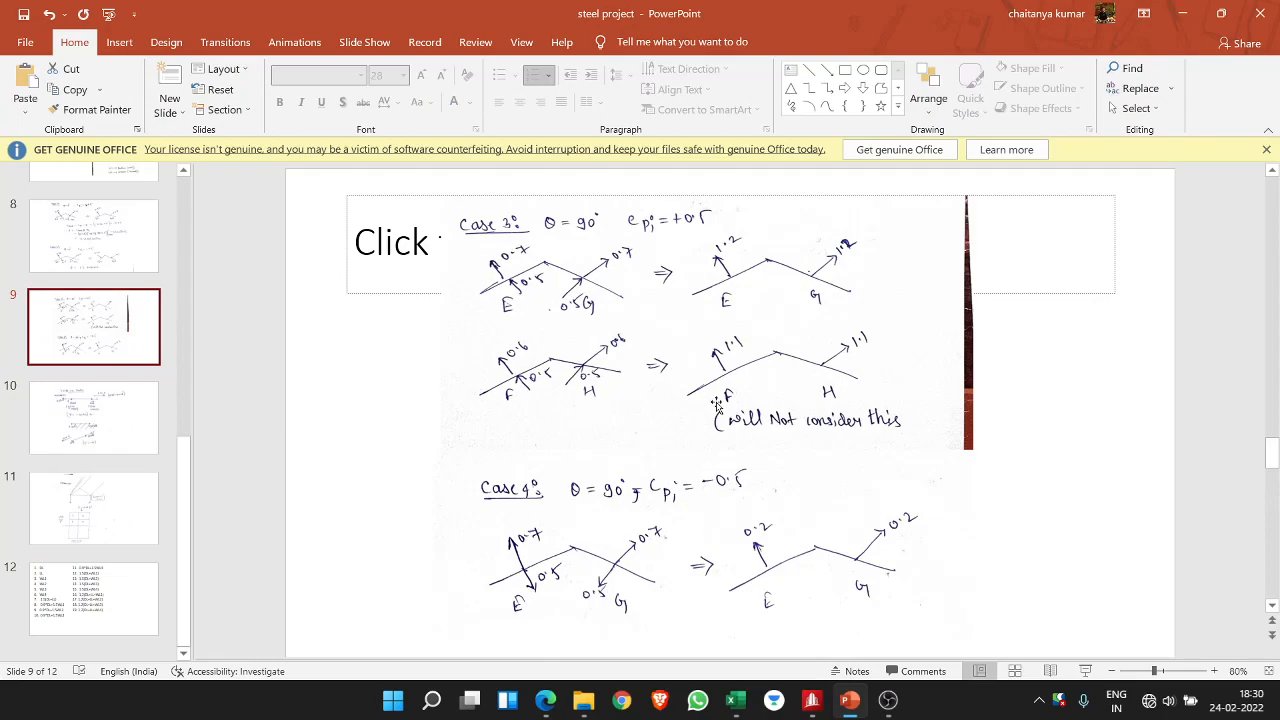
- Switch to STAAD.Pro and add primary load case 20 titled WL1 with loading type Wind, deleting the existing result files
click(849, 700)
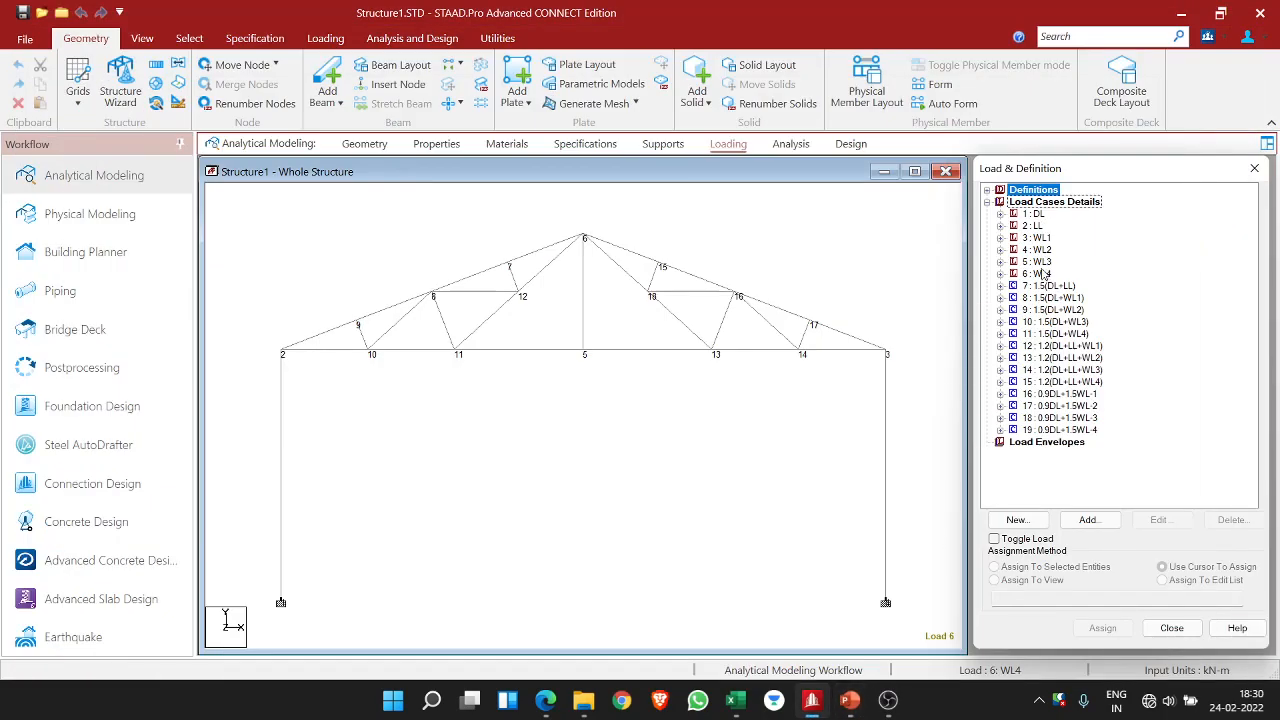
click(1054, 203)
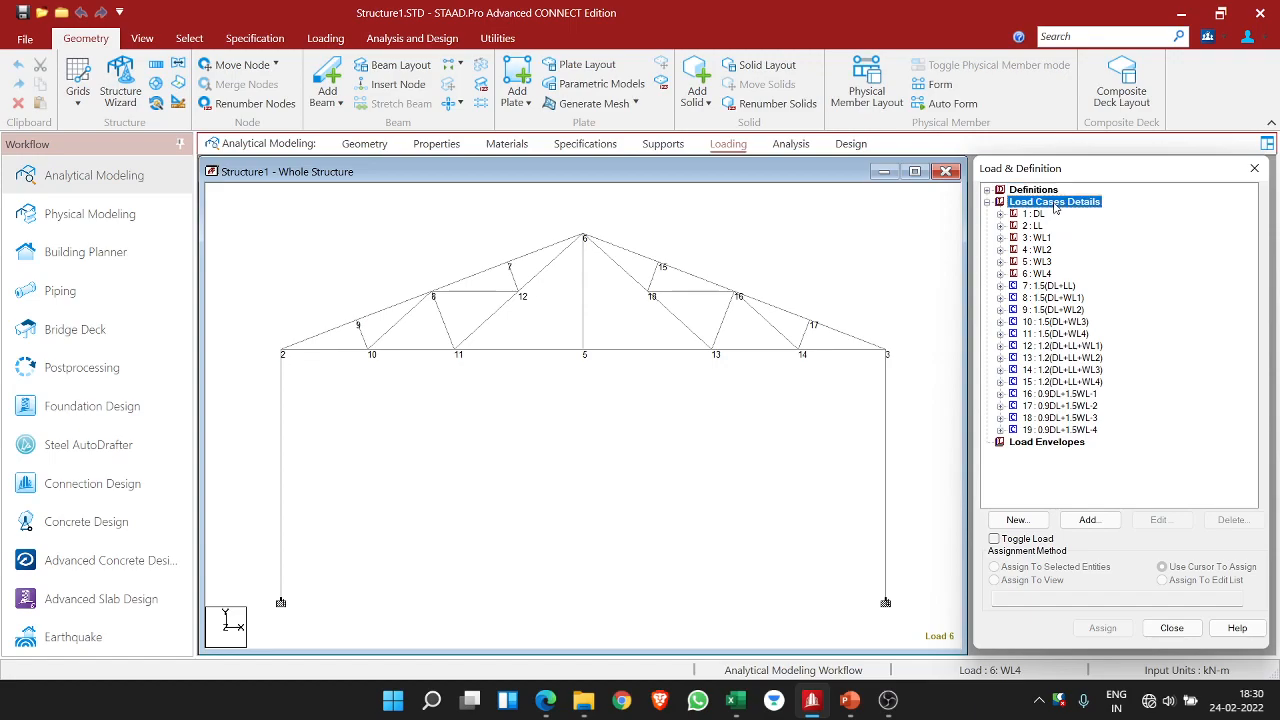
click(1090, 522)
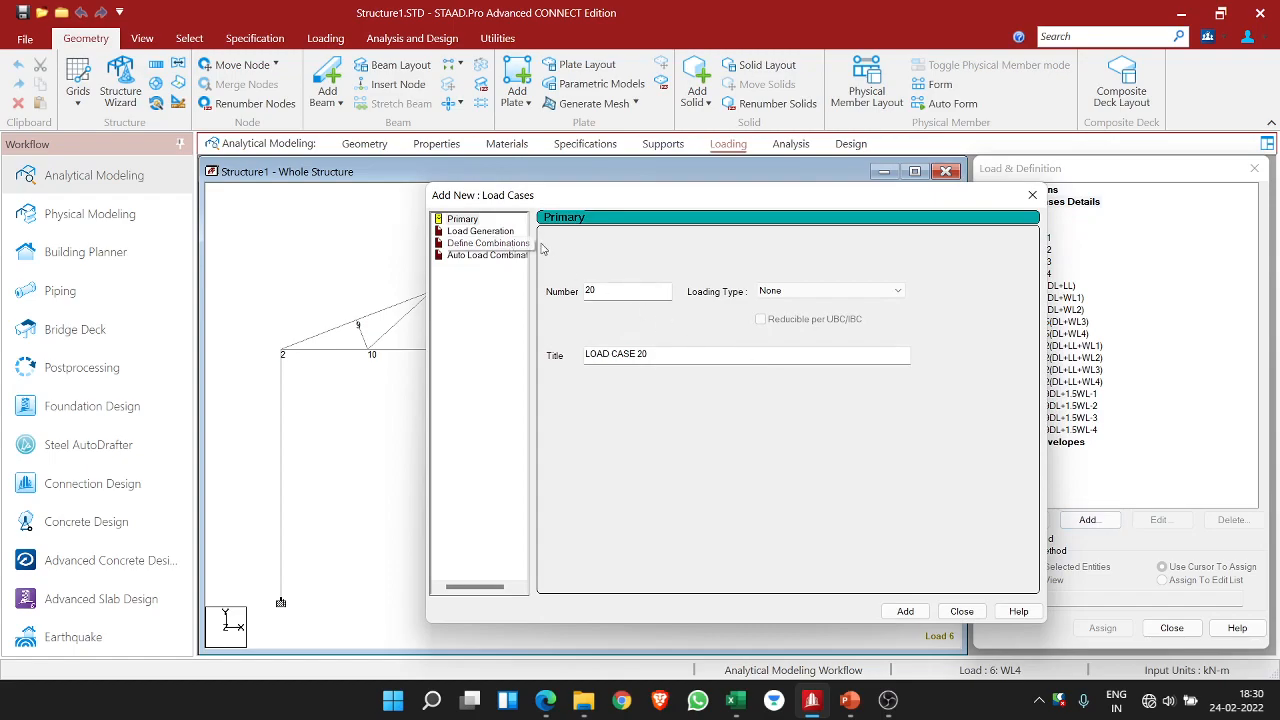
click(607, 290)
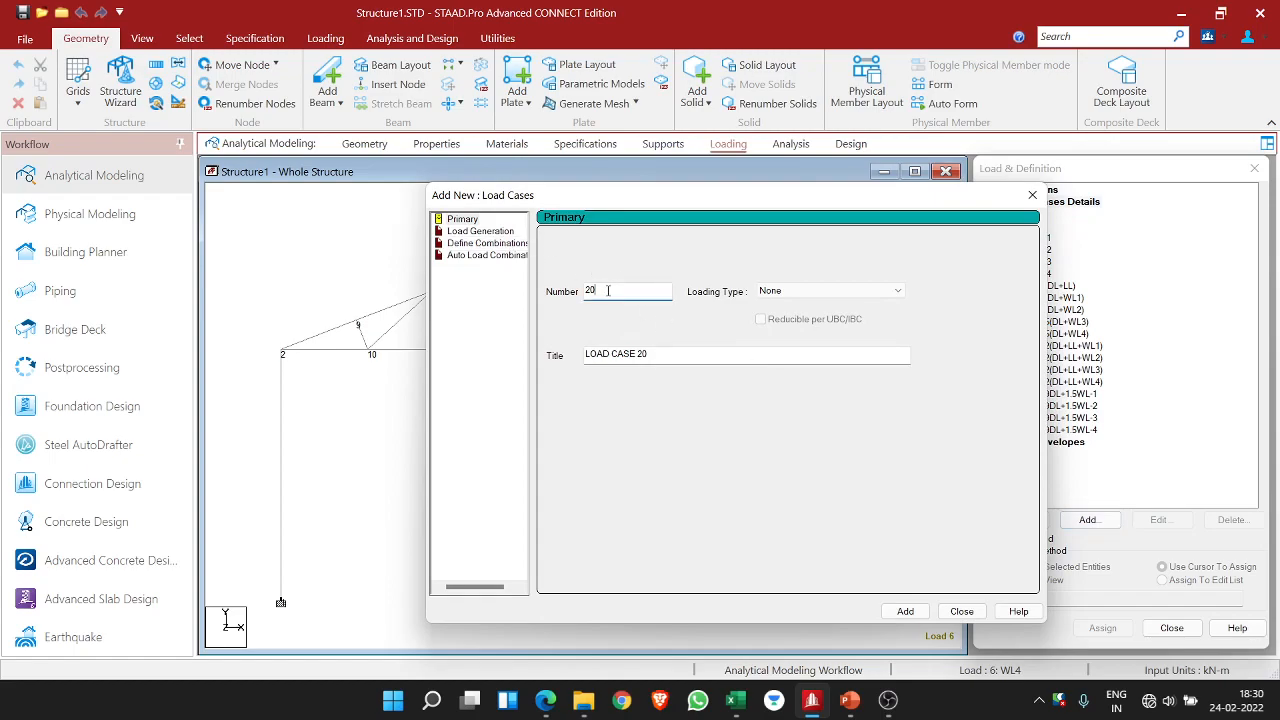
click(897, 290)
click(783, 339)
drag(658, 354, 518, 353)
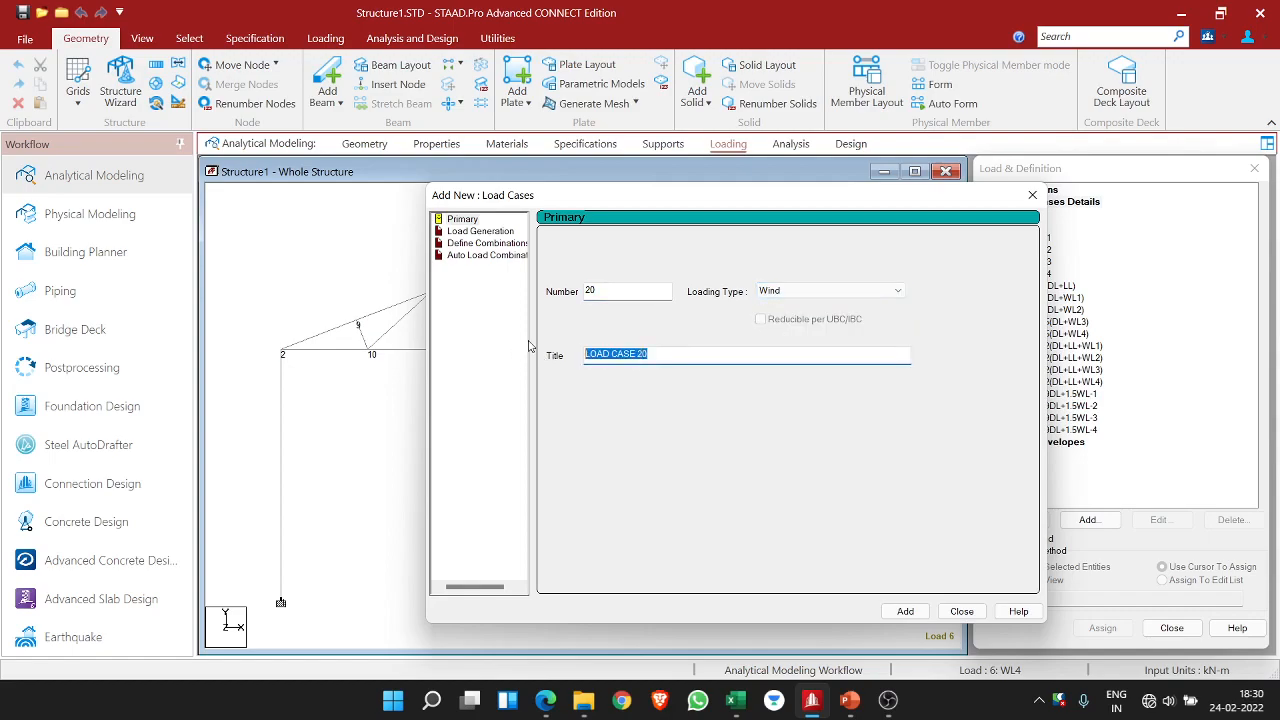
text(w)
key(BackSpace)
key(Caps_Lock)
text(WL1)
click(905, 611)
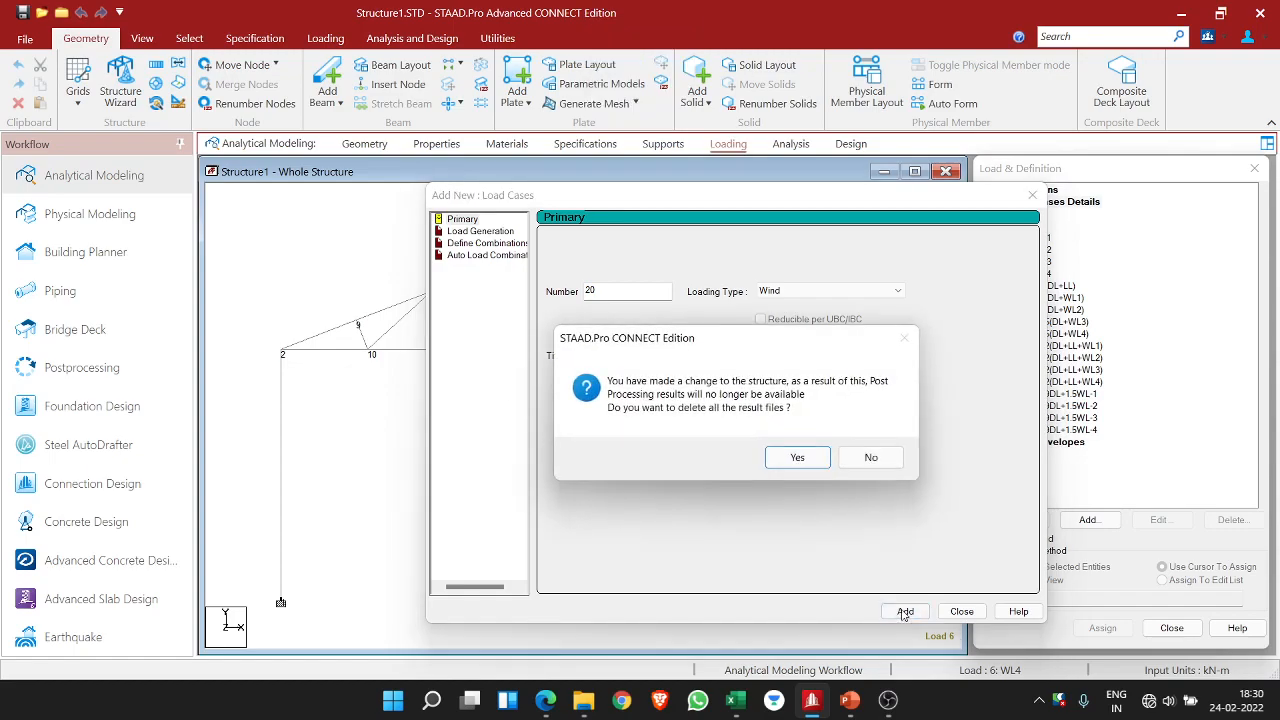
click(818, 458)
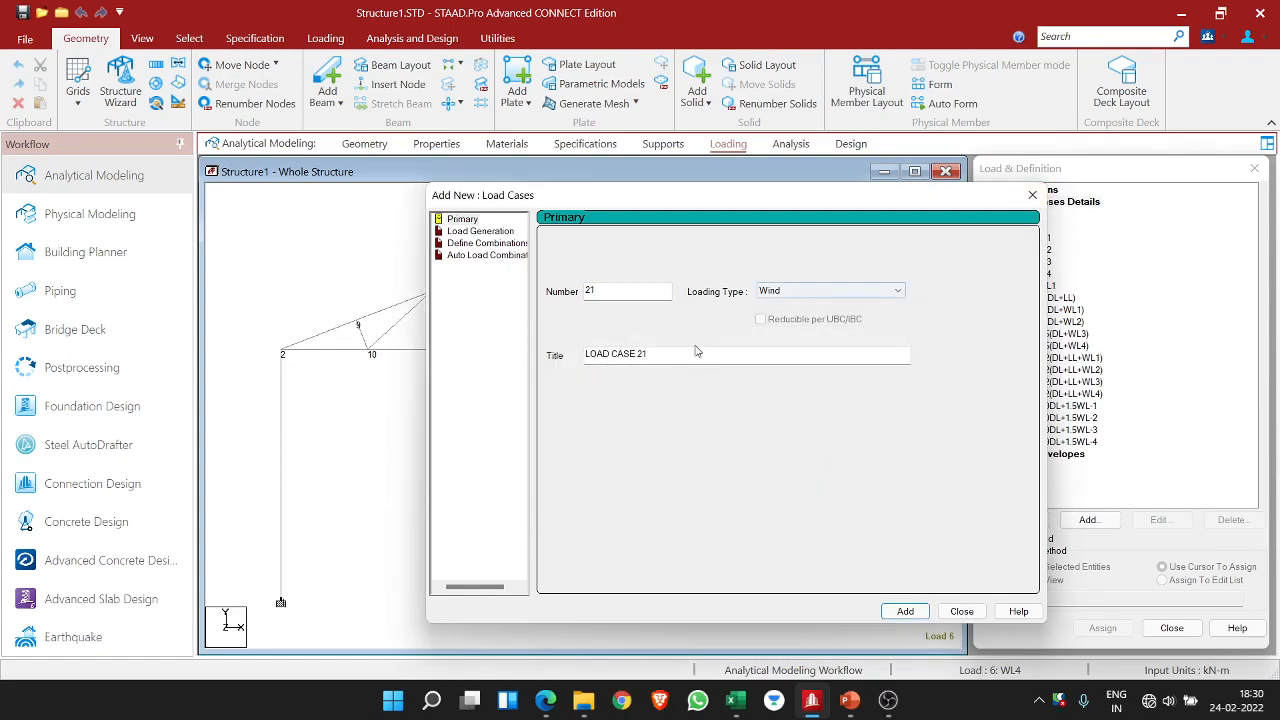
- Add primary wind load case 21 titled WL2 and finish adding load cases
drag(663, 356, 477, 355)
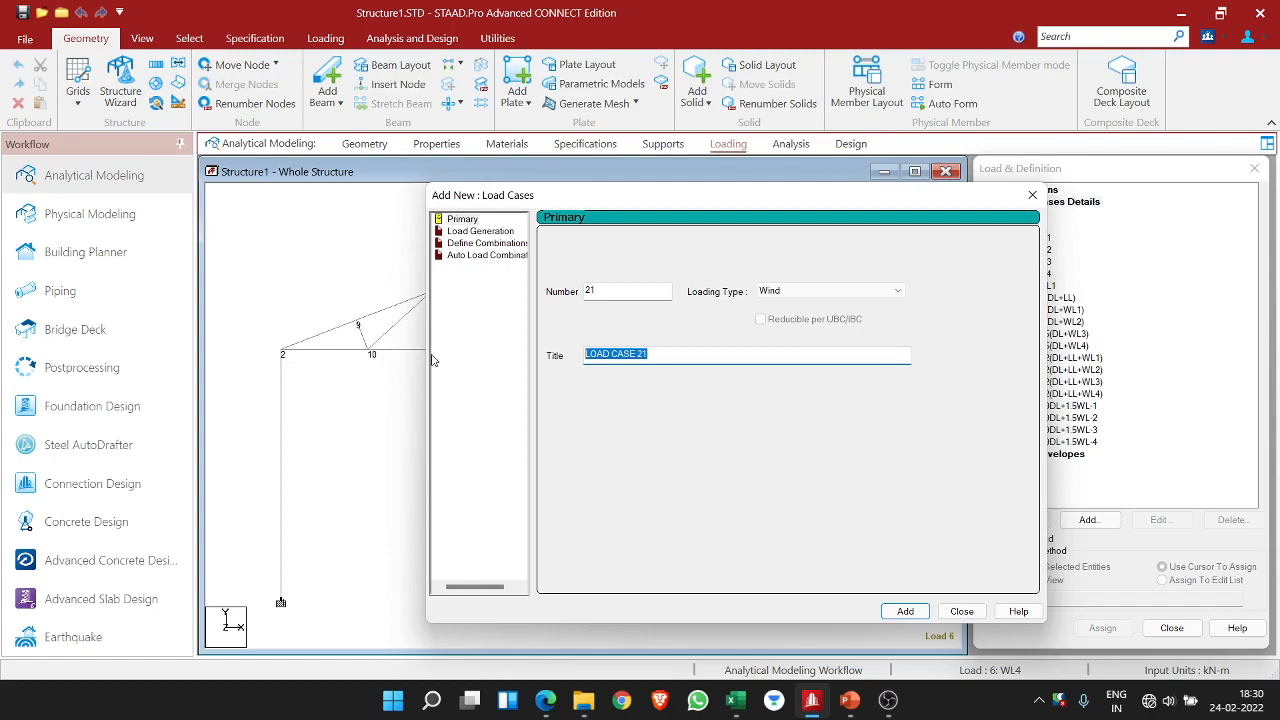
text(WL)
click(905, 611)
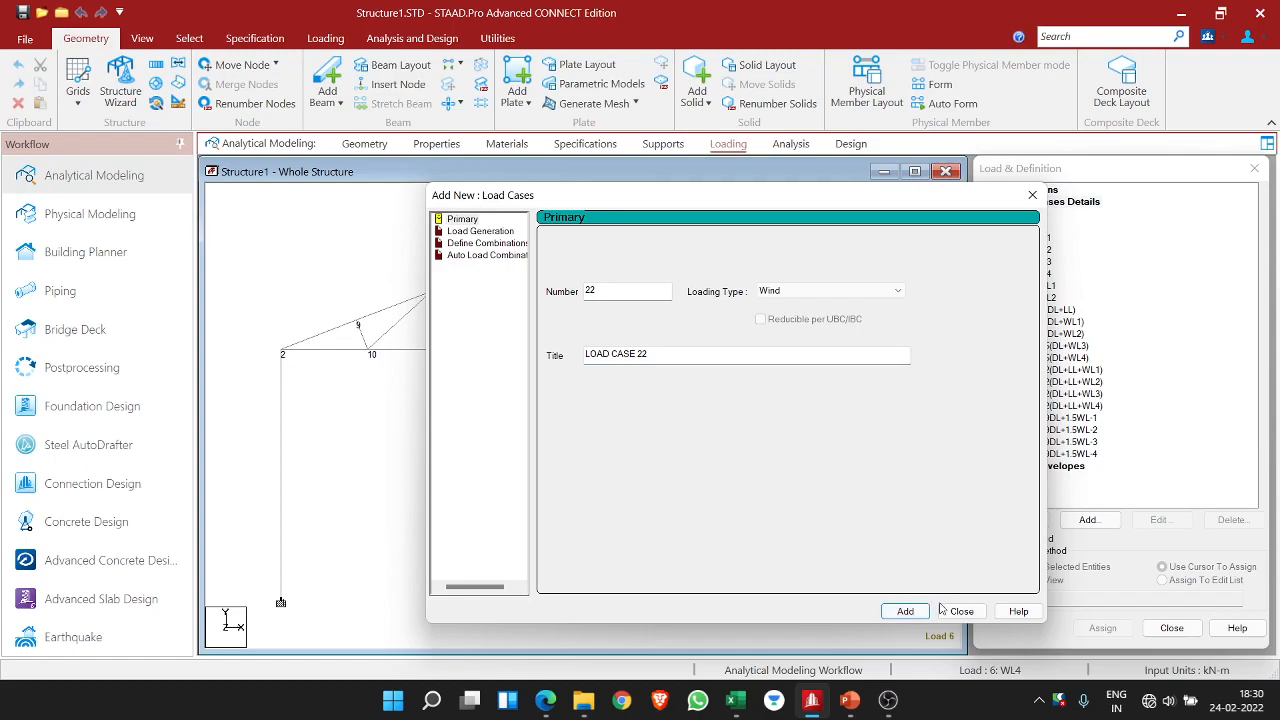
click(940, 610)
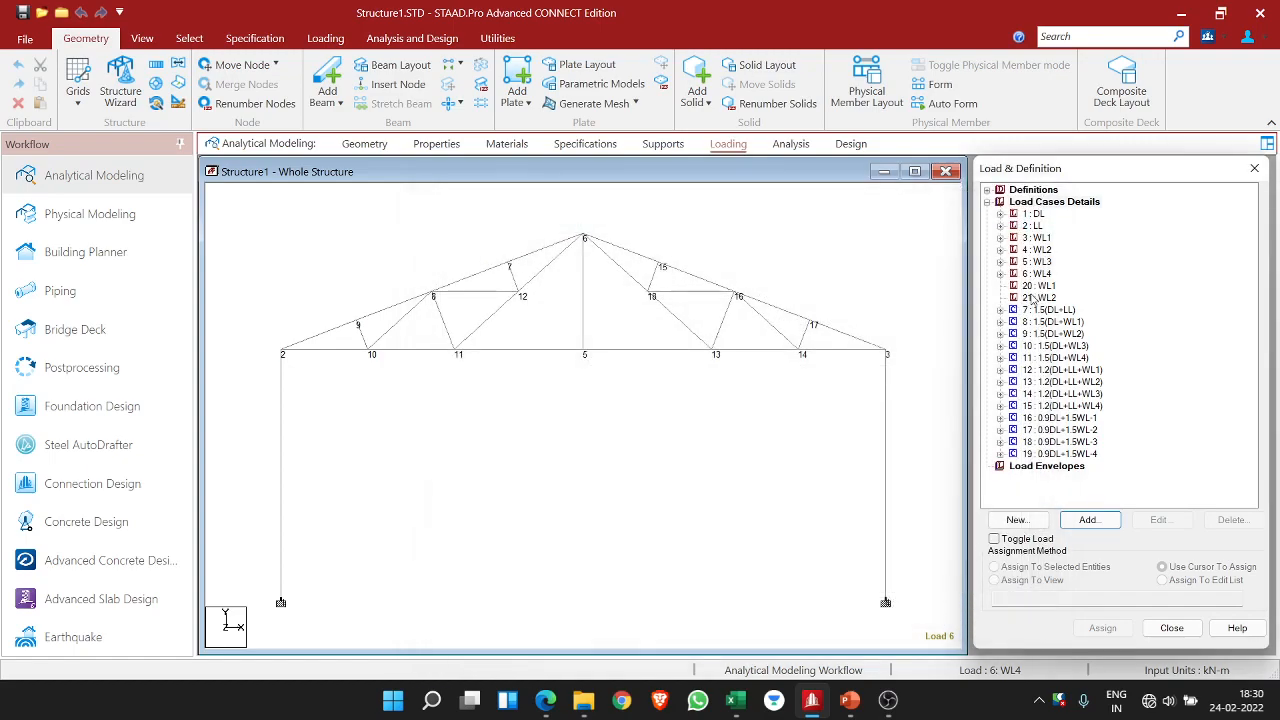
- Point out the new load cases 20 WL1 and 21 WL2, and check the primary load settings of case 20
click(1046, 286)
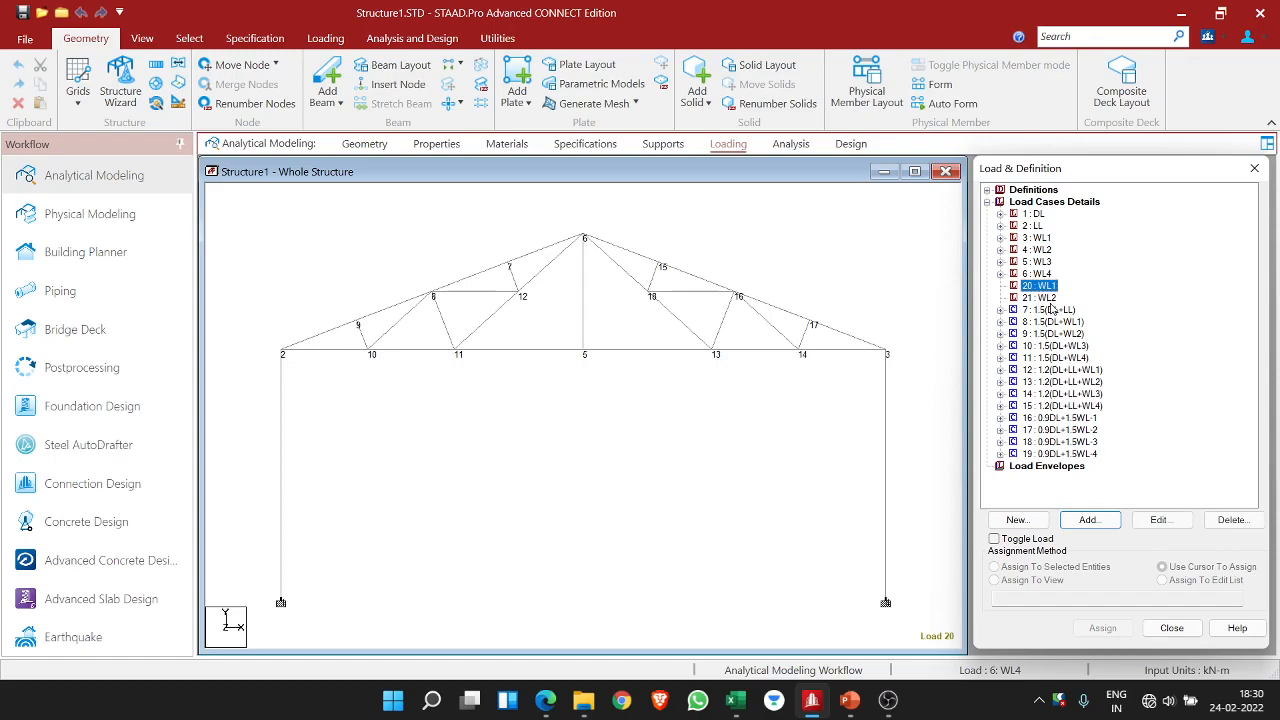
click(1051, 298)
click(1051, 287)
click(1051, 301)
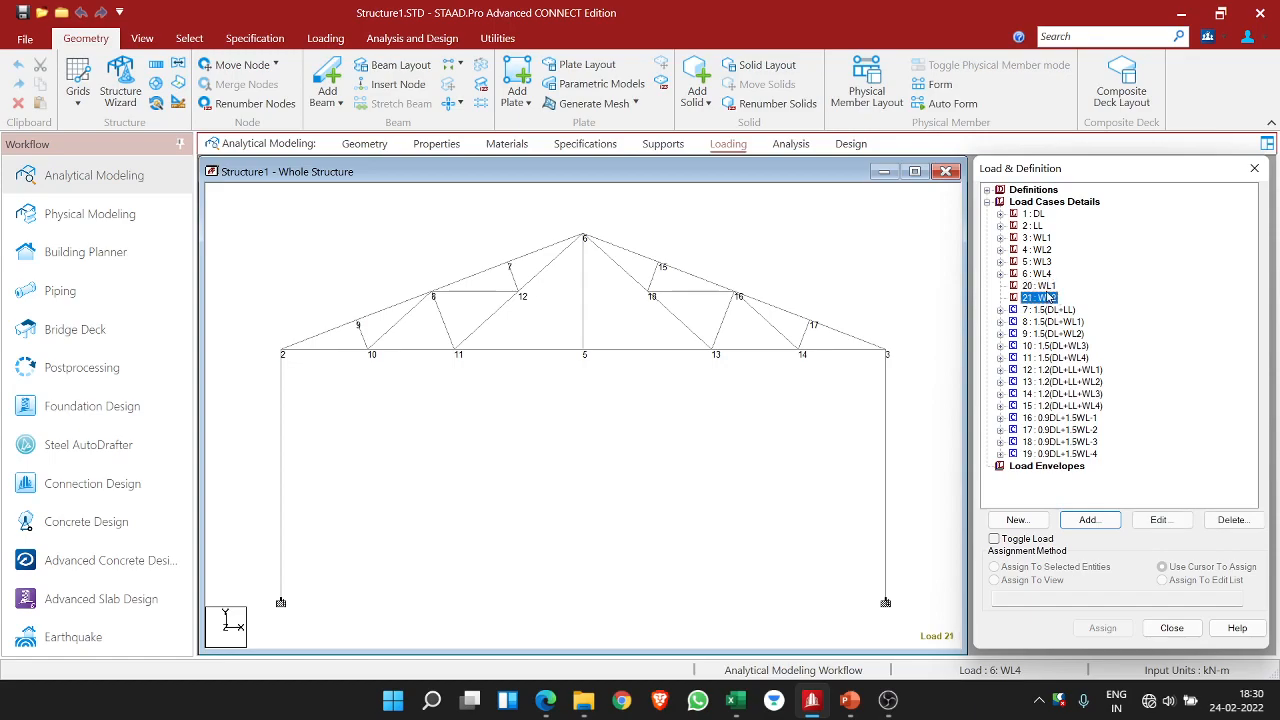
click(1051, 287)
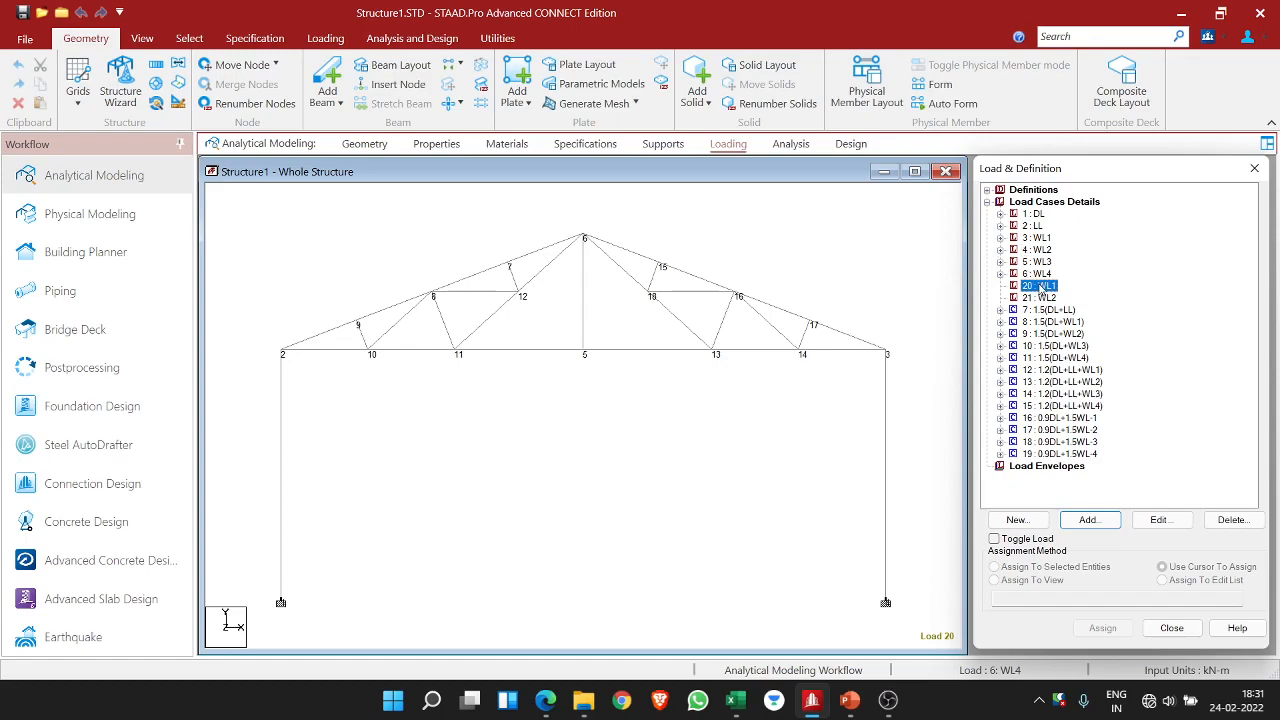
double_click(1040, 286)
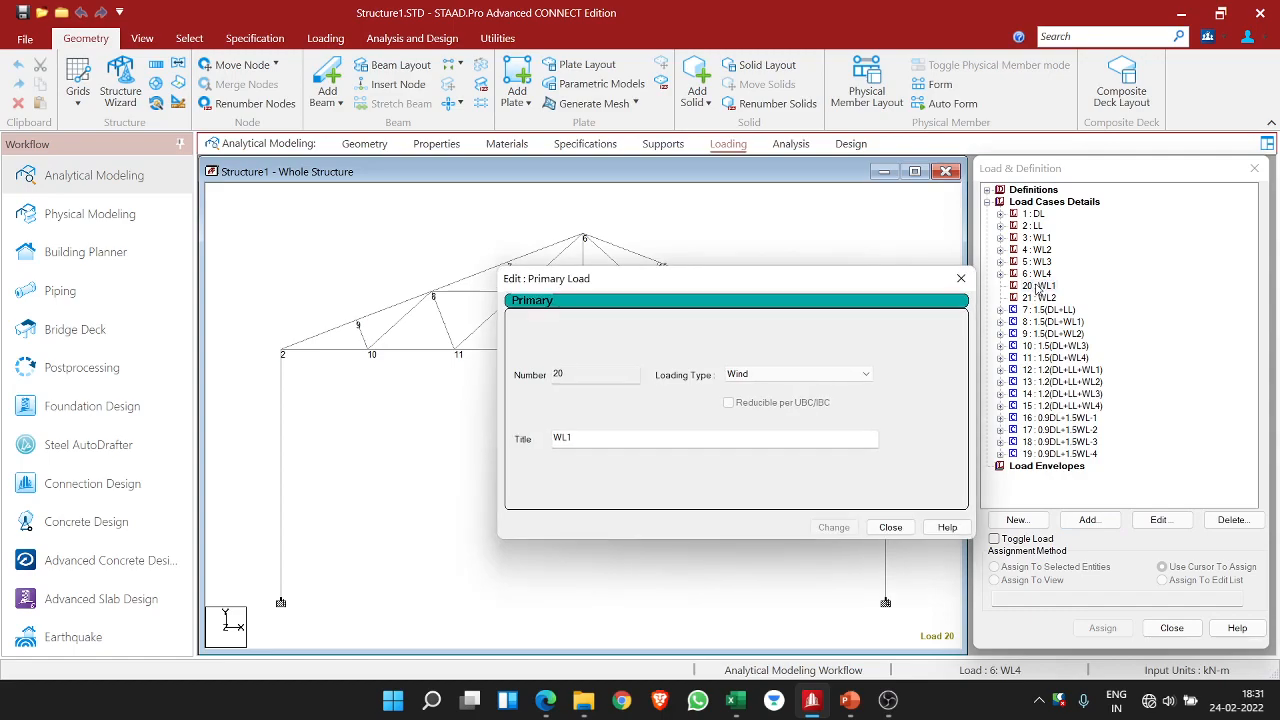
click(961, 278)
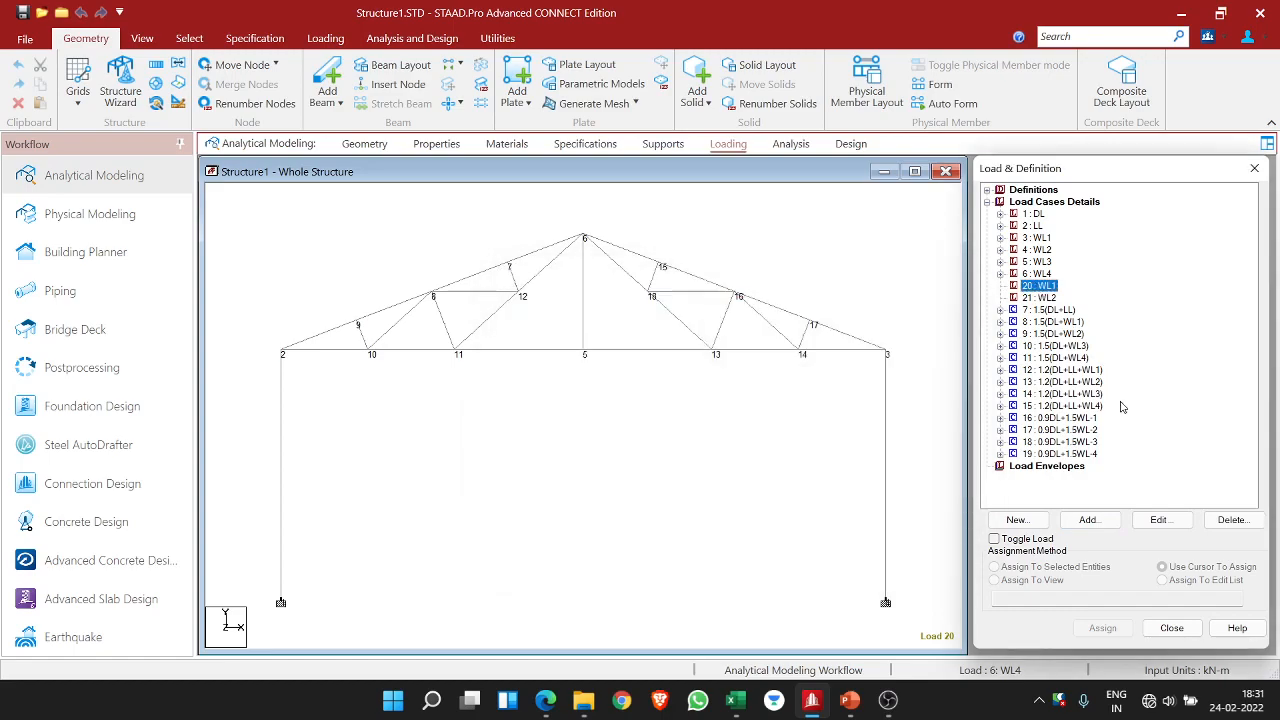
- Start a concentrated force member load for load case 20 WL1, acting in the local Y direction
click(1087, 521)
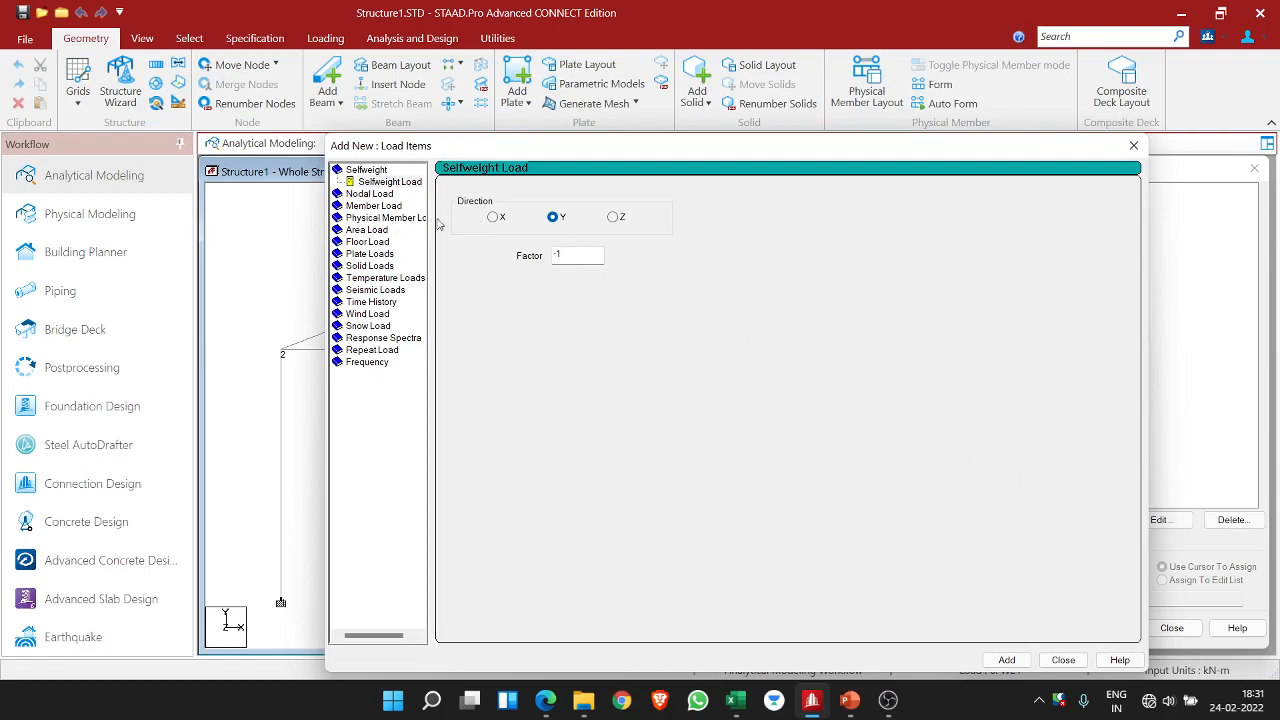
click(394, 206)
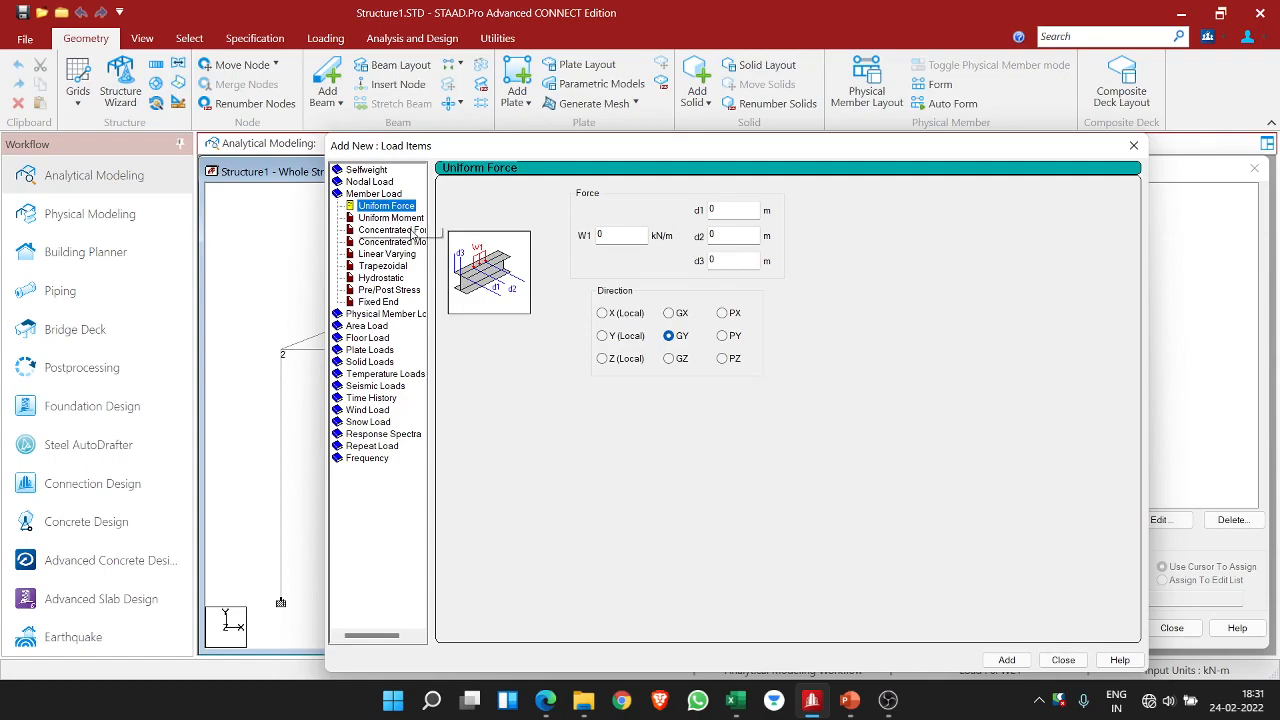
click(411, 232)
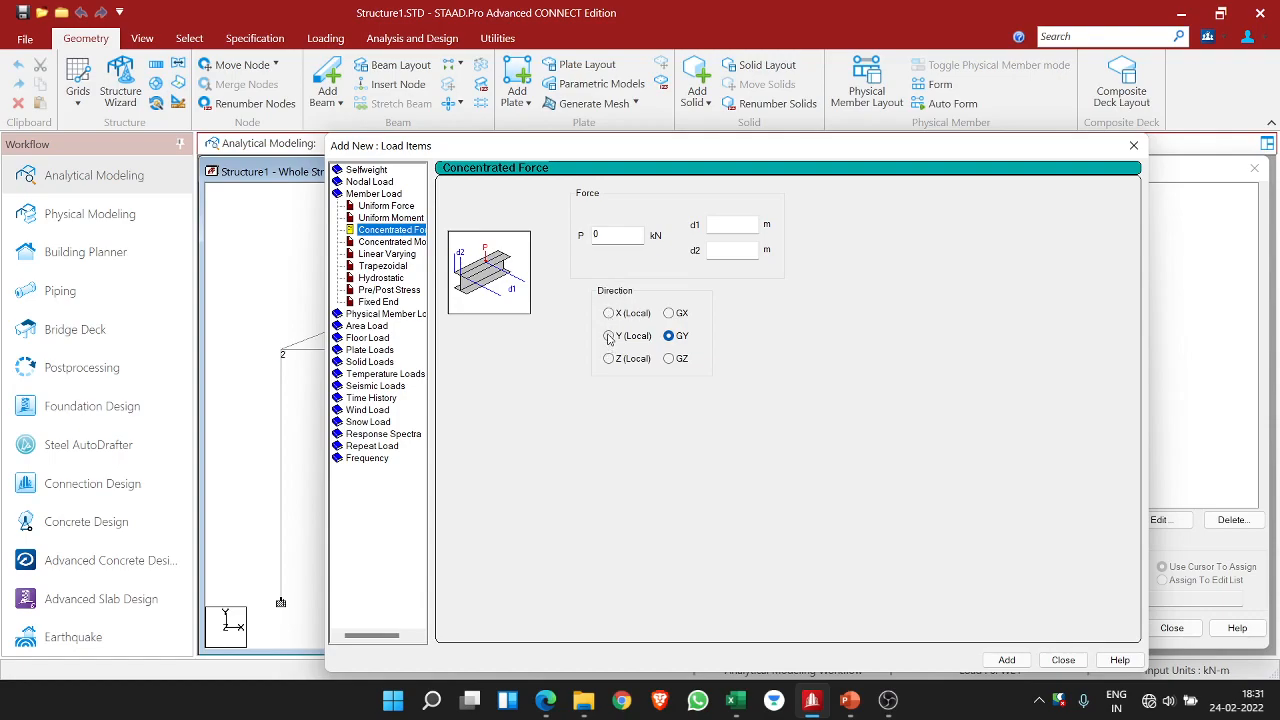
click(610, 337)
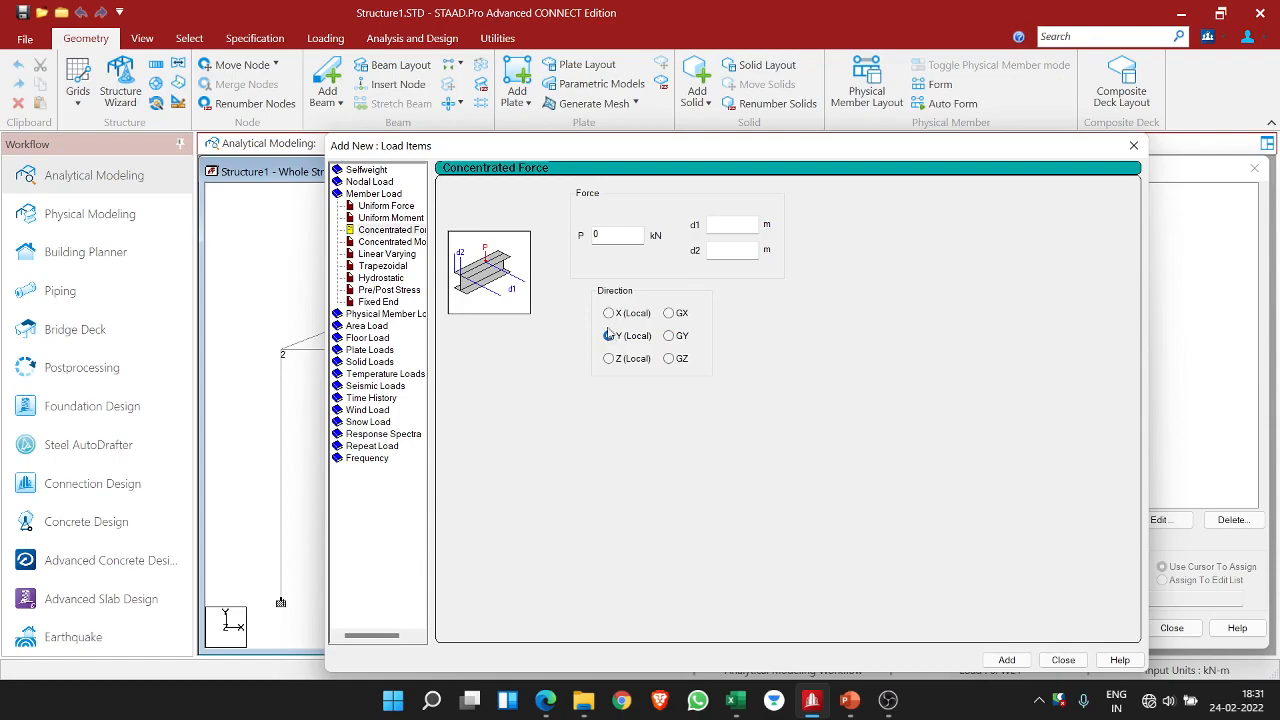
click(597, 233)
drag(649, 152, 518, 176)
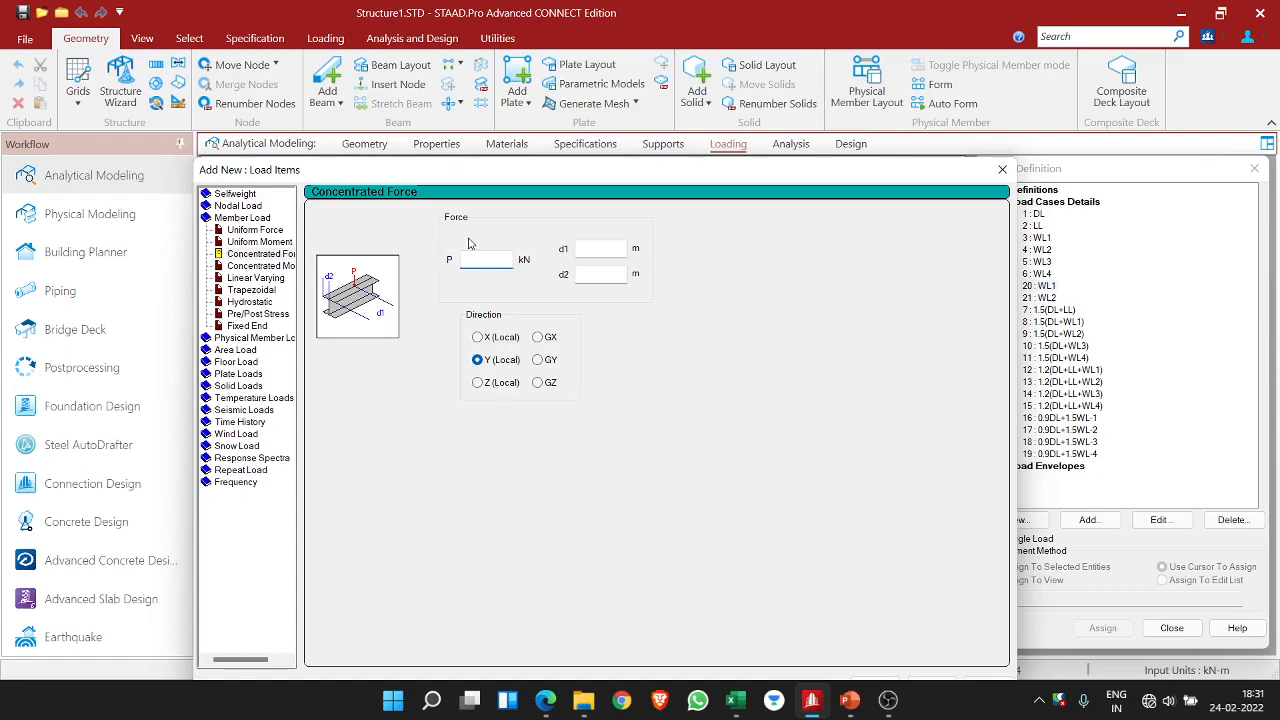
- Look up the Case 1 force on slide 8 in PowerPoint and add it in STAAD.Pro with P 7.29 kN and d1 and d2 0 m
click(849, 700)
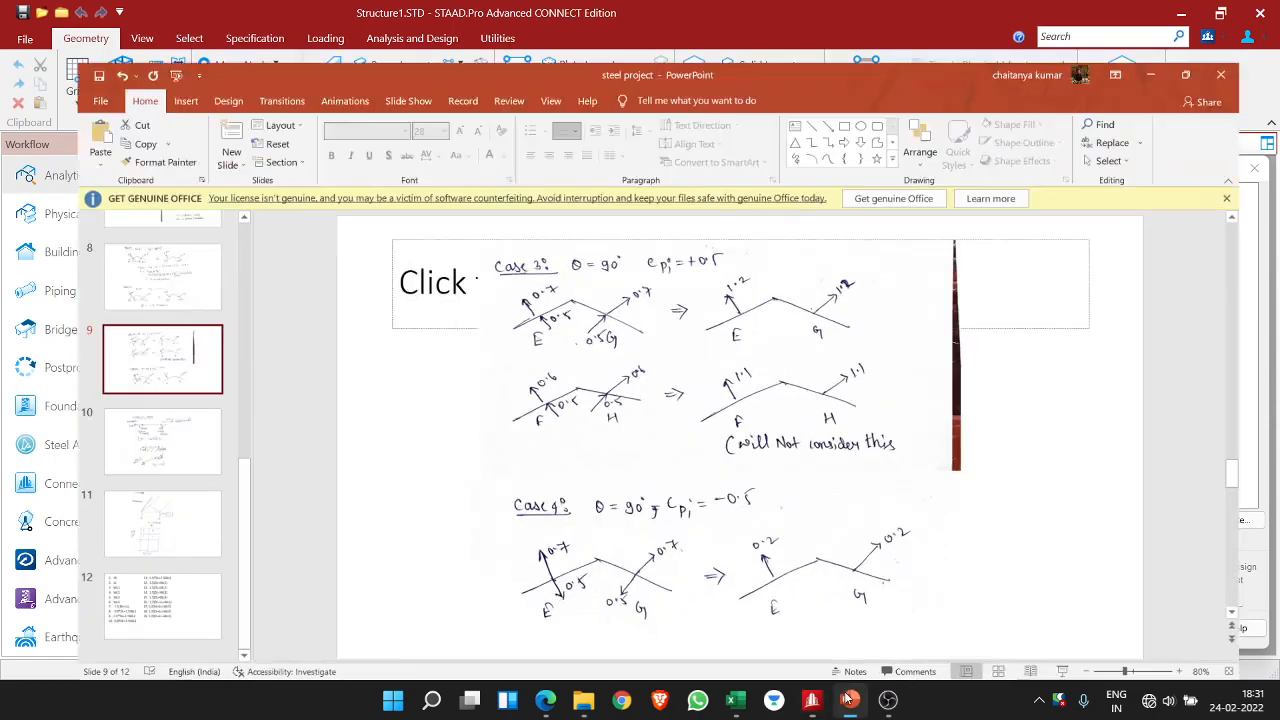
click(91, 259)
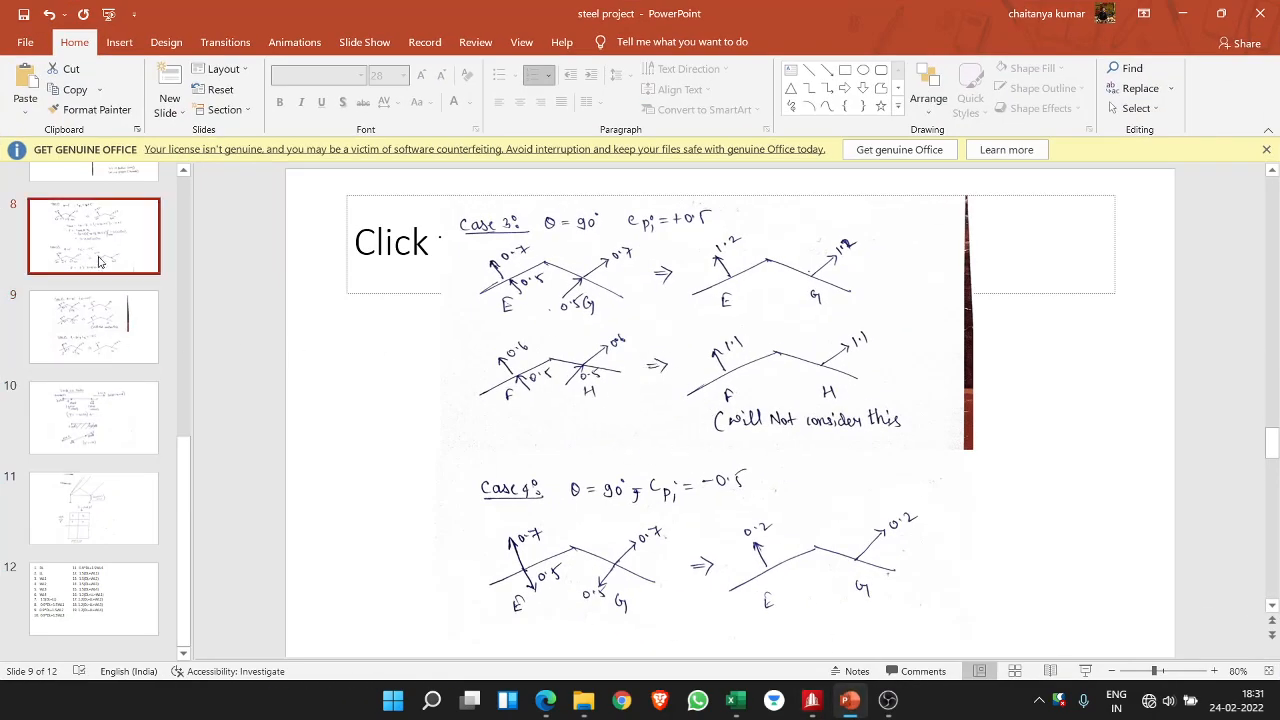
click(850, 701)
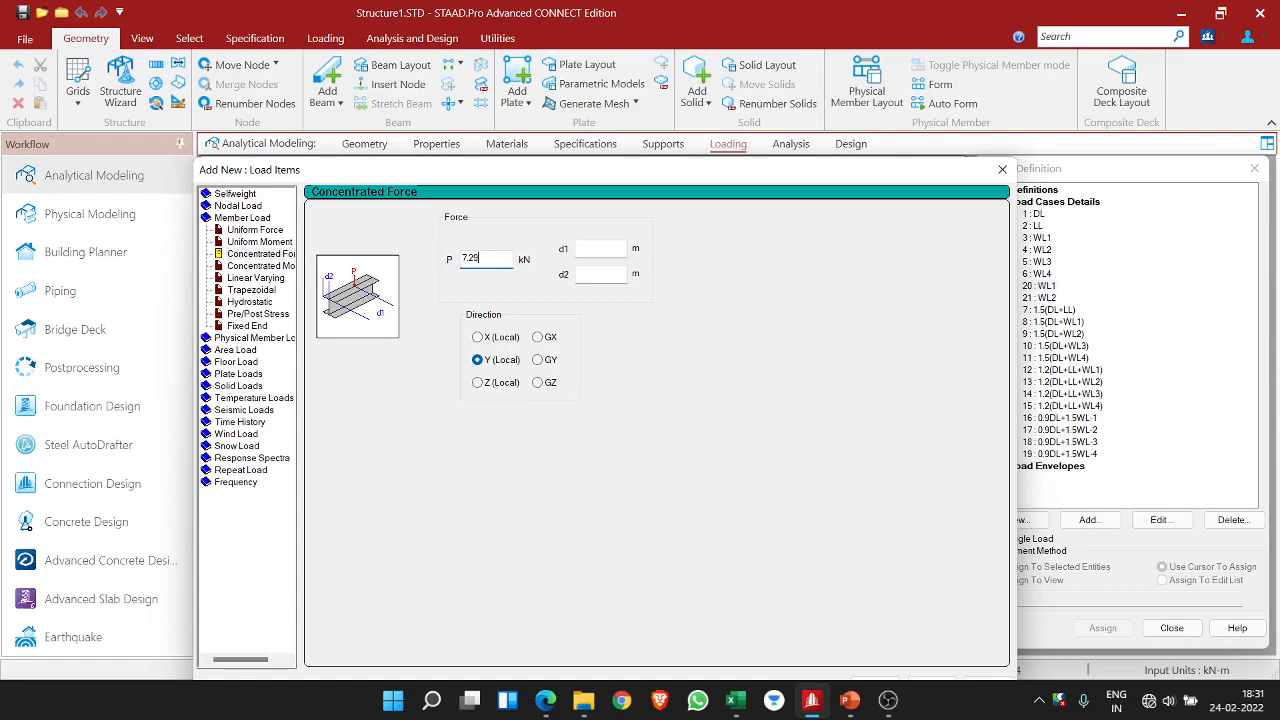
click(604, 250)
click(603, 278)
text(0)
drag(875, 172, 871, 116)
click(872, 627)
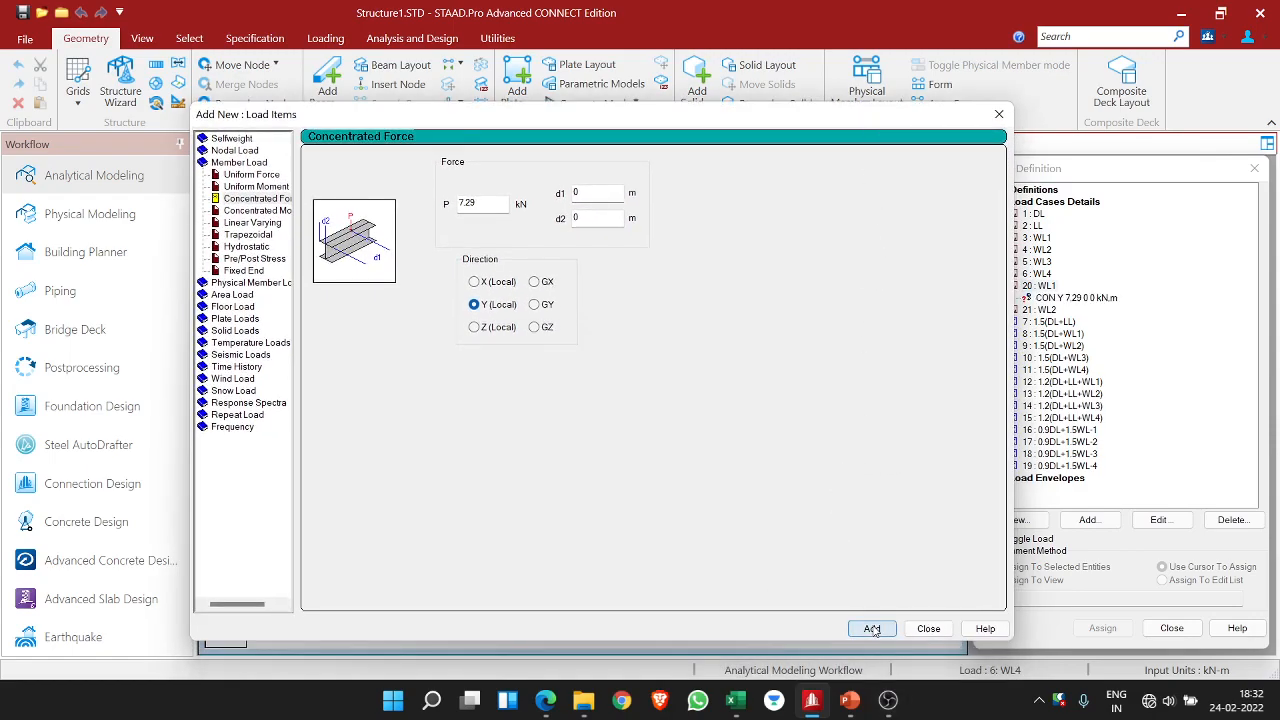
- Add a second concentrated force of 3.65 kN in local Y with d1 and d2 at 0 m to load case 20 WL1
click(483, 201)
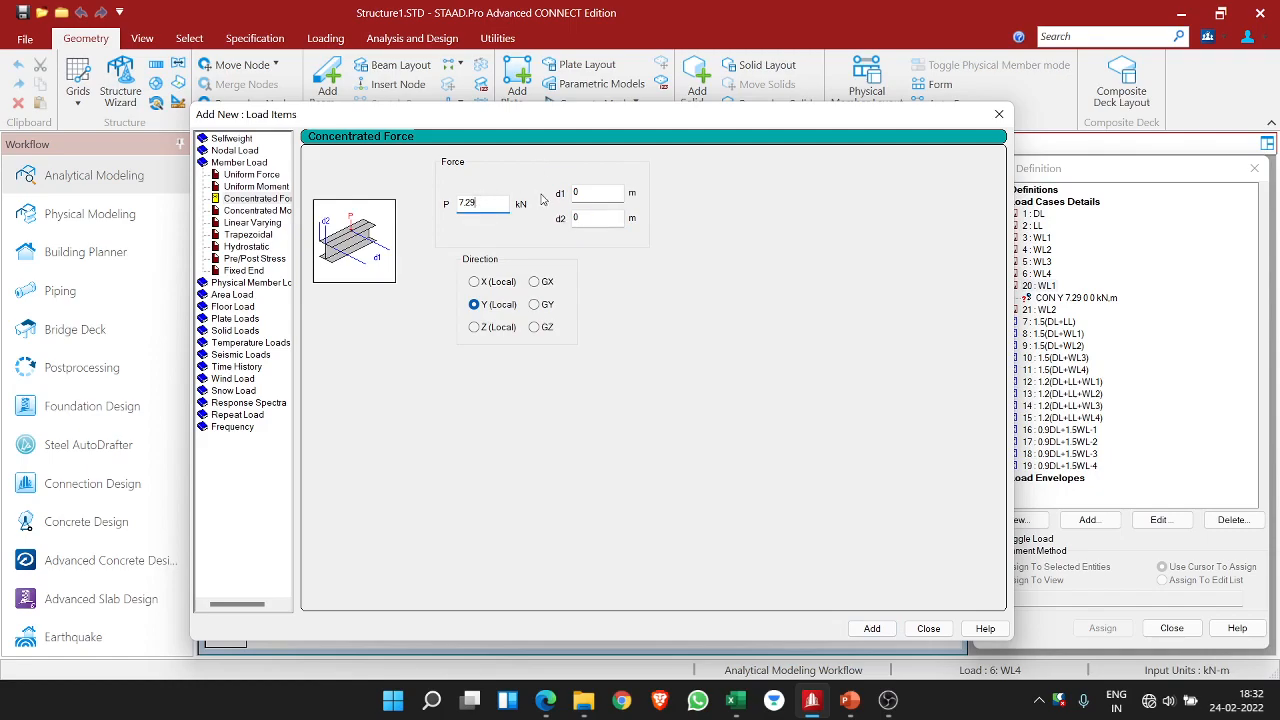
click(596, 191)
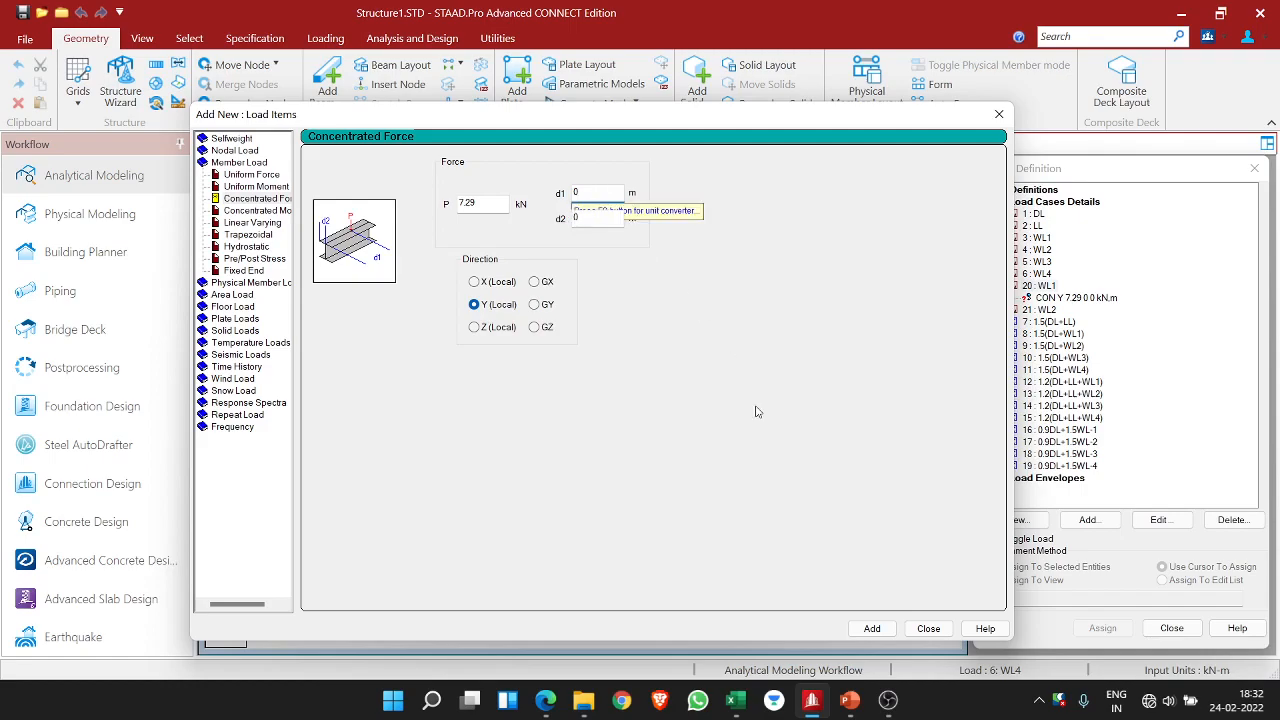
click(487, 203)
drag(487, 203, 435, 207)
key(BackSpace)
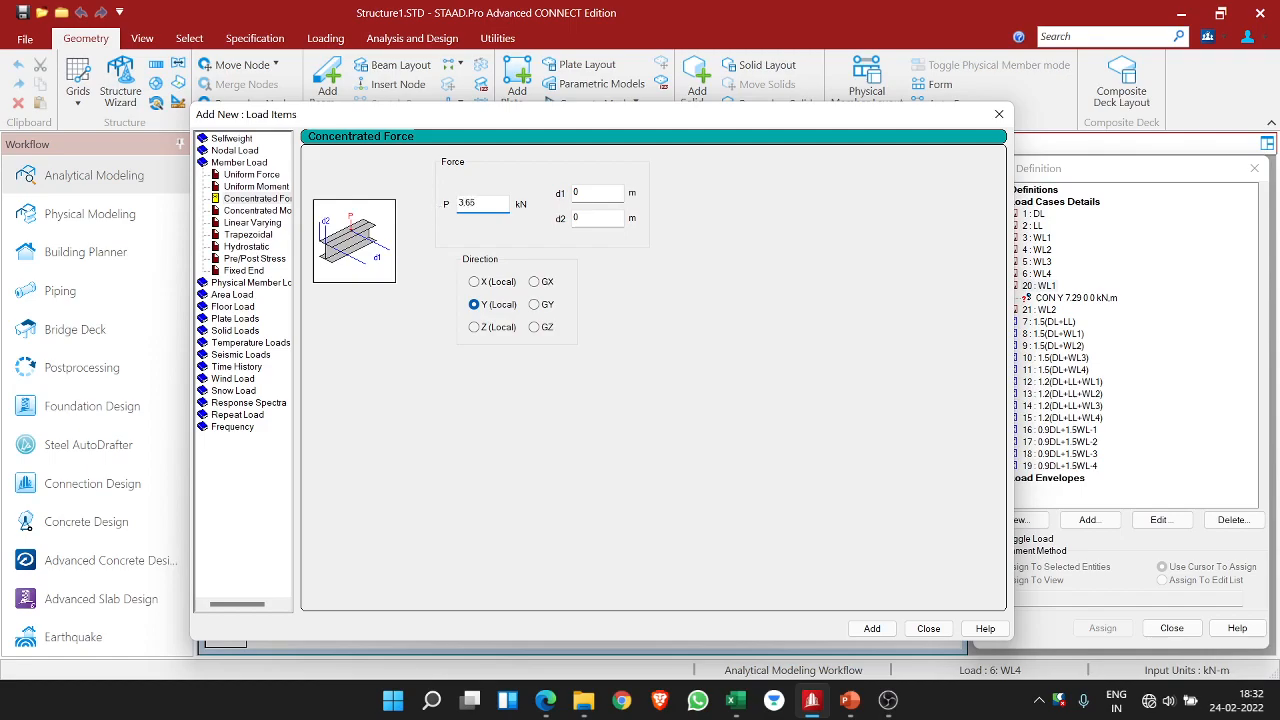
click(873, 629)
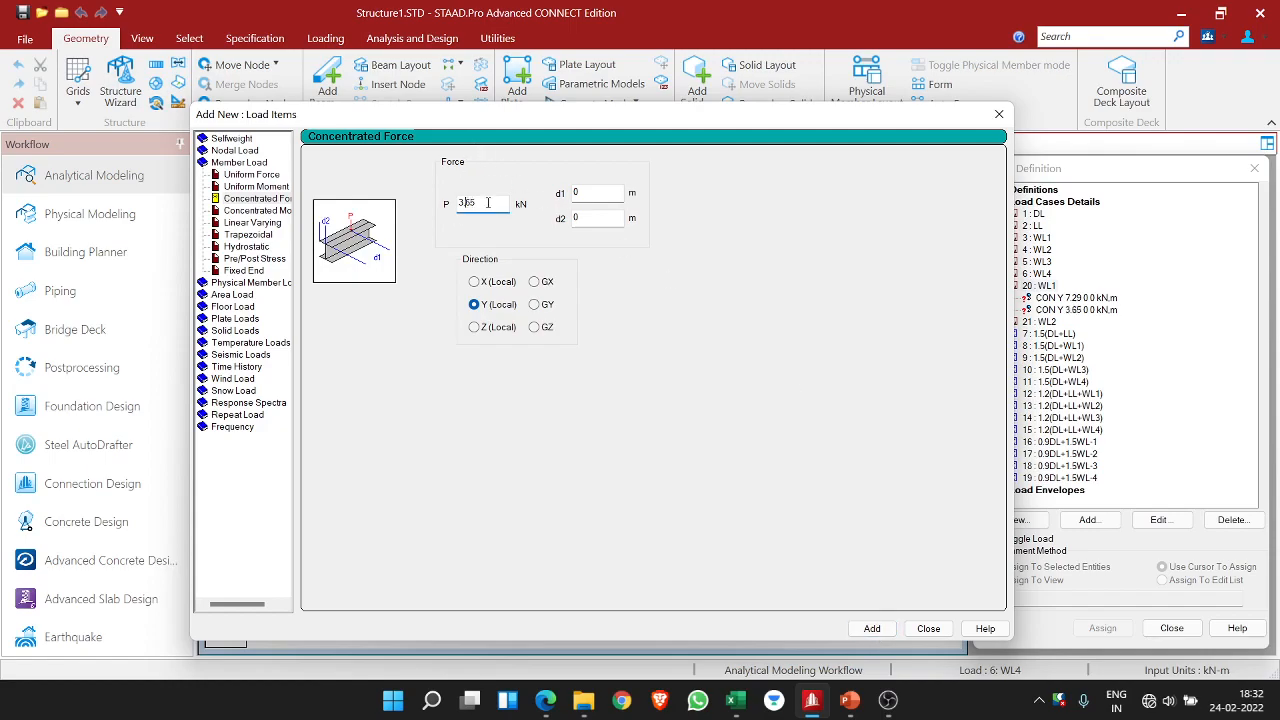
- Add a third local Y concentrated force of 3.65 kN with d1 2.41 m, recheck slide 8 in PowerPoint, and finish adding load items in STAAD.Pro
click(589, 218)
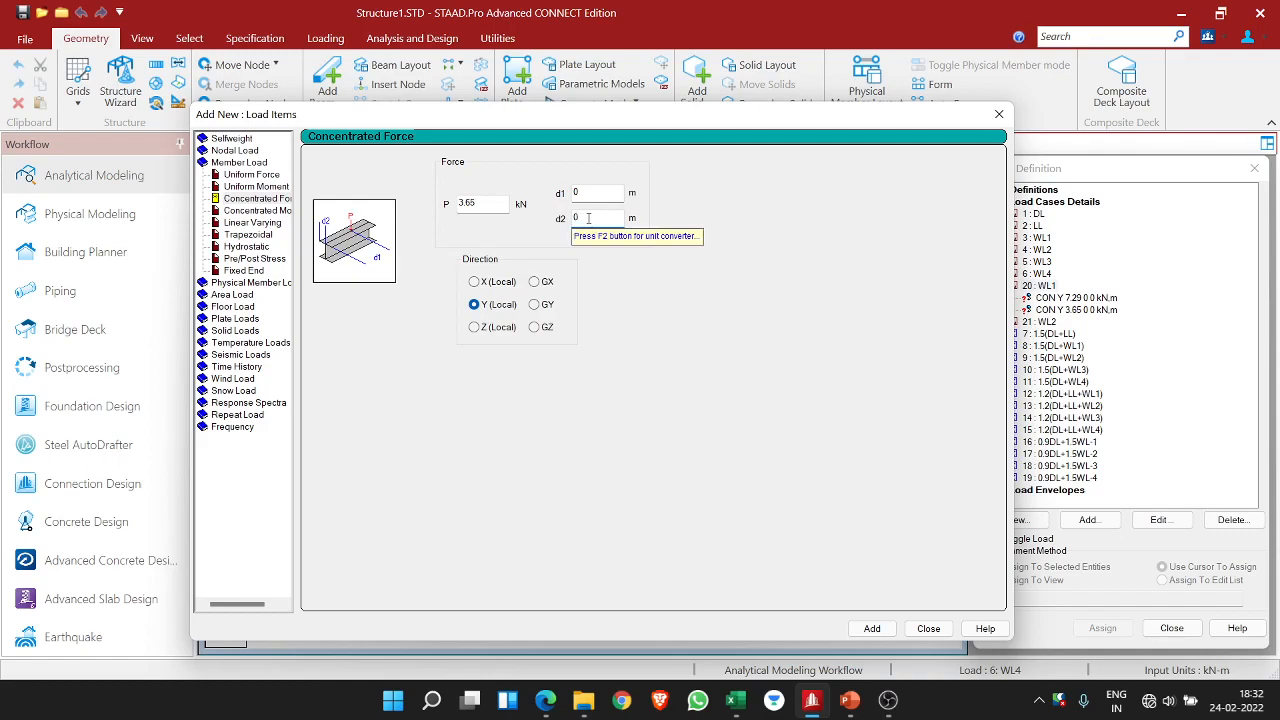
key(shift+Tab)
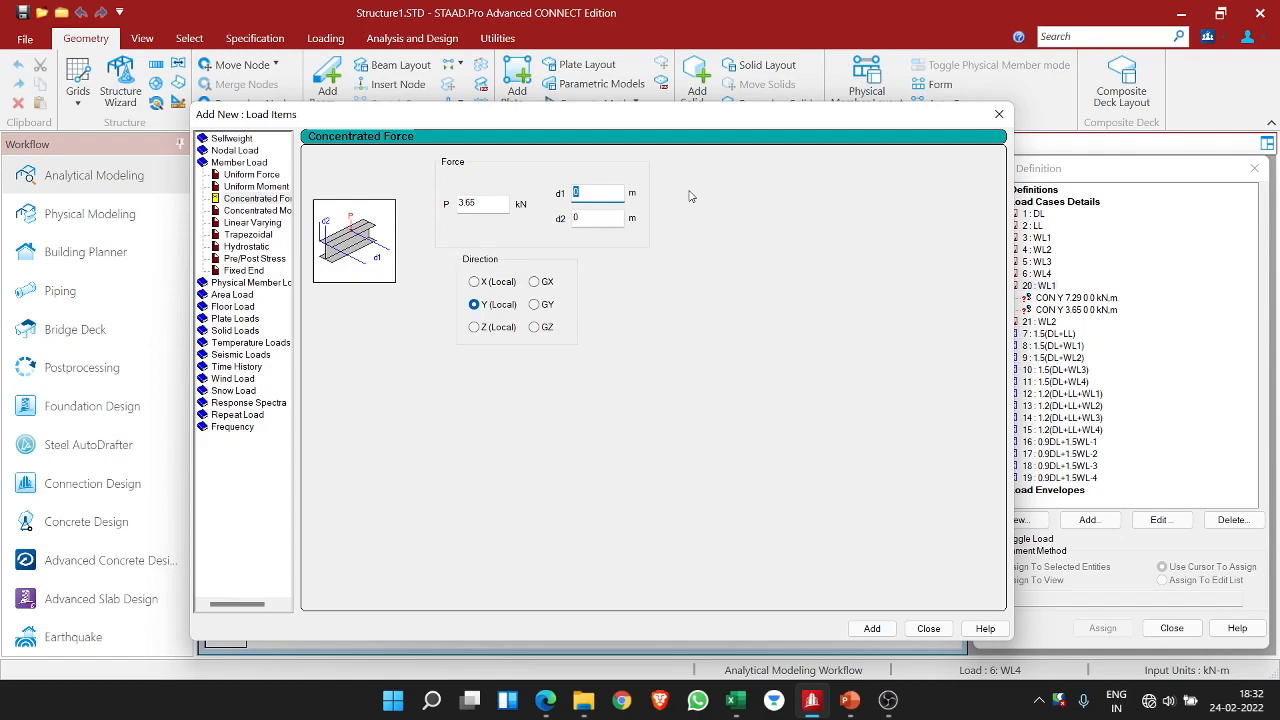
text(2.41)
click(872, 628)
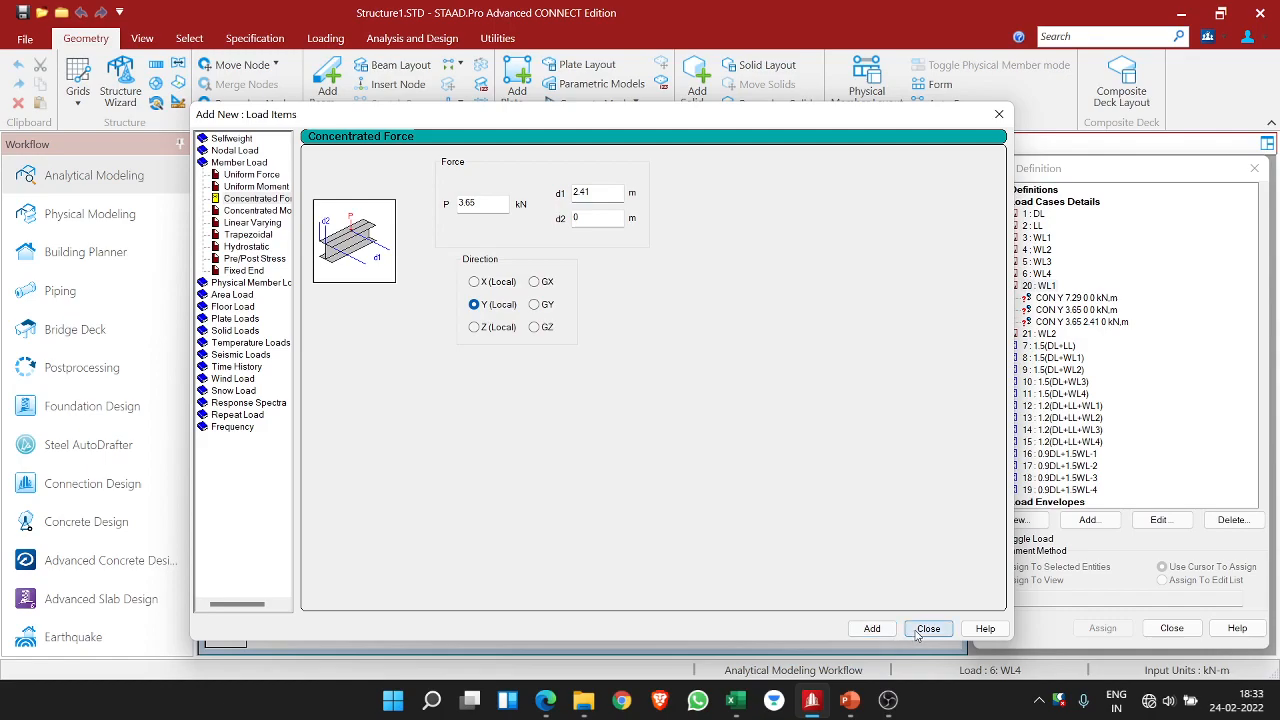
click(850, 702)
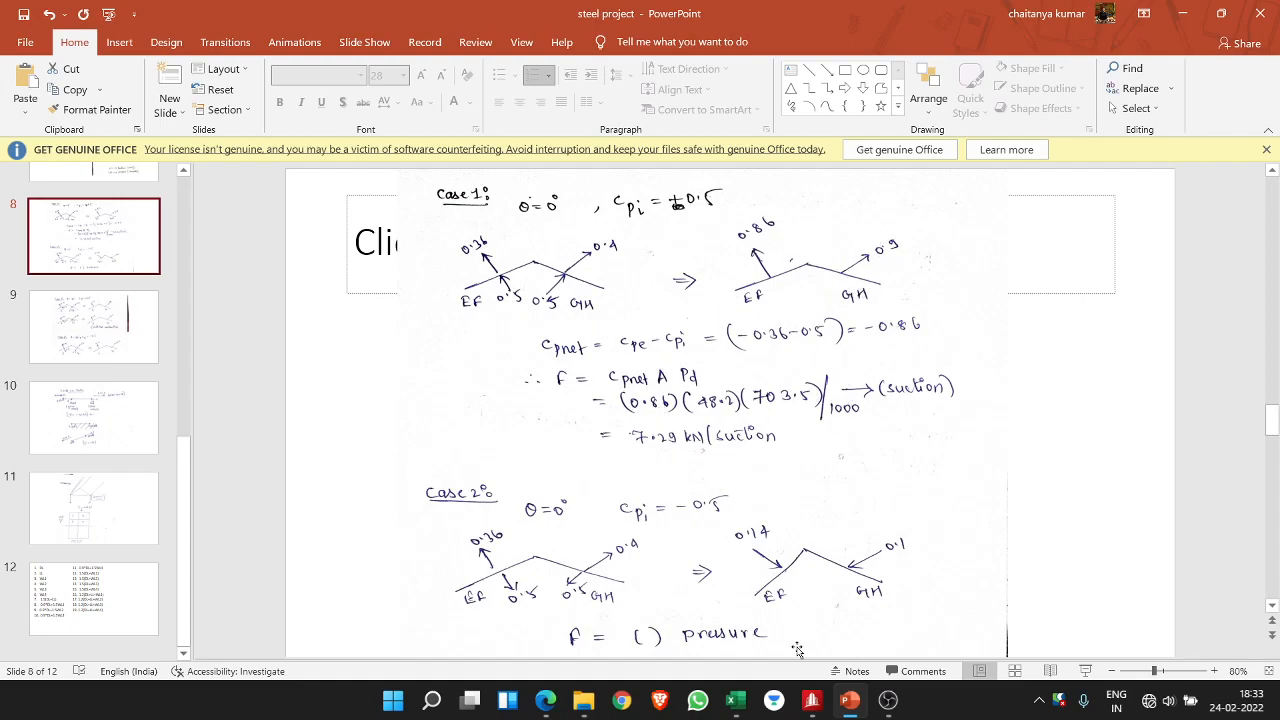
click(845, 703)
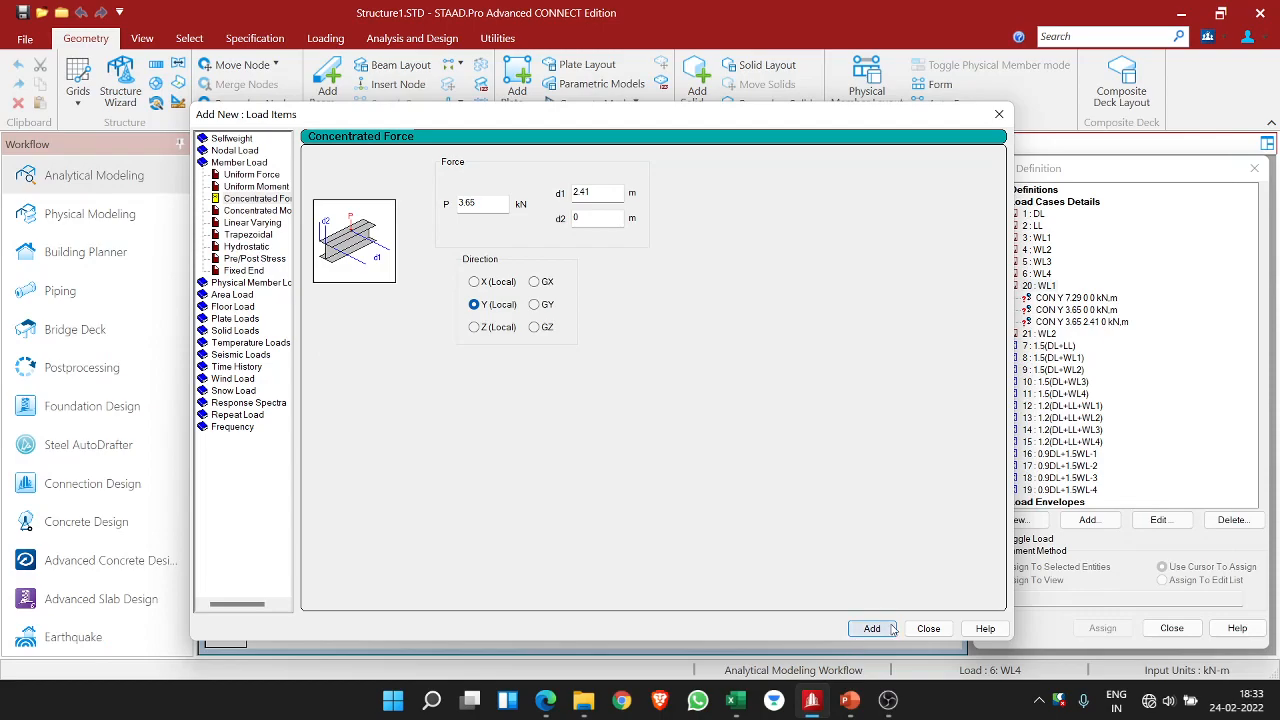
click(929, 629)
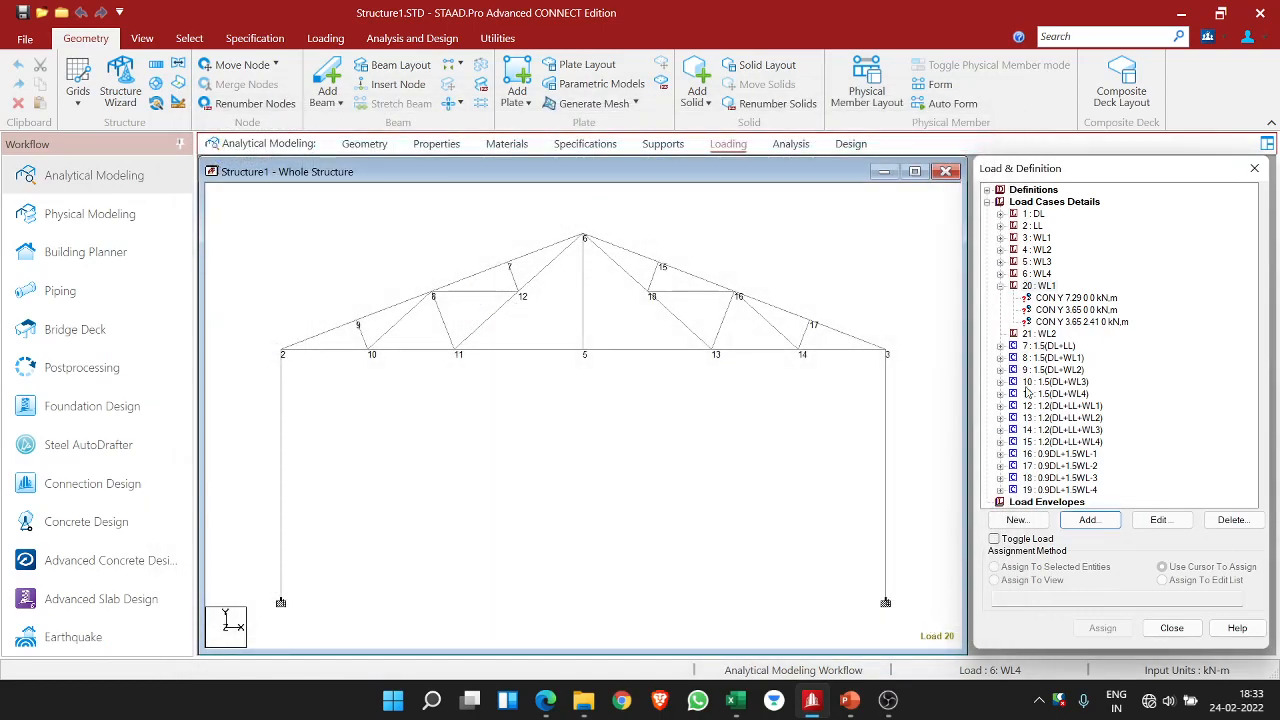
click(1054, 298)
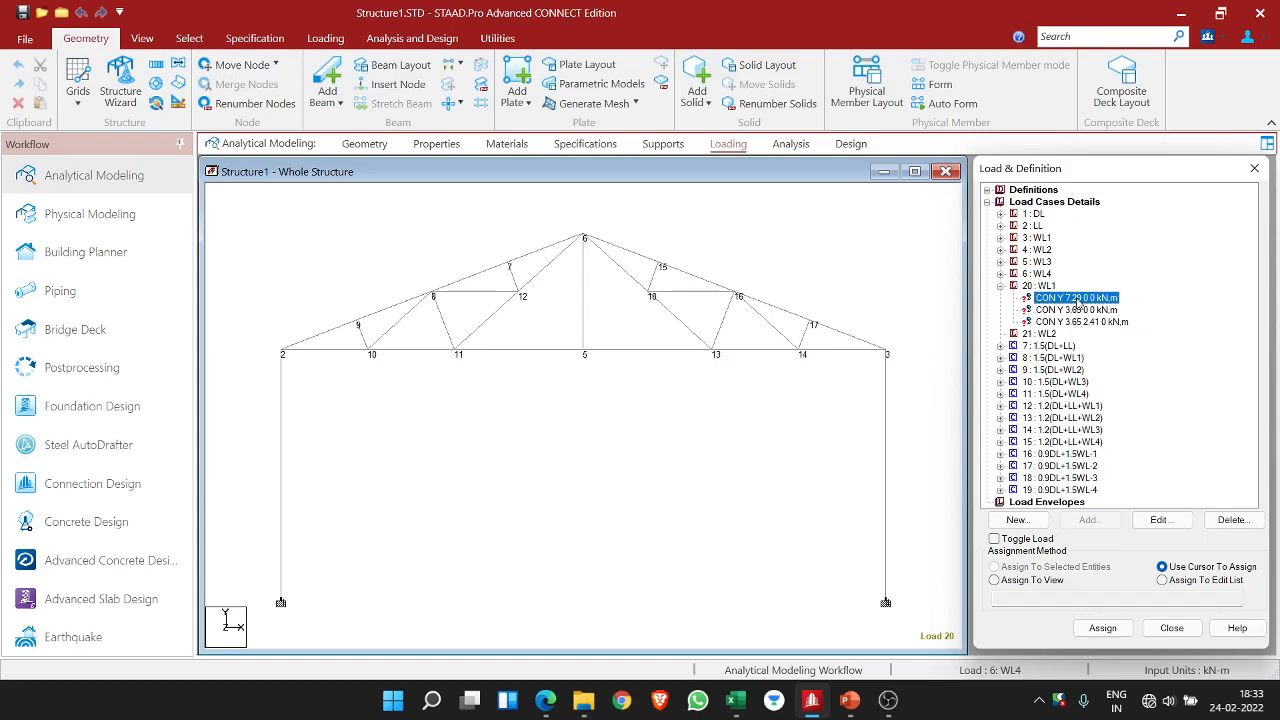
click(1102, 628)
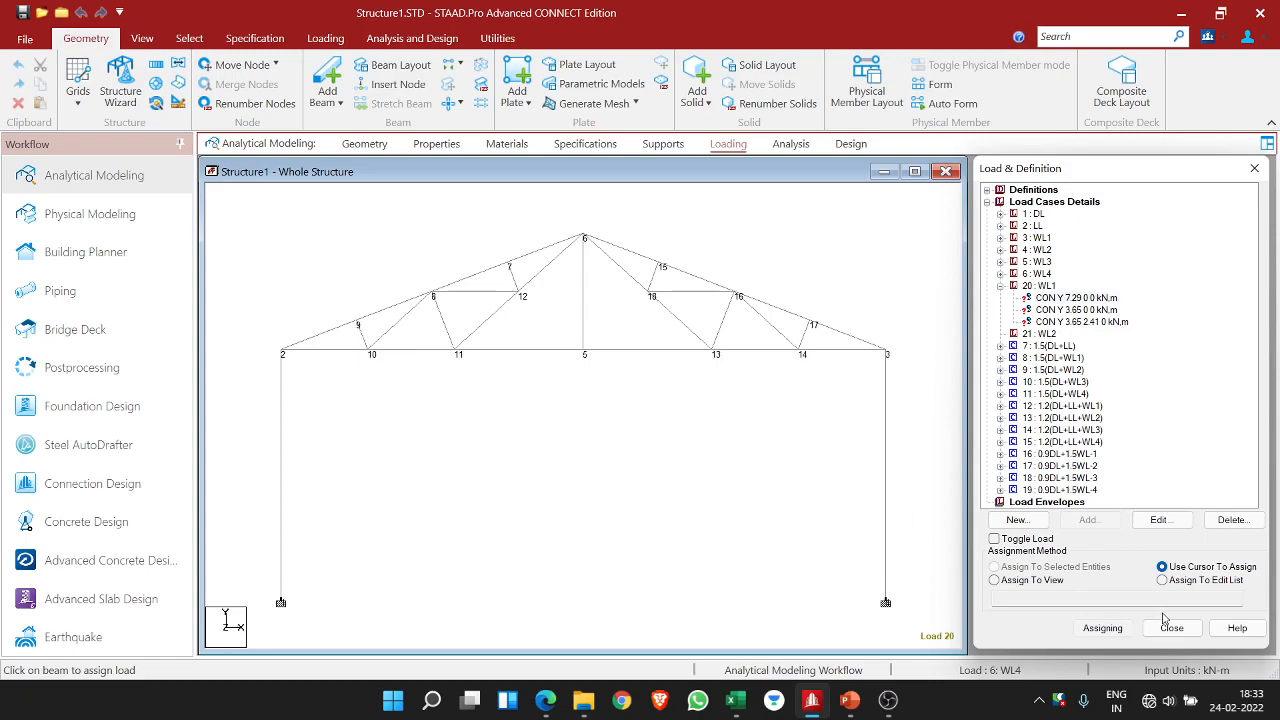
click(660, 144)
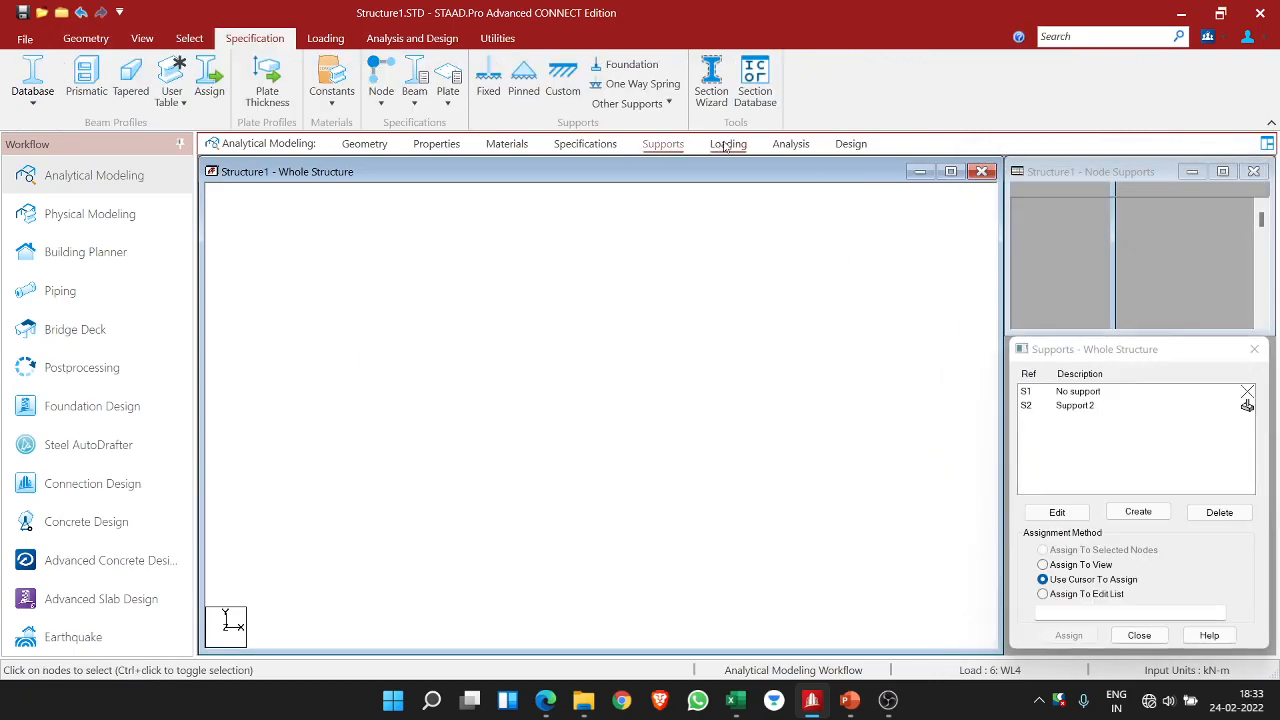
click(728, 144)
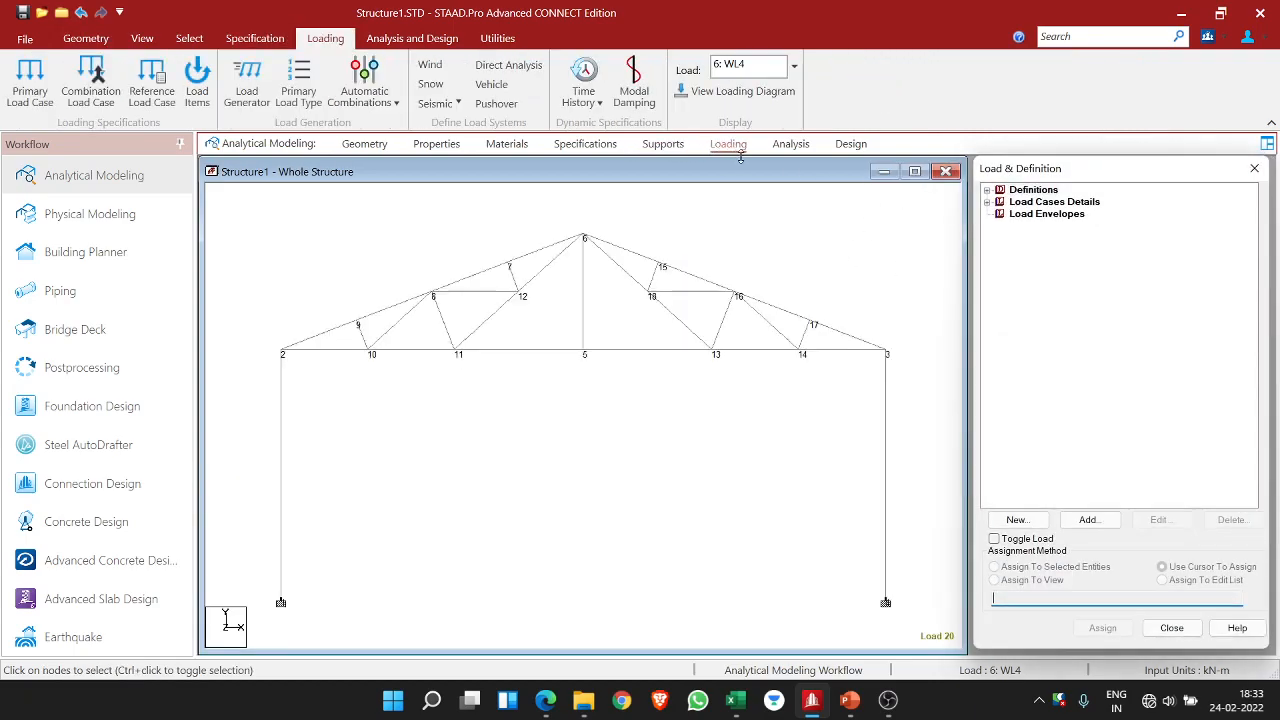
click(987, 202)
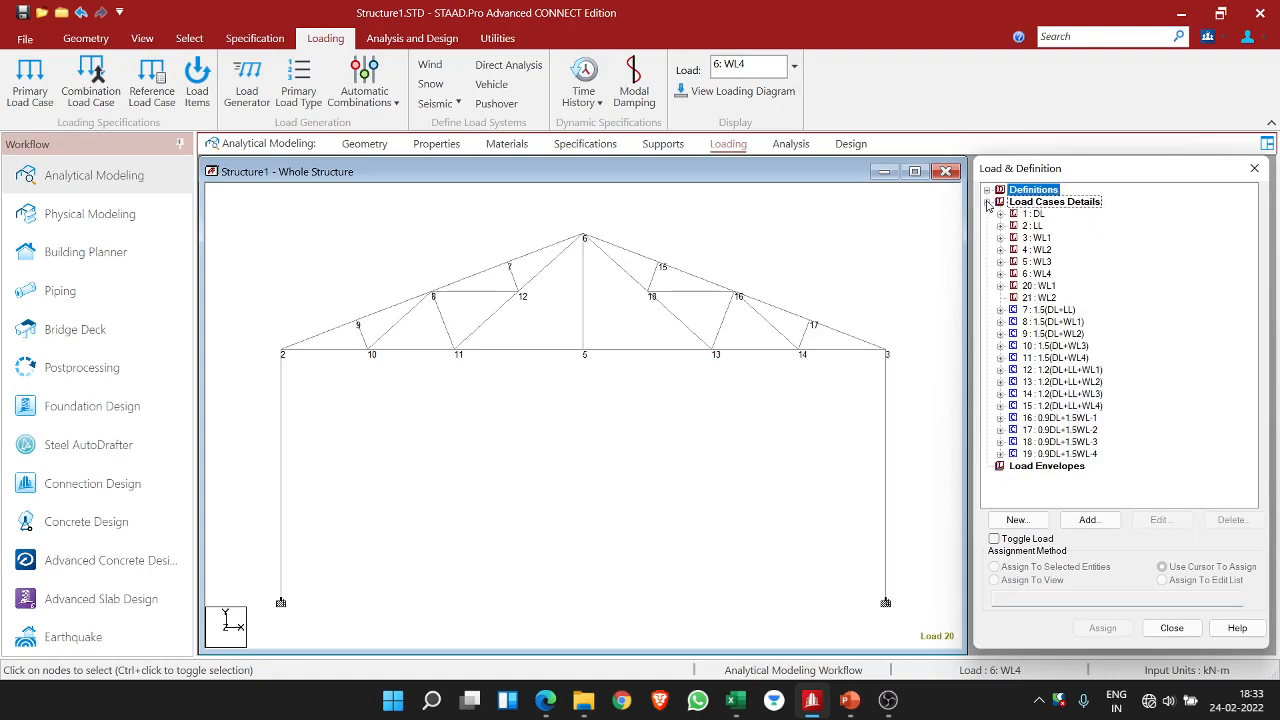
click(1000, 286)
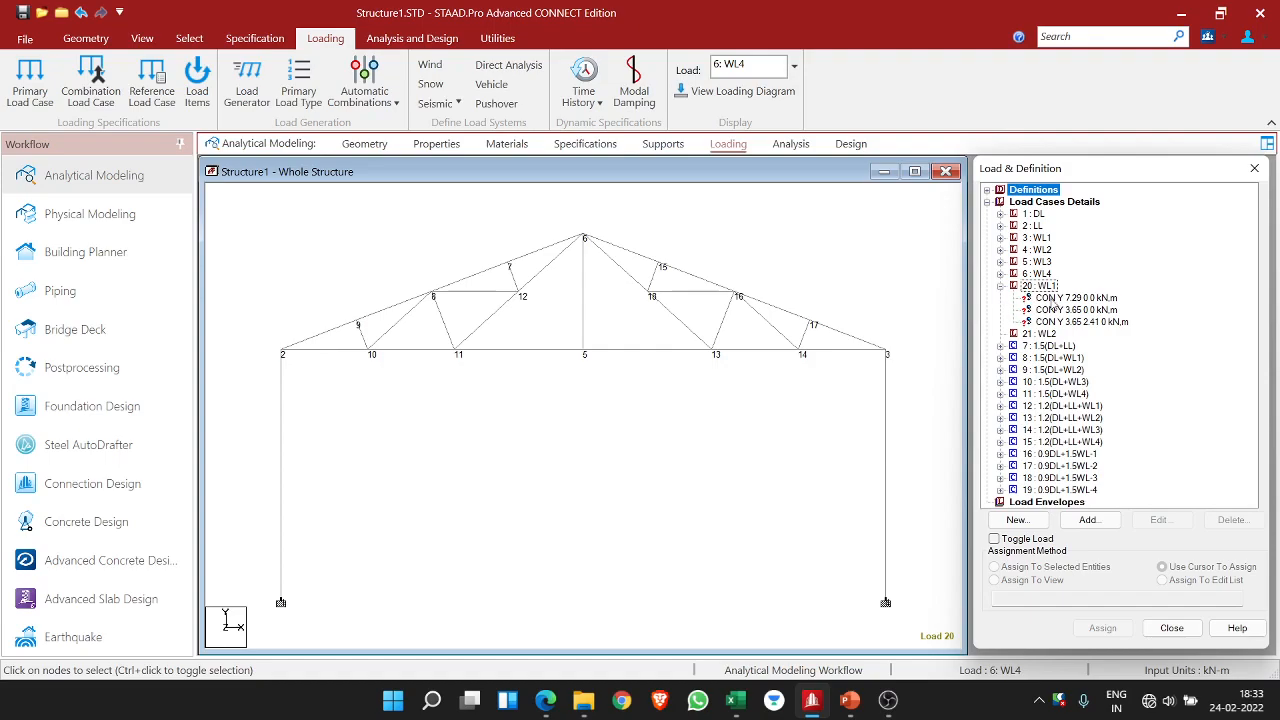
- Select the rafter beam between nodes 8 and 9 and review the settings of the 7.29 kN concentrated force
click(1052, 299)
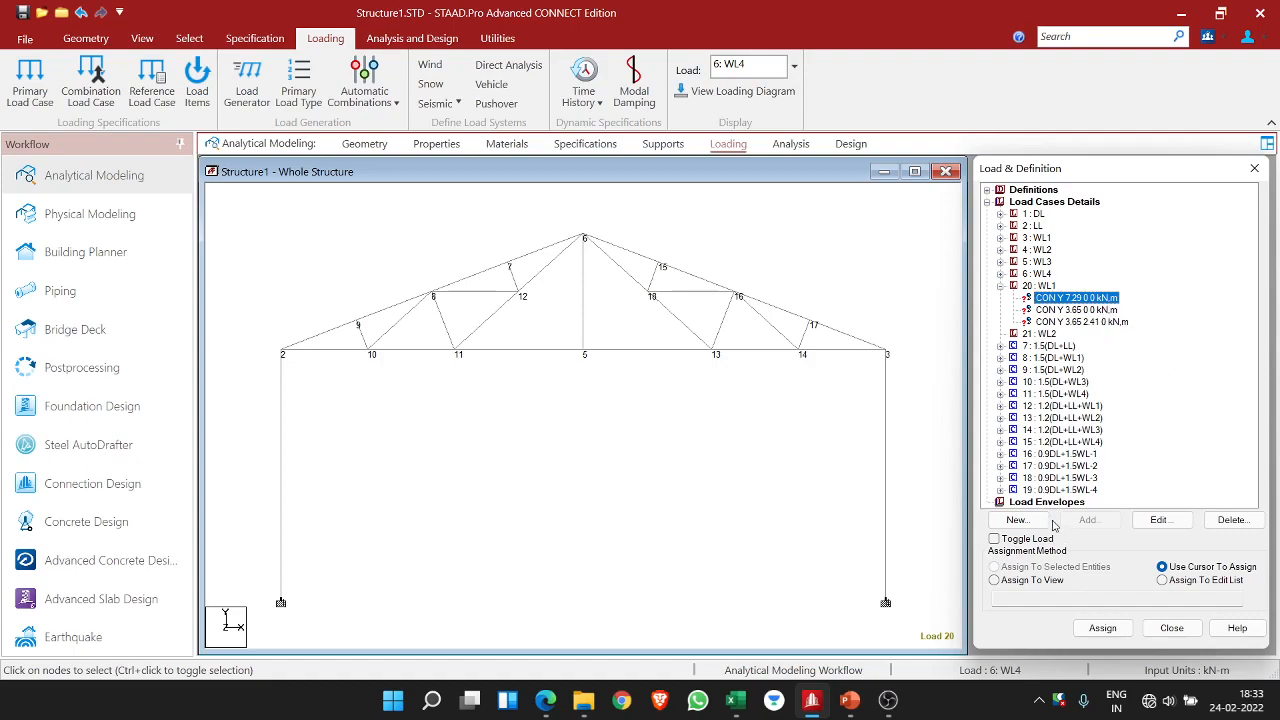
click(390, 312)
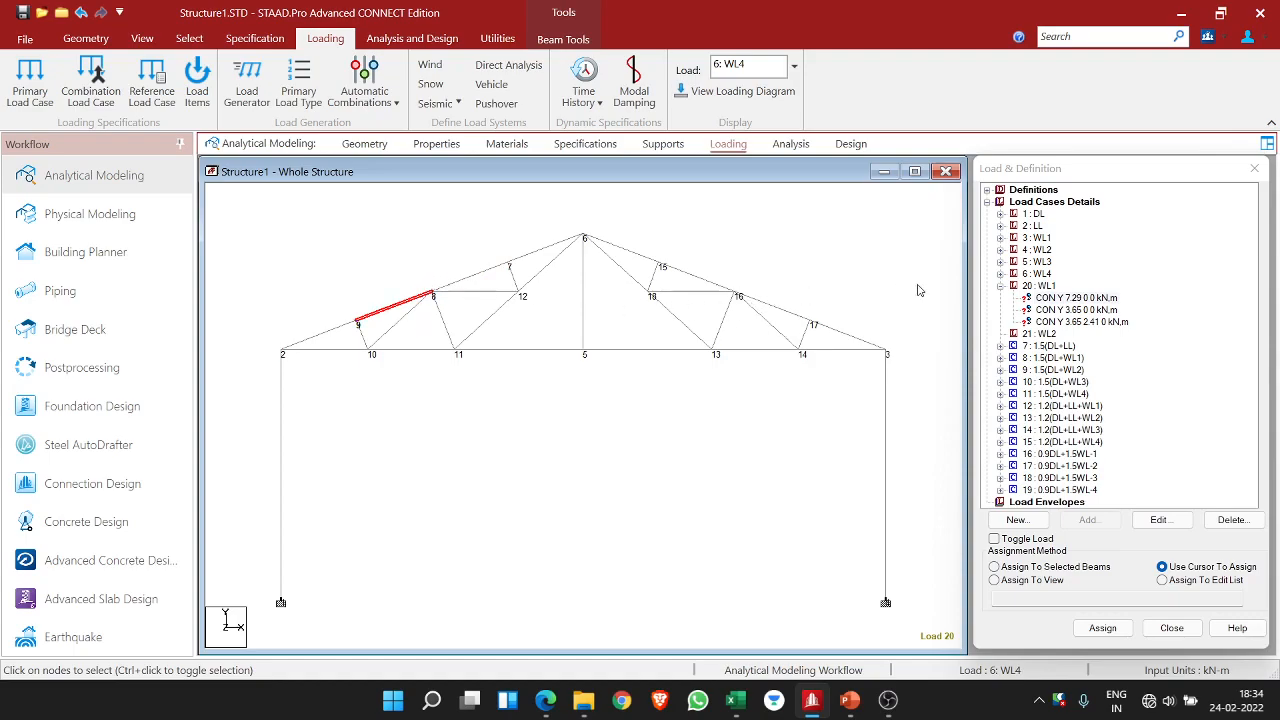
click(1050, 298)
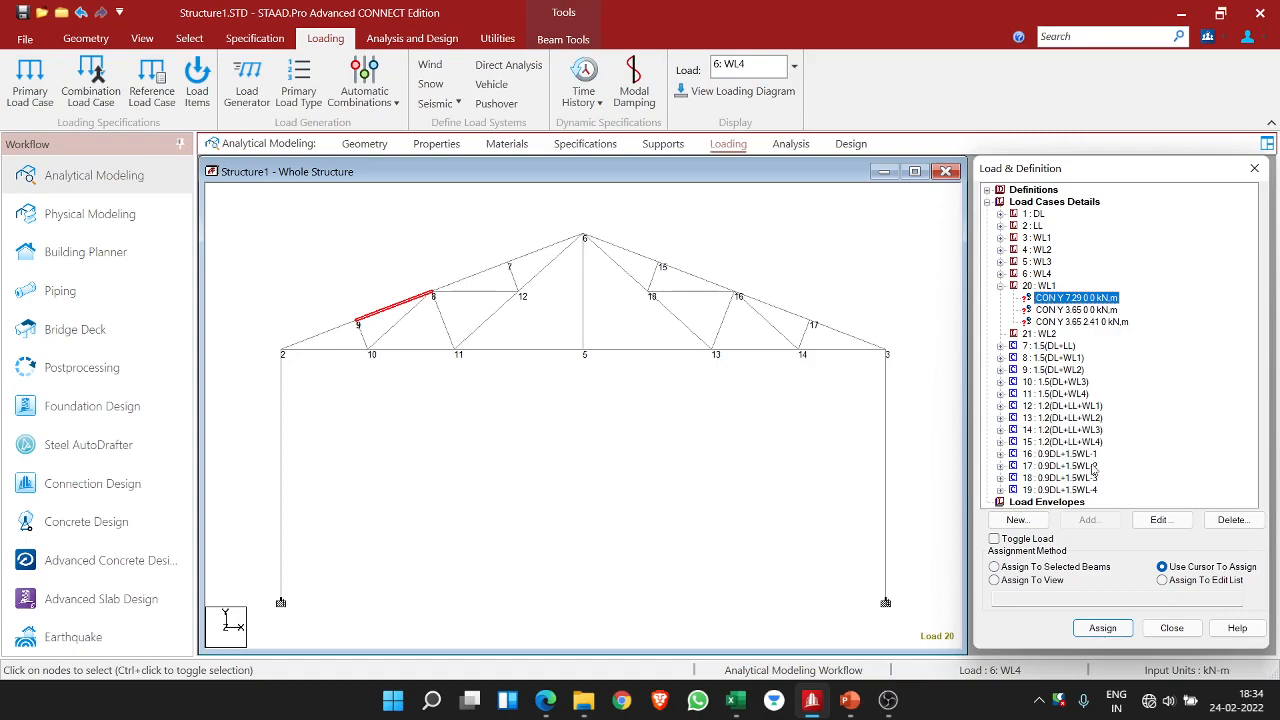
click(1150, 520)
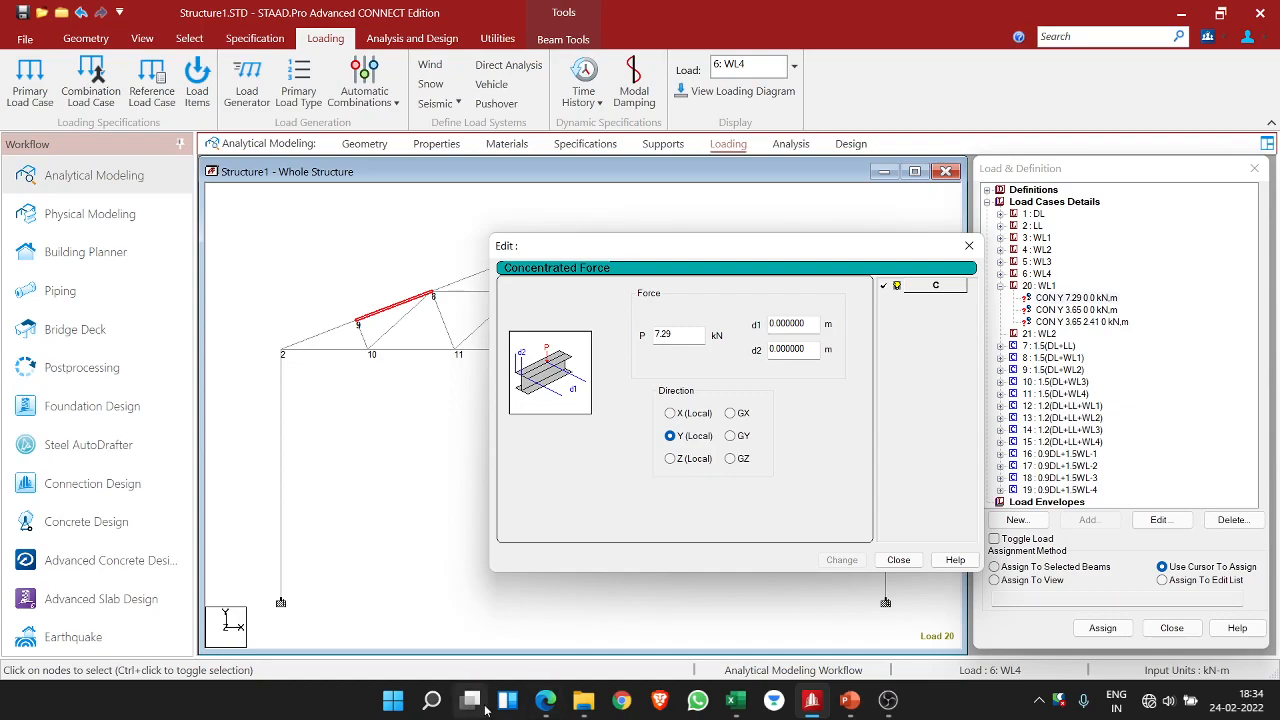
click(897, 560)
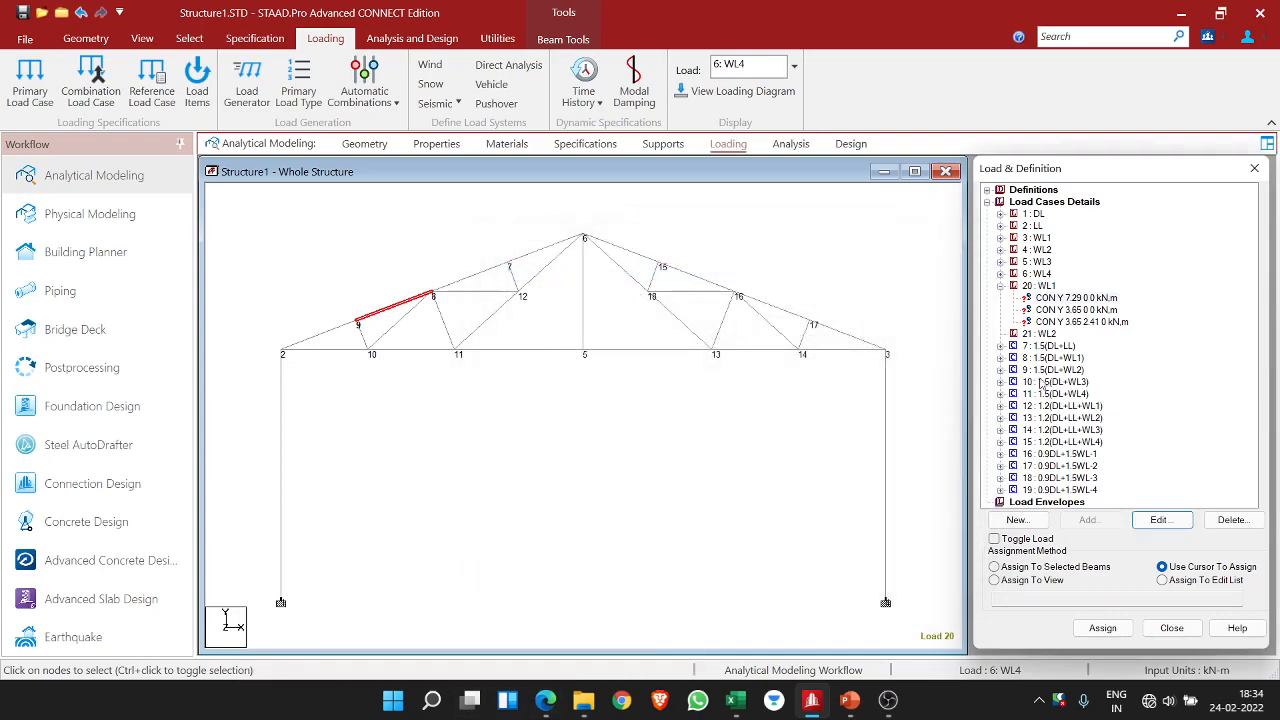
- Assign the 7.29 kN force to left rafter beams 6, 8, 9 and 10, and undo the assignments on beams 6 and 10
click(1102, 628)
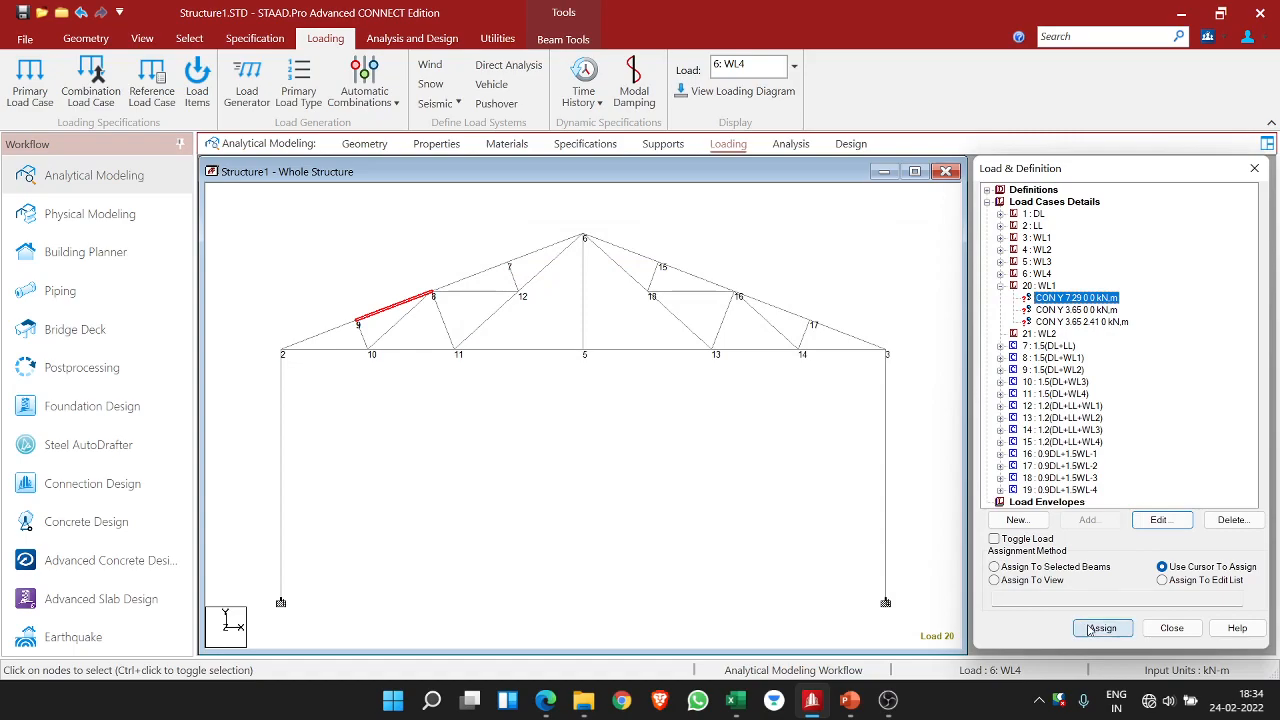
click(426, 301)
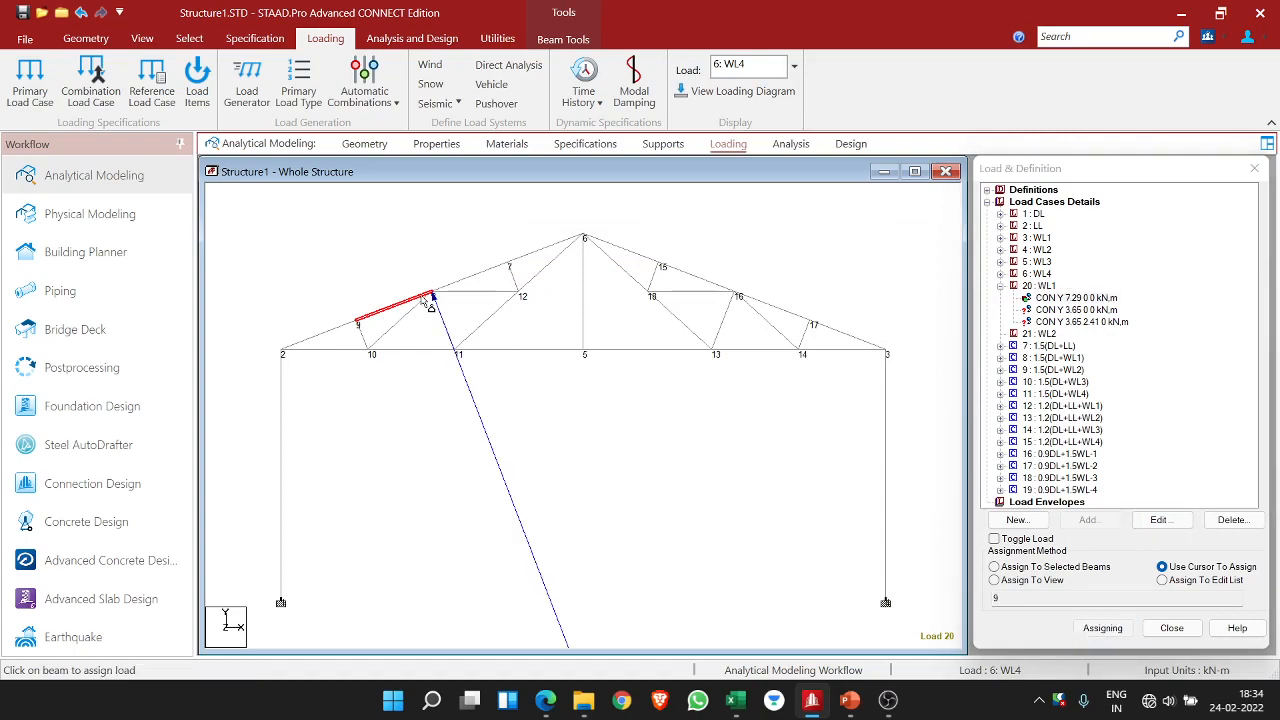
click(503, 270)
click(544, 256)
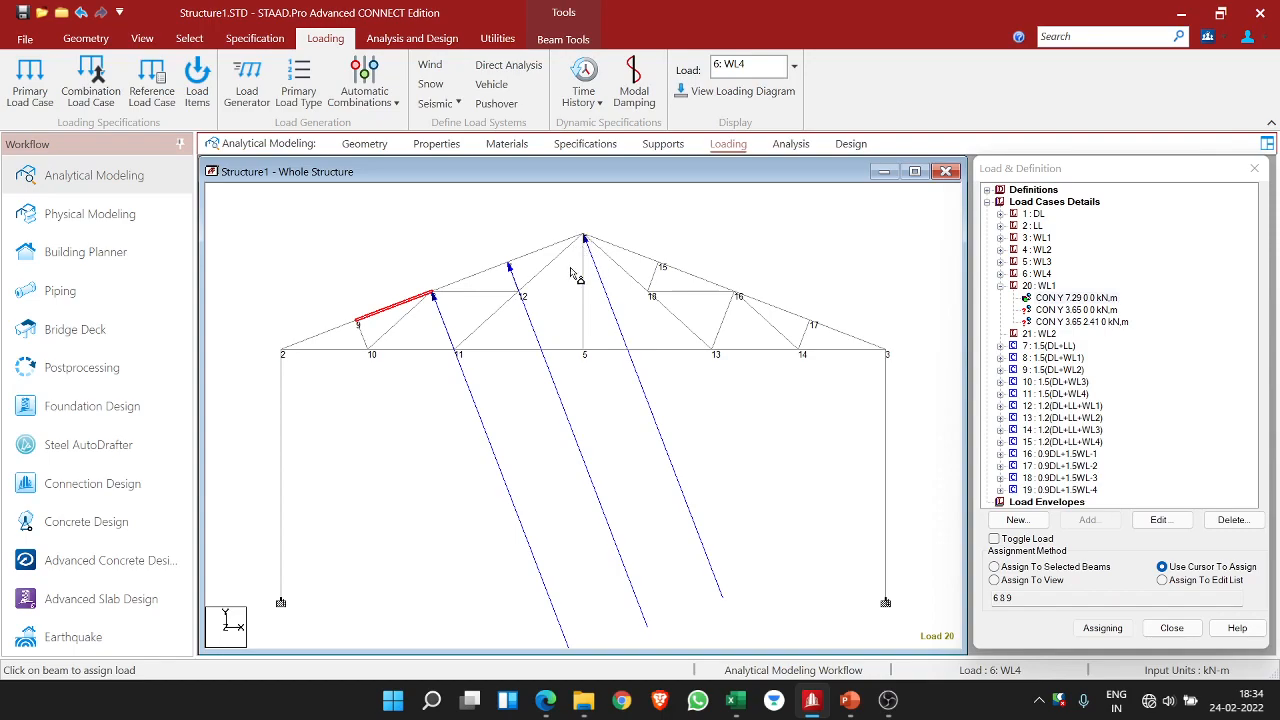
click(343, 330)
key(Escape)
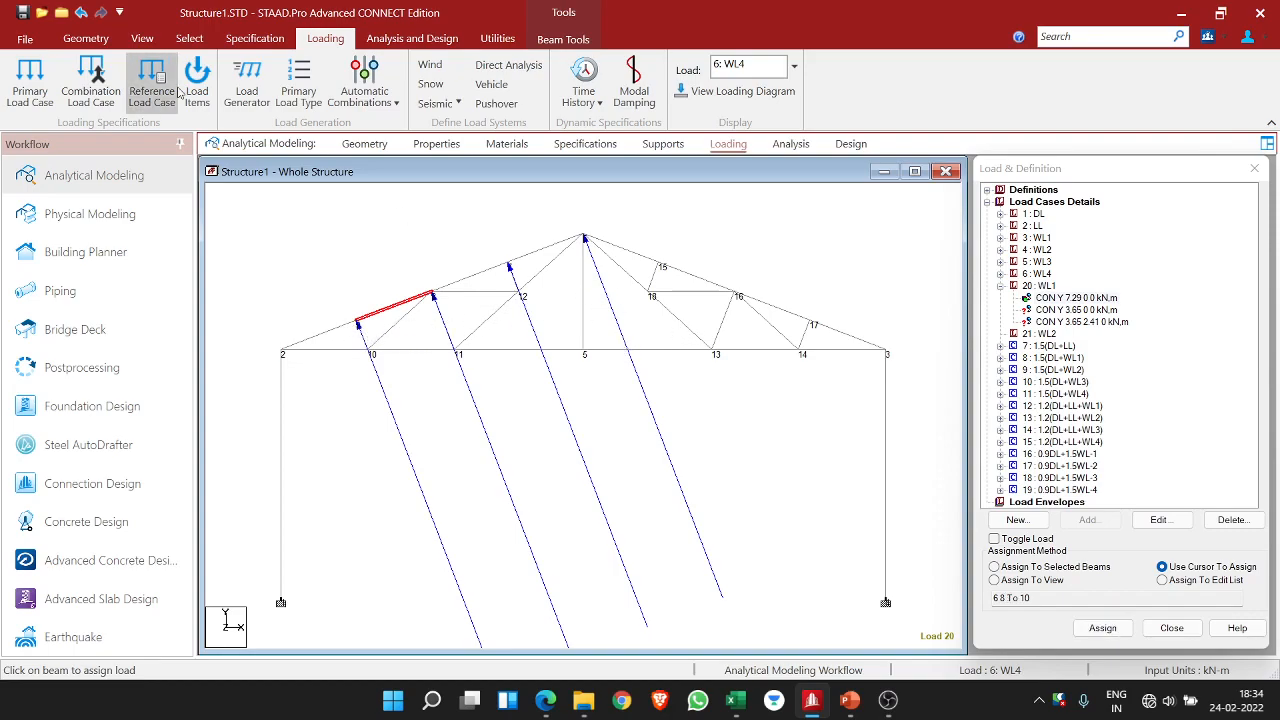
click(81, 20)
click(82, 20)
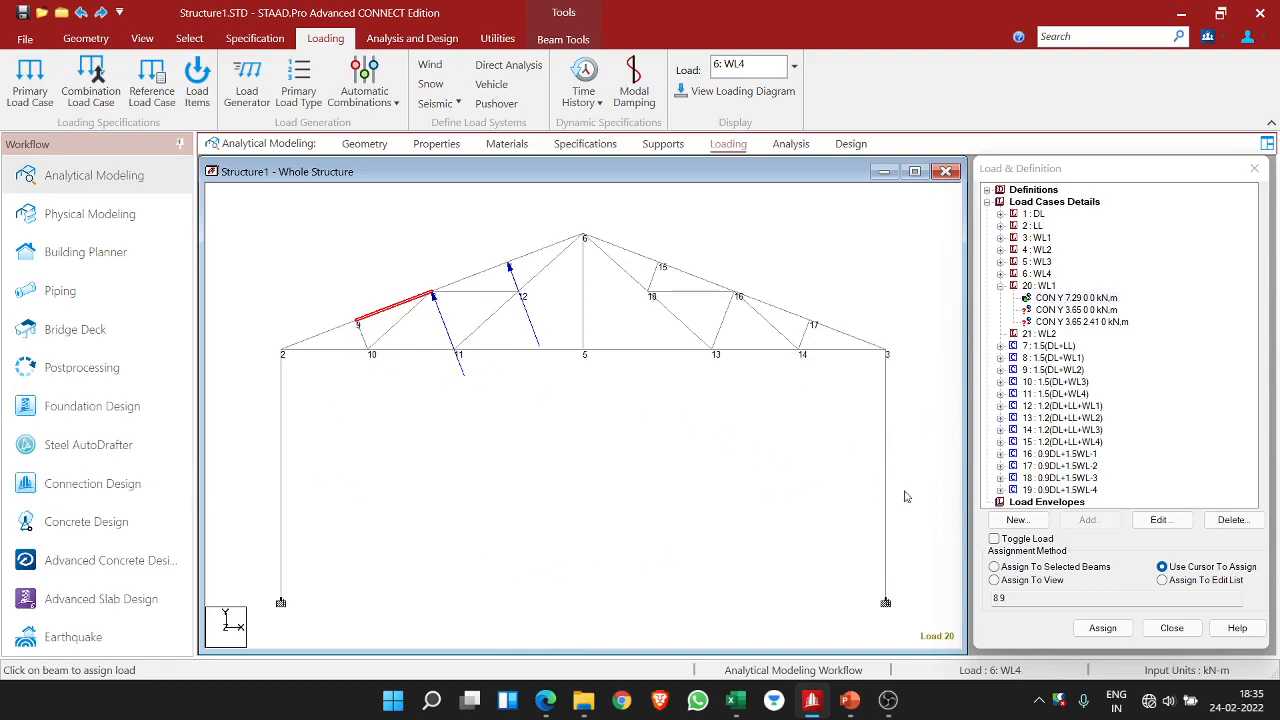
- Try to assign the 7.29 kN force to beam 13, the web member between nodes 9 and 10, and undo it
click(1101, 630)
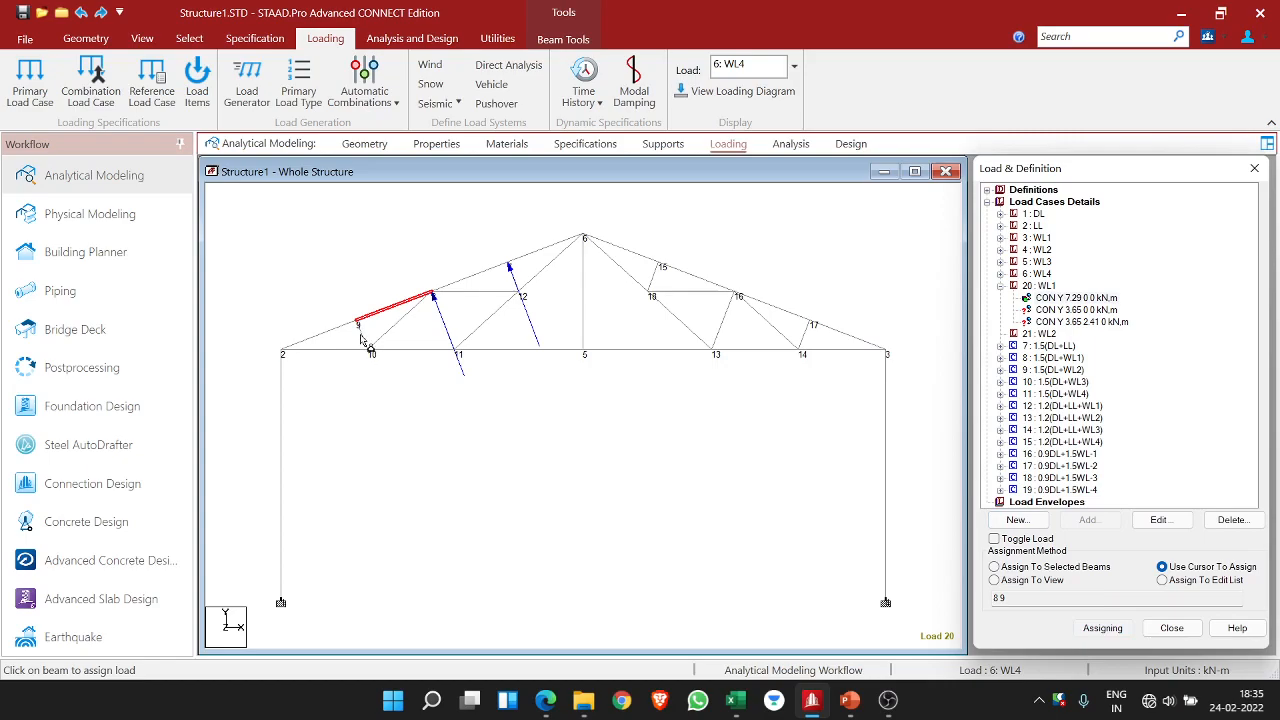
click(369, 344)
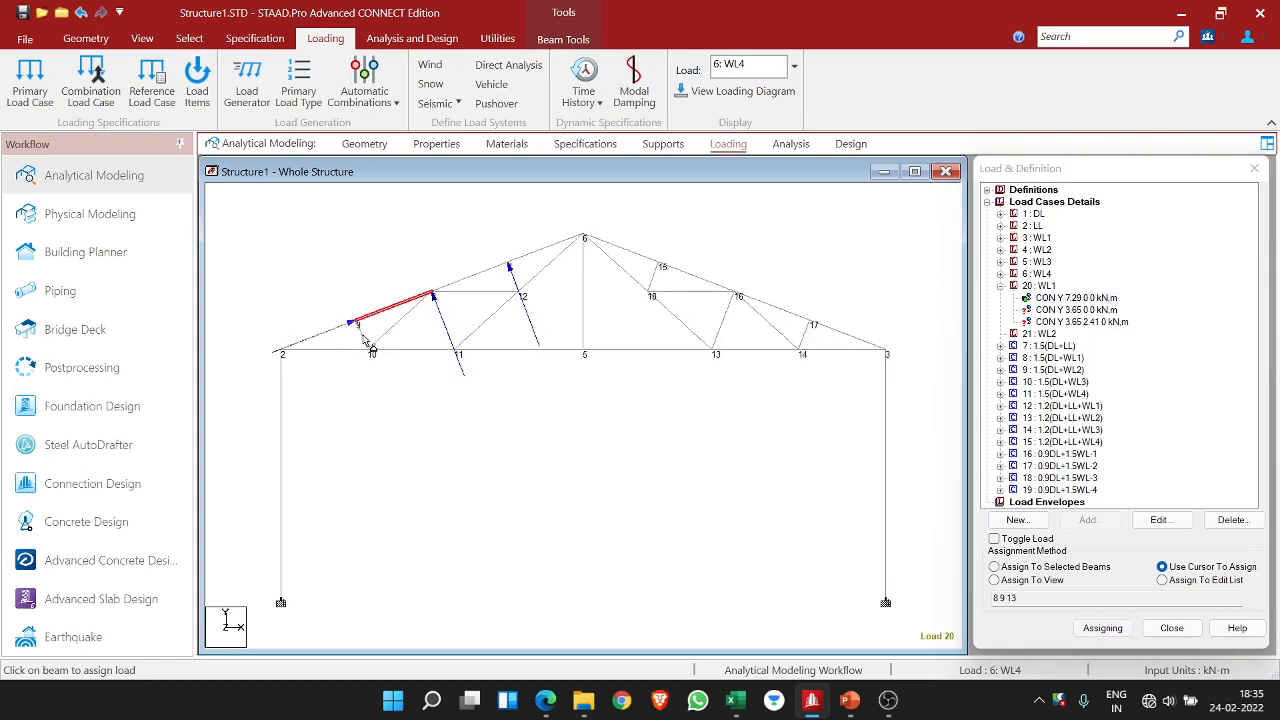
key(Escape)
click(82, 13)
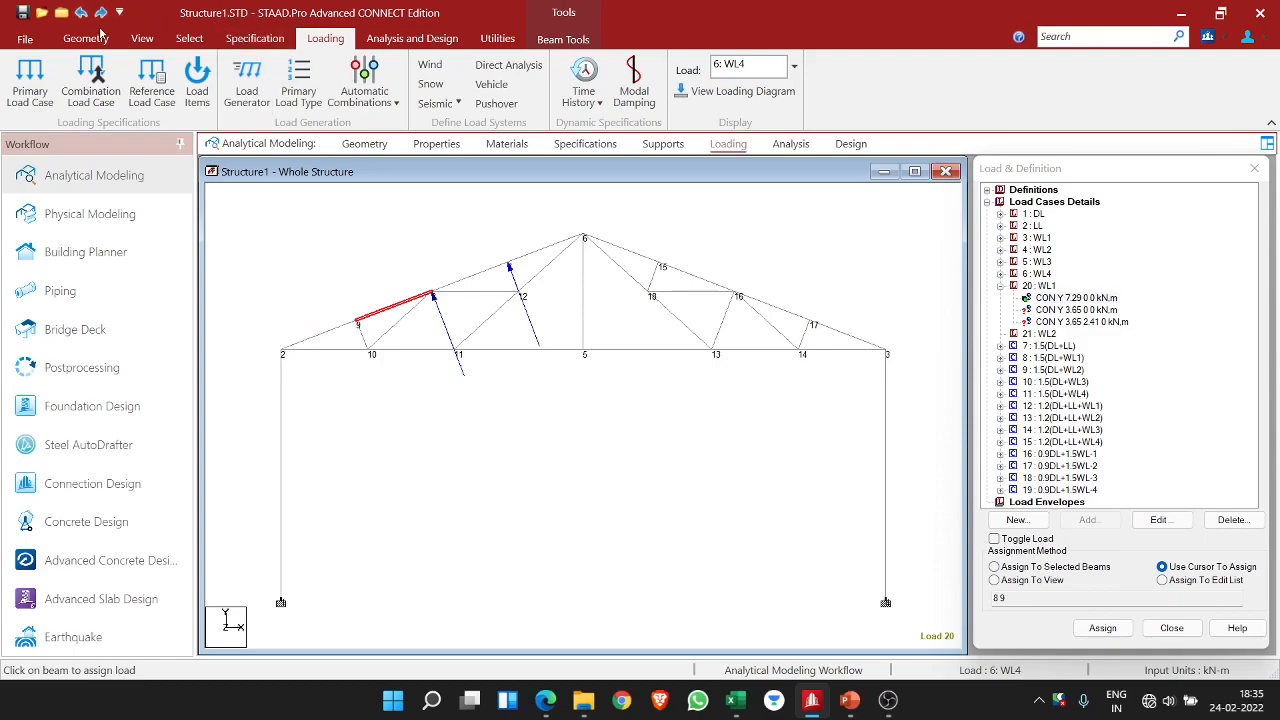
- Assign the 7.29 kN force to rafter beam 10 so that it acts at node 9, and clear the beam selection
click(1060, 298)
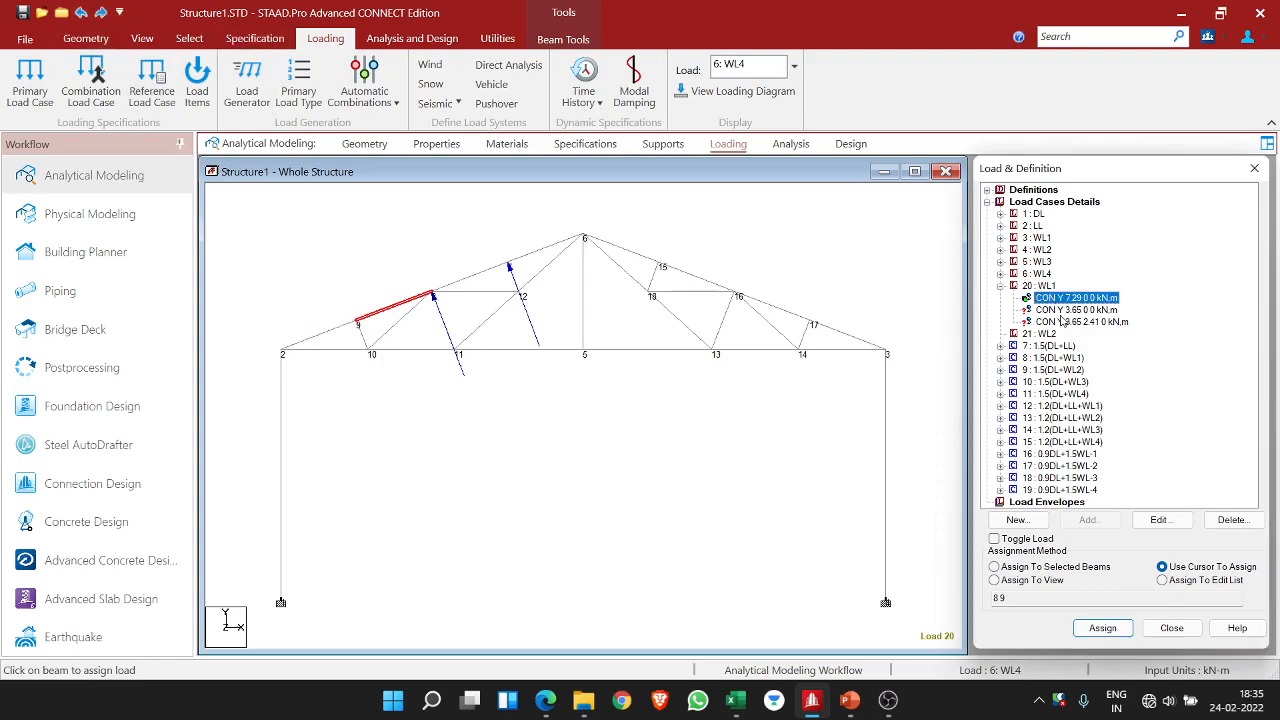
click(1103, 629)
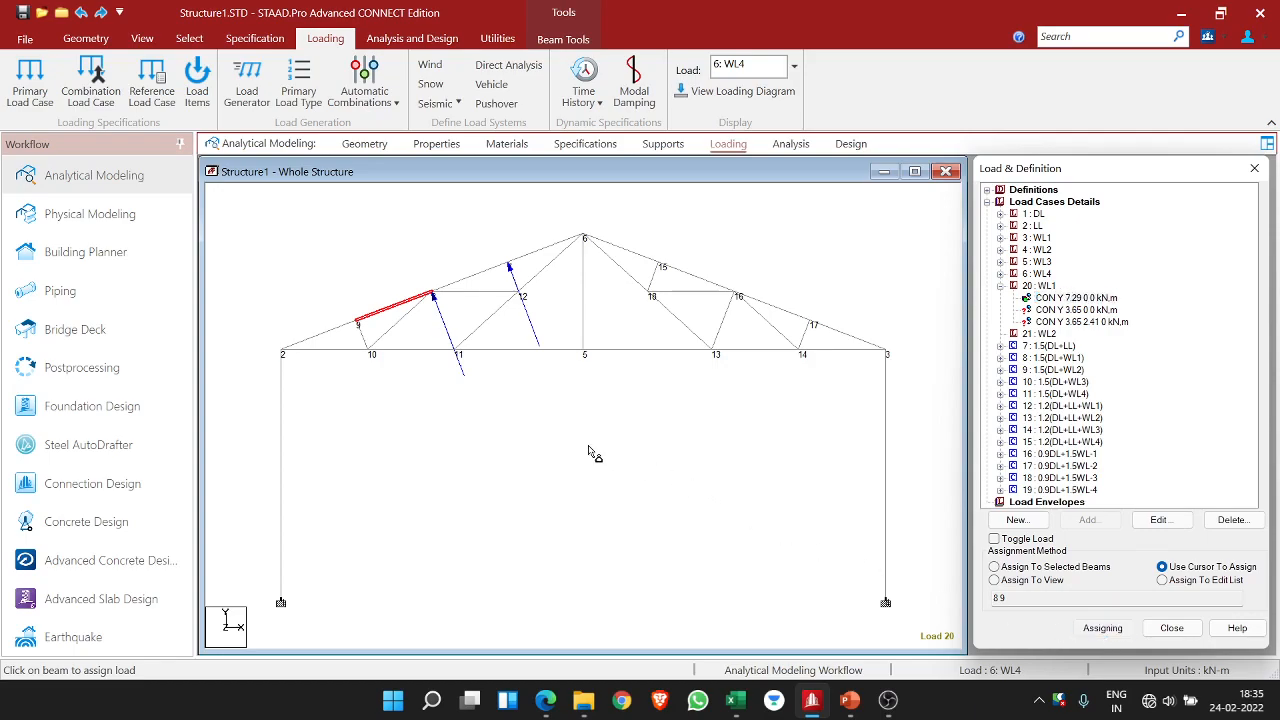
click(358, 326)
key(Escape)
click(552, 423)
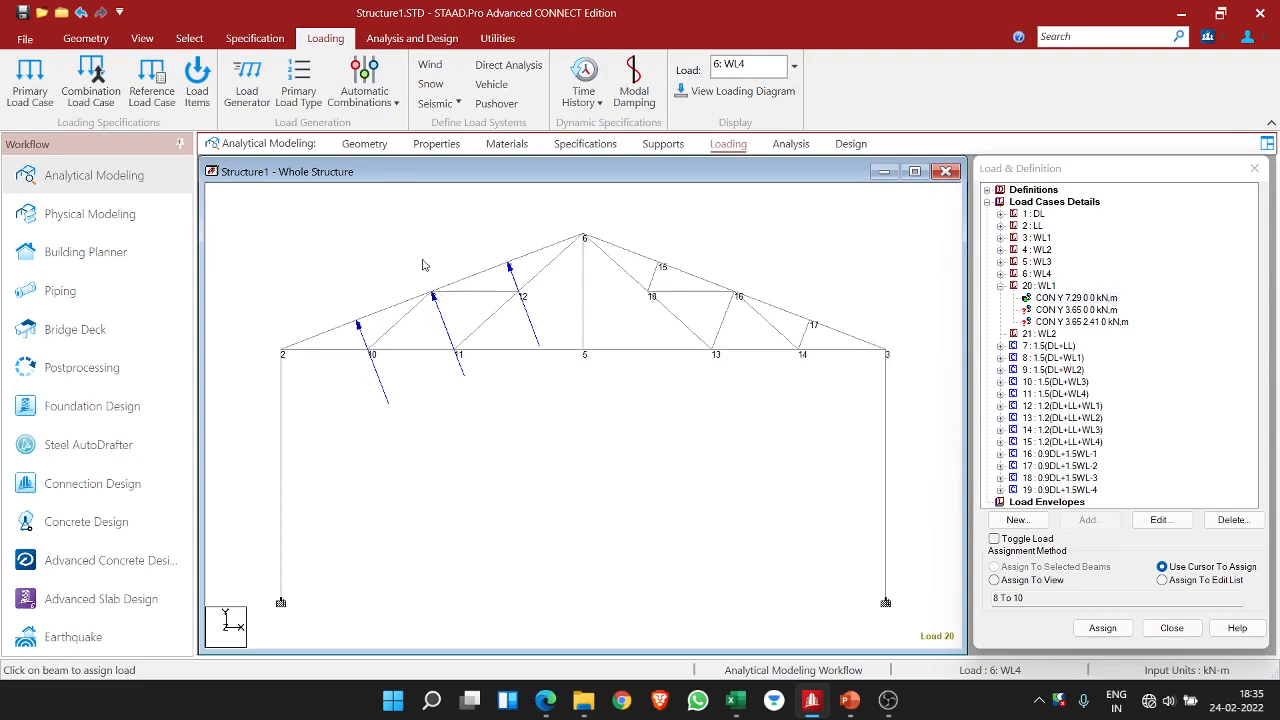
- Compare the left rafter forces with the Case 1 coefficients for roof slopes EF and GH on slide 8 in PowerPoint
click(849, 700)
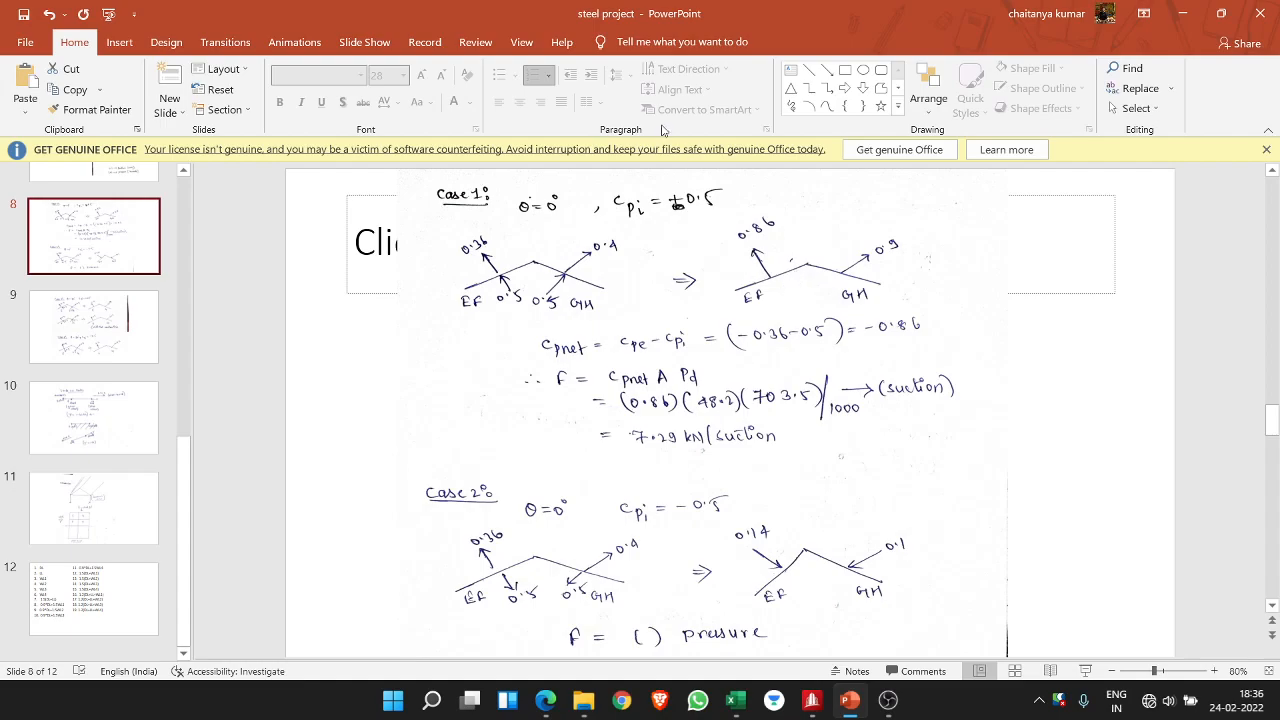
click(849, 700)
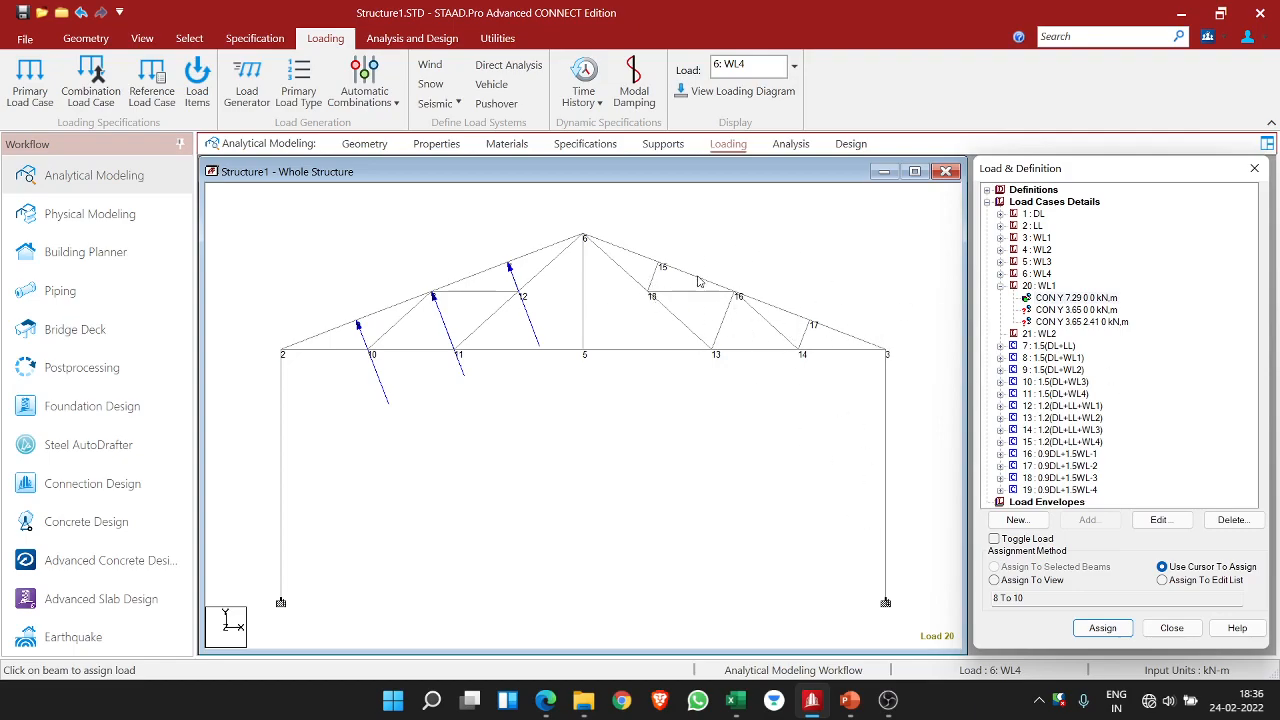
click(846, 710)
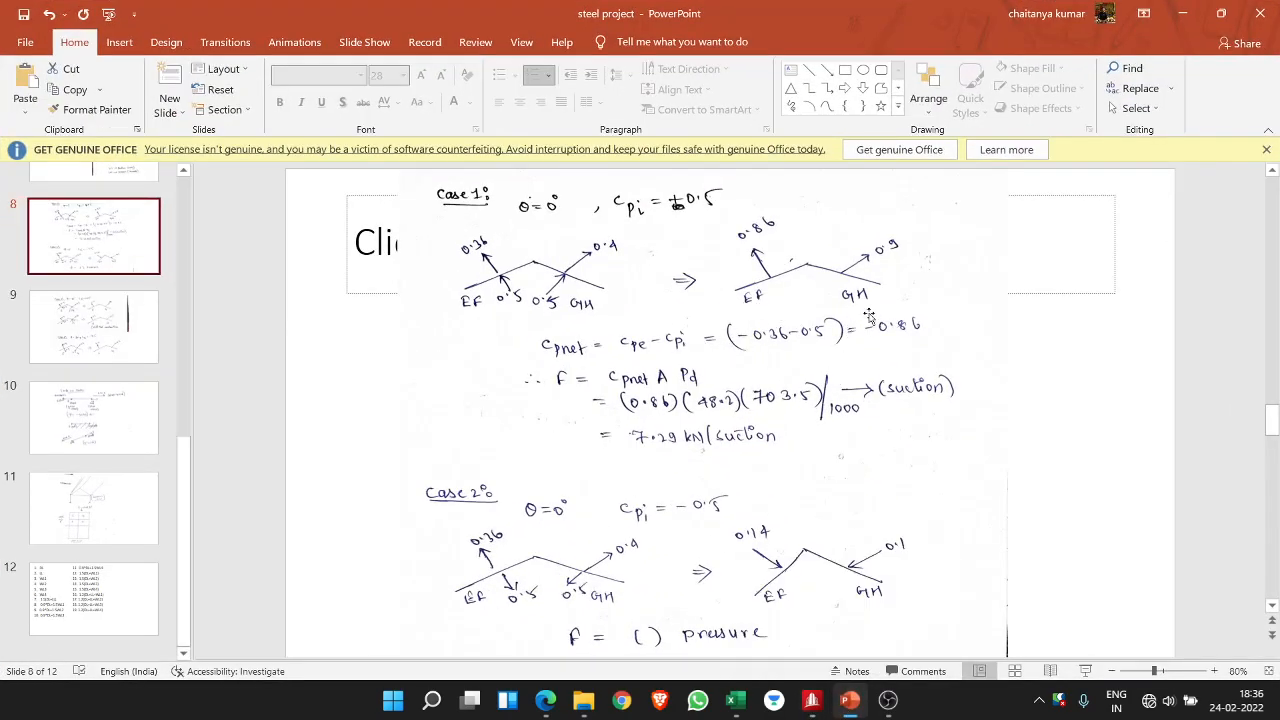
- In STAAD.Pro, assign the 3.65 kN force at zero distance to rafter beam 6 at the ridge, and undo a trial assignment on beam 10
click(849, 702)
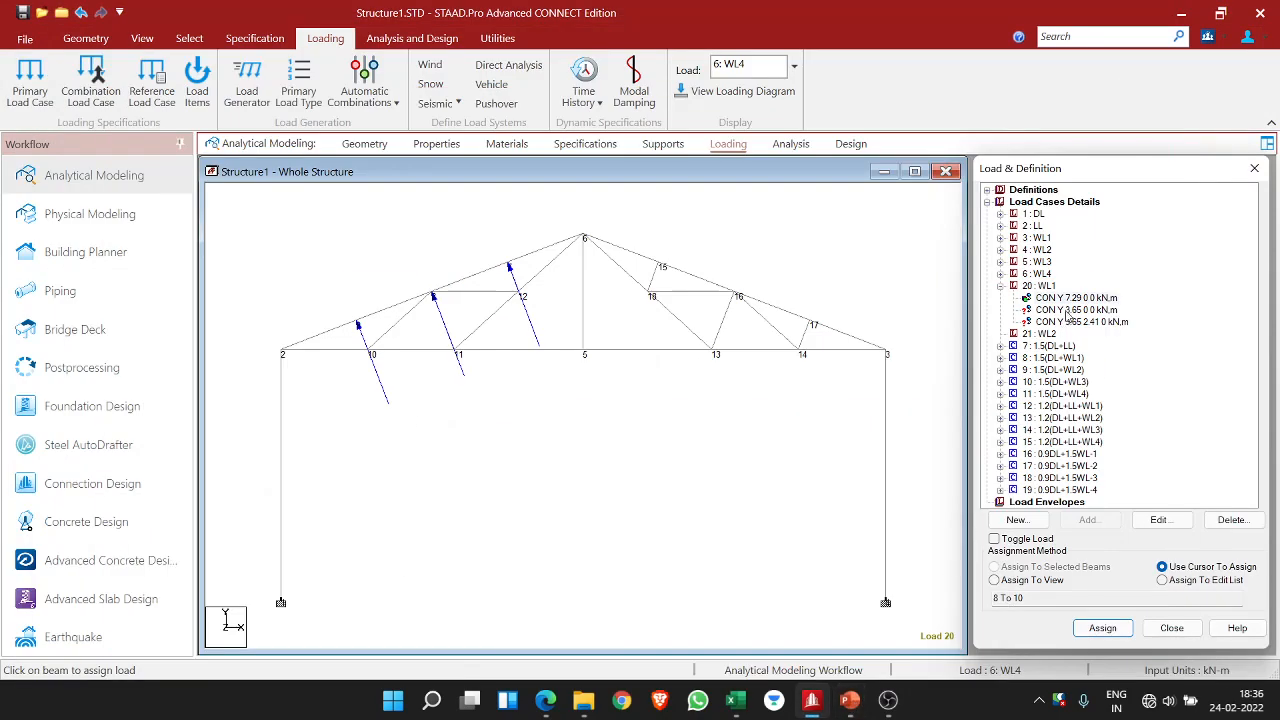
click(1068, 310)
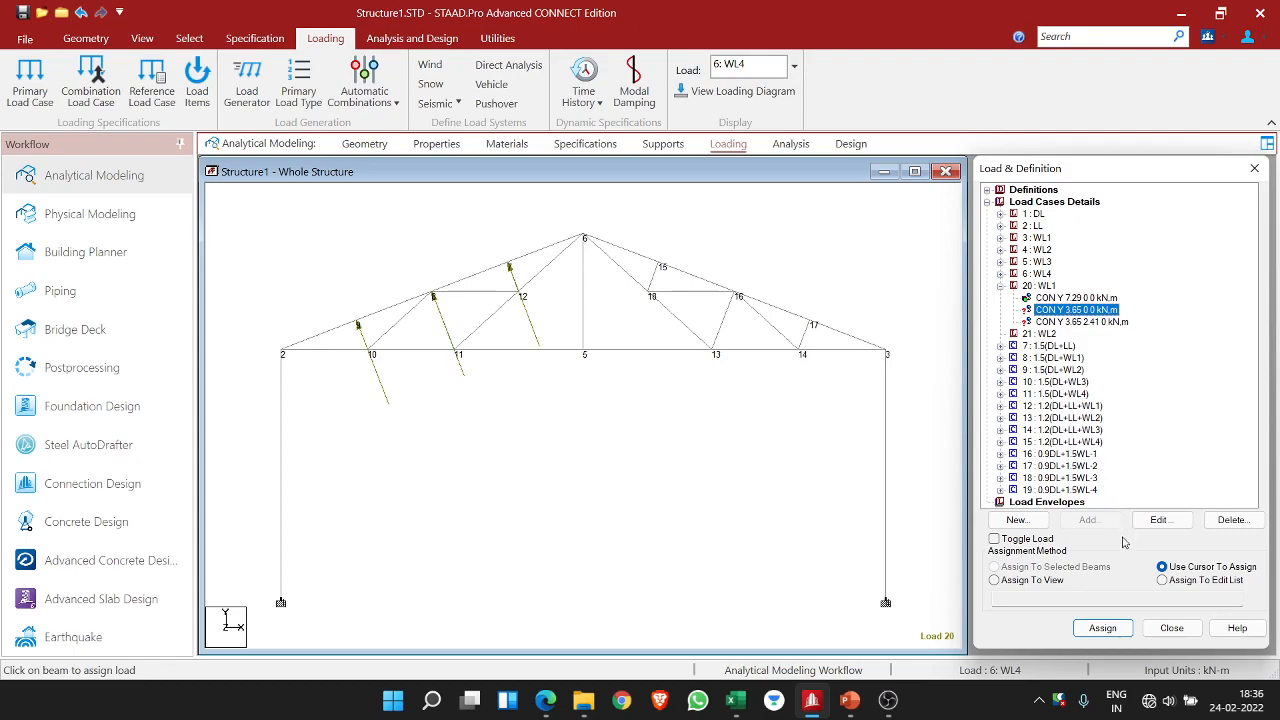
click(1103, 628)
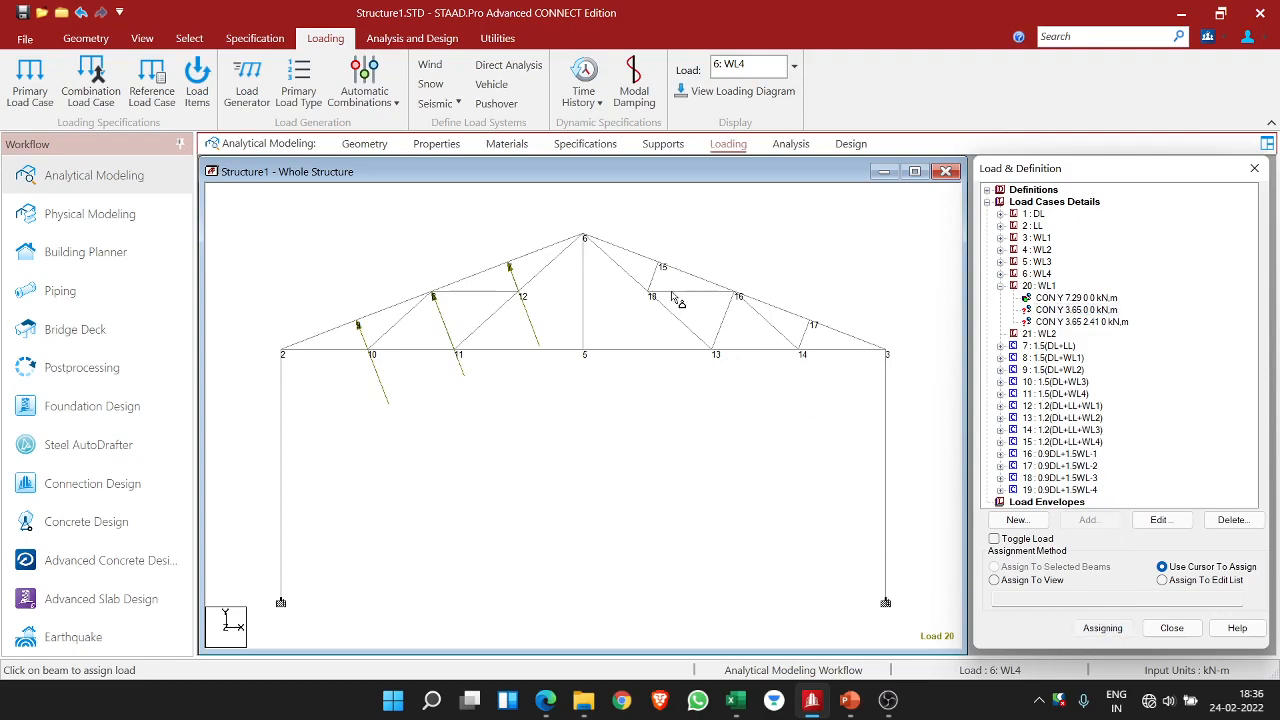
click(561, 248)
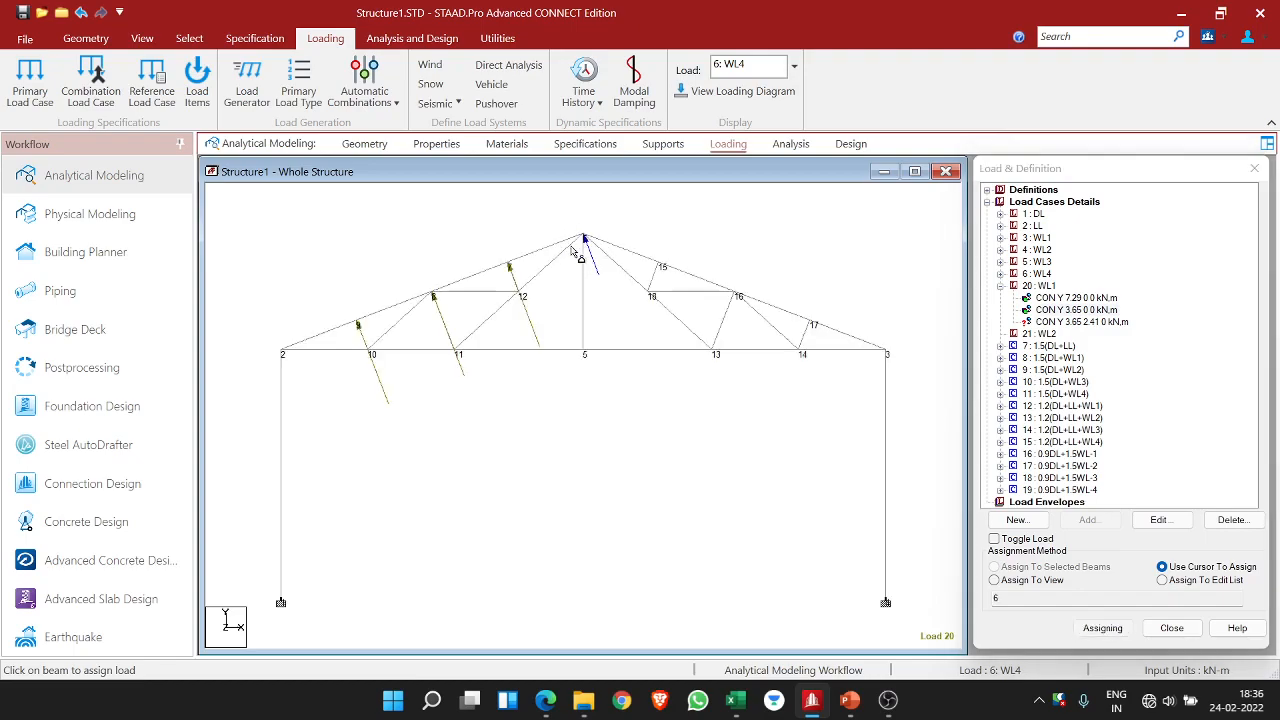
click(315, 343)
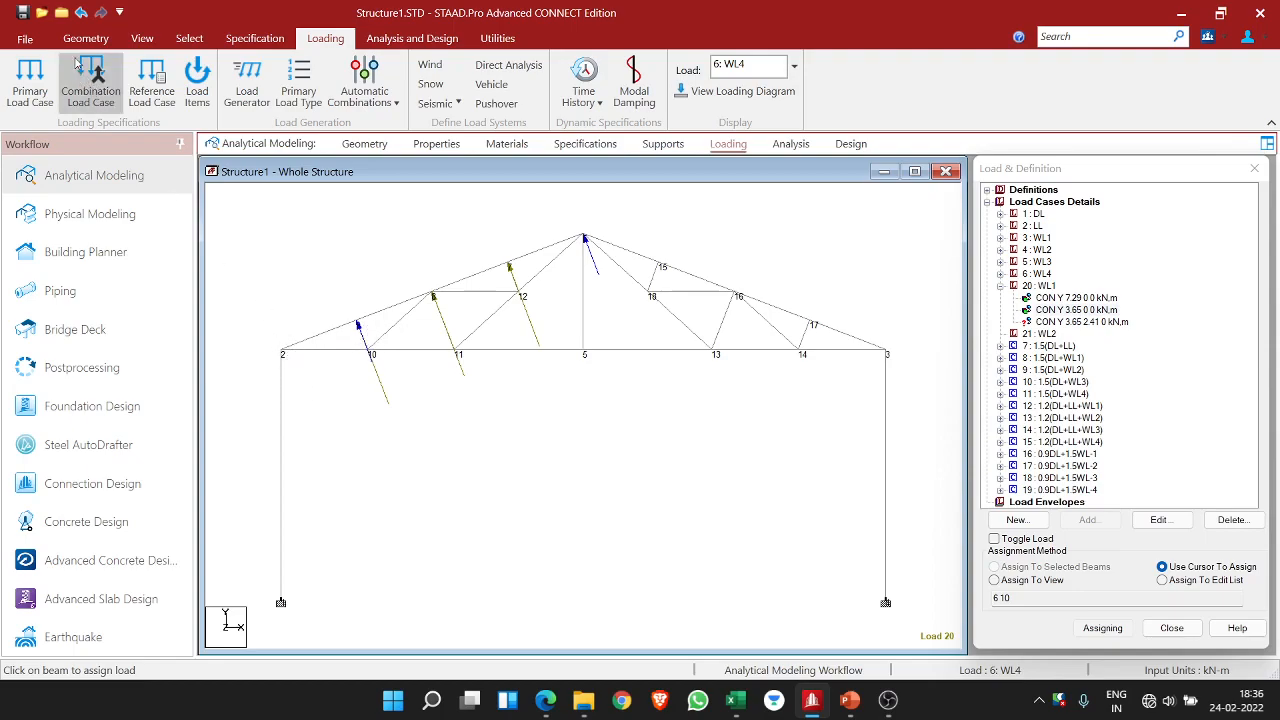
click(81, 12)
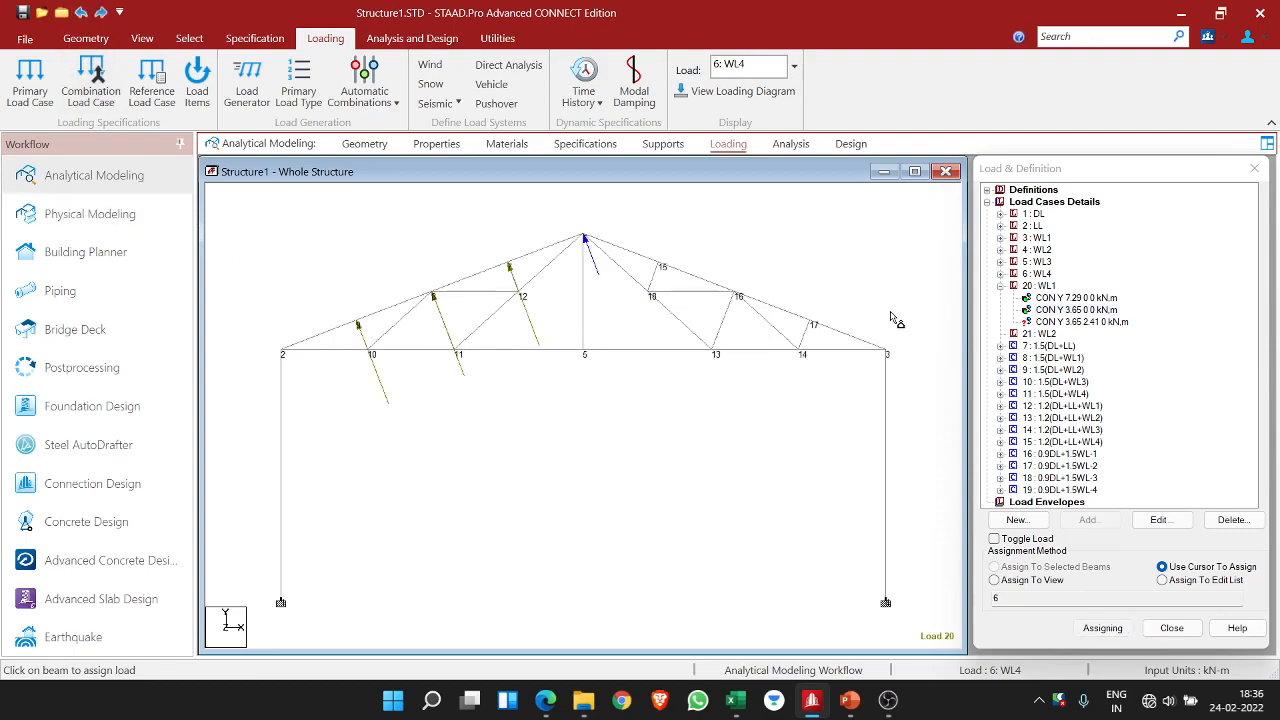
- Check the settings of the 3.65 kN force with d1 of 2.41 m and assign it to rafter beam 10 at eaves node 2
click(1066, 323)
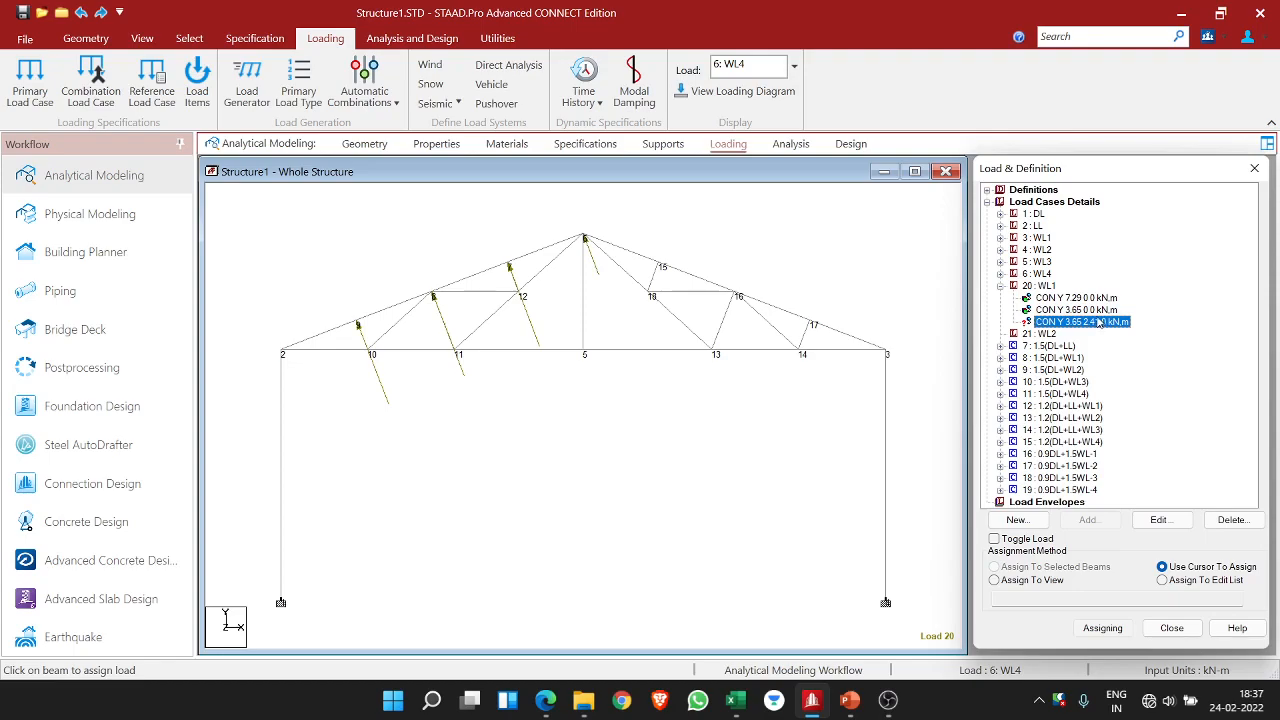
double_click(1098, 322)
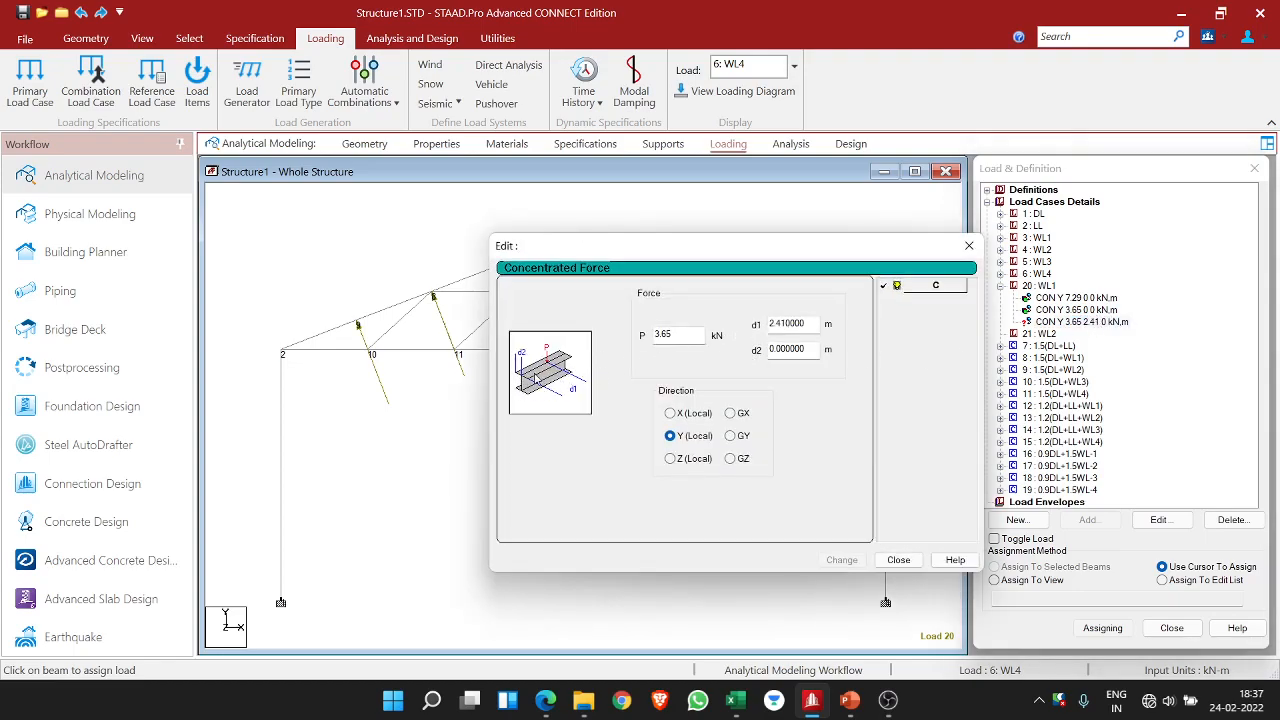
click(966, 246)
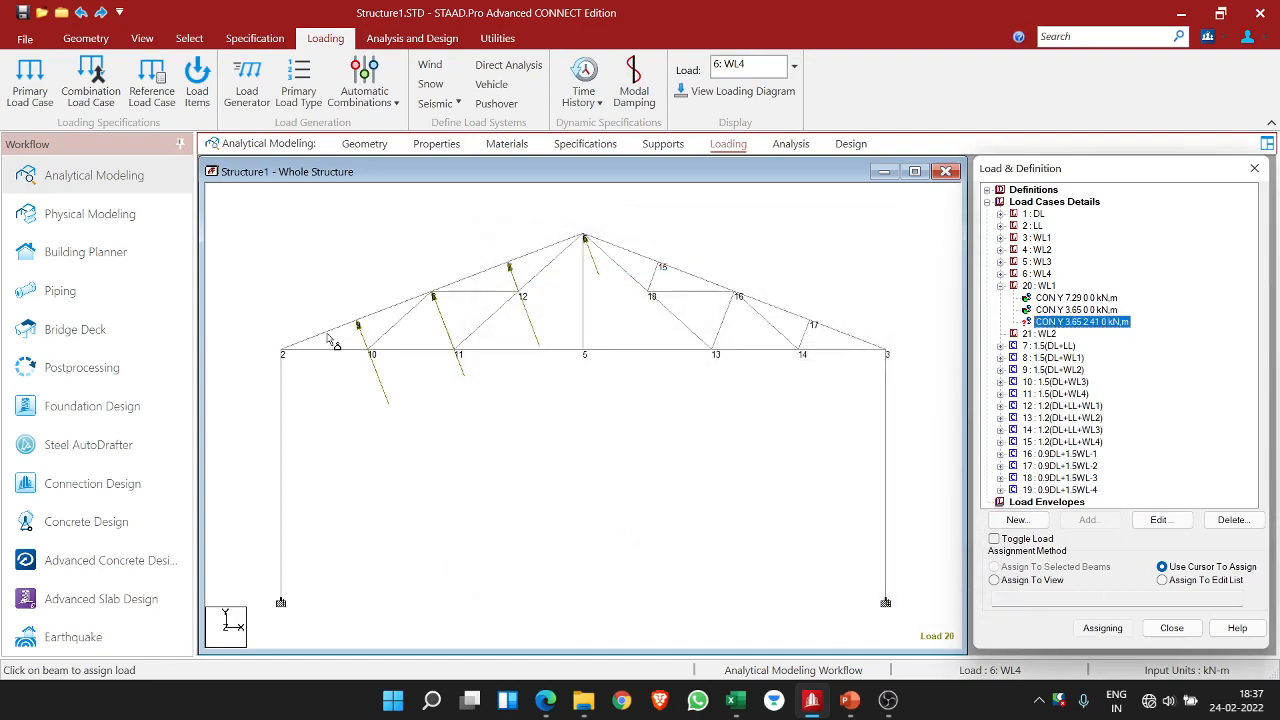
click(286, 357)
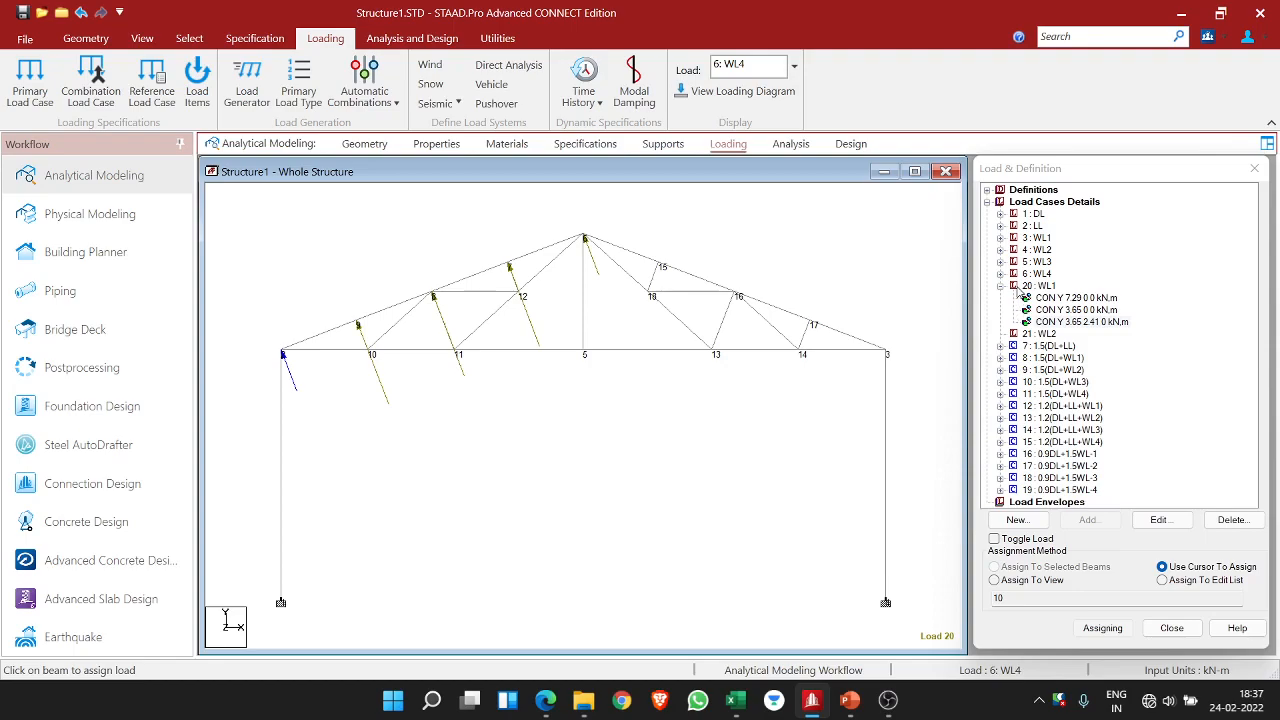
- Delete the load cases 20: WL1 and 21: WL2
click(1018, 287)
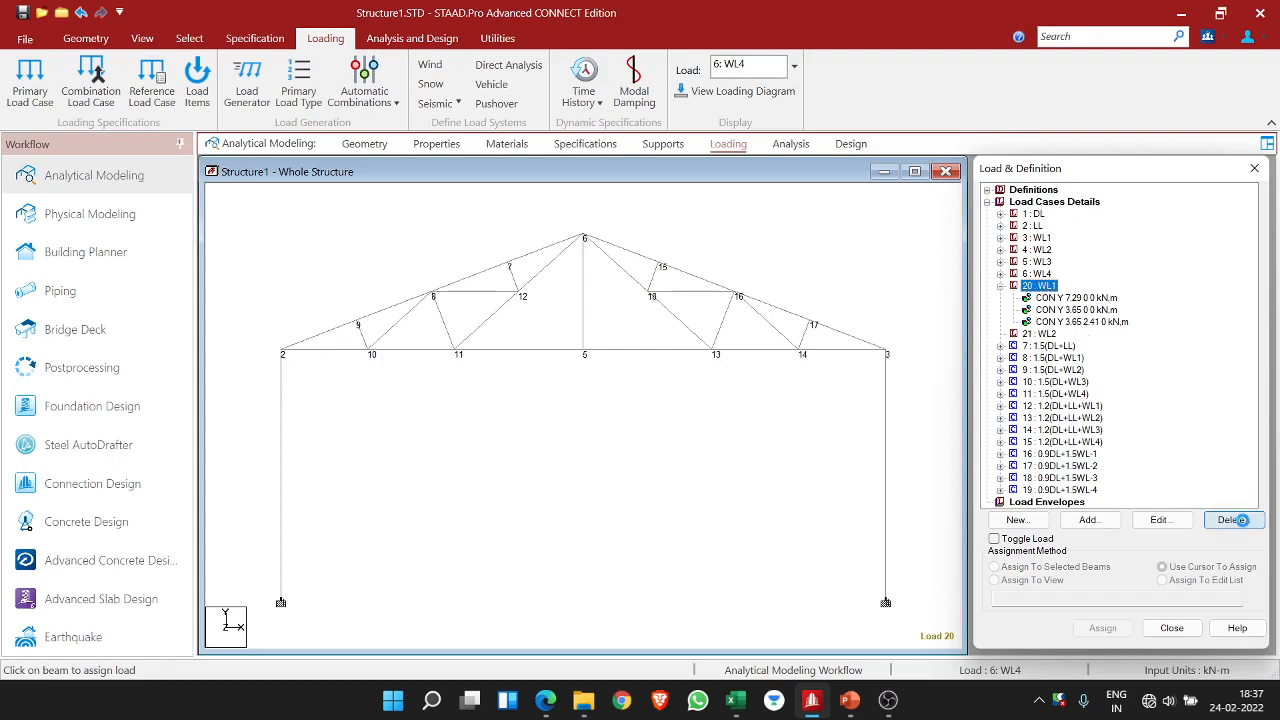
click(1244, 526)
click(1158, 458)
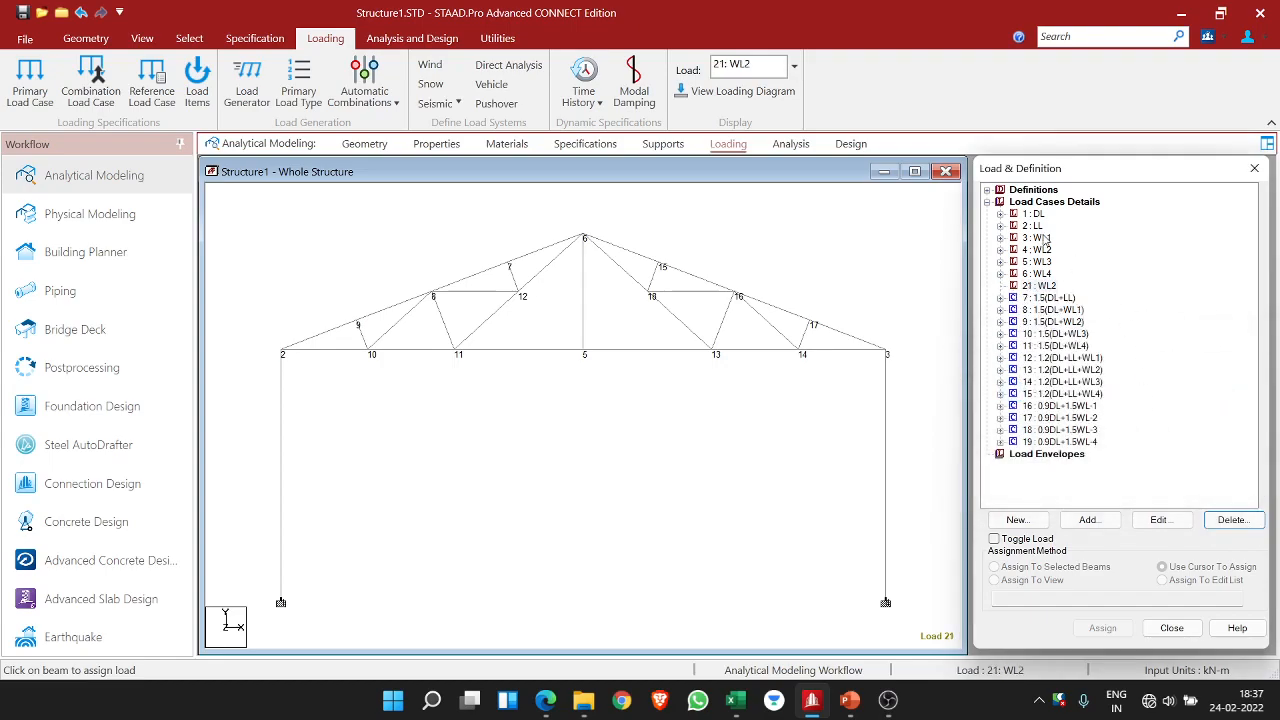
click(1039, 285)
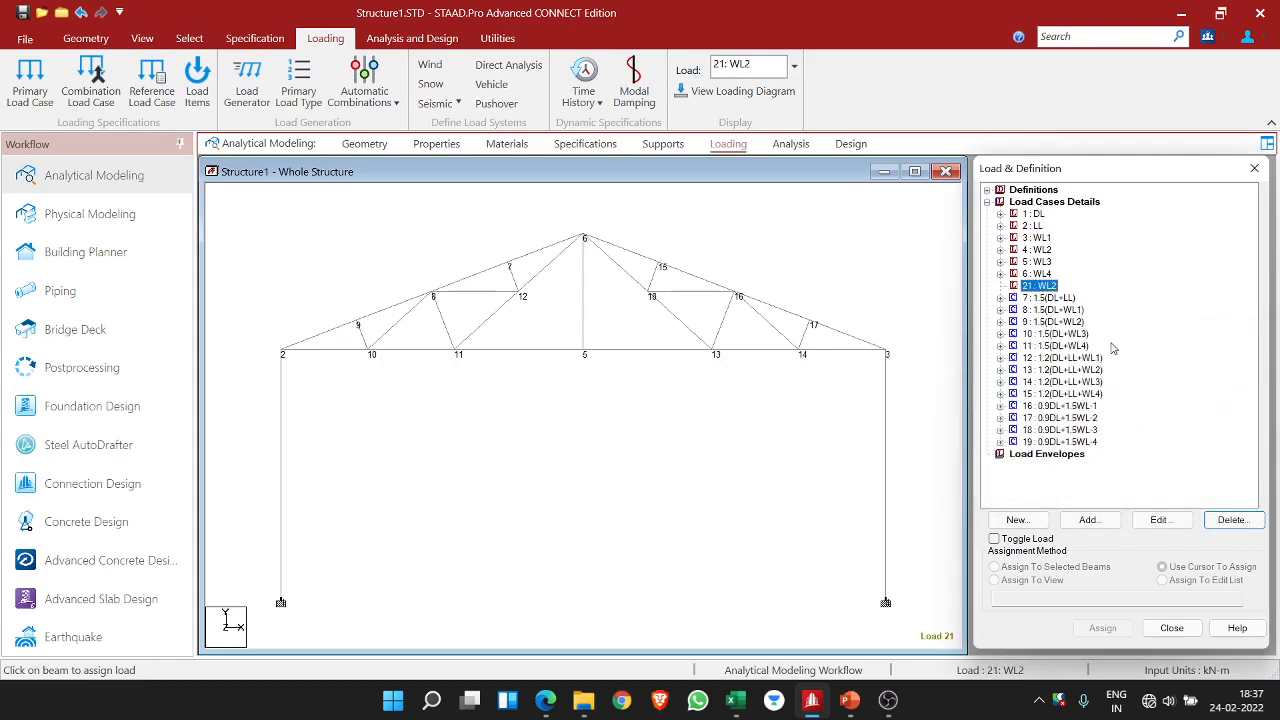
click(1220, 523)
click(1153, 455)
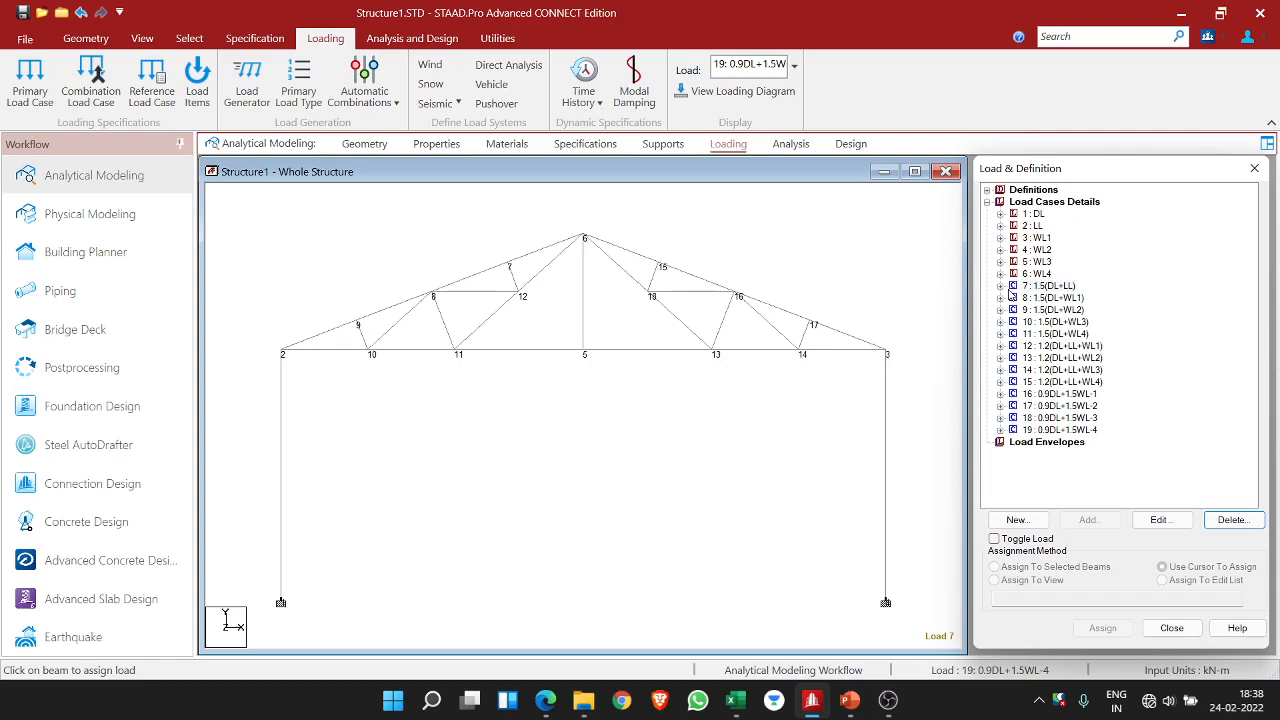
- Switch to PowerPoint and review the list of primary load cases and factored load combinations on slide 12
click(849, 700)
click(46, 569)
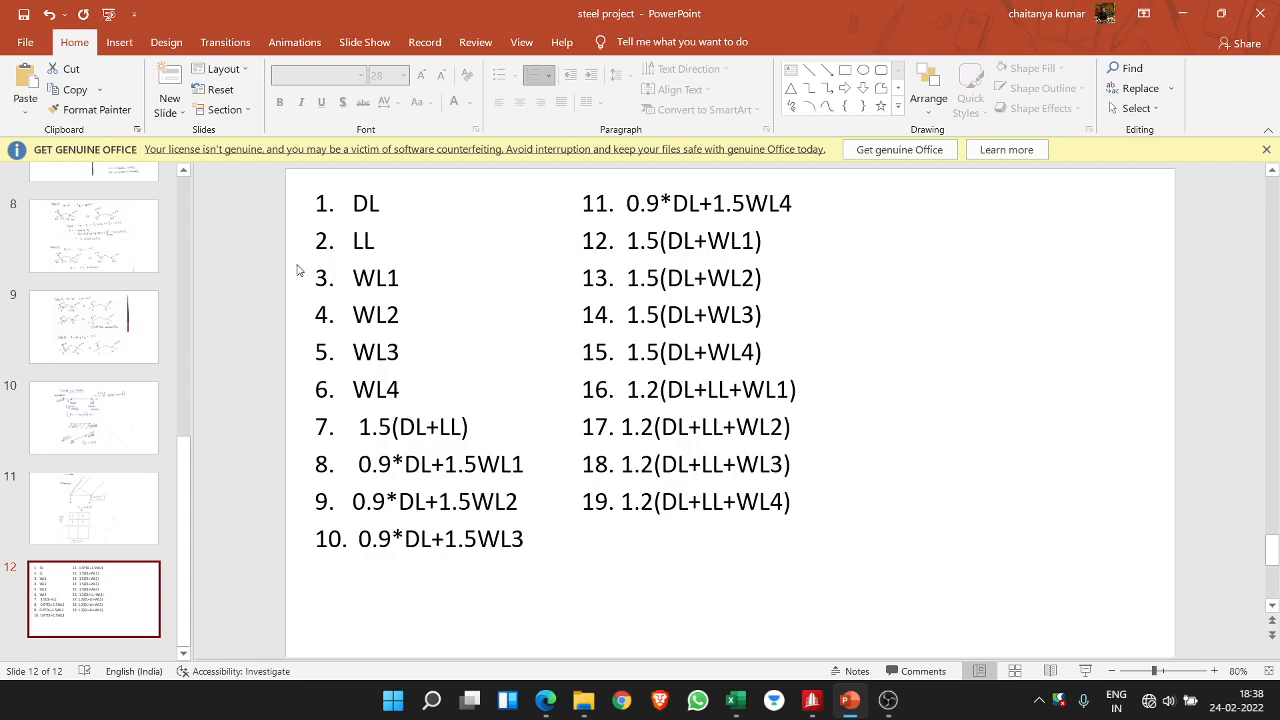
click(351, 203)
drag(351, 203, 417, 371)
click(409, 381)
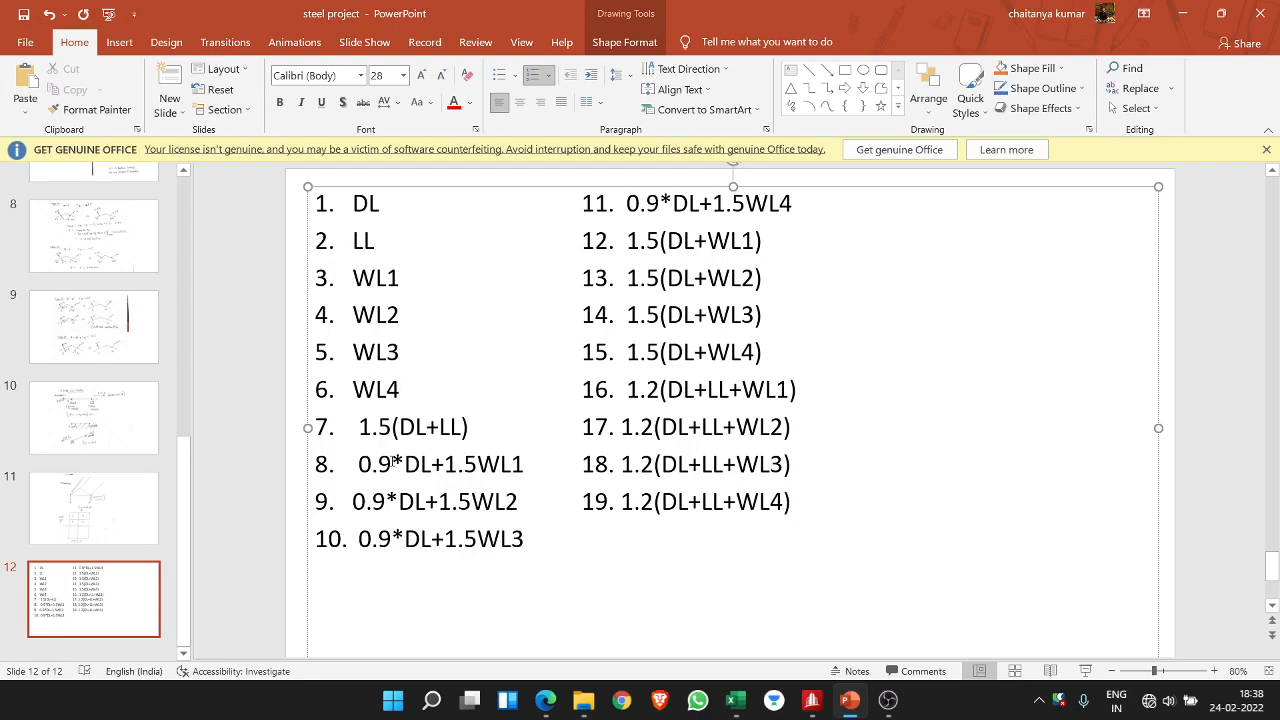
key(shift+Left)
key(shift+Left)
key(shift+Left)
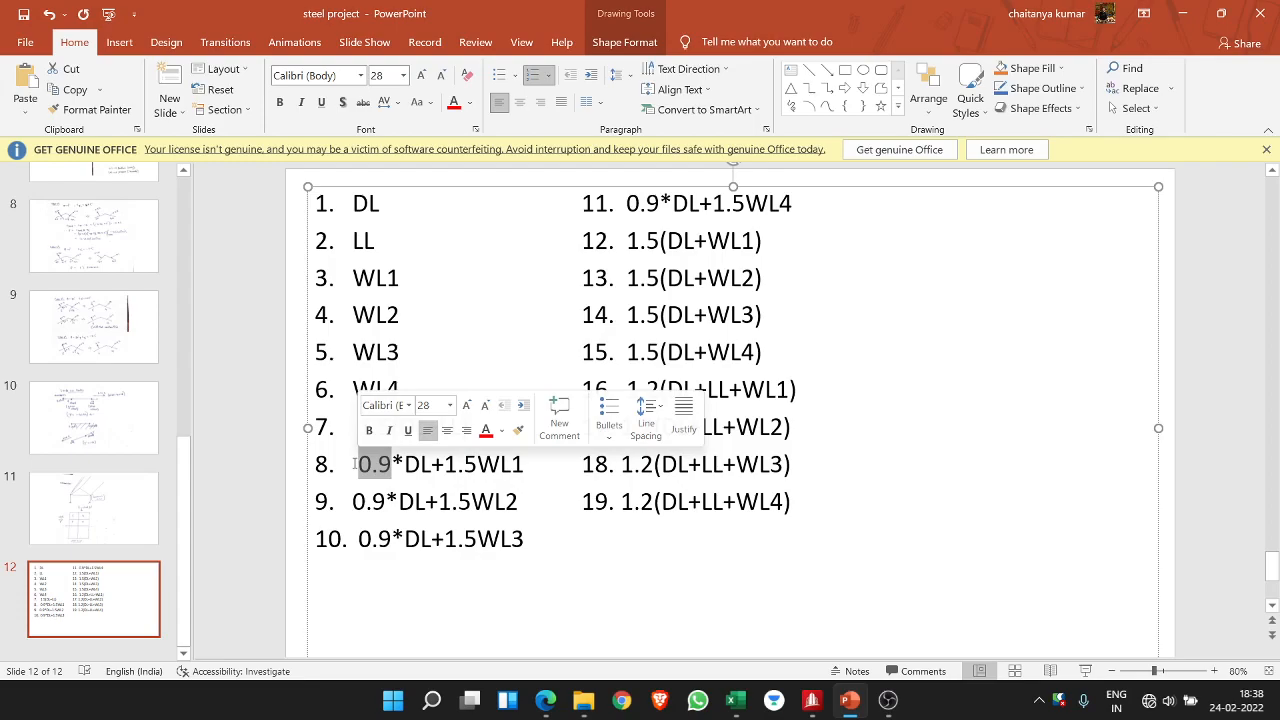
key(Left)
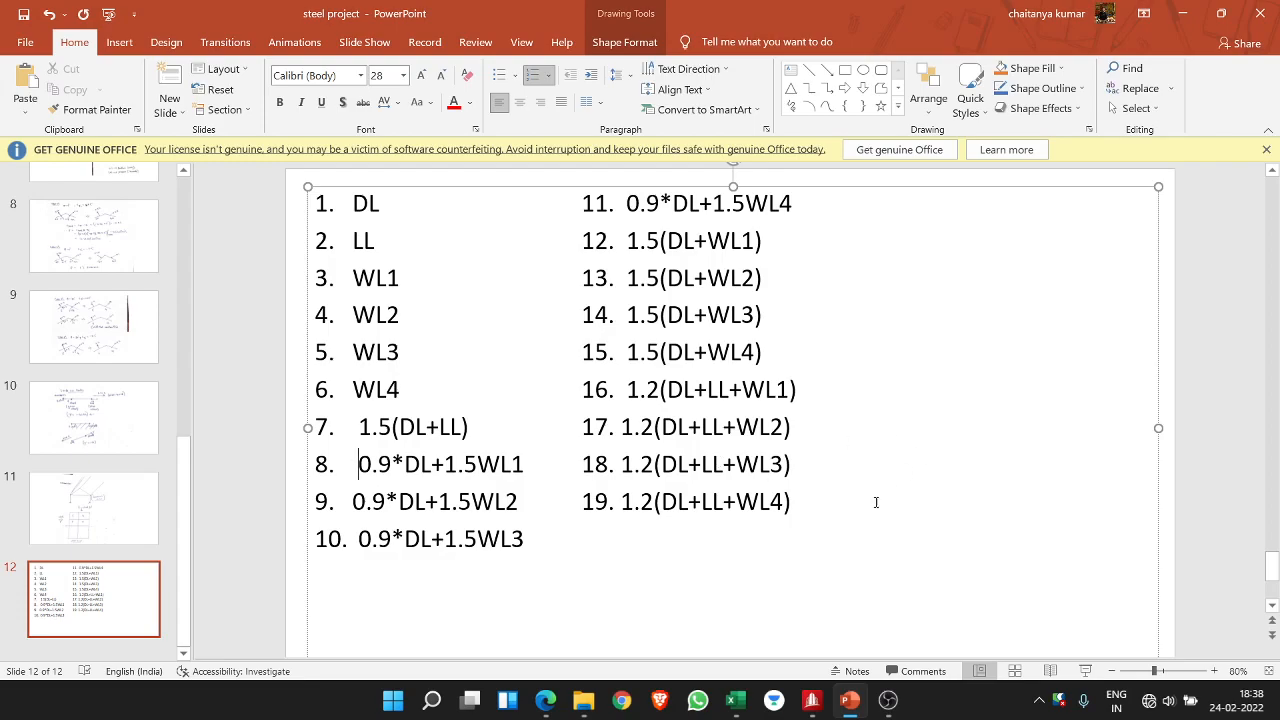
drag(841, 499, 444, 257)
click(641, 389)
drag(792, 503, 352, 200)
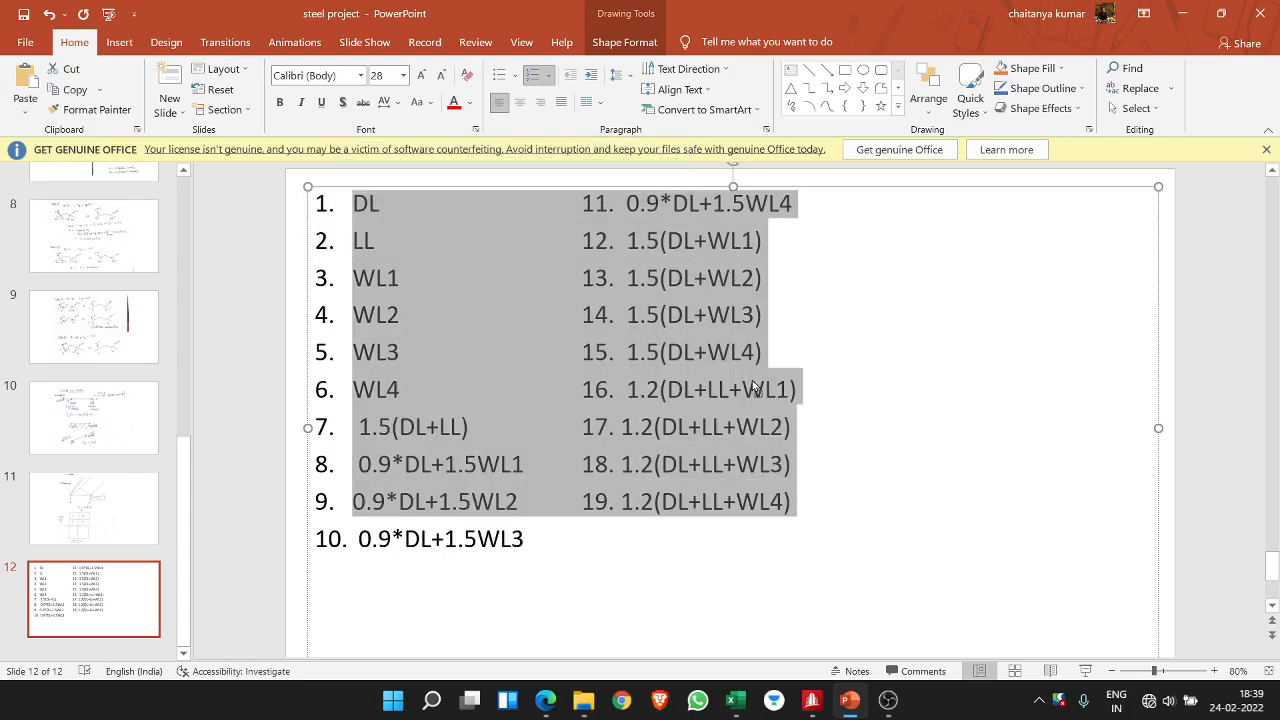
click(754, 389)
- Switch back to STAAD.Pro and start defining load combination number 20 with the name 1.5(DL+LL)
click(852, 701)
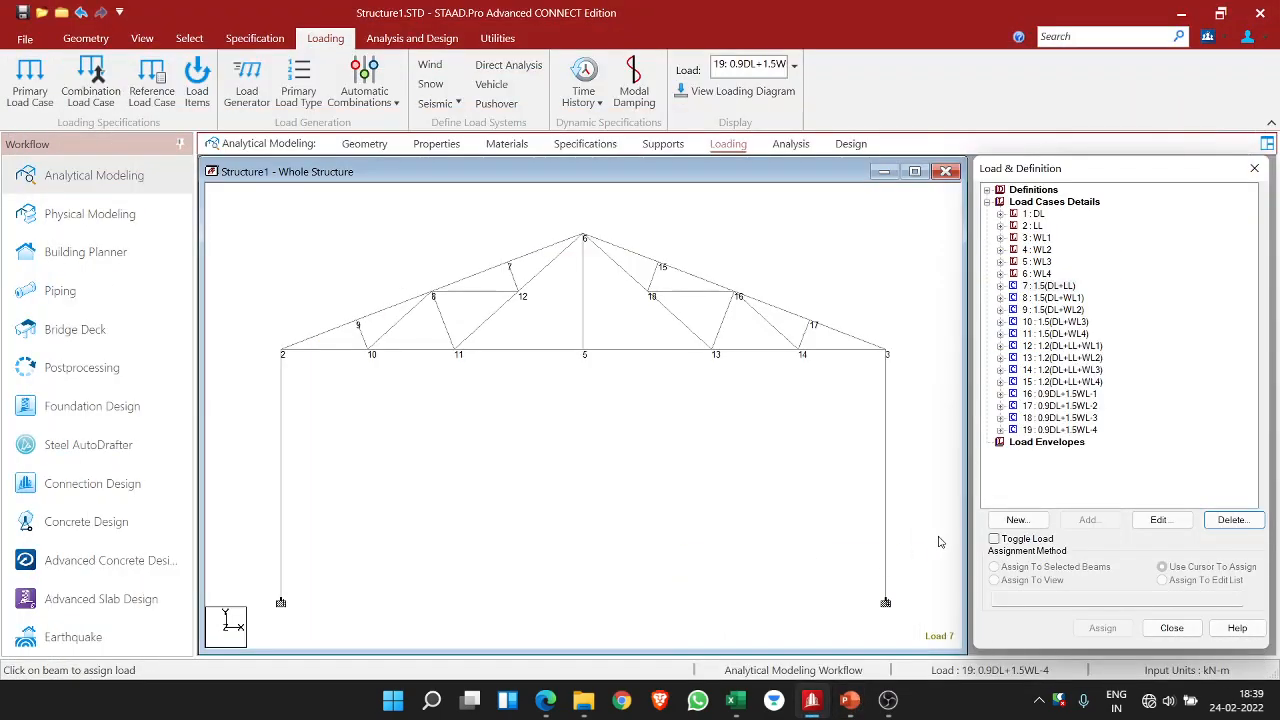
click(1024, 289)
click(1055, 203)
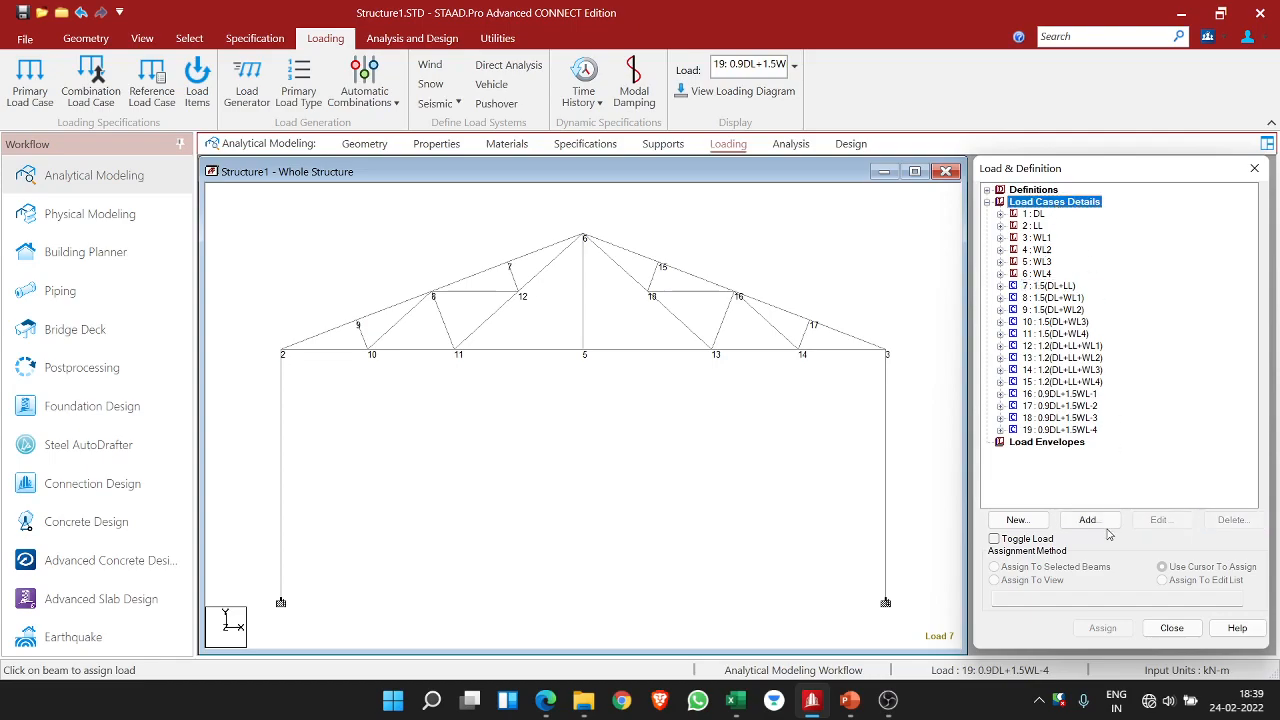
click(1088, 519)
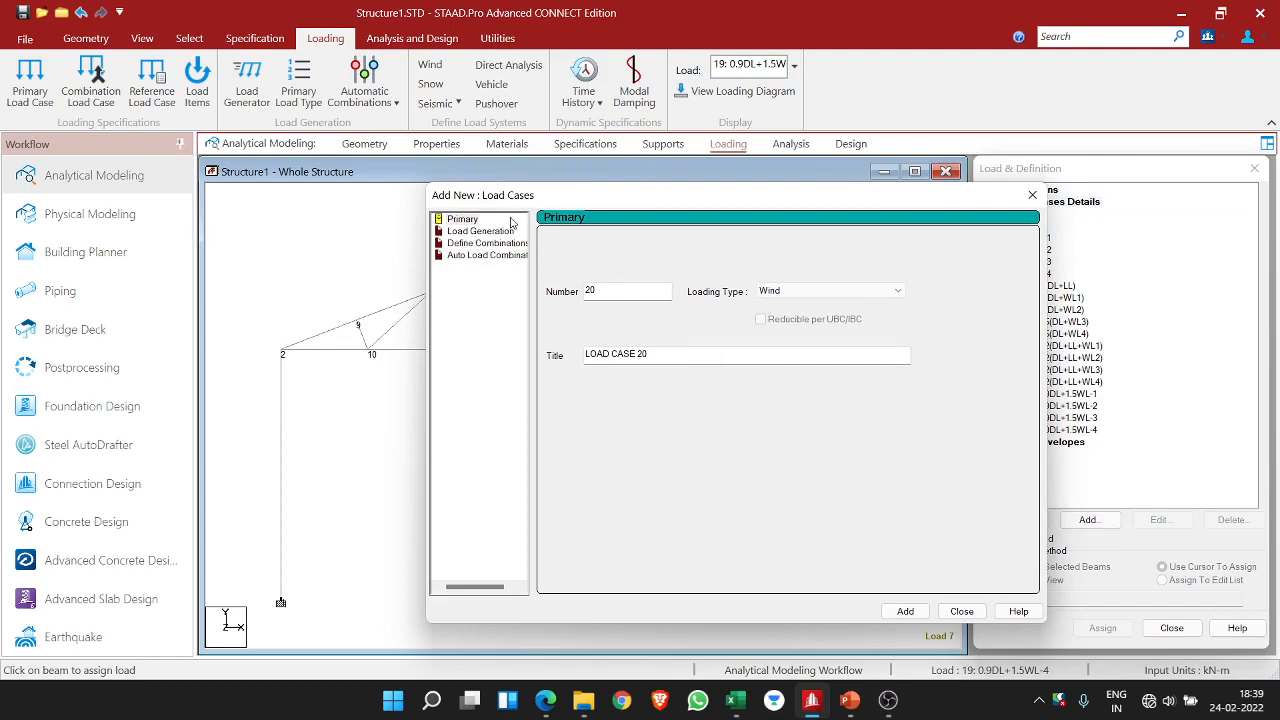
click(495, 246)
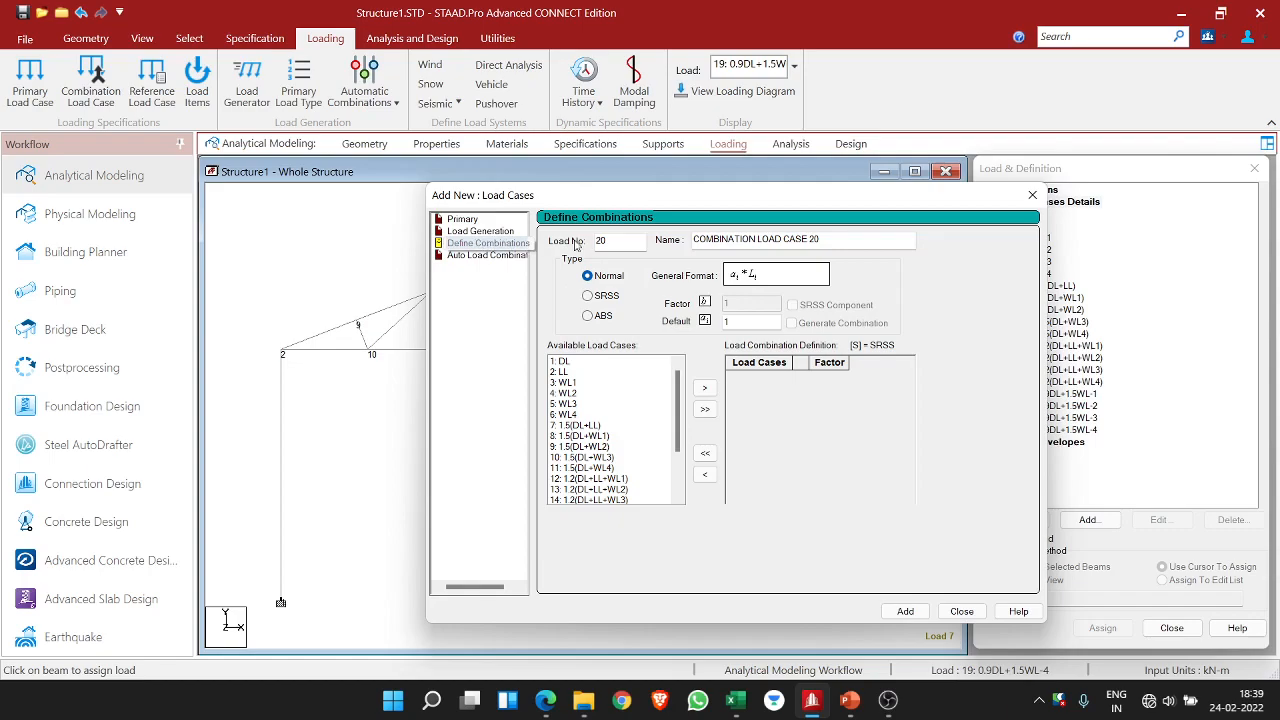
double_click(627, 243)
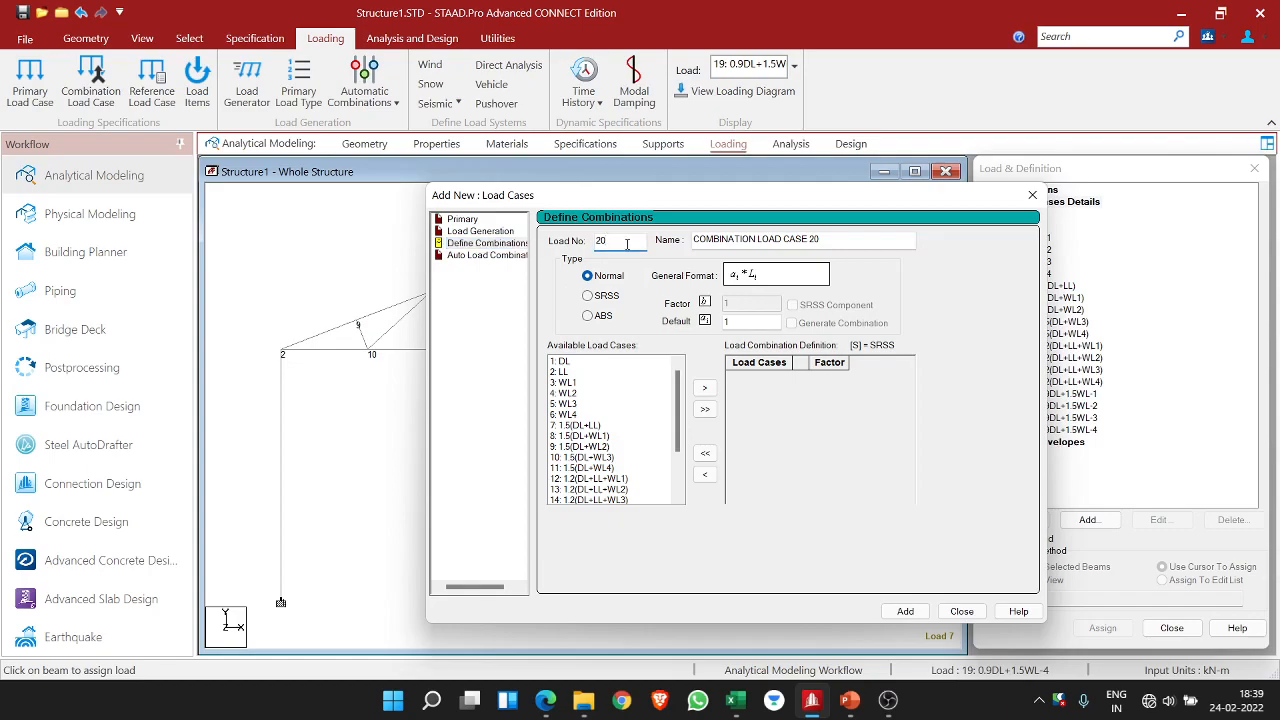
key(Tab)
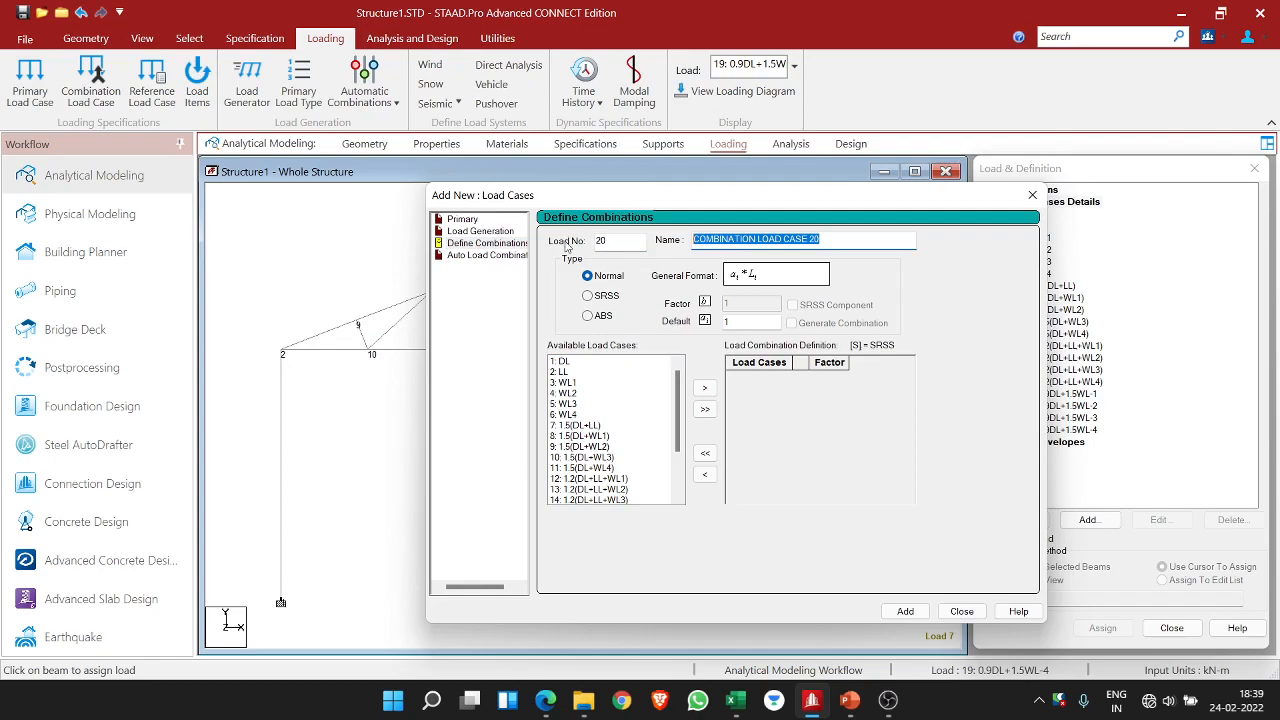
text(1.5()
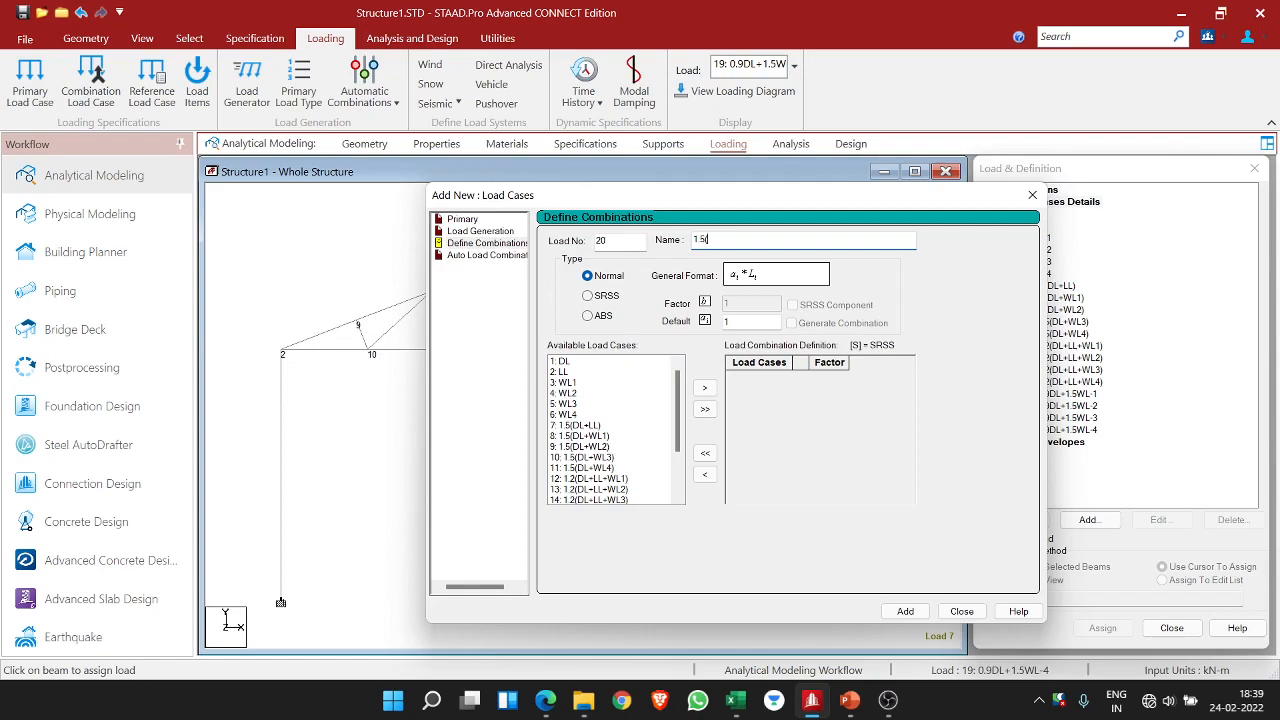
text(DL+LL)
click(570, 362)
click(704, 388)
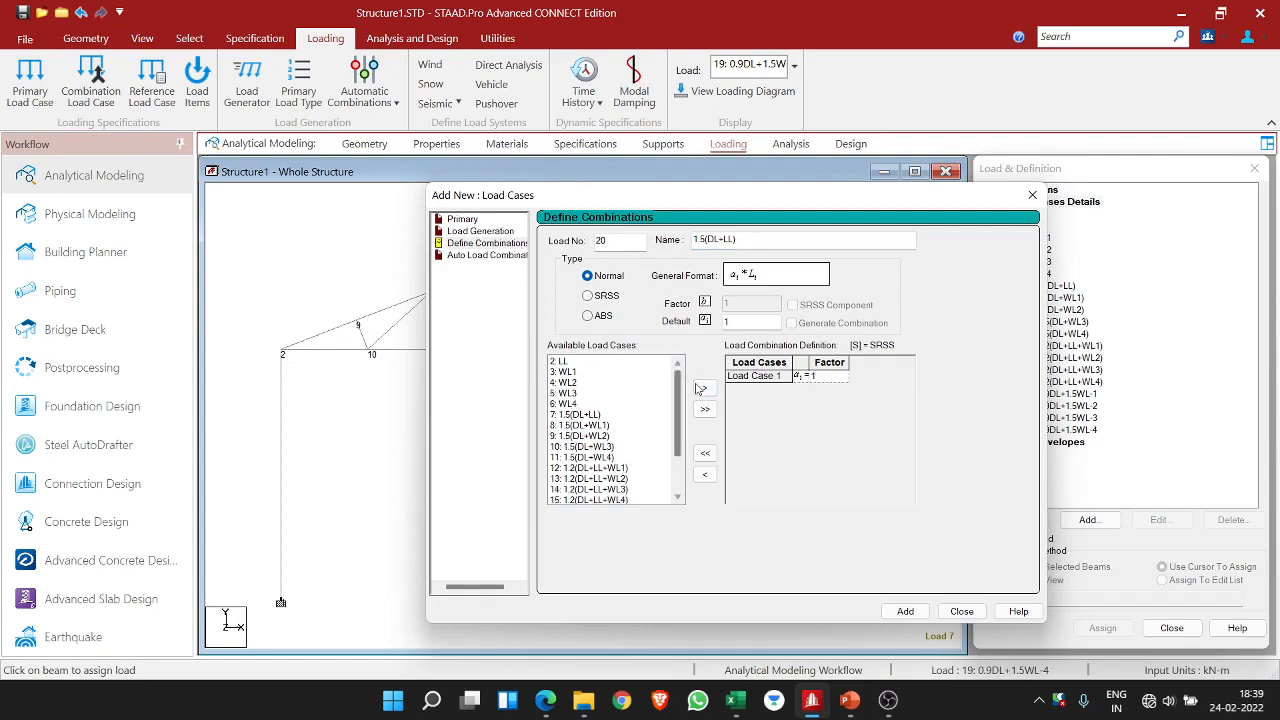
click(584, 362)
click(705, 387)
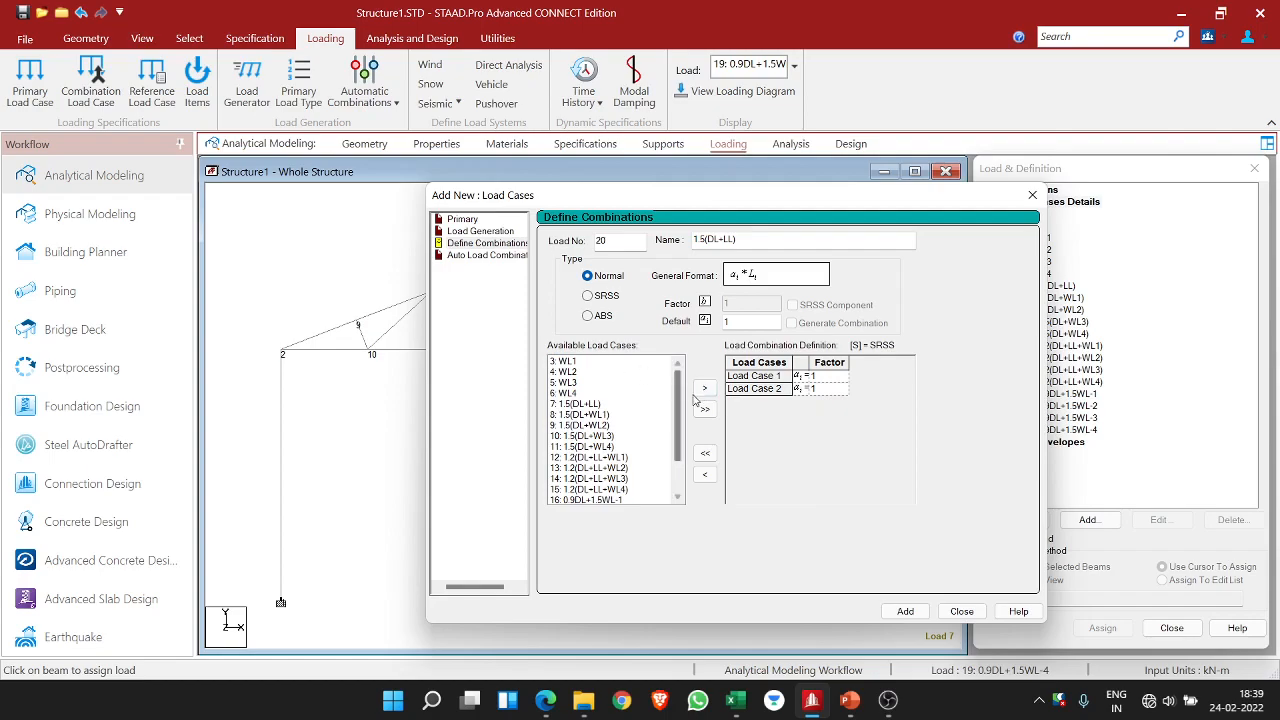
click(705, 454)
- Include load cases DL and LL with a factor of 1.5 each, add the combination, and close the load case dialog
click(612, 361)
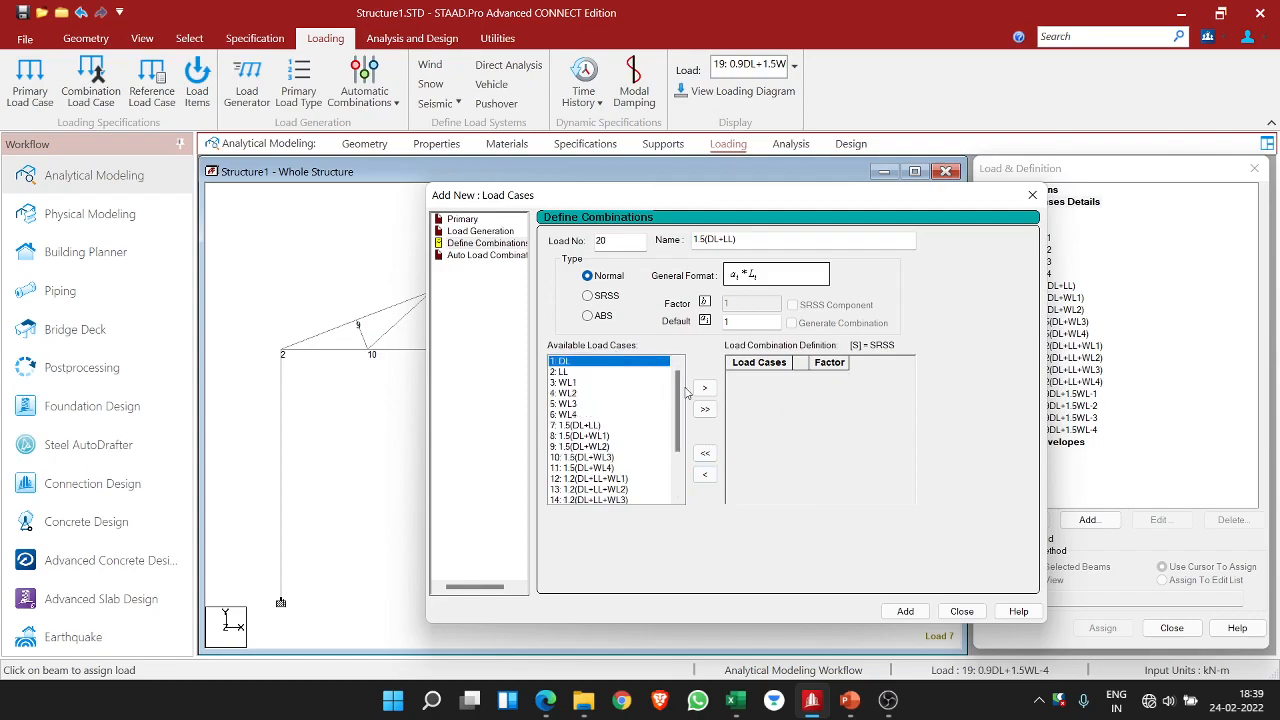
click(704, 391)
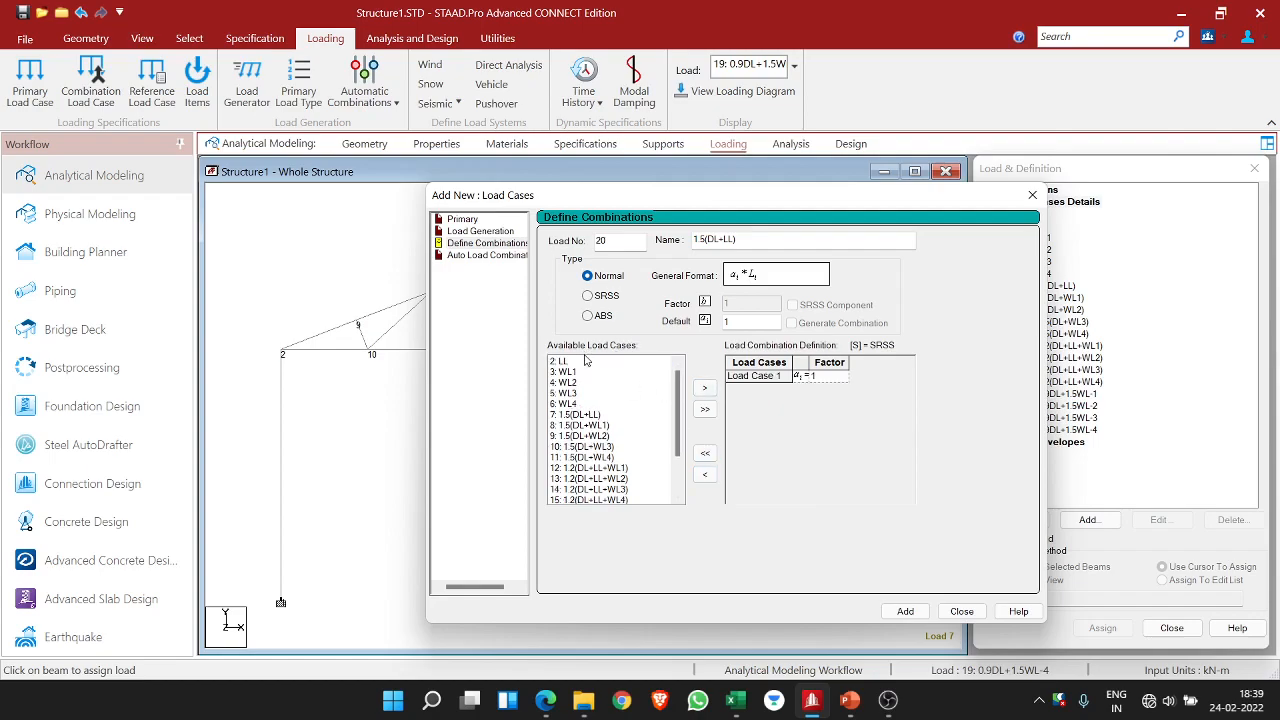
click(704, 392)
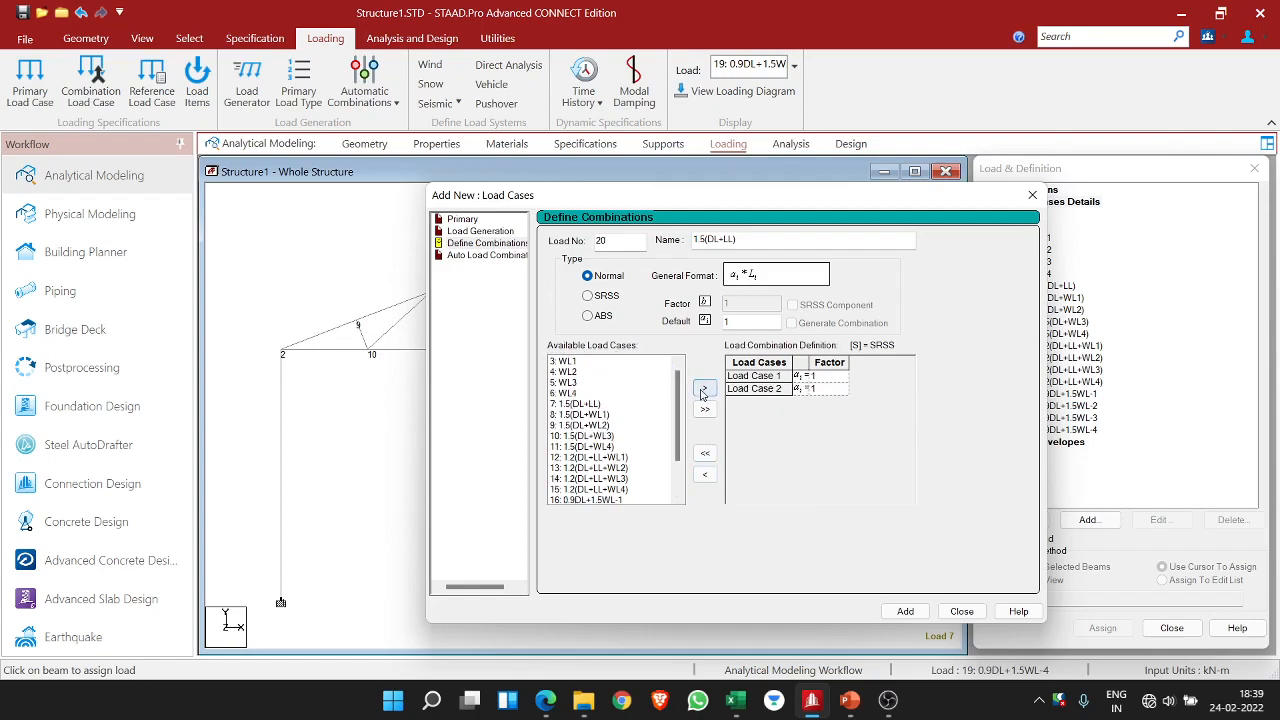
click(823, 378)
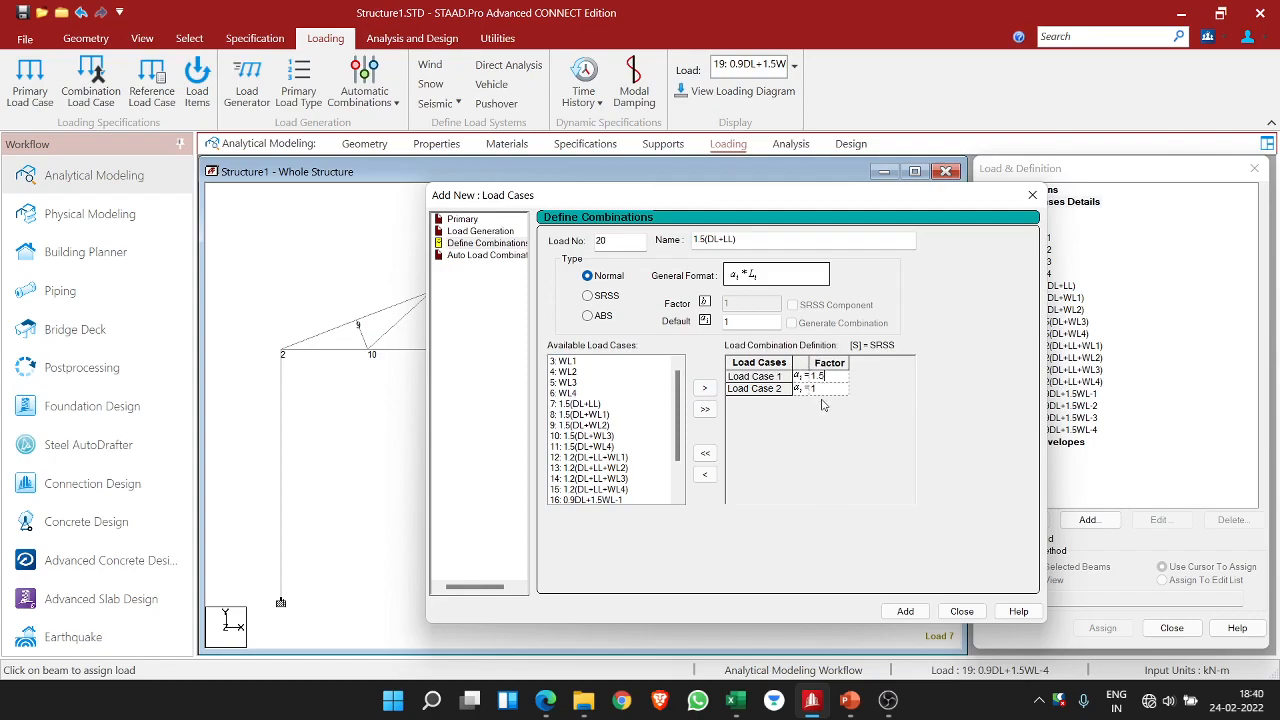
click(822, 389)
text(.5)
click(905, 611)
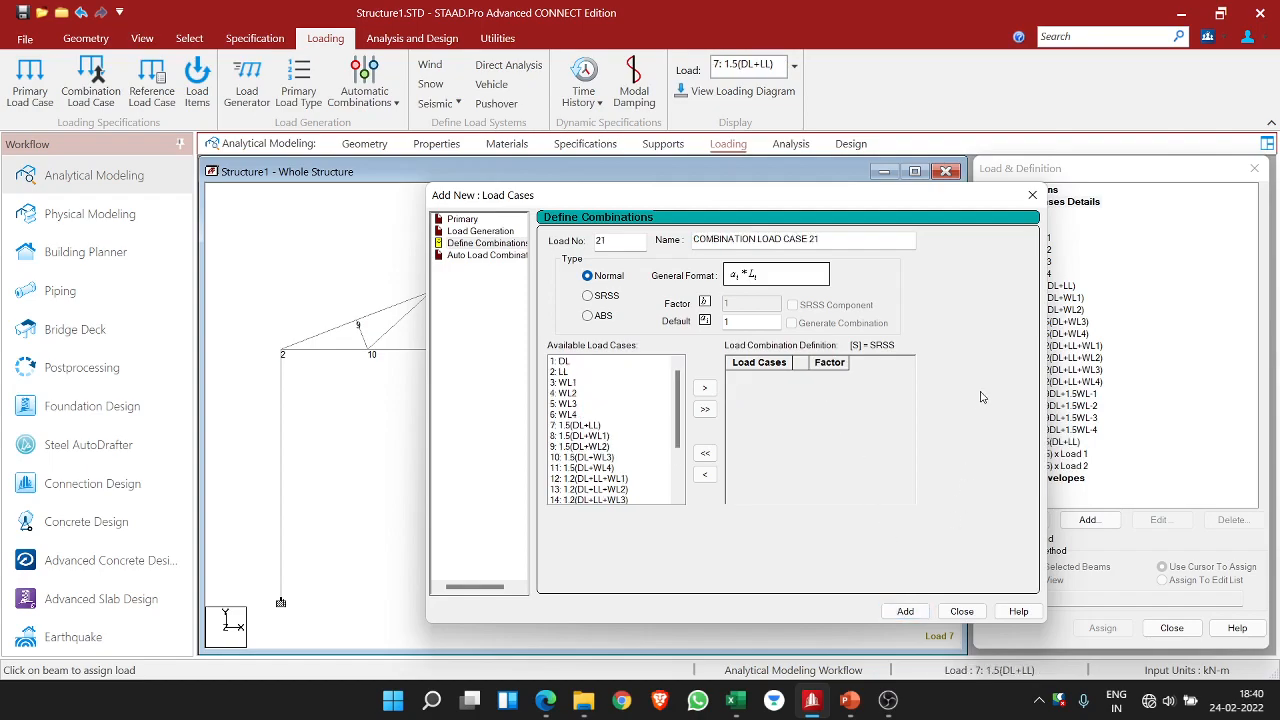
drag(995, 197, 785, 195)
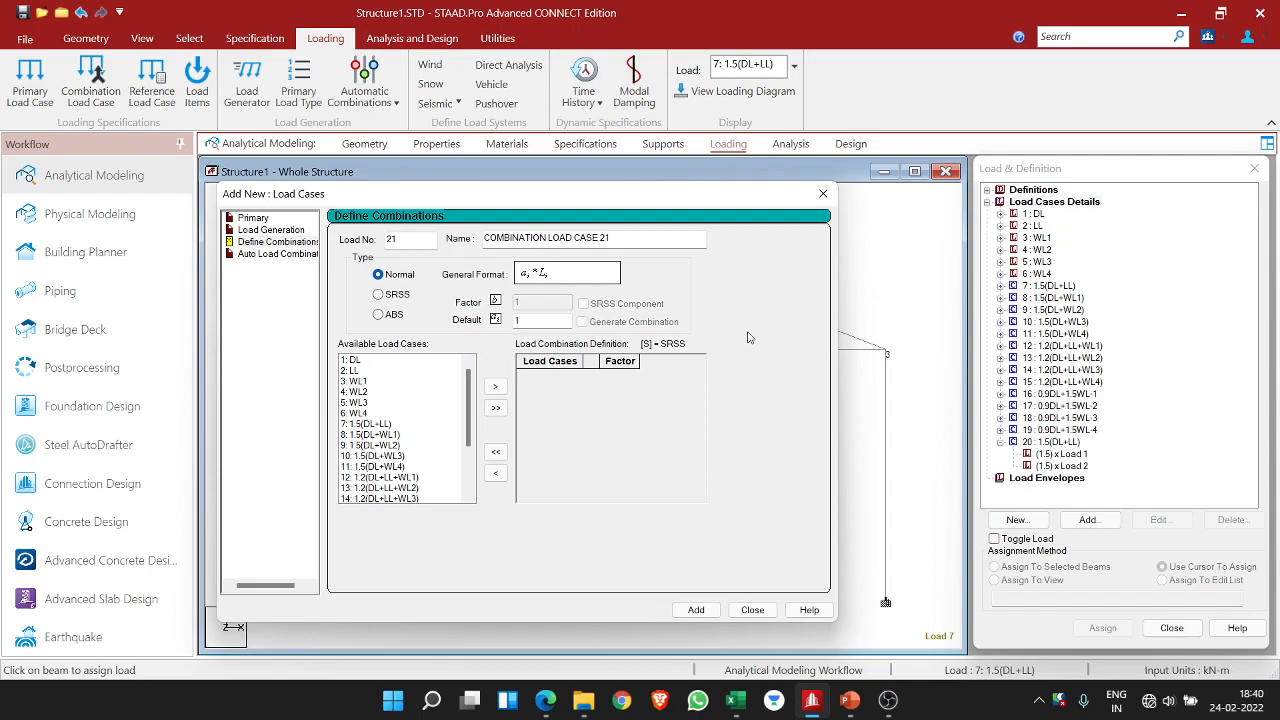
click(823, 192)
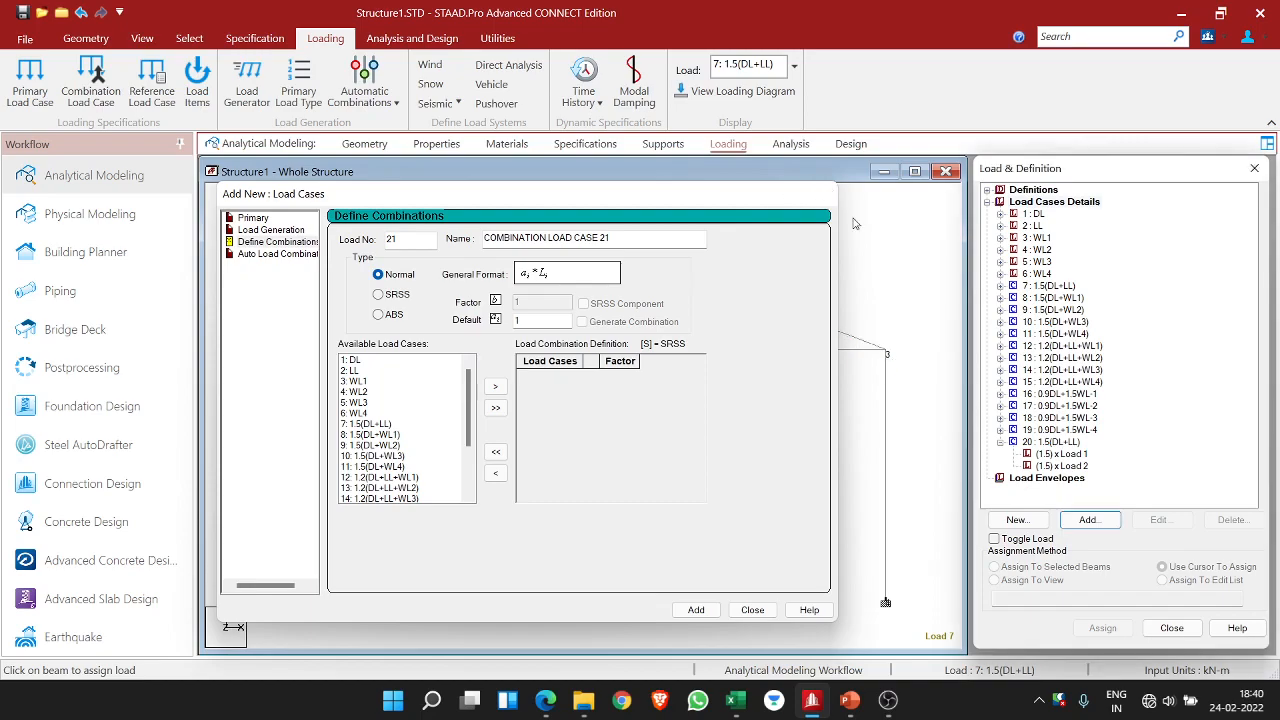
- Delete load combination 20: 1.5(DL+LL) from the load case list
click(1042, 443)
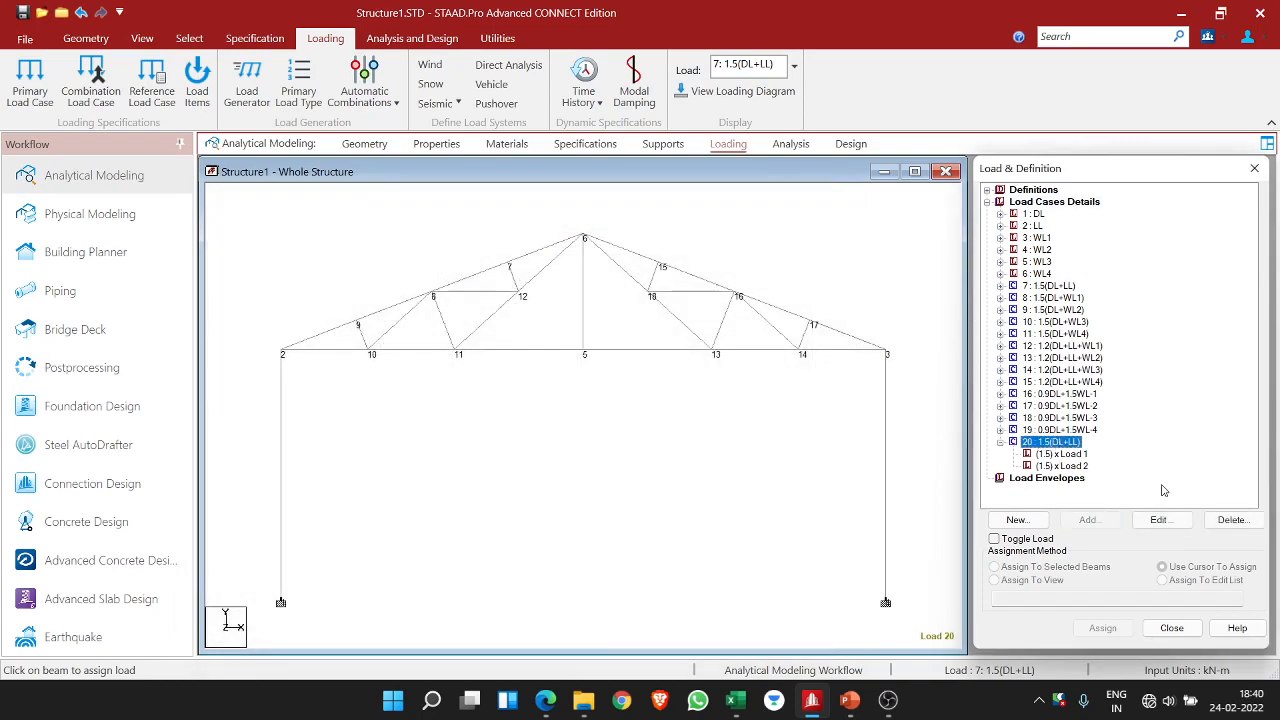
click(1231, 519)
click(1146, 455)
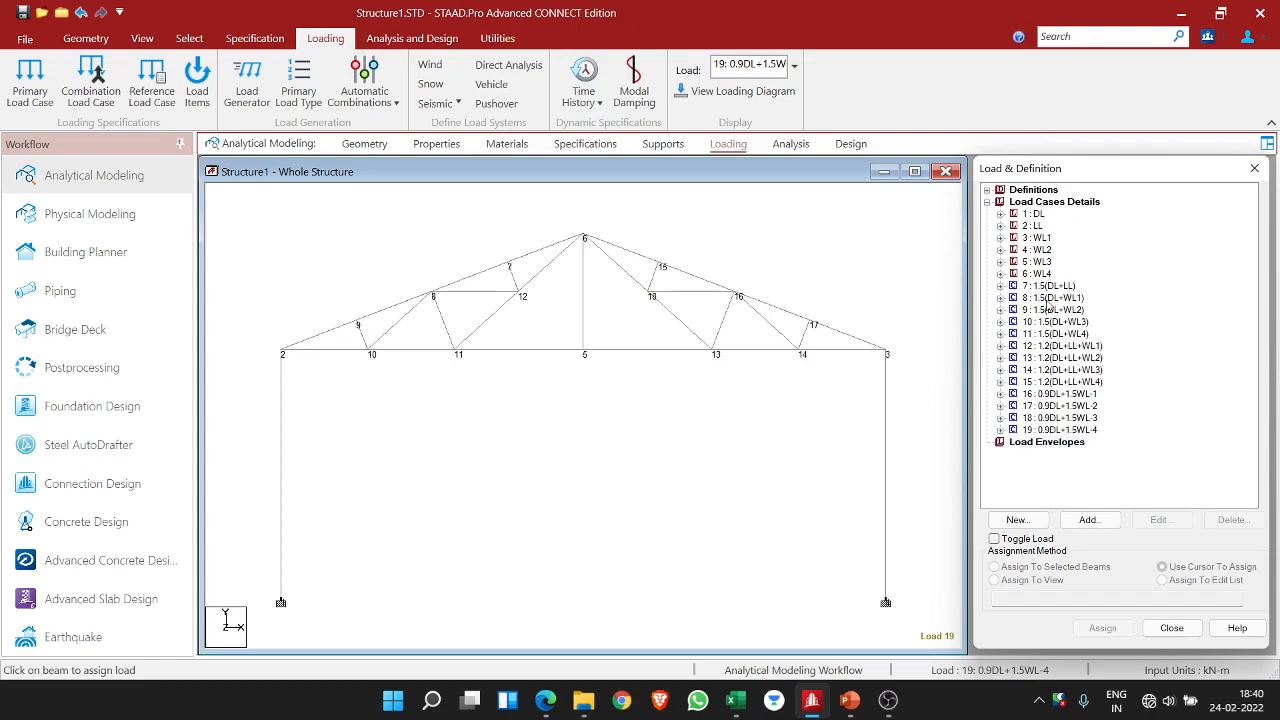
- Start defining a new load combination number 20 with the name 1.5(DL+WL1)
click(1045, 298)
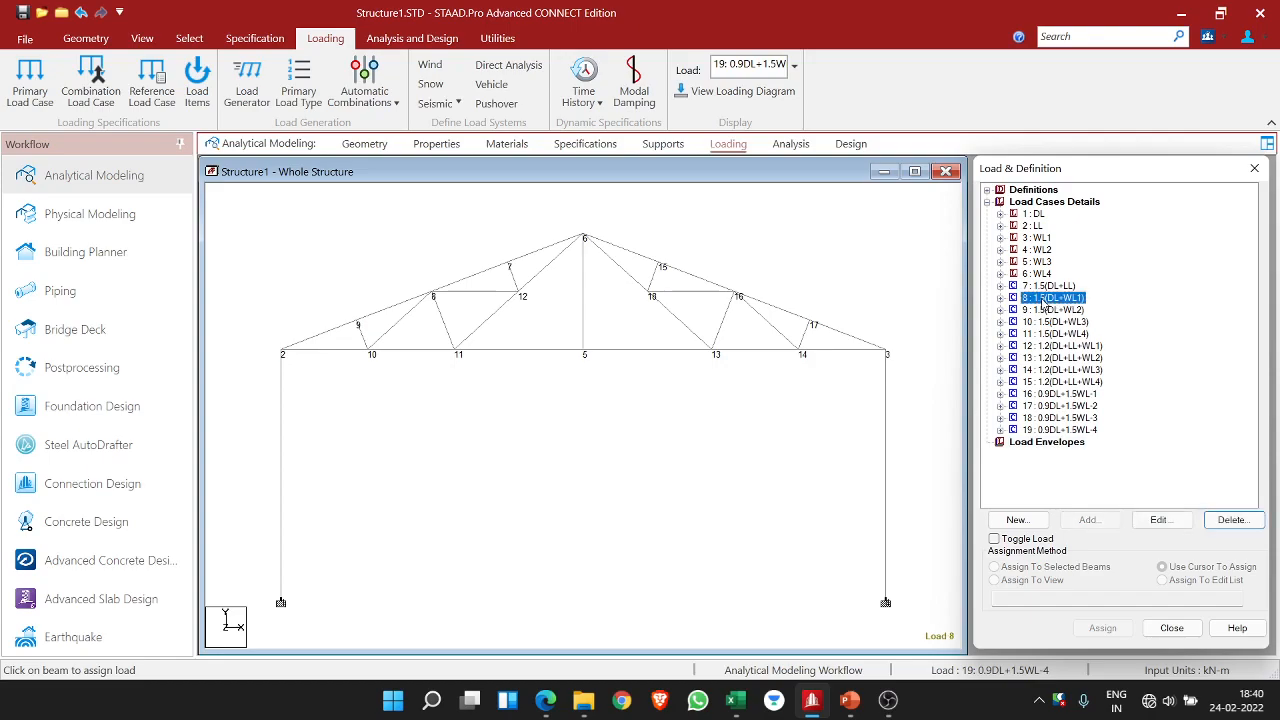
click(1057, 204)
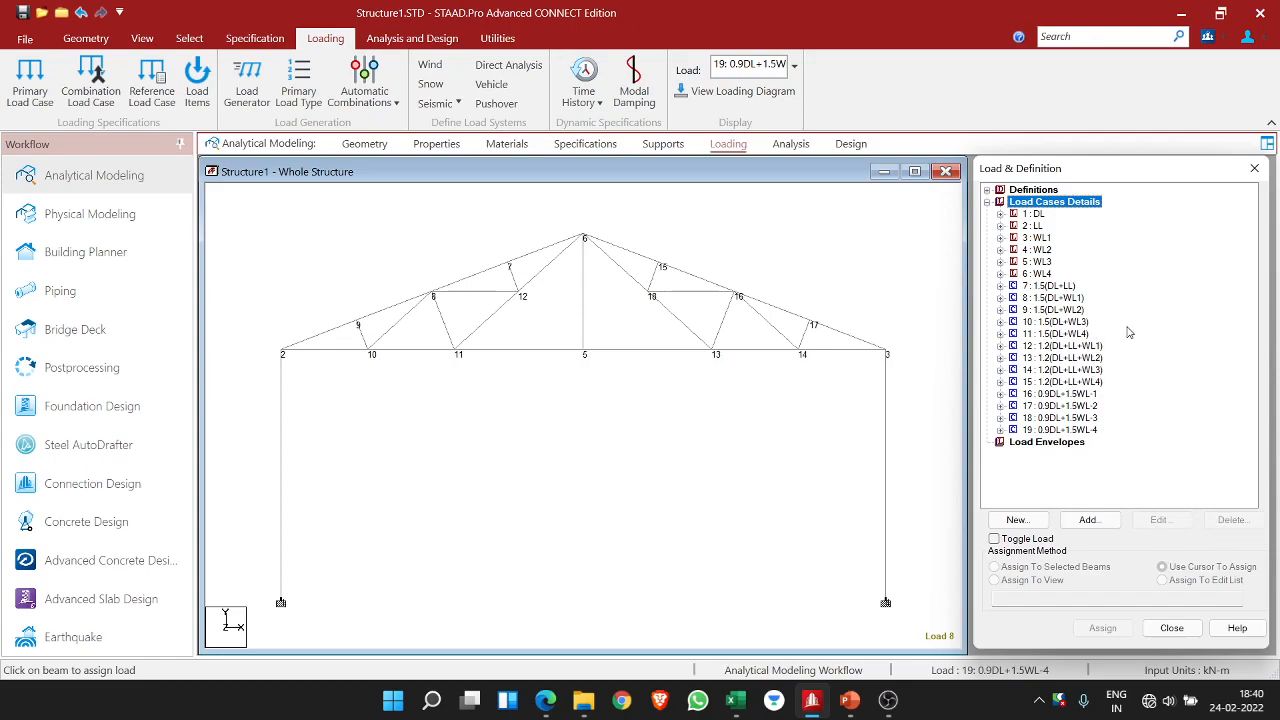
click(1088, 520)
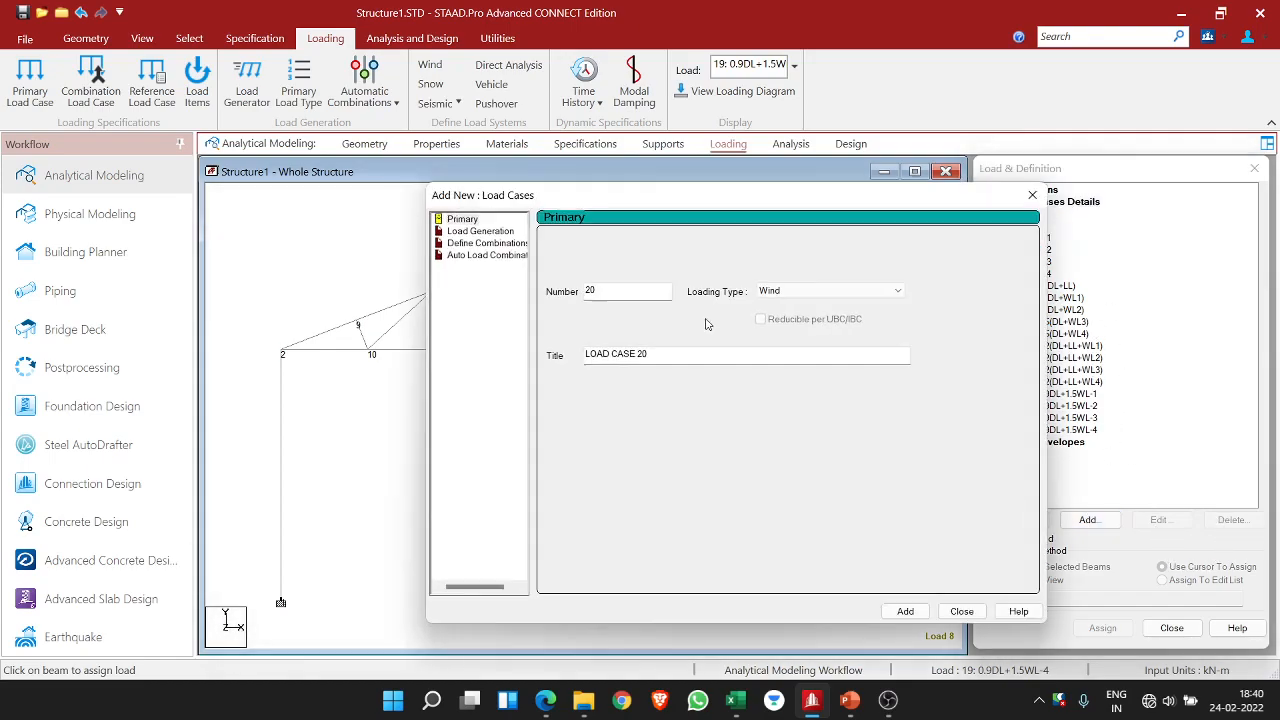
click(490, 244)
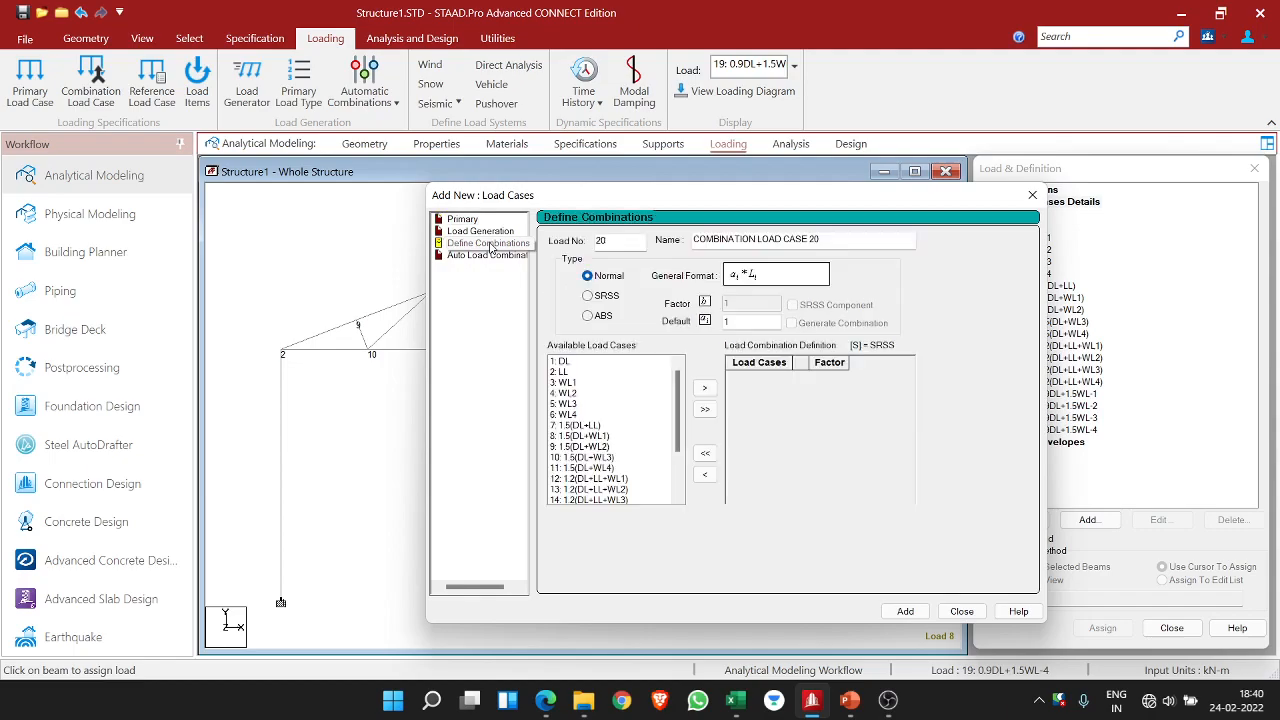
drag(847, 239, 497, 242)
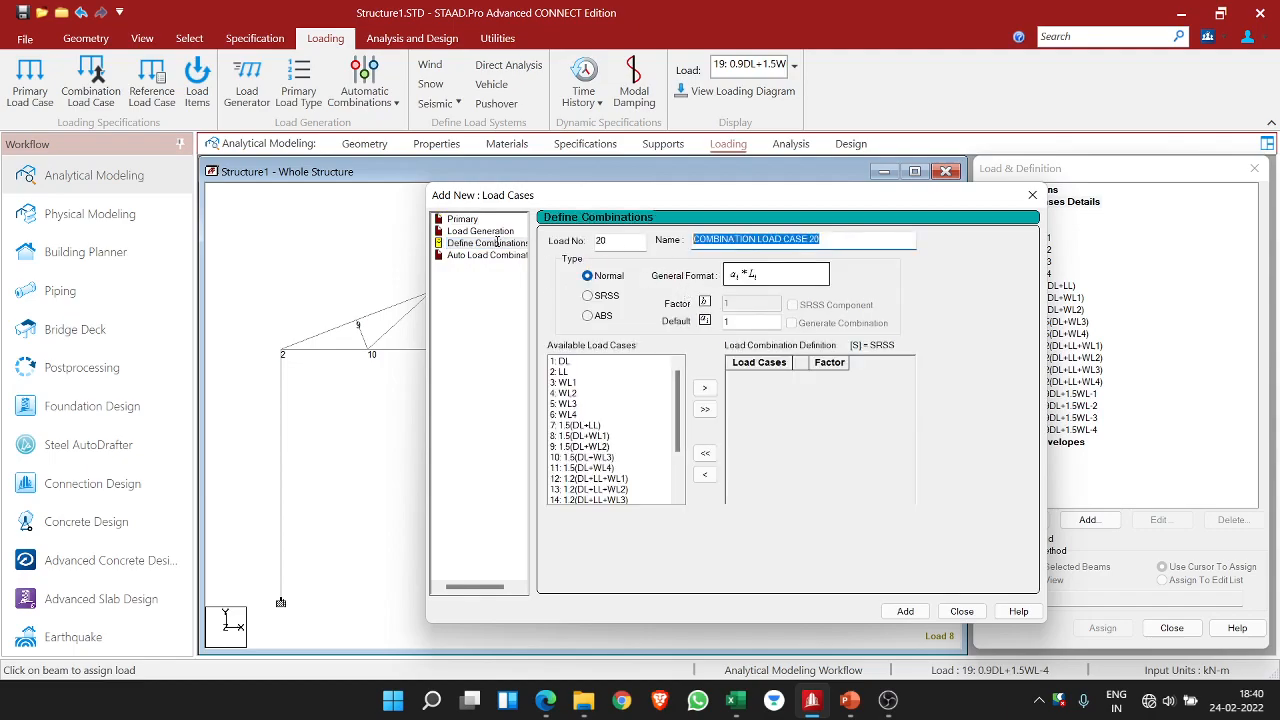
text(1.5(DL+WL1)
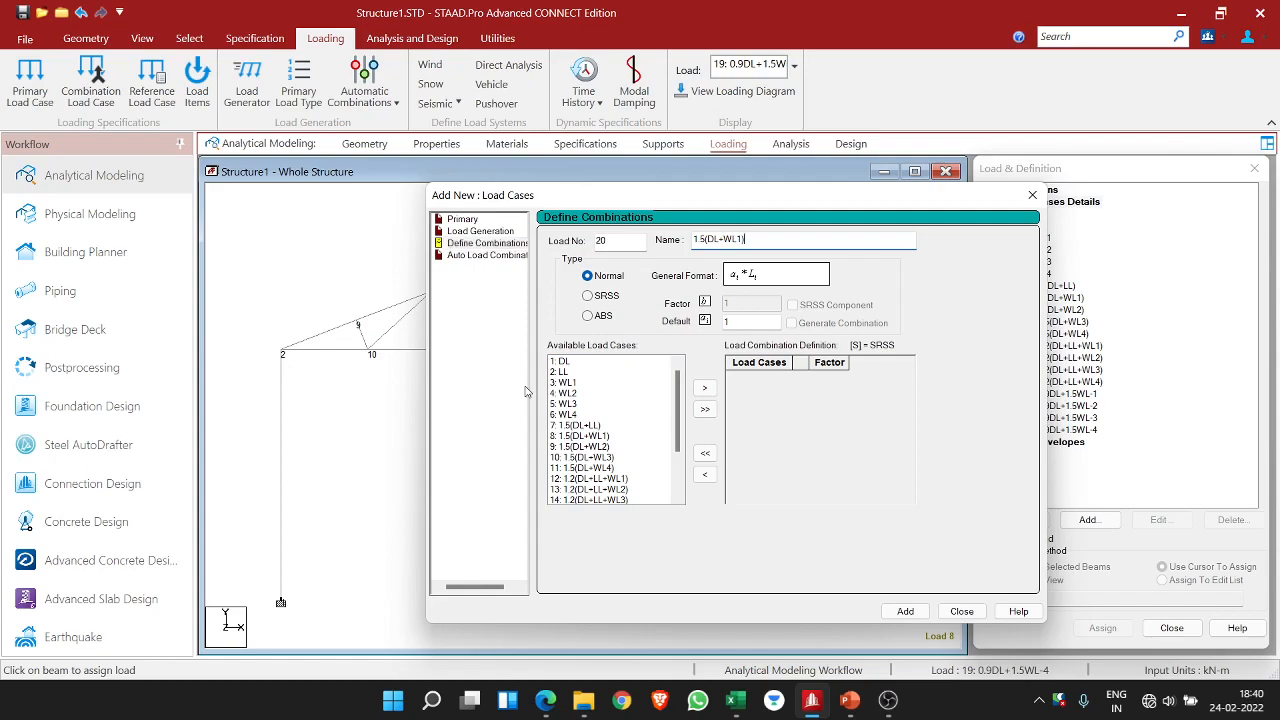
- Include load cases DL and WL1, set the default factor to 1.5, and add the combination
click(563, 364)
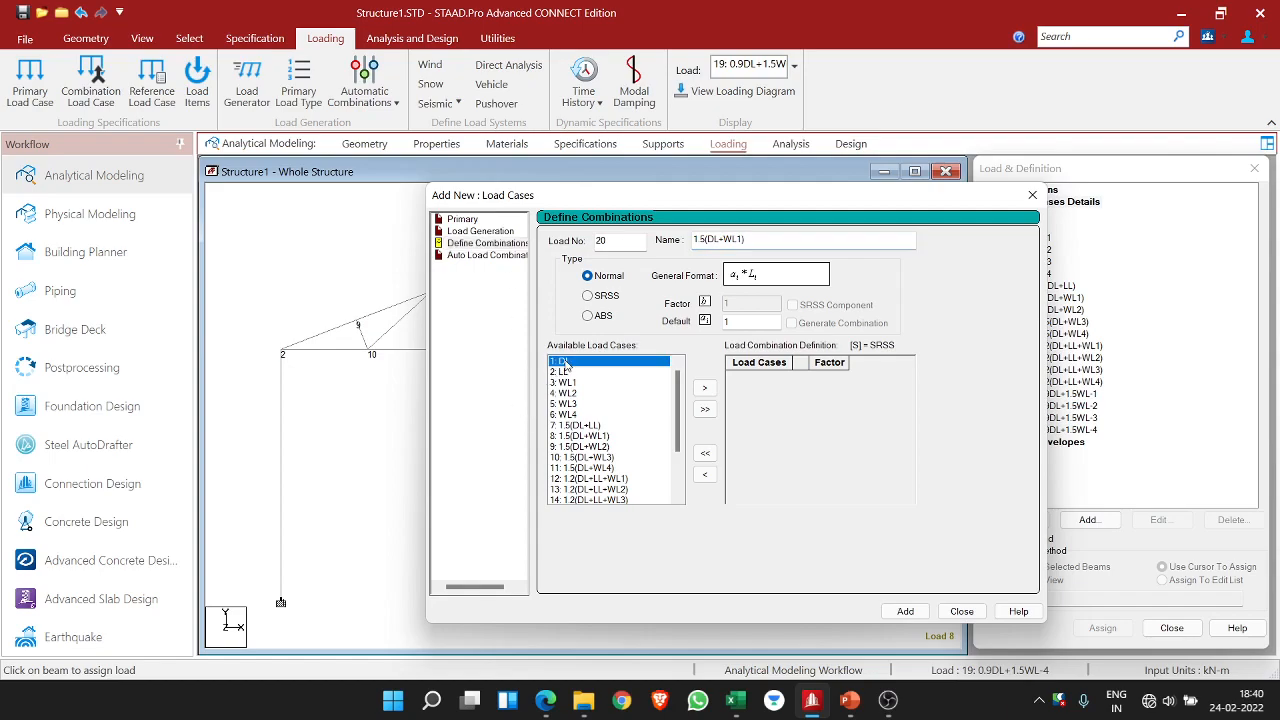
click(575, 384)
click(578, 362)
click(704, 388)
click(595, 372)
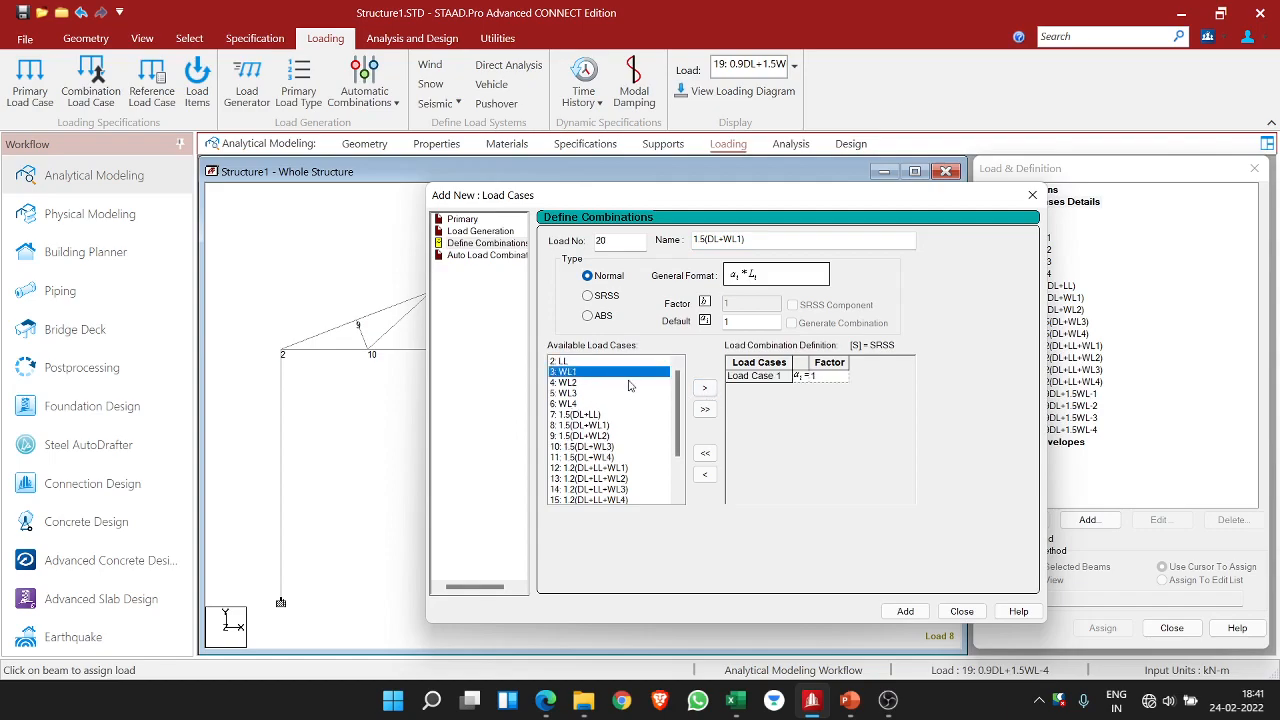
click(705, 389)
double_click(735, 321)
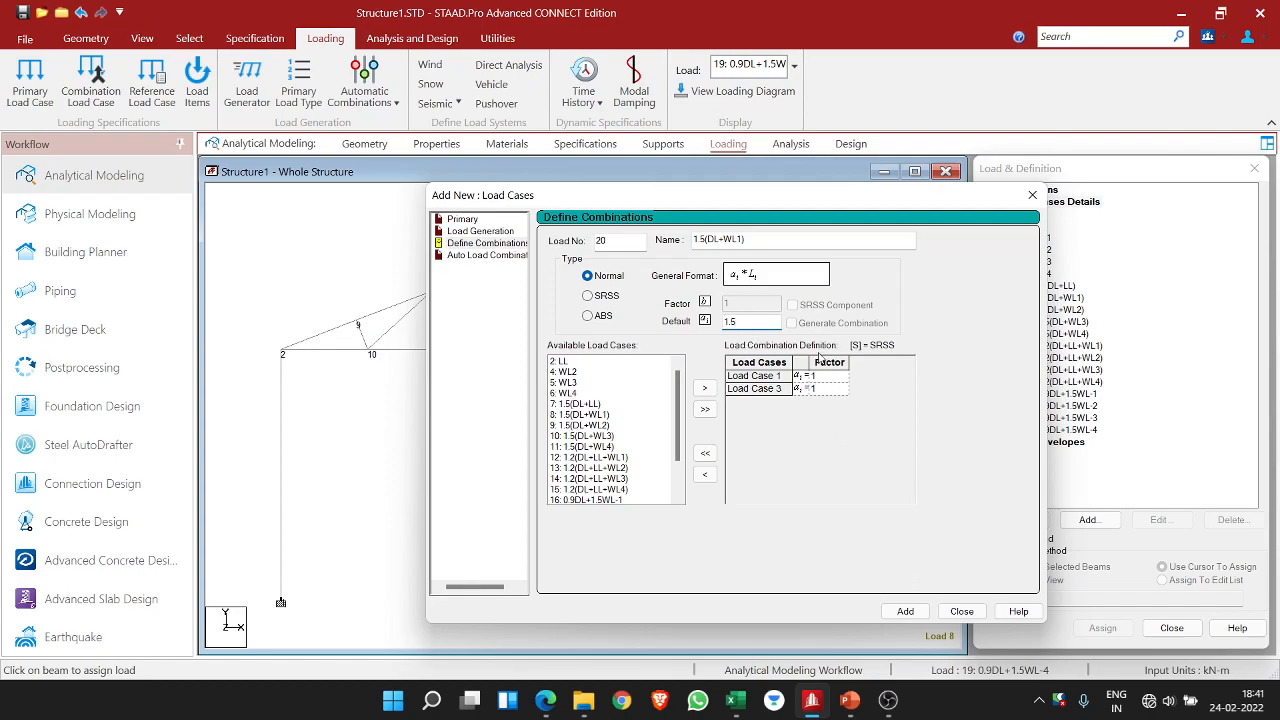
click(905, 609)
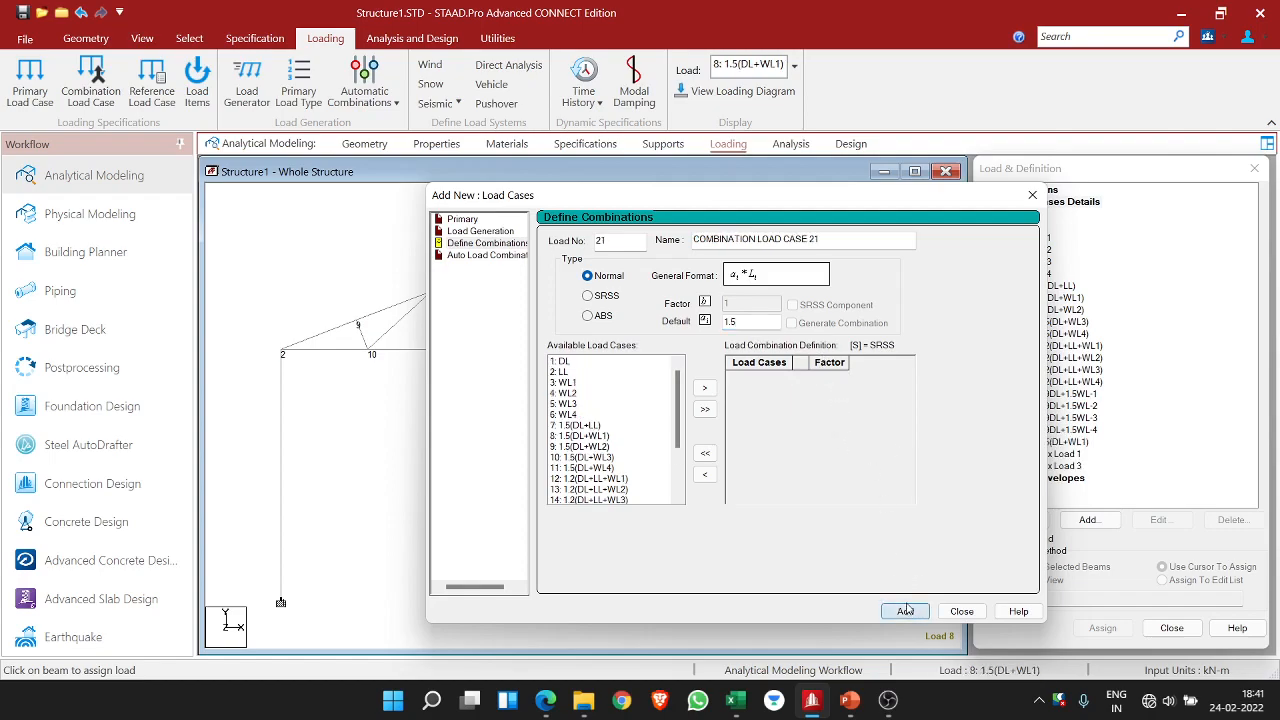
- Set the default factor back to 1, select combination 20 to check it, and close the add dialog
drag(741, 324, 700, 330)
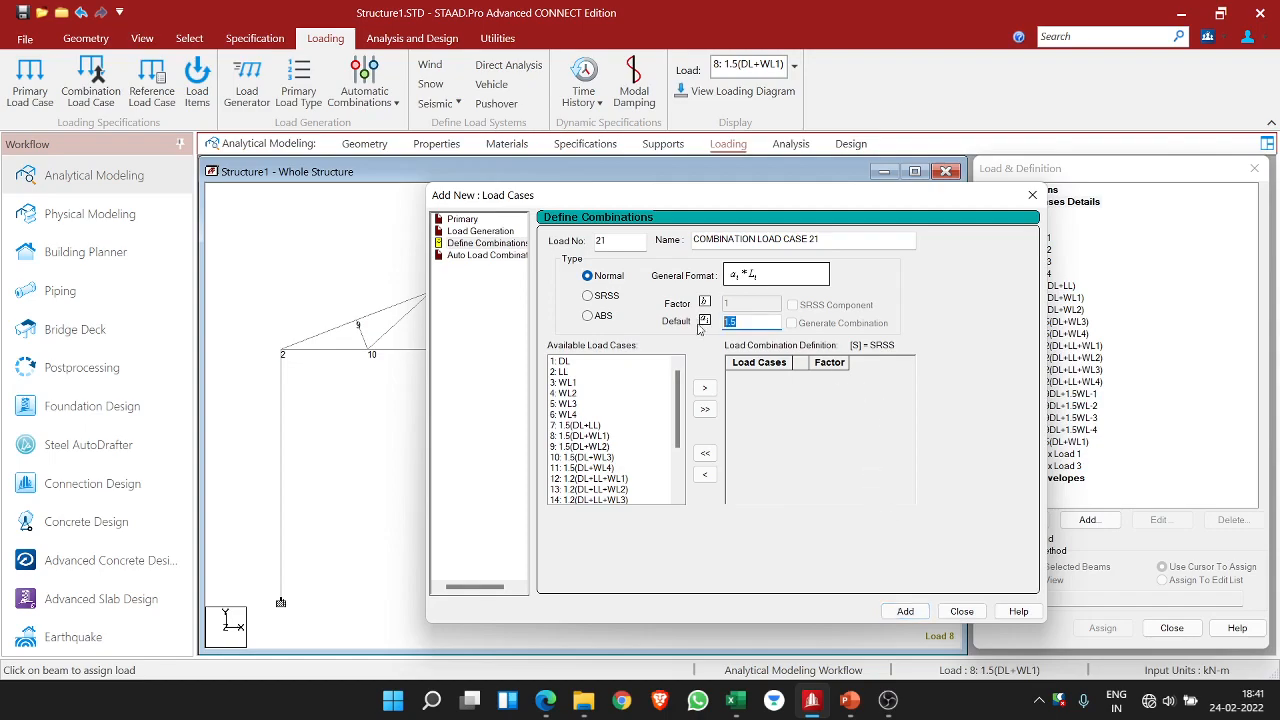
key(BackSpace)
drag(894, 191, 768, 187)
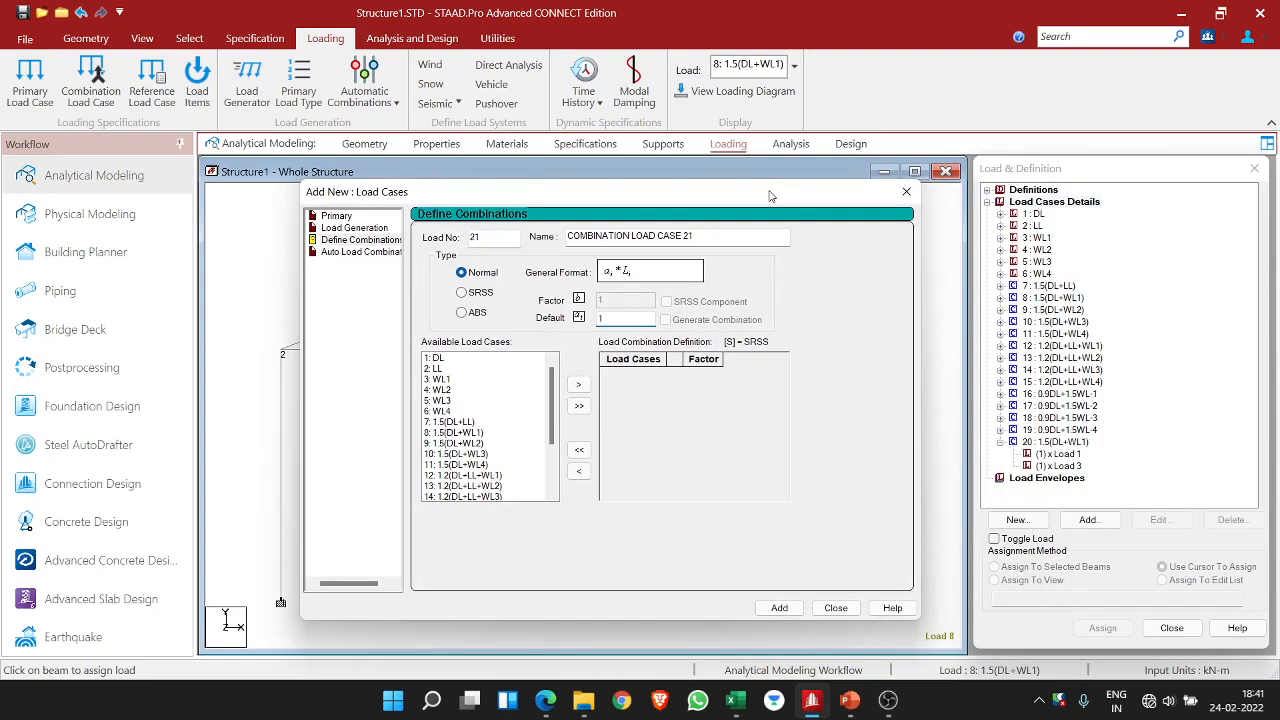
click(1045, 464)
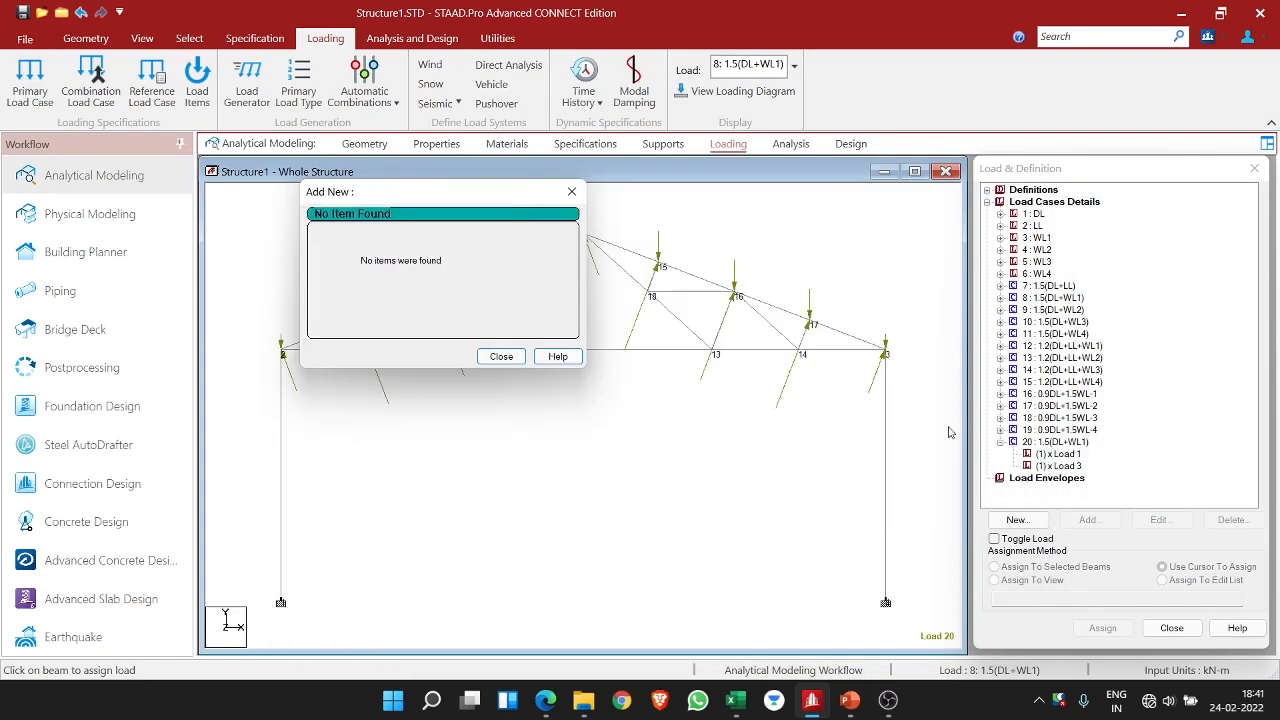
click(1054, 442)
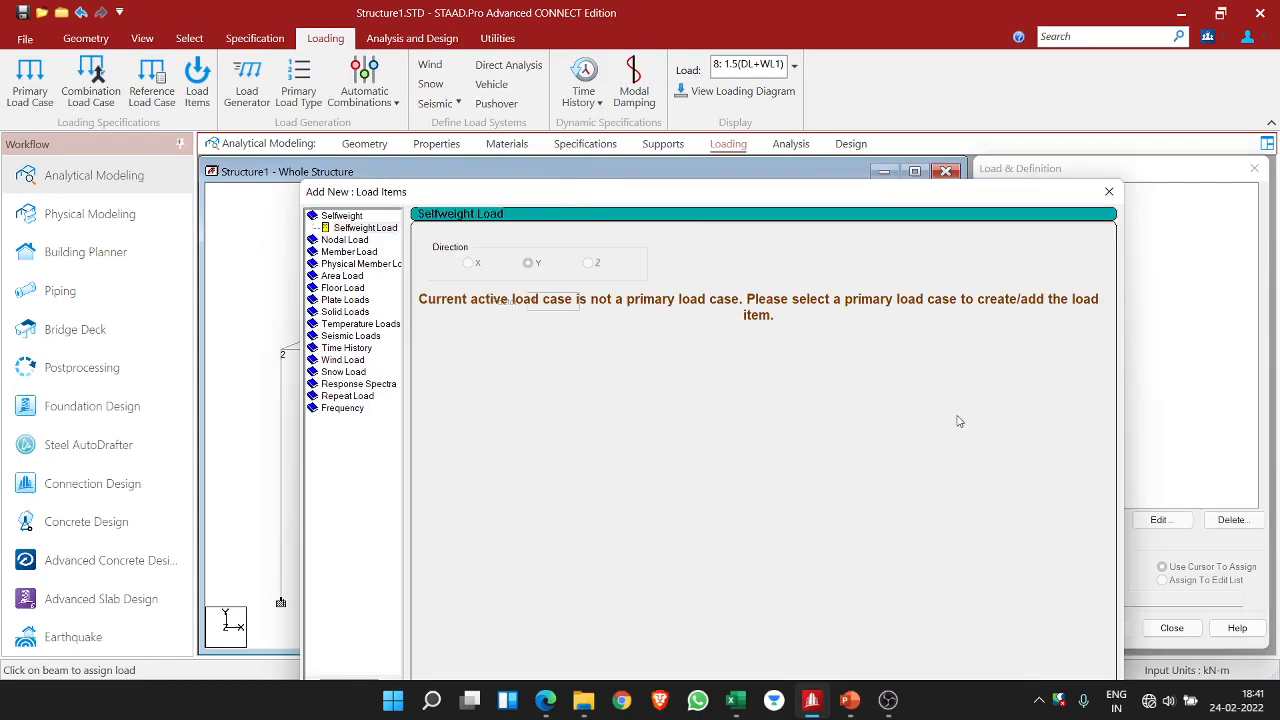
click(1107, 190)
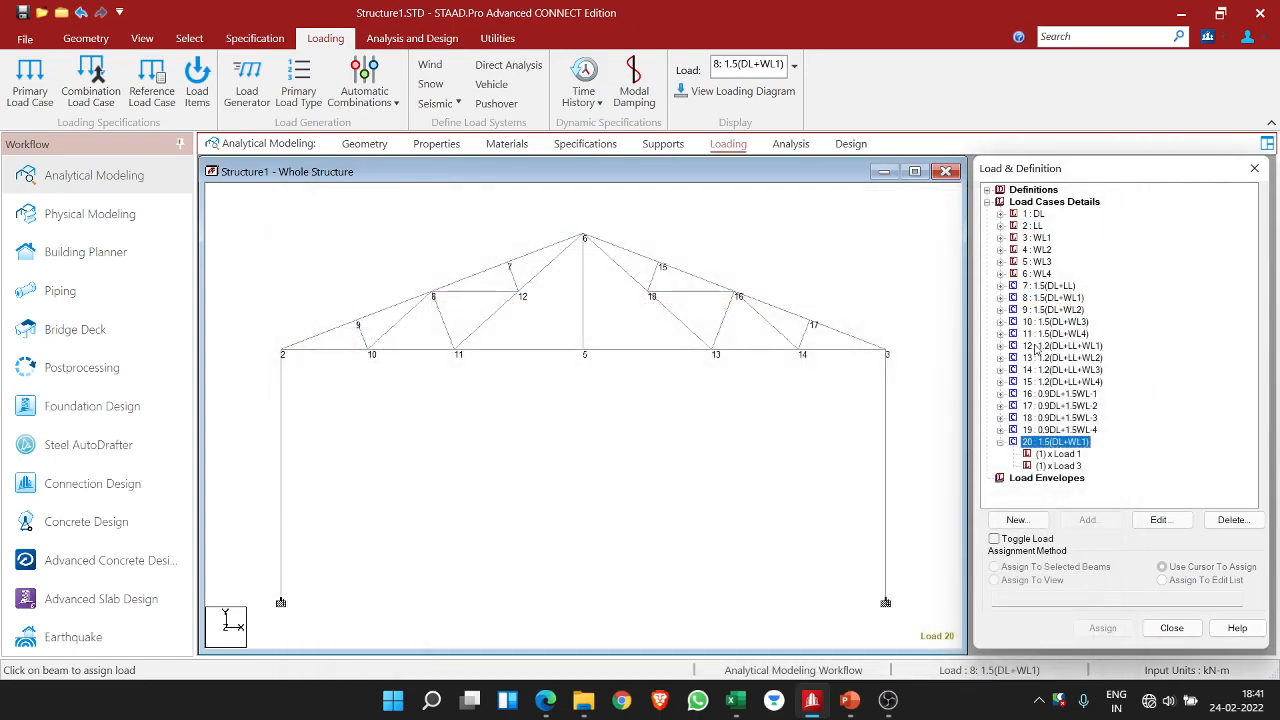
- Try a default factor of 1.5 for the existing combination 20: 1.5(DL+WL1), close its editor, and delete the combination
double_click(1050, 442)
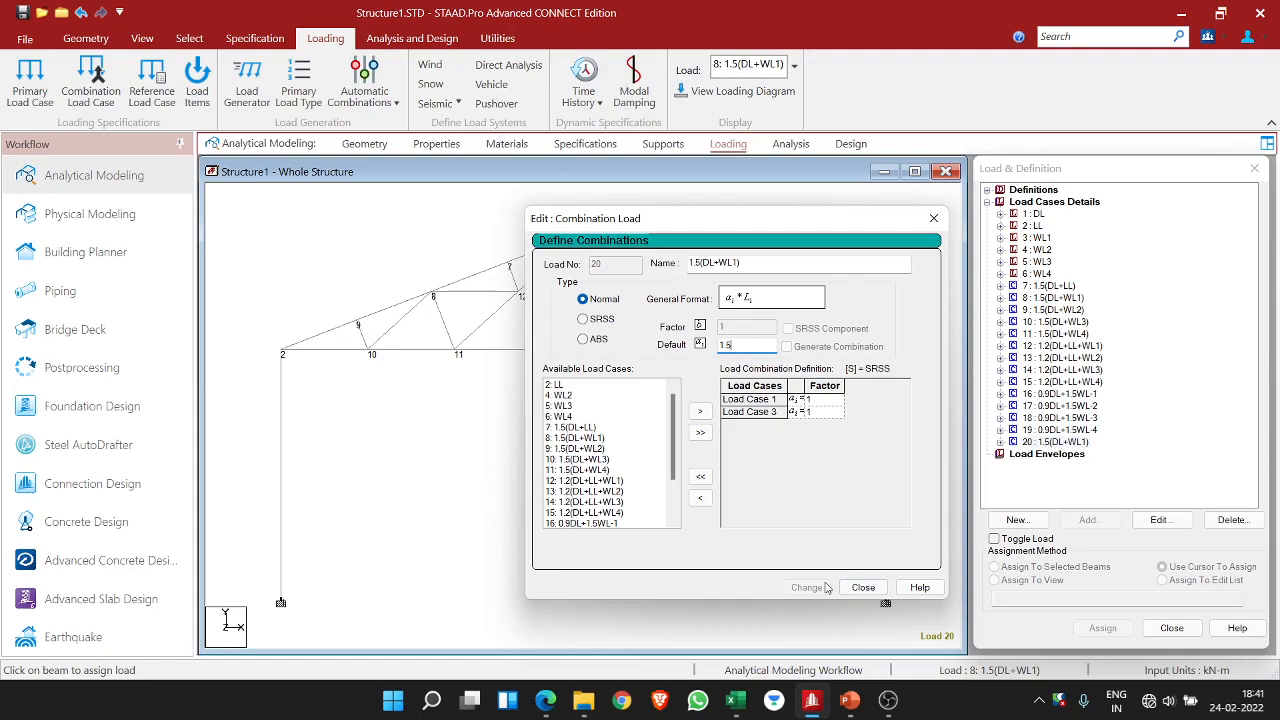
click(933, 218)
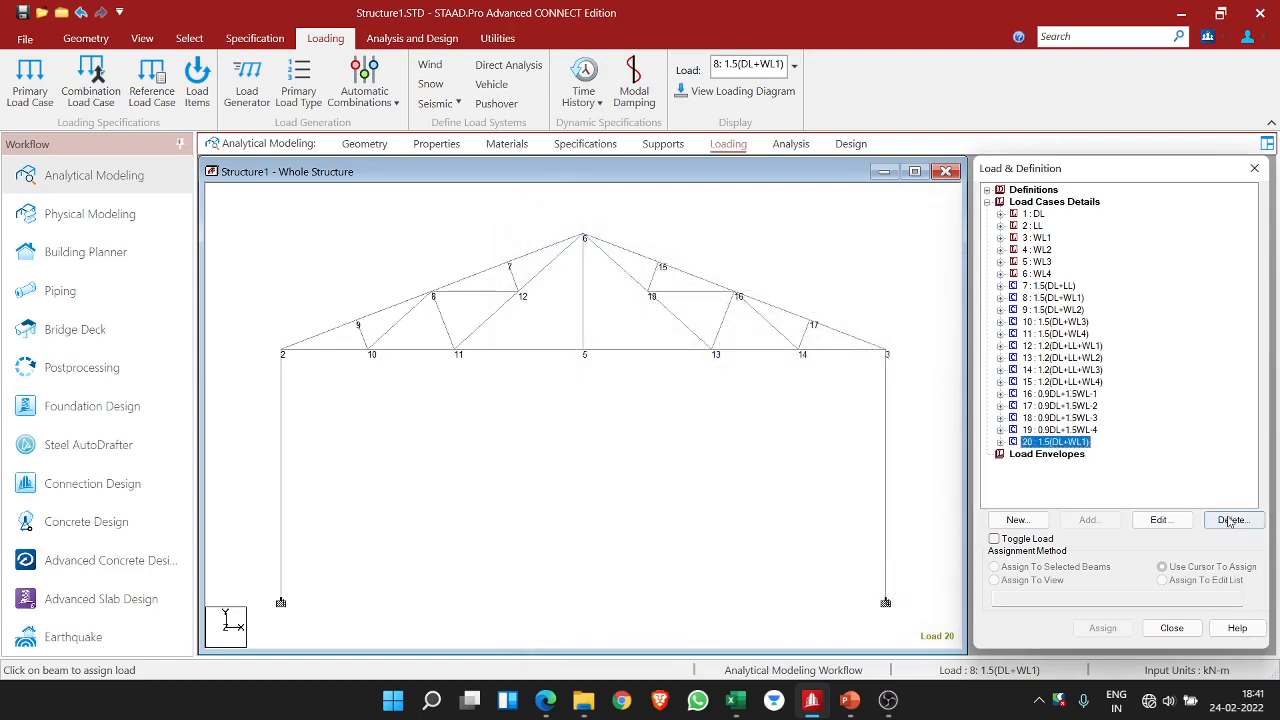
click(1230, 520)
click(1137, 450)
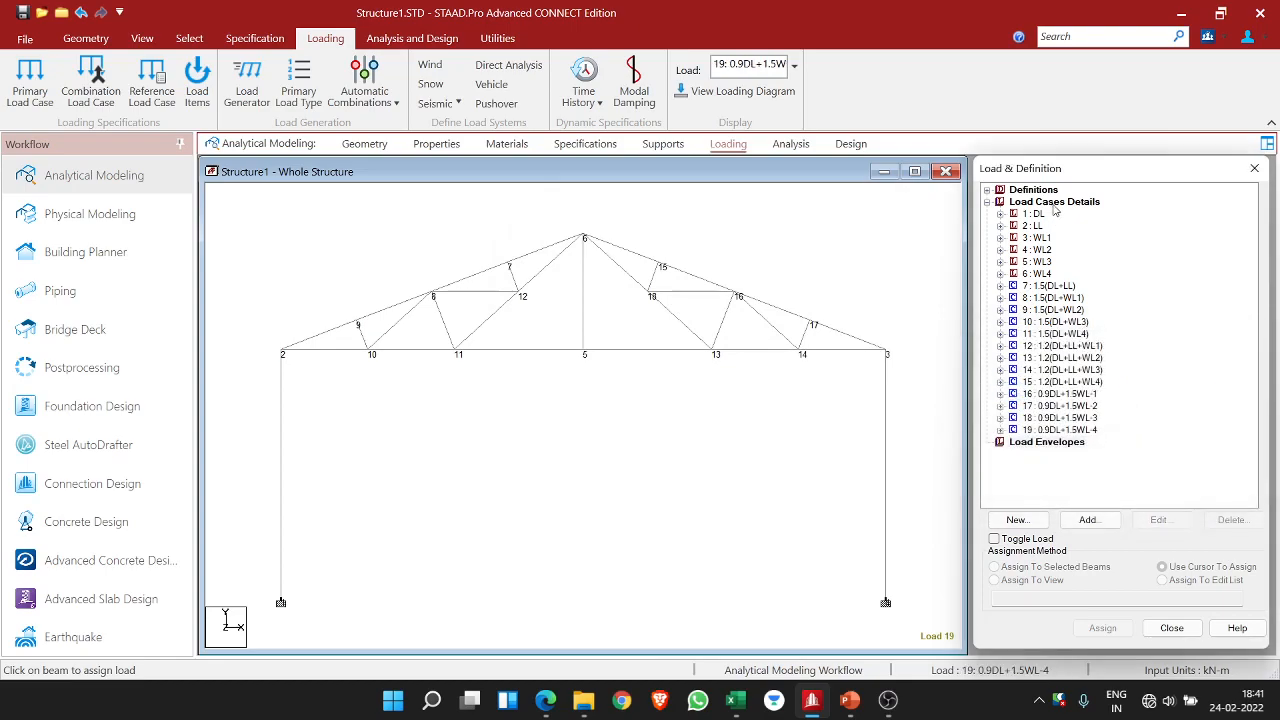
- Start a new combination under Load Cases Details, numbered 20 and named 1.5(DL+WL1)
click(1052, 203)
click(921, 428)
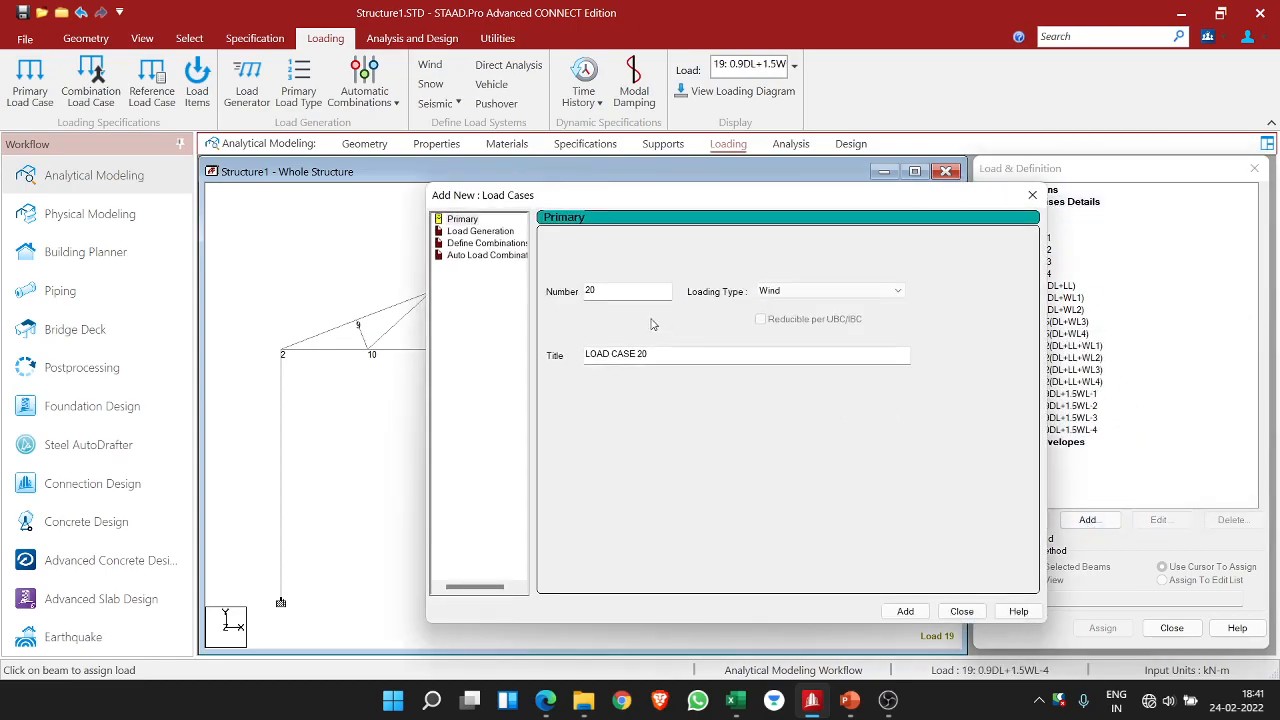
click(494, 247)
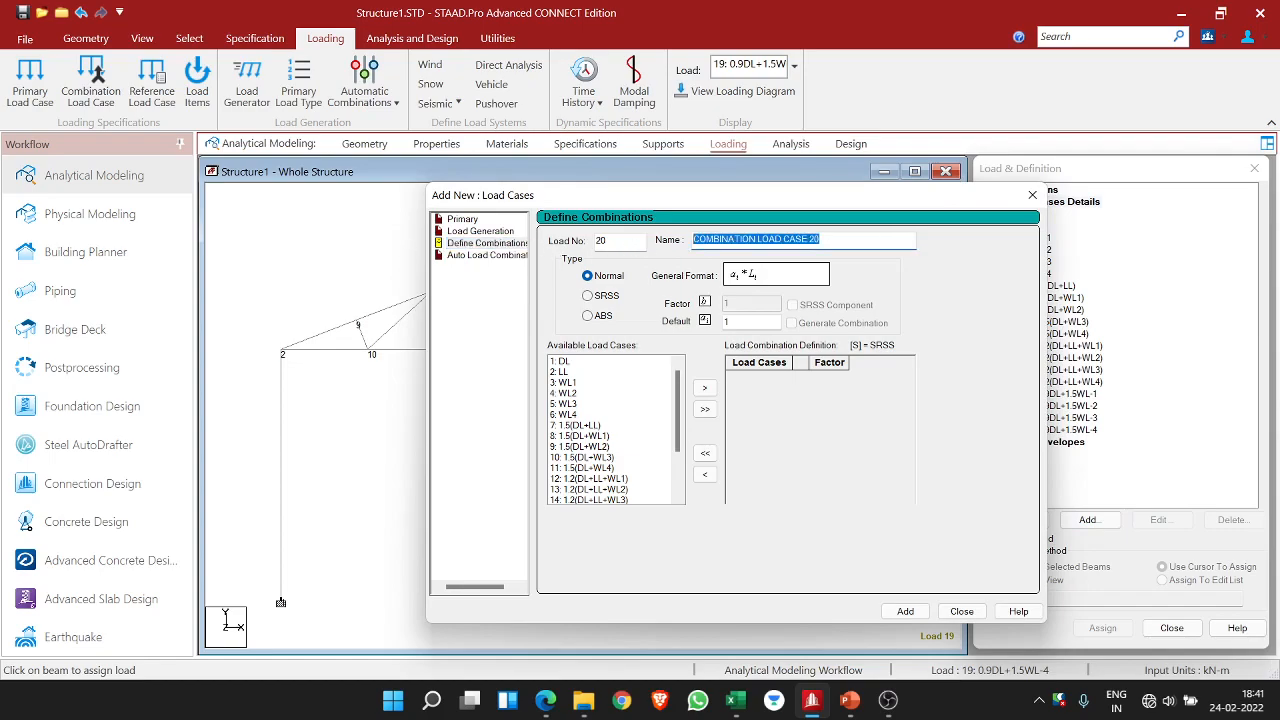
text(1.5(DL+WL1)
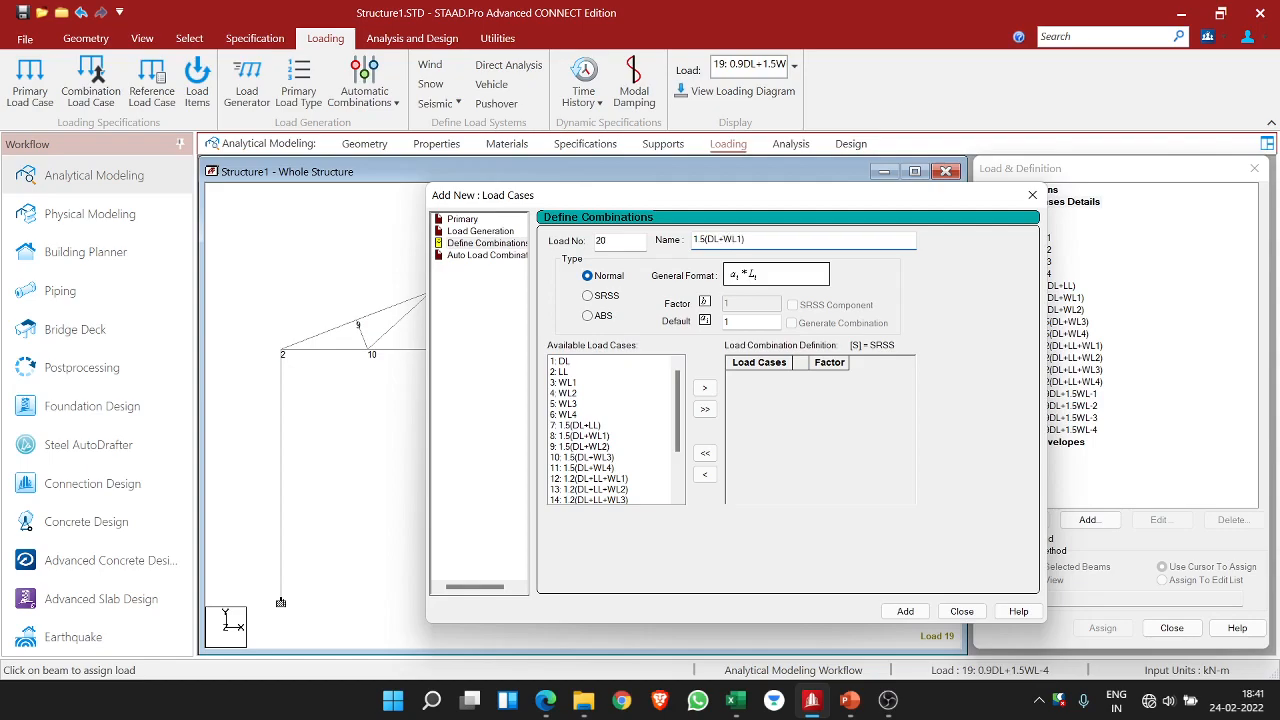
- Include load cases DL and WL1 with their individual factors set to 1.5, add the combination, and close the dialog
click(558, 361)
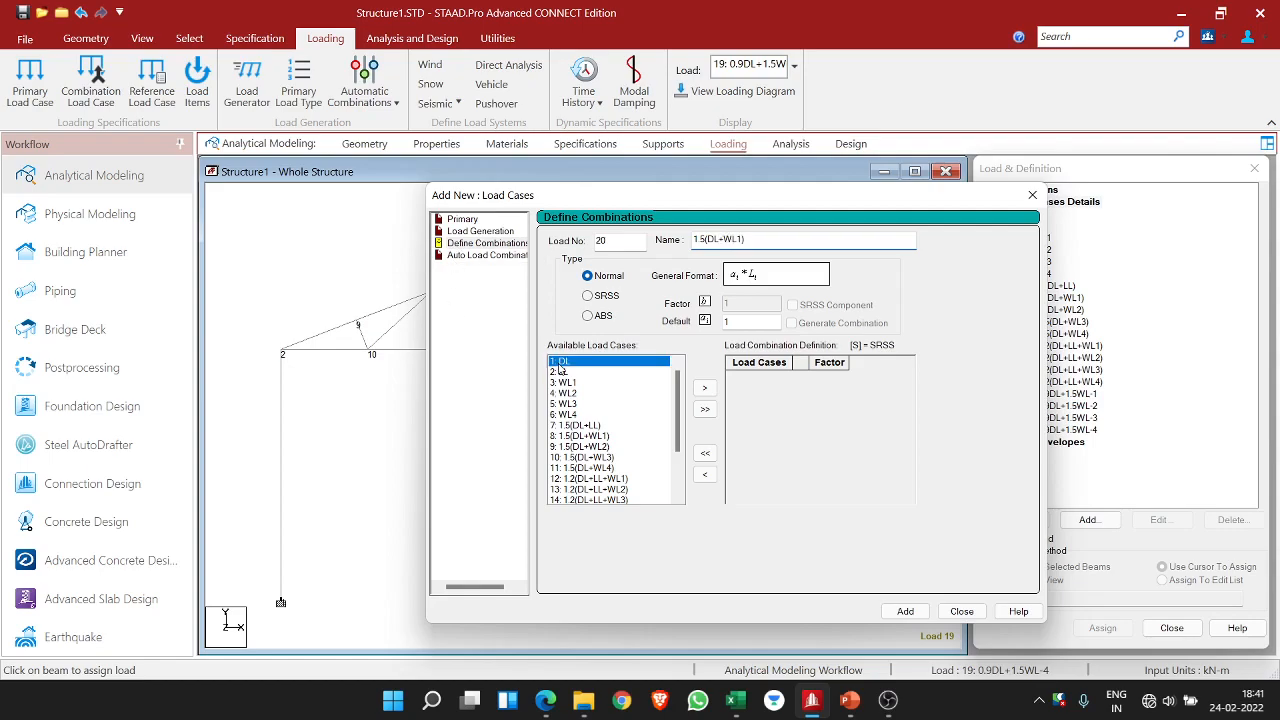
click(704, 388)
click(563, 371)
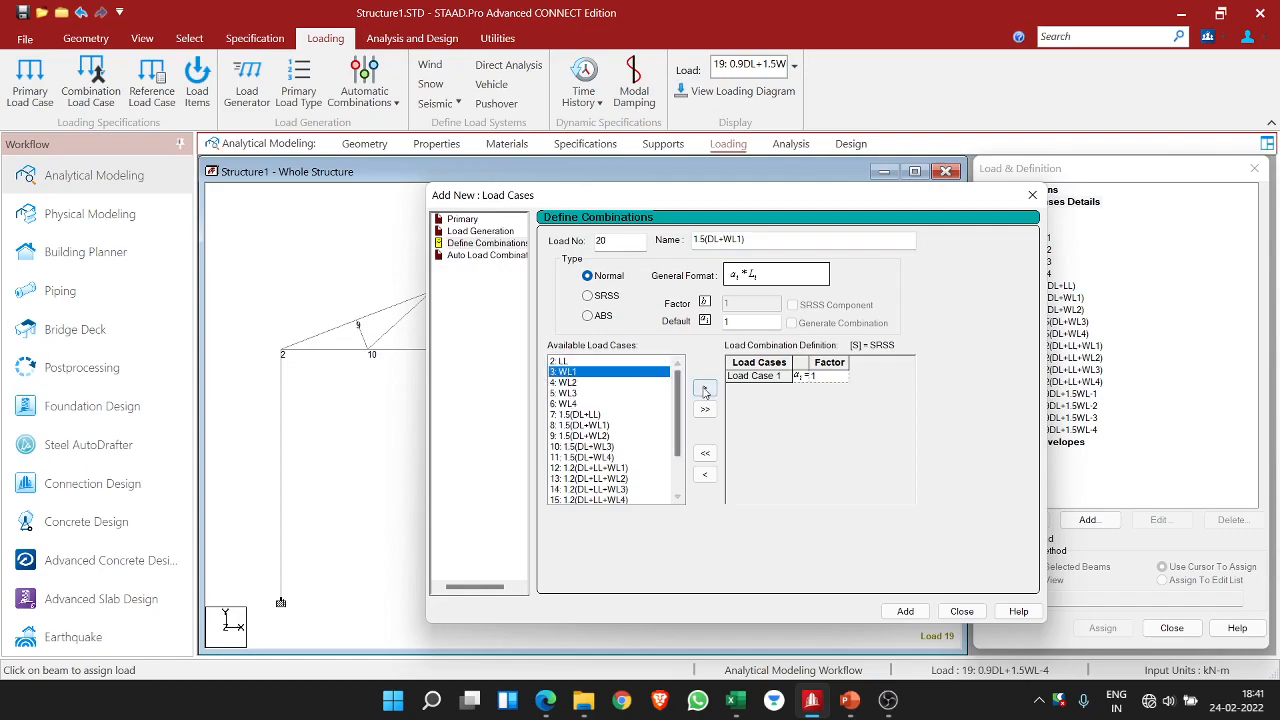
click(704, 388)
click(745, 322)
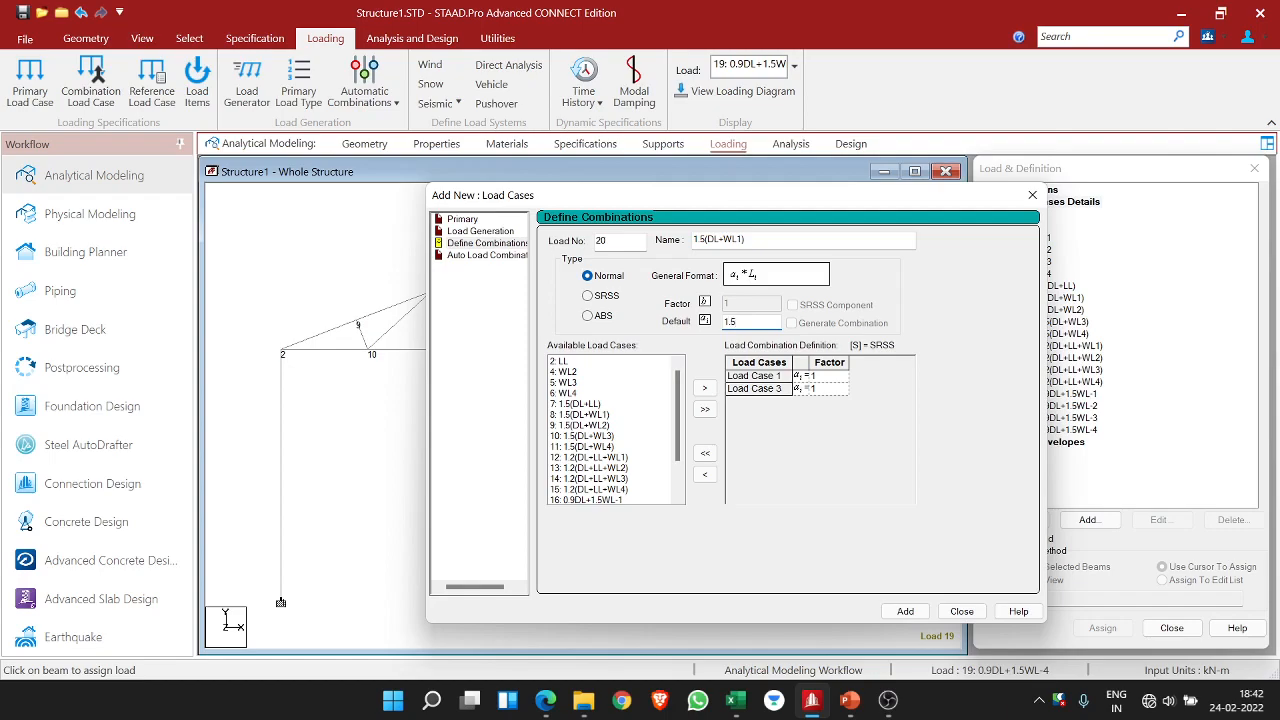
click(822, 379)
click(826, 390)
click(819, 390)
text(.5)
click(905, 611)
click(961, 611)
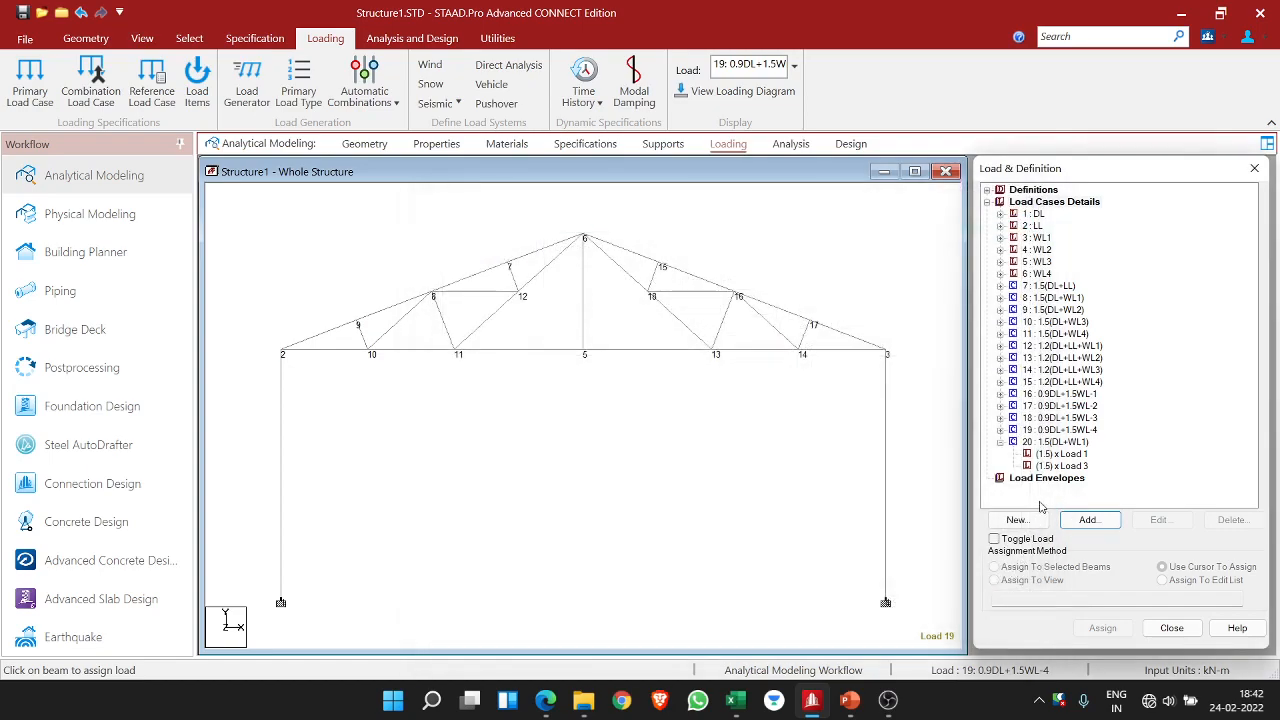
- Save the modified structure and open its command file in the STAAD editor
click(1058, 442)
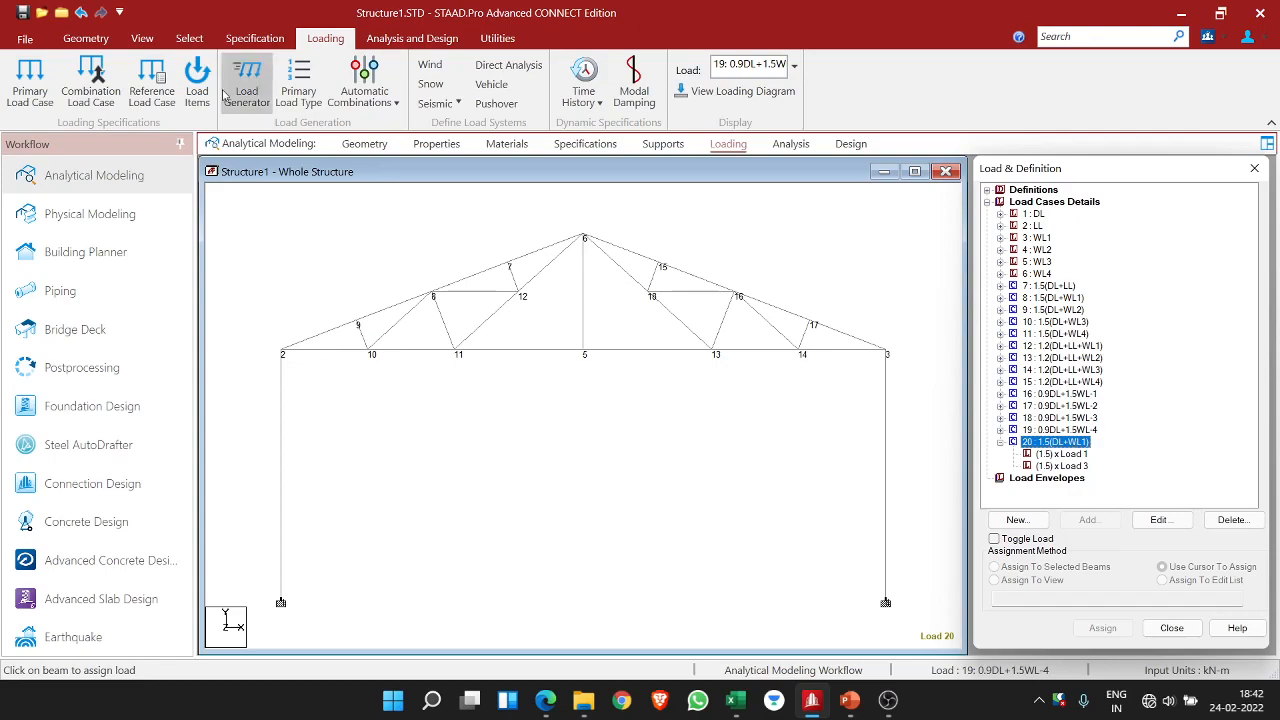
click(411, 38)
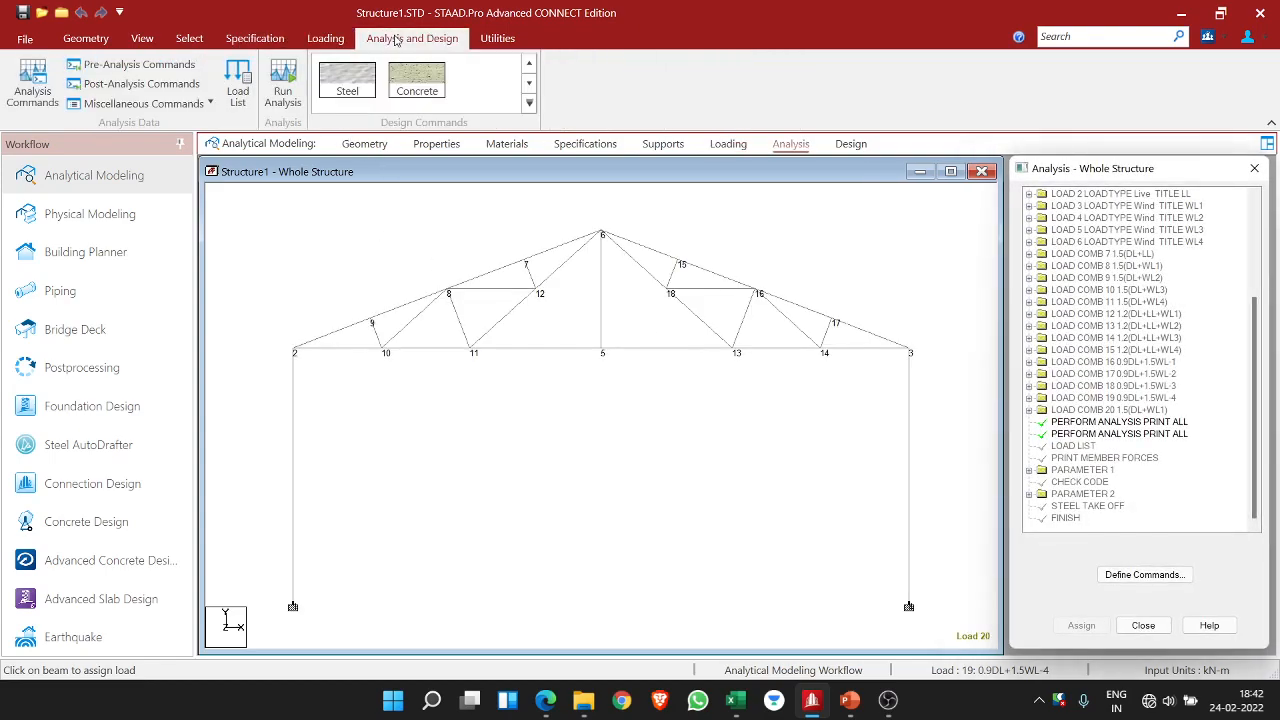
click(497, 38)
click(466, 92)
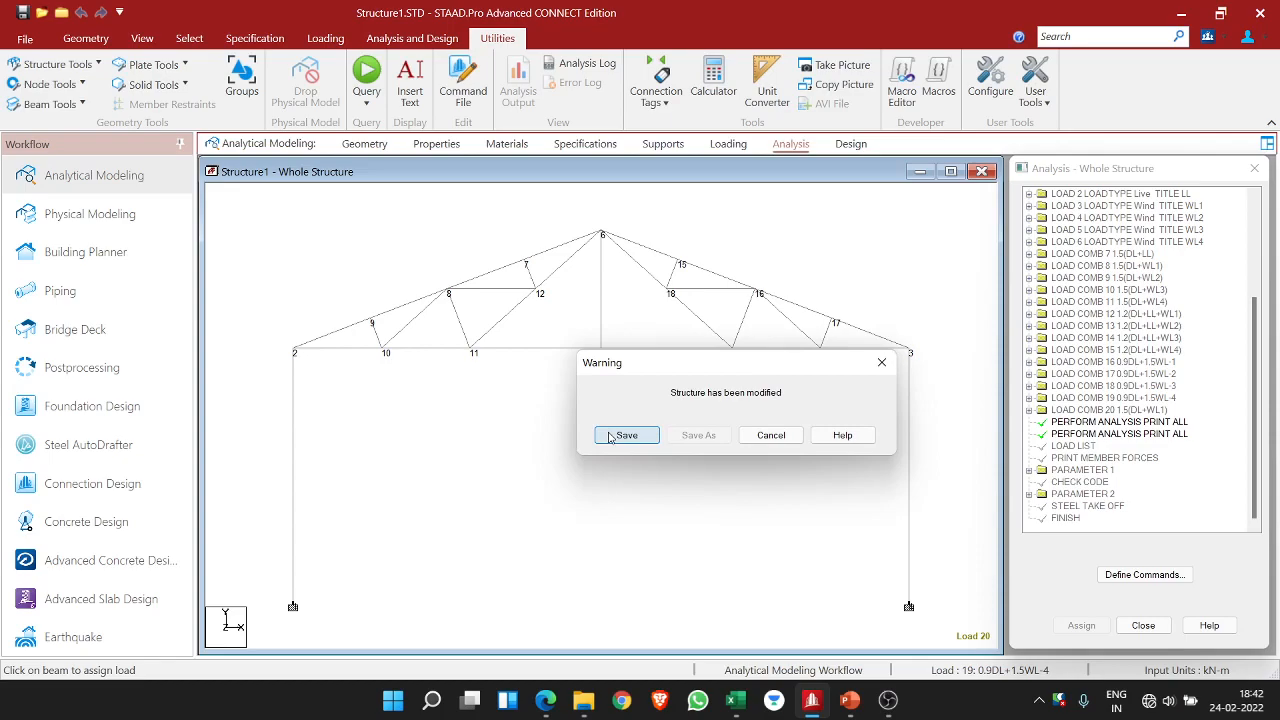
click(609, 437)
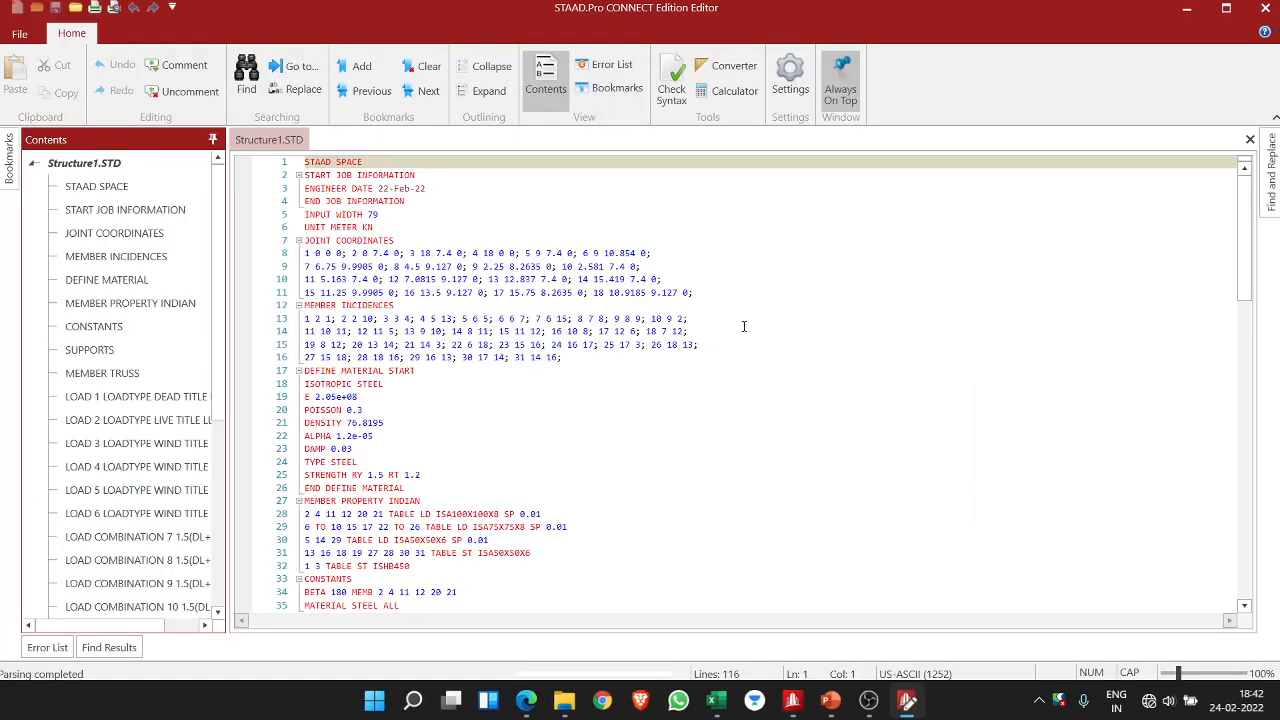
- Locate load combination 20 in the command file and examine the combination definitions at 125% text size
scroll(919, 246, down, 3)
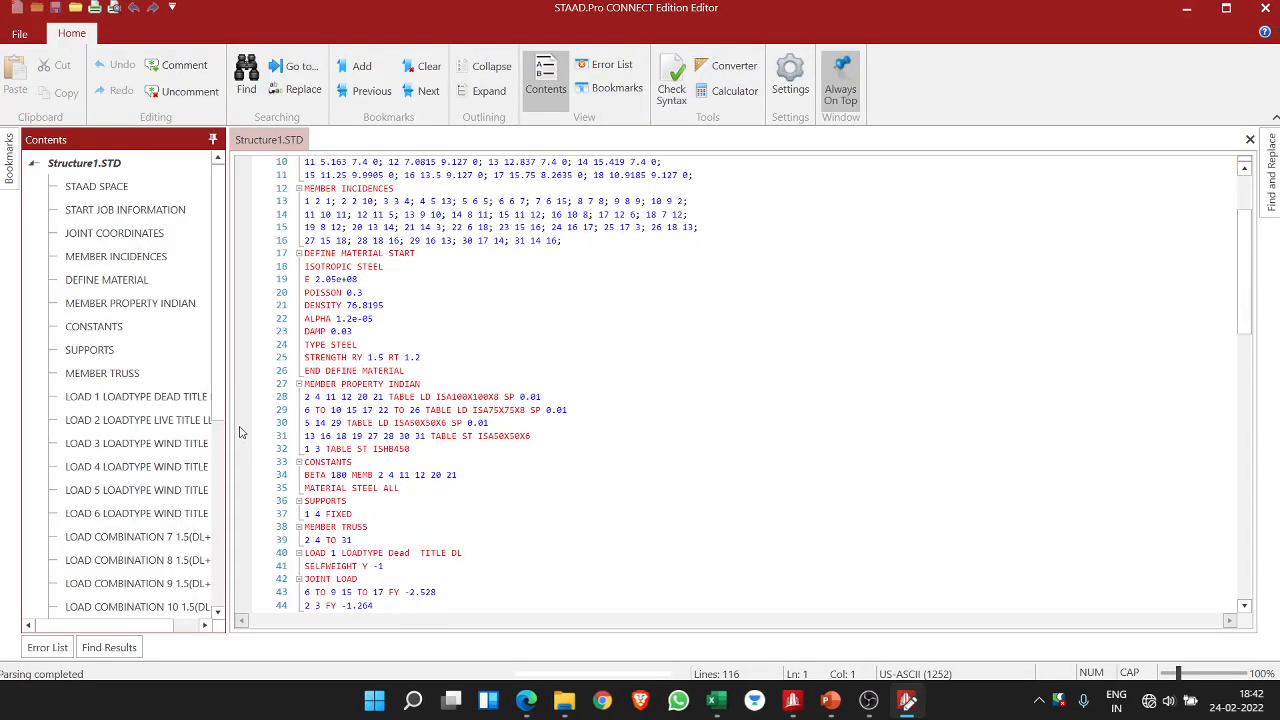
drag(220, 400, 227, 566)
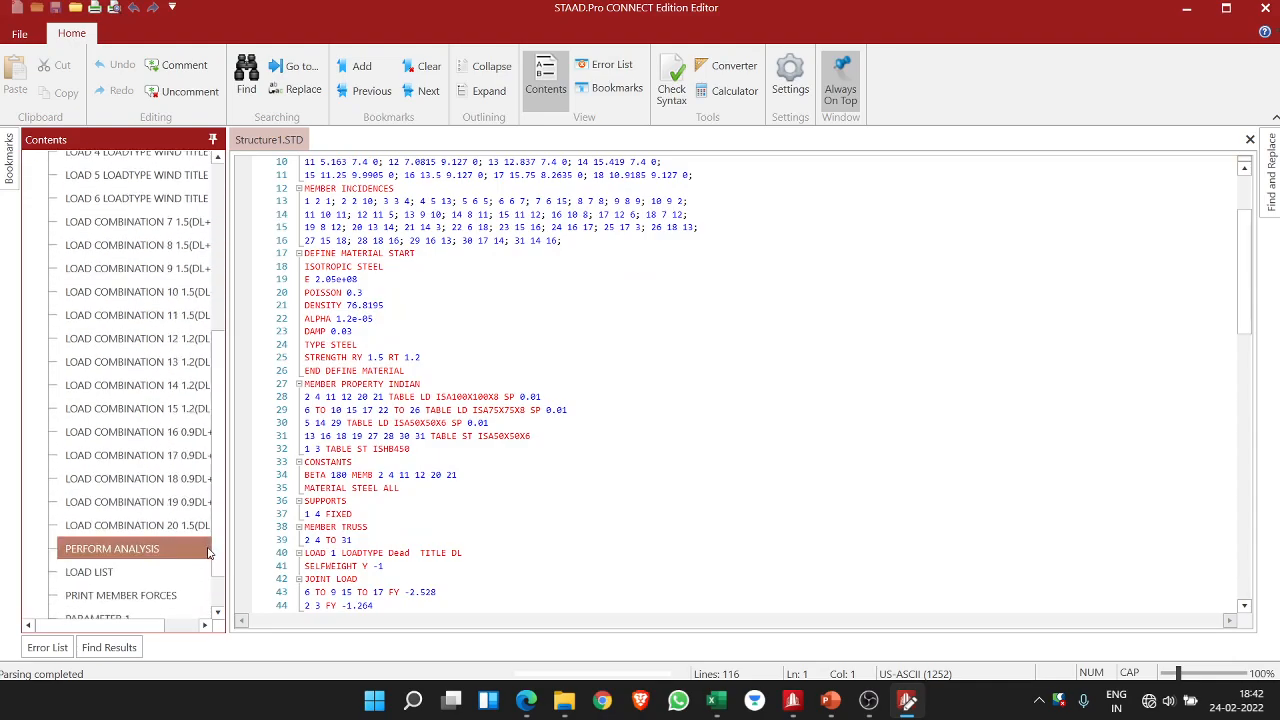
click(190, 525)
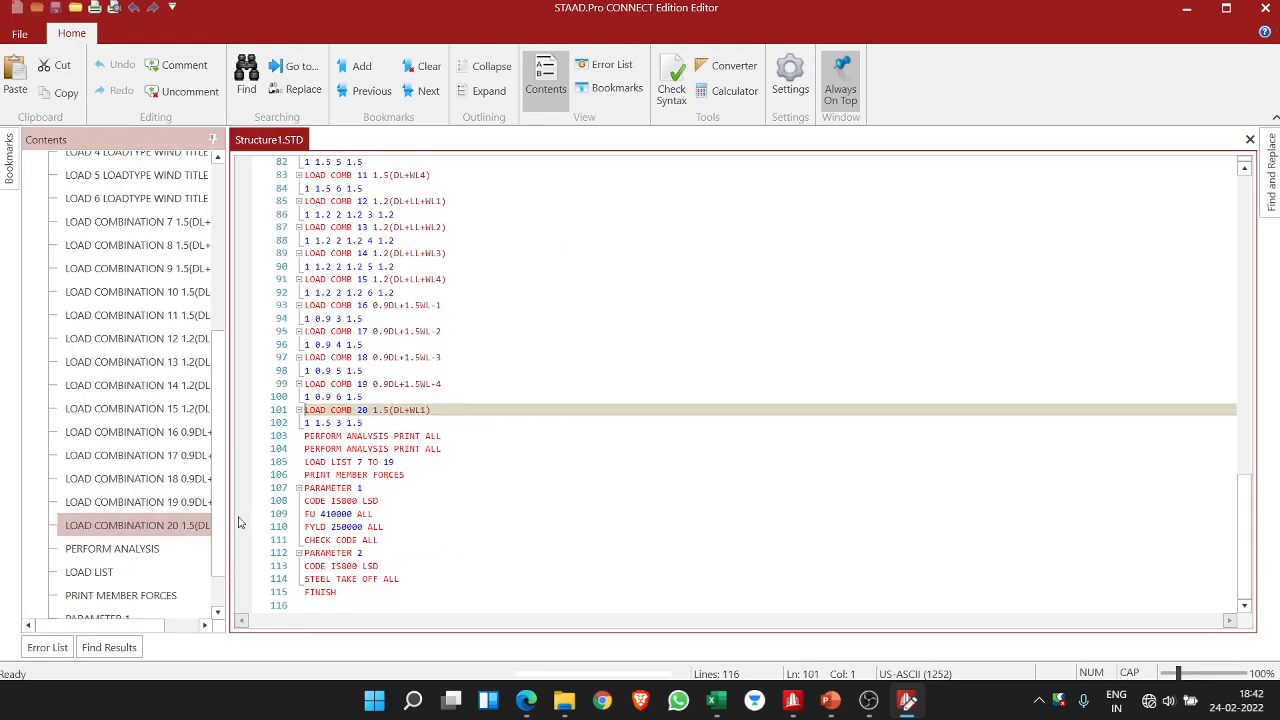
ctrl+scroll(385, 428, up, 5)
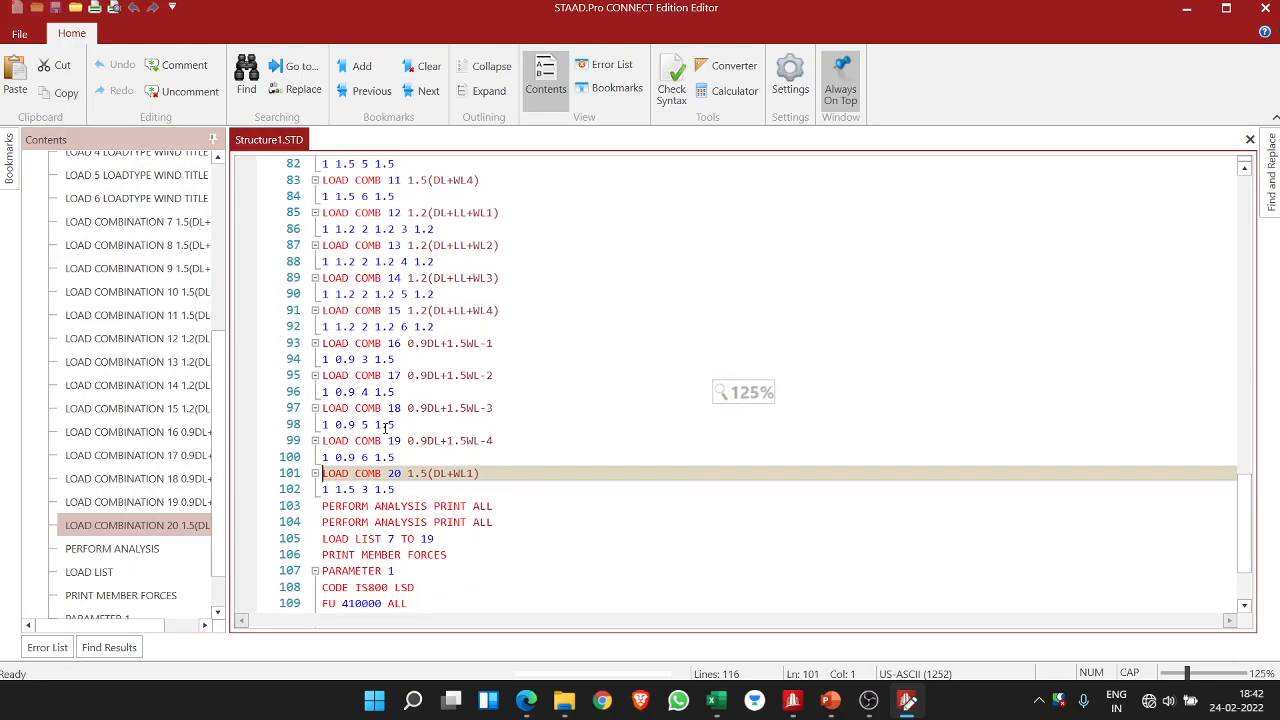
- Copy the two-line definition of load combination 20 in the command file and paste it three times directly below
ctrl+scroll(385, 428, up, 4)
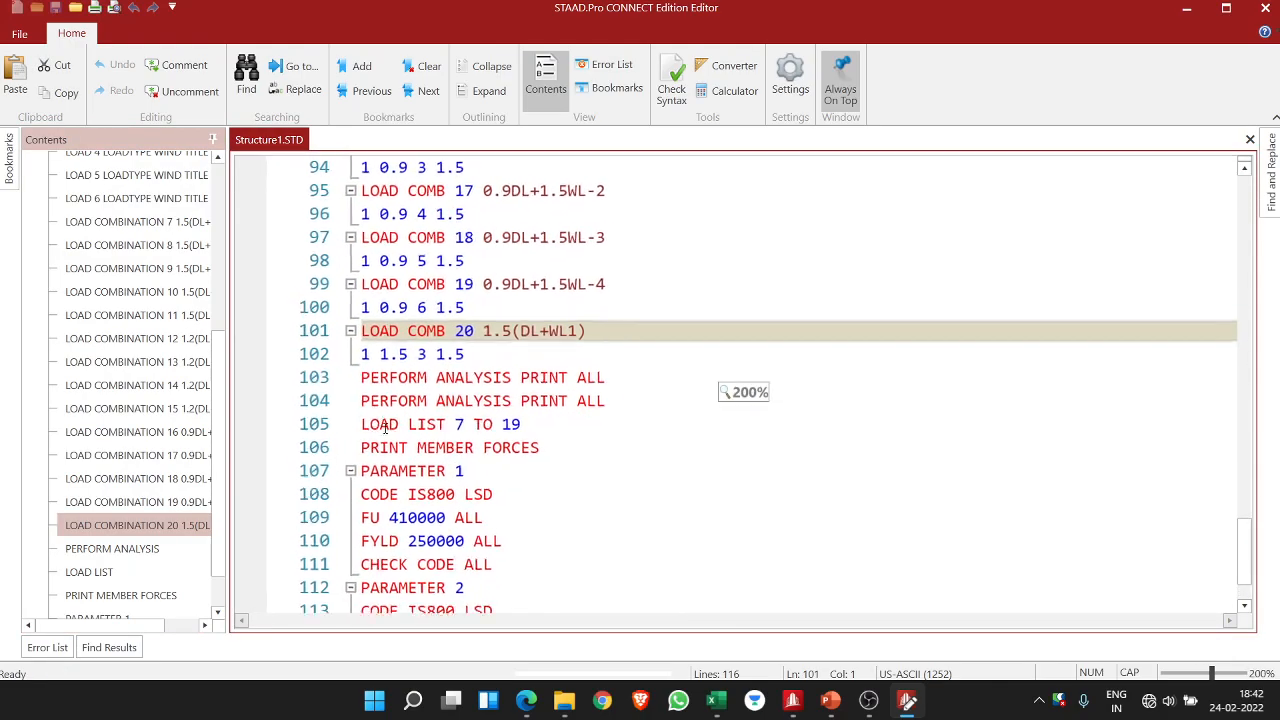
drag(535, 405, 394, 376)
key(ctrl+c)
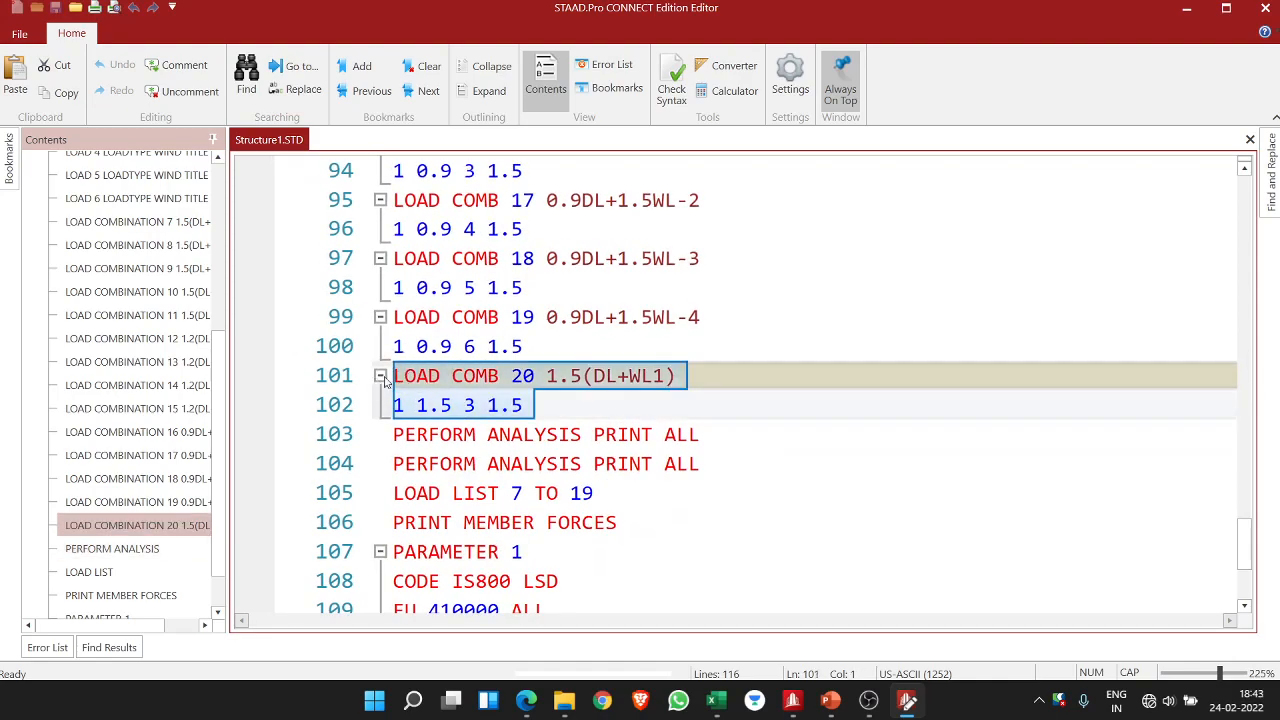
click(537, 404)
key(Return)
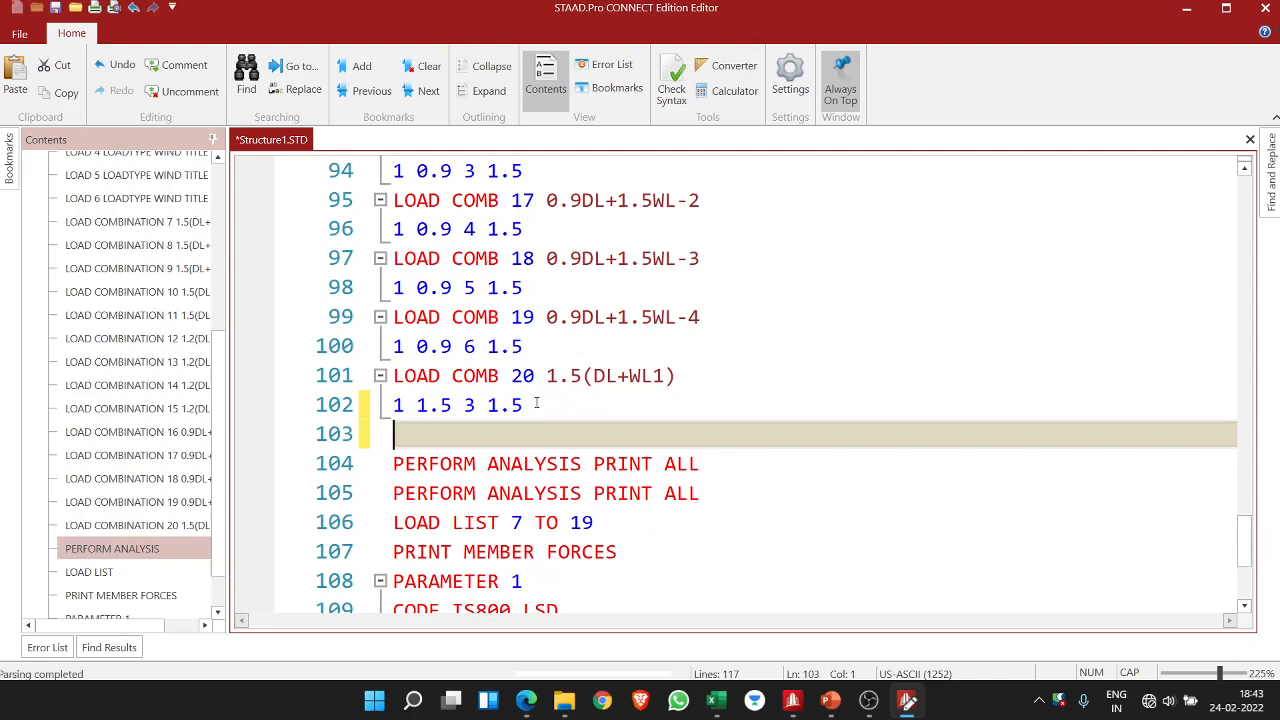
key(ctrl+v)
key(Return)
key(ctrl+v)
key(Return)
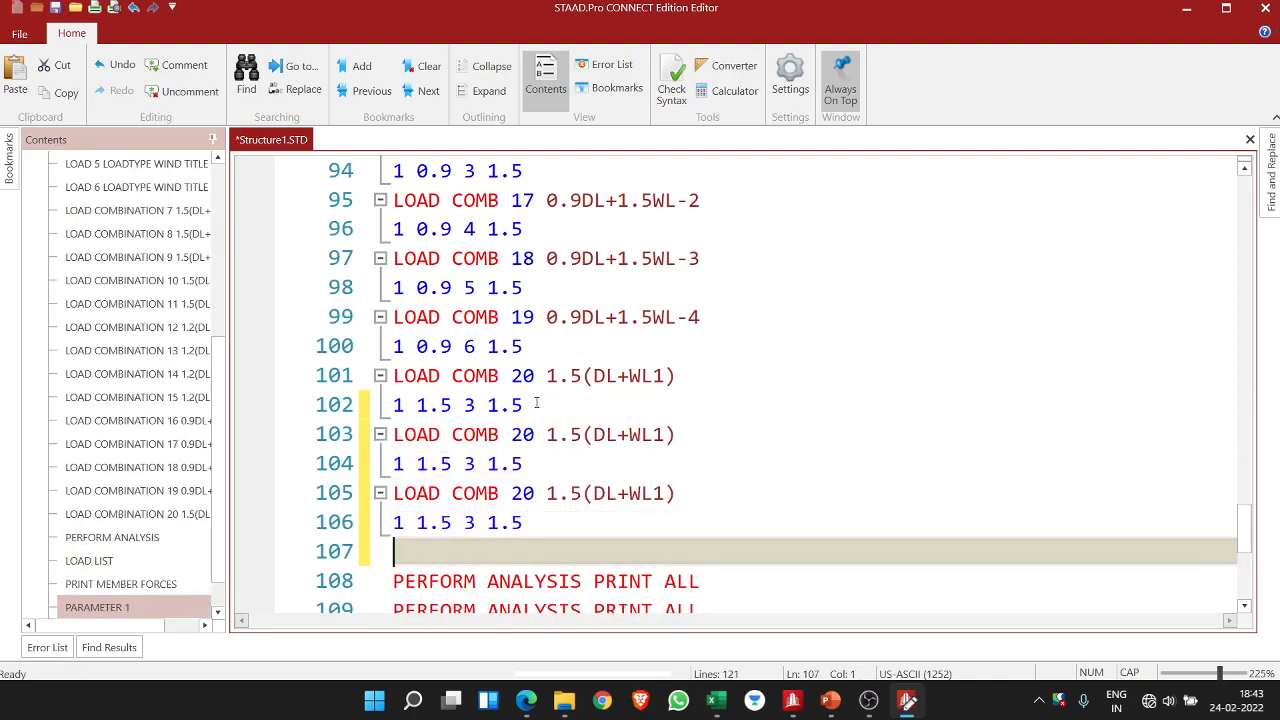
key(ctrl+v)
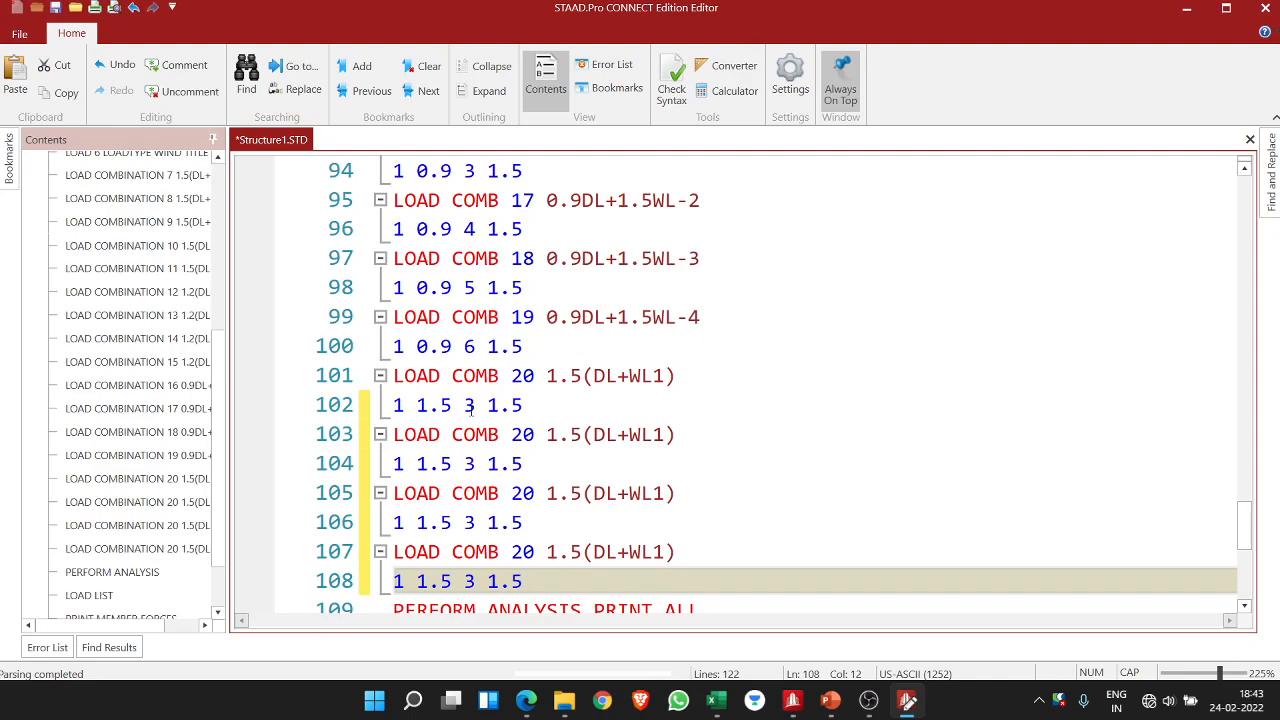
- Edit the first pasted combination to be titled 1.5(DL+WL2) and reference load case 4 with factor 1.5
click(666, 434)
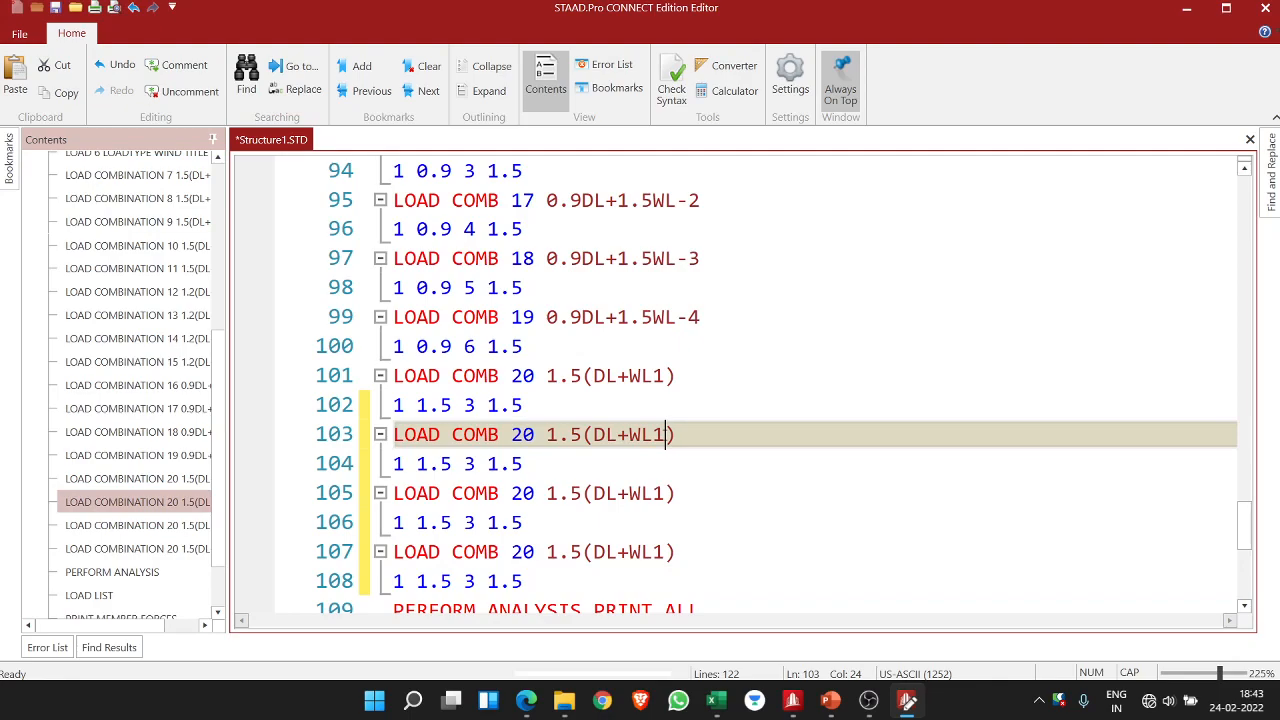
key(BackSpace)
text(2)
click(476, 463)
key(BackSpace)
text(4)
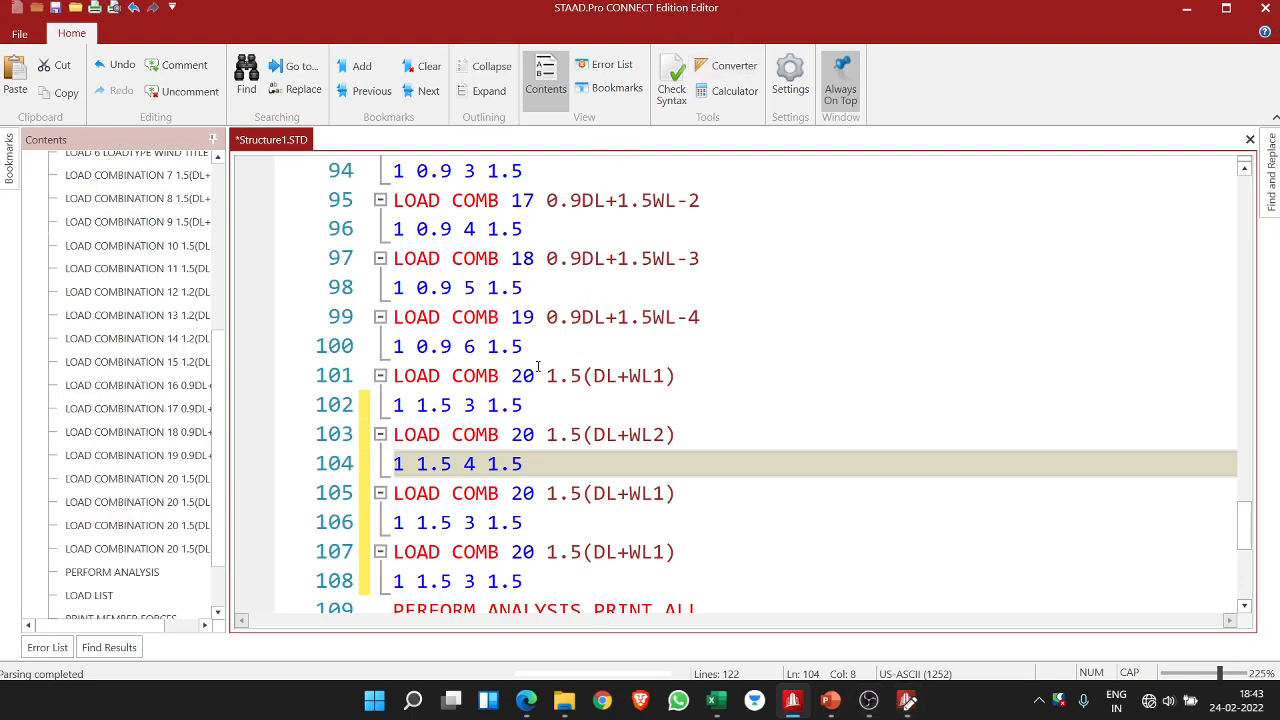
click(476, 465)
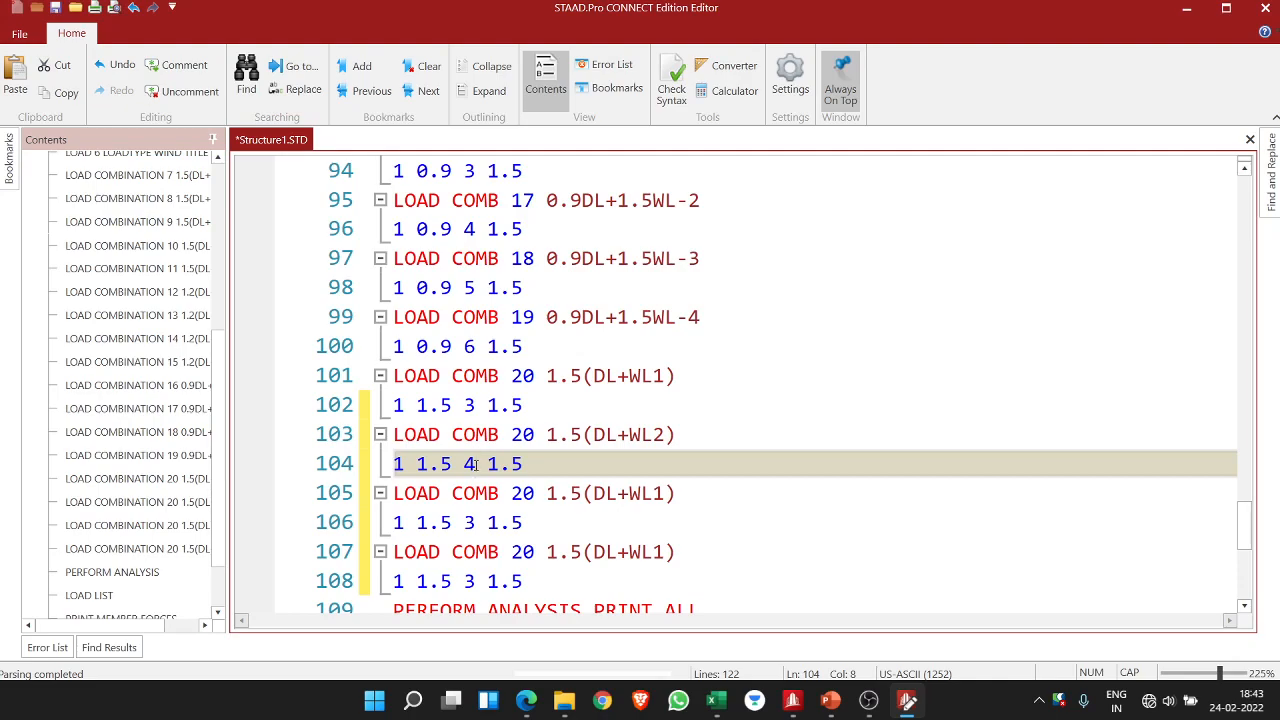
- Edit the second pasted combination to reference load case 5 and carry the title 1.5(DL+WL3)
click(472, 522)
key(BackSpace)
text(5)
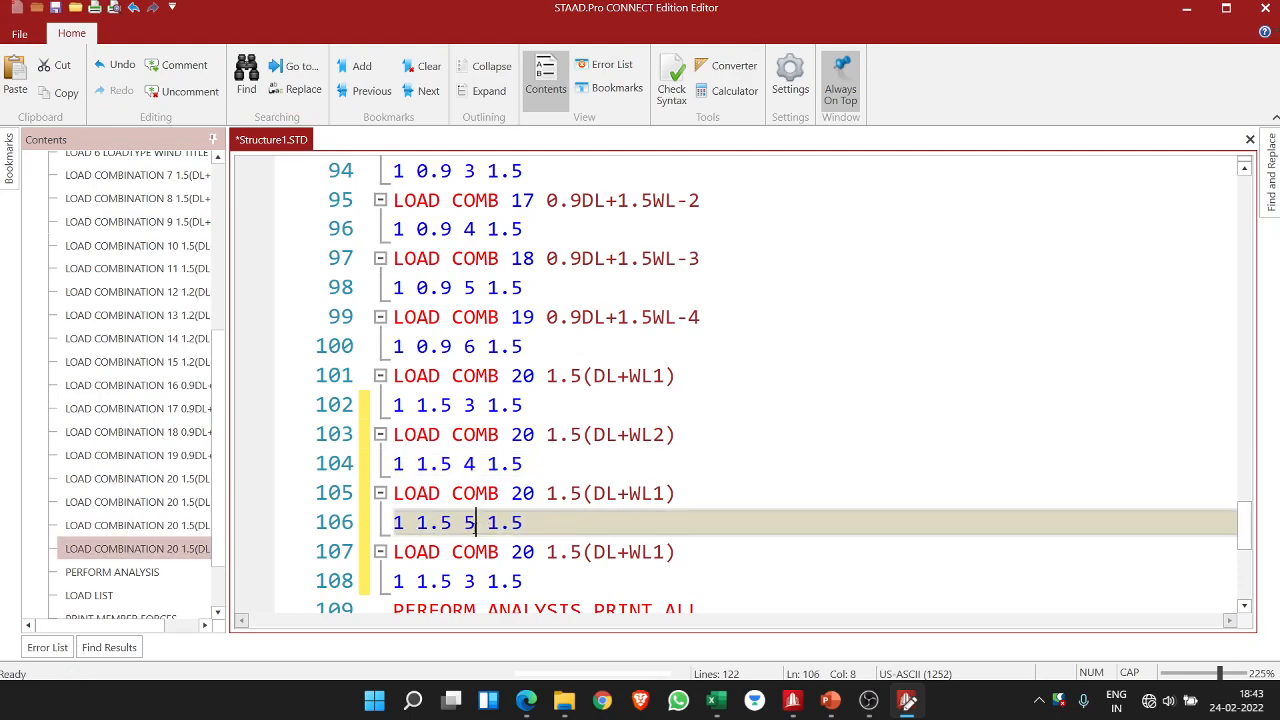
click(664, 493)
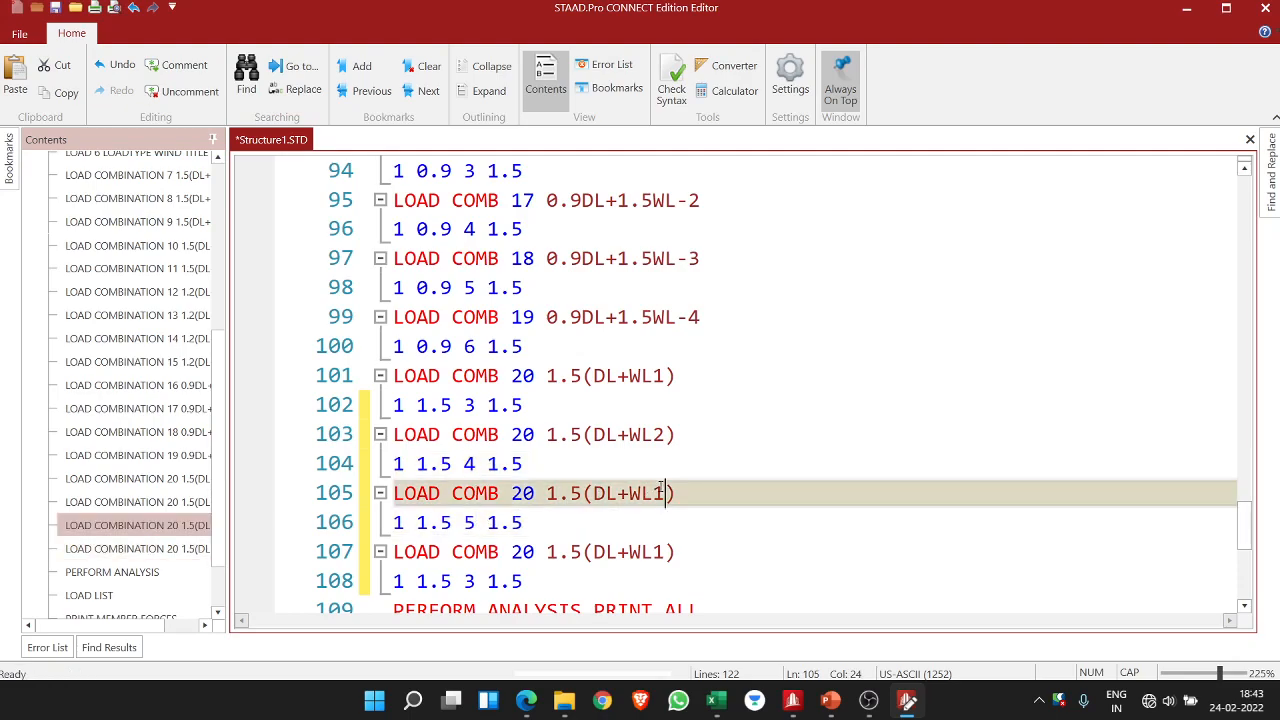
key(BackSpace)
text(3)
- Edit the third pasted combination to reference load case 6 and carry the title 1.5(DL+WL4)
click(479, 580)
key(BackSpace)
text(6)
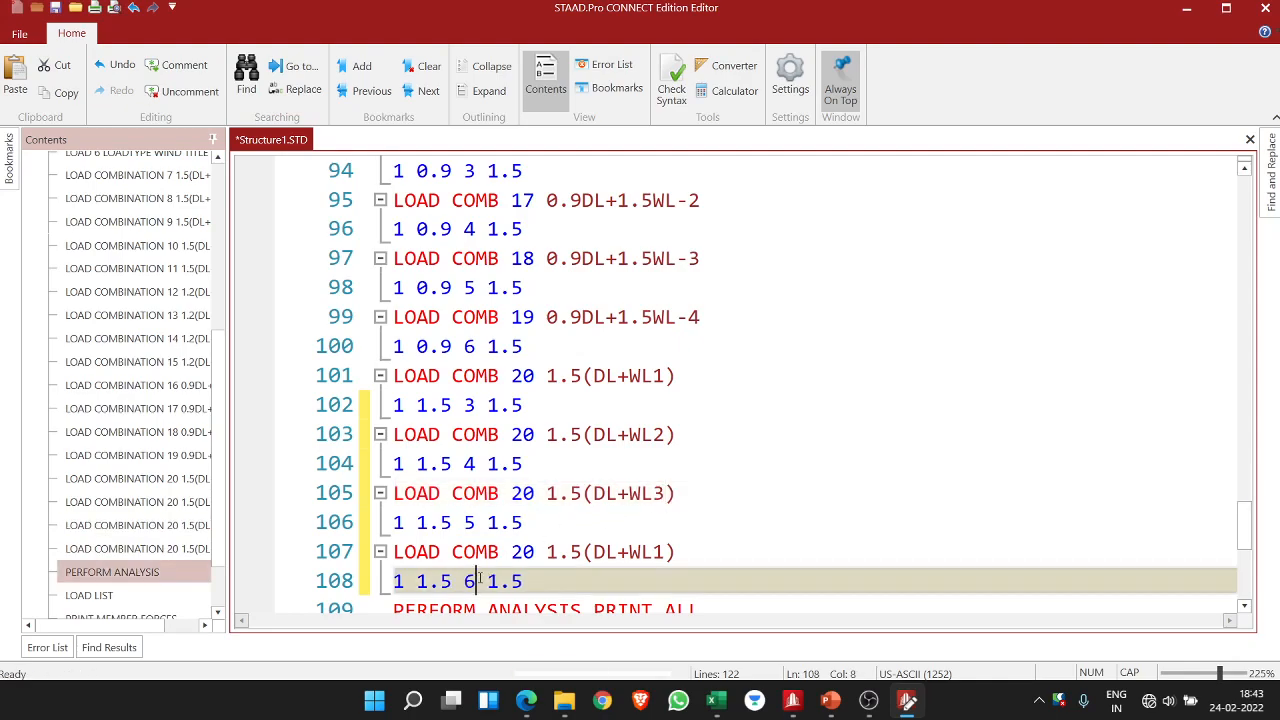
click(664, 551)
key(BackSpace)
text(4)
scroll(665, 551, down, 1)
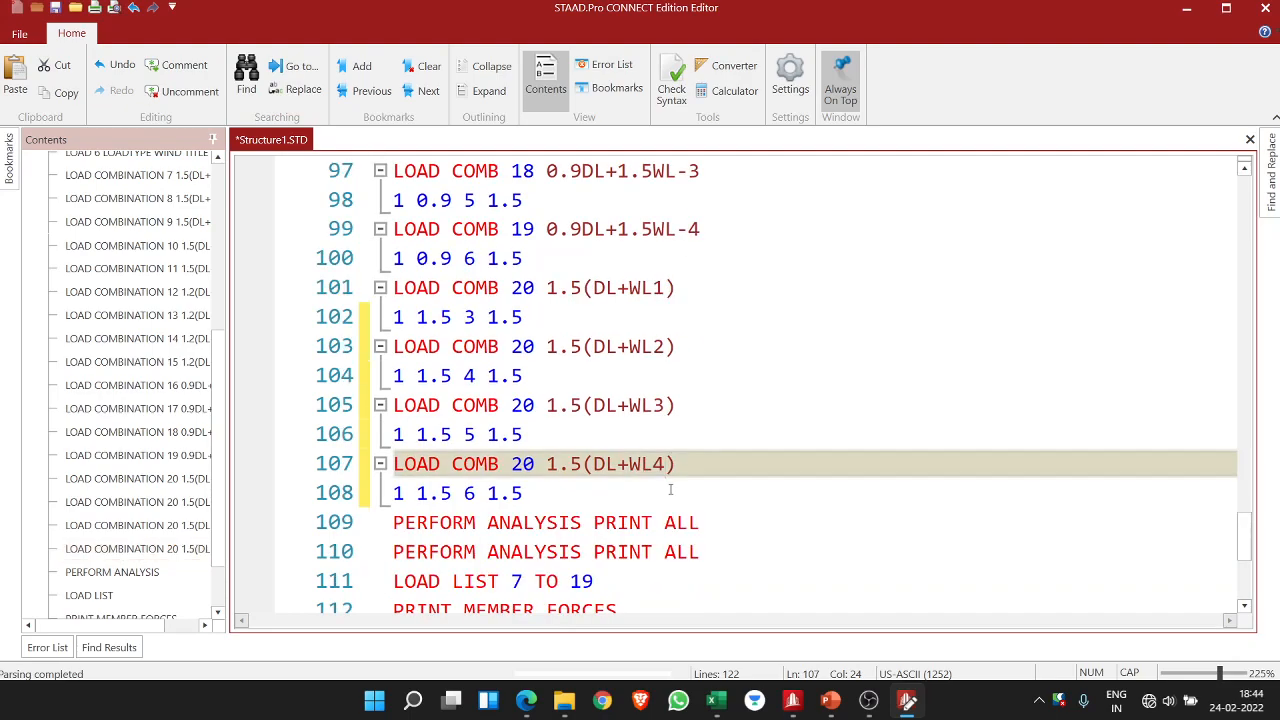
- Review the edited combinations, save the command file, and close the editor
scroll(671, 492, up, 1)
scroll(671, 492, up, 2)
scroll(671, 492, down, 2)
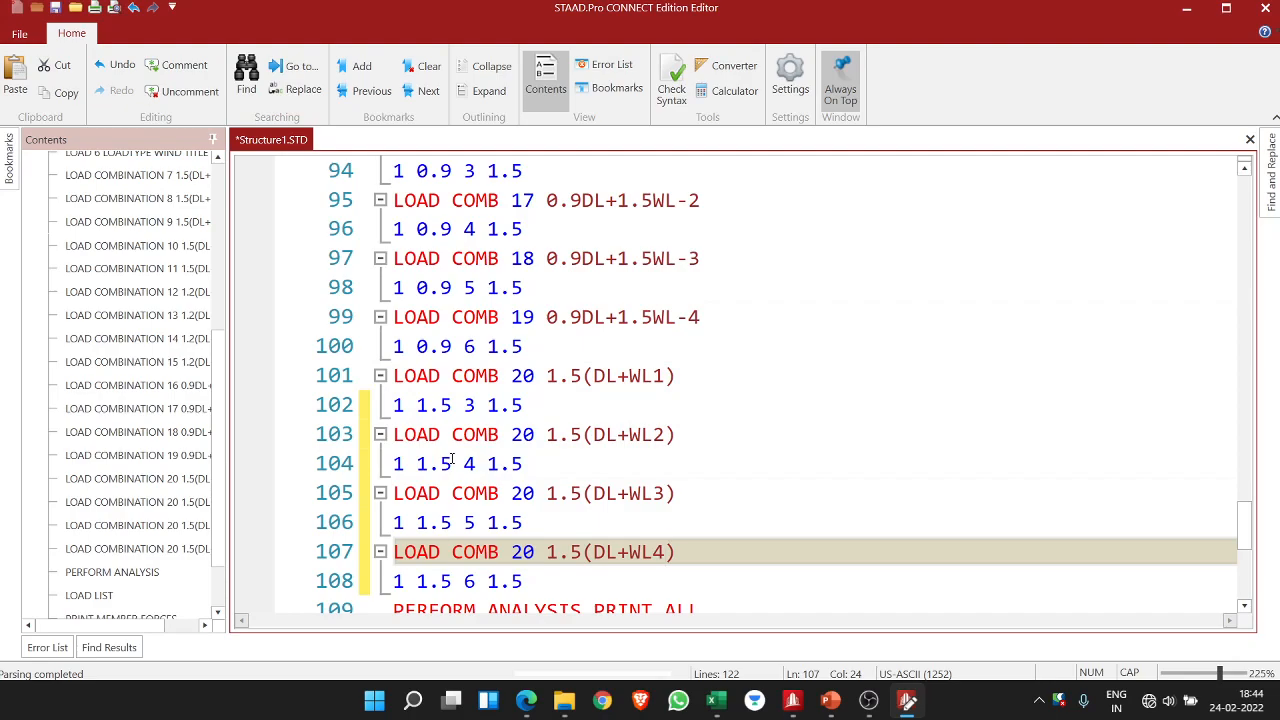
key(ctrl+s)
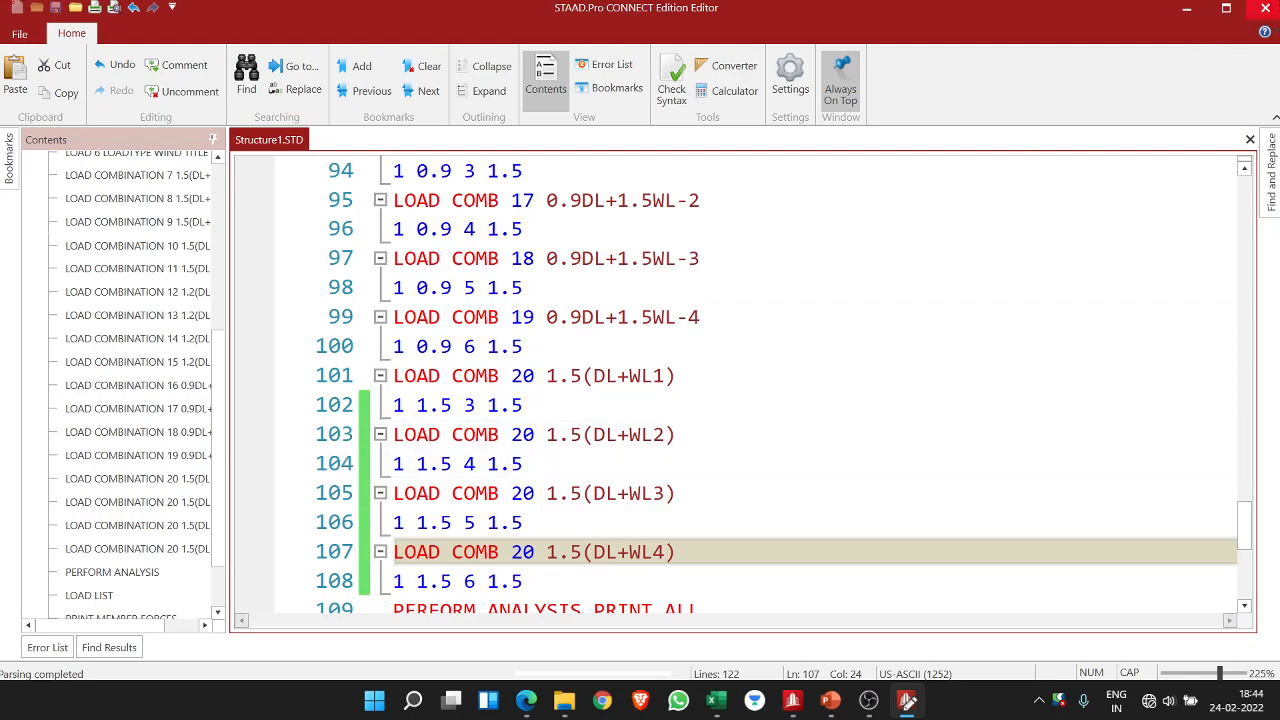
click(1262, 9)
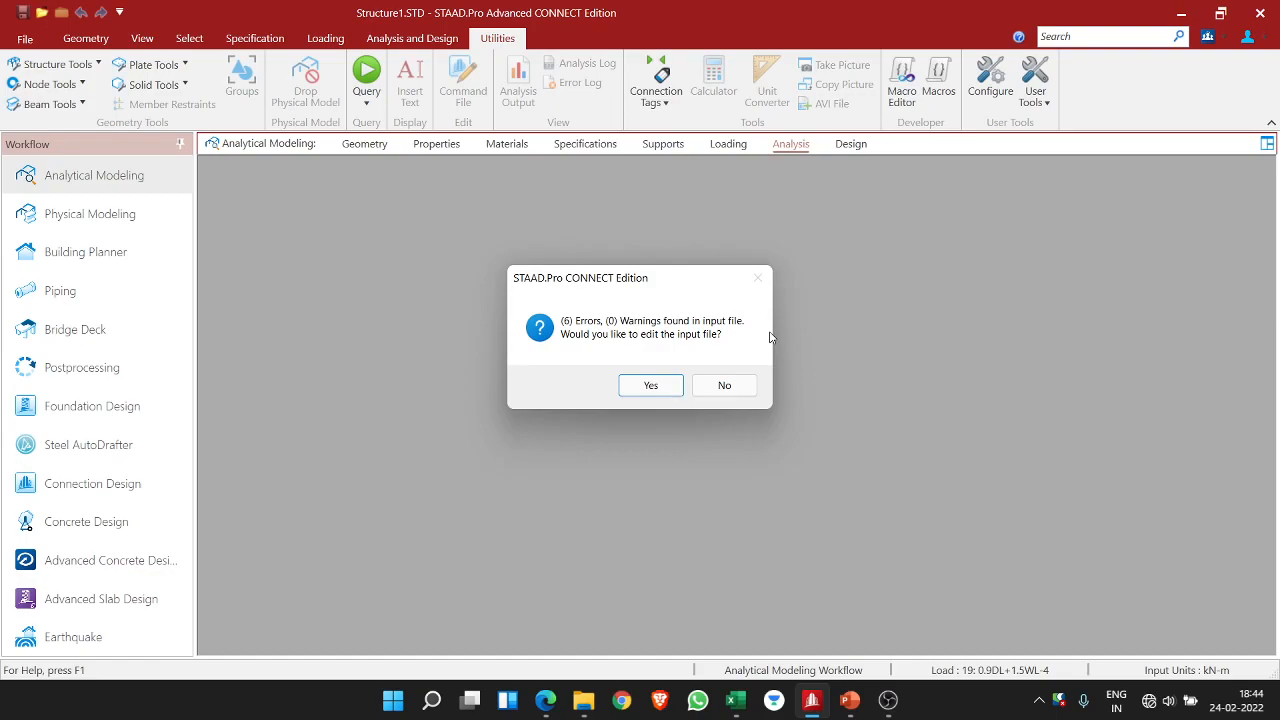
- Reopen the input file for editing and examine the error listed for line 103 against the load combination definitions
click(648, 386)
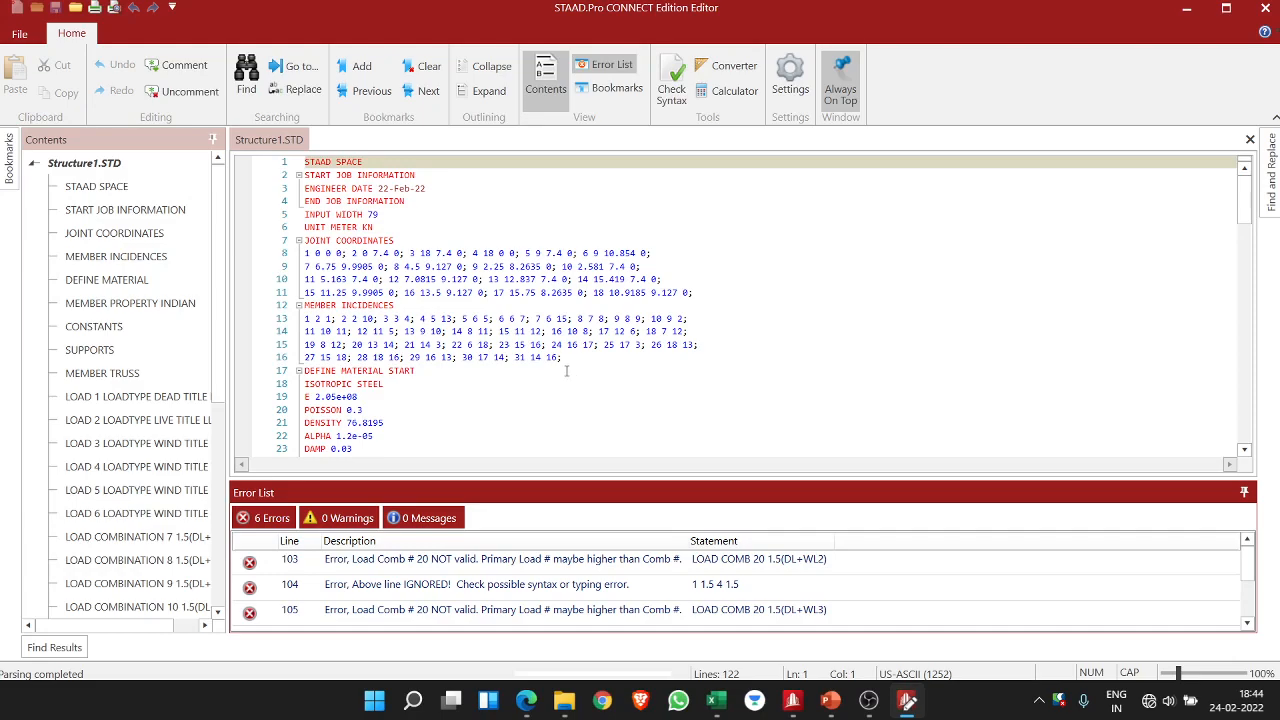
double_click(576, 563)
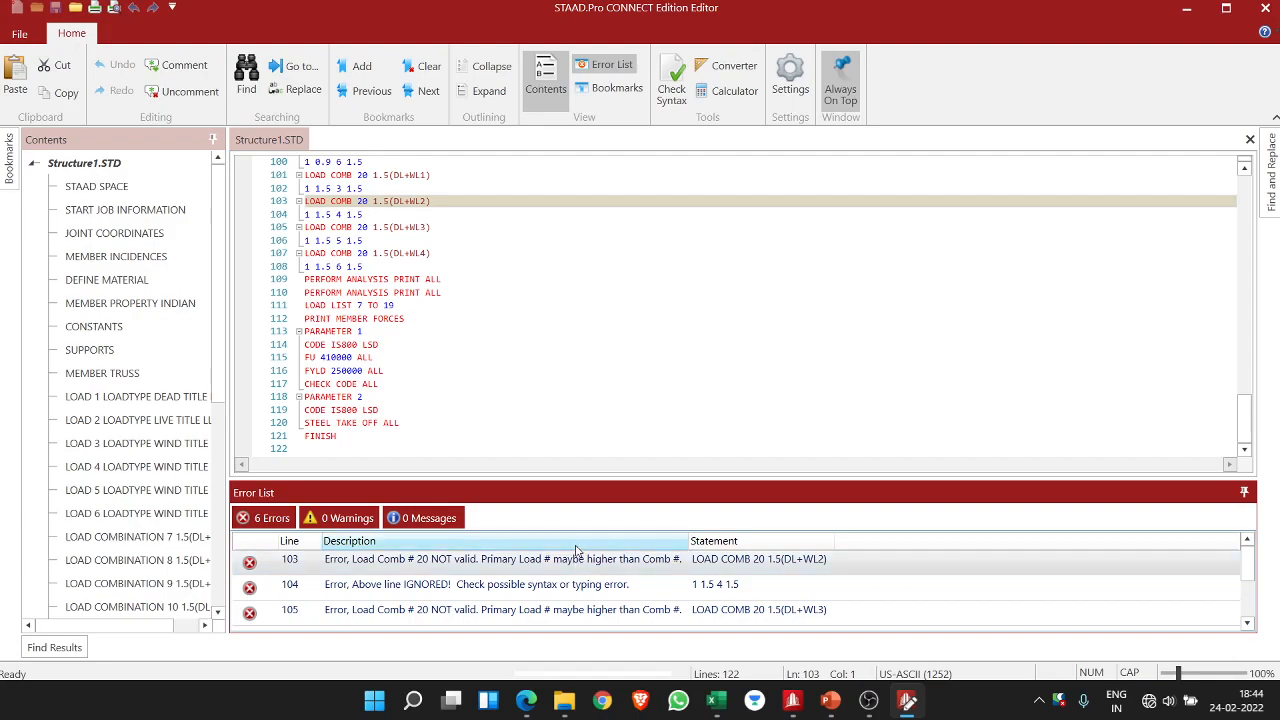
scroll(425, 328, up, 2)
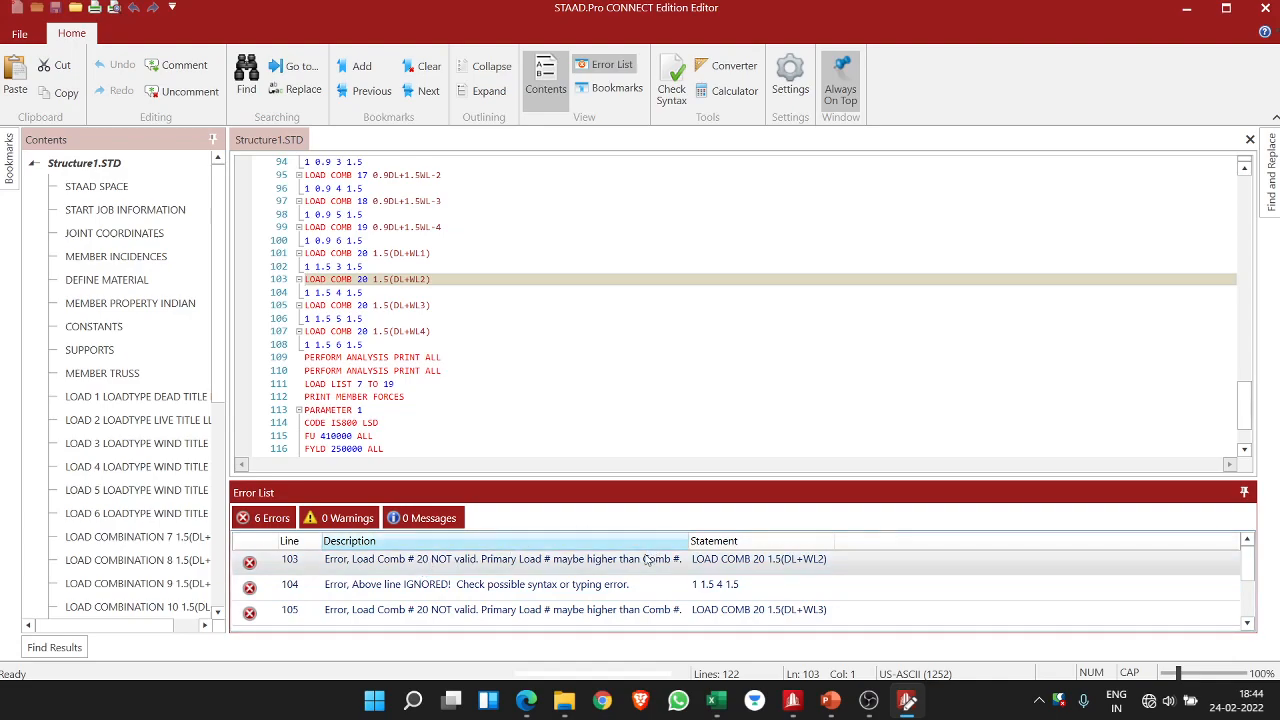
scroll(454, 557, down, 1)
scroll(482, 580, up, 1)
scroll(455, 397, up, 1)
scroll(455, 397, down, 1)
ctrl+scroll(400, 246, up, 3)
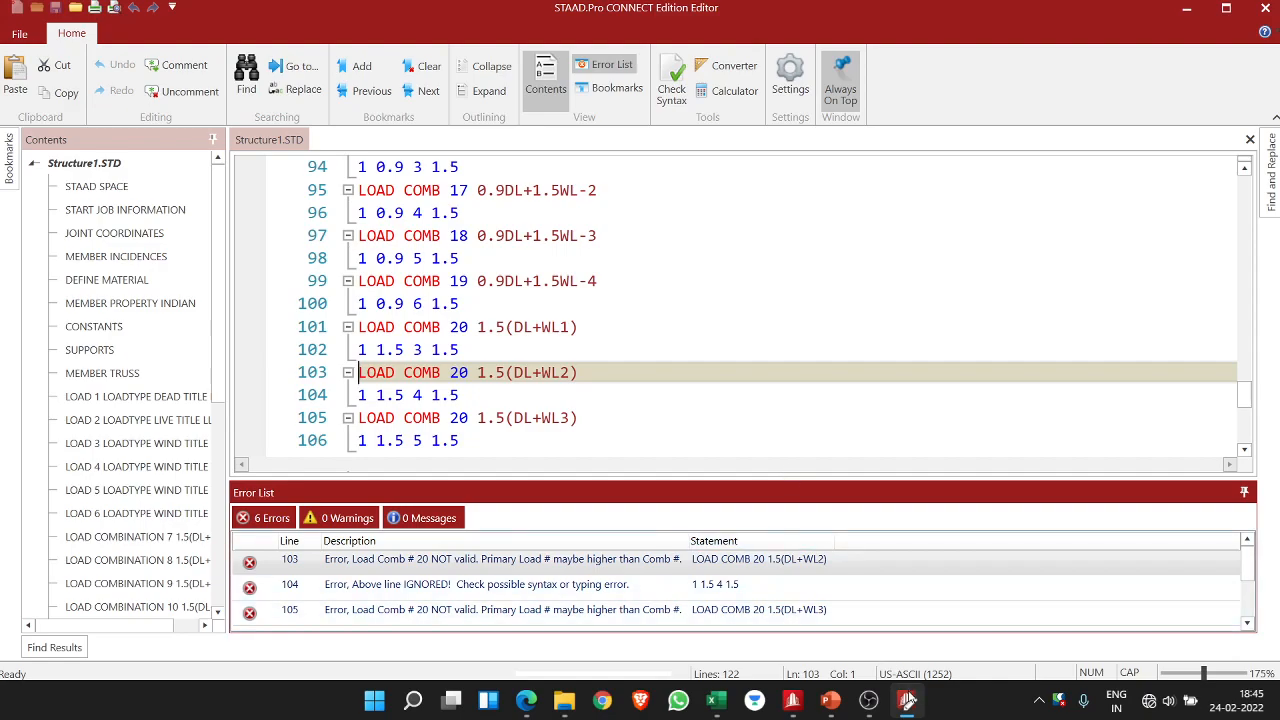
- Close the command file editor, show the truss in front view, and open its load definitions
click(1264, 8)
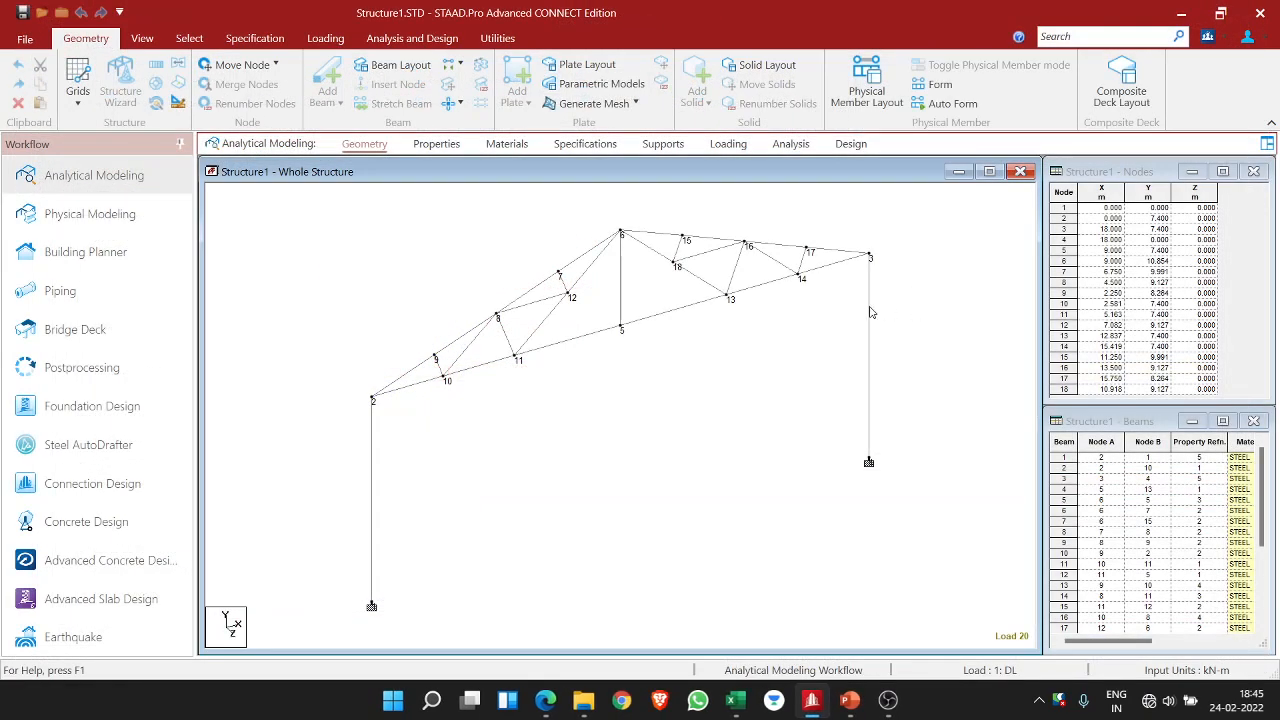
click(142, 38)
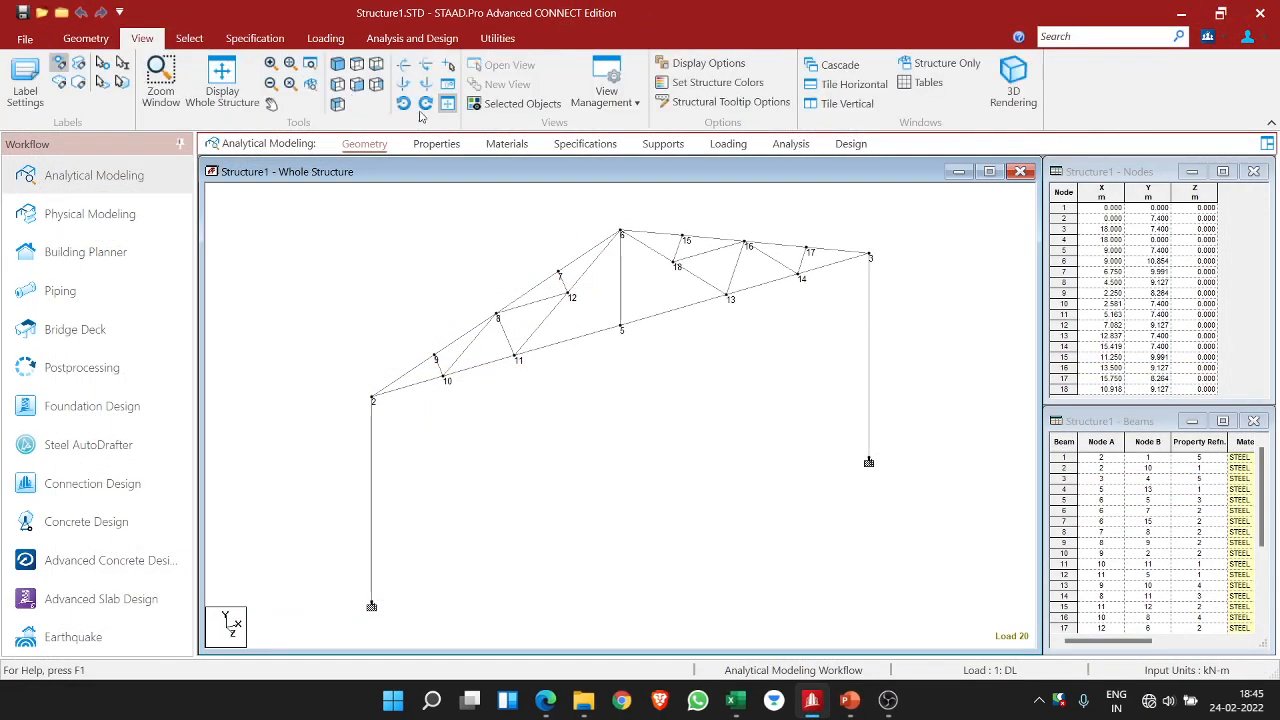
click(376, 85)
click(726, 143)
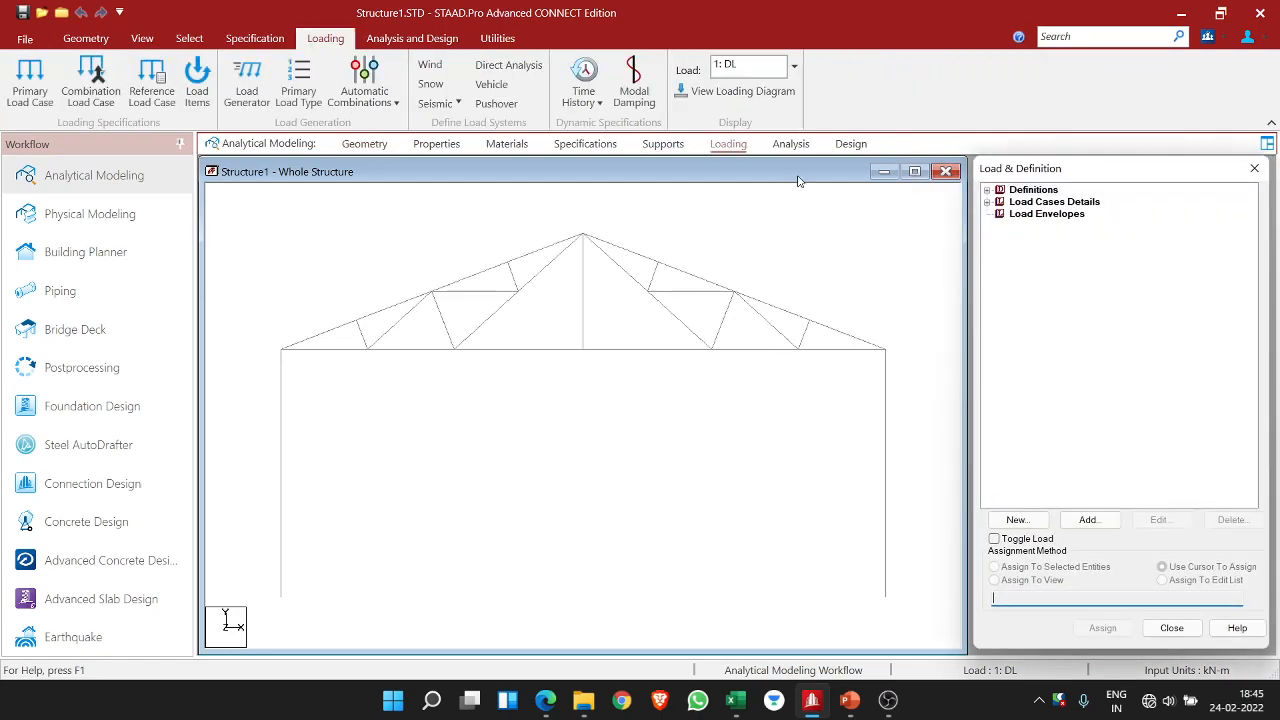
- Delete load combination 20, 1.5(DL+WL1), from Load Cases Details and go over combinations 12 and 16
click(988, 202)
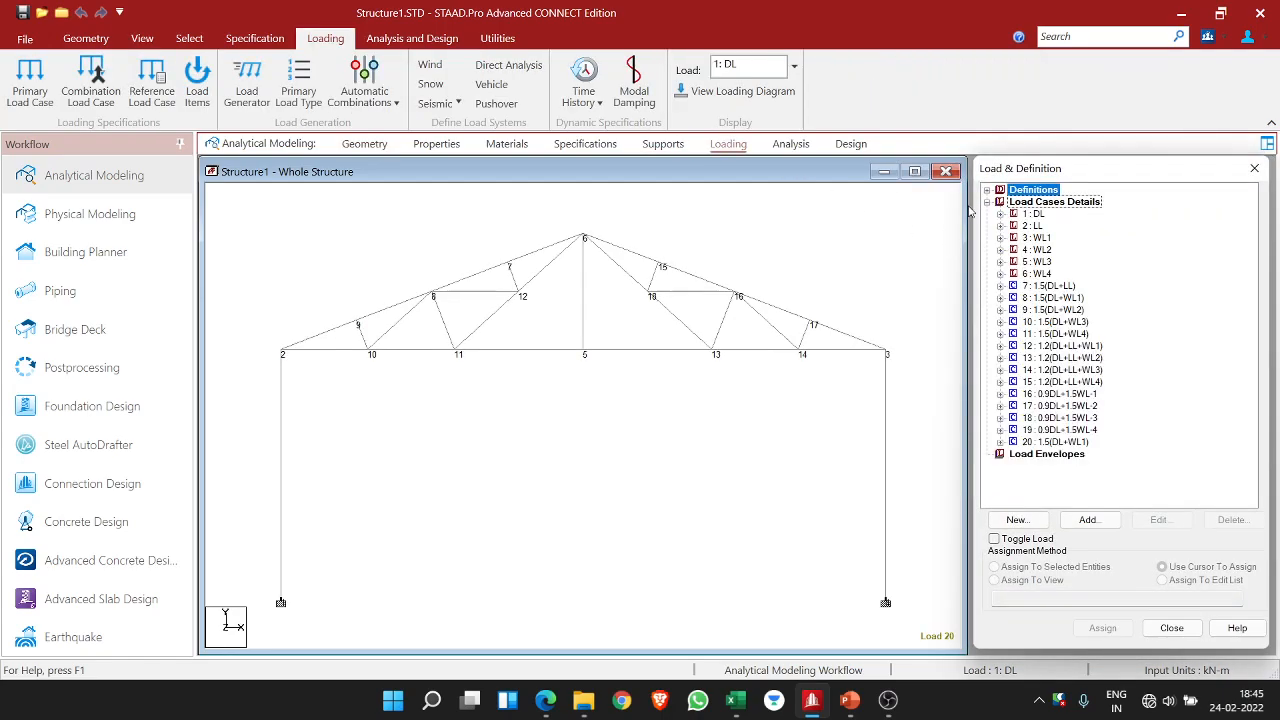
click(1000, 442)
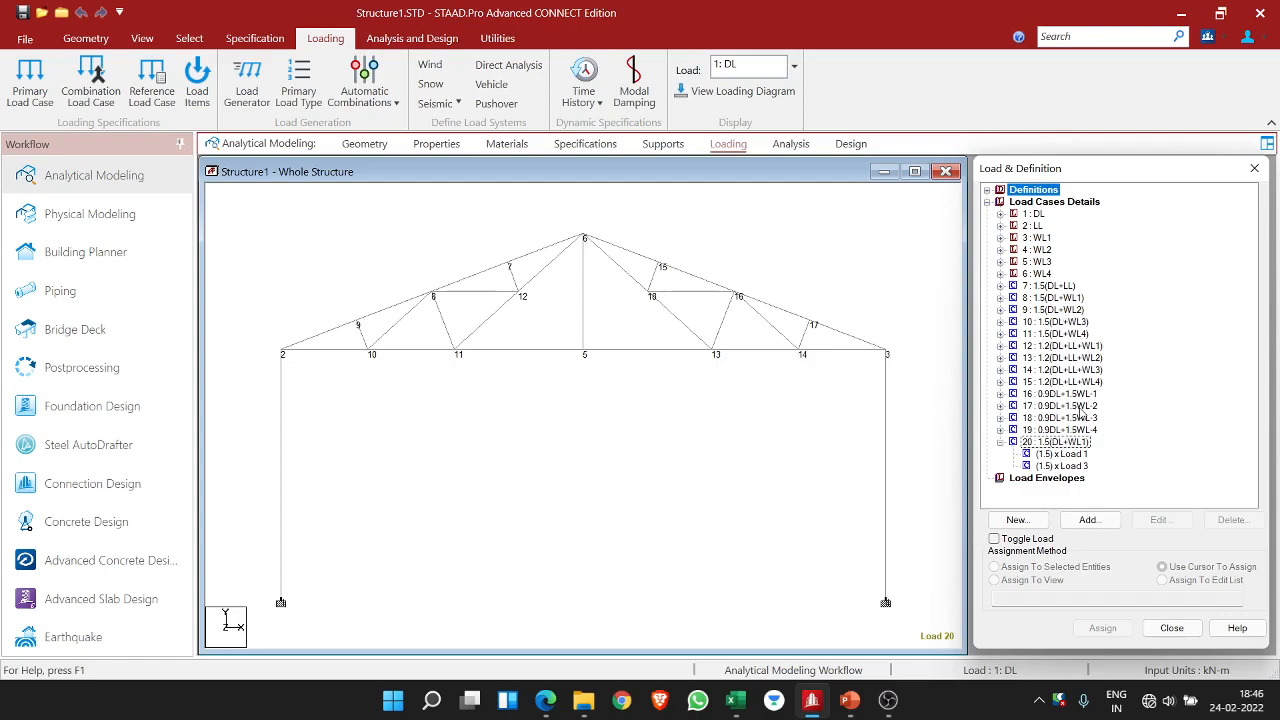
click(1073, 446)
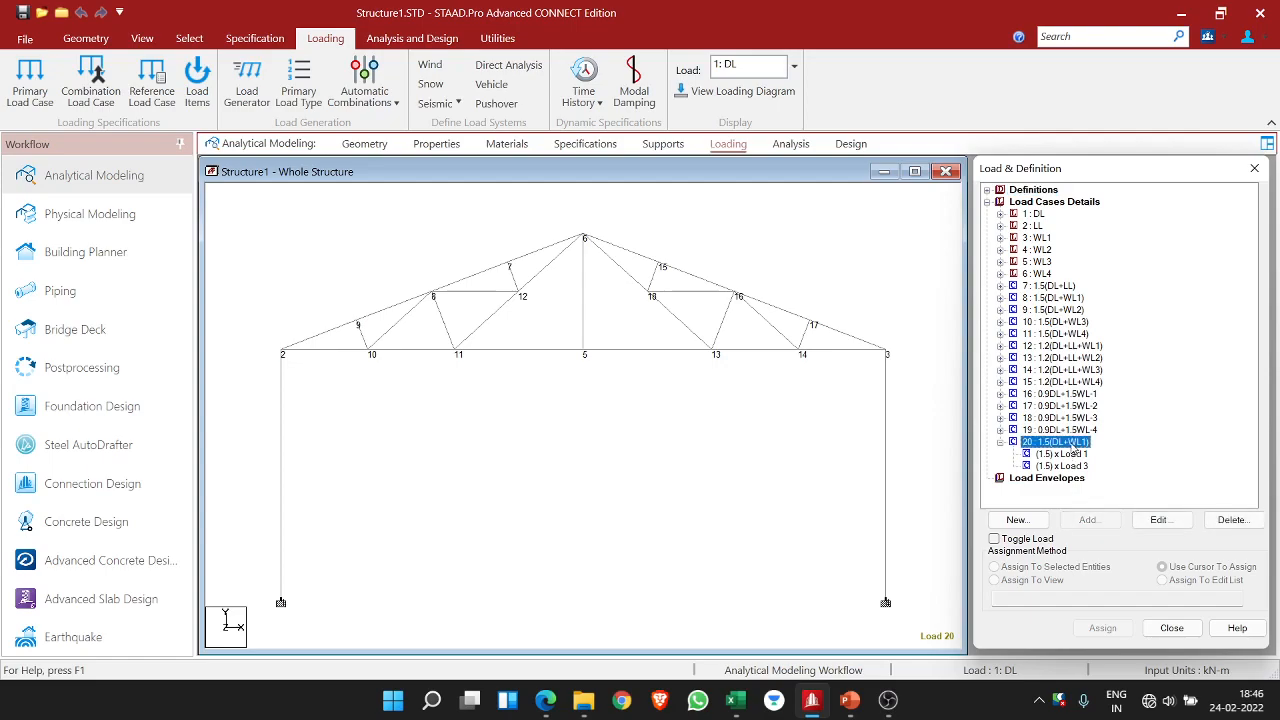
click(1230, 519)
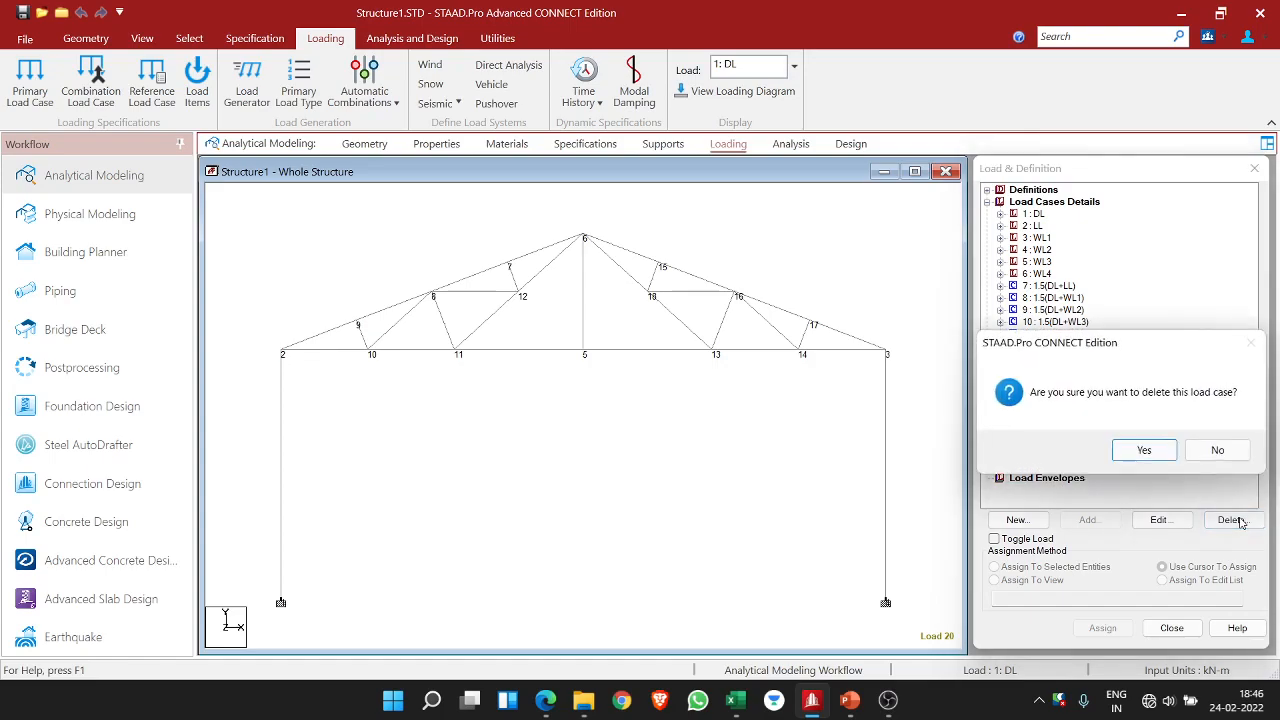
click(1156, 457)
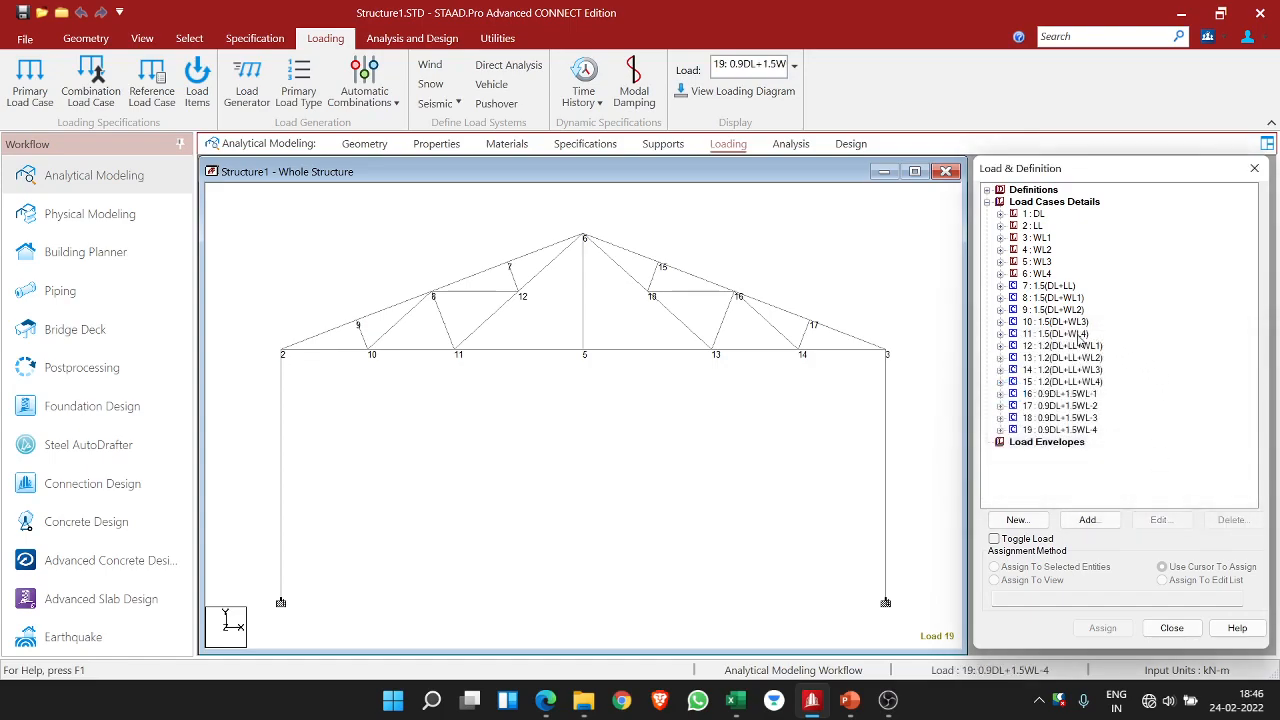
click(1057, 348)
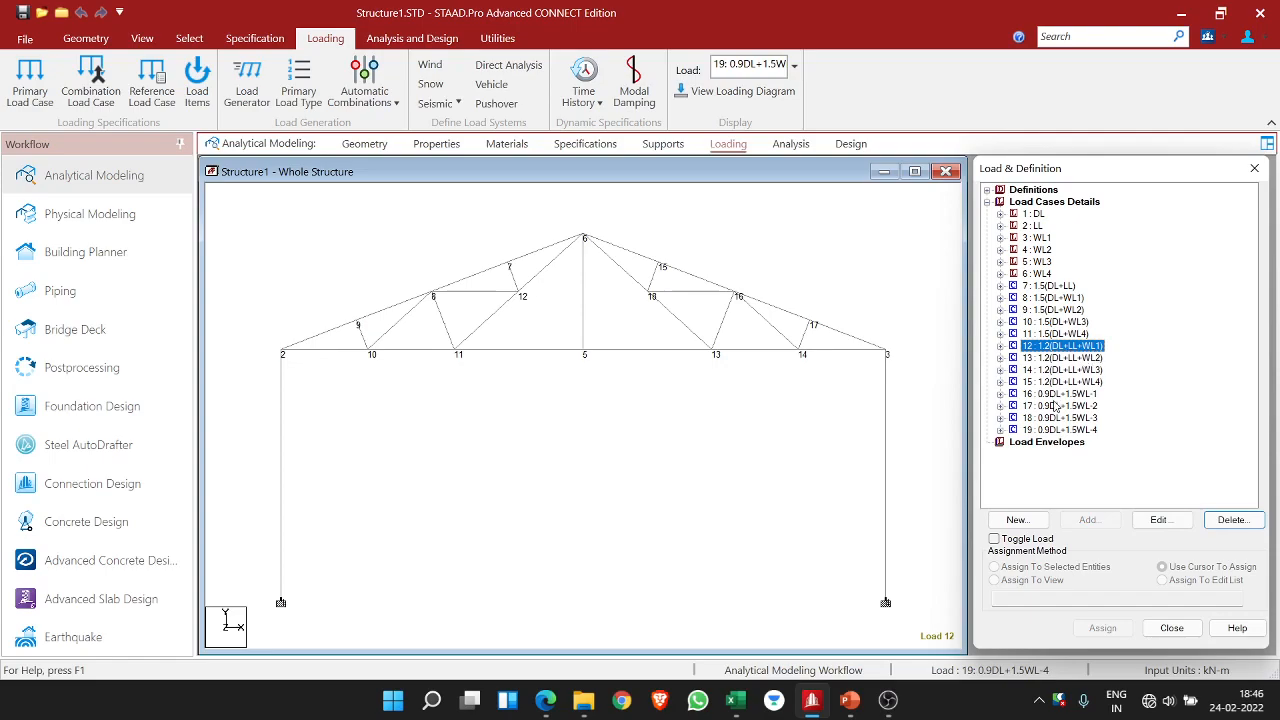
click(1060, 395)
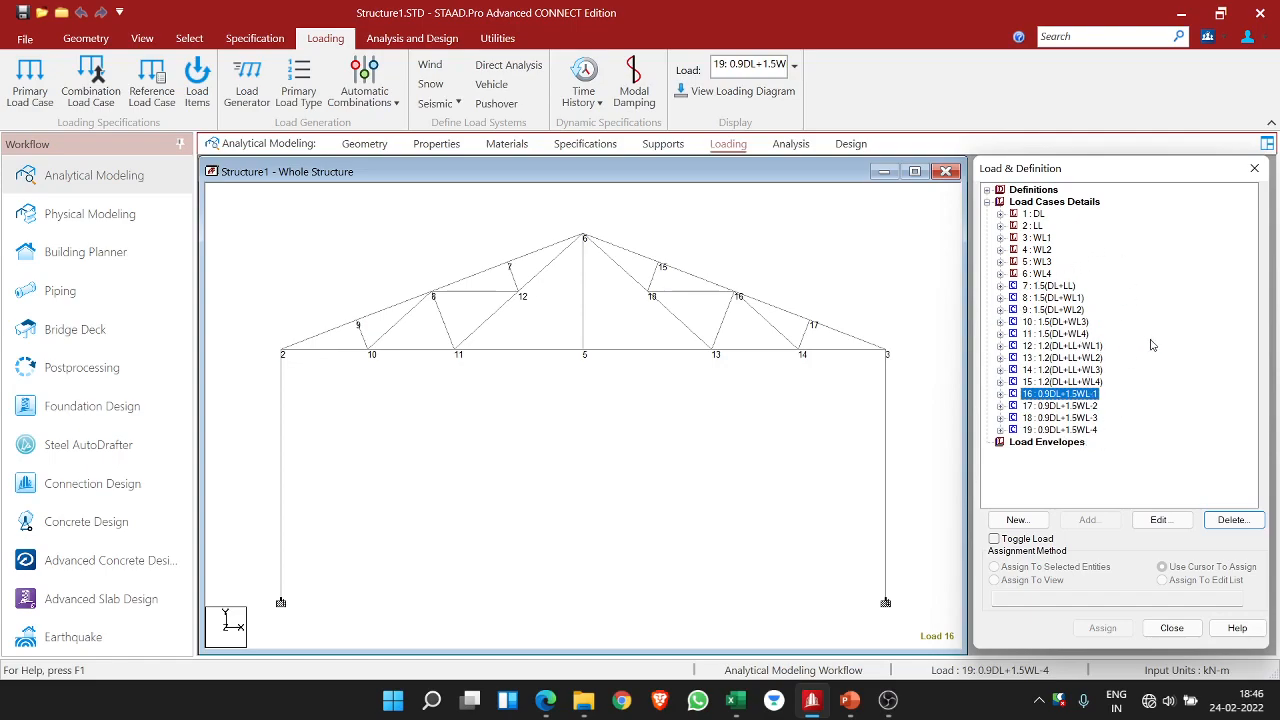
- Add a Perform Analysis command with the print option All and close the analysis commands dialog
click(792, 144)
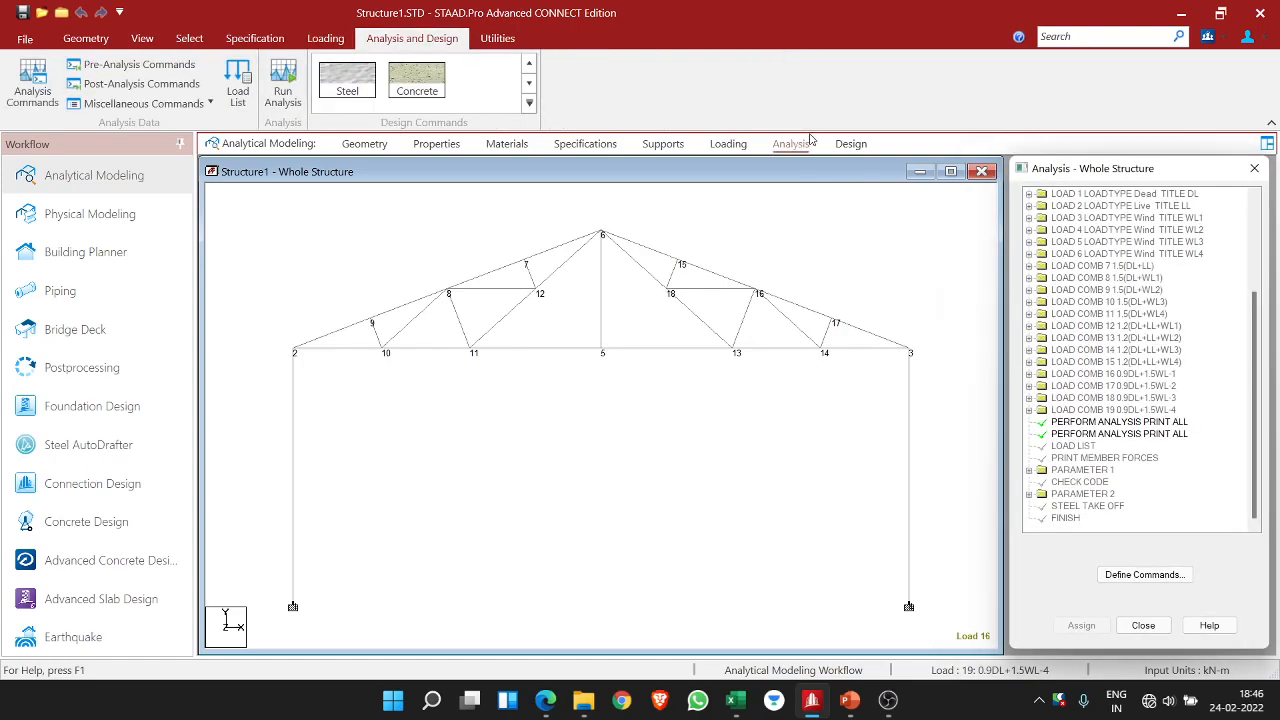
click(1184, 576)
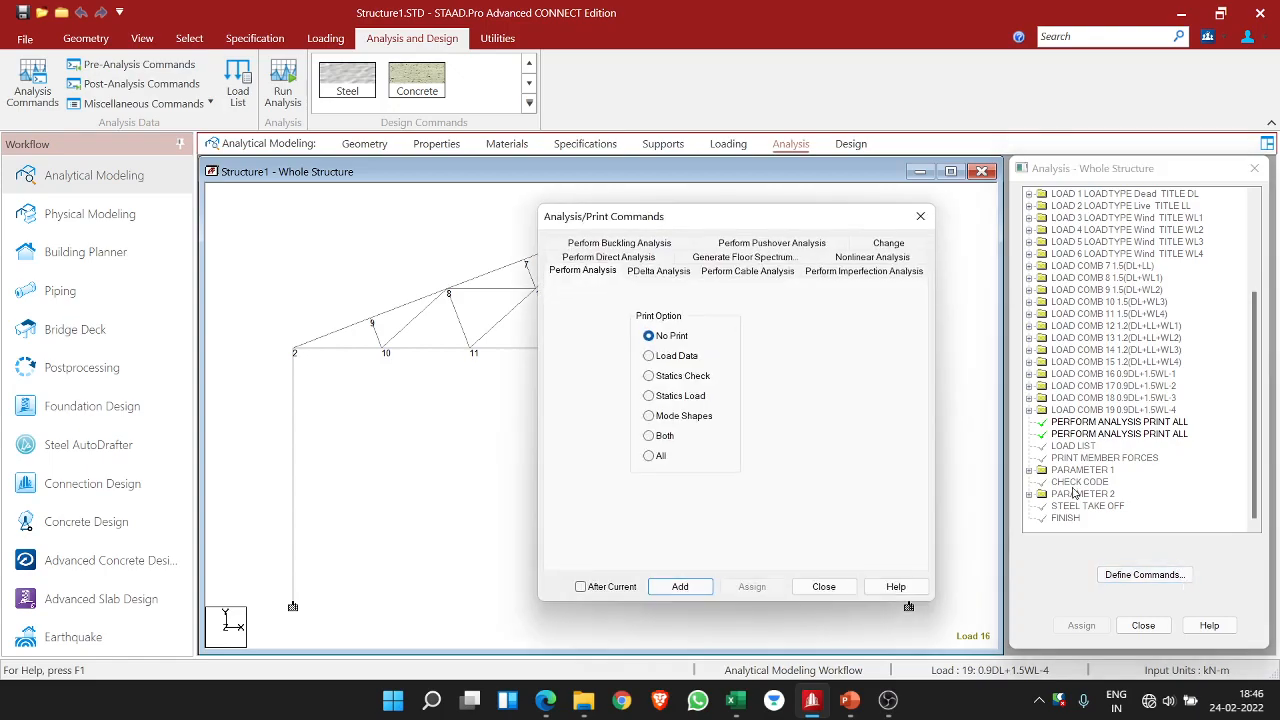
click(920, 216)
click(32, 80)
click(649, 457)
click(686, 588)
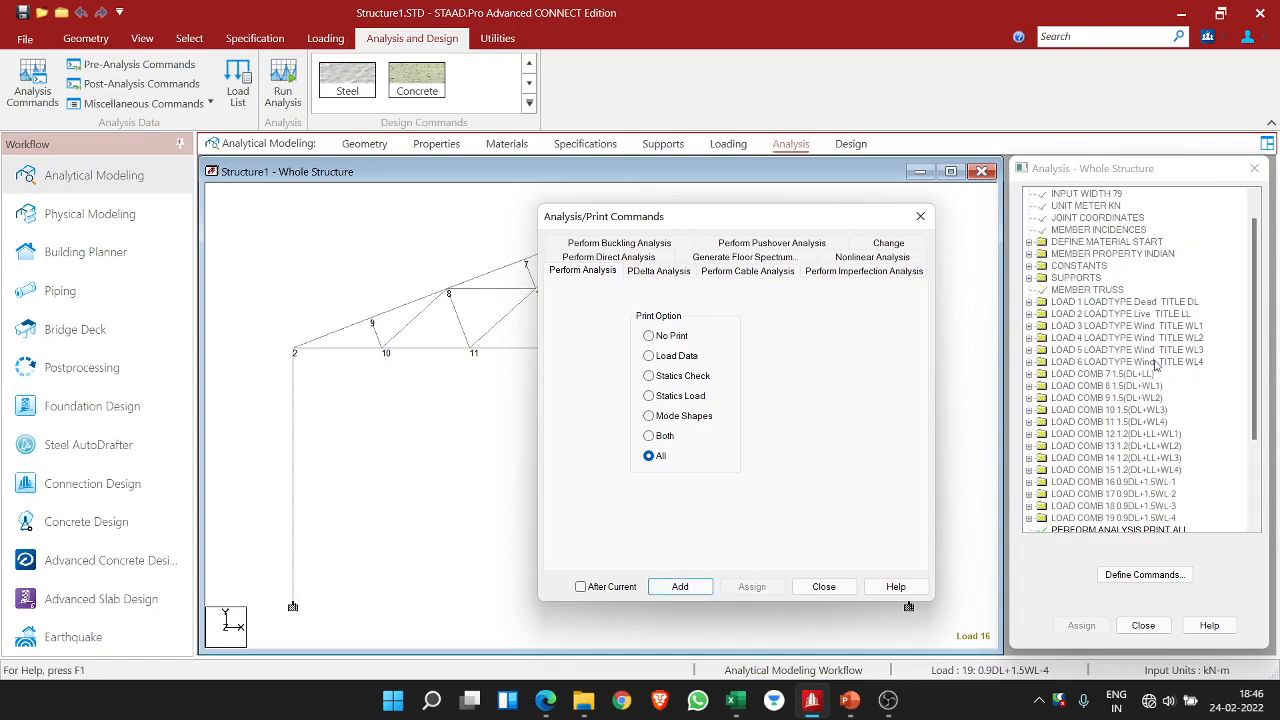
click(838, 584)
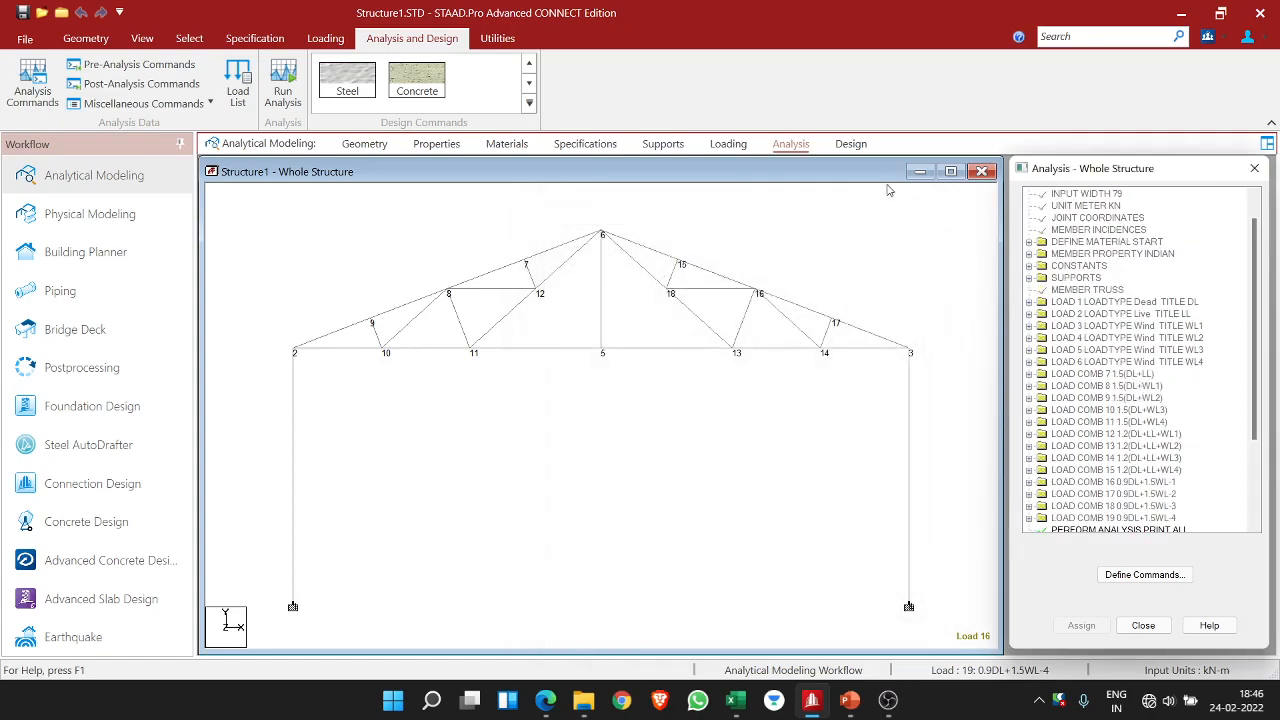
- Open the steel design setup for the whole structure and view the list of available design codes, keeping IS800 2007 LSD
click(860, 146)
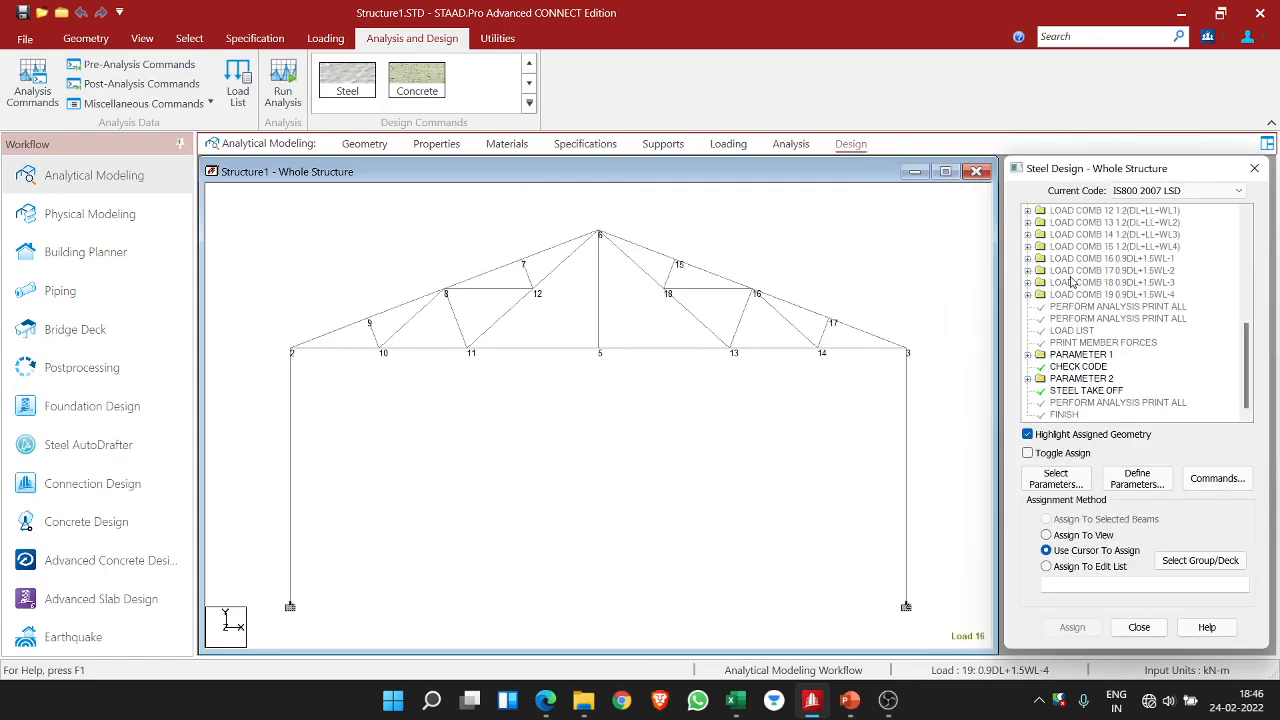
click(345, 83)
click(1226, 192)
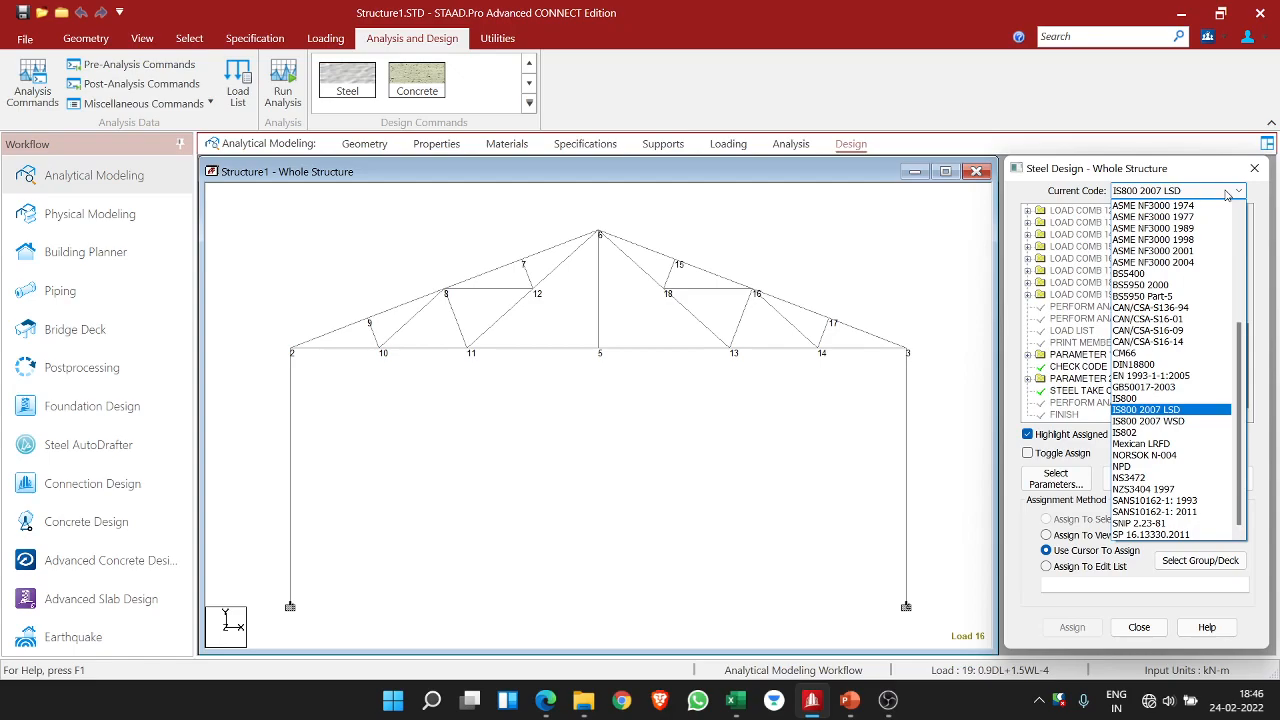
click(1222, 193)
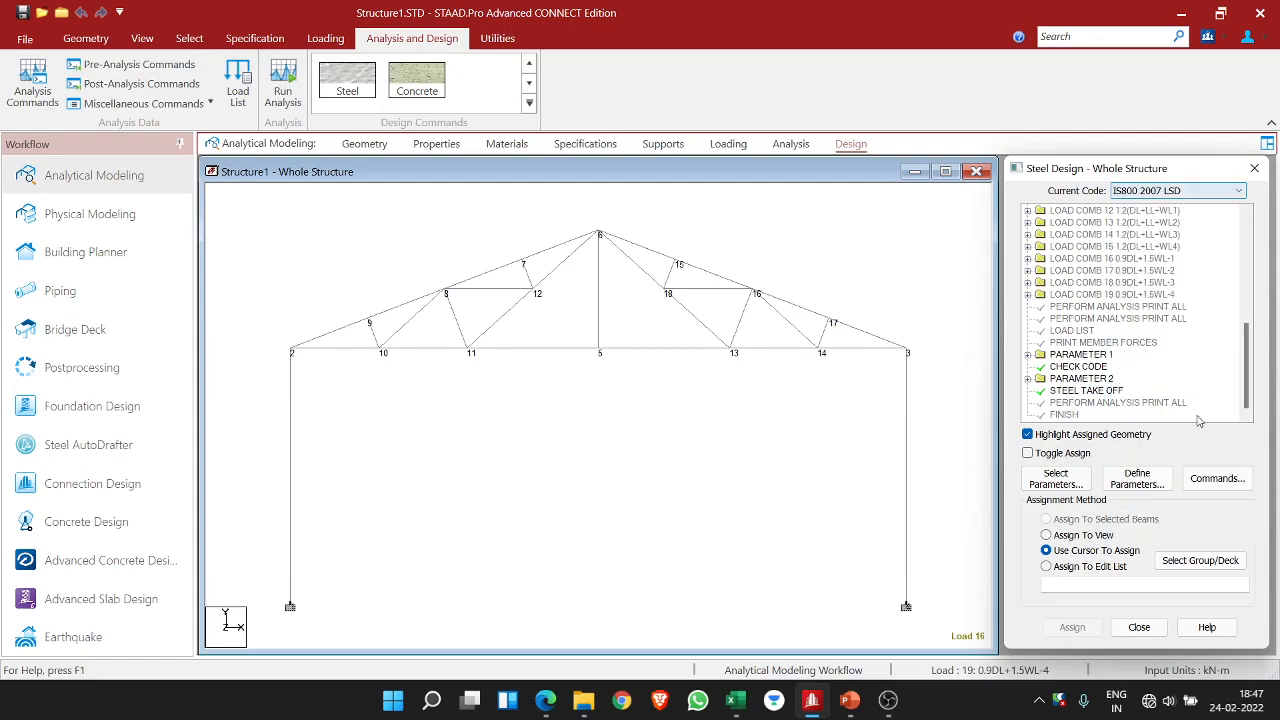
- Go through the design parameters, enter 410000 kN/m2 for FU, view the FYLD yield strength, and close without adding them
click(1150, 484)
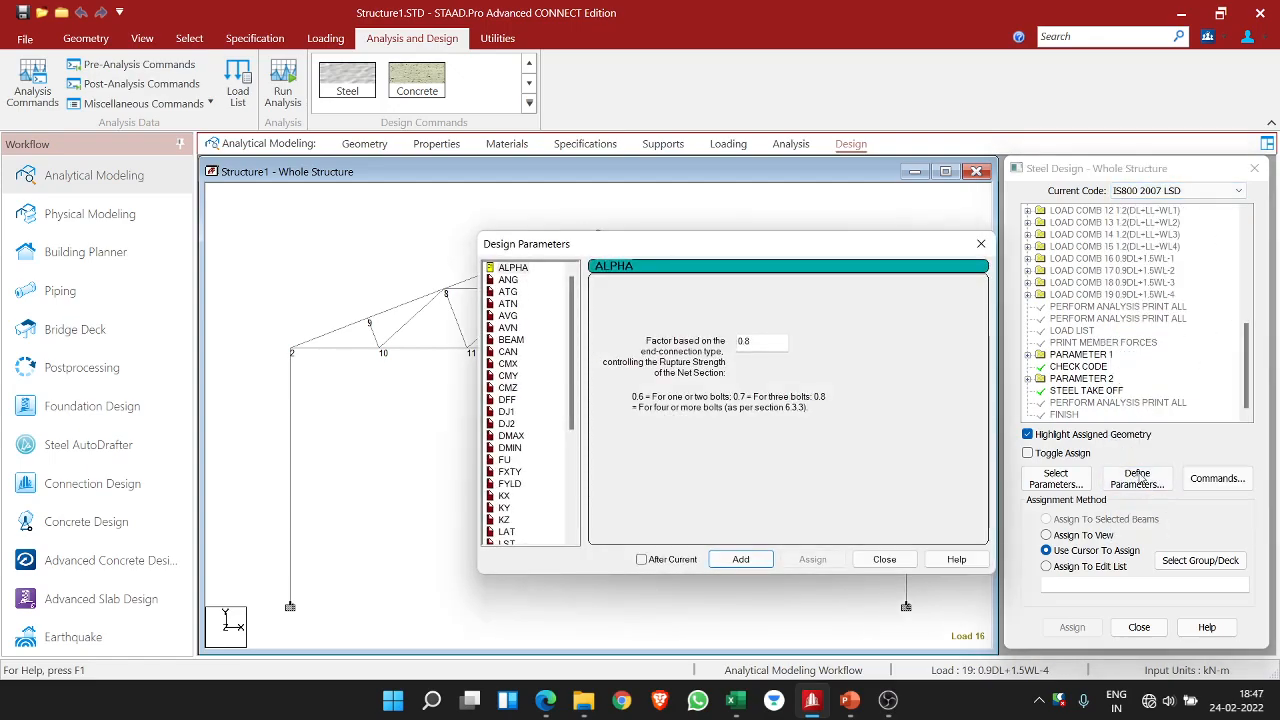
scroll(505, 432, down, 3)
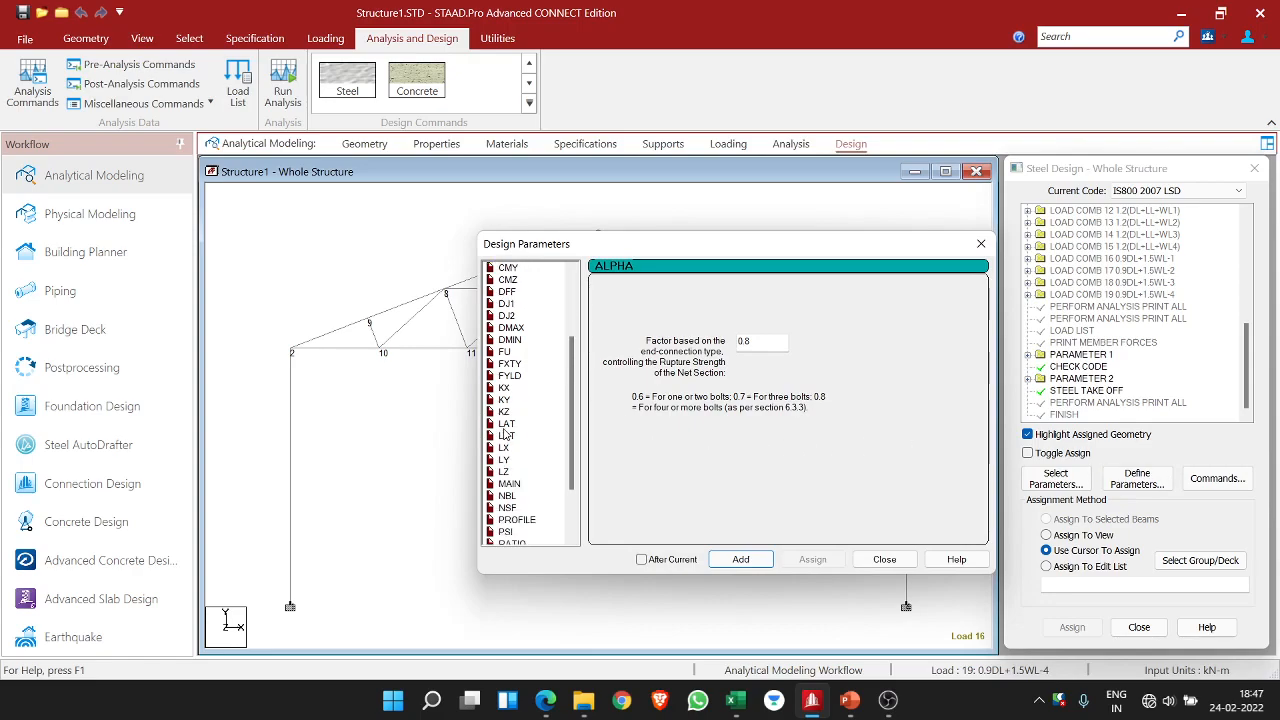
scroll(550, 432, down, 2)
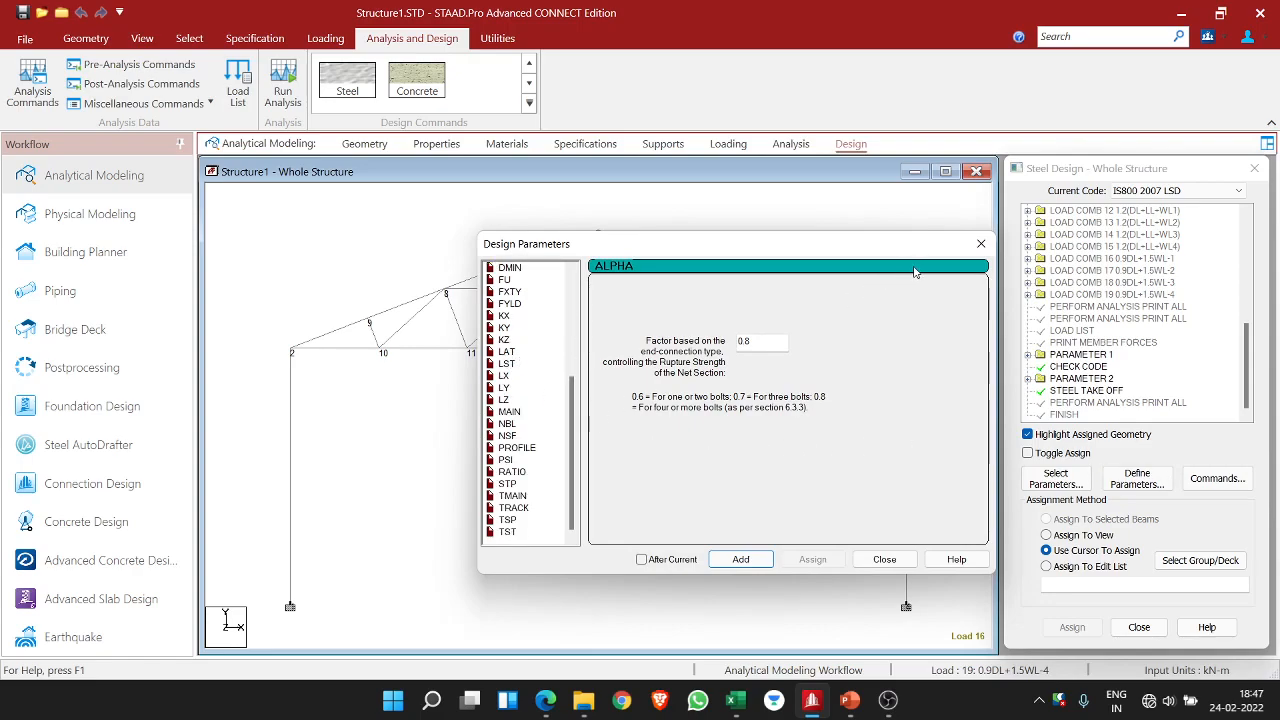
scroll(530, 407, up, 5)
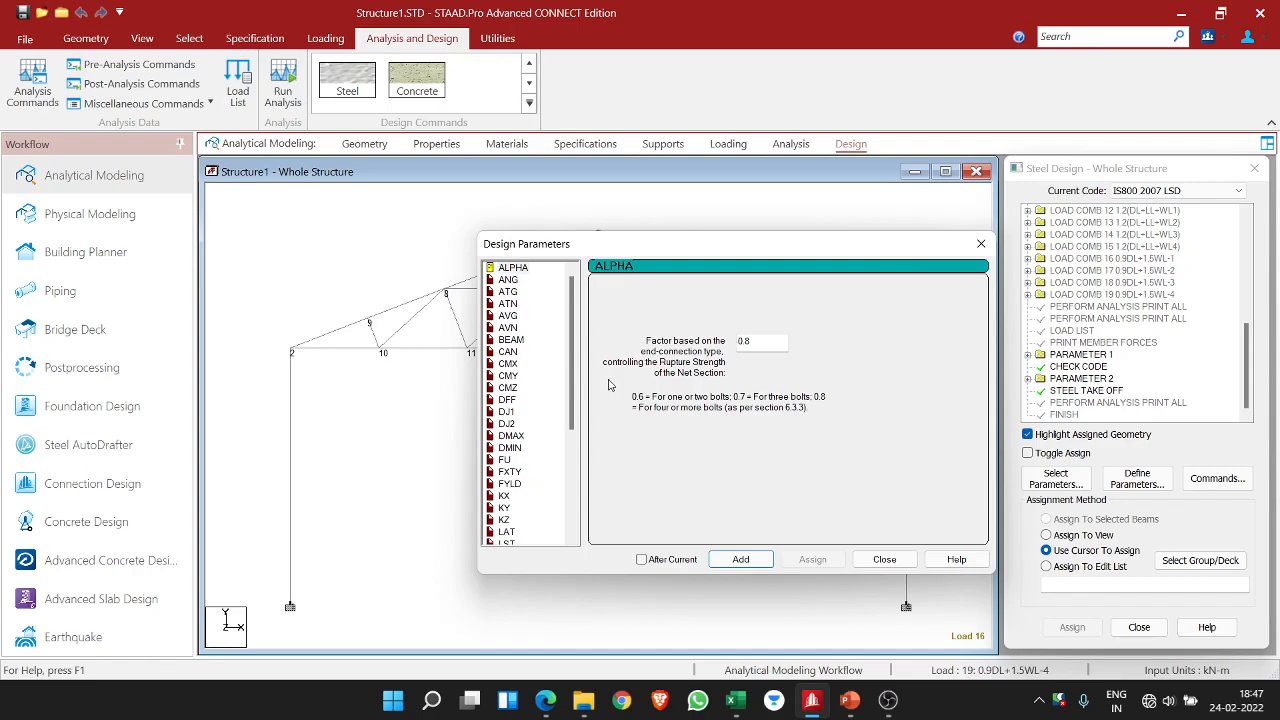
click(505, 461)
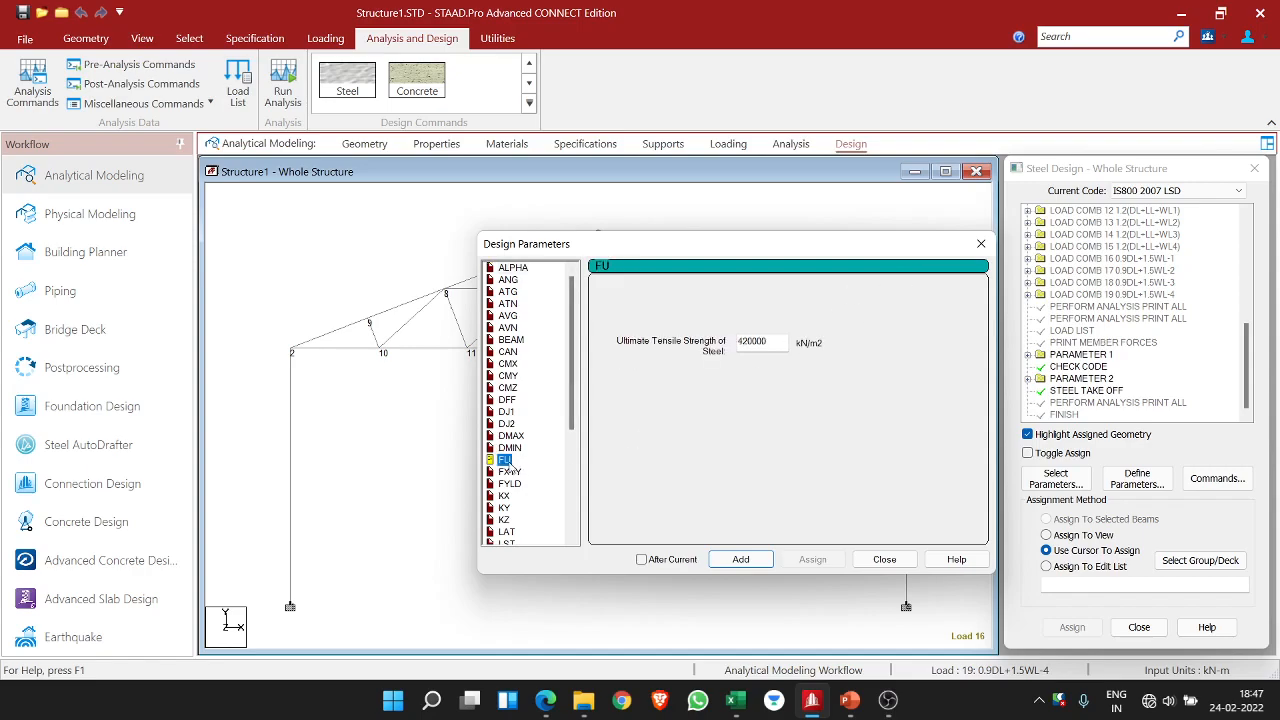
click(750, 341)
scroll(520, 512, down, 1)
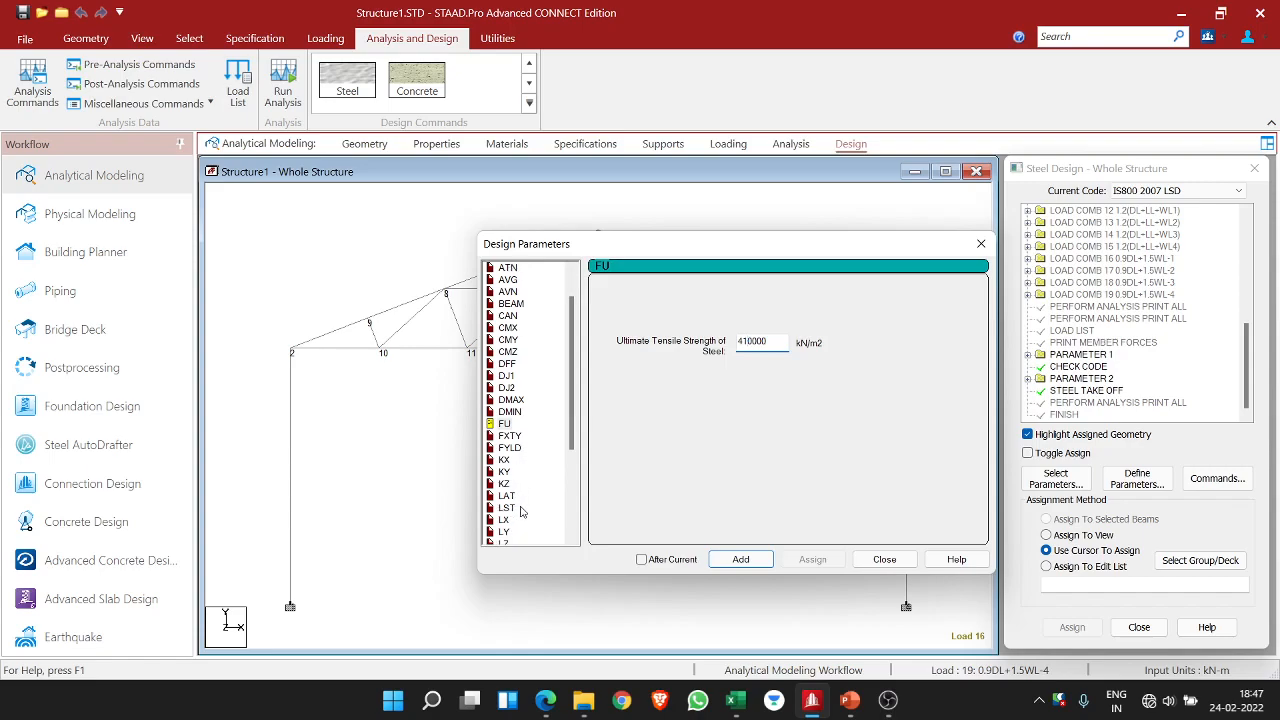
click(512, 448)
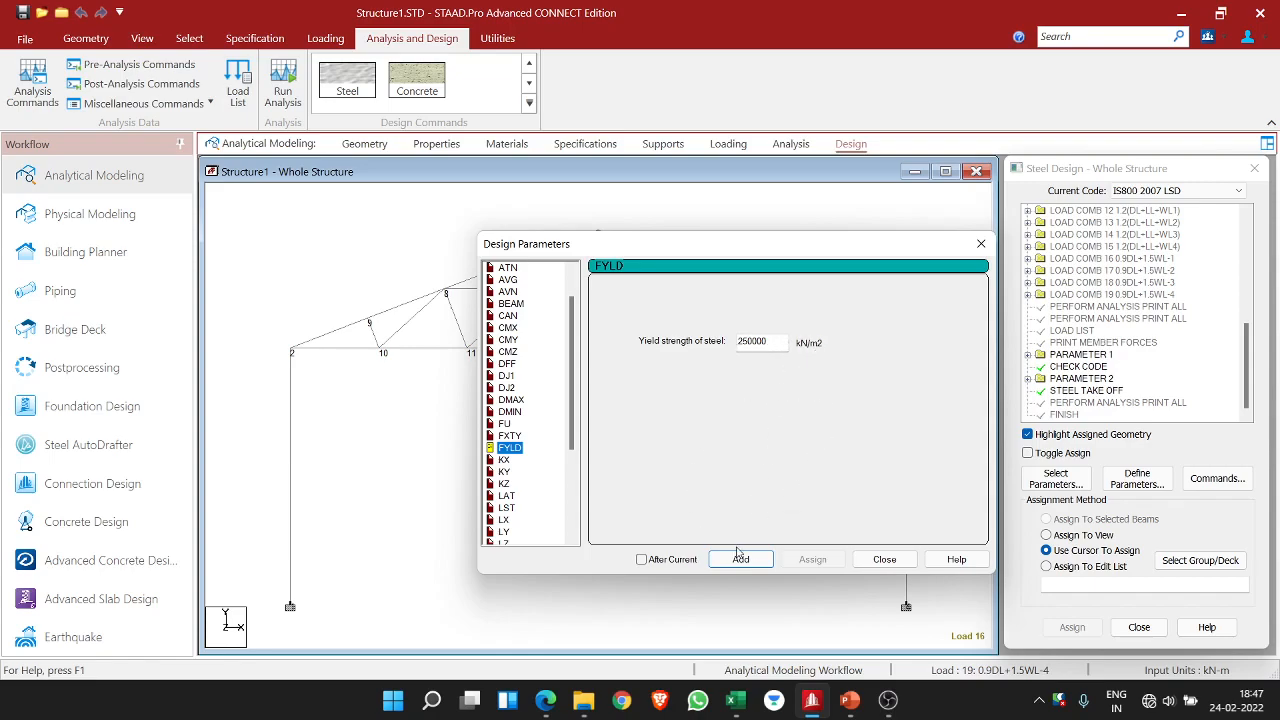
click(884, 559)
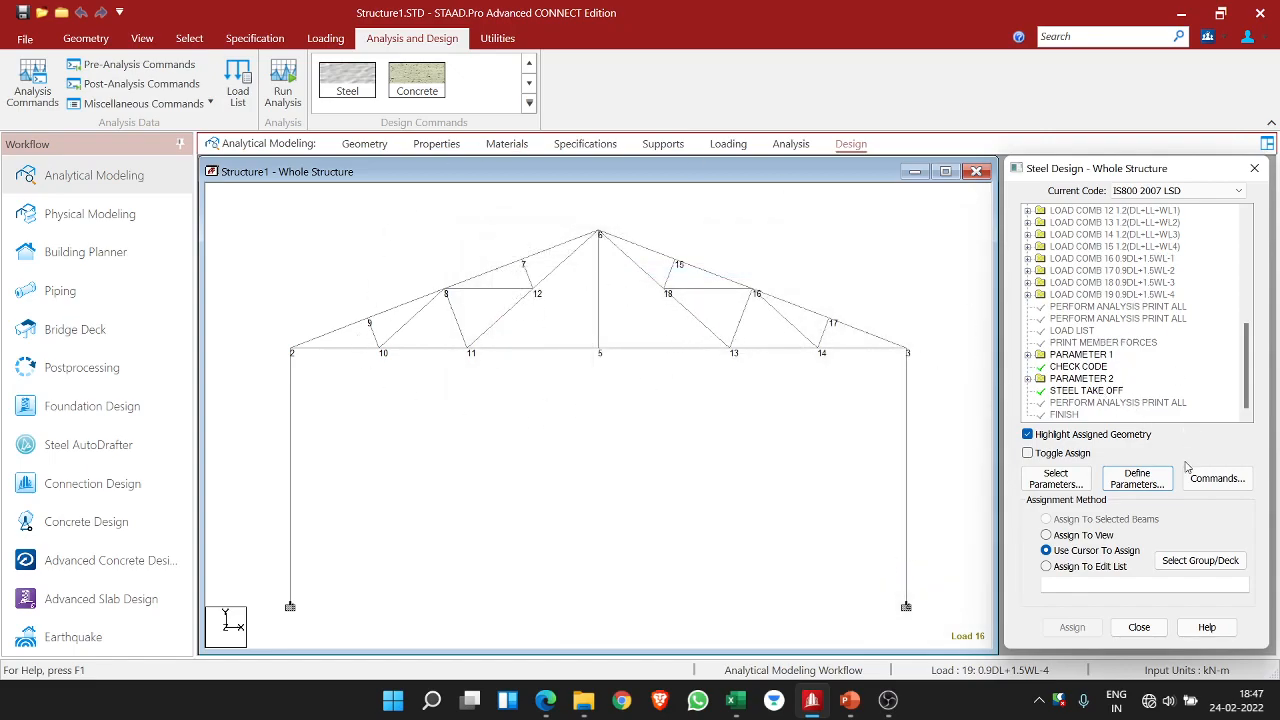
- View the Design Parameters and Parameter Selection dialogs again and close both without changes
click(1137, 480)
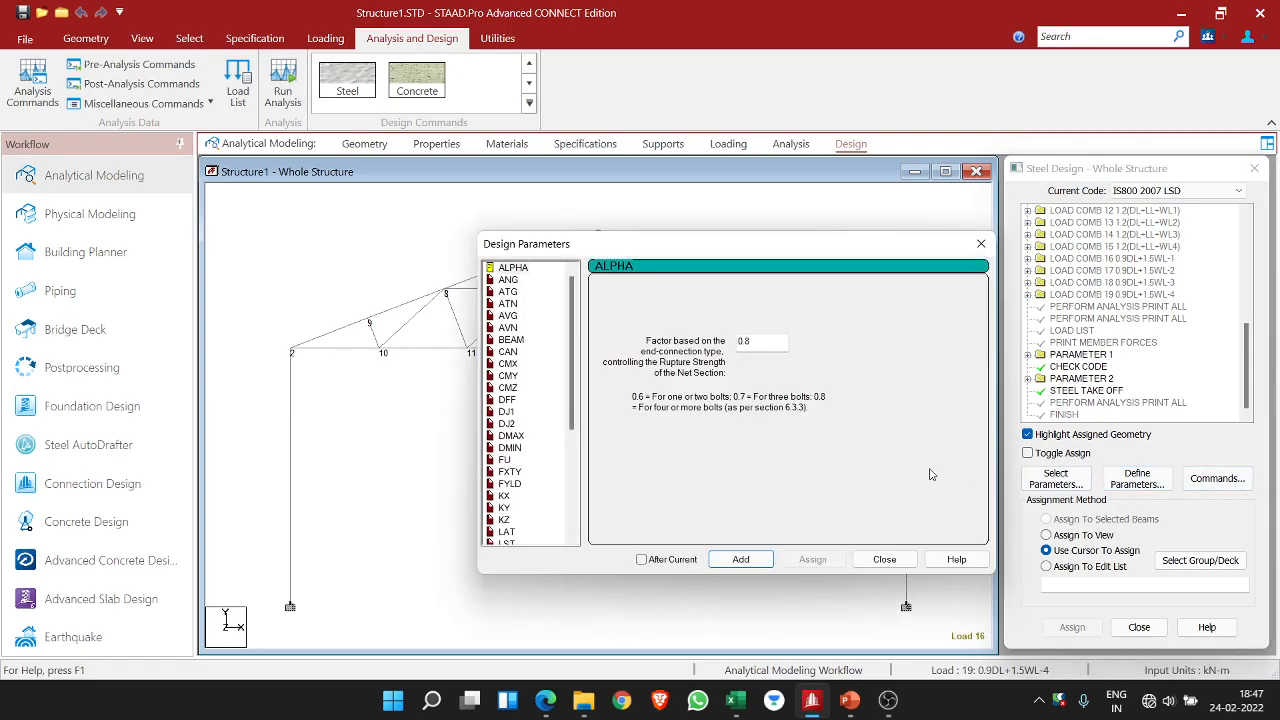
click(981, 244)
click(1055, 484)
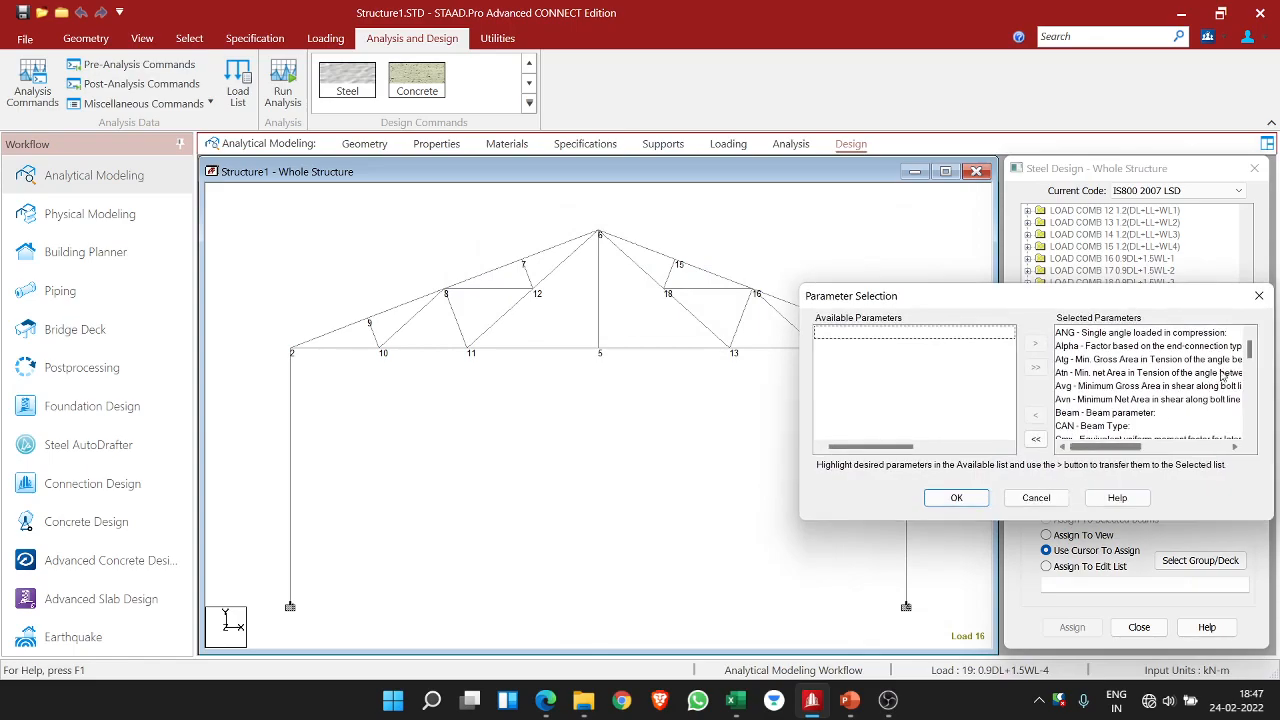
click(1259, 295)
- View the Check Code and Take Off descriptions among the design commands and close the dialog without adding either
click(1216, 478)
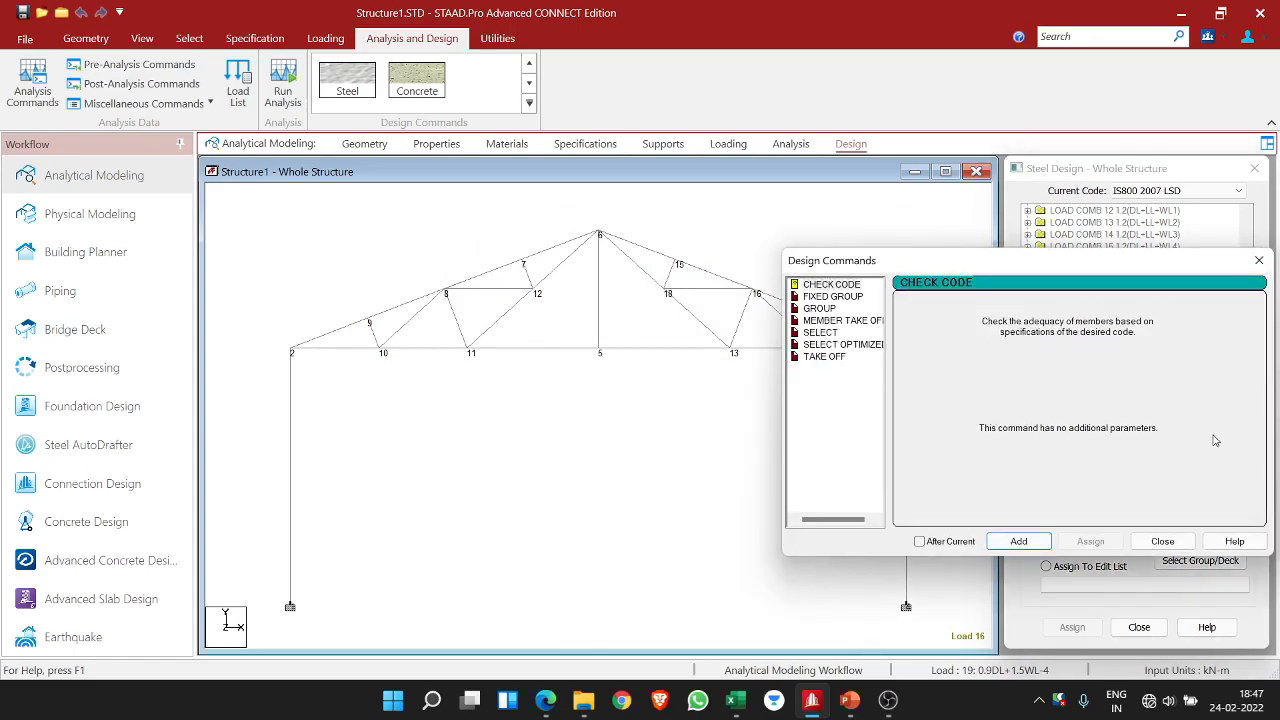
click(846, 286)
click(1147, 549)
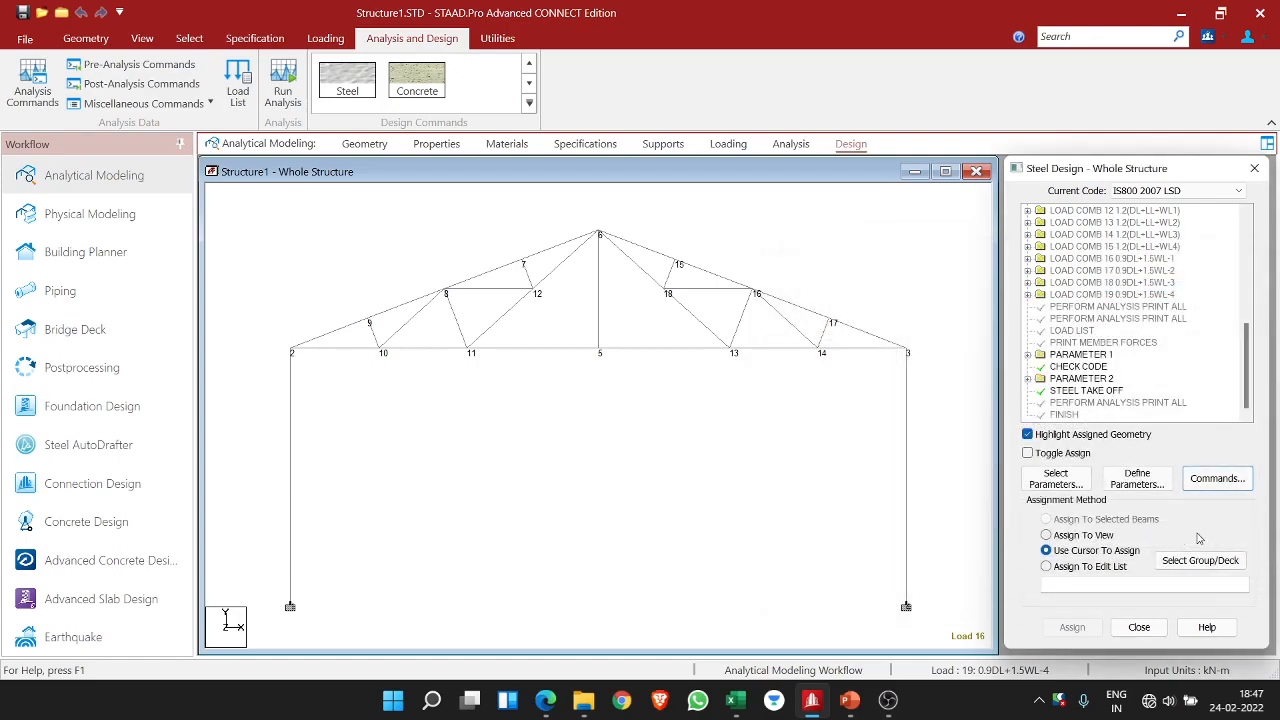
click(1218, 480)
click(831, 358)
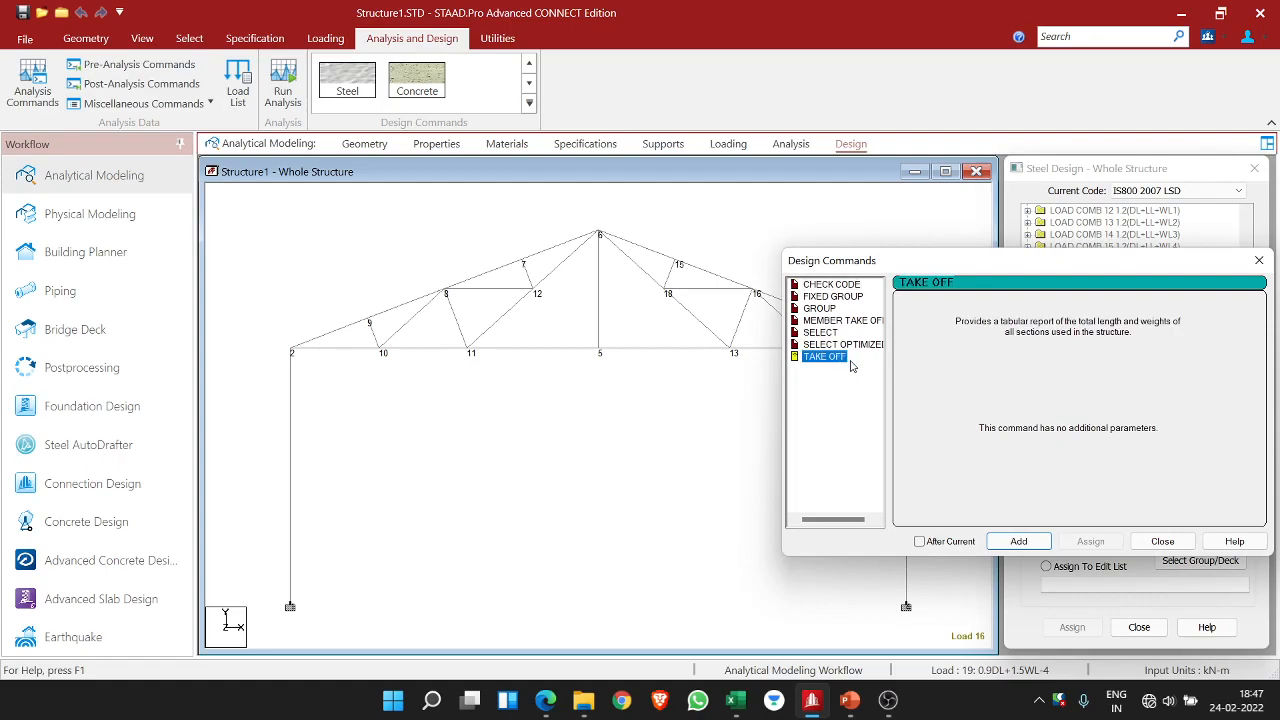
drag(942, 270, 740, 250)
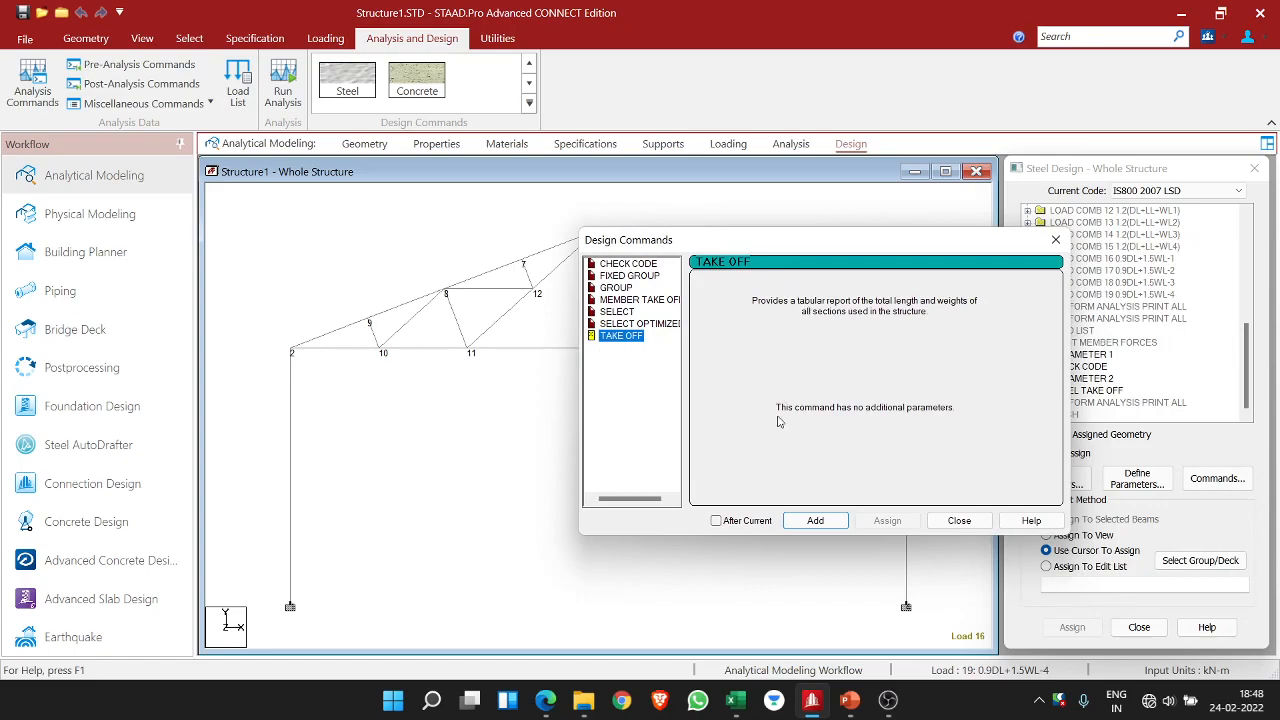
click(955, 521)
- Highlight the members assigned to Steel Take Off and Check Code, and go over the analysis and load combination entries
click(1087, 391)
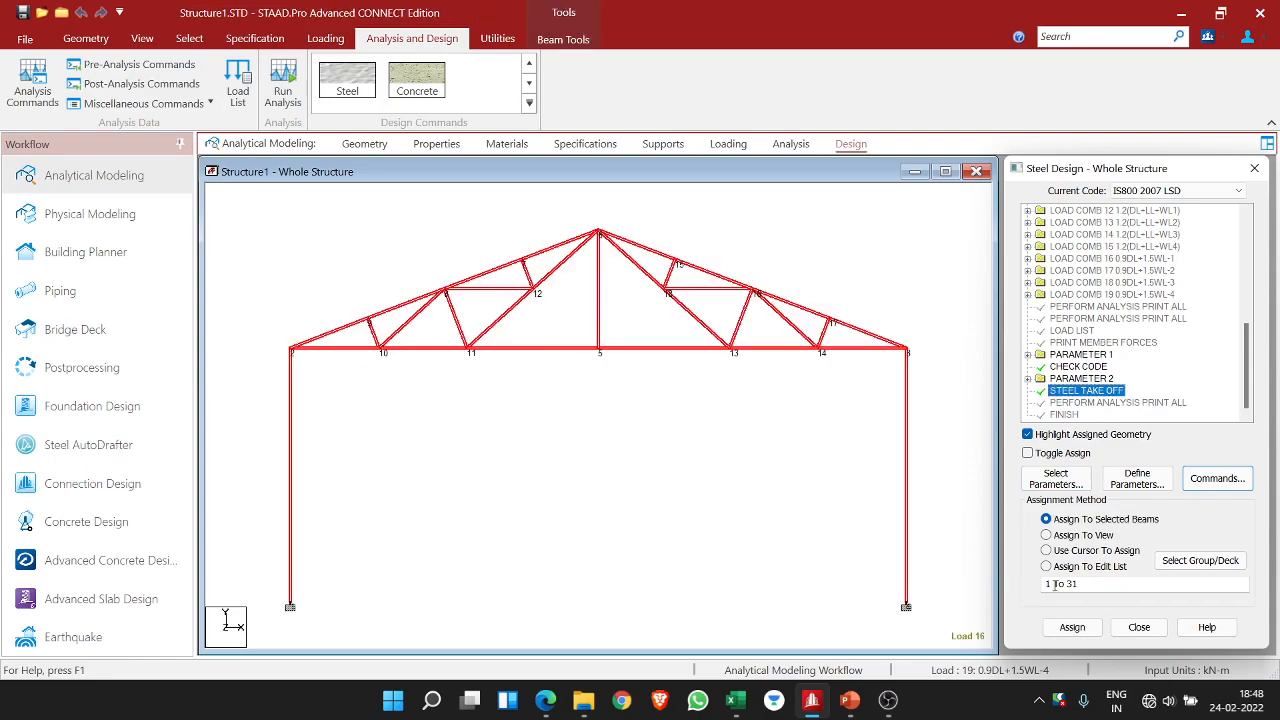
click(1056, 368)
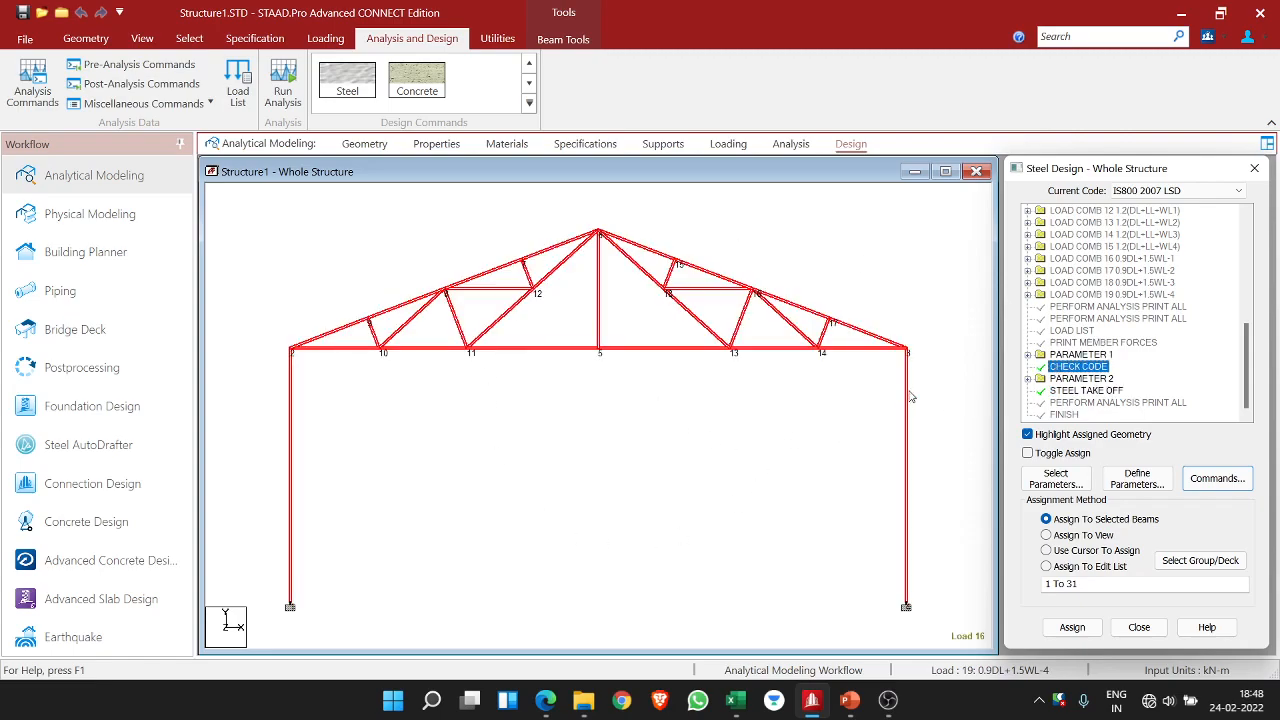
click(1072, 331)
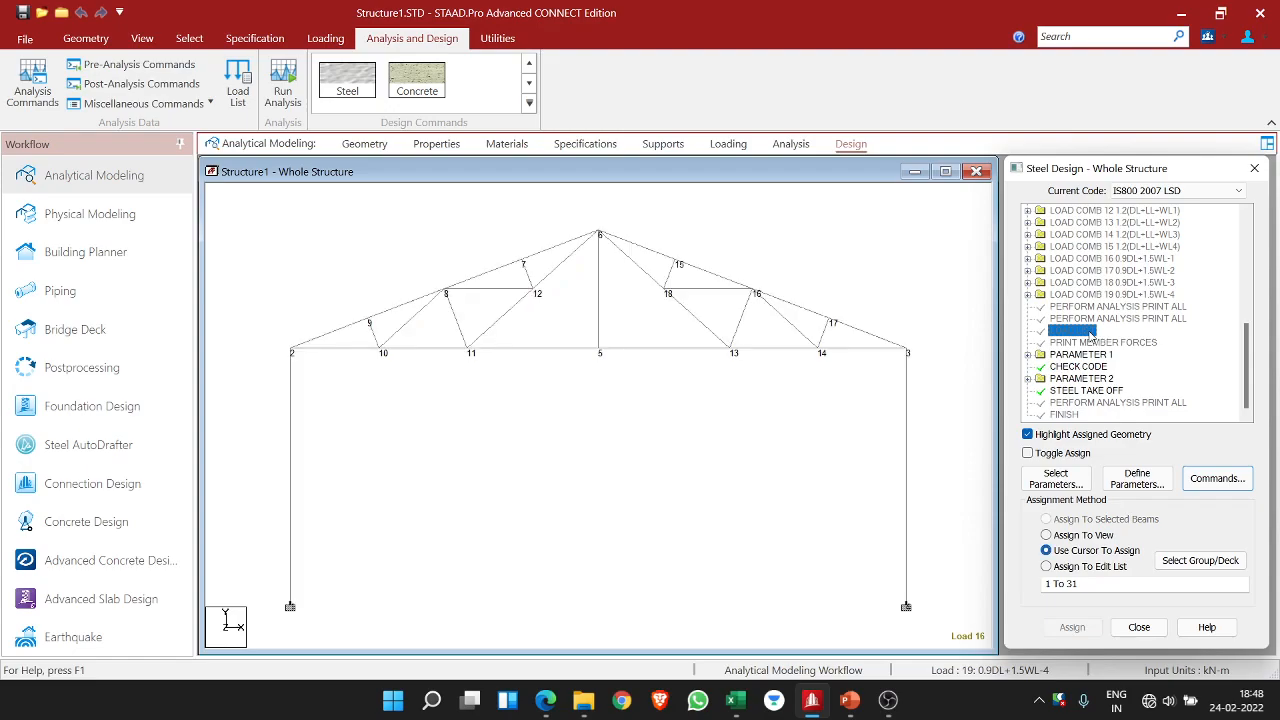
click(1088, 319)
click(1088, 306)
click(1083, 284)
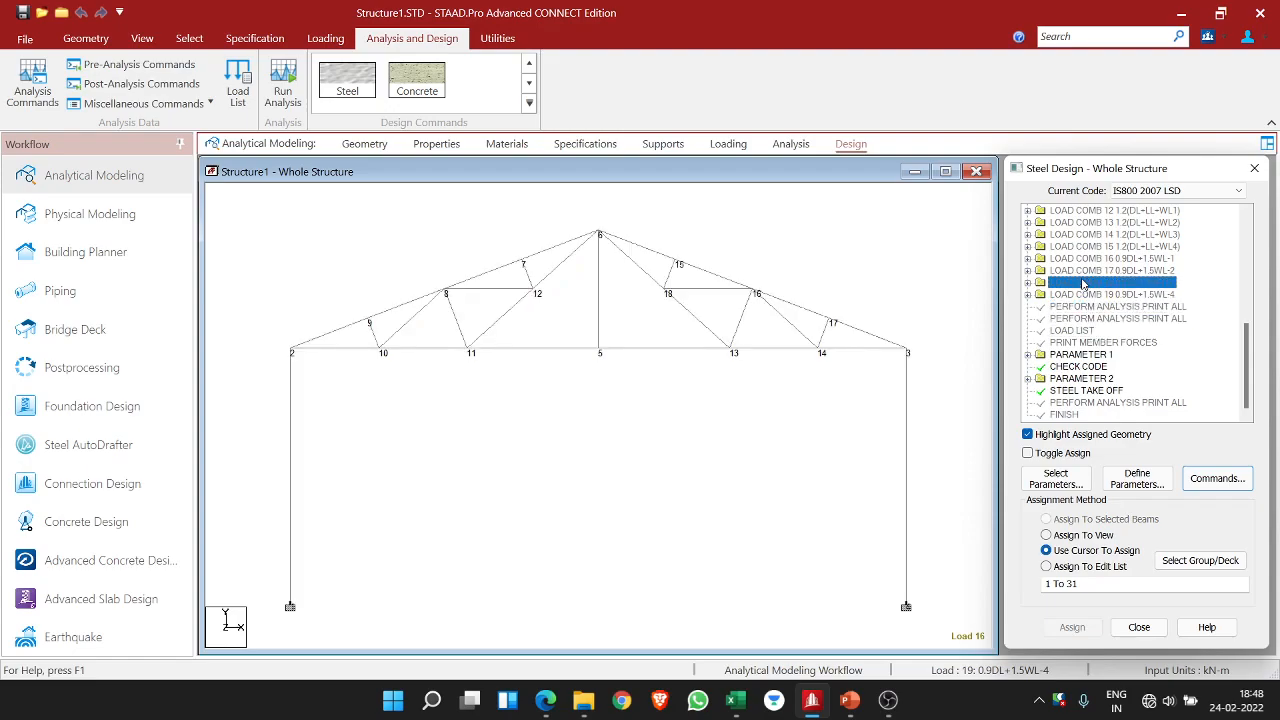
scroll(1084, 277, up, 1)
scroll(1084, 282, up, 3)
scroll(1090, 307, down, 5)
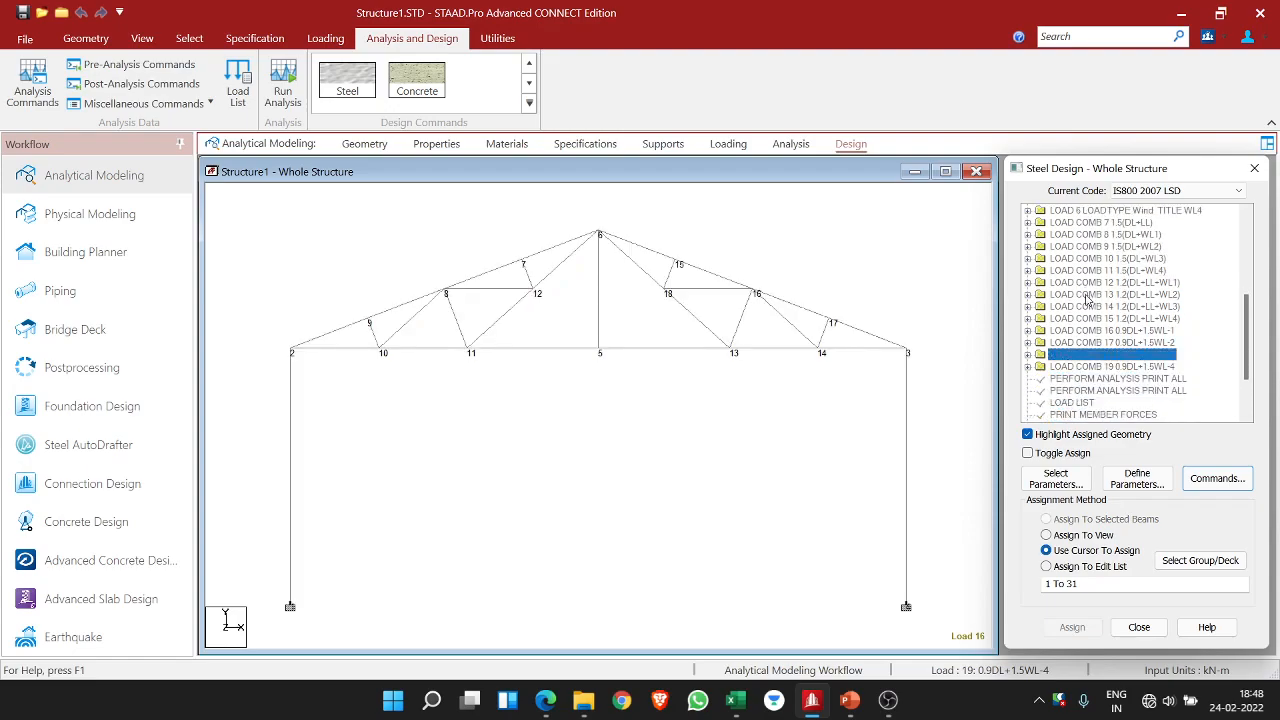
- Expand Parameter 1 and Parameter 2 in the steel design tree and review the code and strength parameters they contain
click(1028, 356)
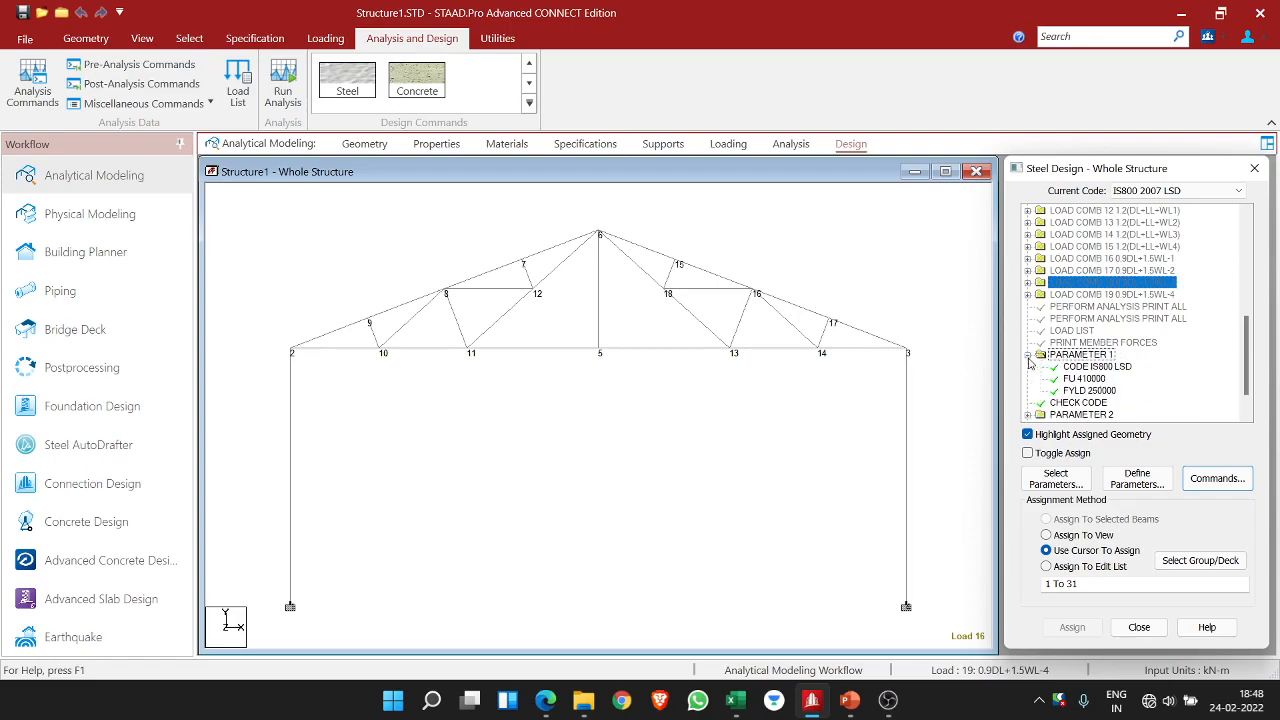
scroll(1080, 362, down, 1)
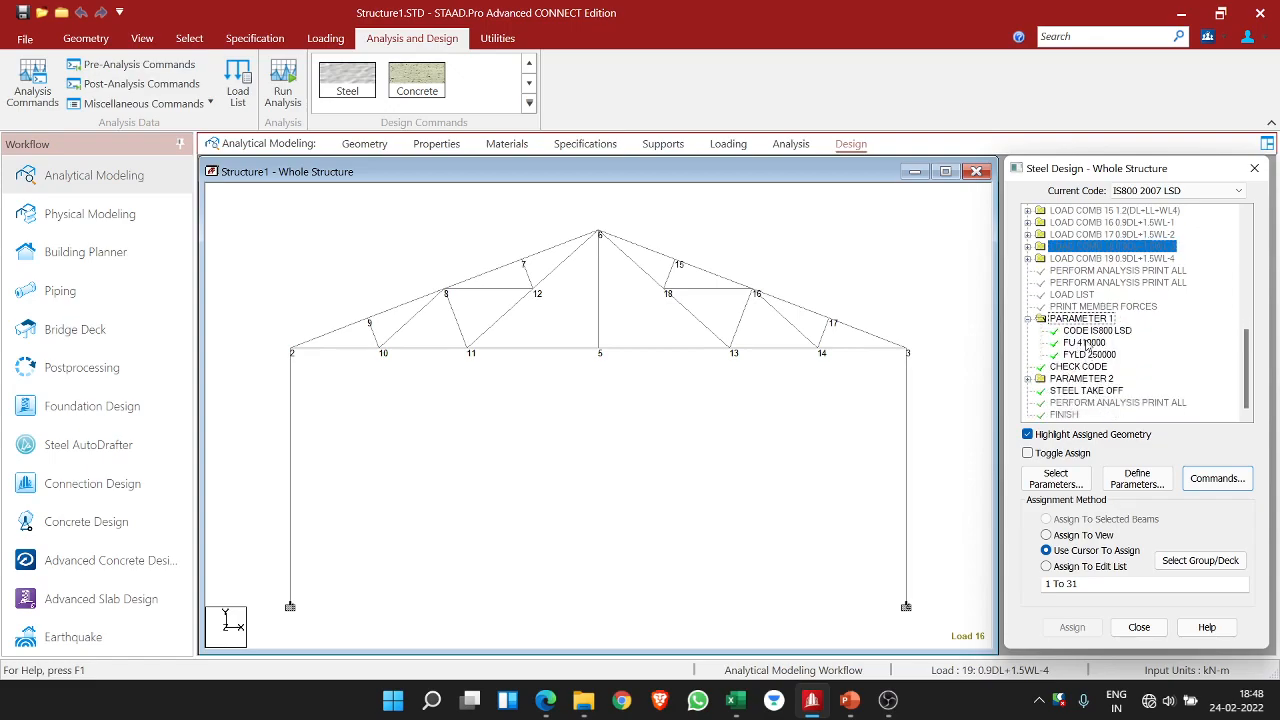
click(1029, 380)
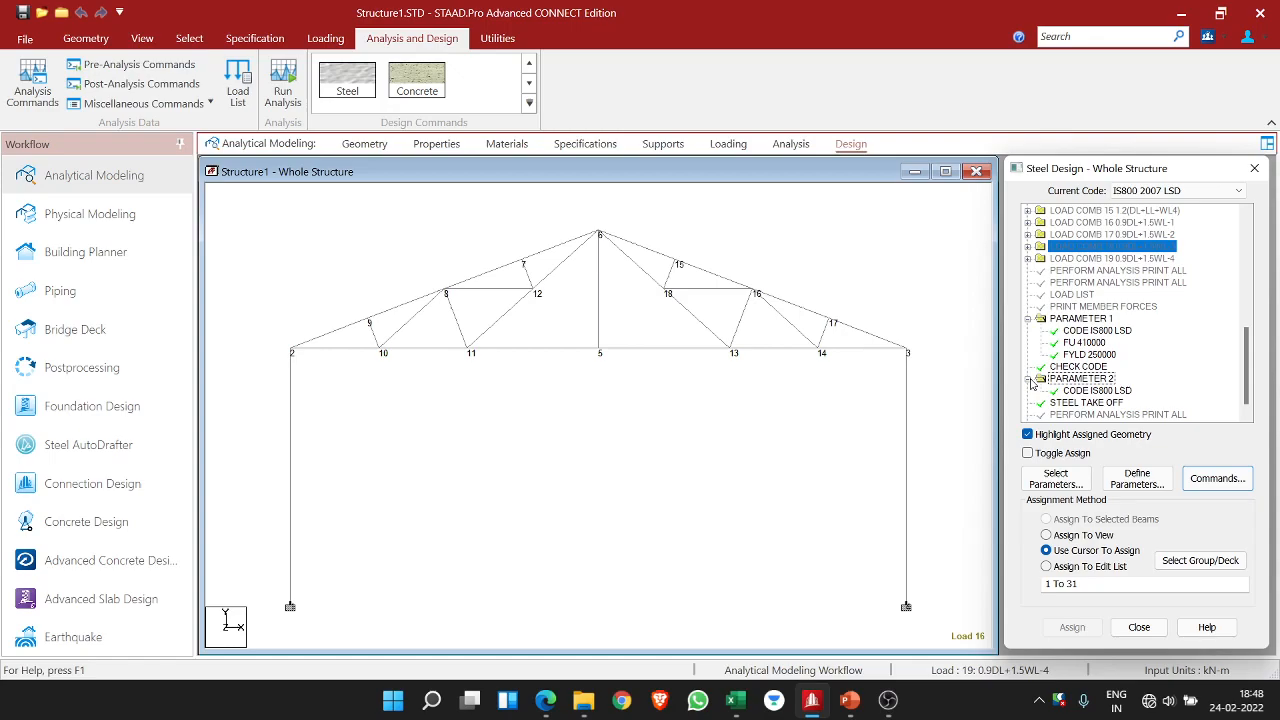
scroll(1040, 382, down, 1)
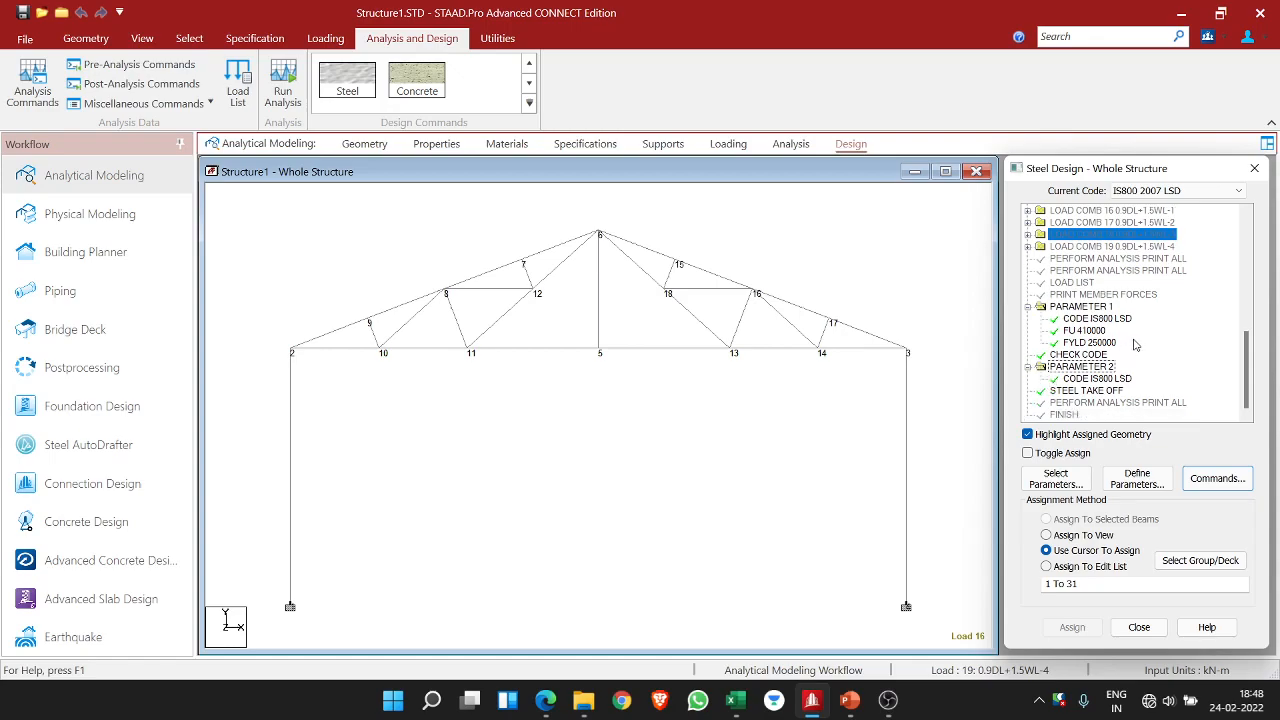
scroll(1134, 344, up, 2)
scroll(1134, 344, down, 2)
scroll(1134, 344, up, 3)
scroll(1134, 344, down, 3)
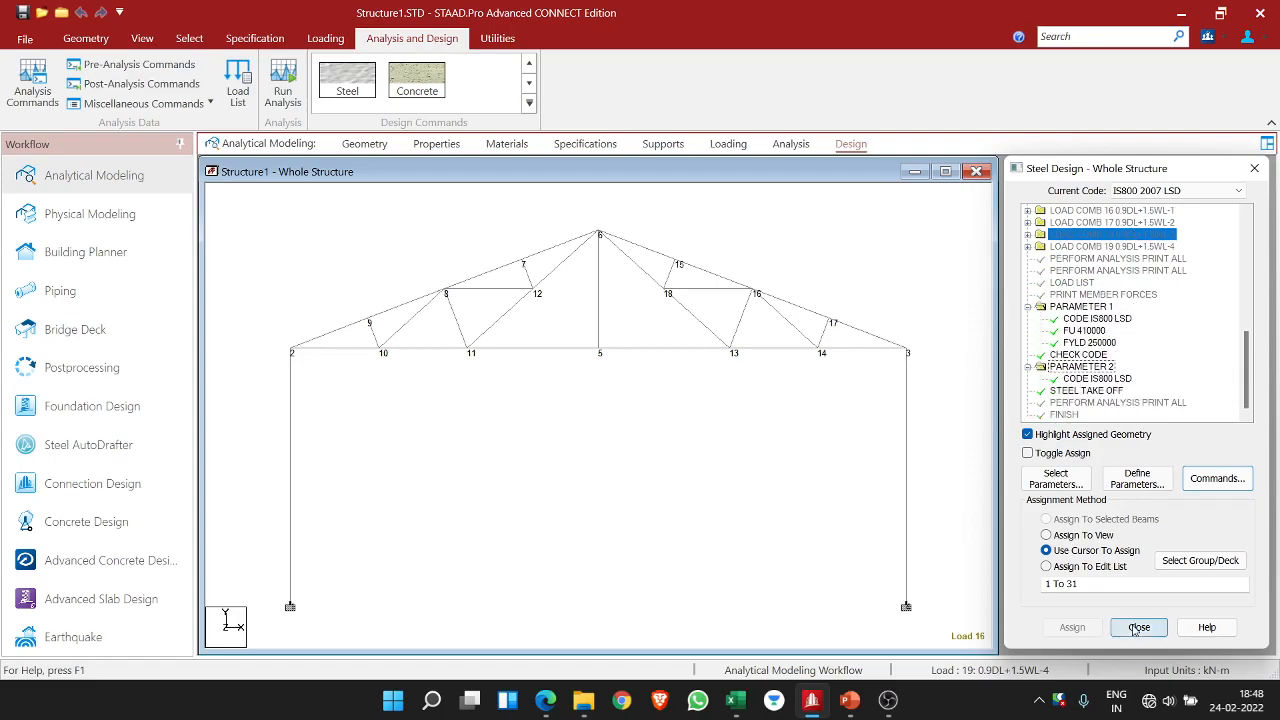
- Run the analysis and steel design, and open the resulting output file
click(282, 74)
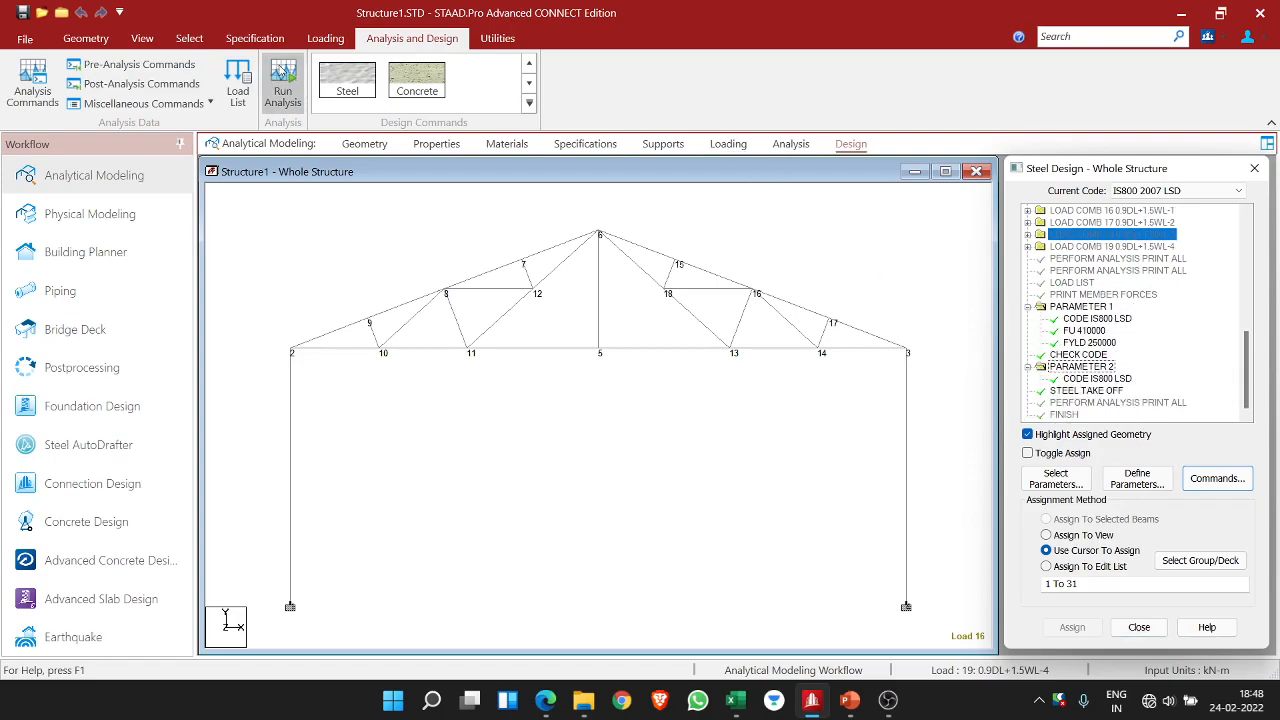
click(626, 438)
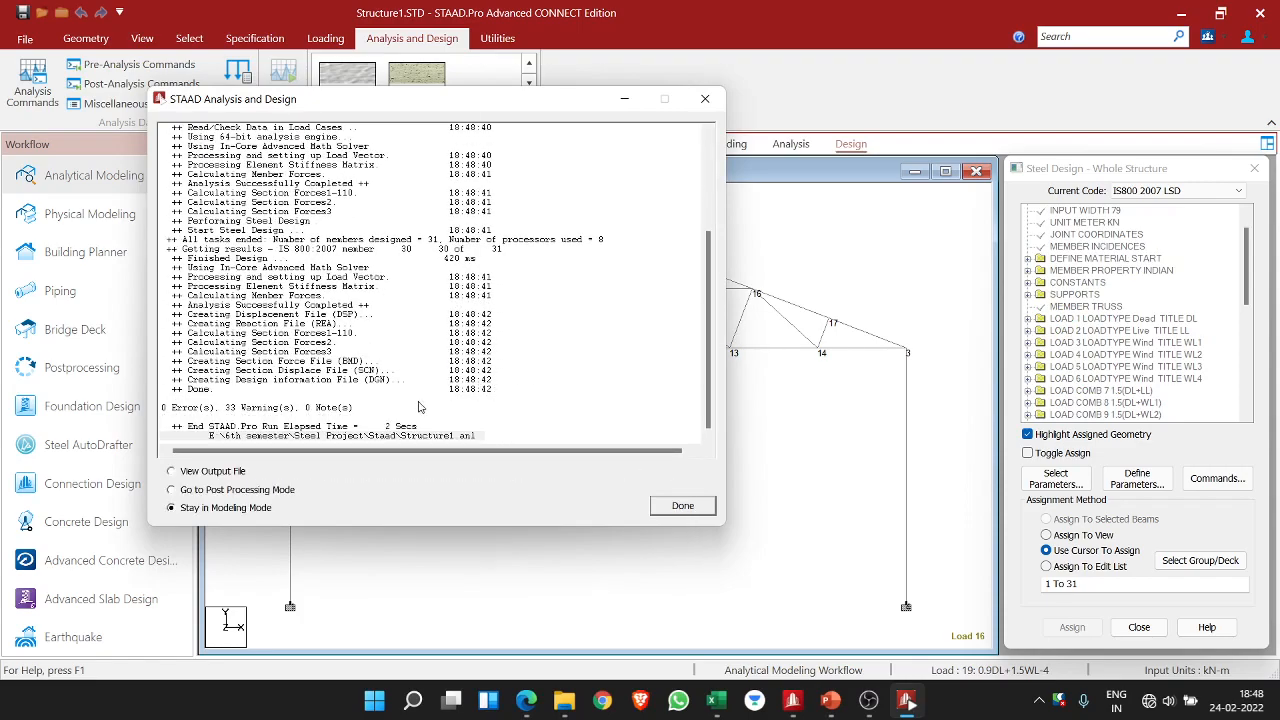
click(220, 471)
click(680, 505)
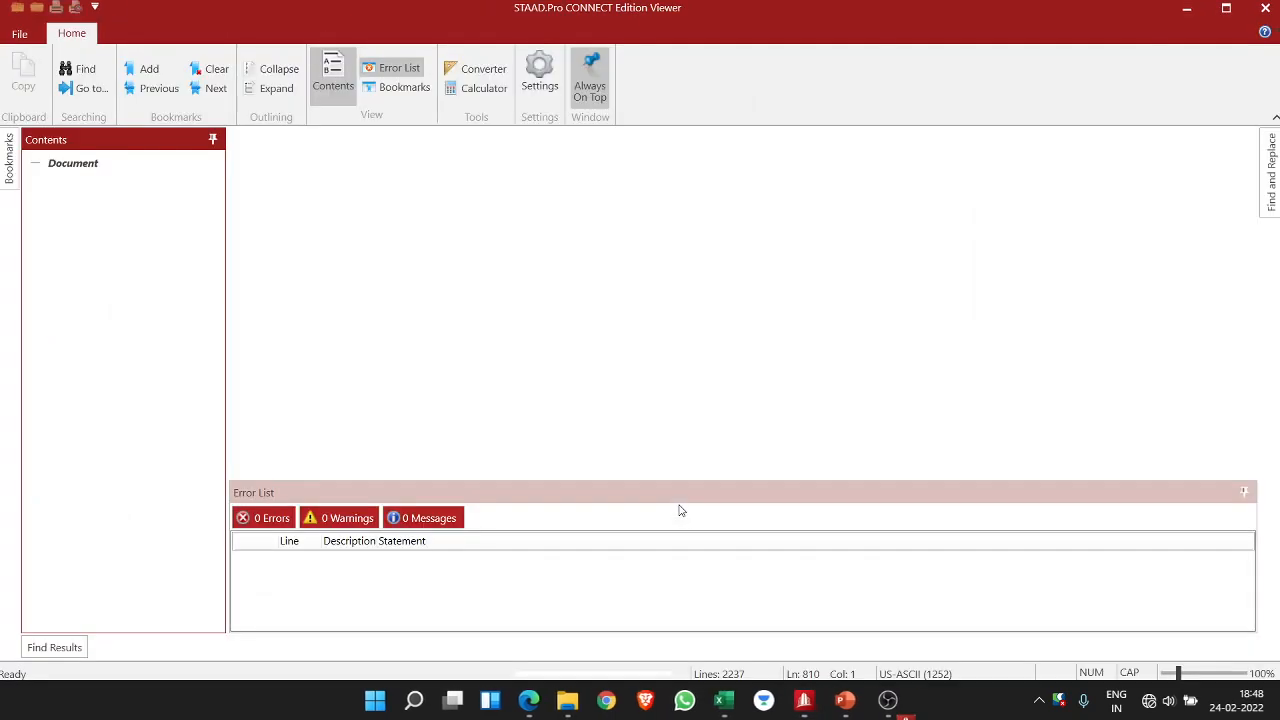
- Hide the error list, look through the output file, and locate the Member Forces section in its contents
click(1244, 492)
scroll(746, 392, down, 3)
scroll(709, 389, up, 3)
scroll(709, 389, down, 3)
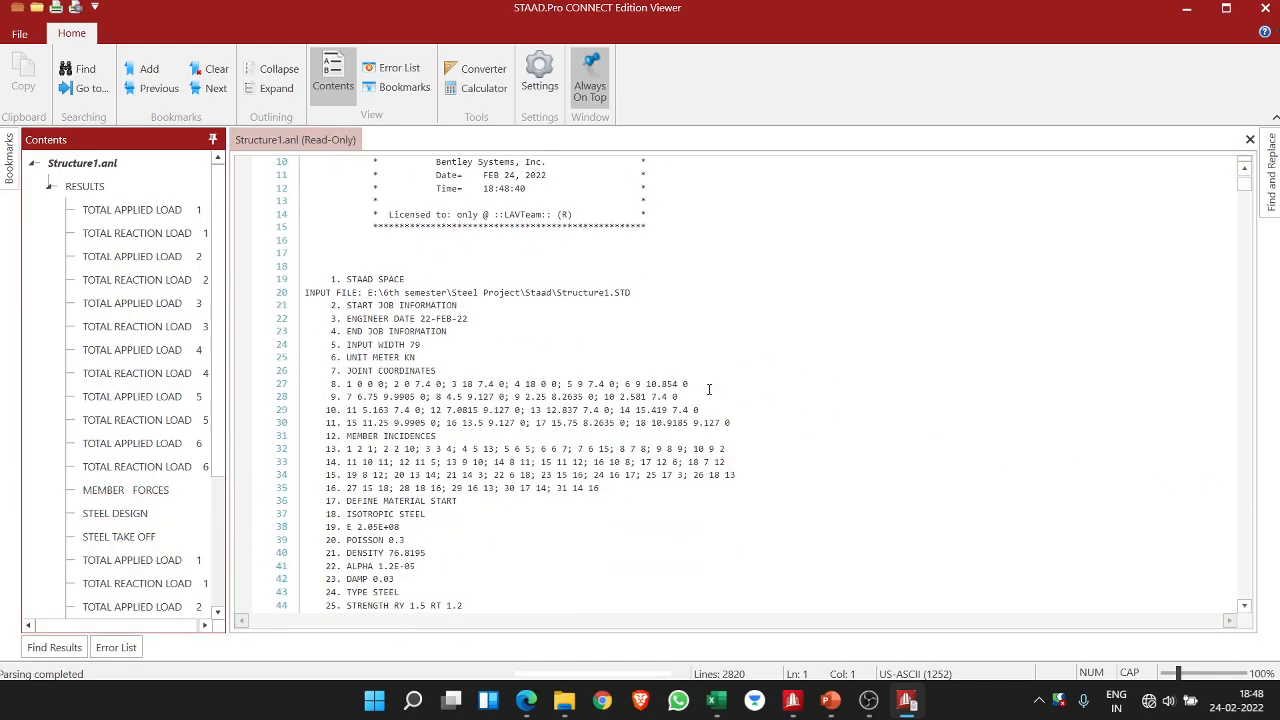
scroll(90, 370, down, 1)
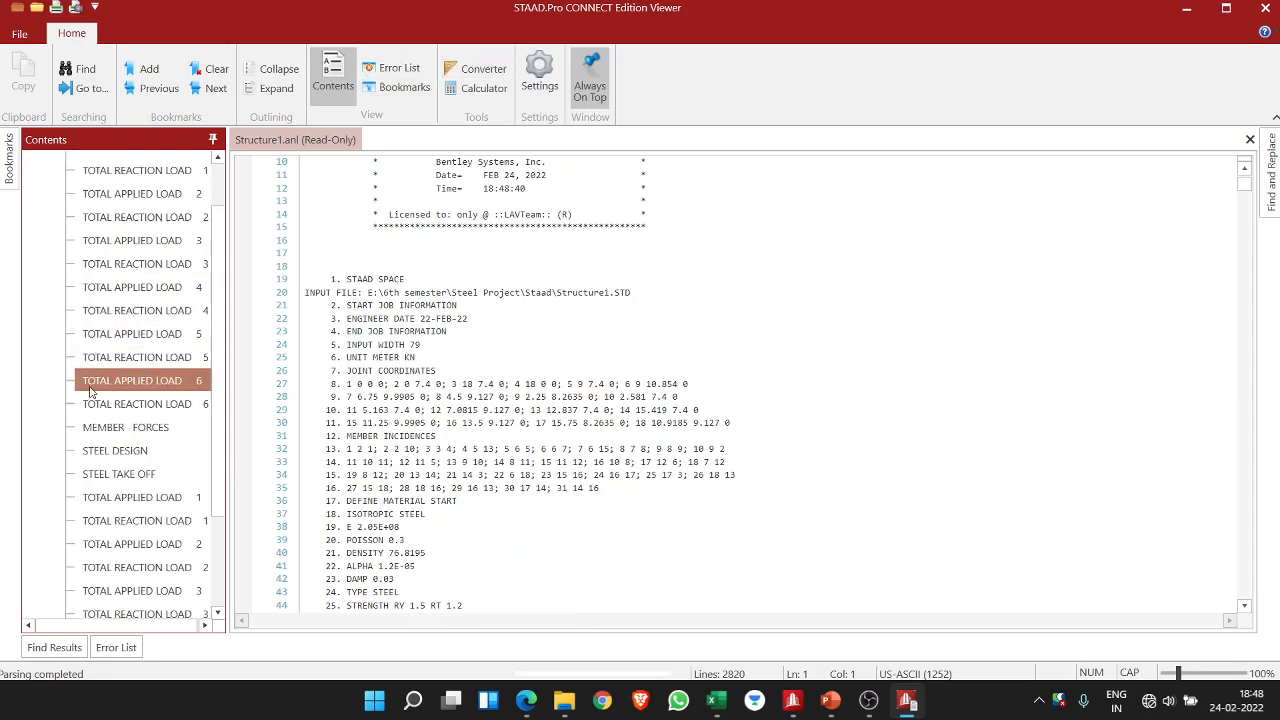
right_click(117, 430)
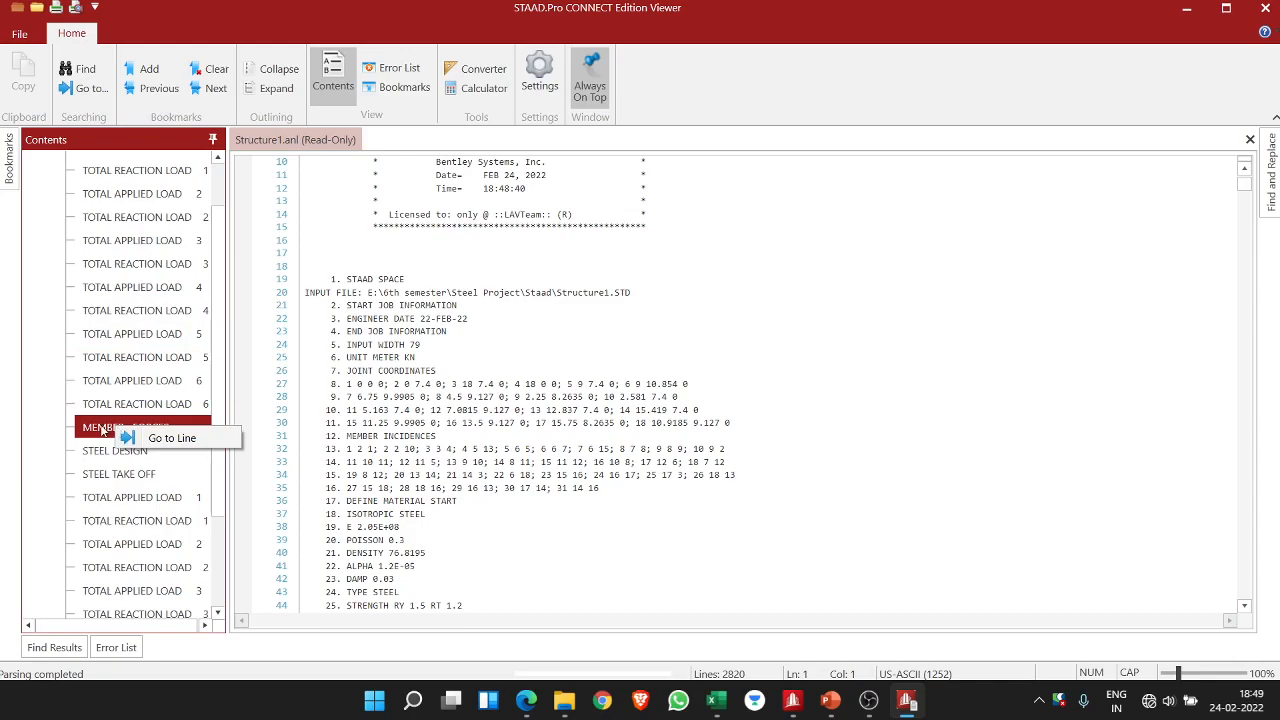
click(105, 430)
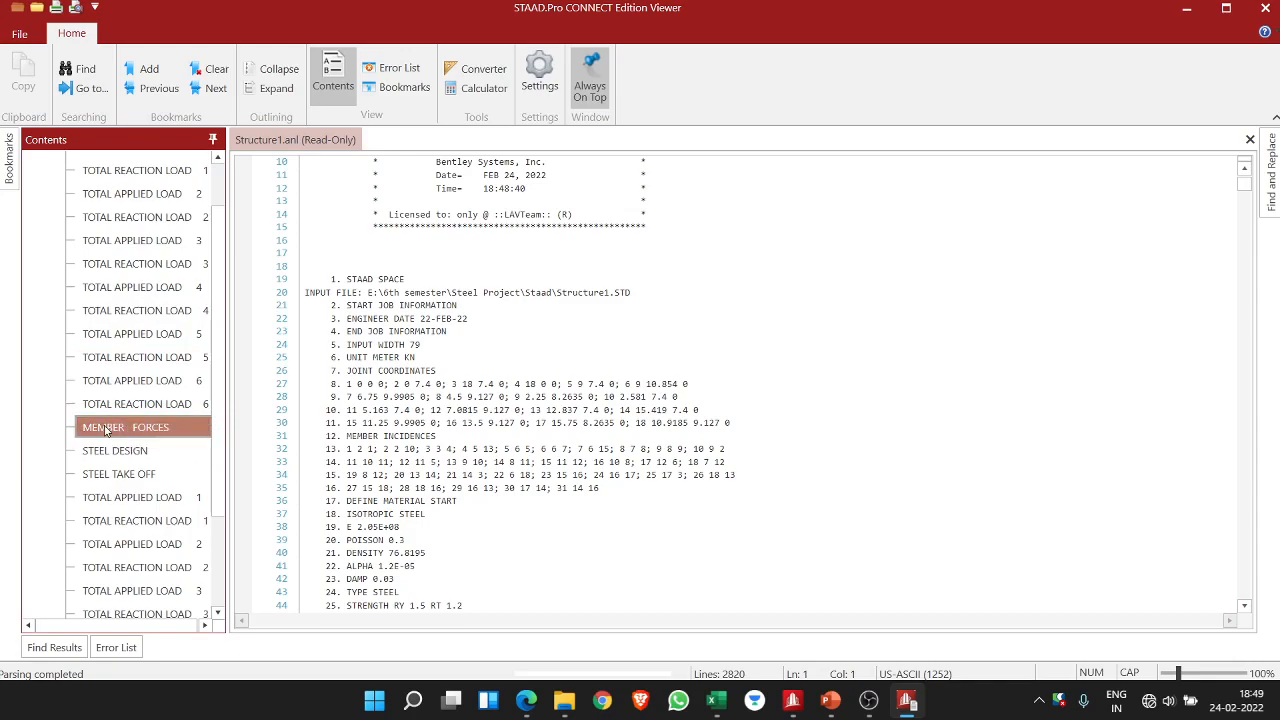
- Examine the member end forces table and the repeated applied and reaction load entries in the output file's contents
click(130, 197)
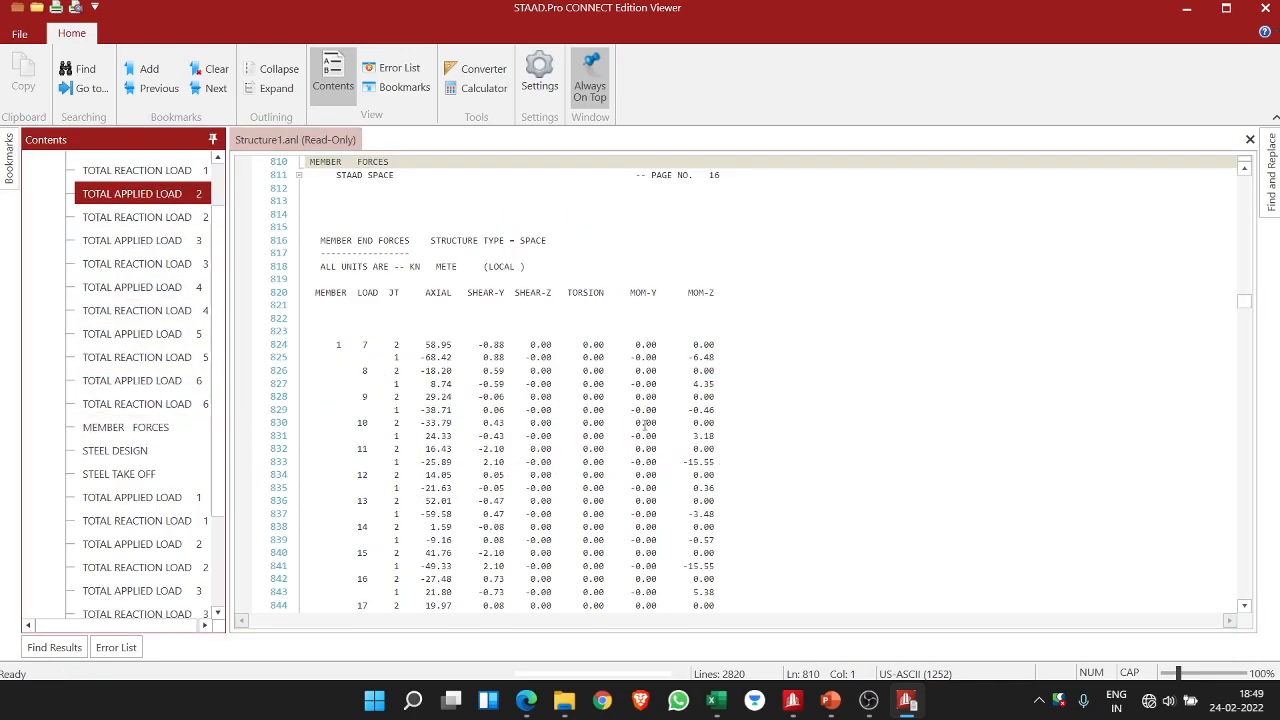
scroll(642, 418, up, 1)
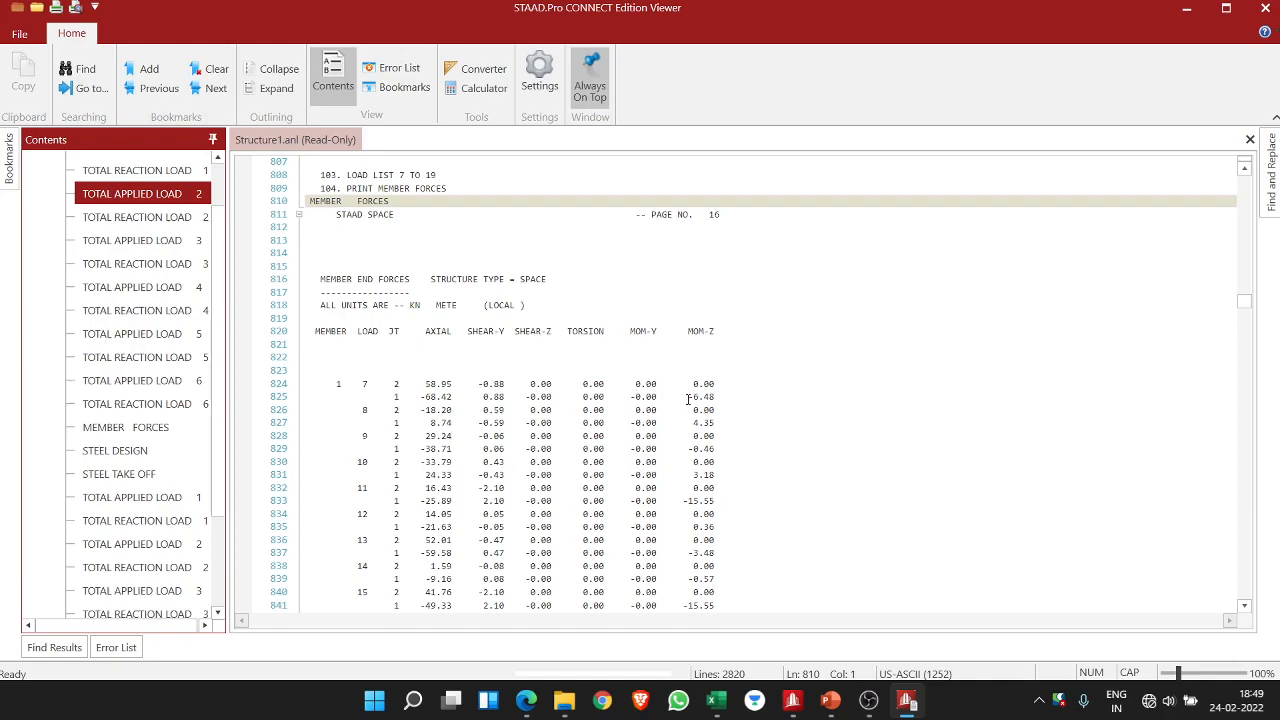
scroll(128, 400, up, 1)
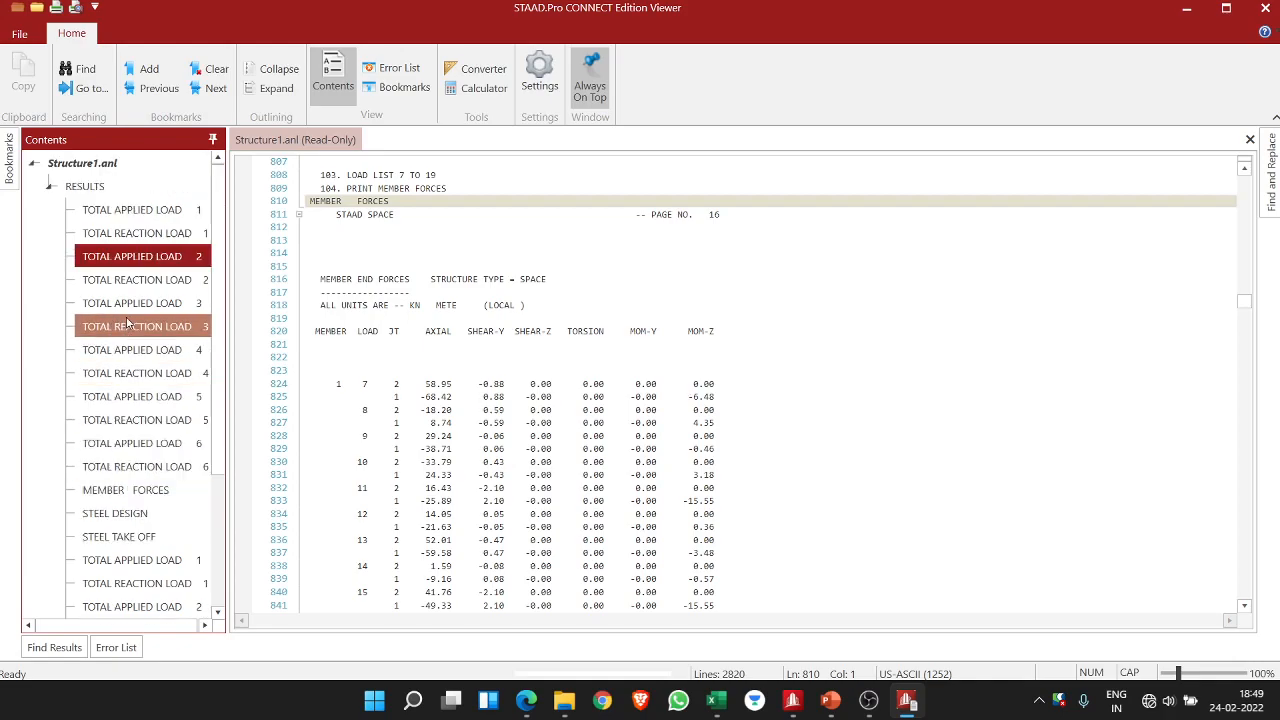
scroll(145, 470, down, 3)
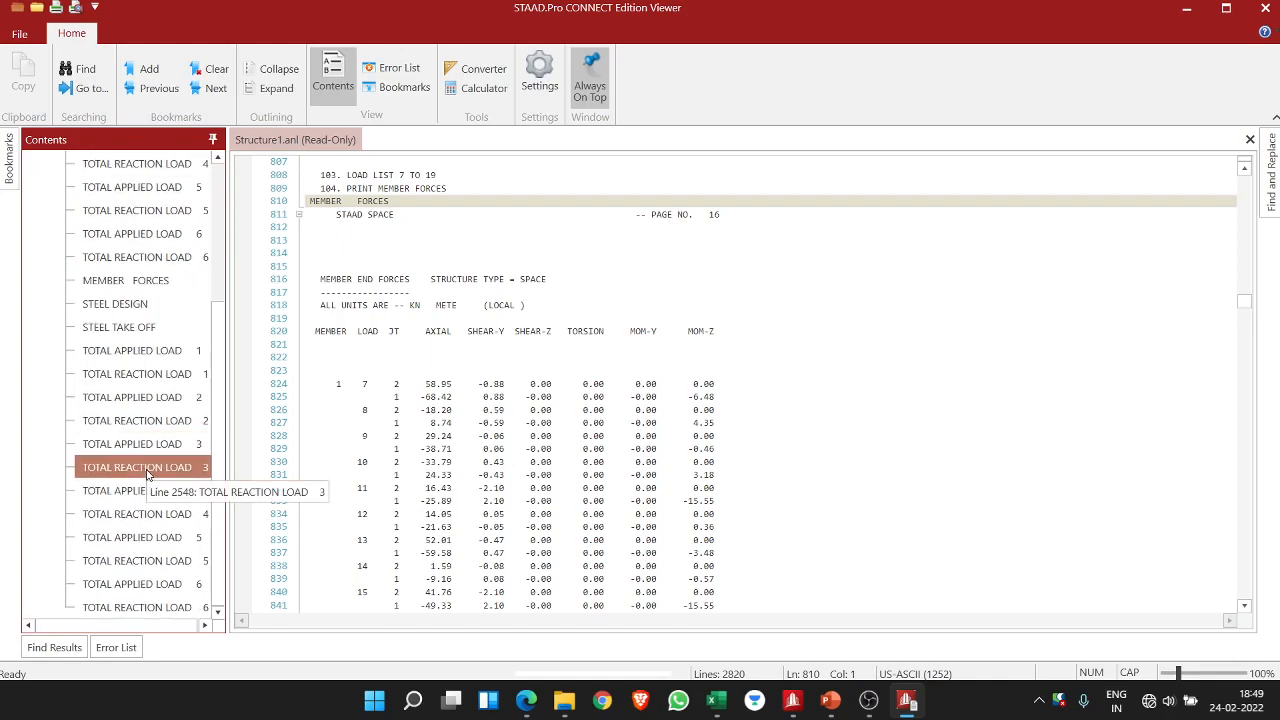
scroll(120, 510, up, 1)
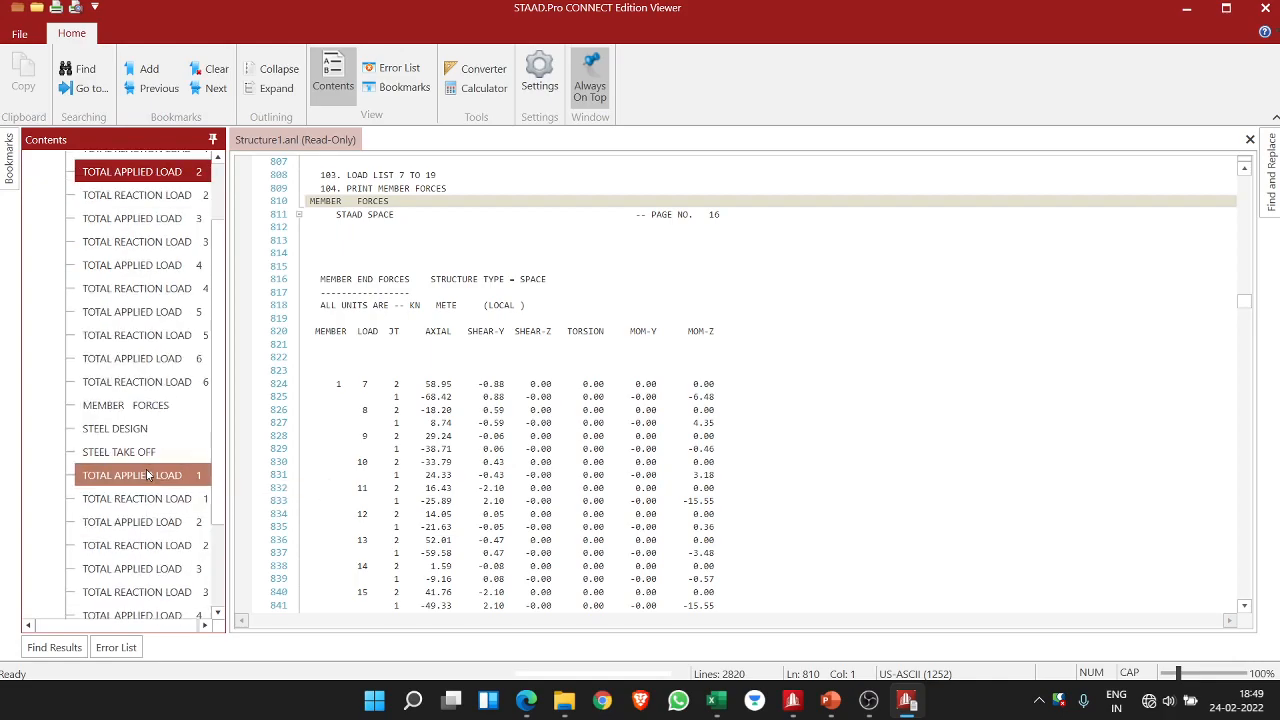
scroll(110, 530, up, 2)
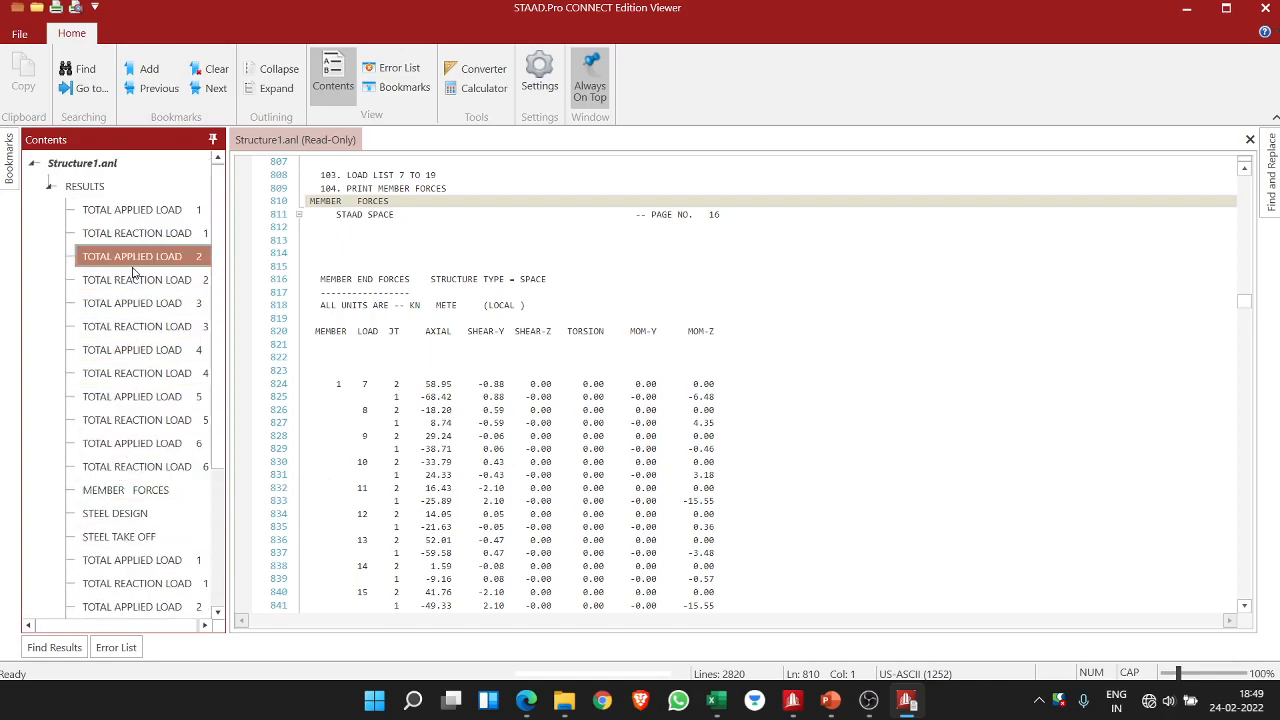
scroll(140, 420, down, 3)
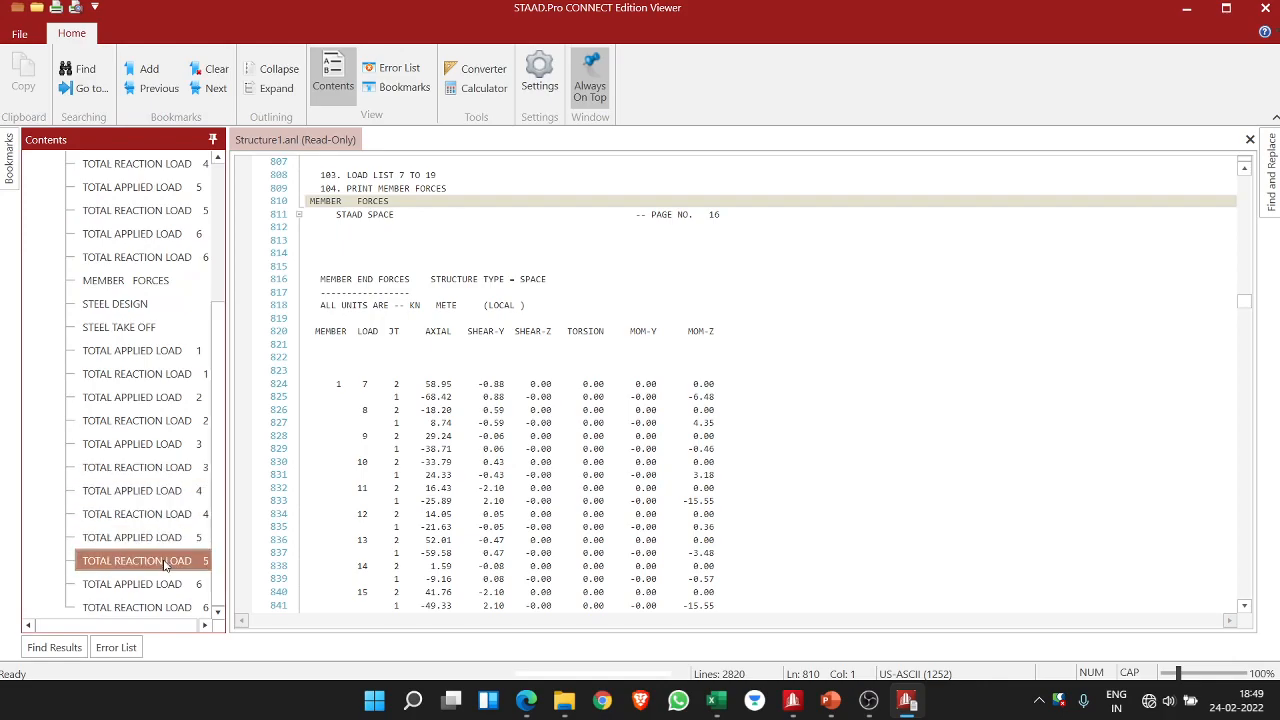
scroll(140, 450, up, 5)
click(49, 186)
click(49, 186)
scroll(110, 540, down, 3)
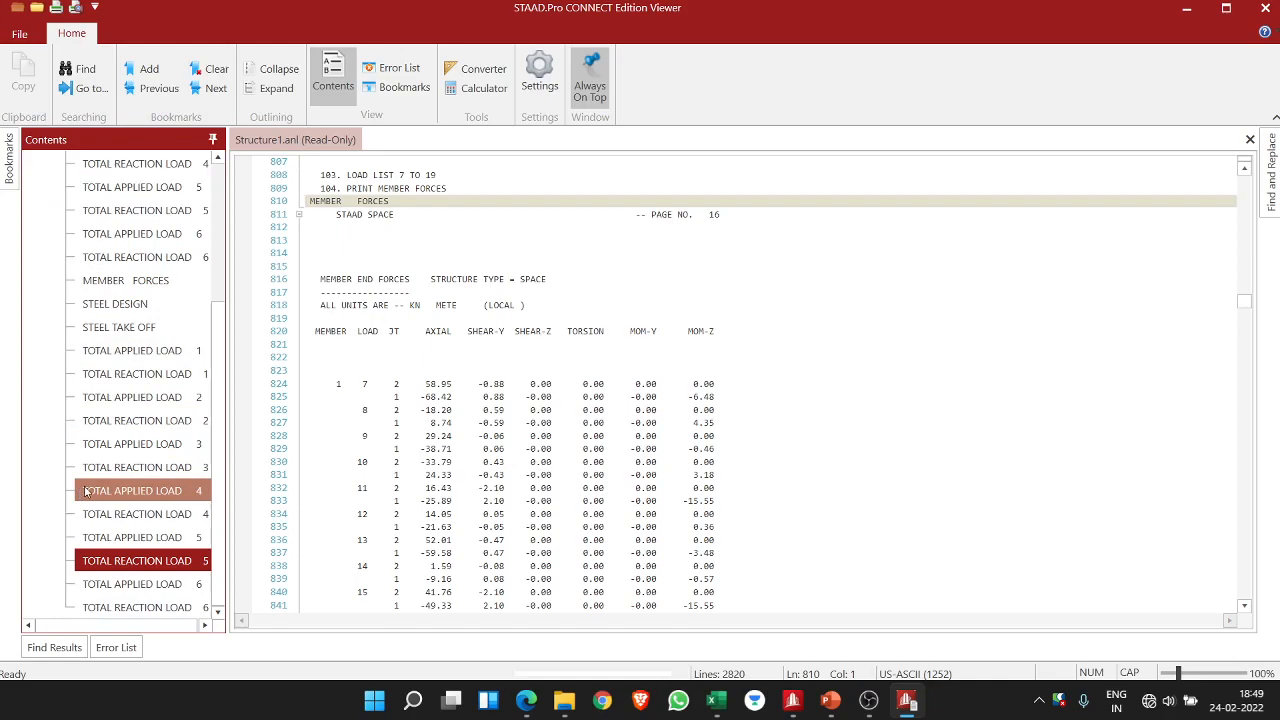
- Examine the MEMBER FORCES section of the output and the analysis, load list and print commands just before it
click(129, 289)
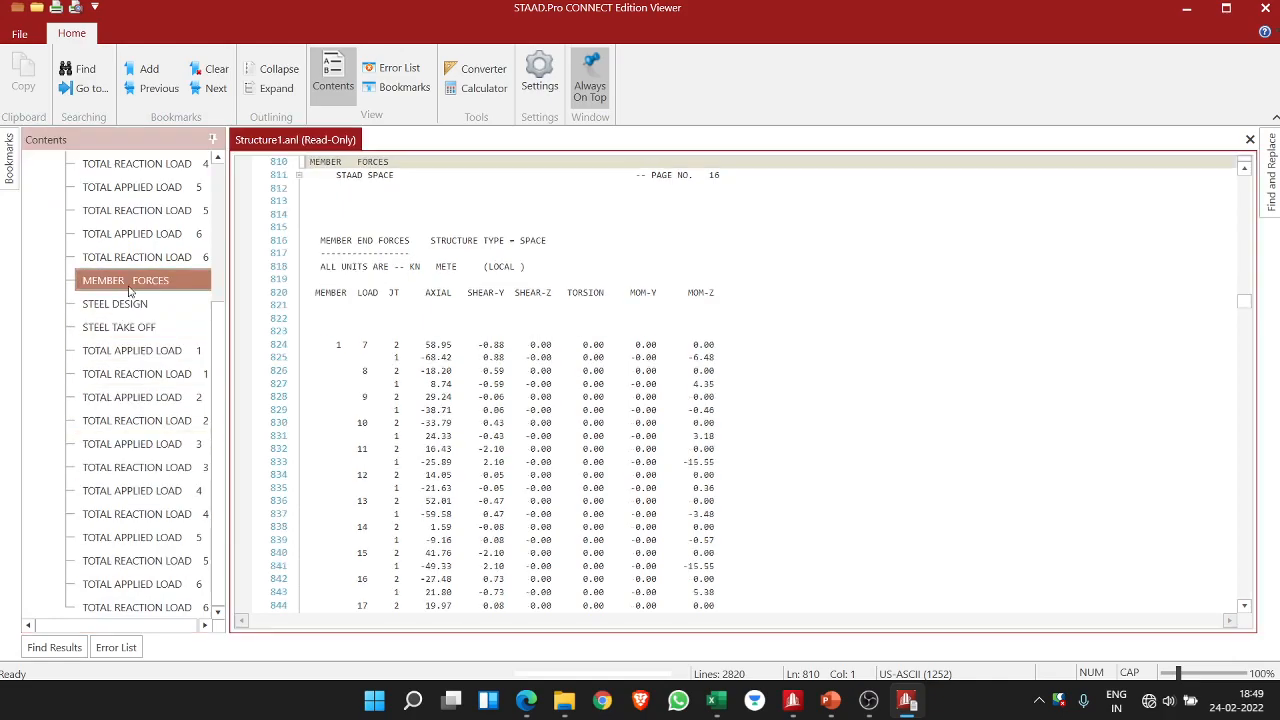
scroll(341, 281, up, 2)
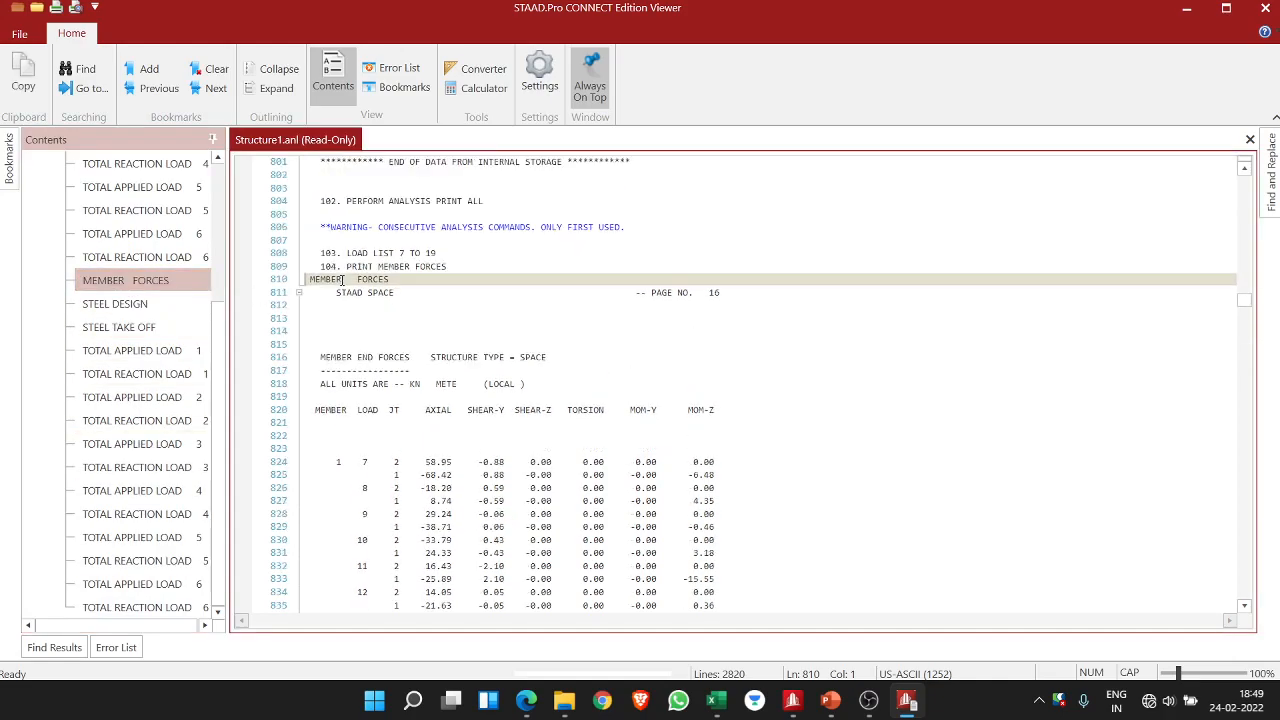
scroll(341, 281, up, 2)
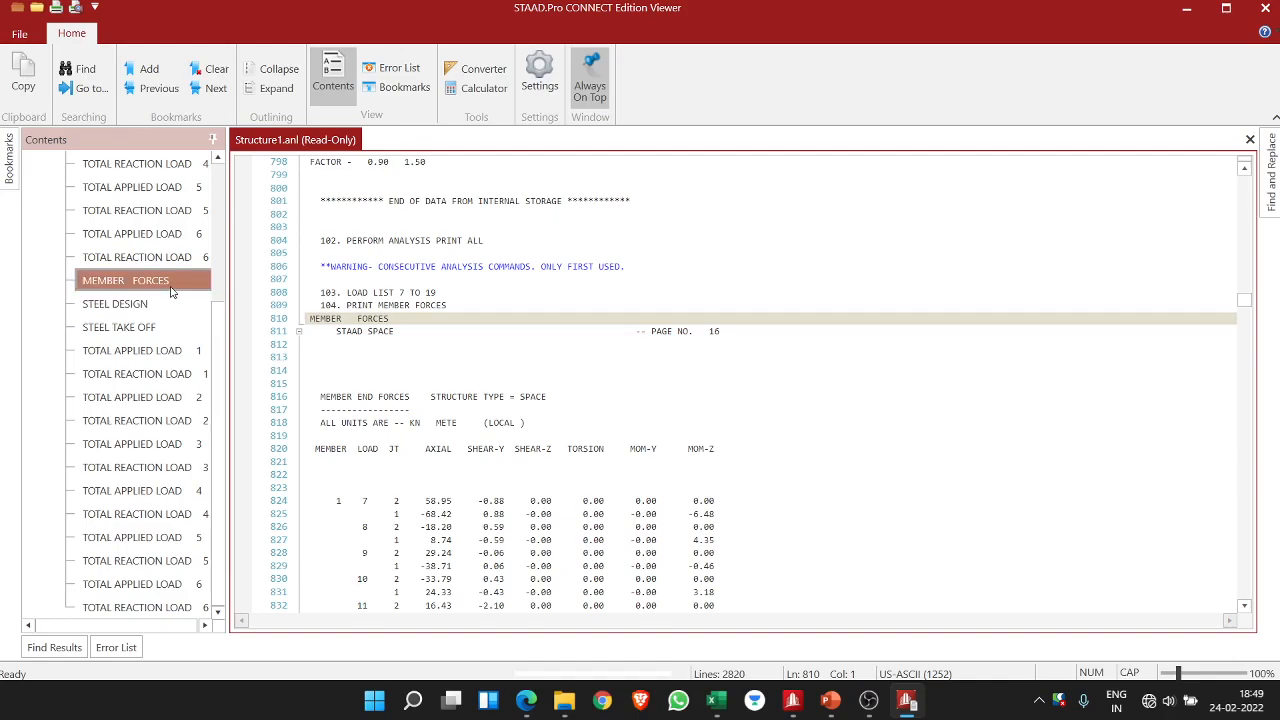
click(171, 291)
click(171, 291)
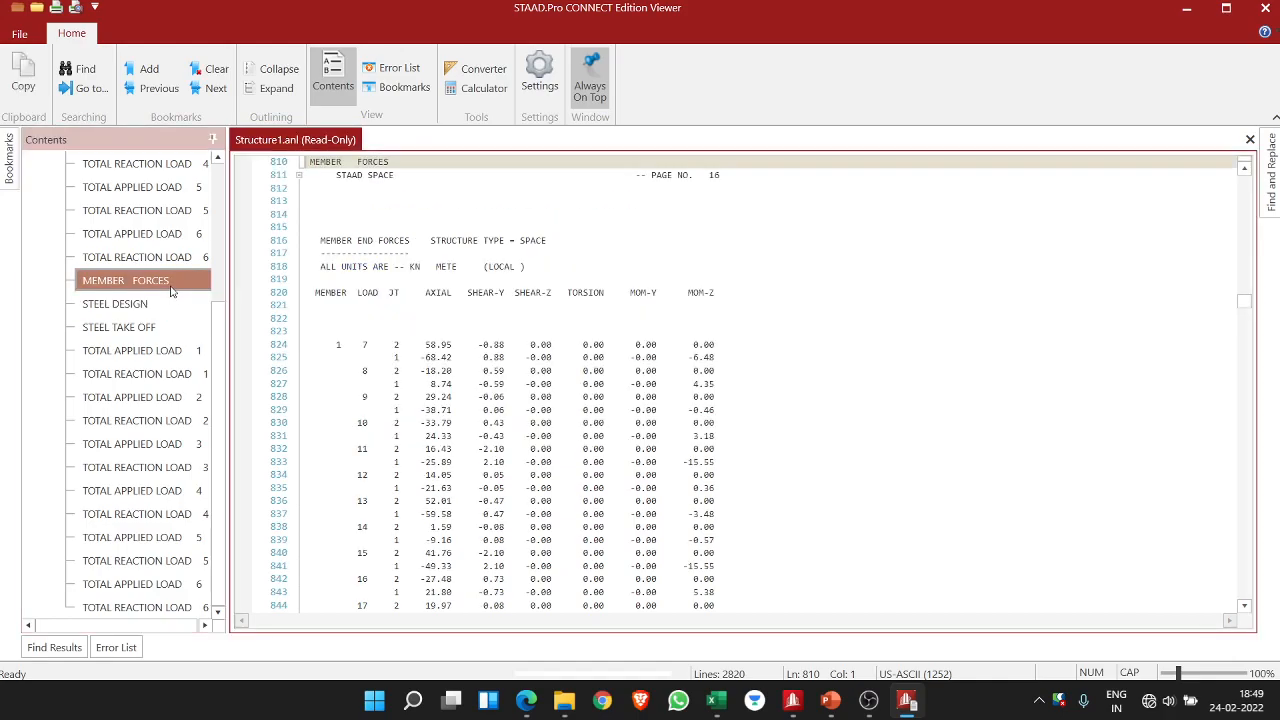
scroll(417, 301, up, 3)
scroll(417, 301, up, 3)
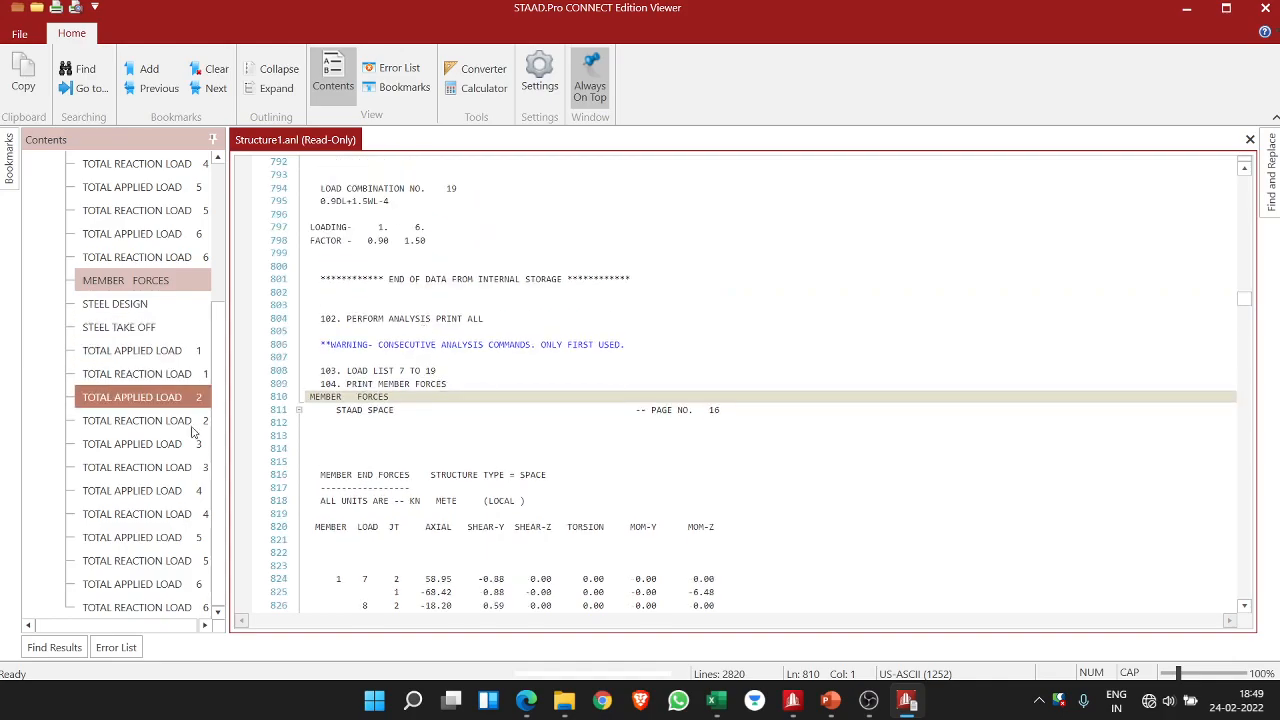
scroll(190, 537, up, 3)
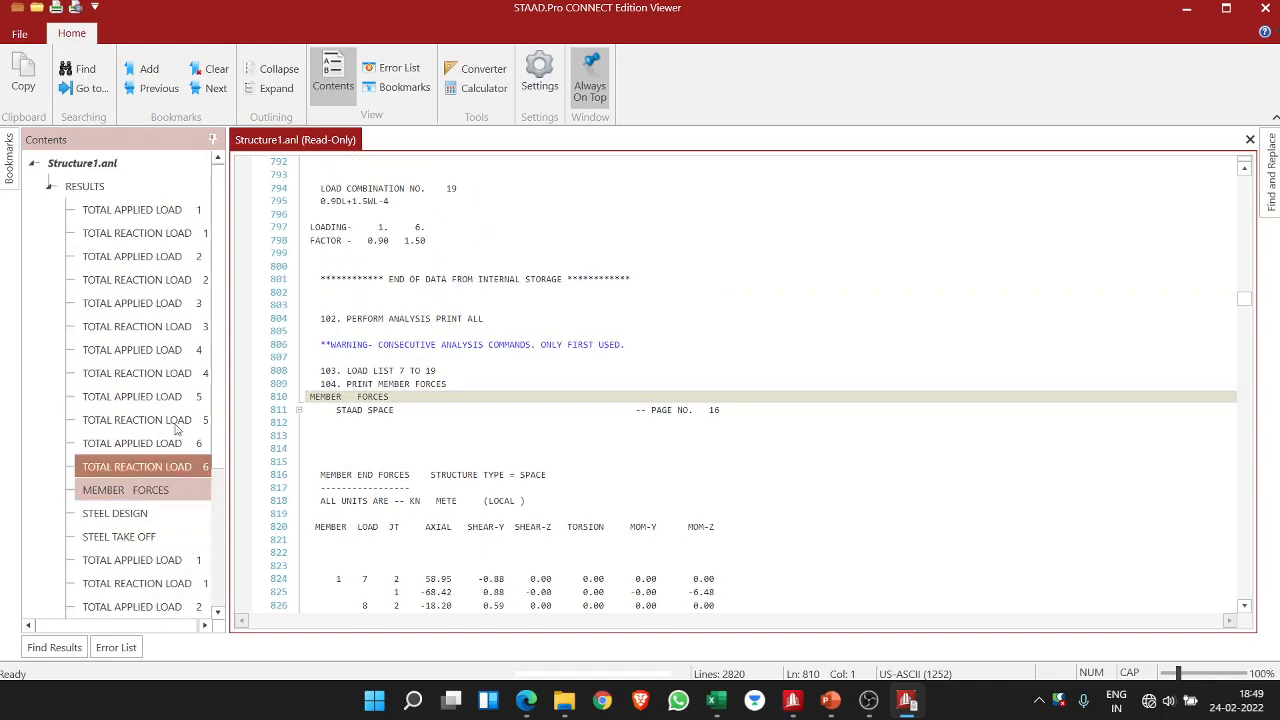
- Review the echoed wind load and load combination commands near the start of the output, and close the output file
double_click(84, 188)
scroll(480, 490, down, 16)
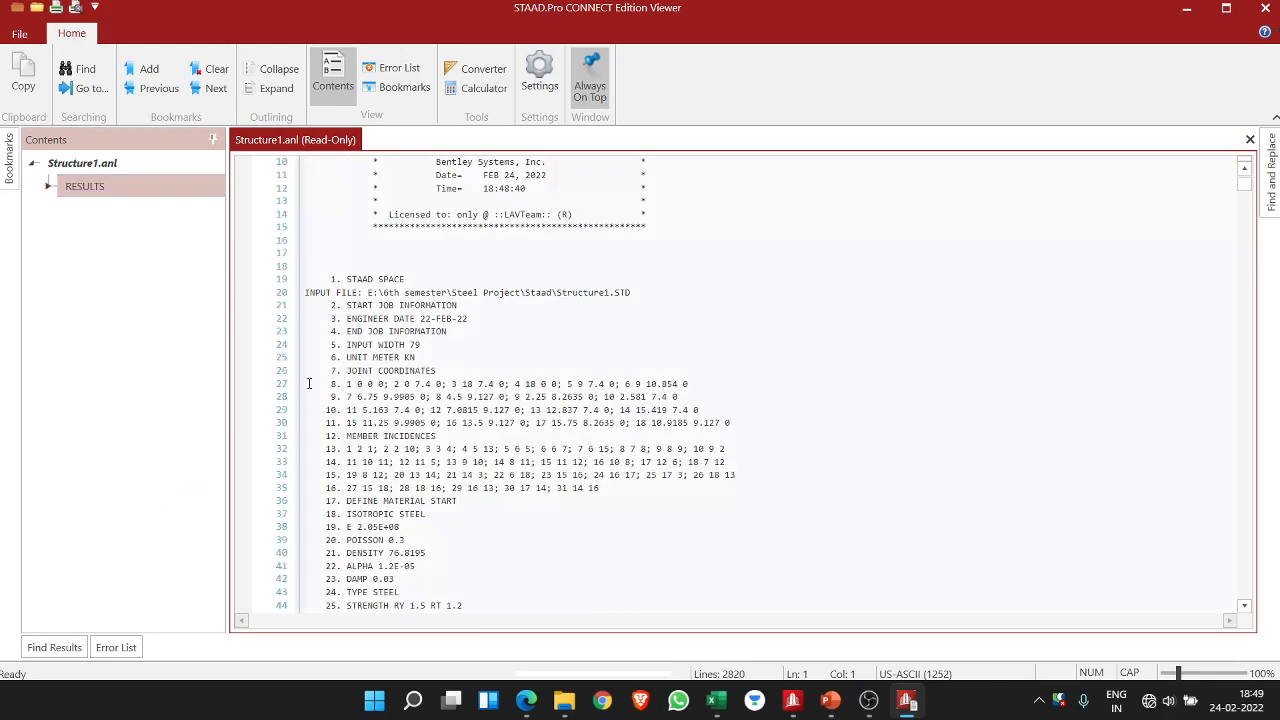
scroll(480, 490, down, 16)
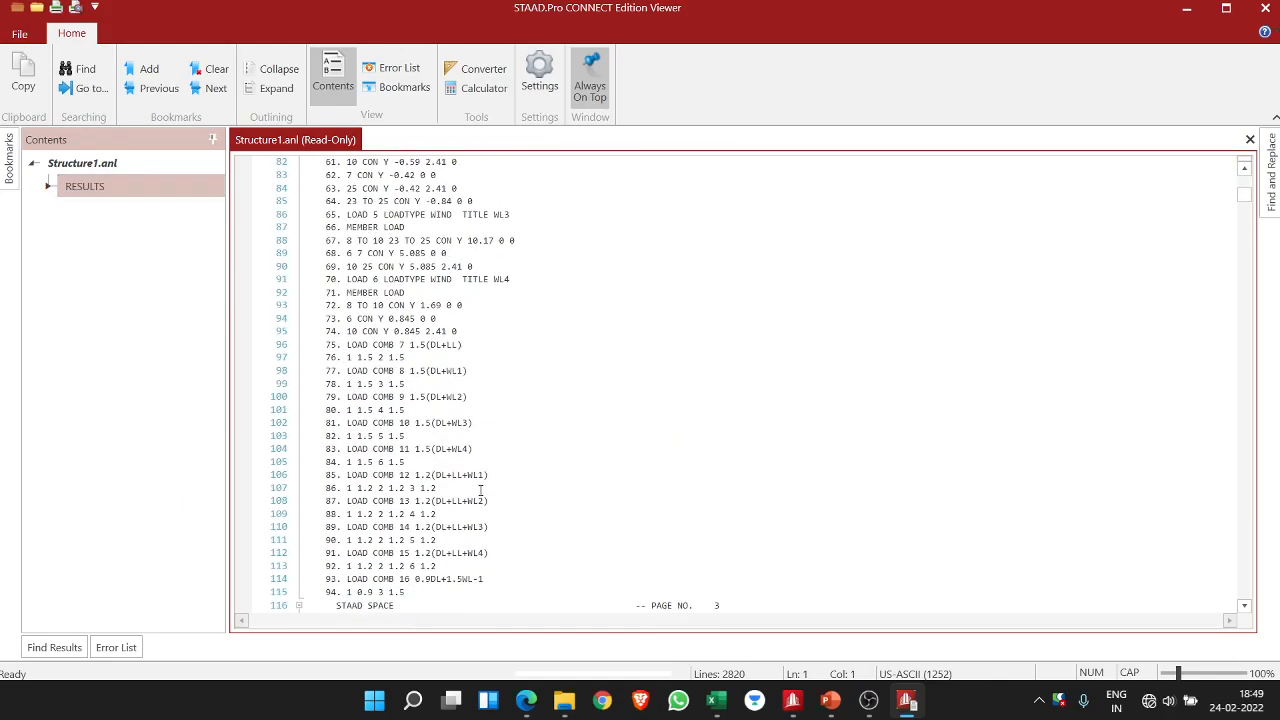
scroll(480, 480, up, 6)
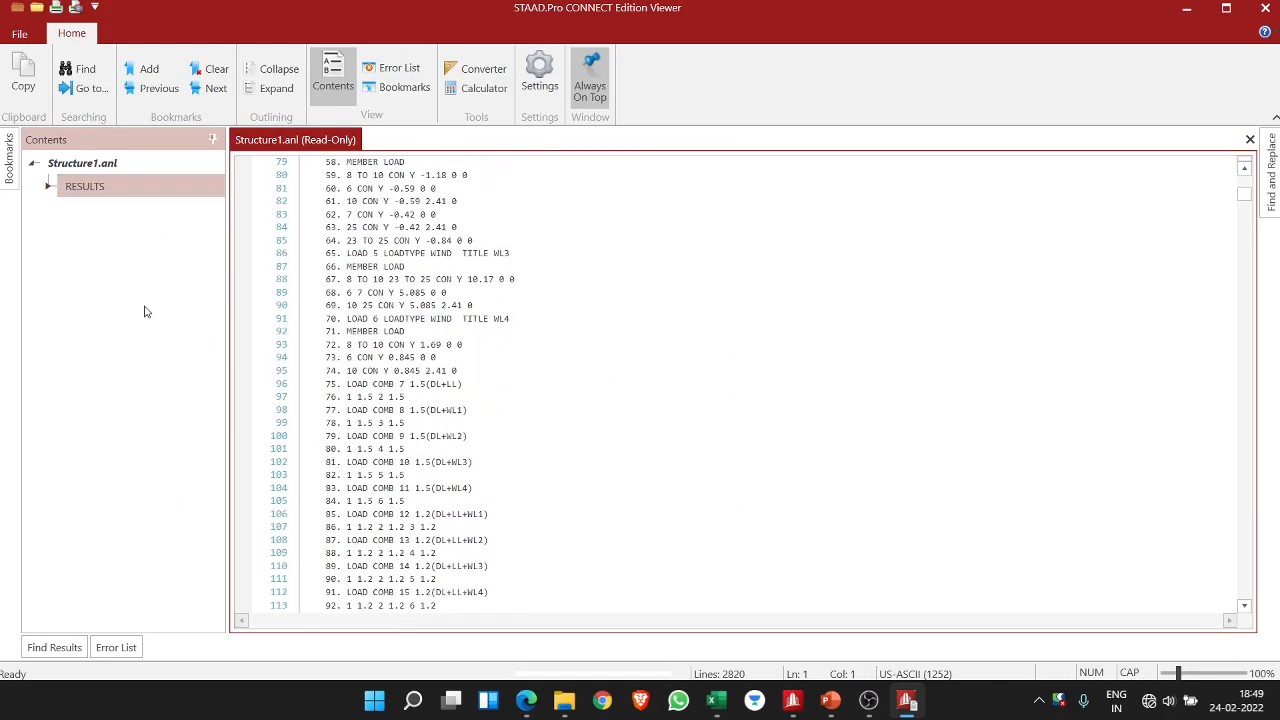
click(32, 164)
click(32, 164)
click(47, 185)
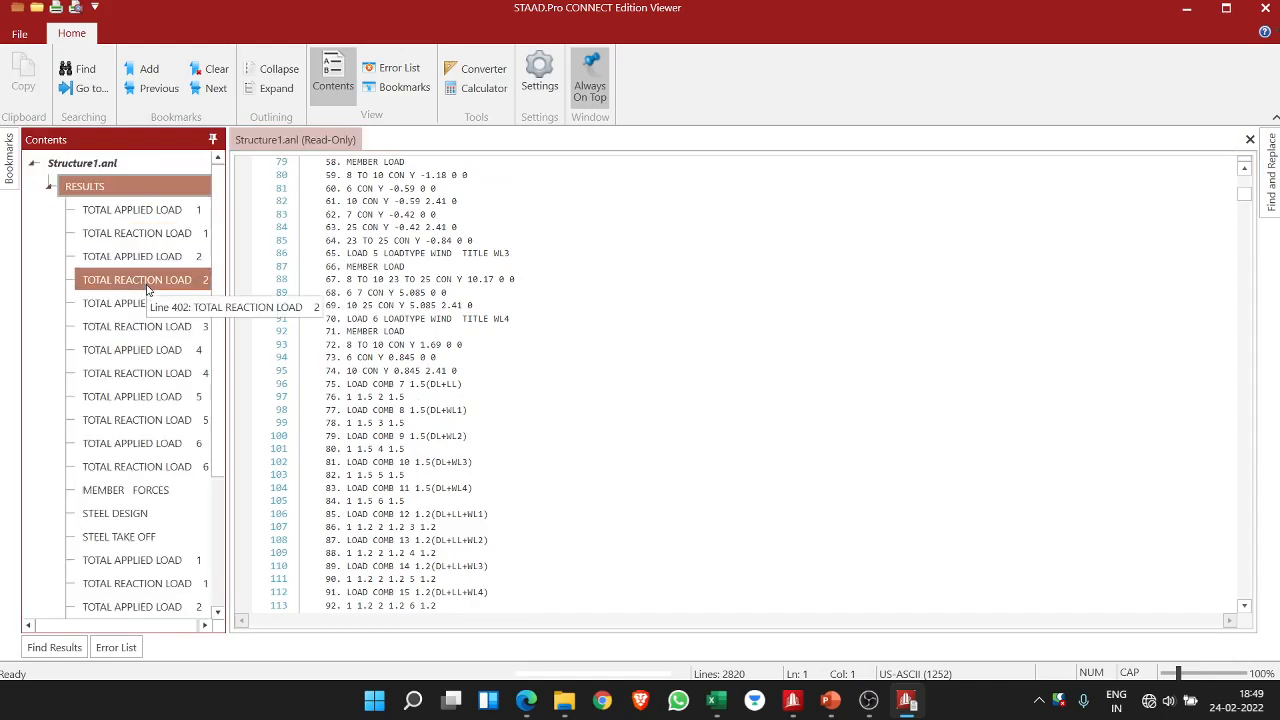
click(1265, 7)
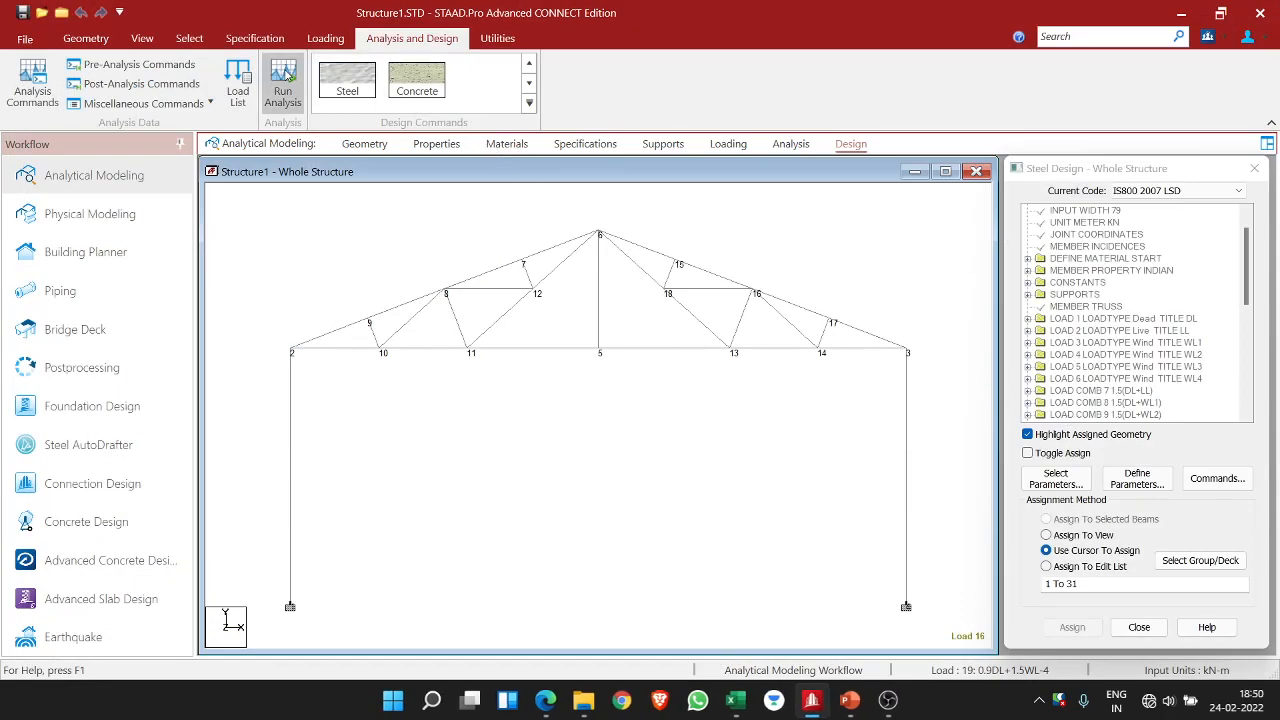
- Run the analysis of the truss structure again and open its output file
click(285, 76)
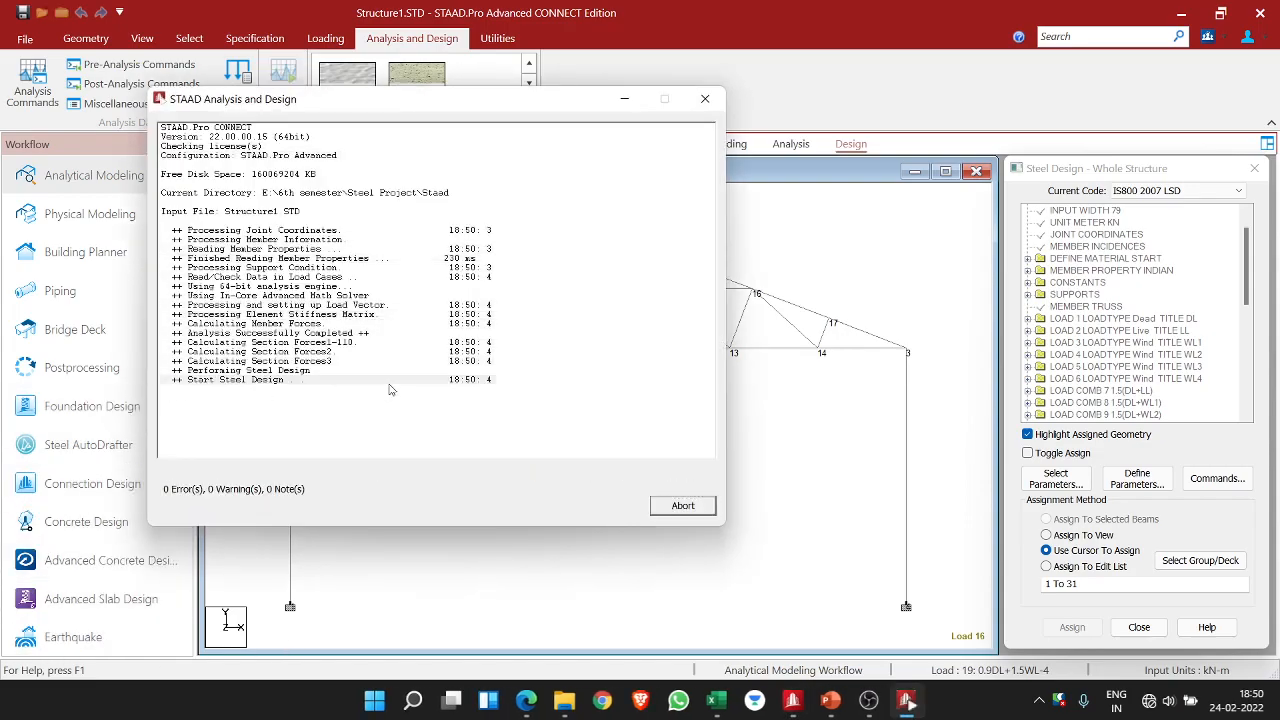
click(176, 473)
click(682, 507)
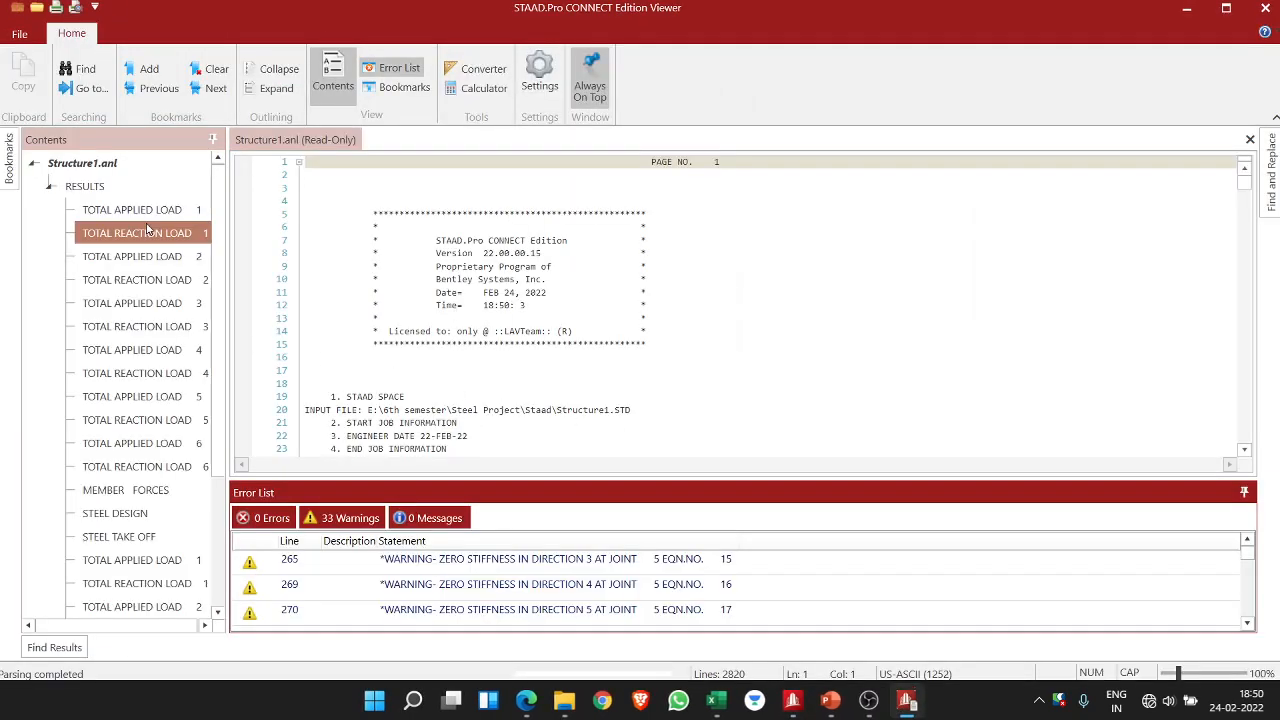
- Examine the new output's result entries and echoed commands as far as PERFORM ANALYSIS PRINT ALL, and close the output file
scroll(147, 230, down, 3)
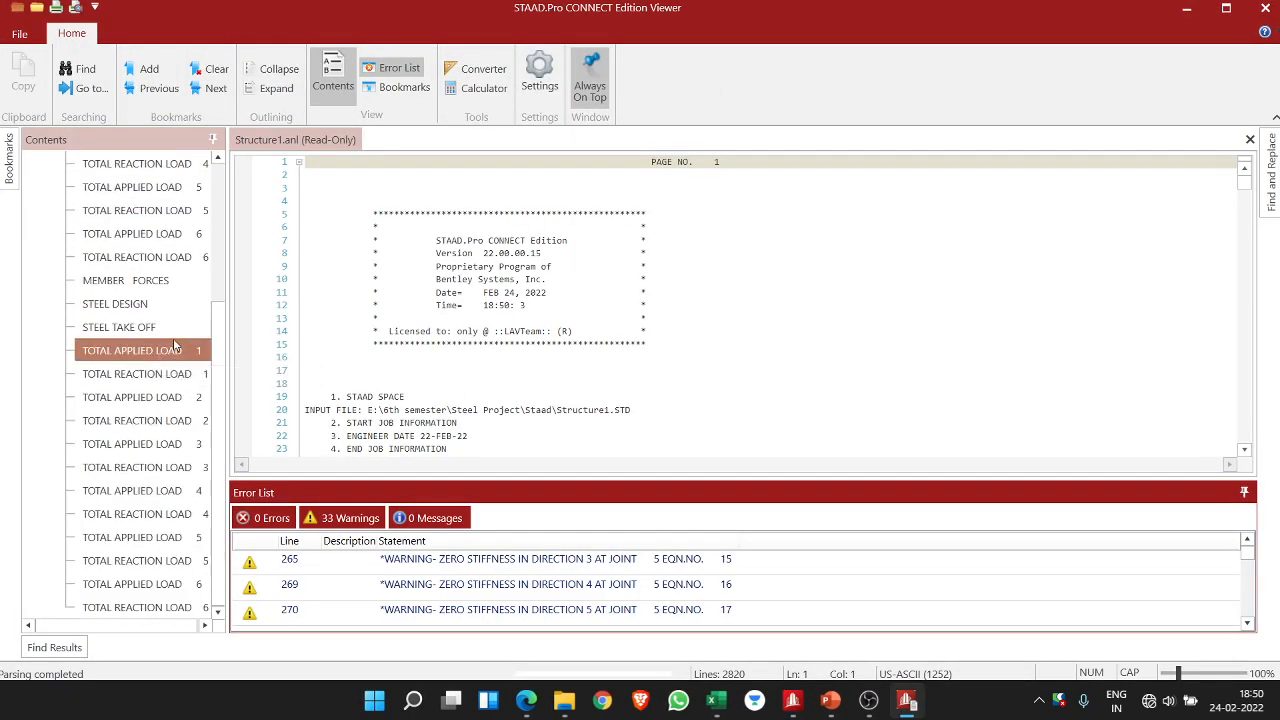
scroll(167, 505, up, 3)
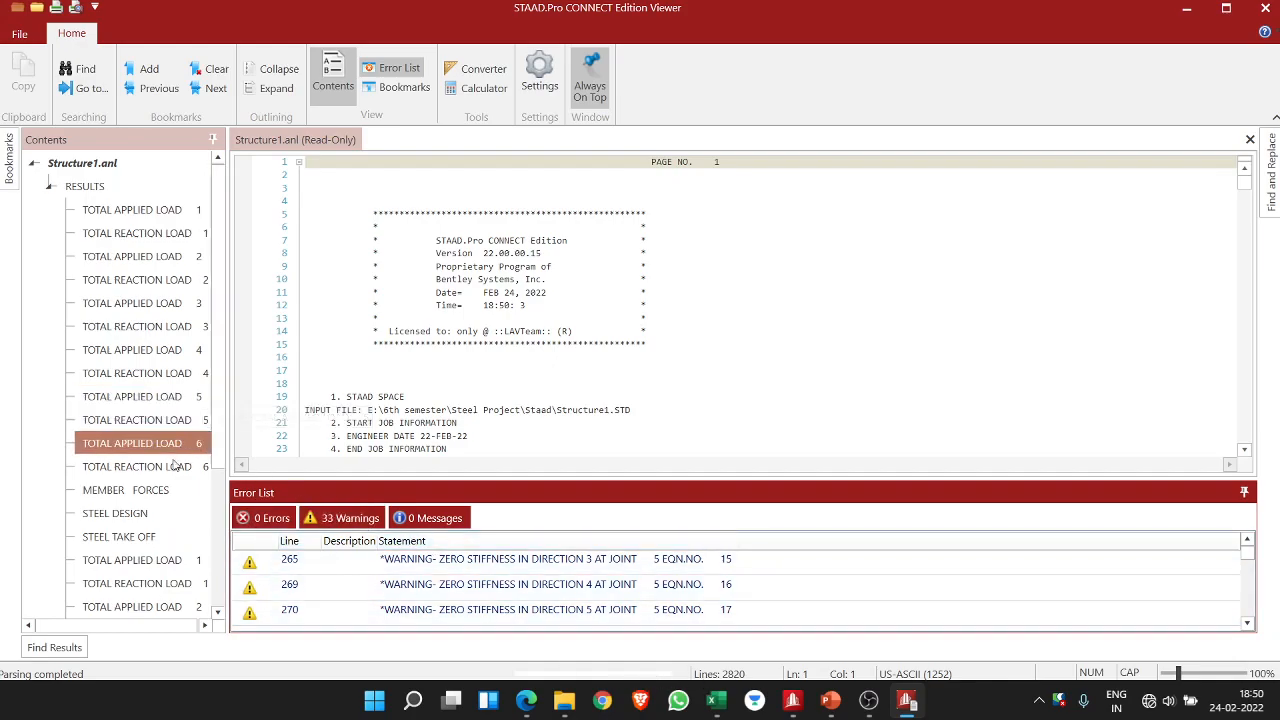
click(162, 490)
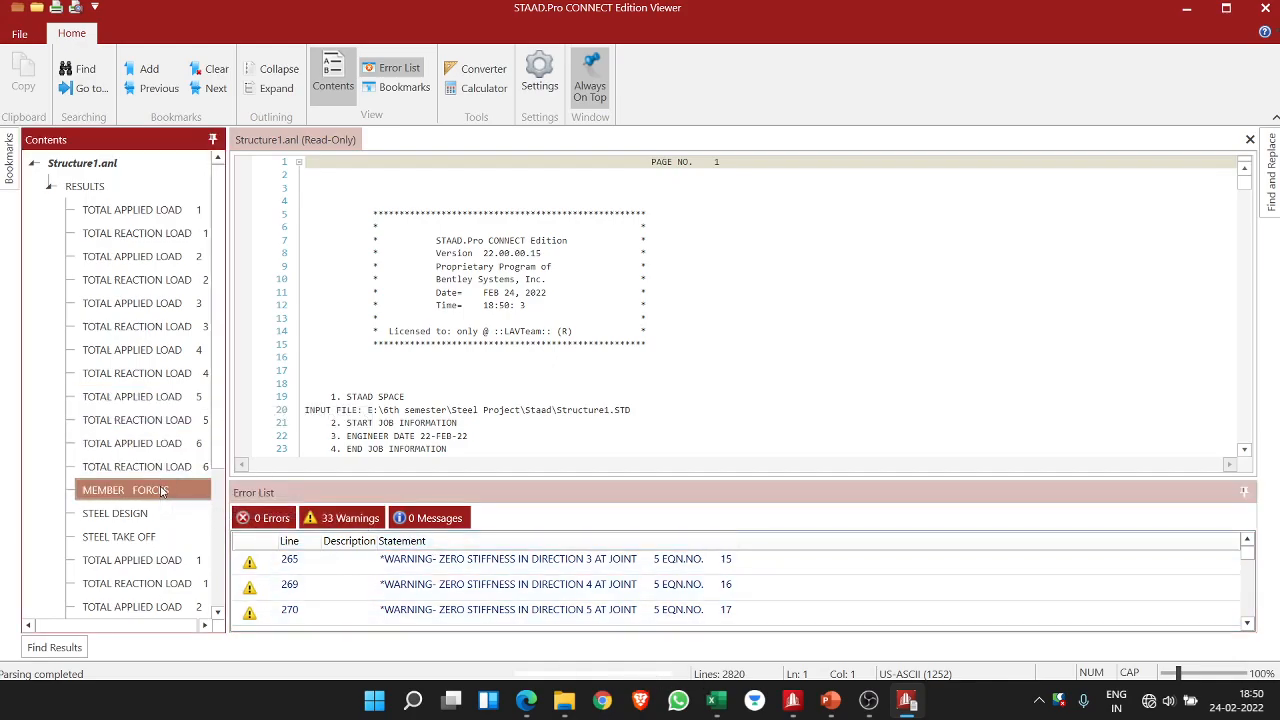
click(162, 490)
scroll(459, 322, down, 12)
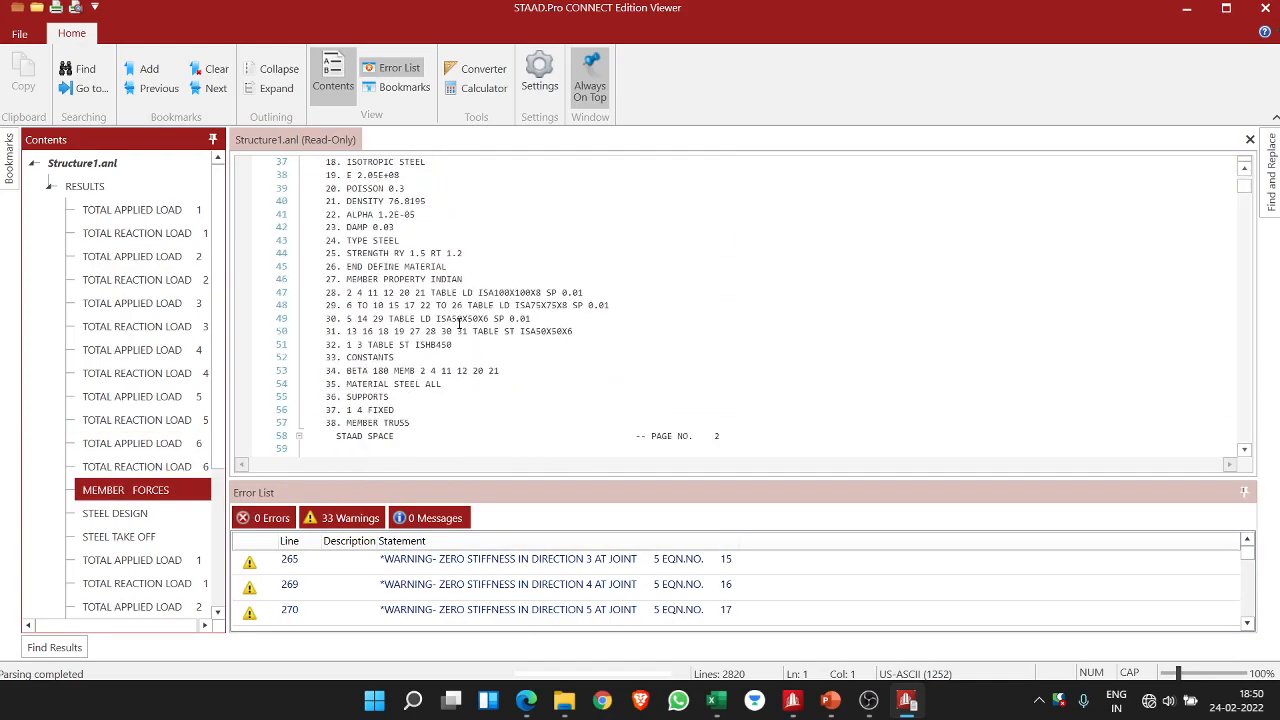
scroll(459, 322, down, 5)
scroll(459, 322, down, 15)
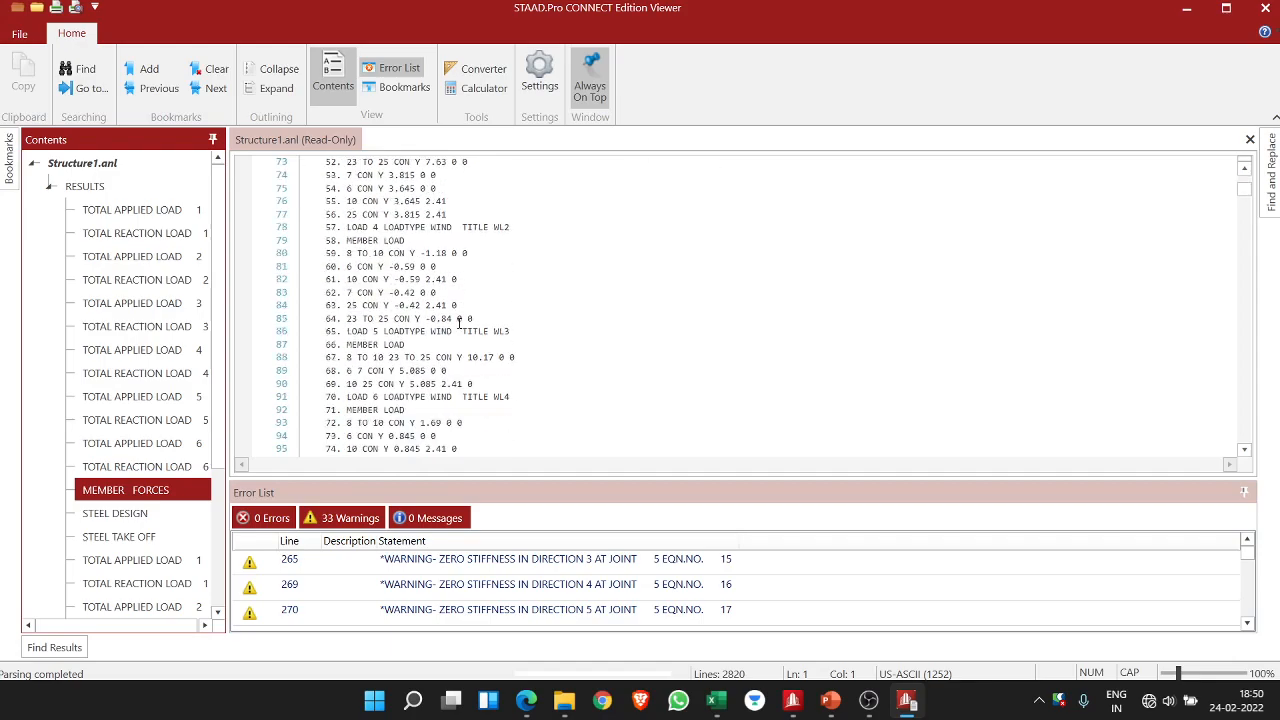
scroll(459, 322, down, 7)
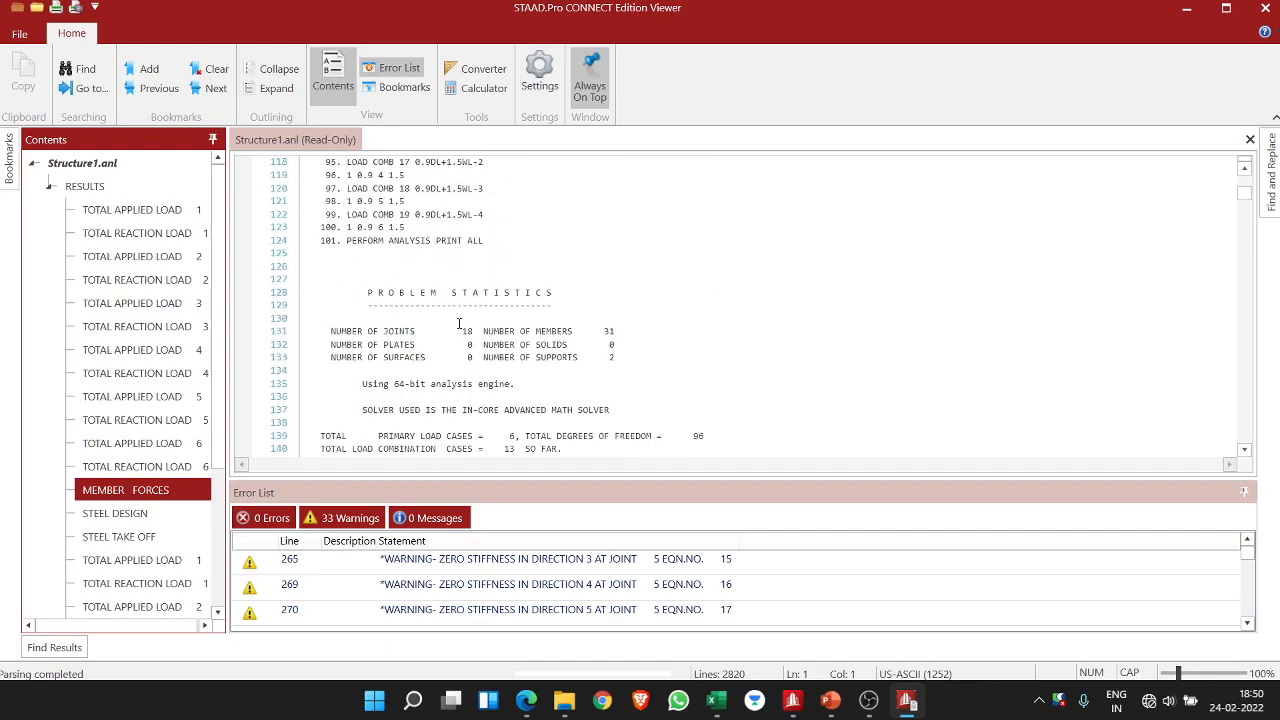
click(496, 240)
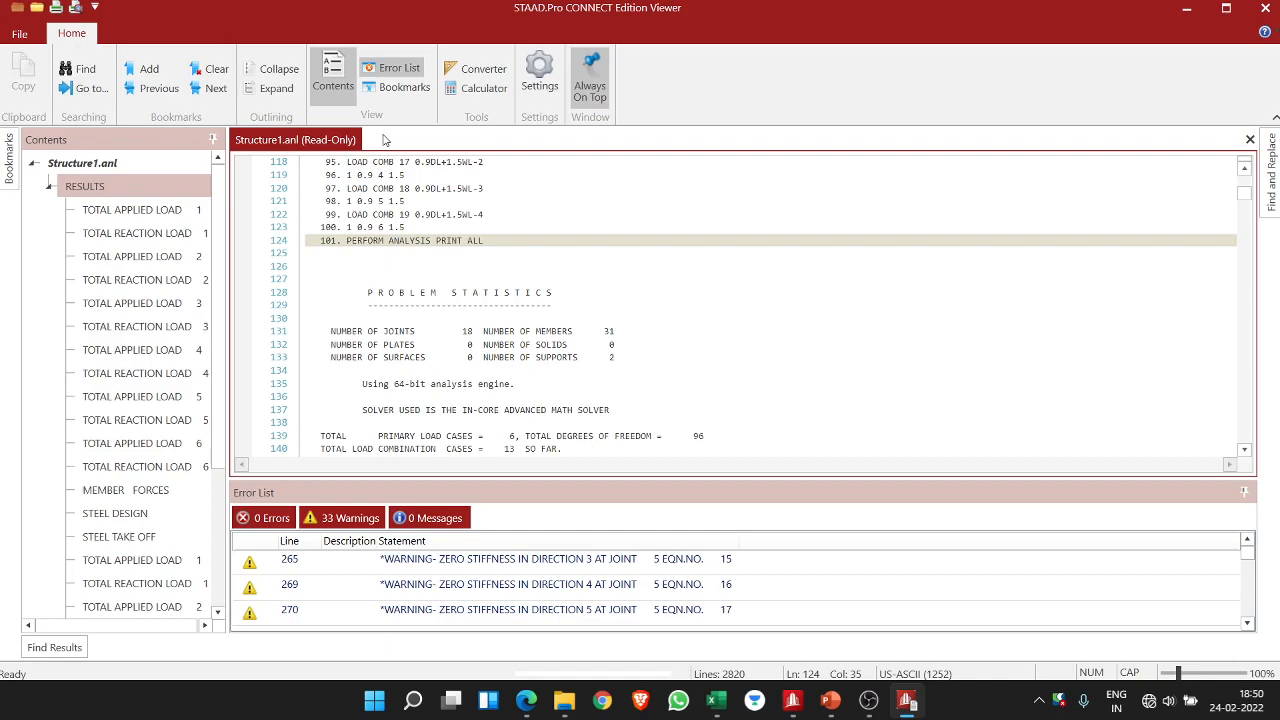
scroll(406, 330, down, 1)
scroll(413, 305, up, 1)
scroll(480, 260, up, 4)
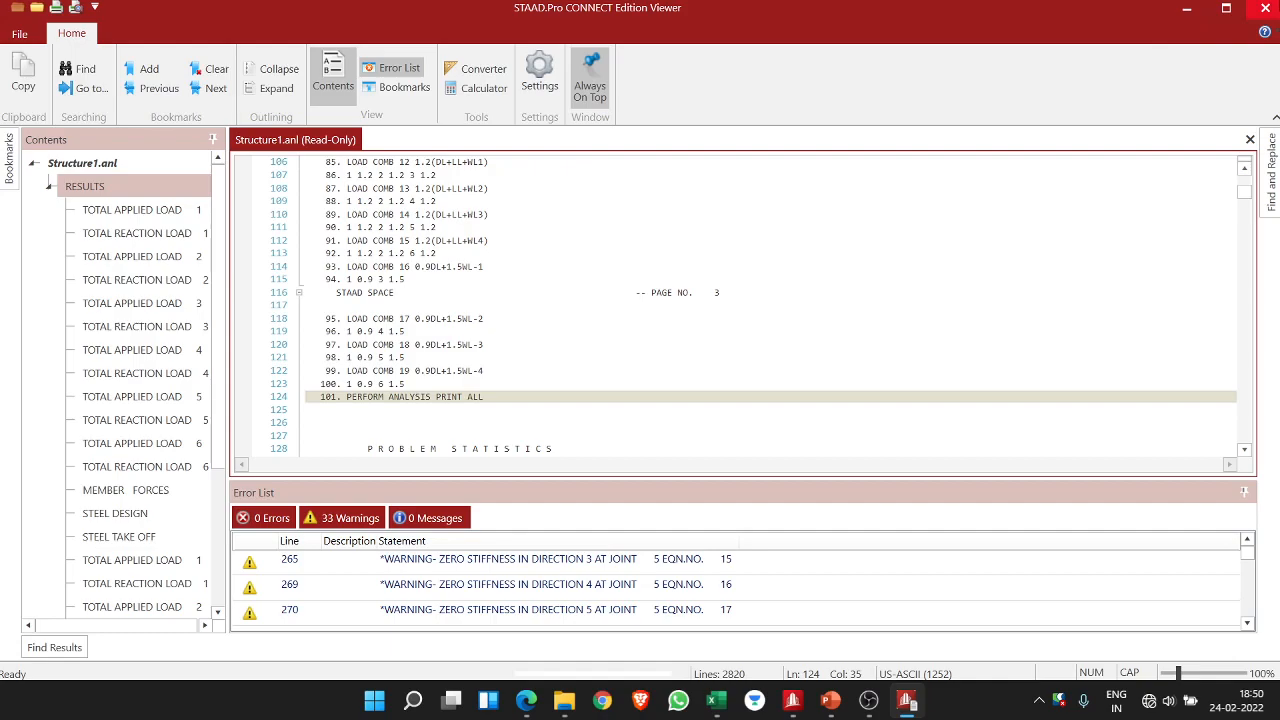
click(1267, 8)
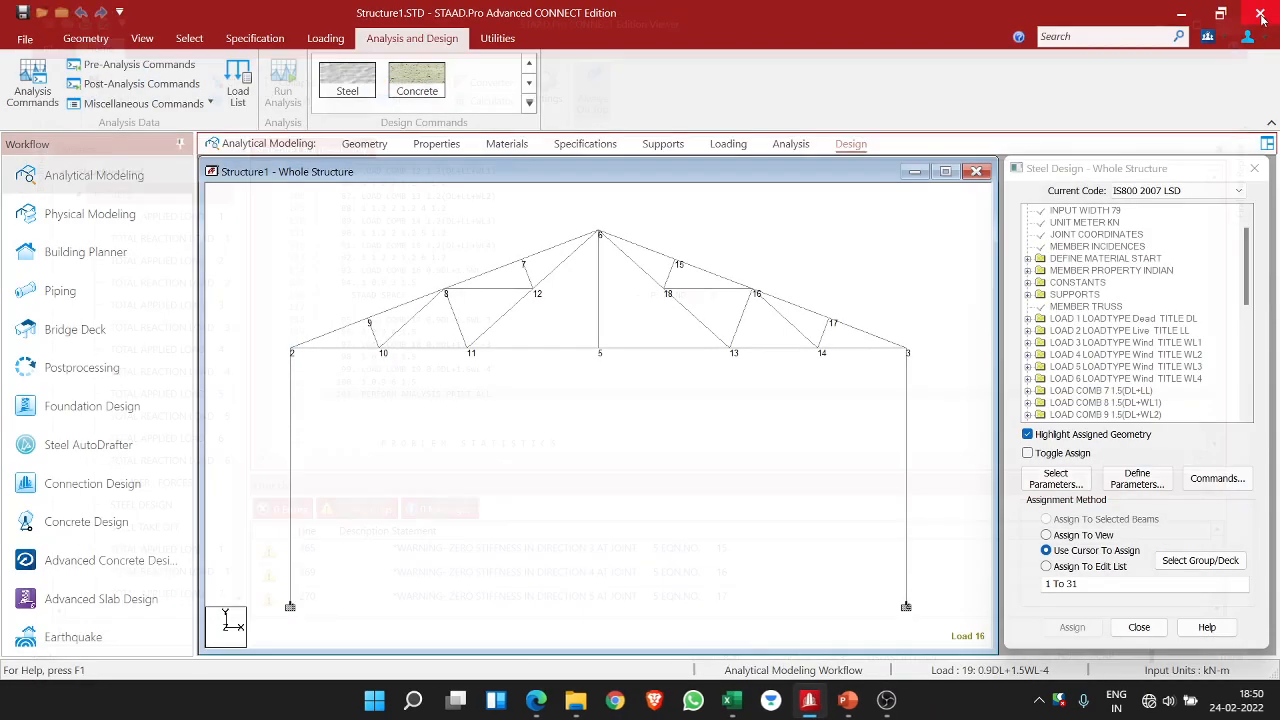
- Open the Structure1.STD command file in the editor and locate its PERFORM ANALYSIS PRINT ALL commands
click(497, 38)
click(476, 88)
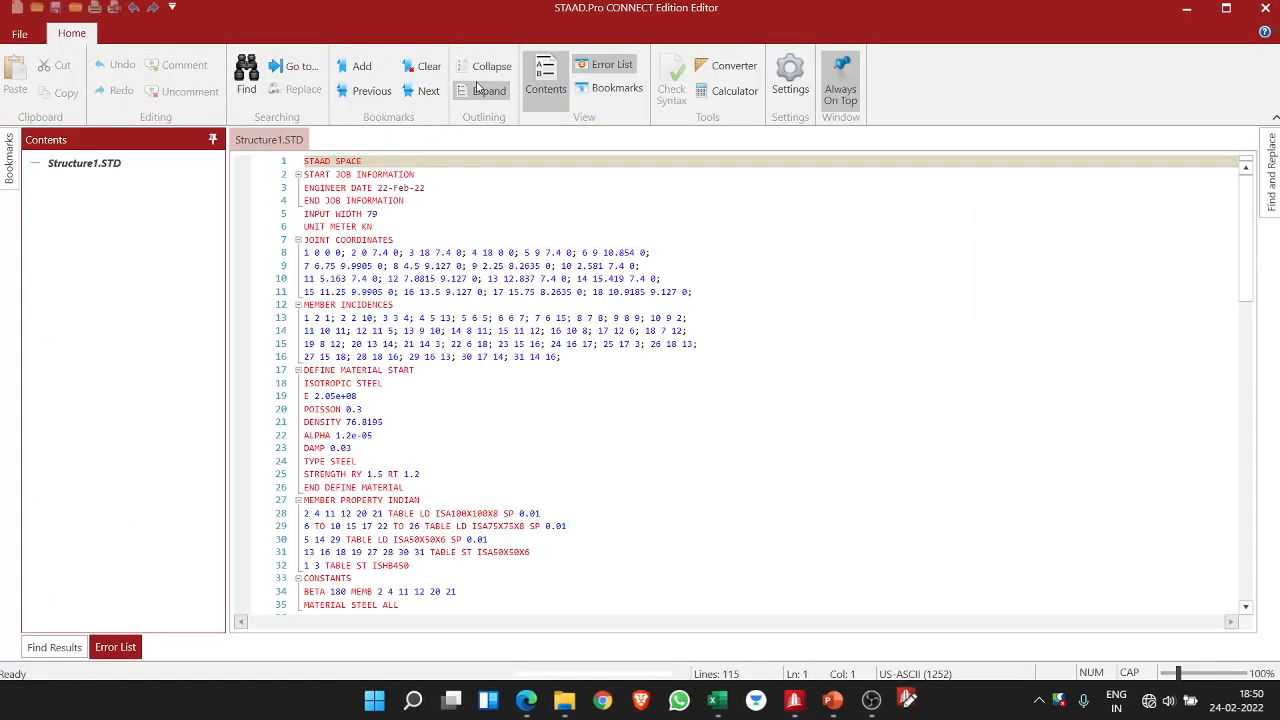
scroll(110, 460, down, 5)
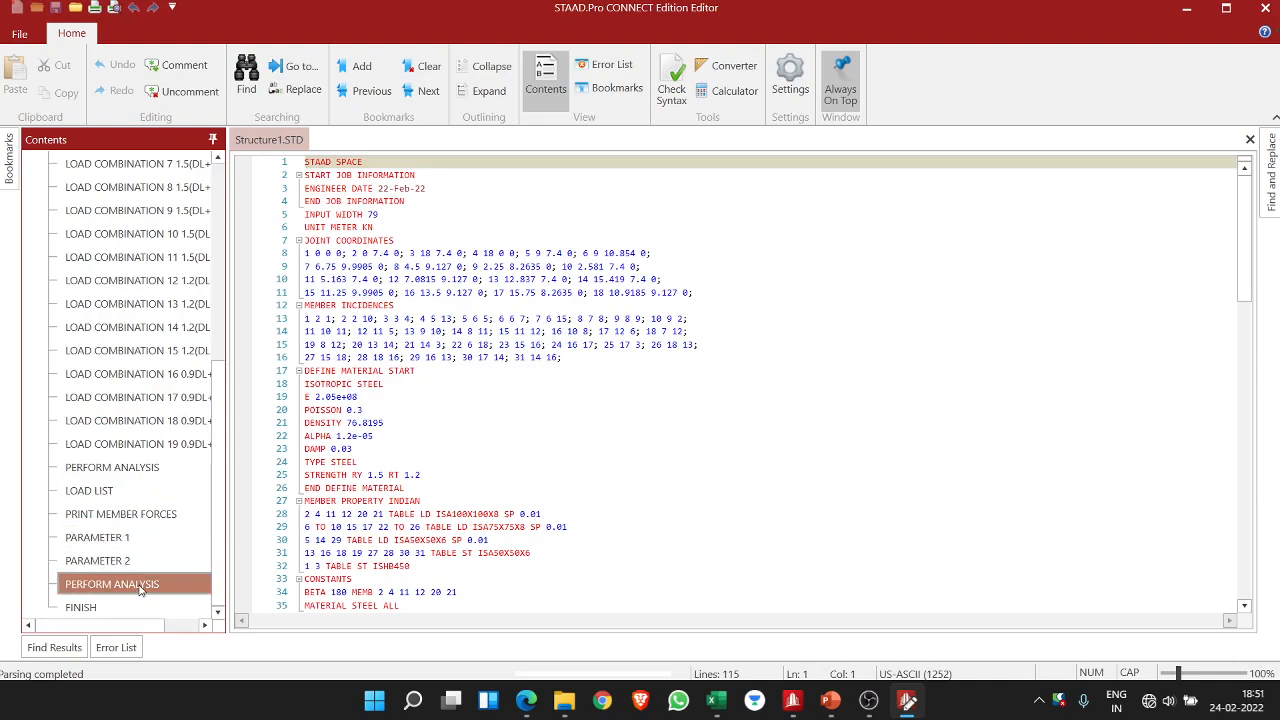
click(139, 588)
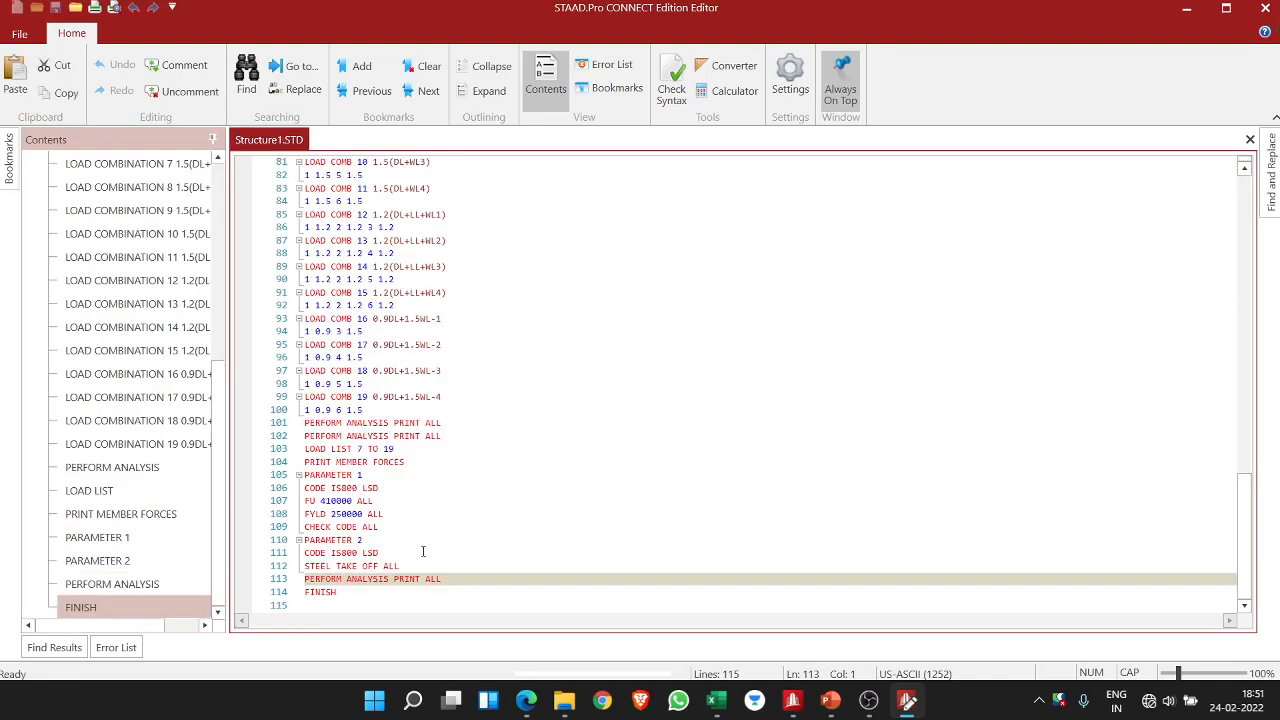
click(443, 567)
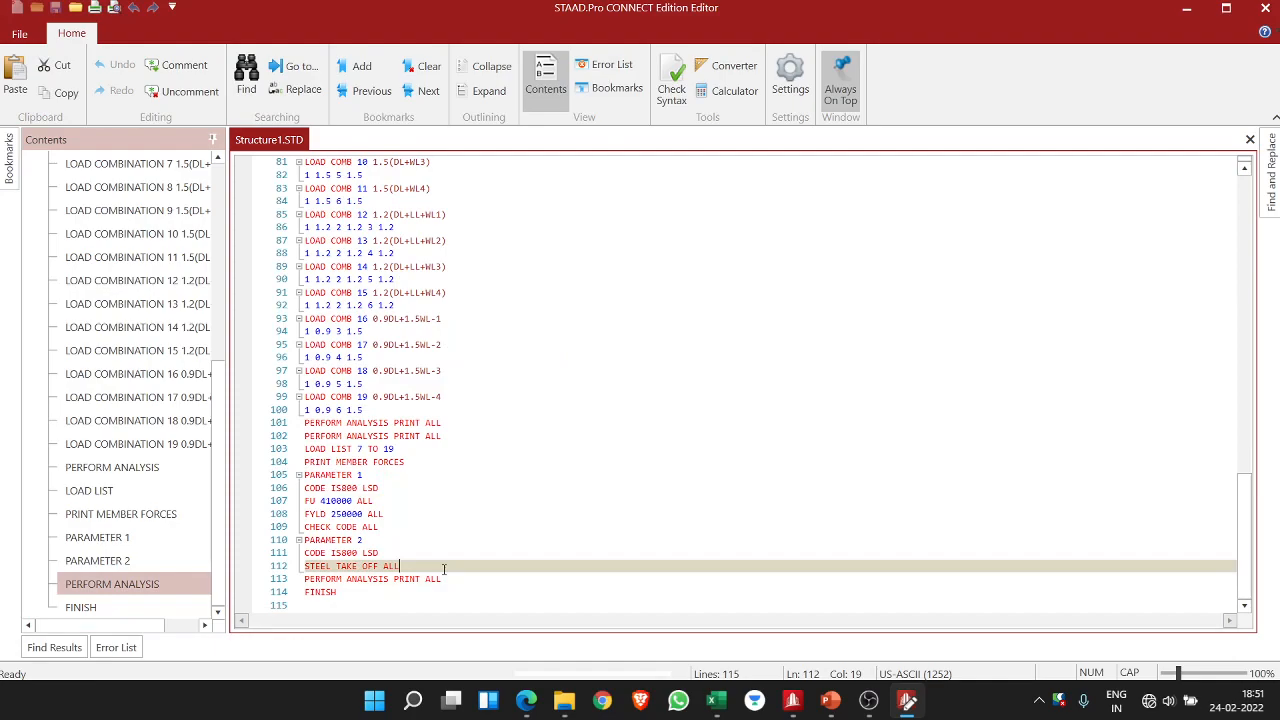
click(129, 470)
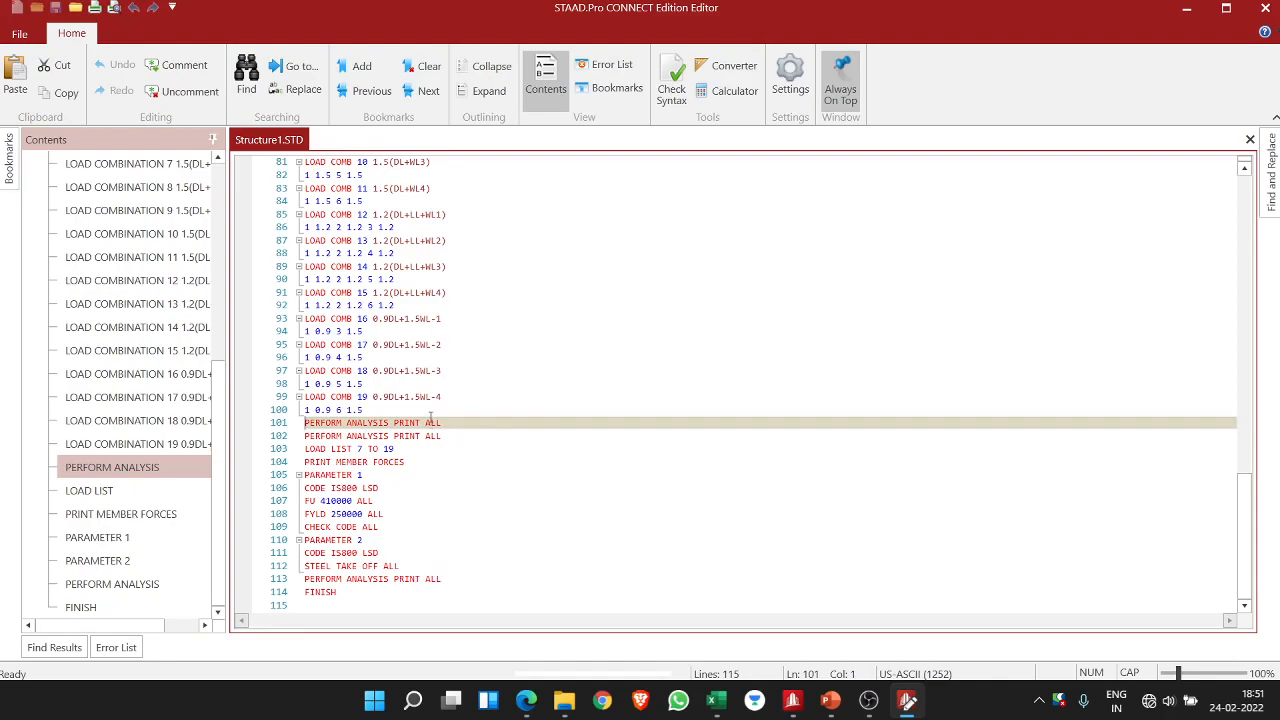
- Examine the LOAD LIST 7 TO 19 and PRINT MEMBER FORCES commands in the input file, and close the editor
ctrl+scroll(437, 414, up, 5)
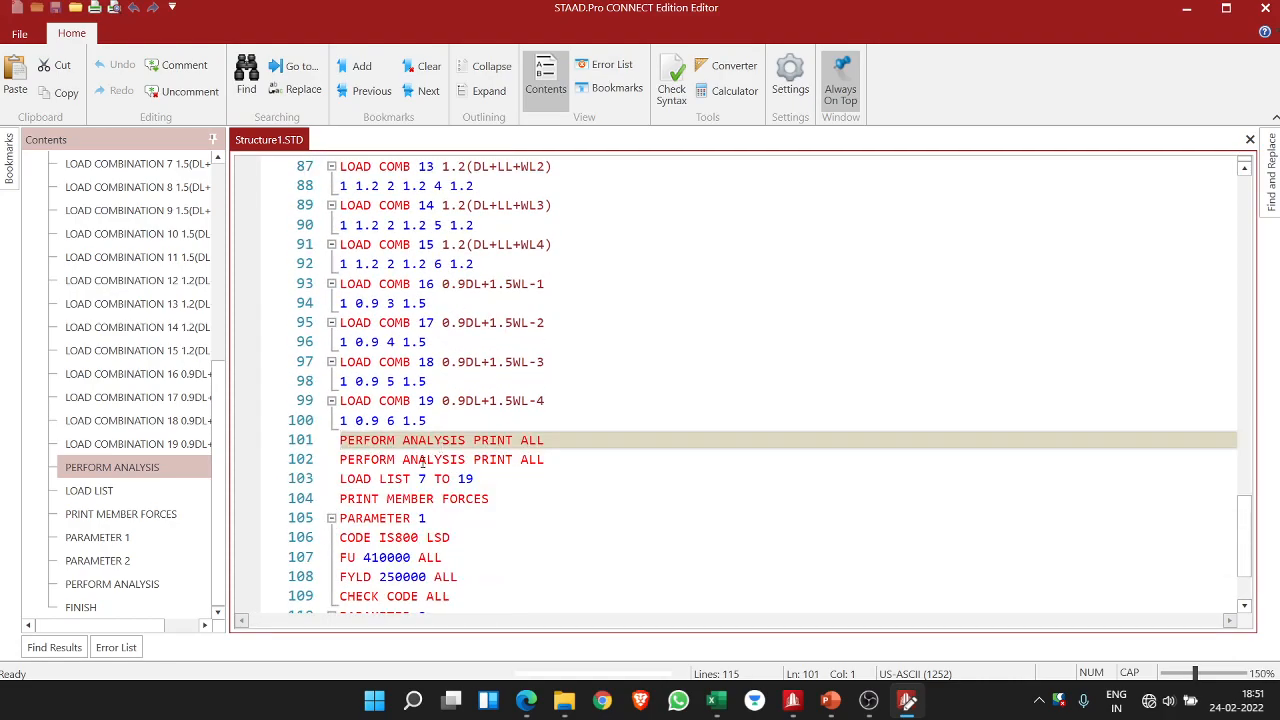
click(348, 478)
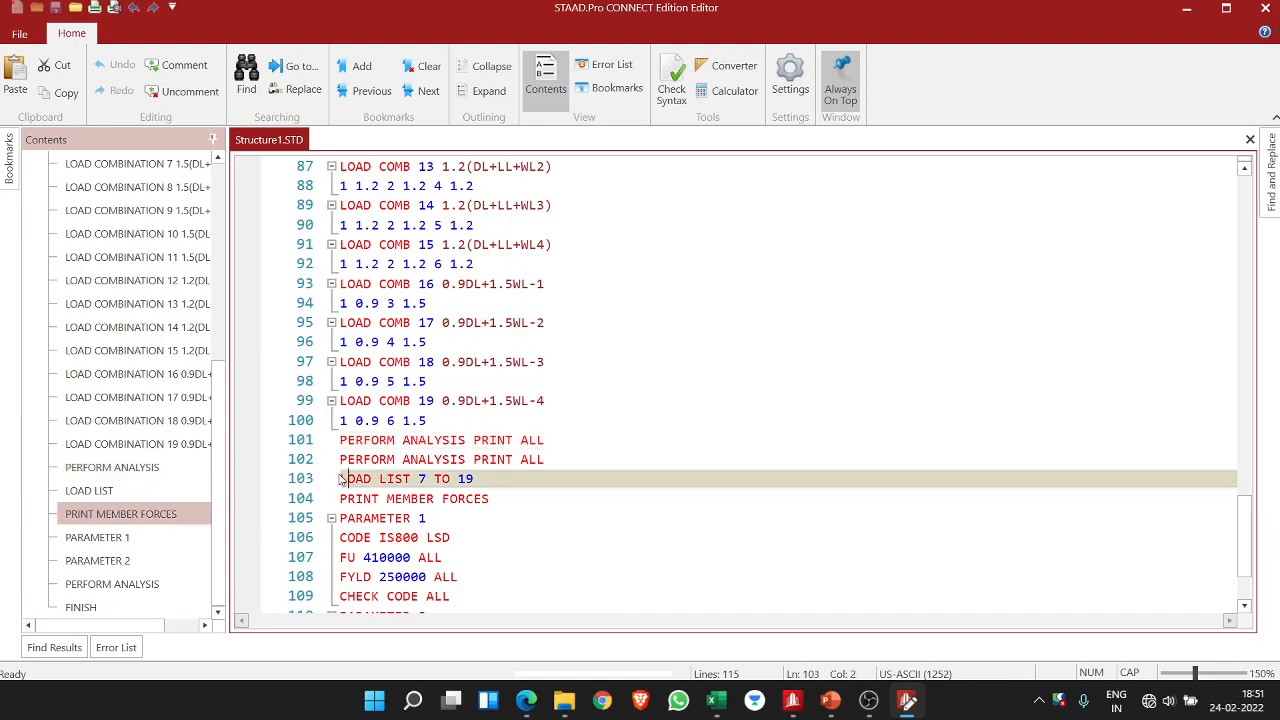
drag(487, 498, 340, 480)
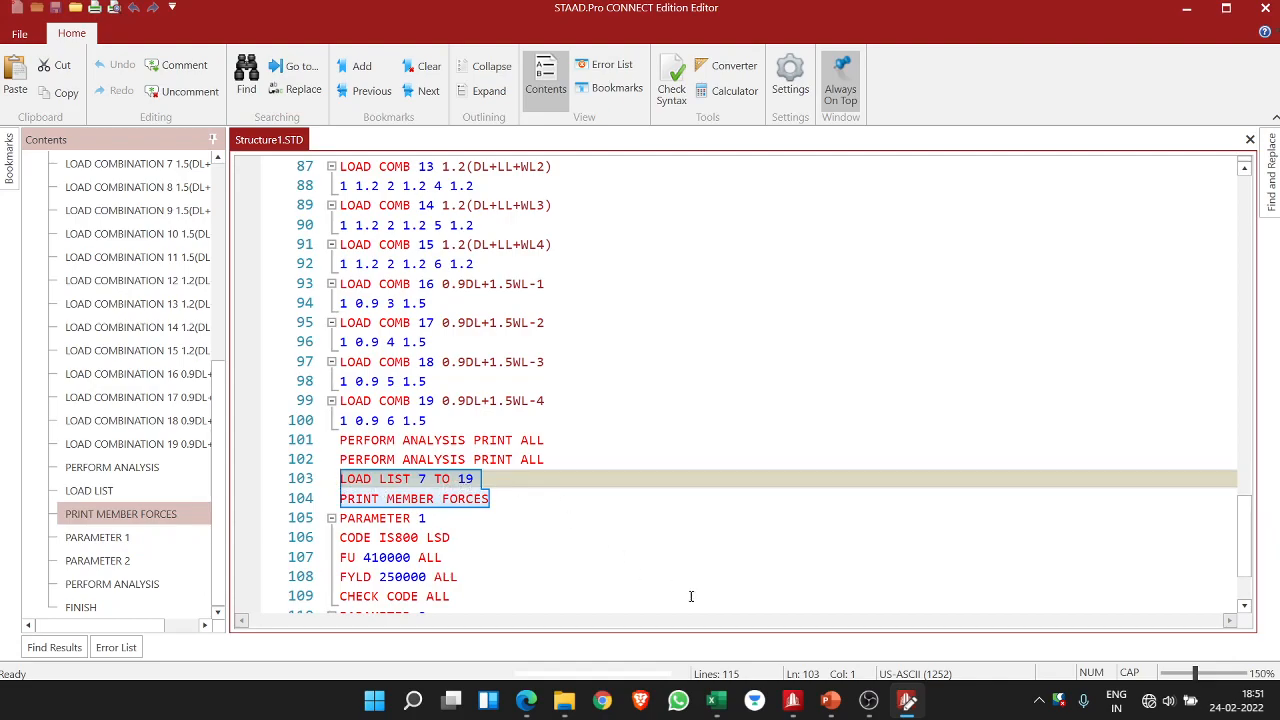
click(793, 702)
click(793, 702)
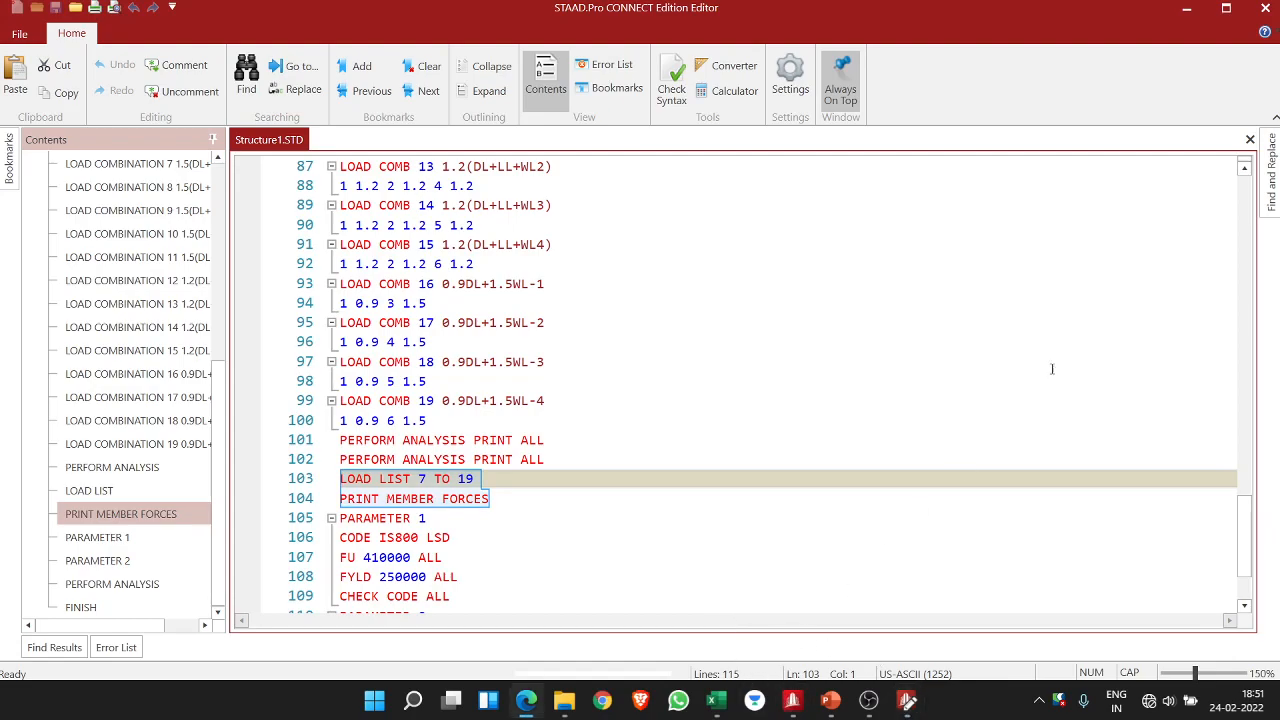
click(1265, 7)
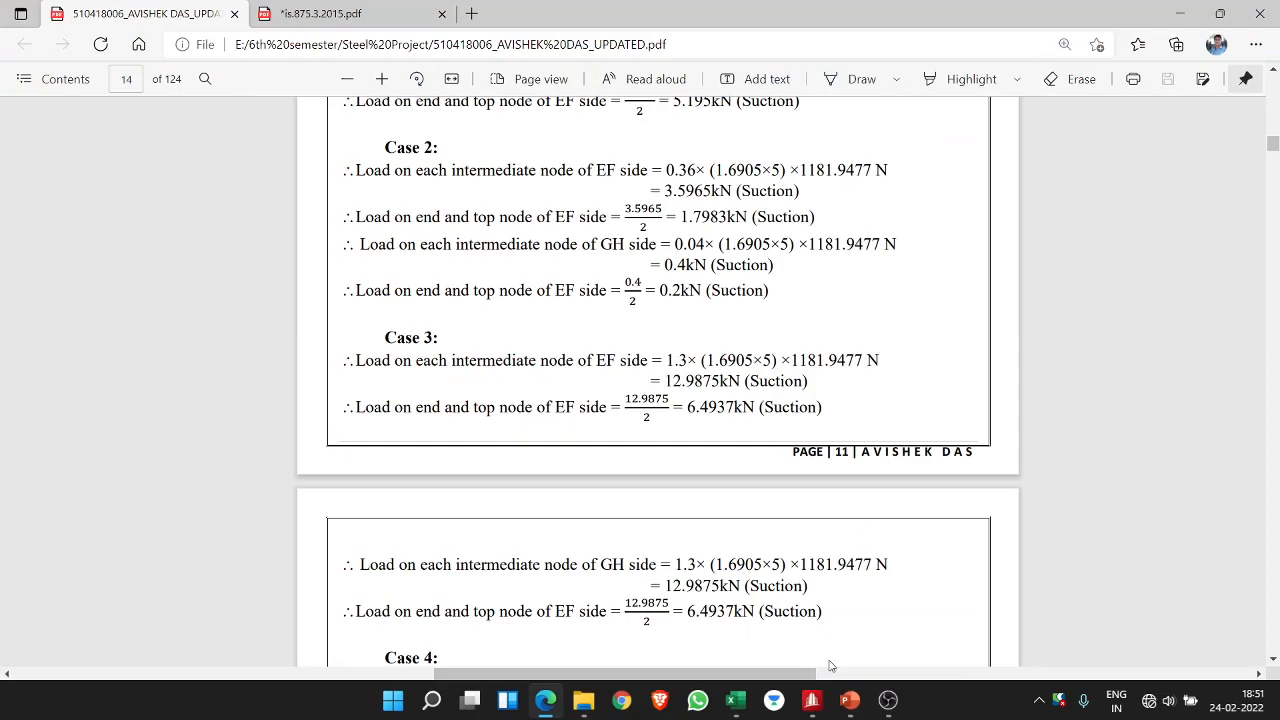
- Switch back to the STAAD.Pro truss model and review load combinations 7 to 19 in the load case details
click(811, 700)
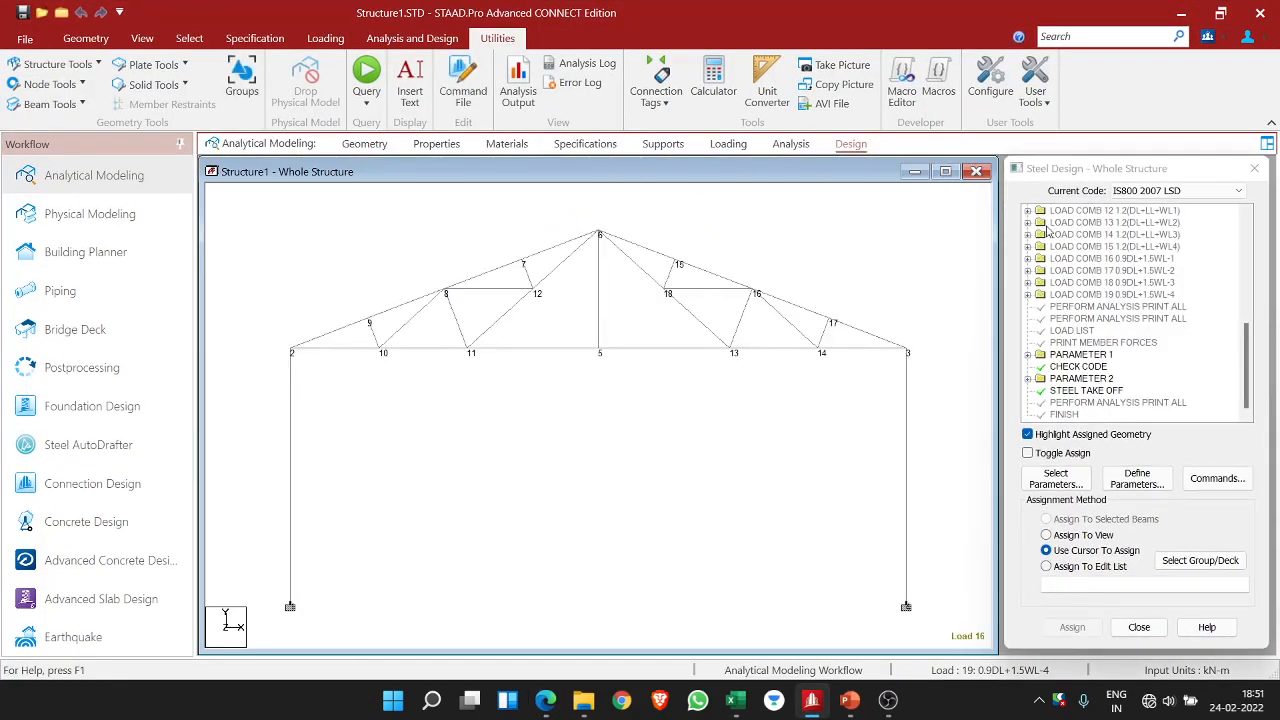
click(728, 144)
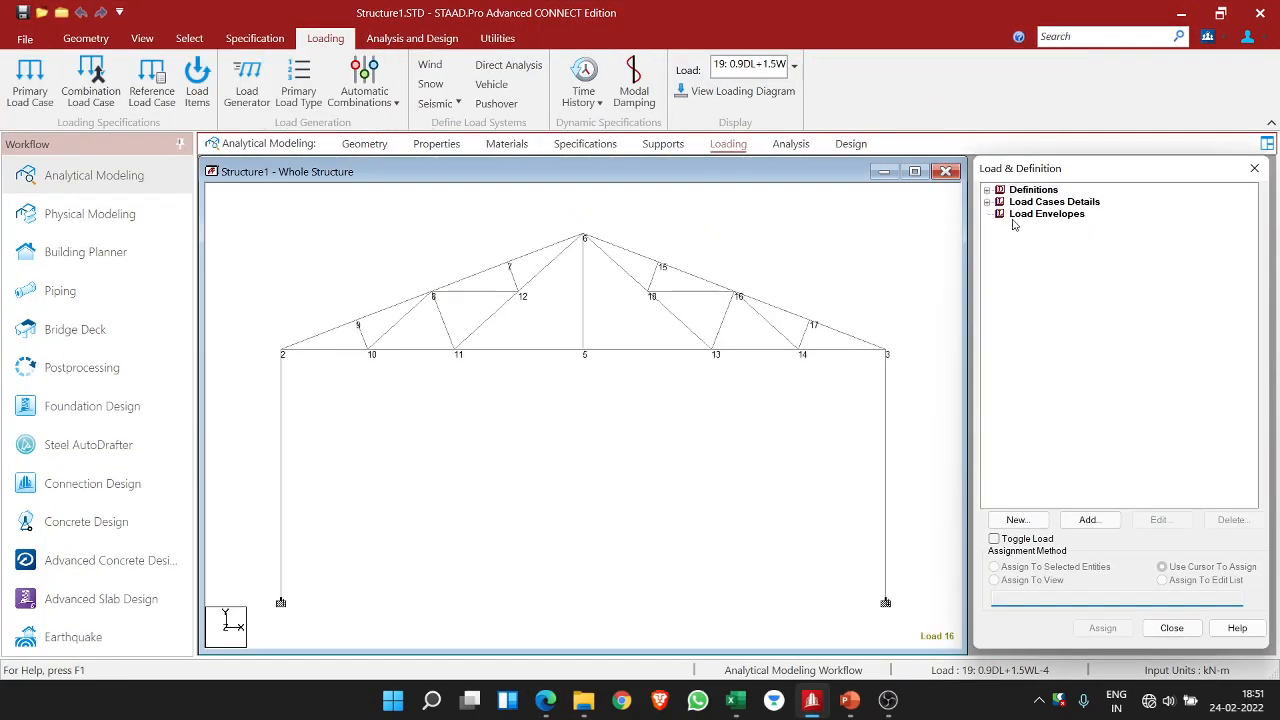
click(987, 202)
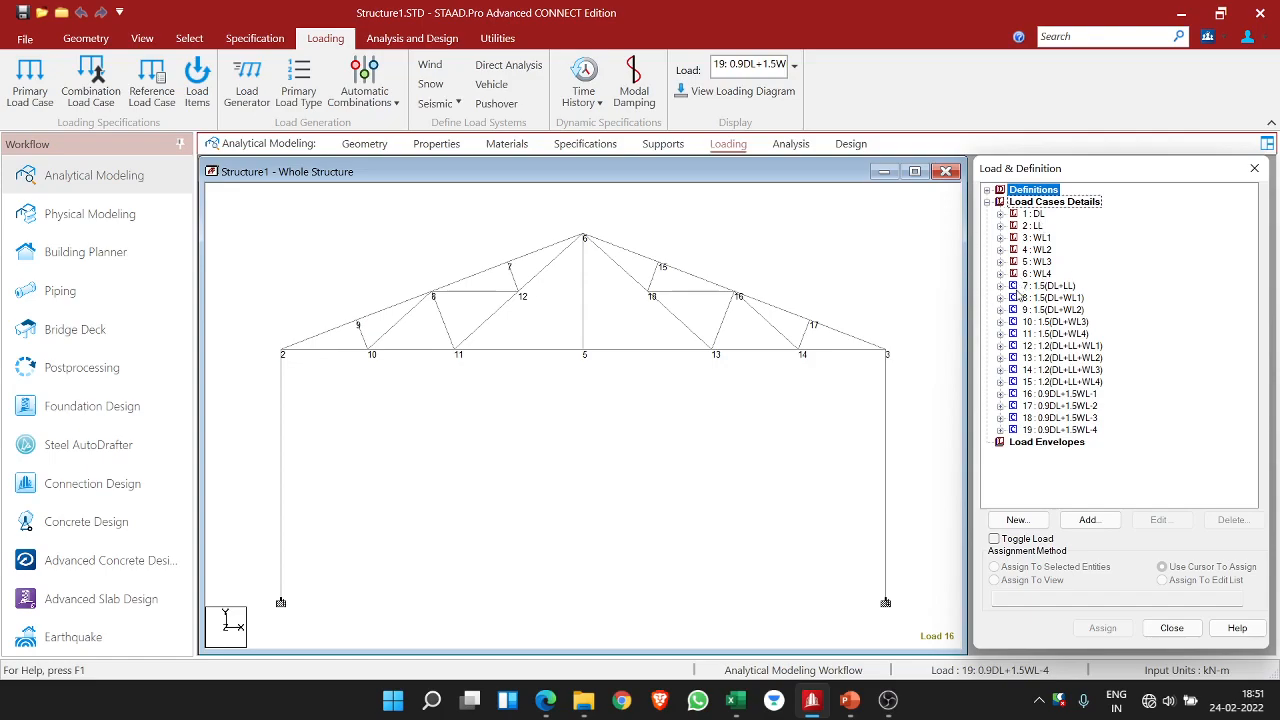
click(1026, 287)
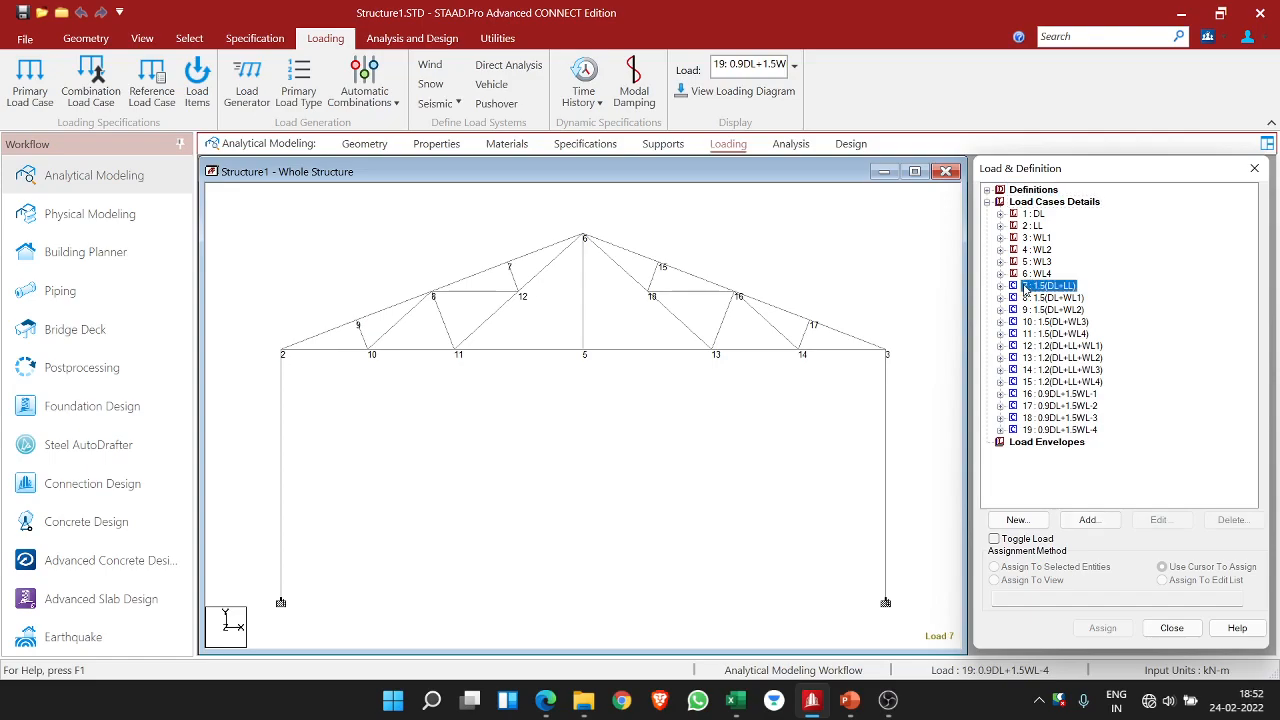
click(1033, 432)
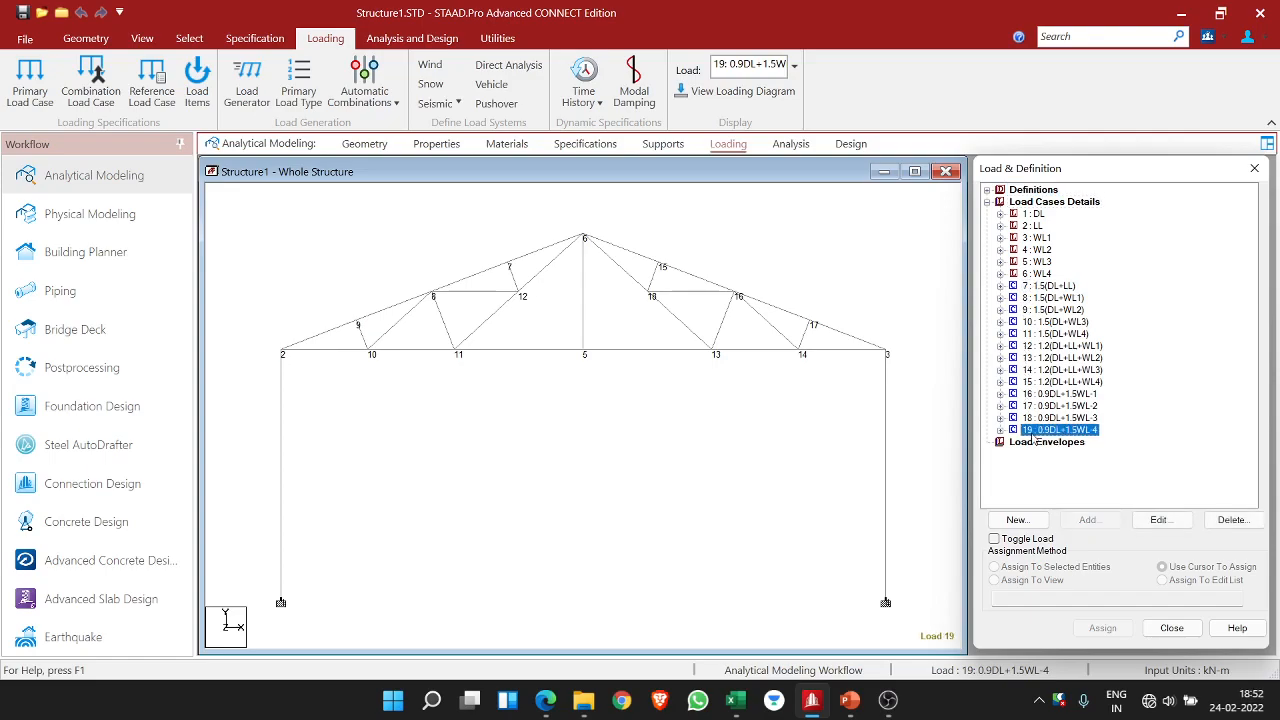
- Reopen the Structure1.STD command file and locate the LOAD LIST command below the first PERFORM ANALYSIS commands
click(499, 40)
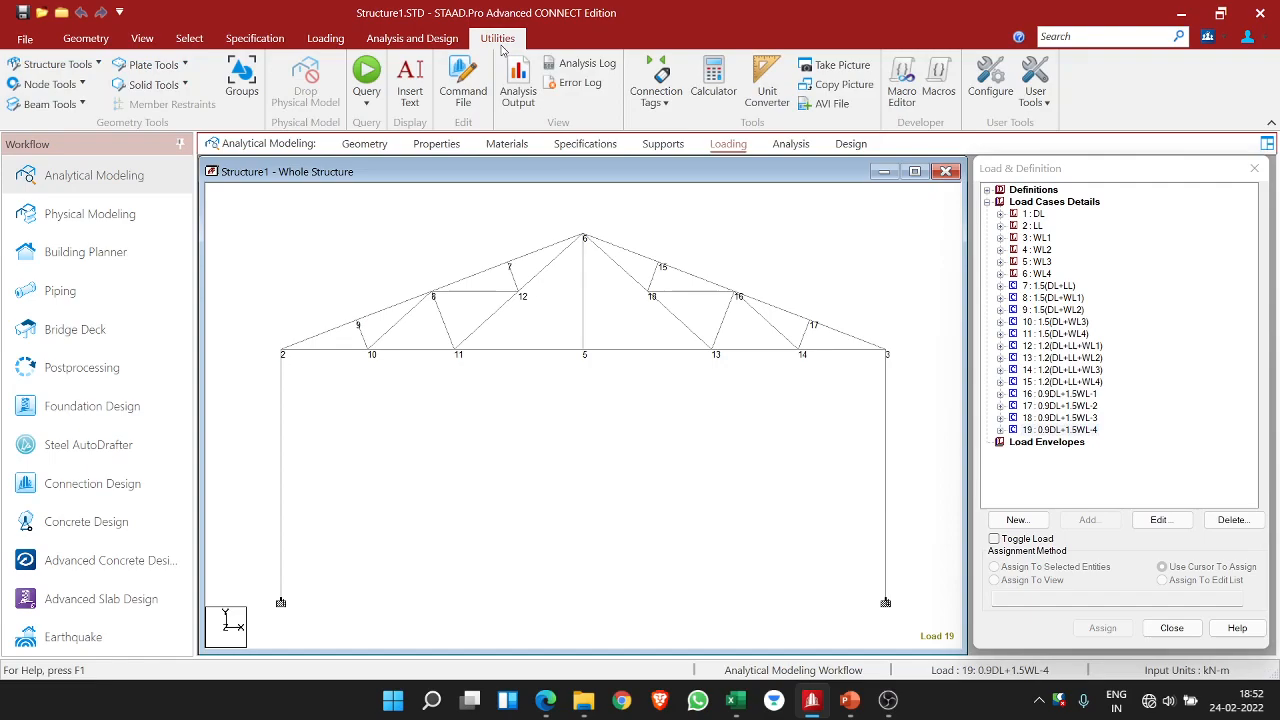
click(462, 85)
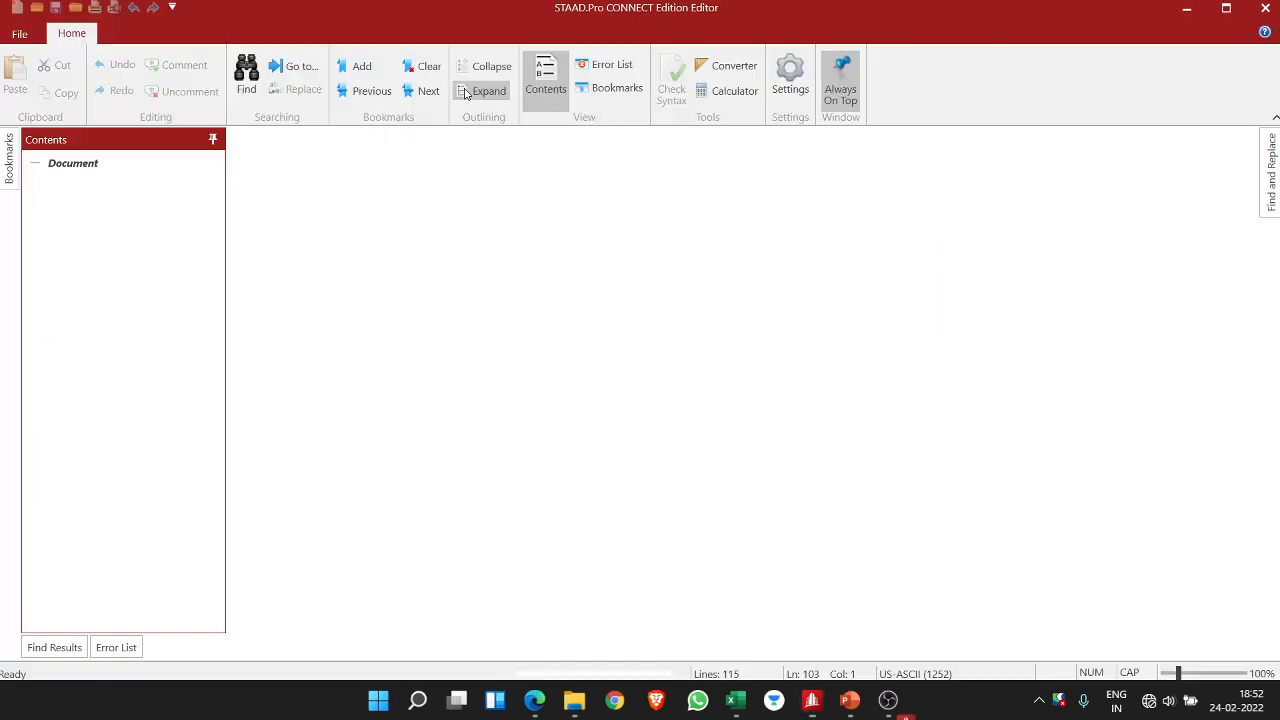
scroll(110, 366, down, 5)
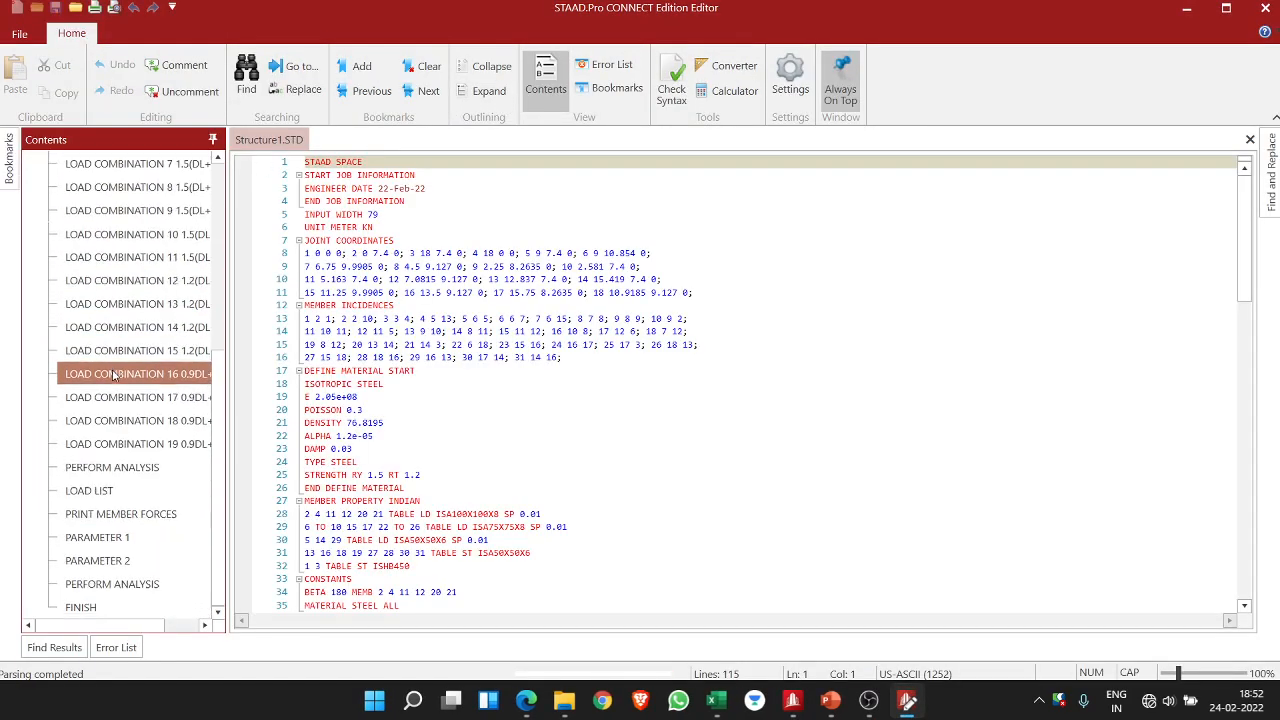
click(125, 478)
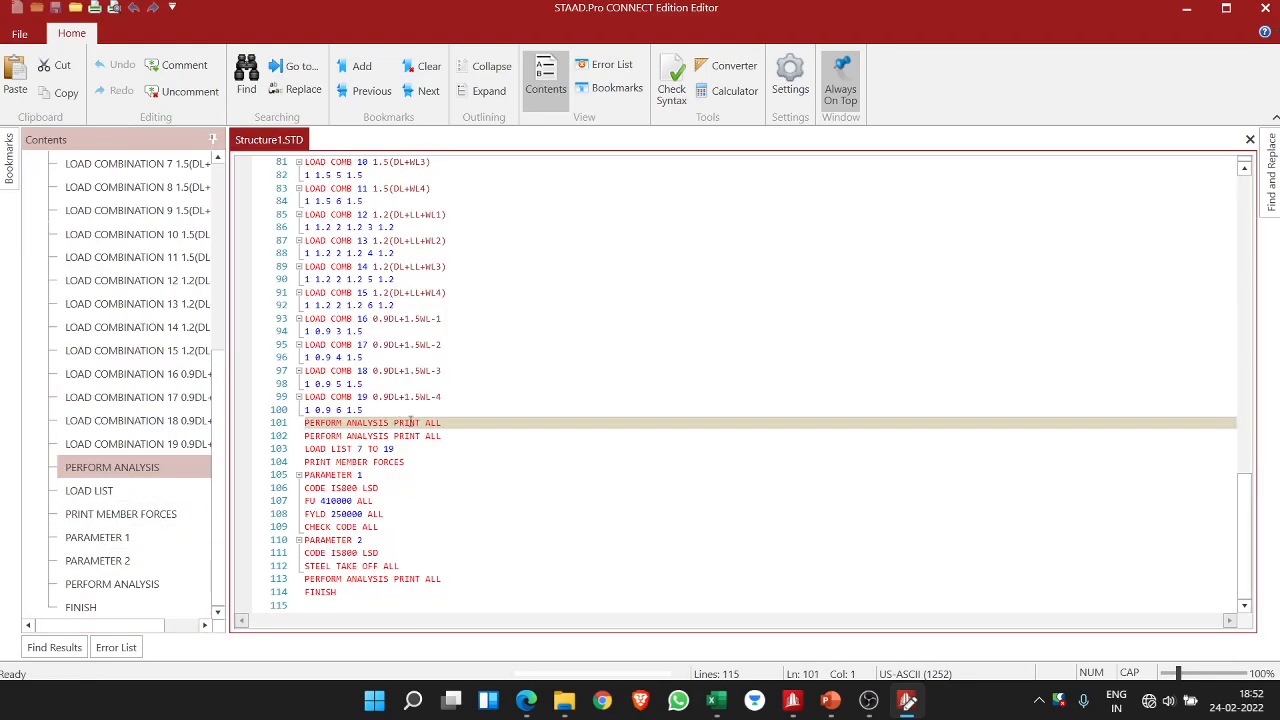
click(446, 443)
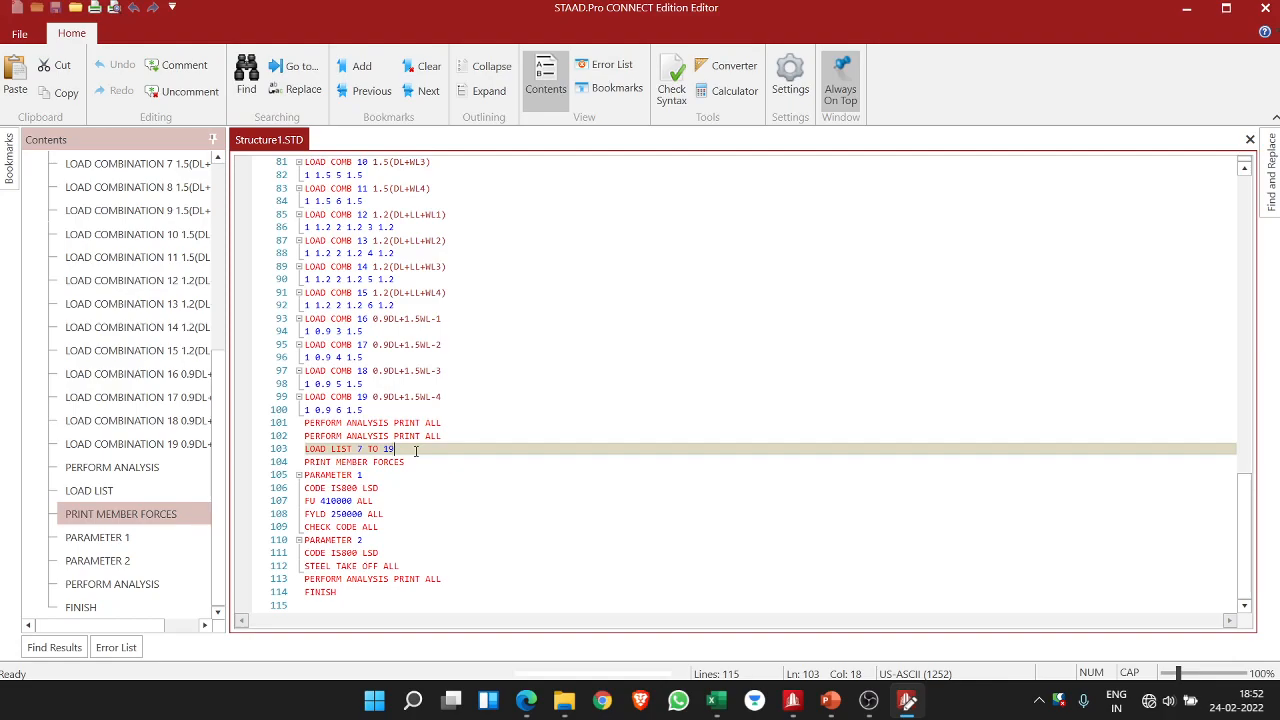
- Check the LOAD LIST 7 TO 19 line and the PRINT MEMBER FORCES line at enlarged text size, and close the file
ctrl+scroll(416, 451, up, 4)
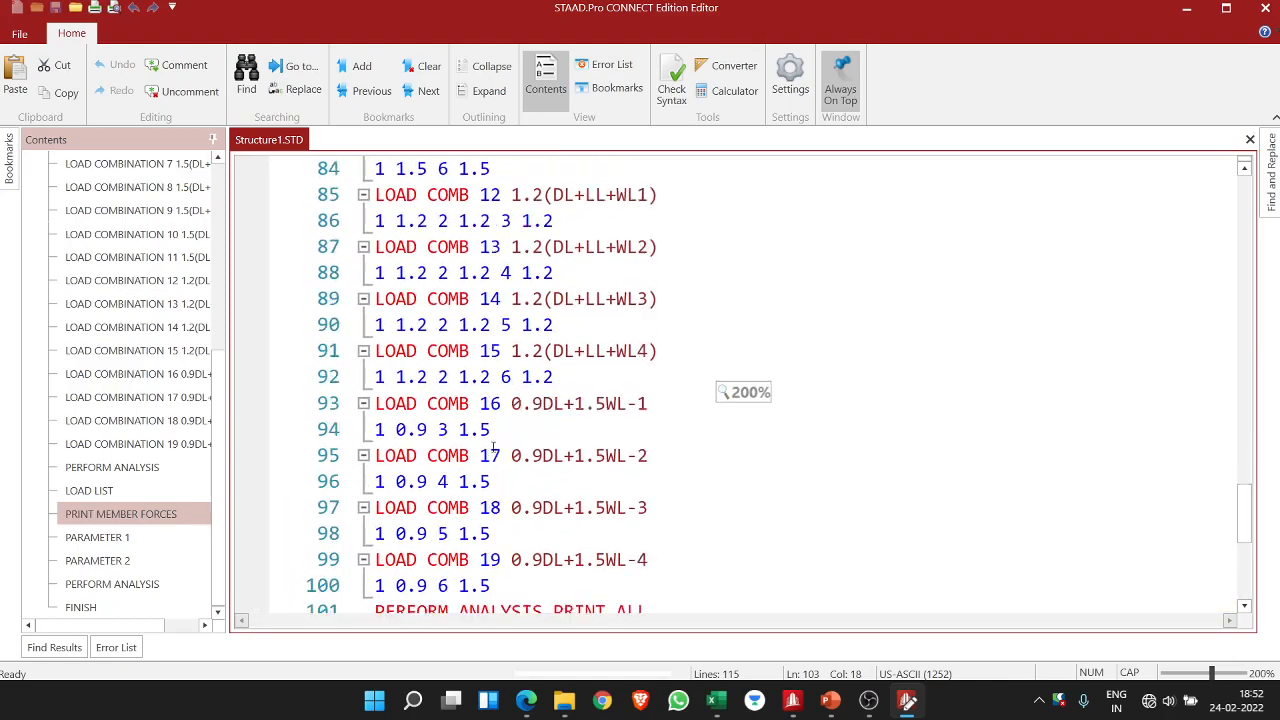
click(406, 272)
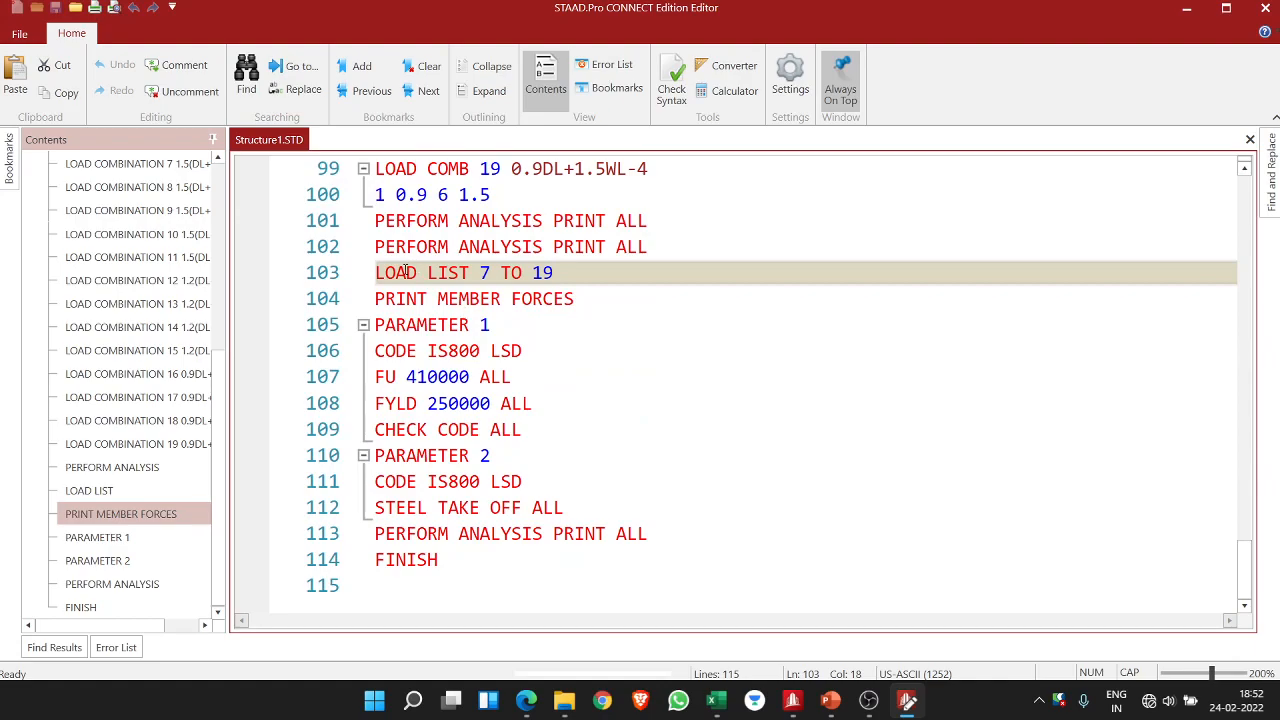
click(477, 273)
mouse_move(385, 299)
mouse_down()
mouse_move(572, 299)
mouse_move(374, 299)
mouse_up()
click(565, 301)
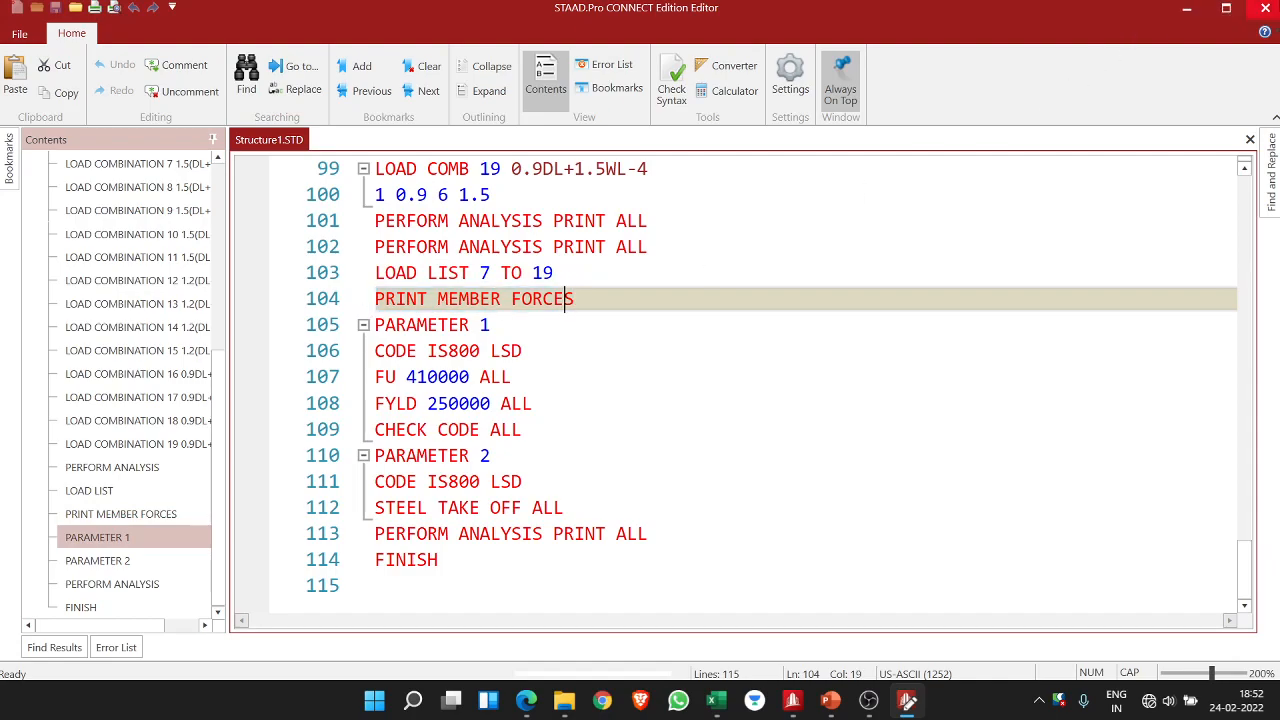
click(1264, 8)
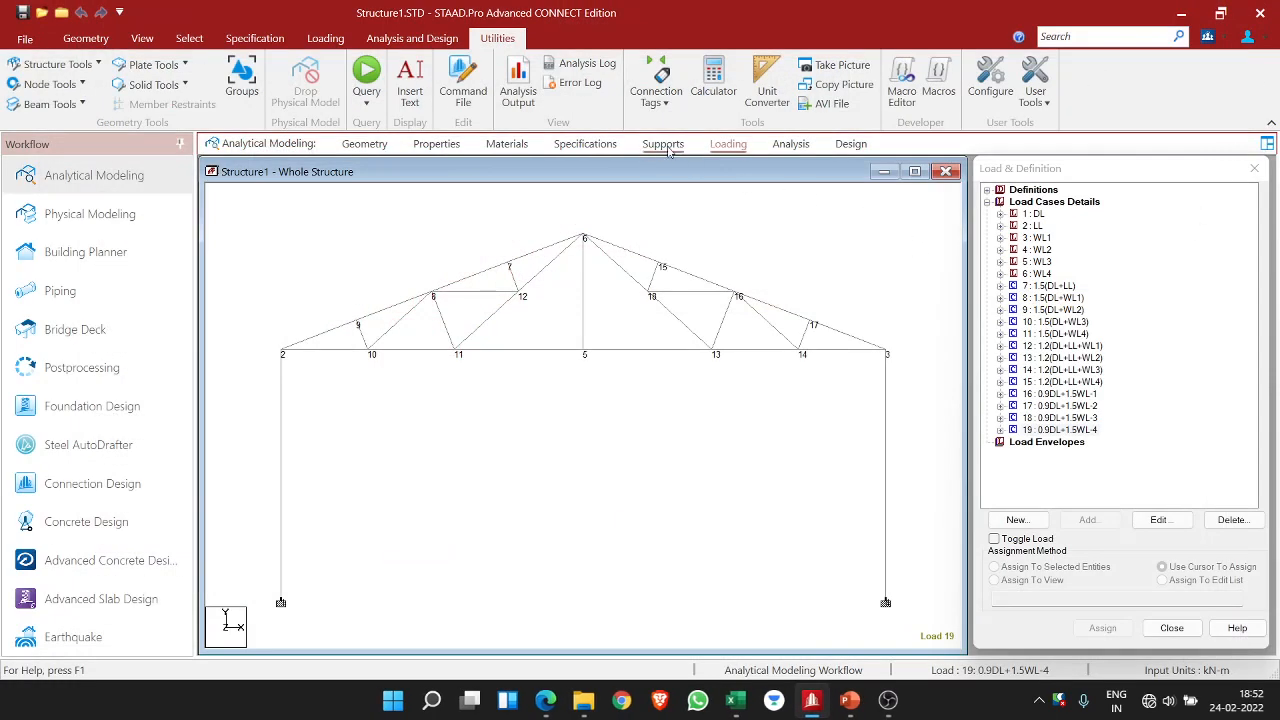
- Rerun the analysis of the truss structure and view its output file
click(432, 40)
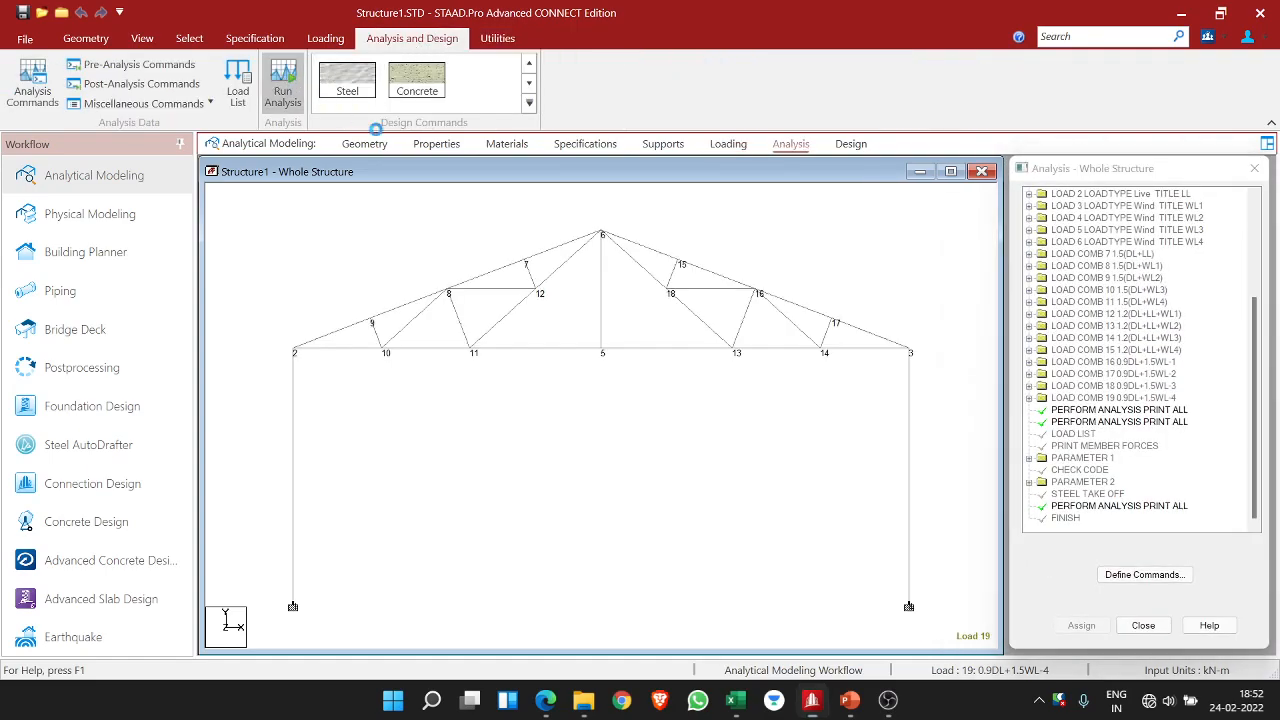
click(283, 85)
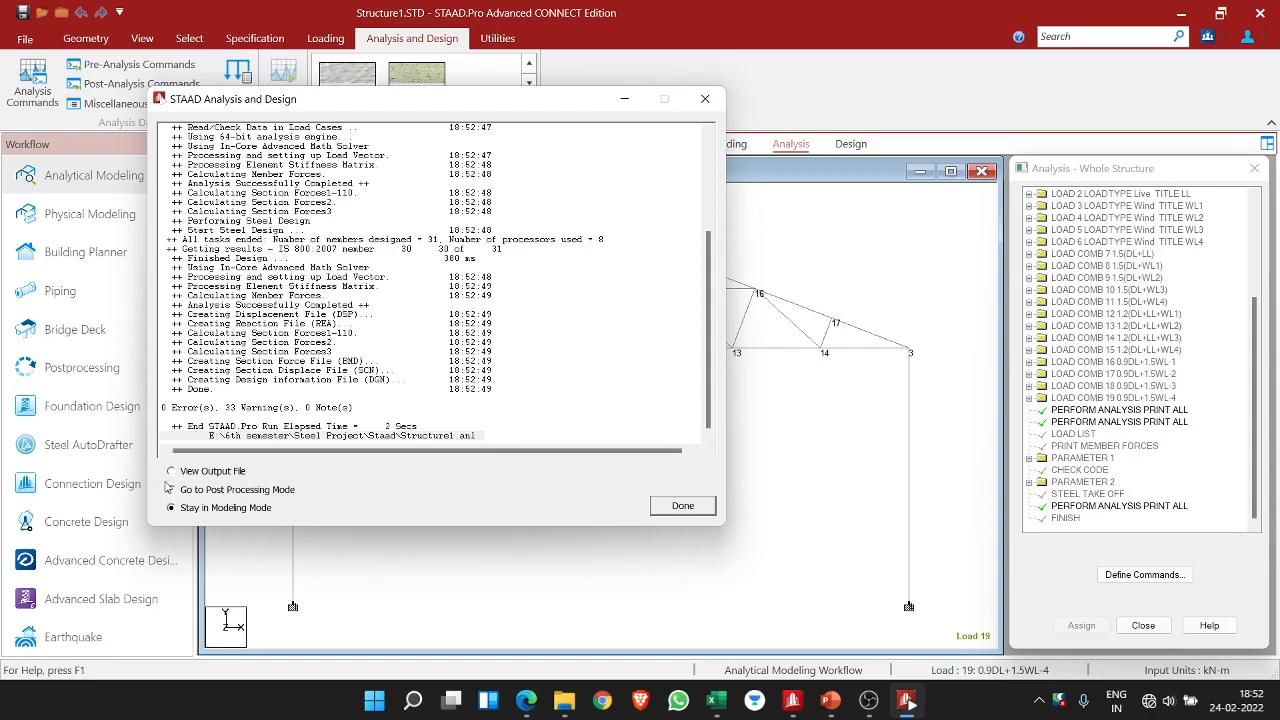
click(690, 508)
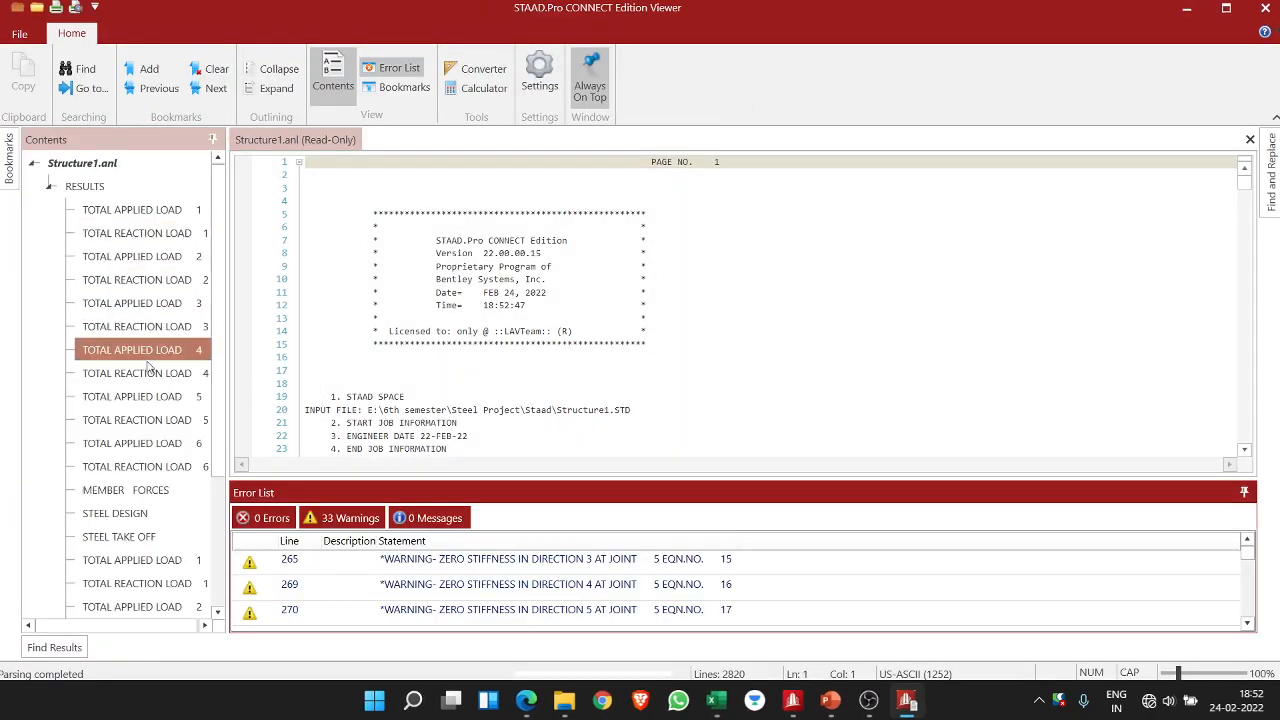
- Go to the MEMBER FORCES results, locate load 7 of member 1, and hide the error list to enlarge the table
click(152, 492)
scroll(368, 333, down, 2)
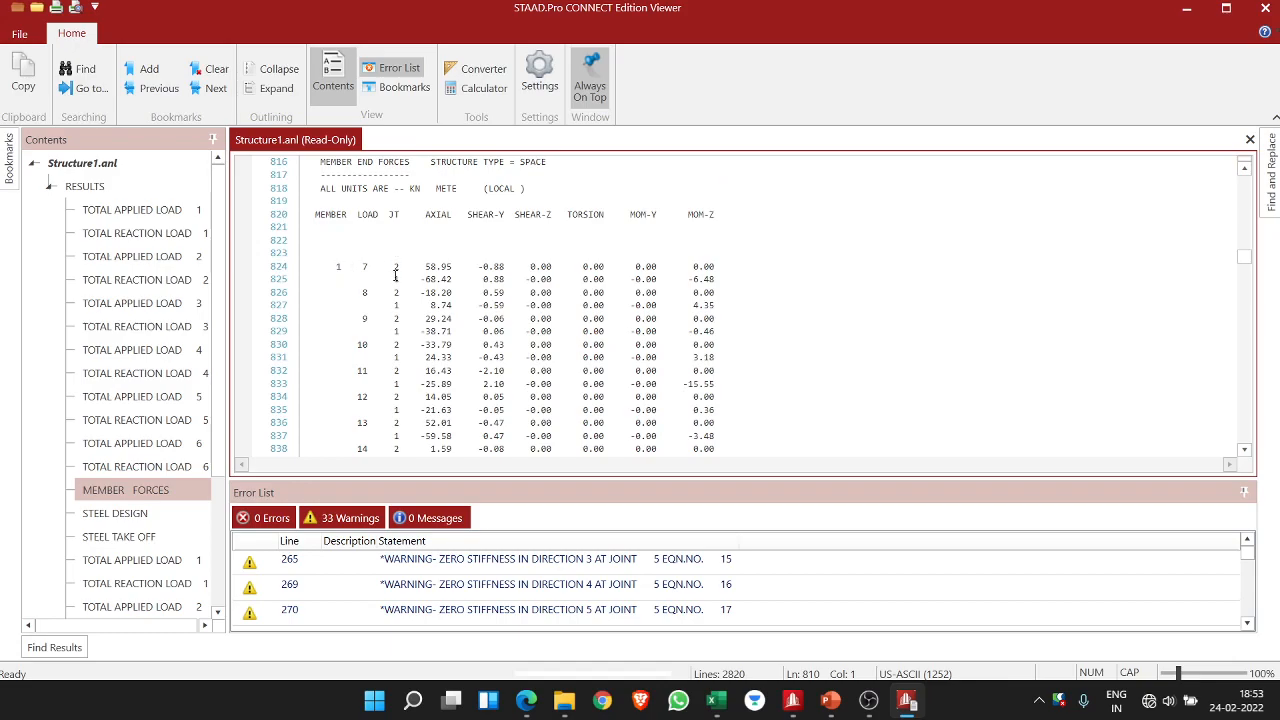
click(363, 268)
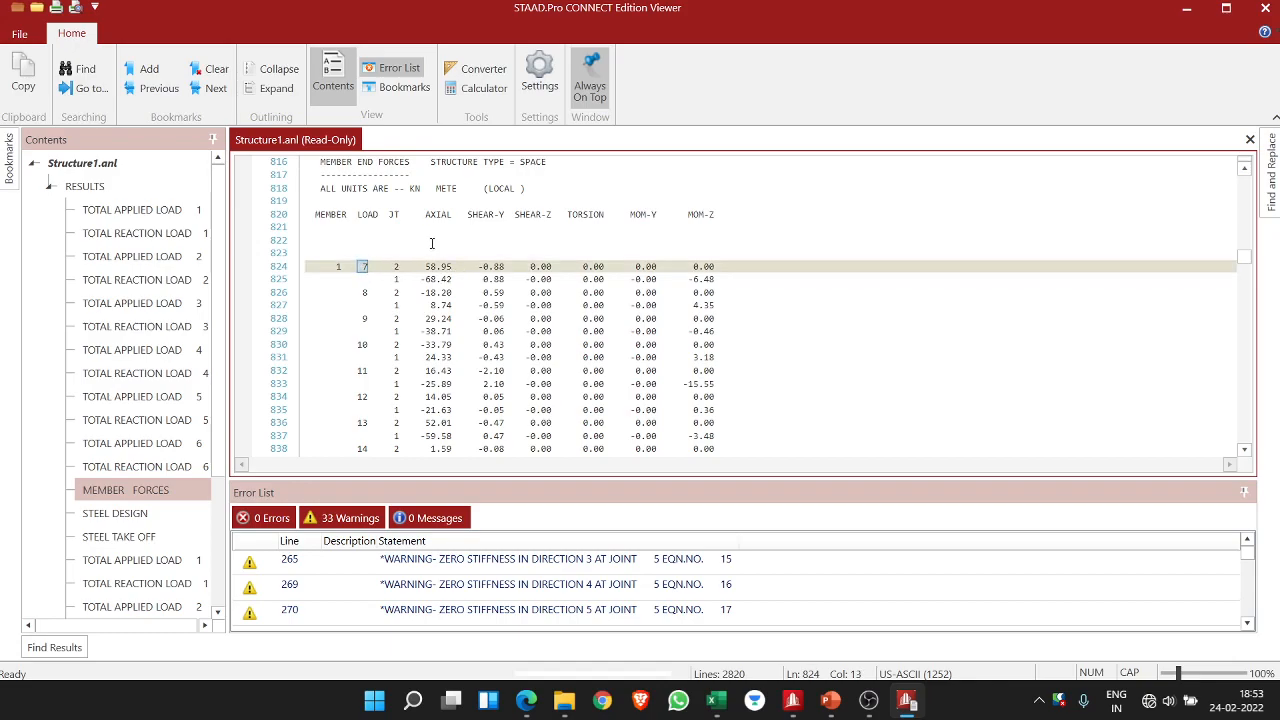
click(1244, 492)
ctrl+scroll(508, 326, up, 5)
ctrl+scroll(508, 326, up, 1)
scroll(649, 423, down, 2)
scroll(648, 408, up, 3)
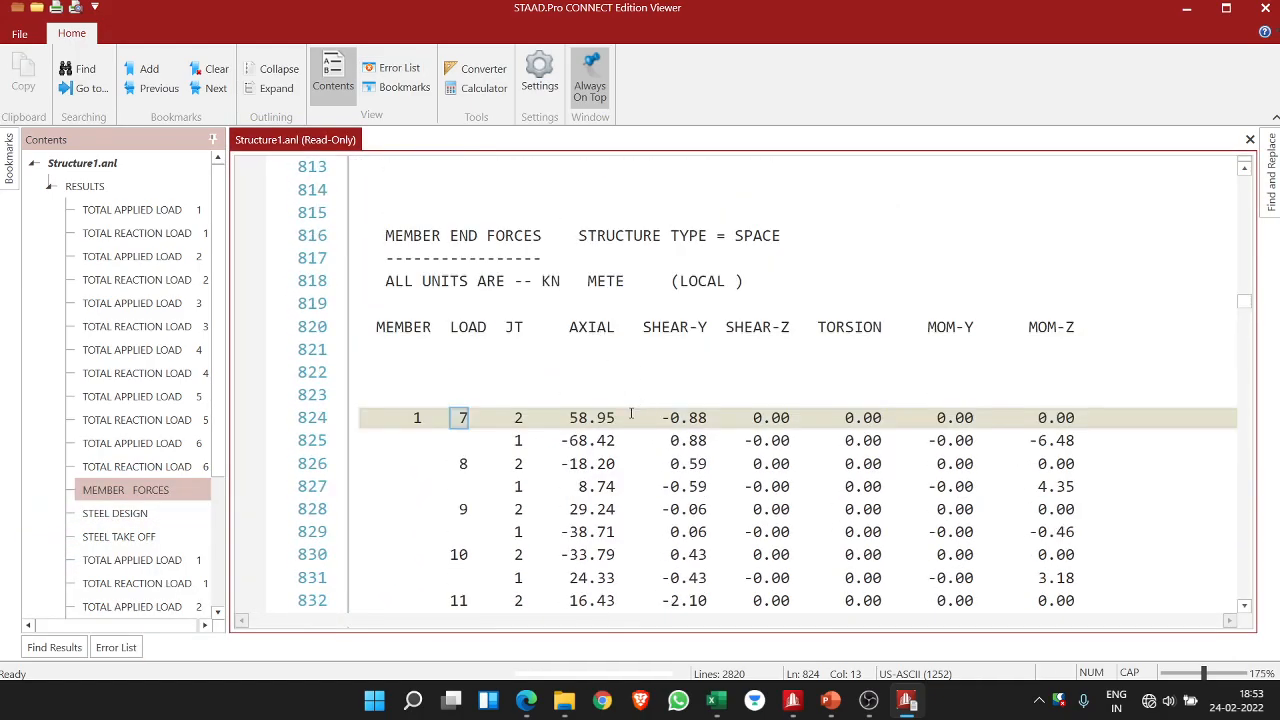
scroll(668, 447, down, 2)
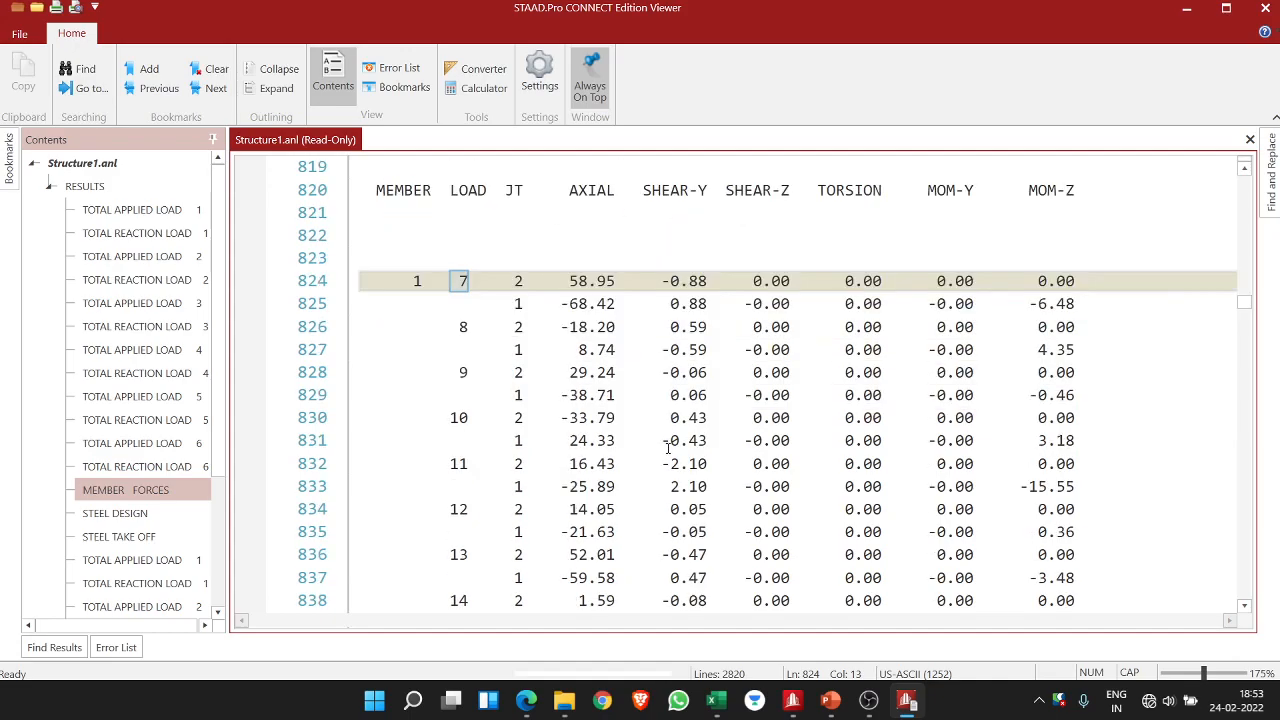
- Inspect the SHEAR-Y and AXIAL column headings of the member end forces table
drag(644, 190, 708, 190)
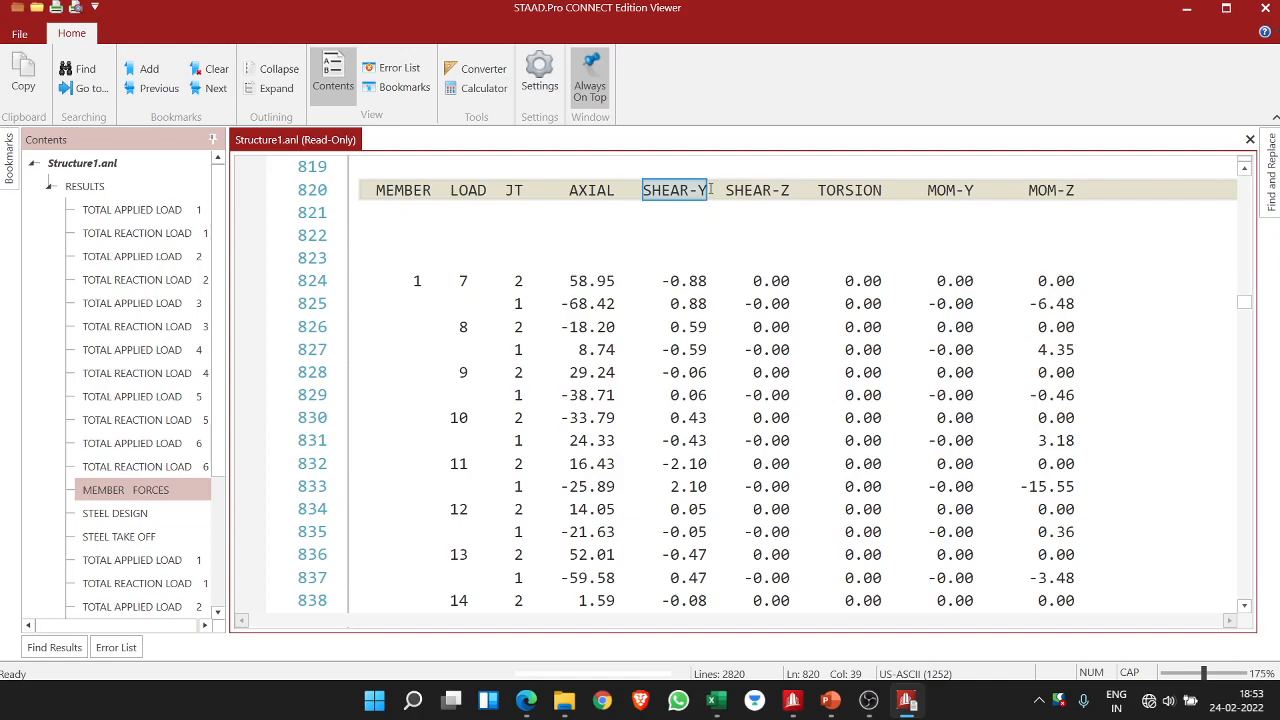
drag(711, 190, 577, 212)
click(714, 192)
click(646, 196)
click(590, 192)
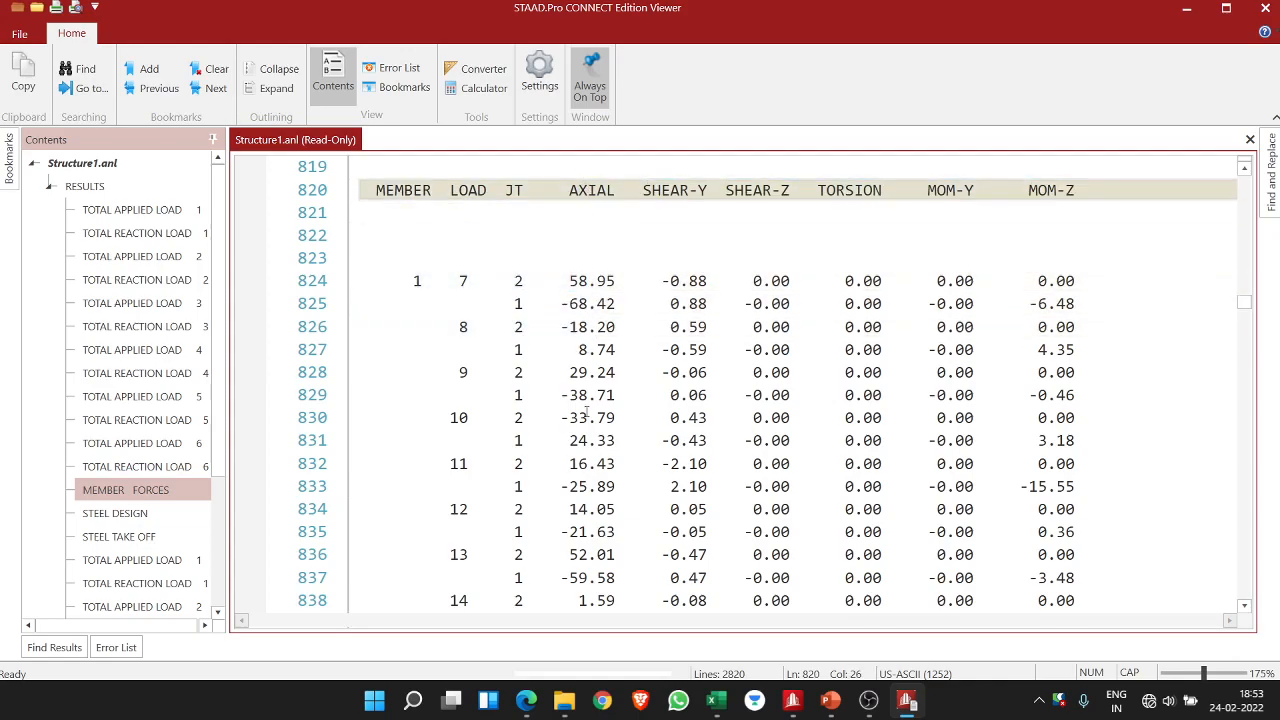
- Examine the member end forces of members 1 and 2 under the listed load combinations, and return to the table's start
scroll(580, 352, down, 1)
scroll(414, 271, up, 1)
scroll(604, 250, down, 3)
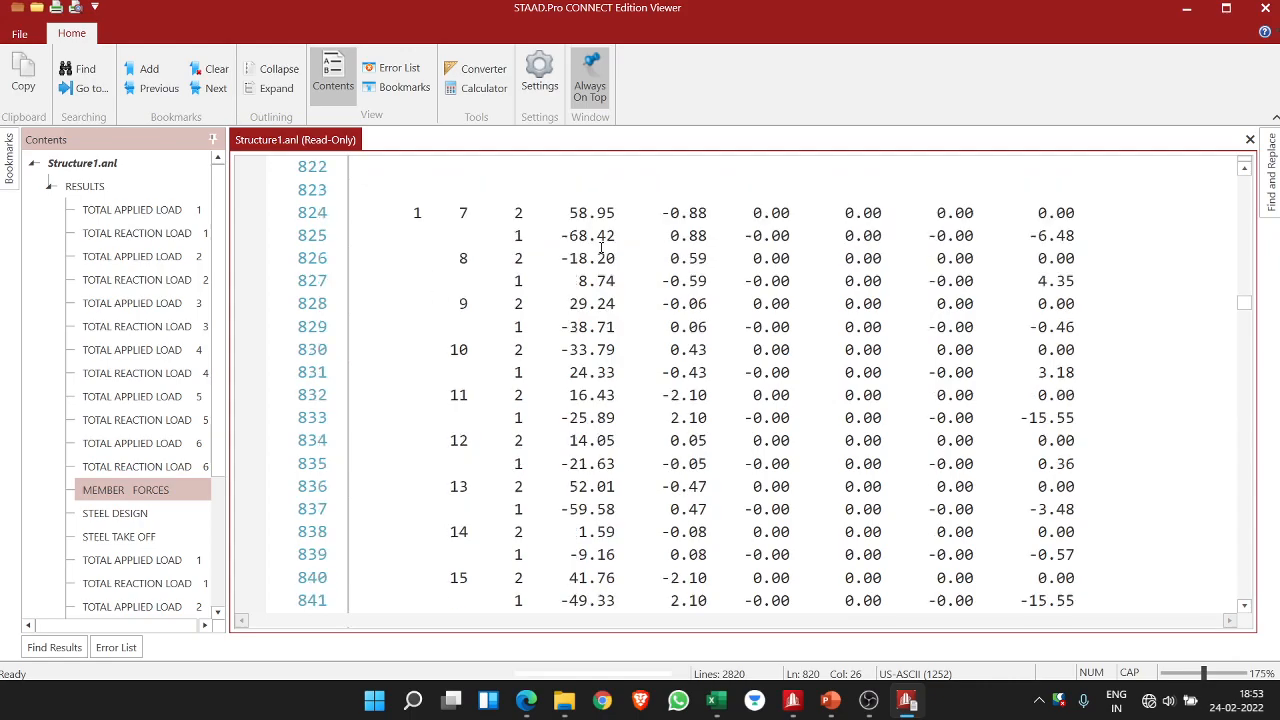
scroll(590, 246, up, 4)
scroll(581, 243, down, 3)
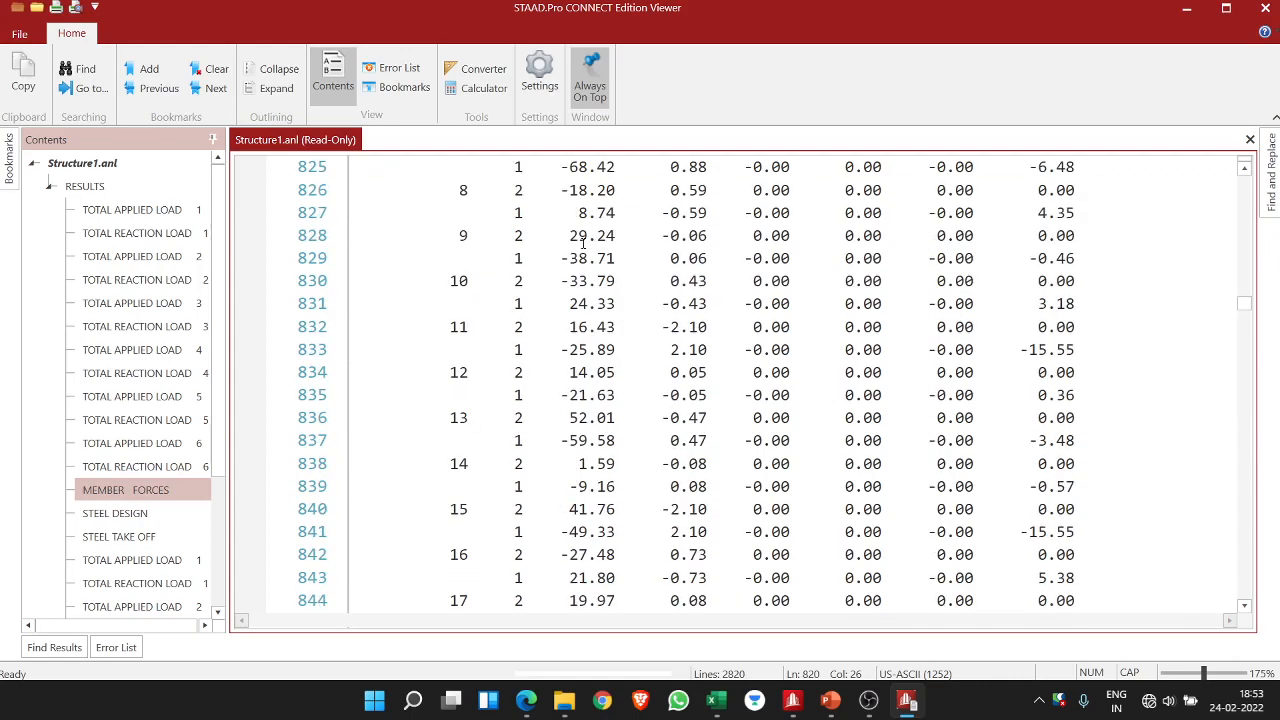
ctrl+scroll(584, 243, down, 5)
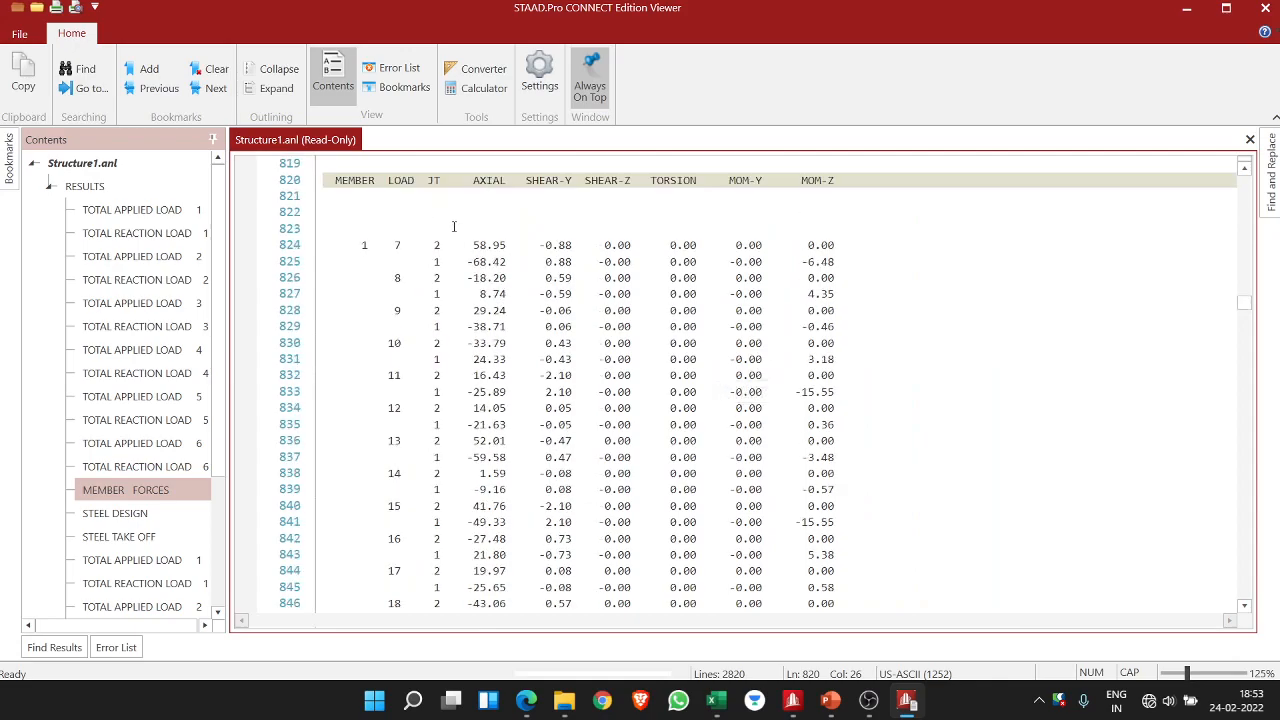
scroll(367, 241, down, 1)
scroll(367, 241, up, 1)
scroll(466, 249, down, 3)
scroll(465, 420, up, 2)
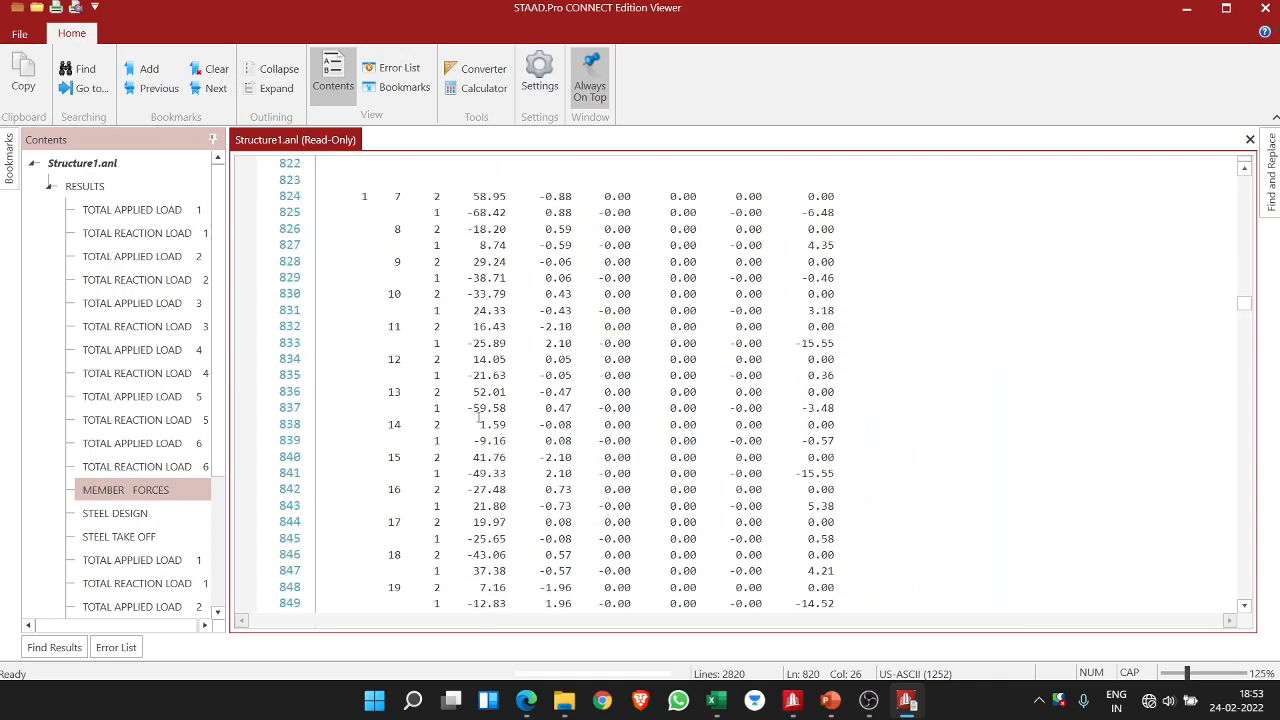
scroll(481, 244, up, 1)
scroll(476, 300, down, 1)
scroll(476, 326, down, 2)
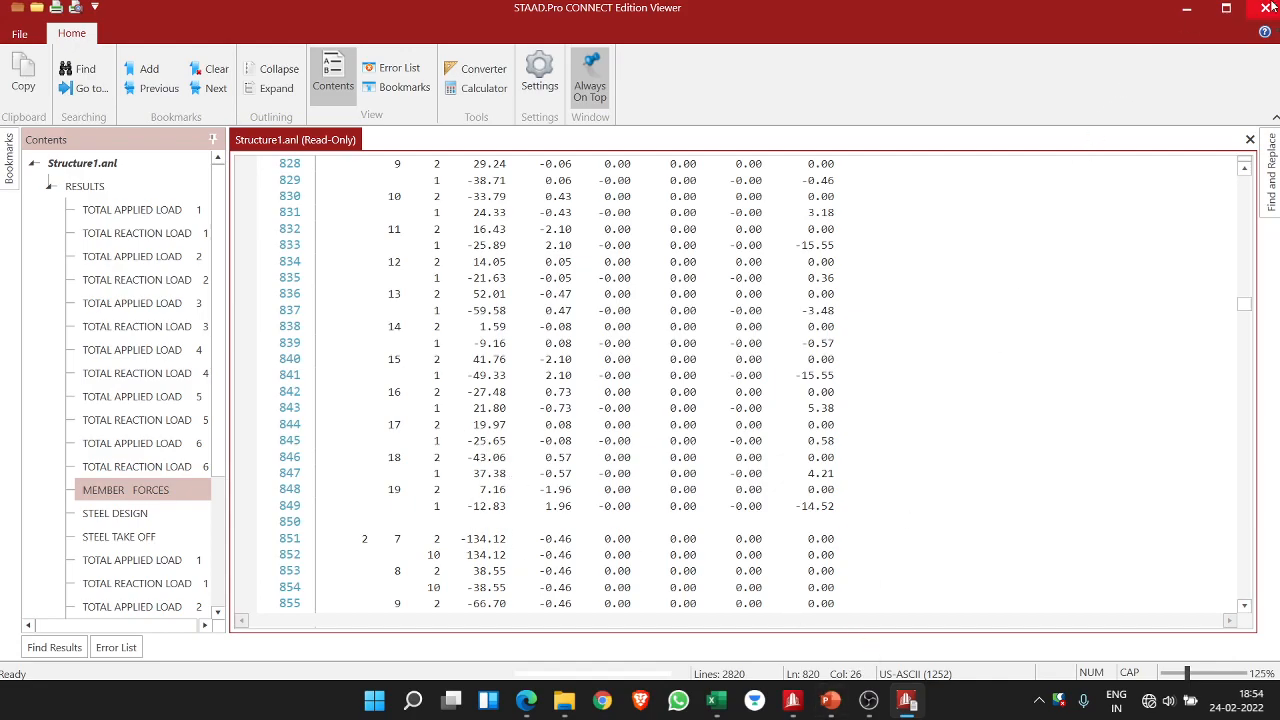
scroll(435, 424, down, 5)
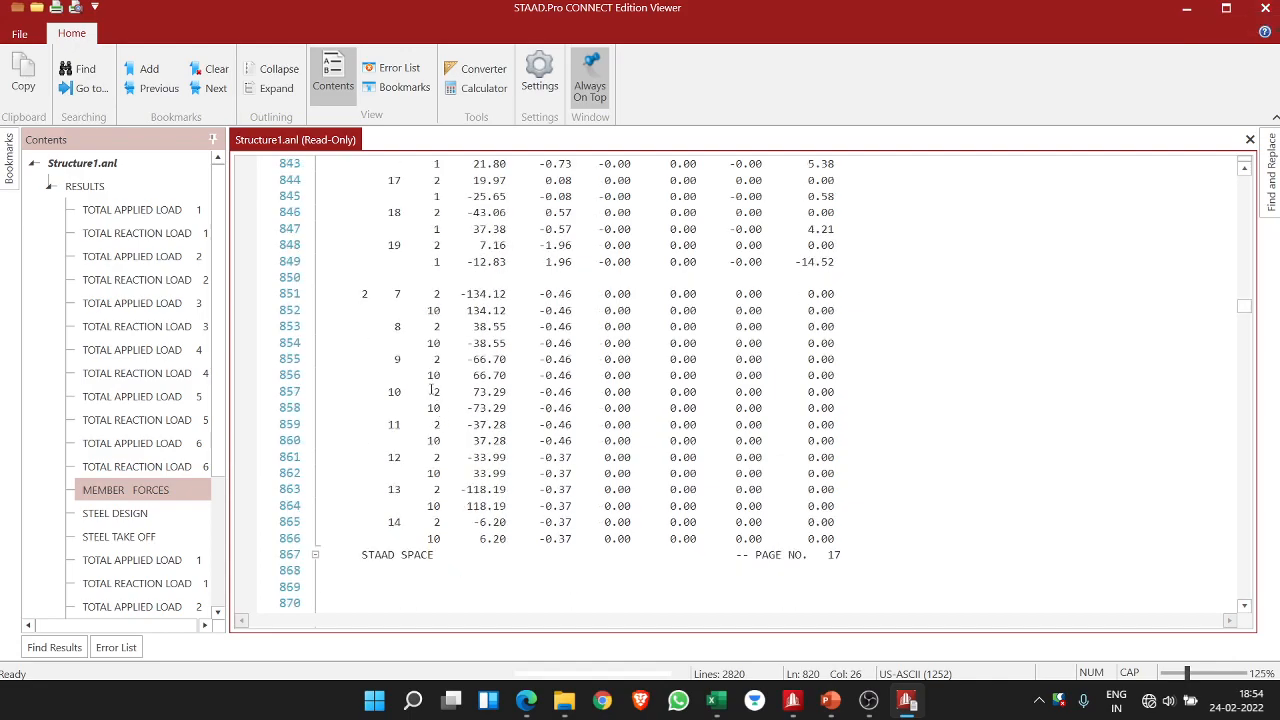
scroll(433, 391, up, 10)
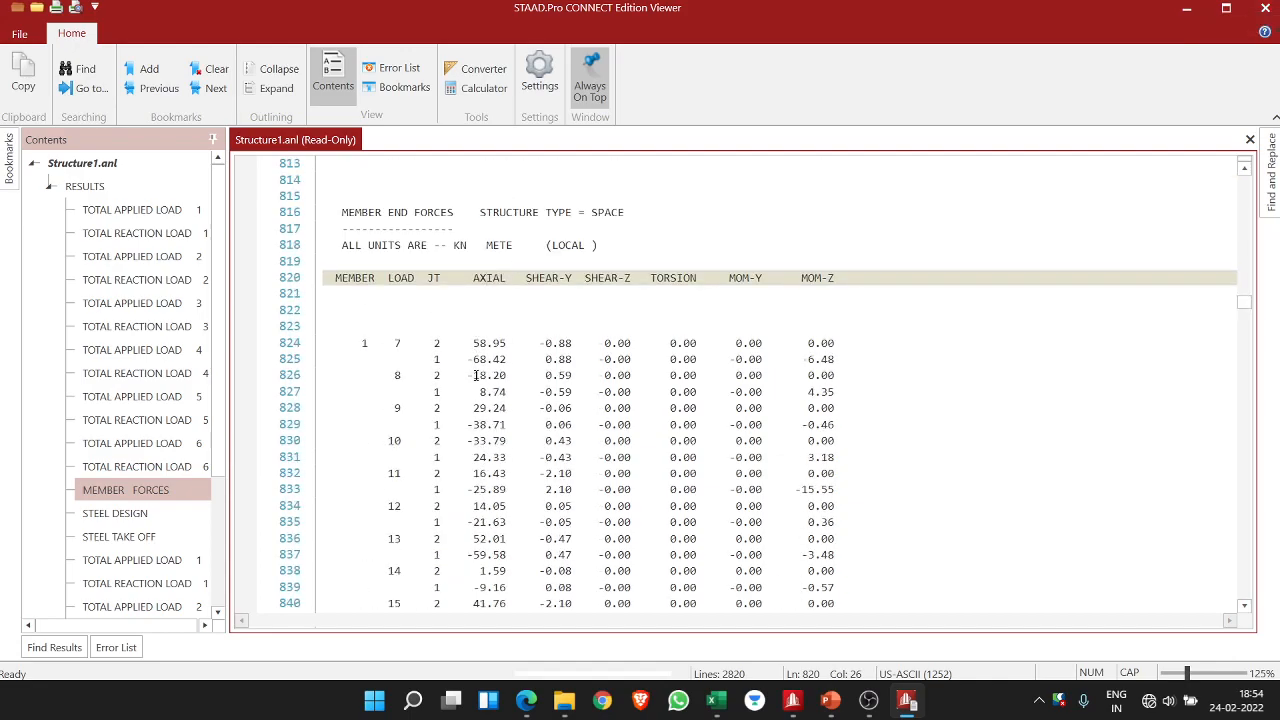
- Examine the member end forces of members 2 and 3 in the output file, and close the output viewer
scroll(481, 463, down, 18)
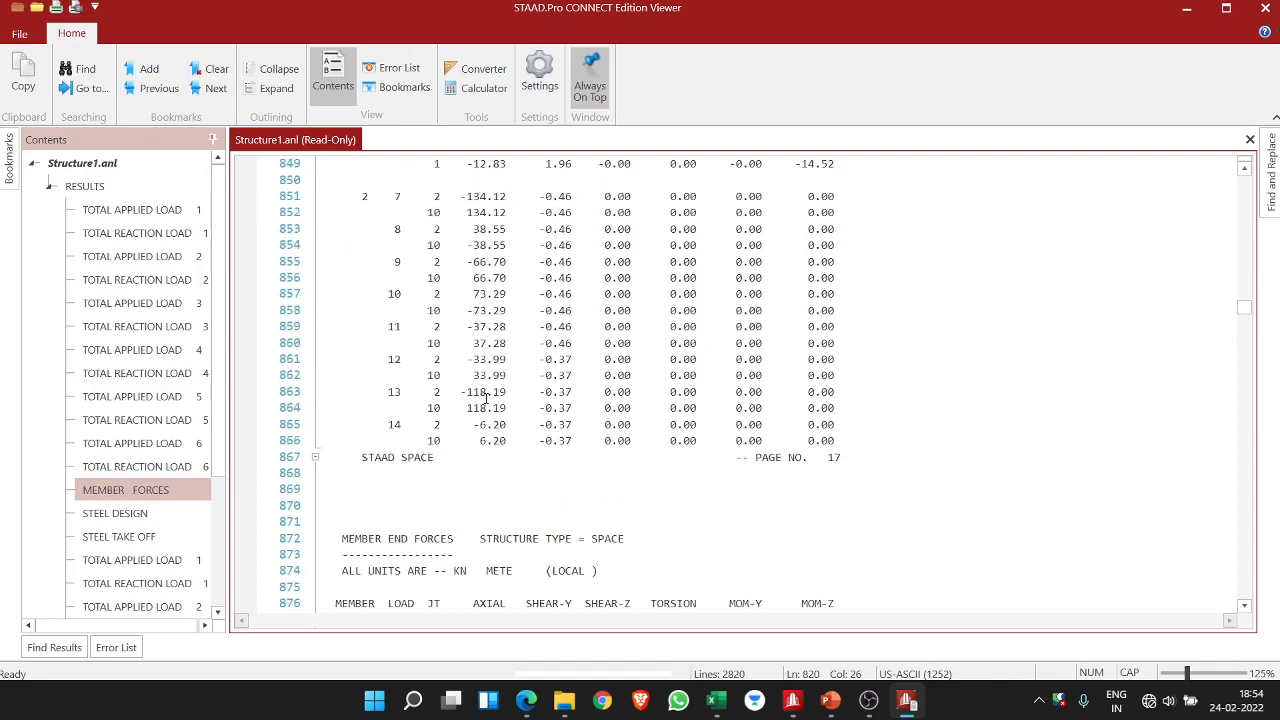
scroll(472, 420, down, 3)
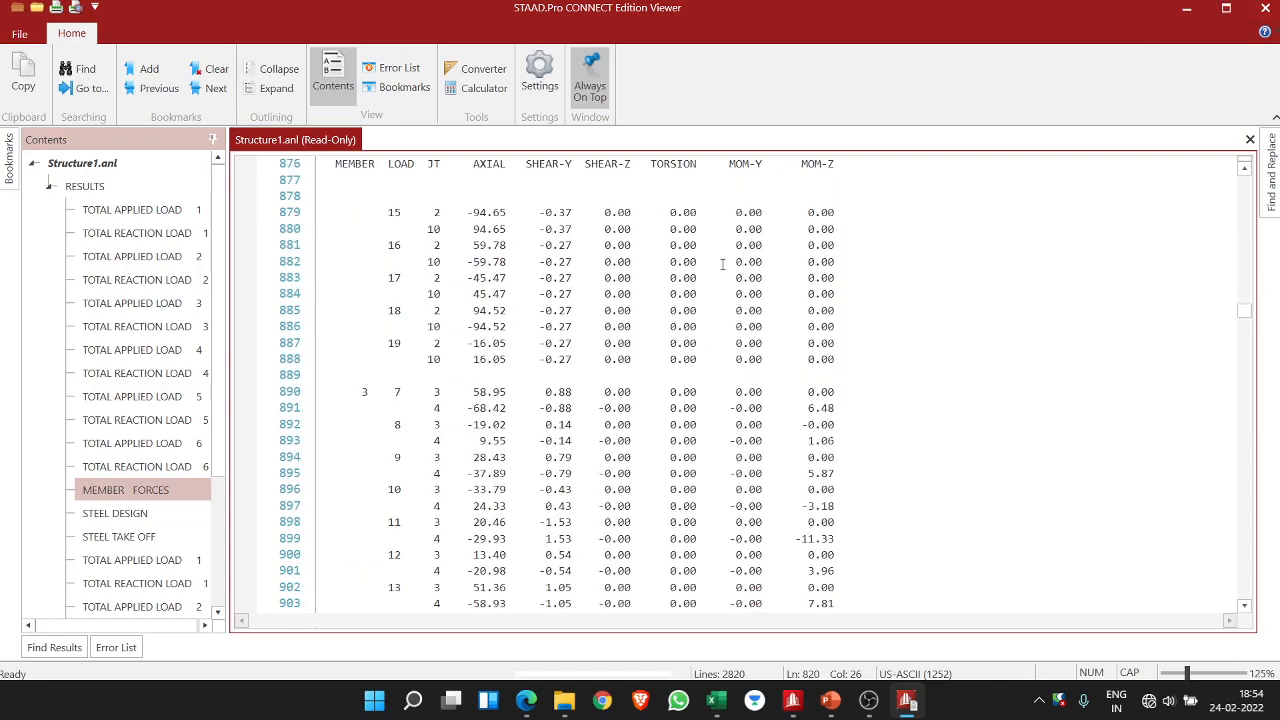
scroll(410, 435, down, 4)
scroll(410, 435, up, 8)
scroll(410, 435, down, 3)
scroll(410, 432, up, 7)
scroll(409, 430, down, 5)
scroll(410, 430, up, 15)
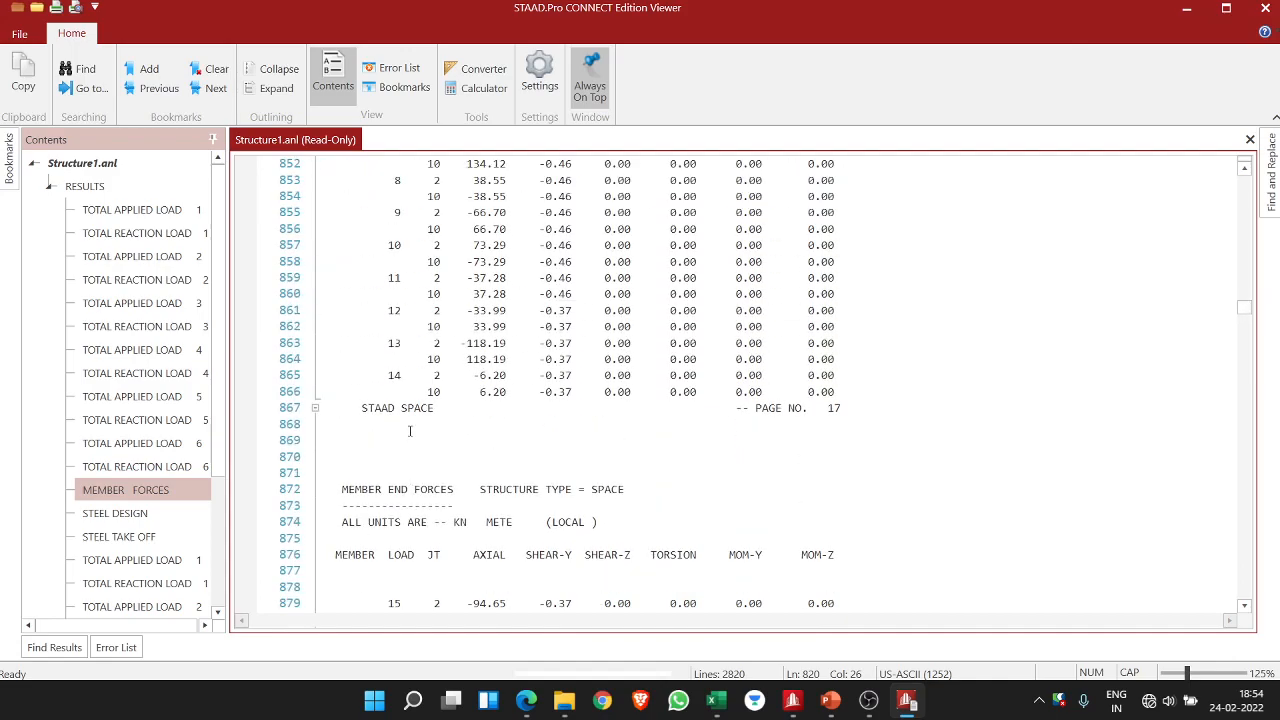
scroll(514, 392, up, 1)
click(1265, 7)
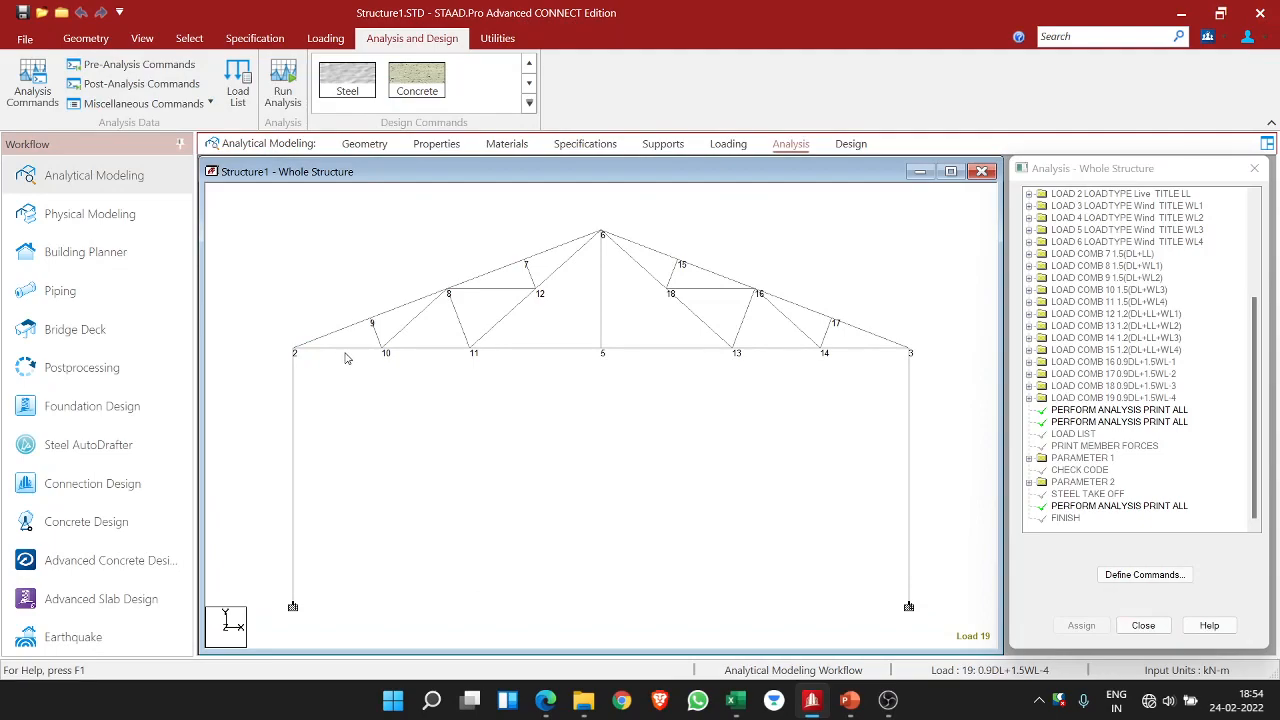
- Compare the start and end nodes of beam 2 with the Loads on Nodes sketch on slide 10 in PowerPoint
mouse_move(349, 349)
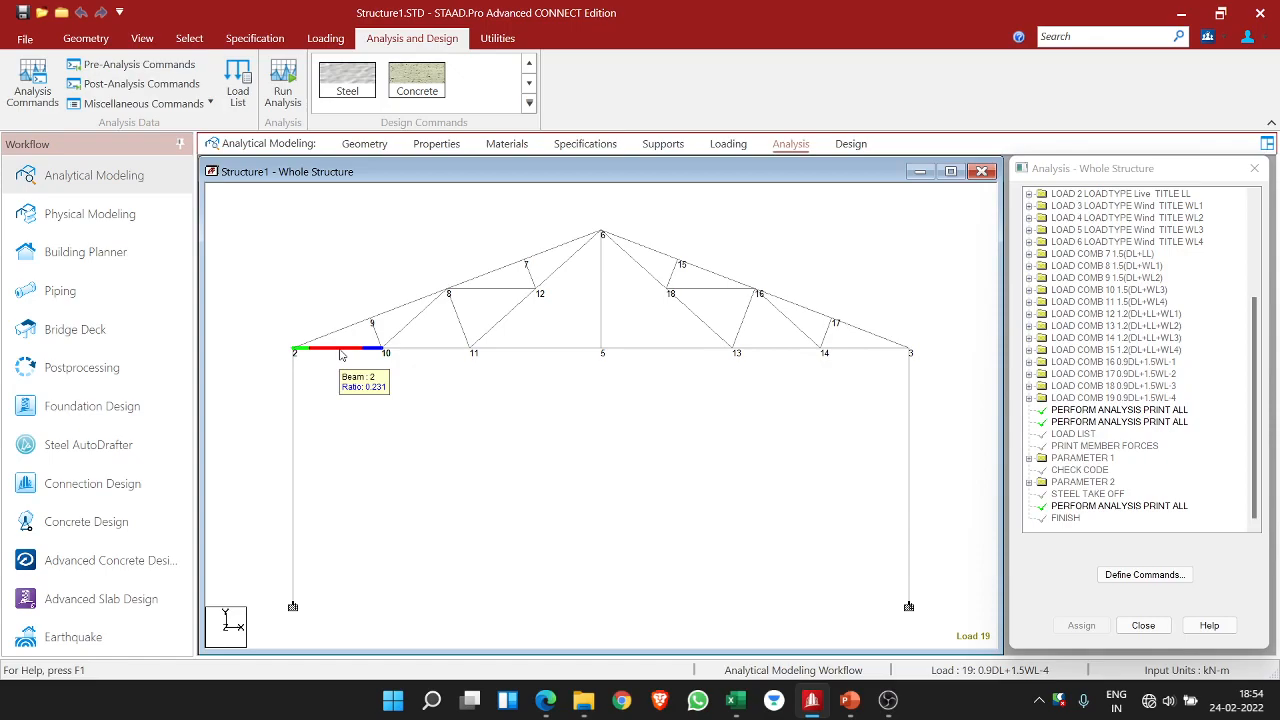
click(849, 700)
click(107, 513)
click(125, 441)
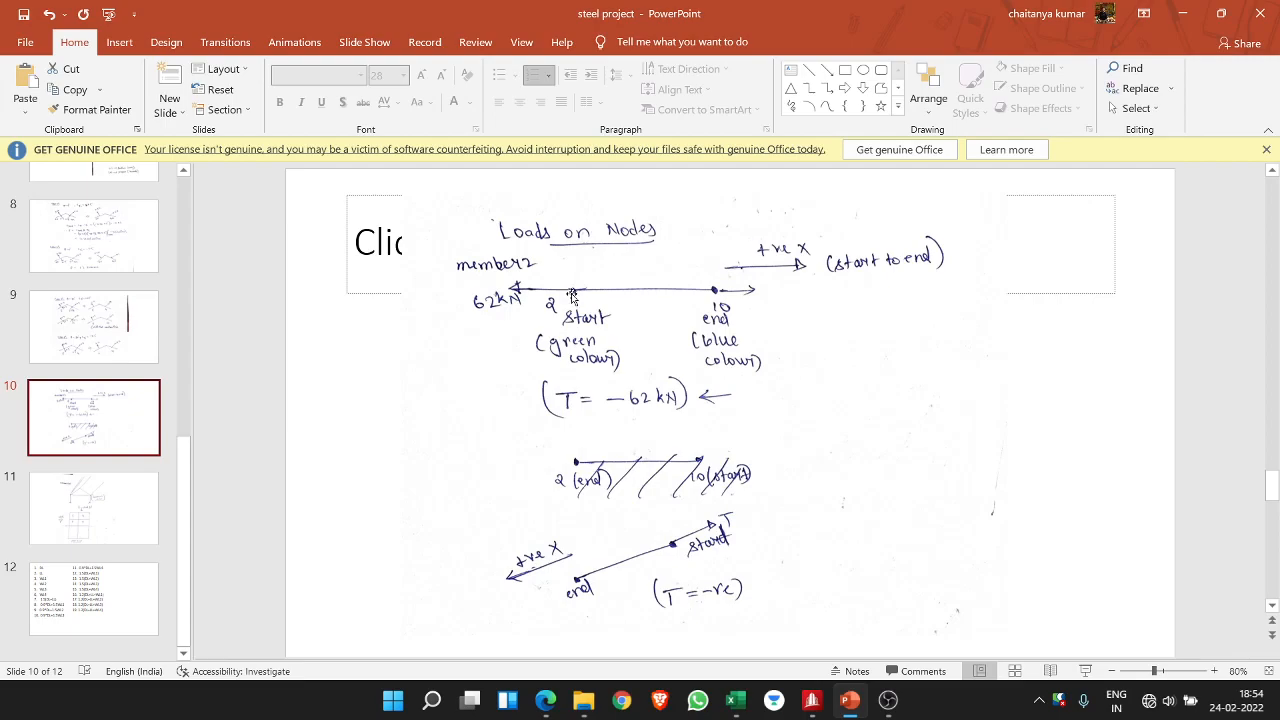
click(811, 700)
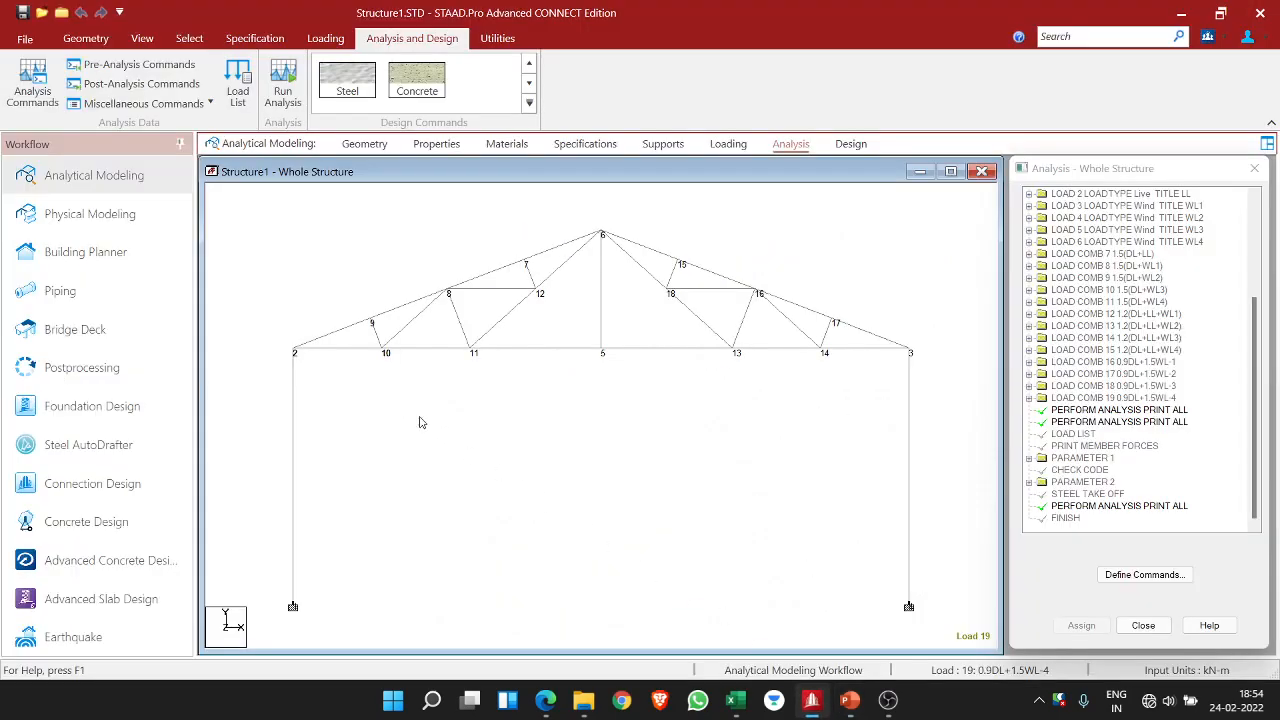
click(334, 352)
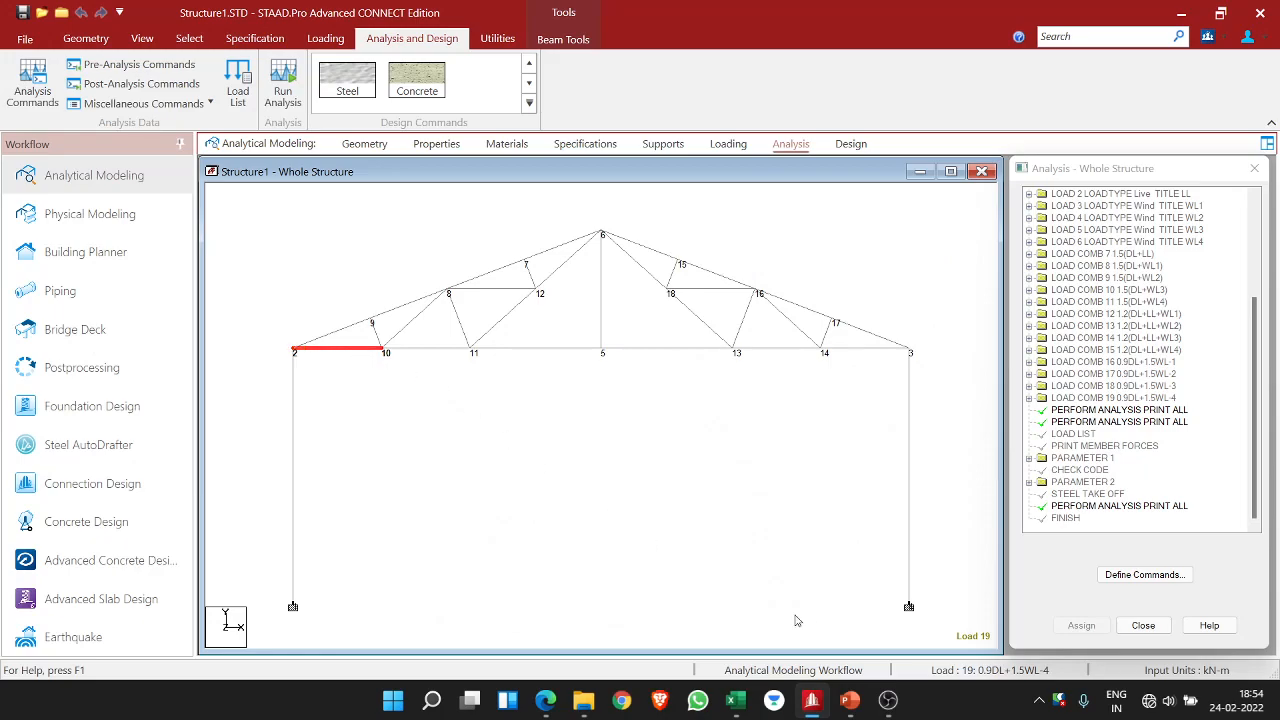
click(849, 699)
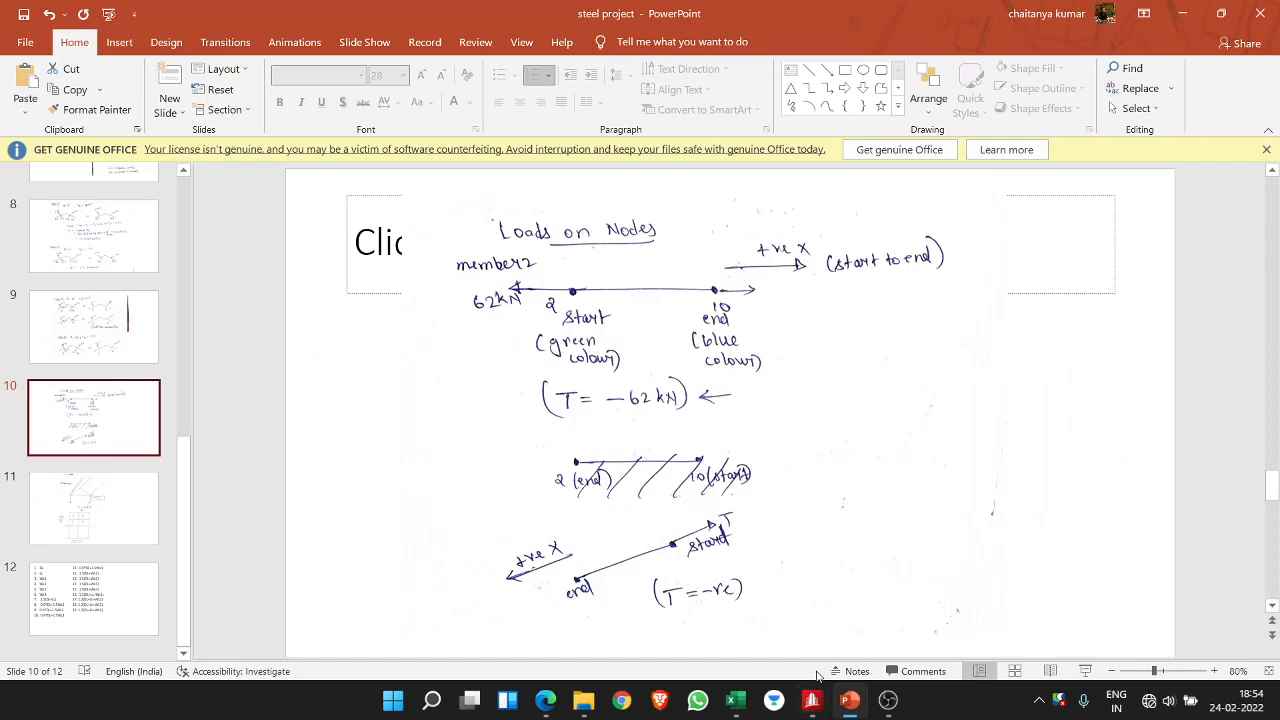
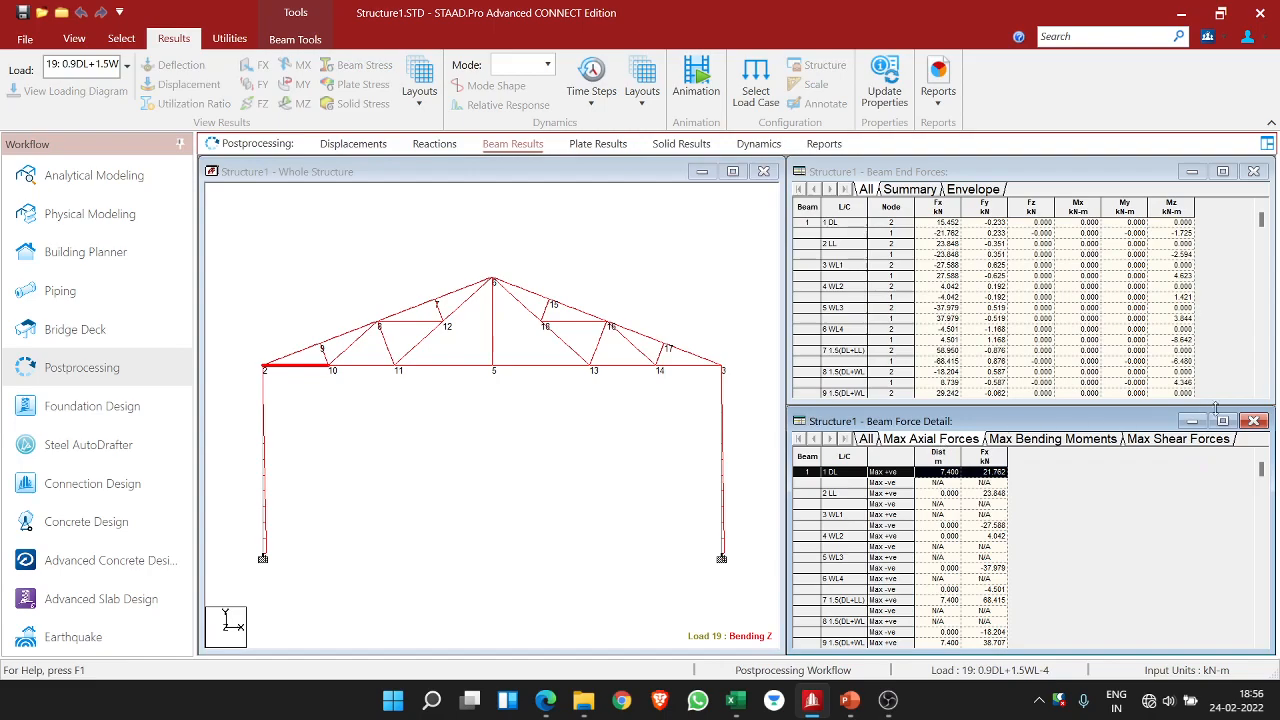
- Enlarge the Max Axial Forces table and examine beam 1's Max +ve and Max -ve rows across the load cases
click(1222, 421)
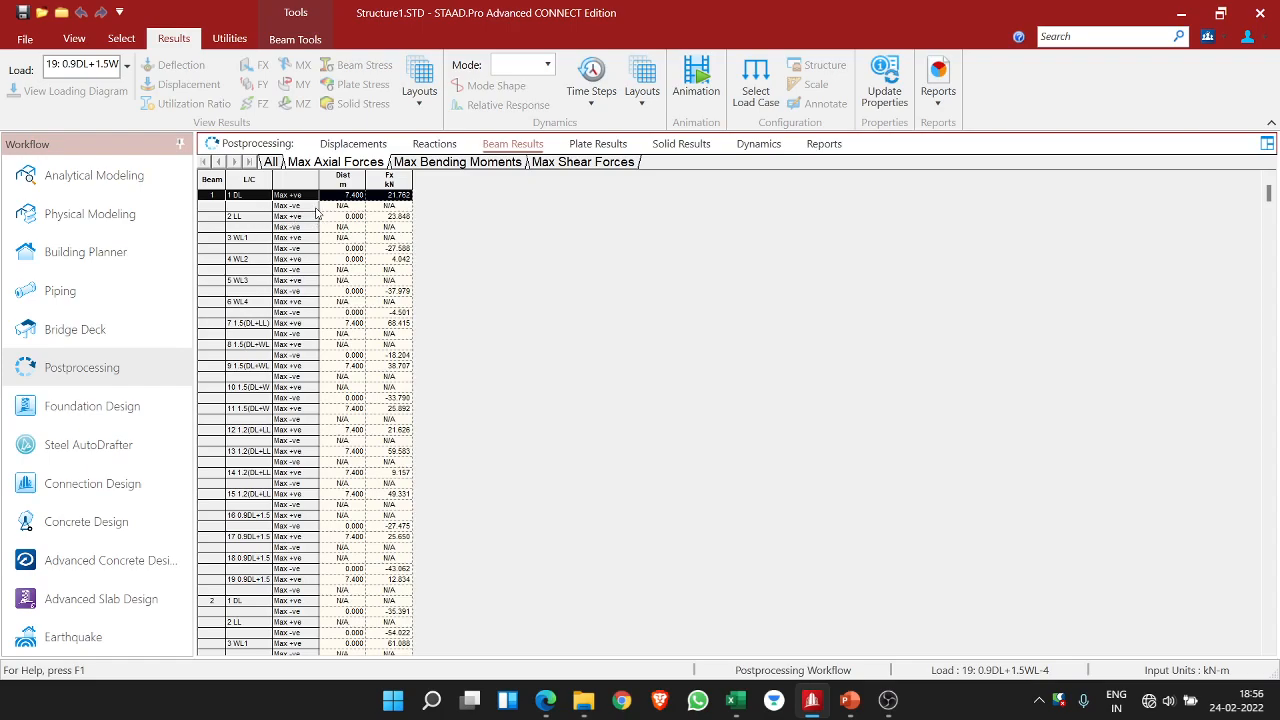
click(316, 206)
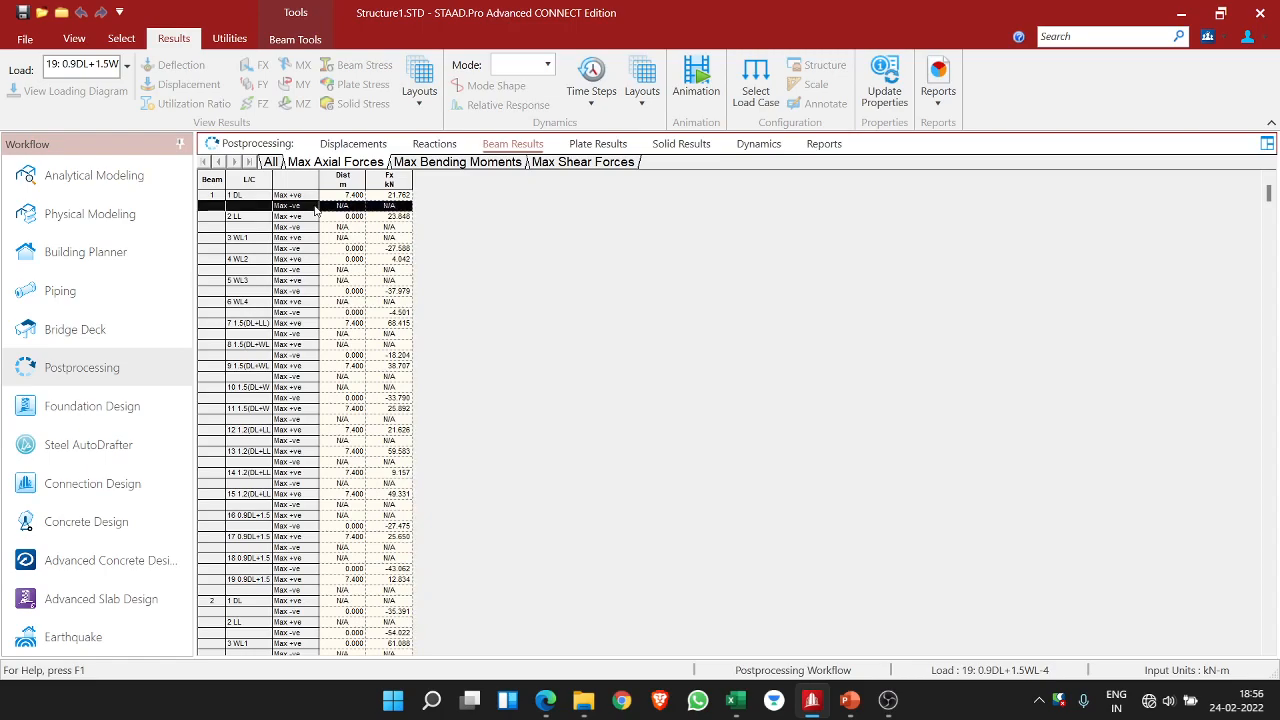
click(316, 195)
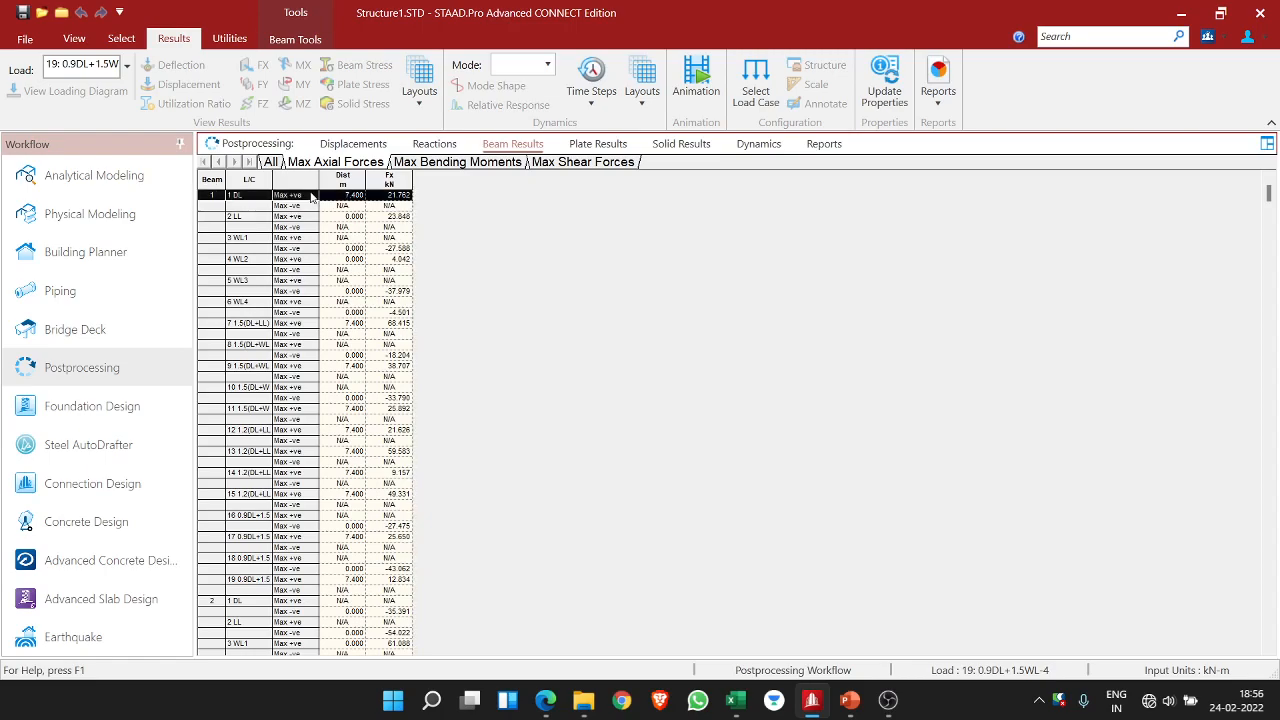
click(310, 206)
click(304, 227)
click(299, 269)
click(296, 302)
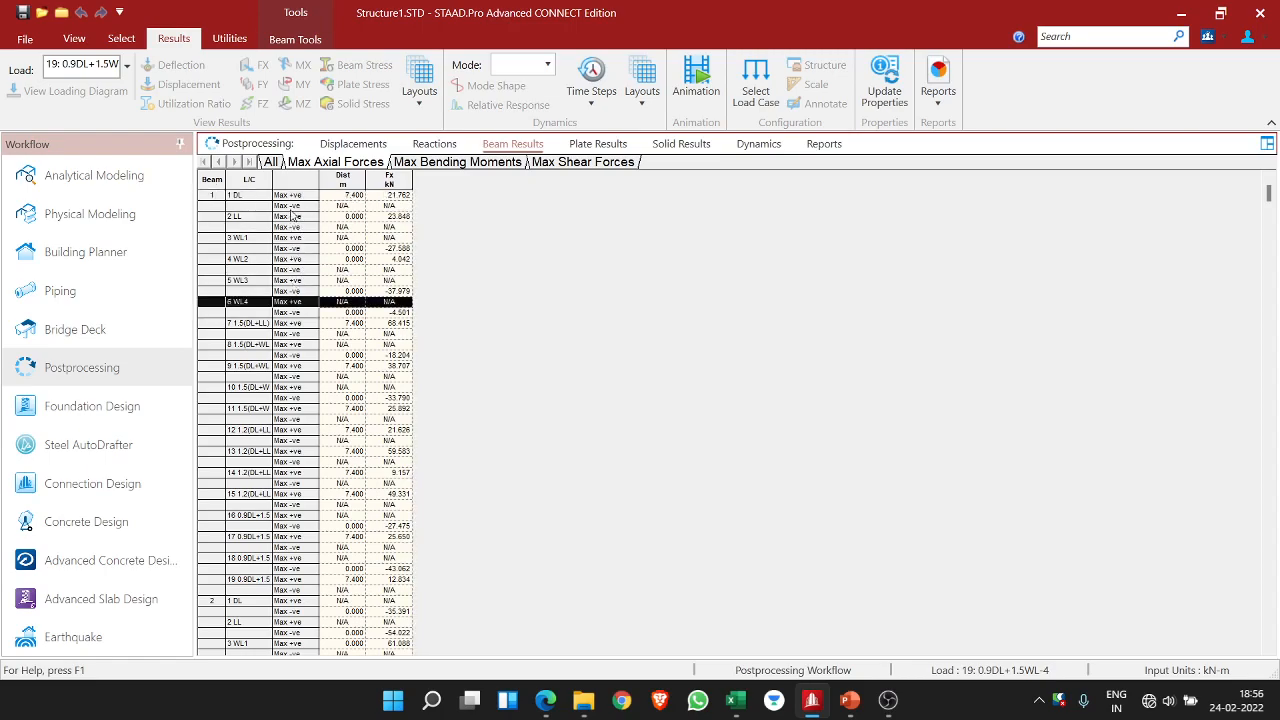
click(290, 198)
click(288, 248)
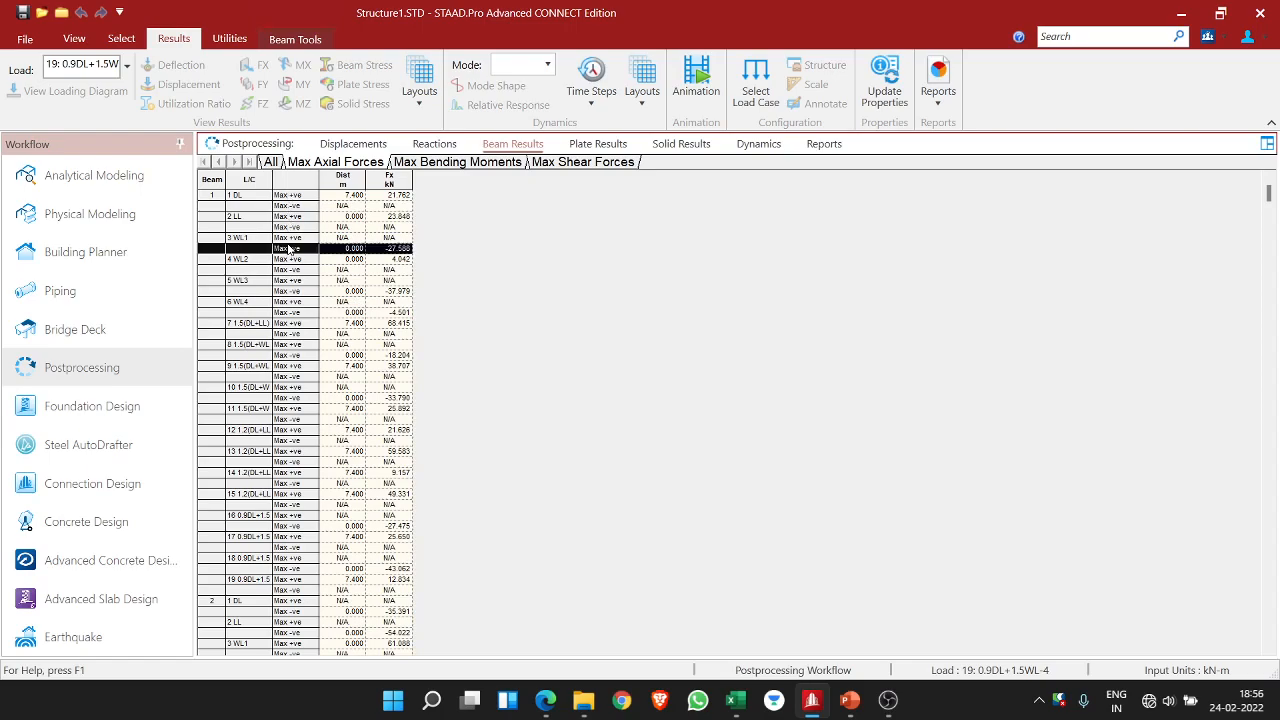
click(296, 323)
click(305, 376)
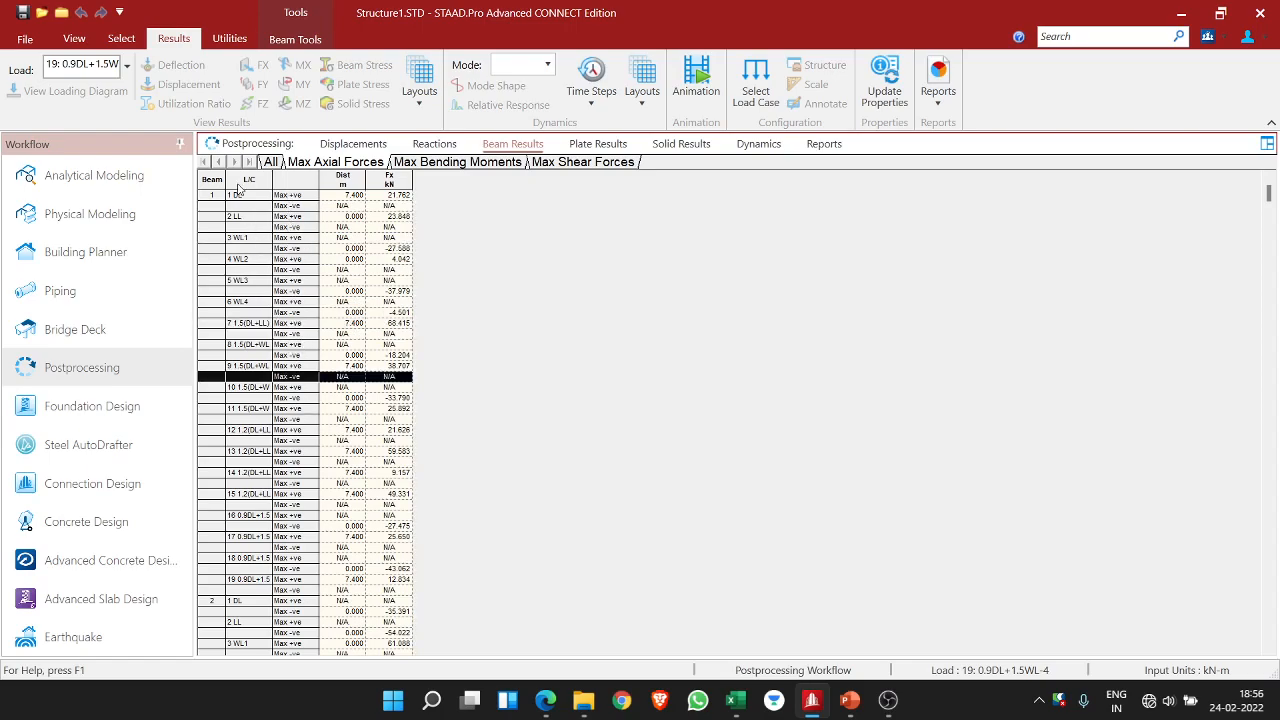
- Copy all beam 2 rows, load cases 1 to 19, from the Max Axial Forces table into Excel starting at cell H8
scroll(277, 329, down, 9)
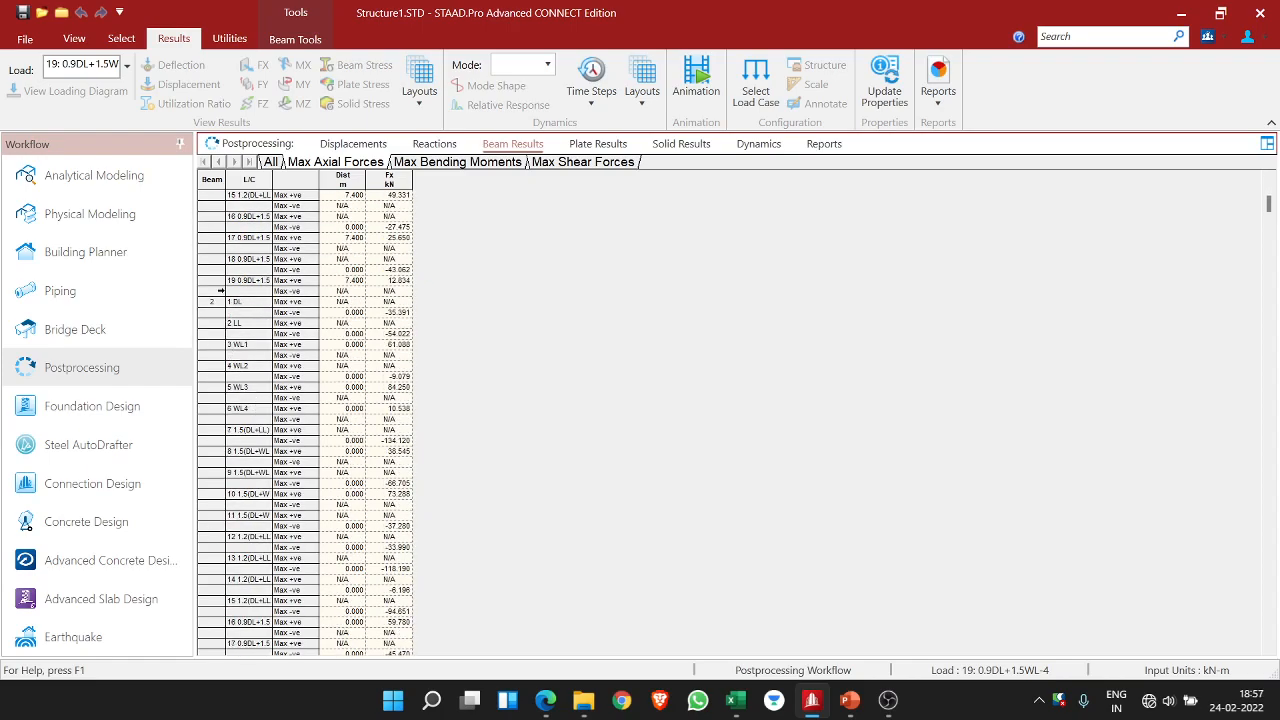
drag(212, 301, 241, 497)
click(207, 227)
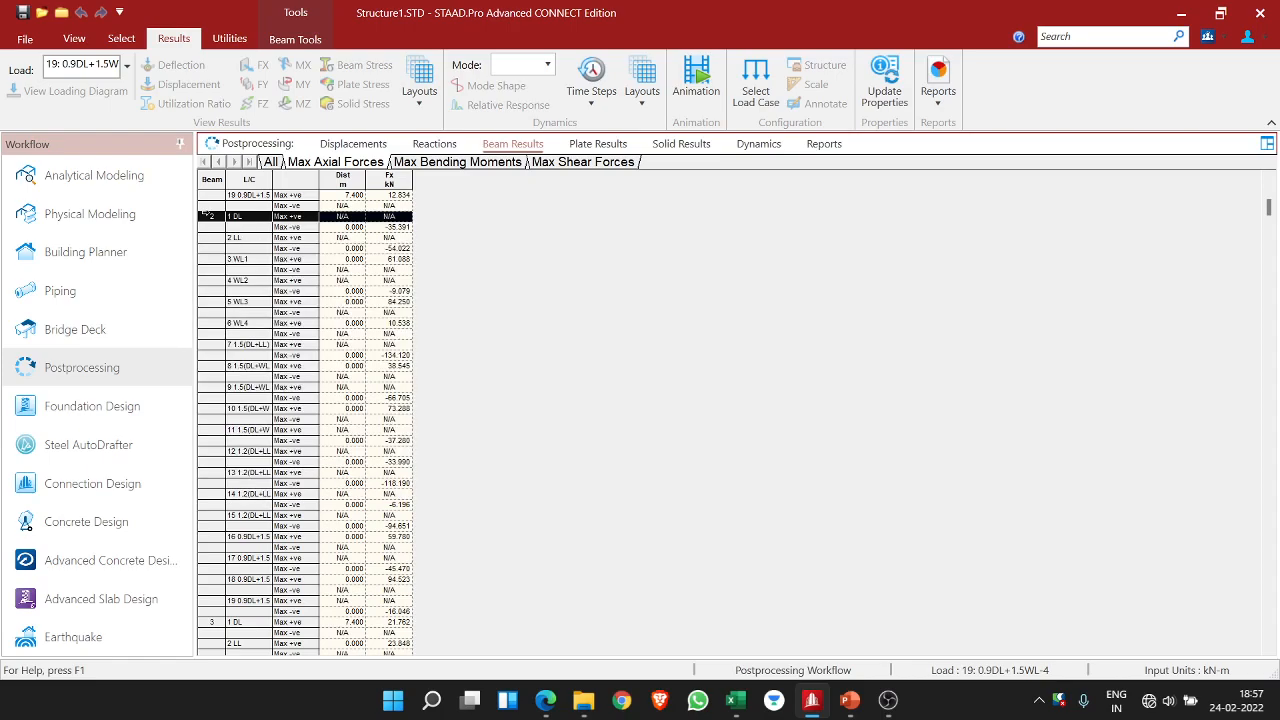
drag(206, 216, 242, 610)
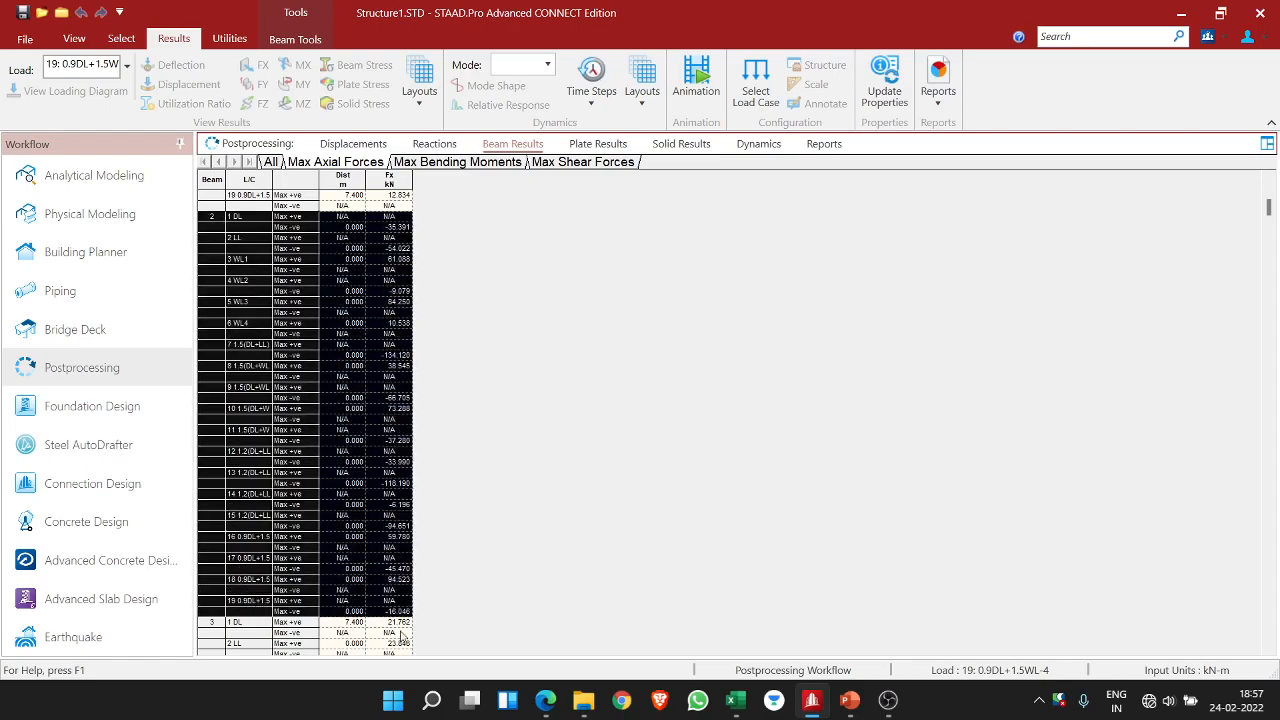
click(735, 700)
click(449, 342)
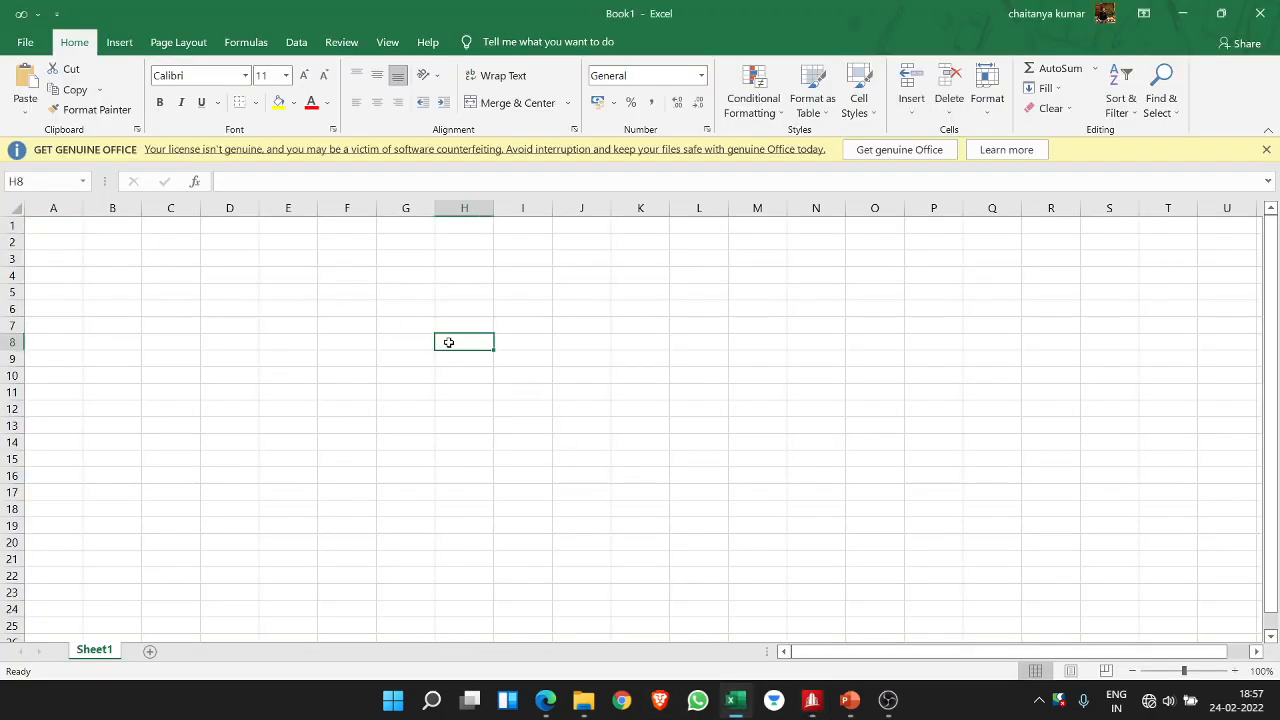
key(ctrl+v)
click(515, 342)
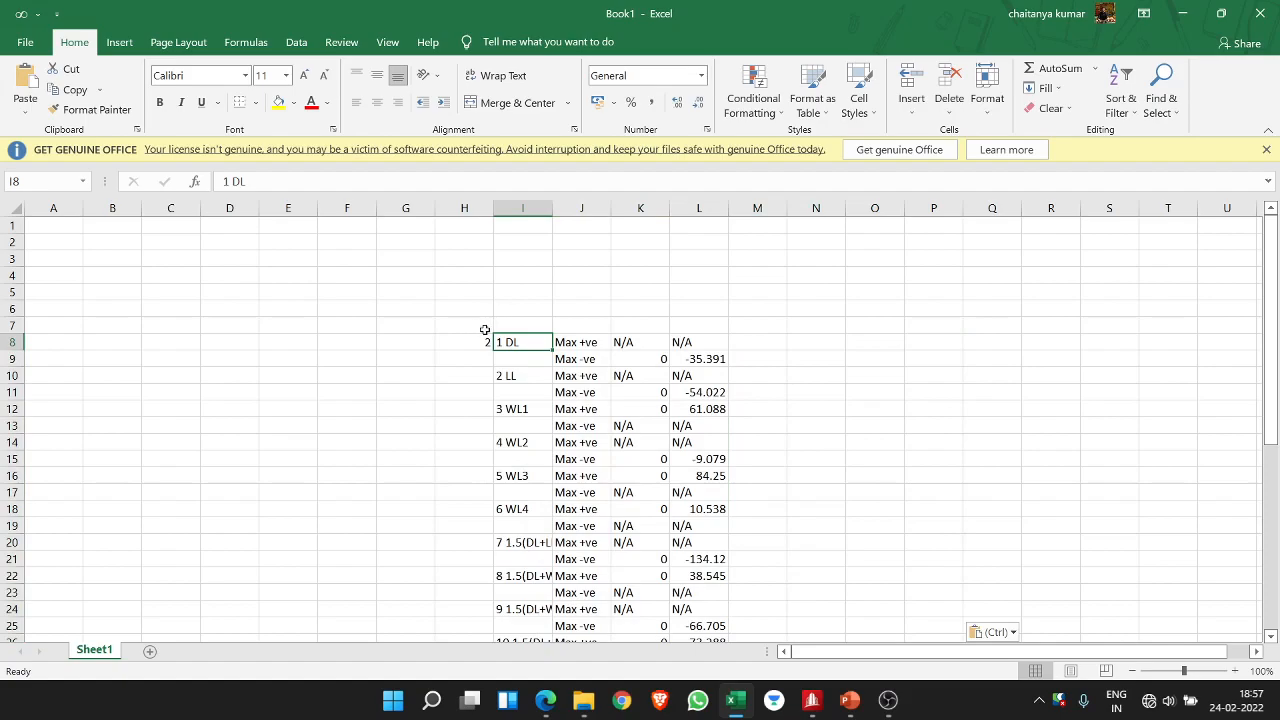
- Enter the headings MEMBER in H7 and L/C in I7 above the pasted data
click(484, 330)
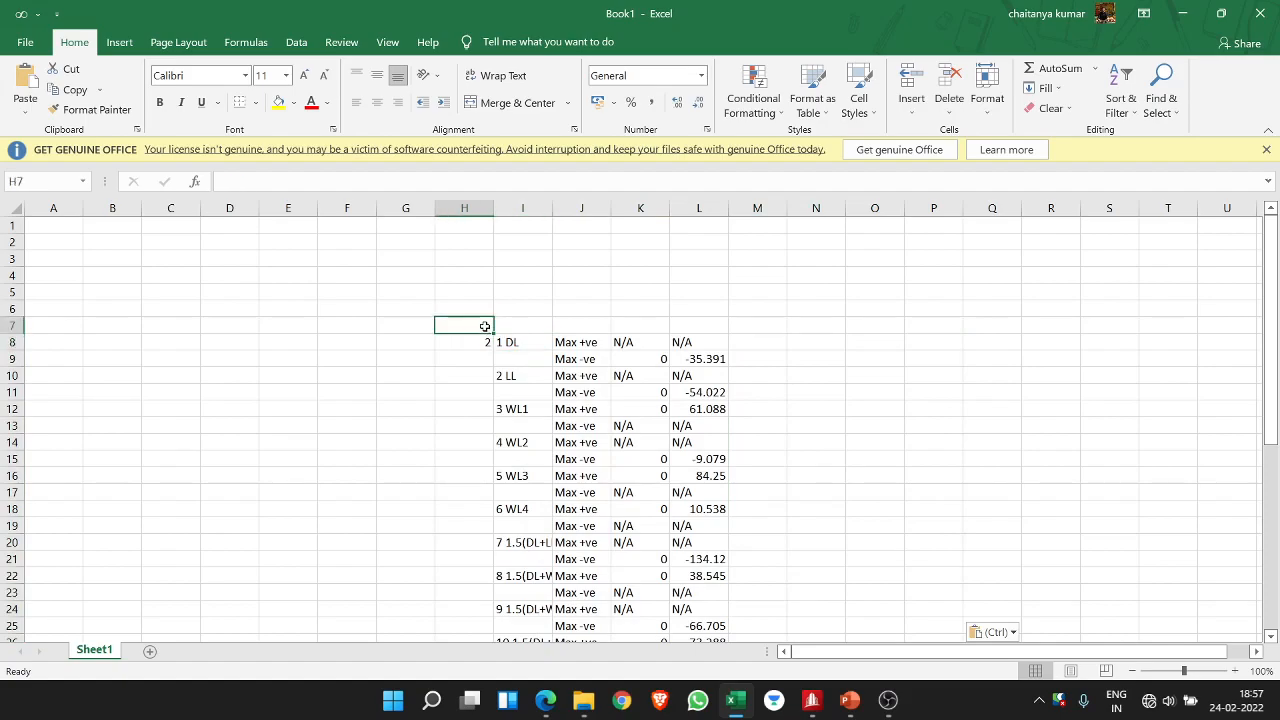
text(mEMBER)
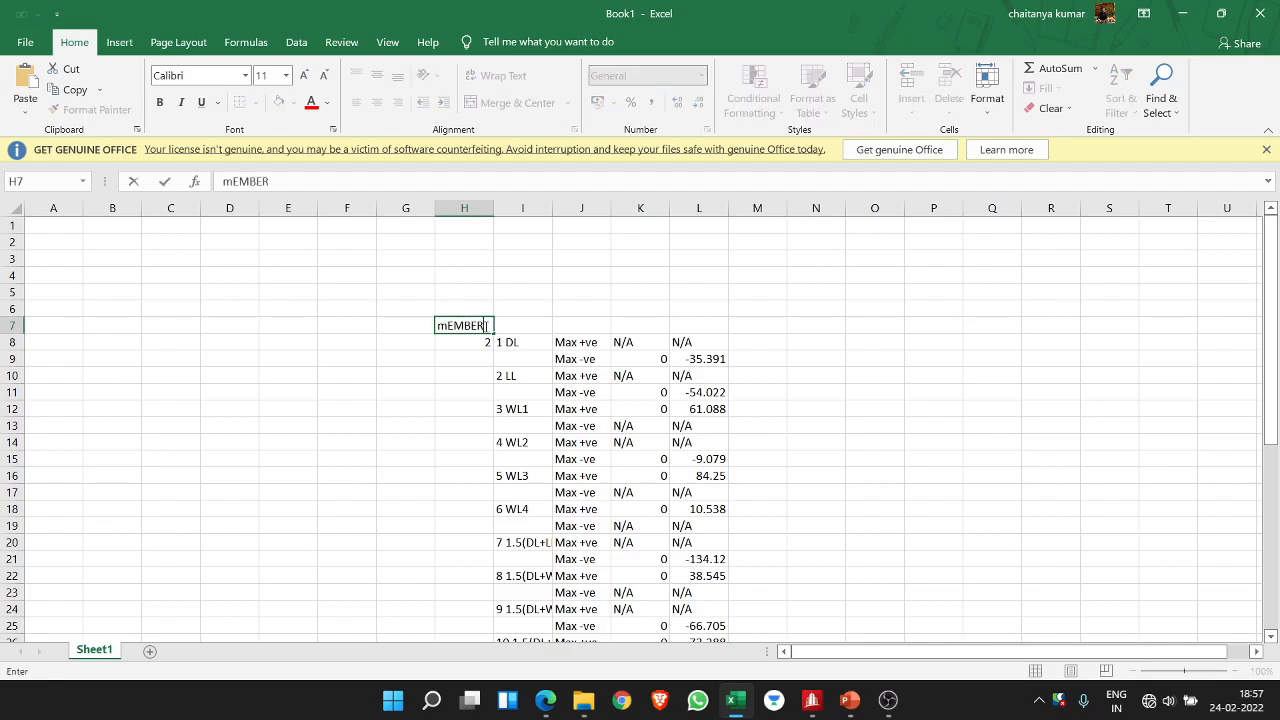
key(BackSpace)
key(BackSpace)
key(BackSpace)
key(BackSpace)
key(BackSpace)
key(BackSpace)
text(MEMBER)
key(Tab)
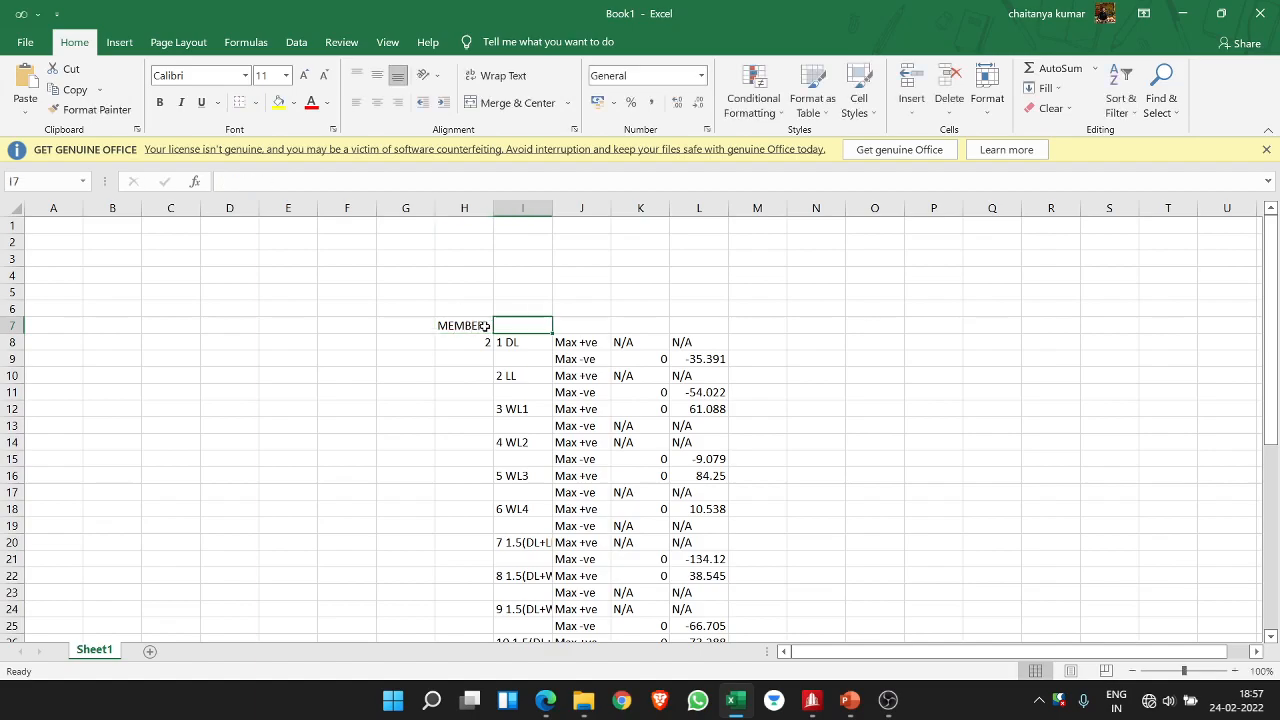
text(L/C)
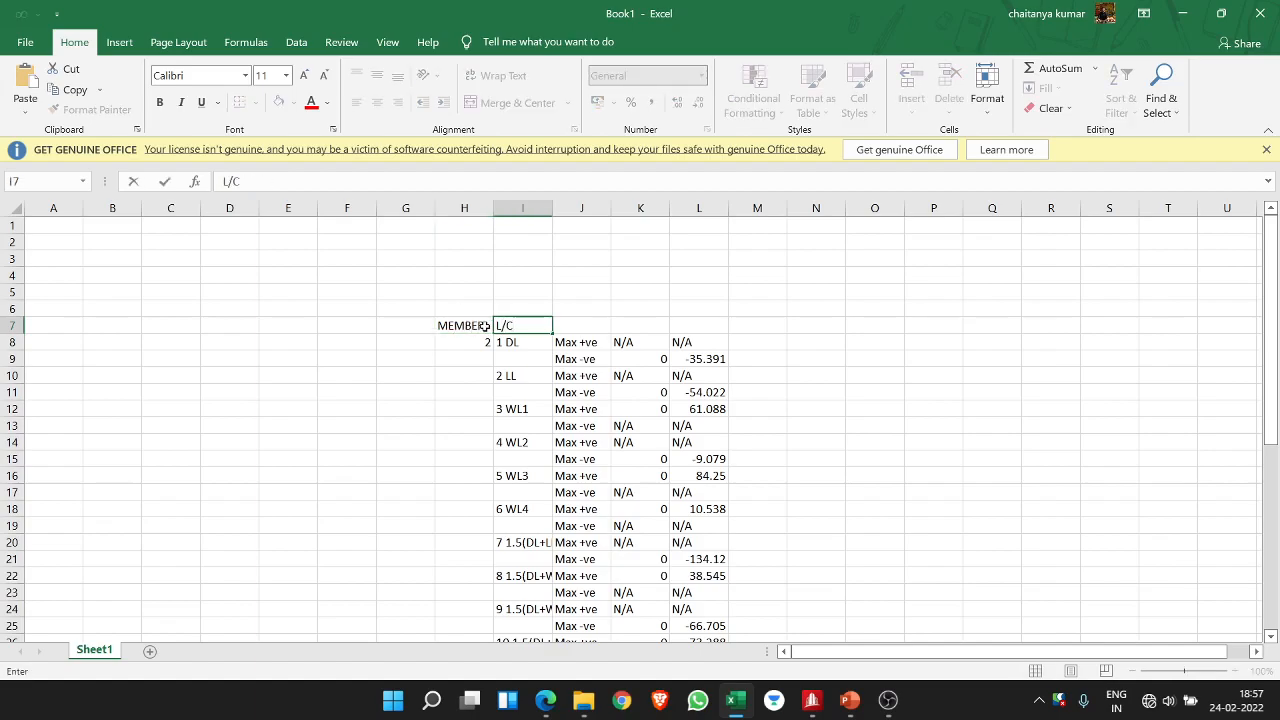
key(Tab)
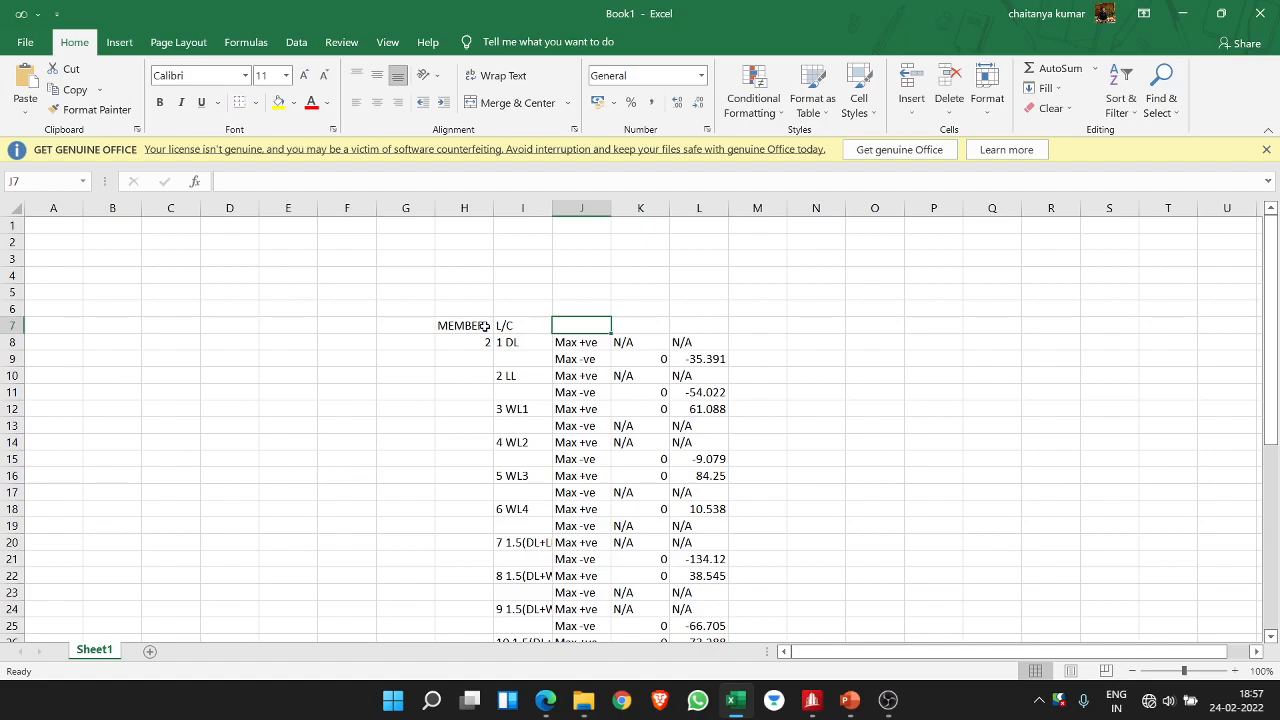
key(Tab)
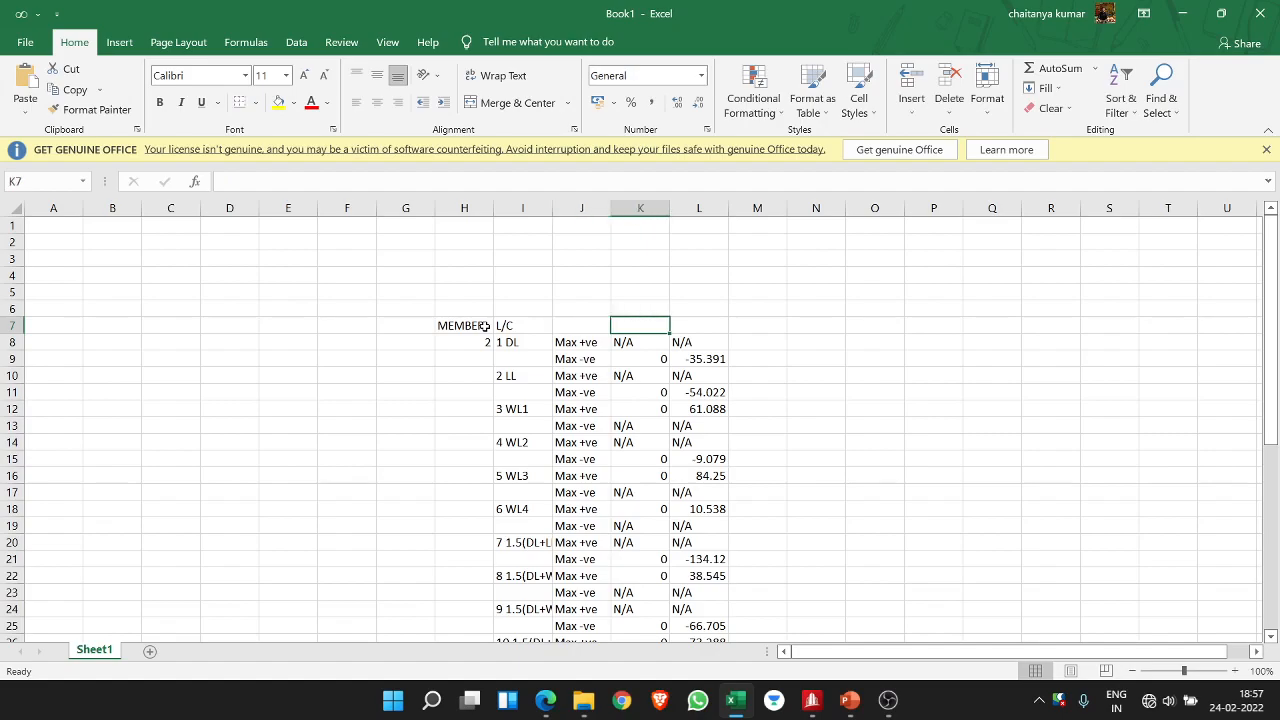
- Delete the Max +ve/-ve label column and the distance column from the pasted data
right_click(580, 209)
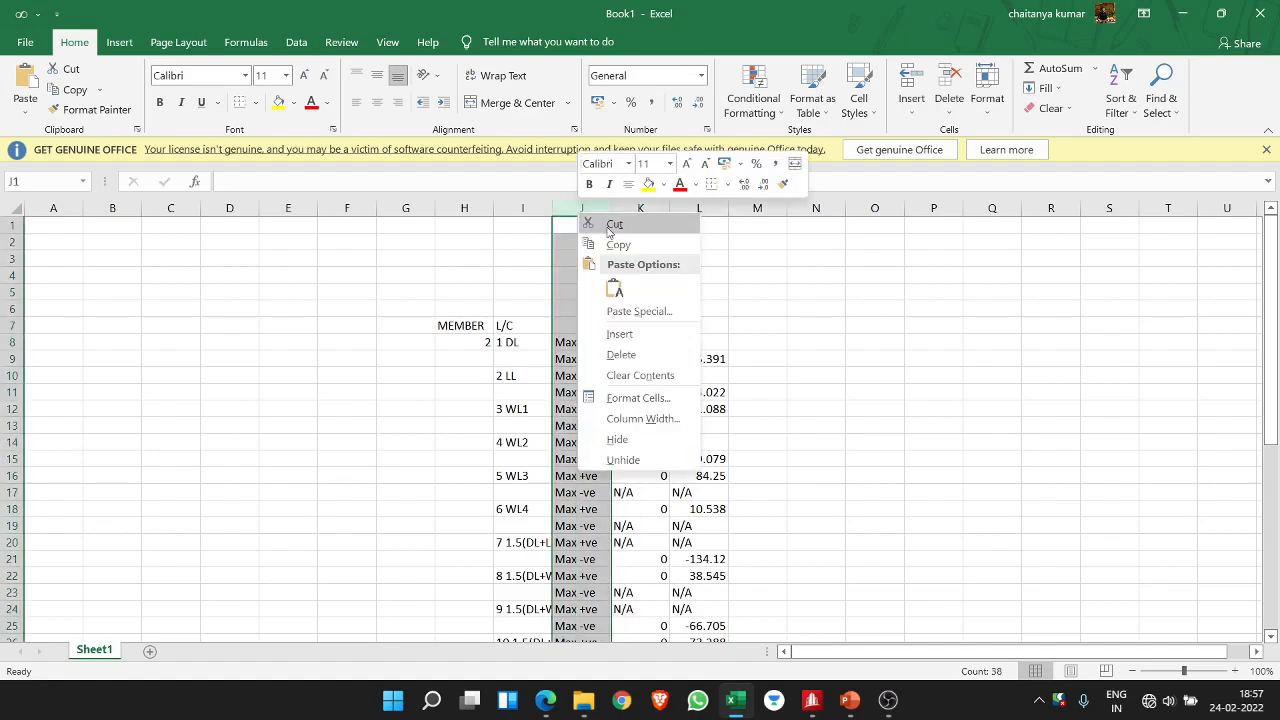
click(621, 355)
right_click(578, 210)
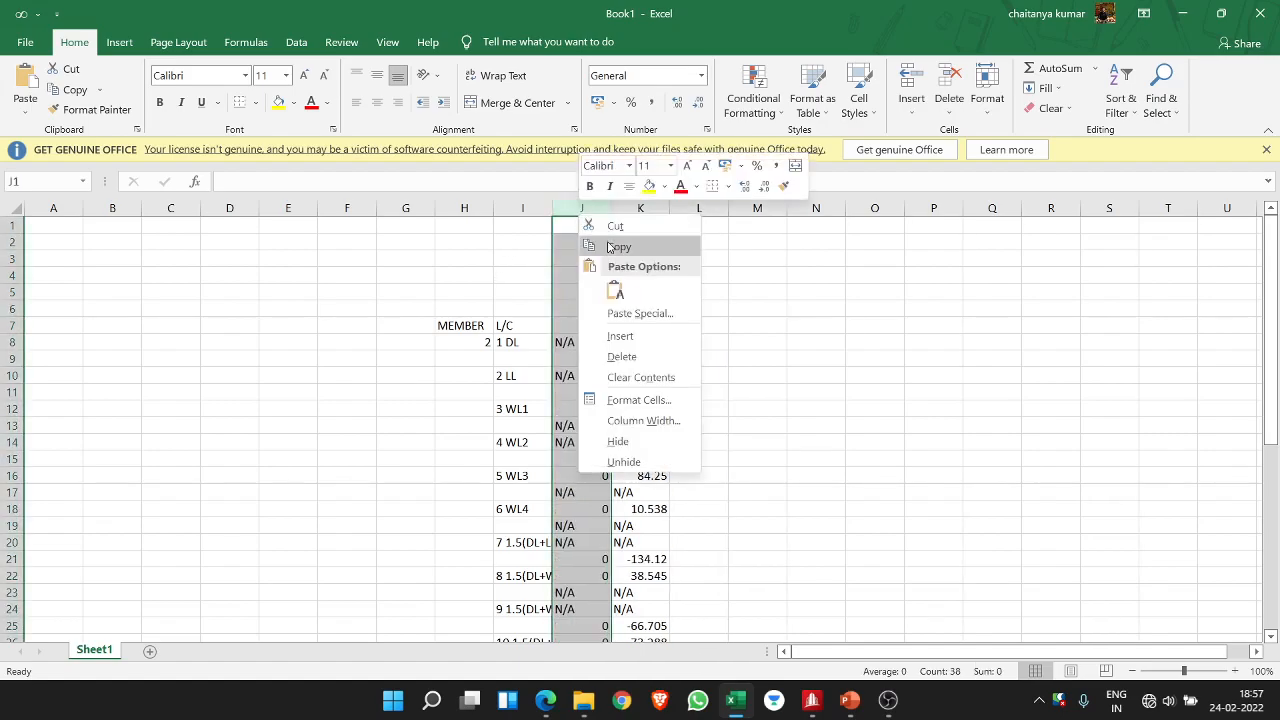
click(621, 356)
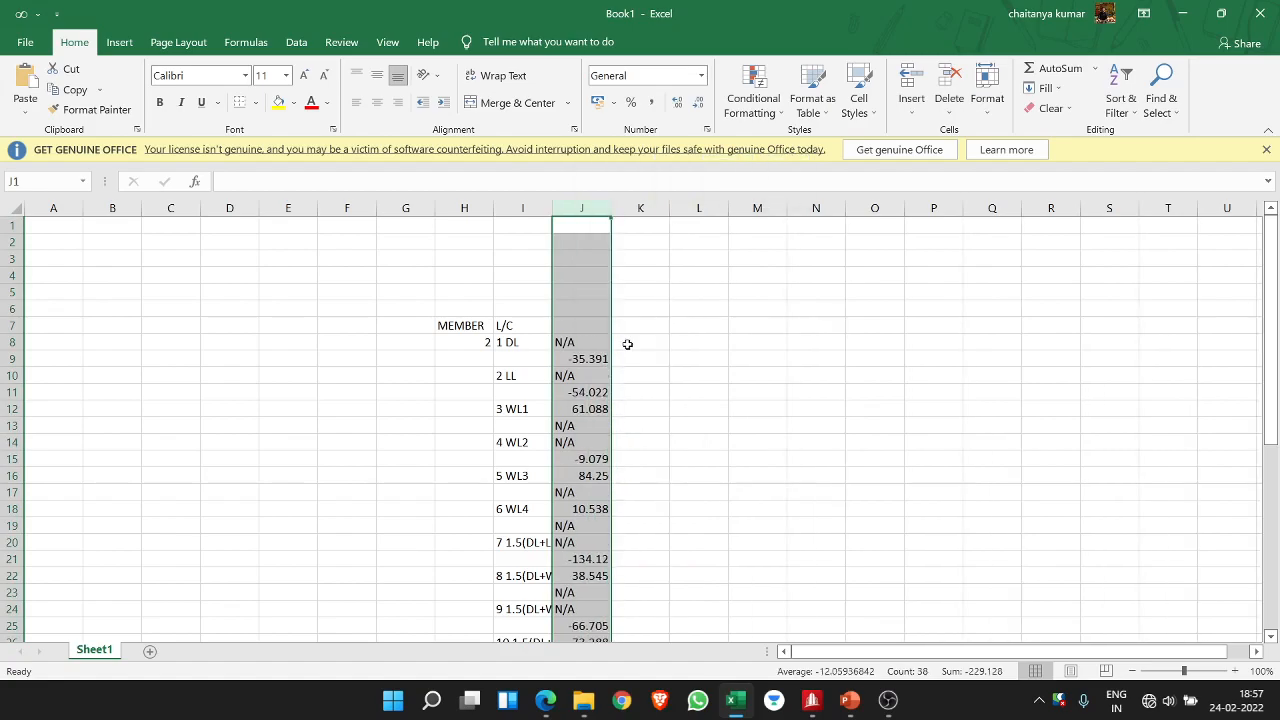
- Enter the heading LOAD in J7 above the axial force values
scroll(623, 361, down, 1)
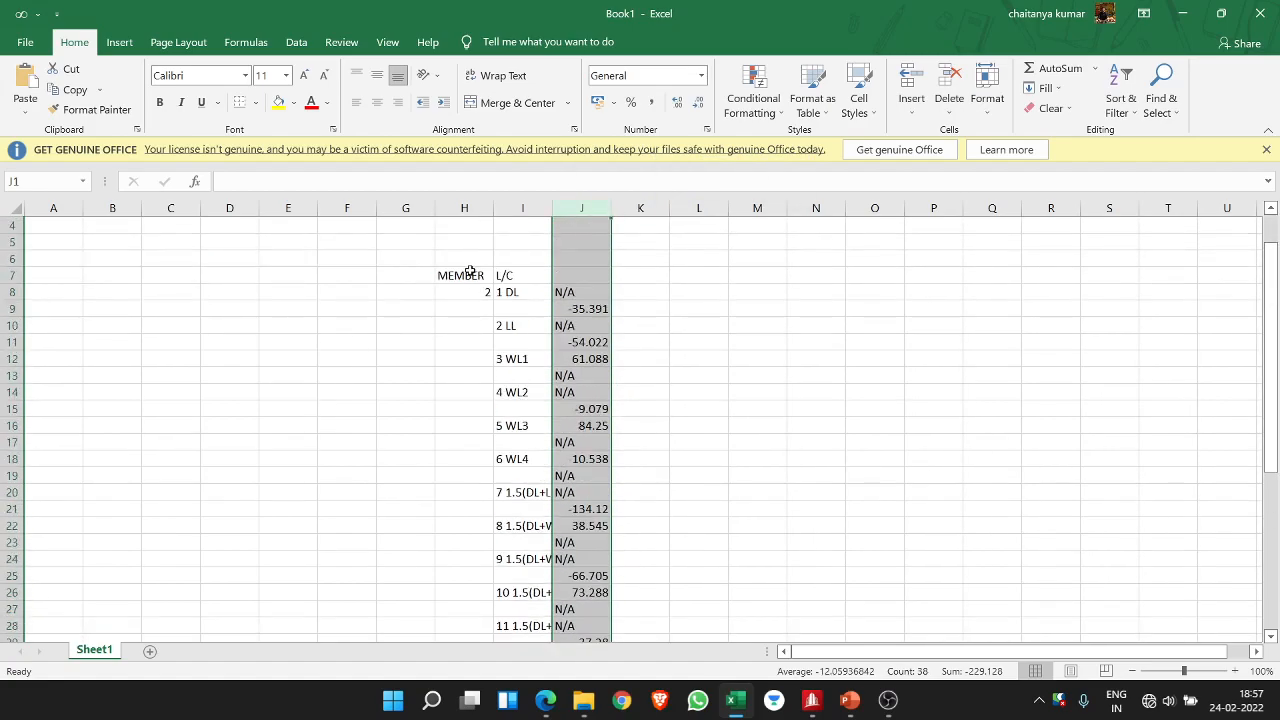
click(479, 279)
click(576, 276)
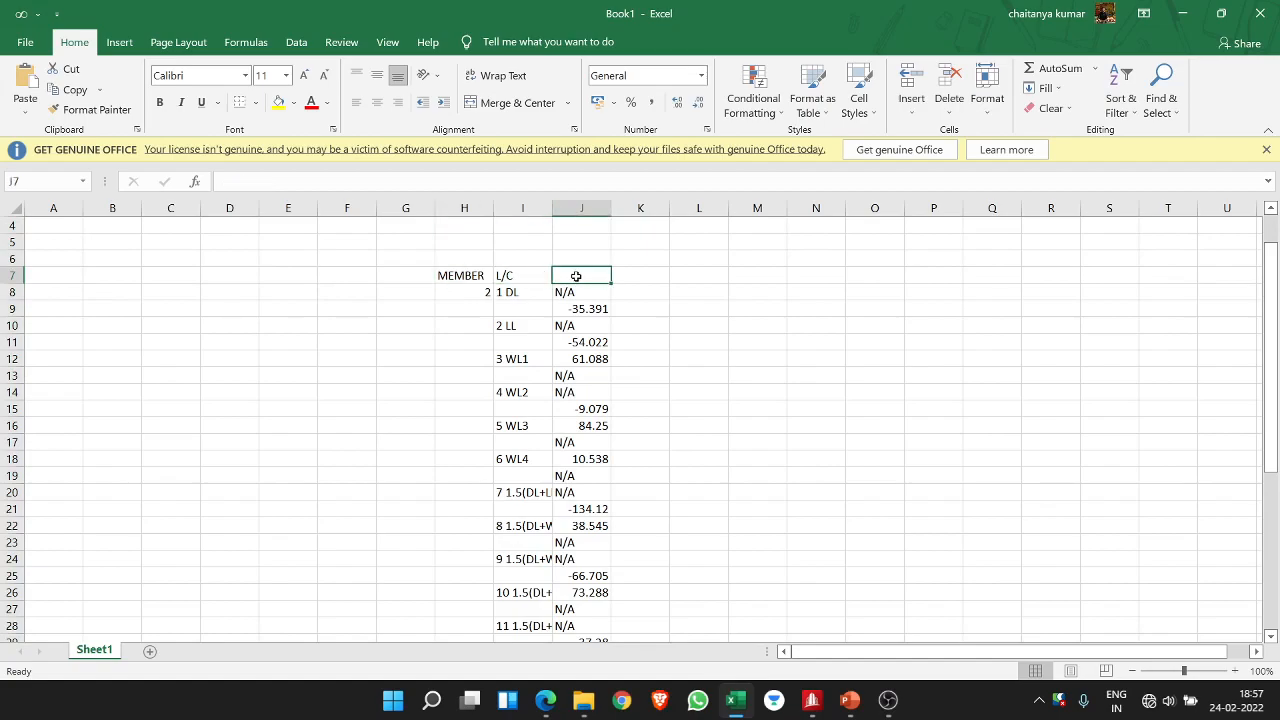
text(I)
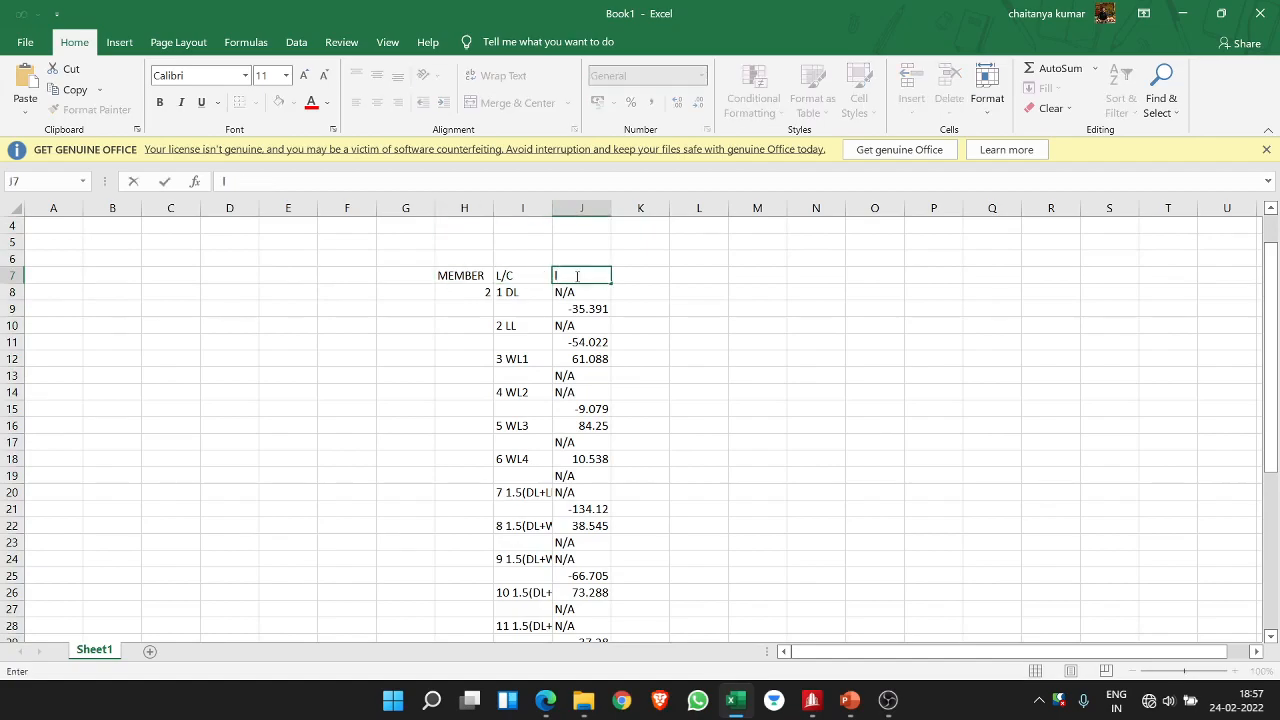
text(LOAD)
- Enter the heading DESIGN LOAD in L7, with the labels T in L9 and C in L10 beneath it
click(700, 276)
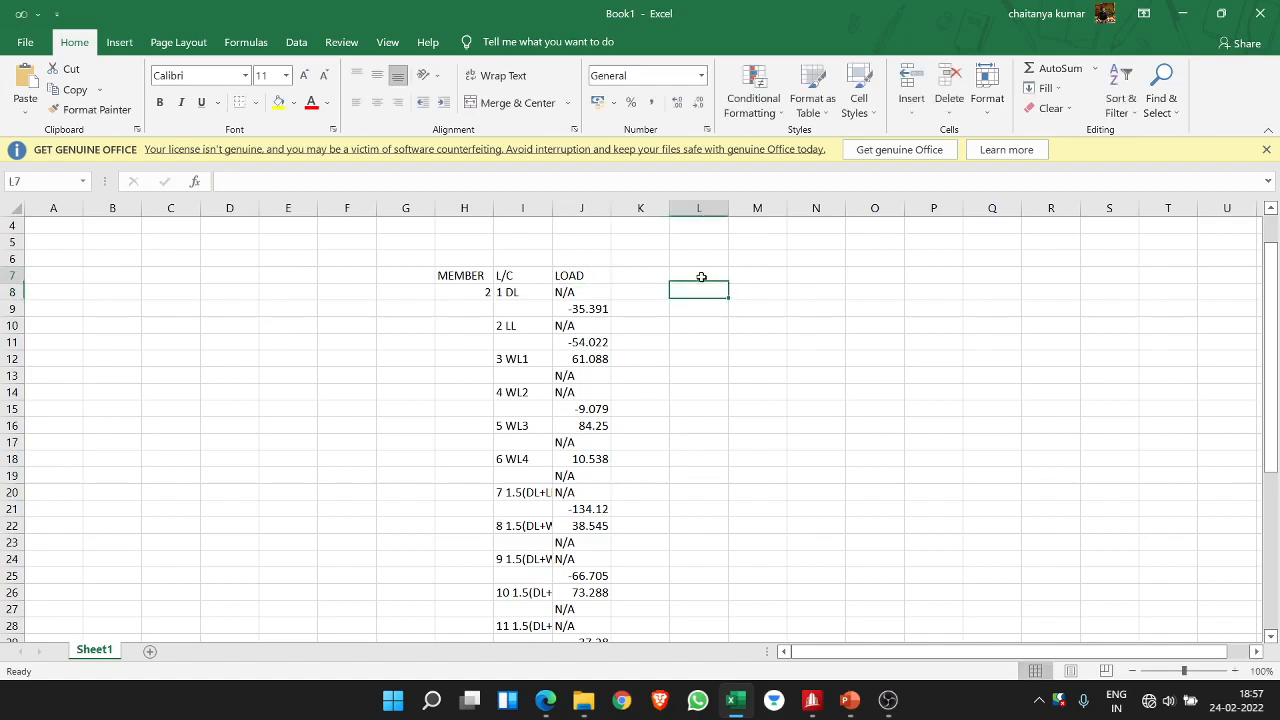
text(DESIGN )
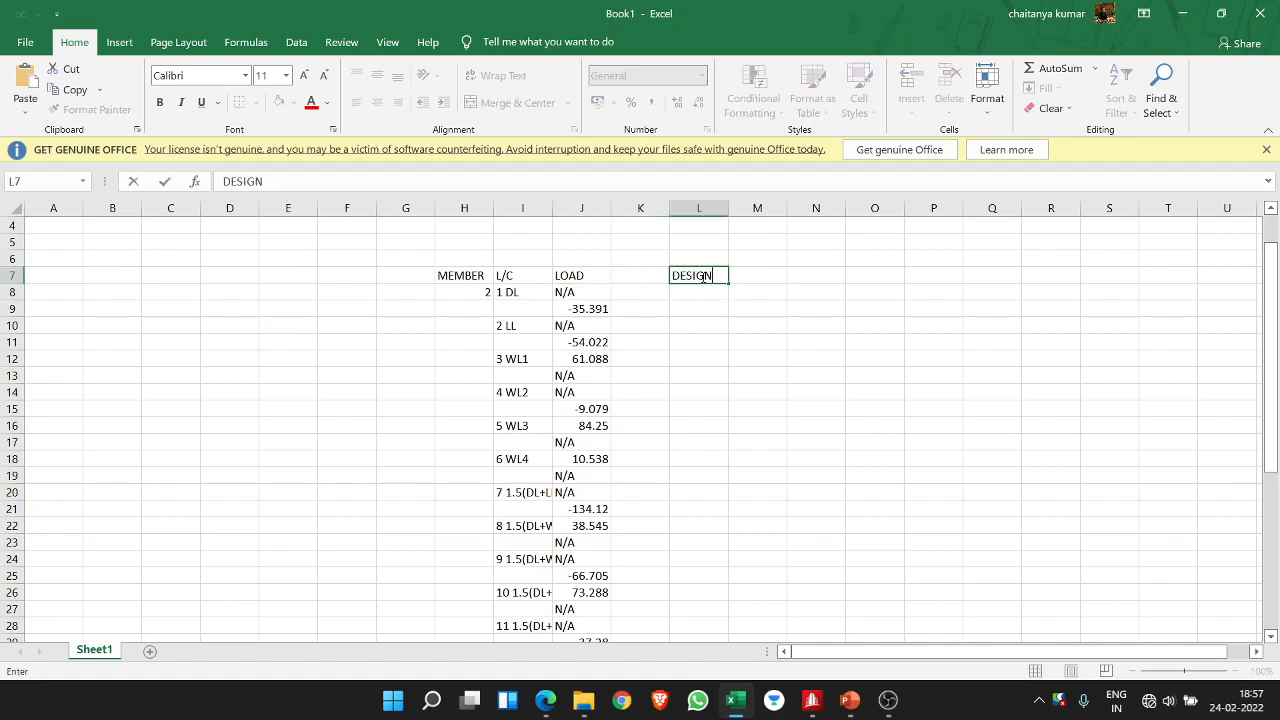
text(LOAD)
key(Return)
key(Return)
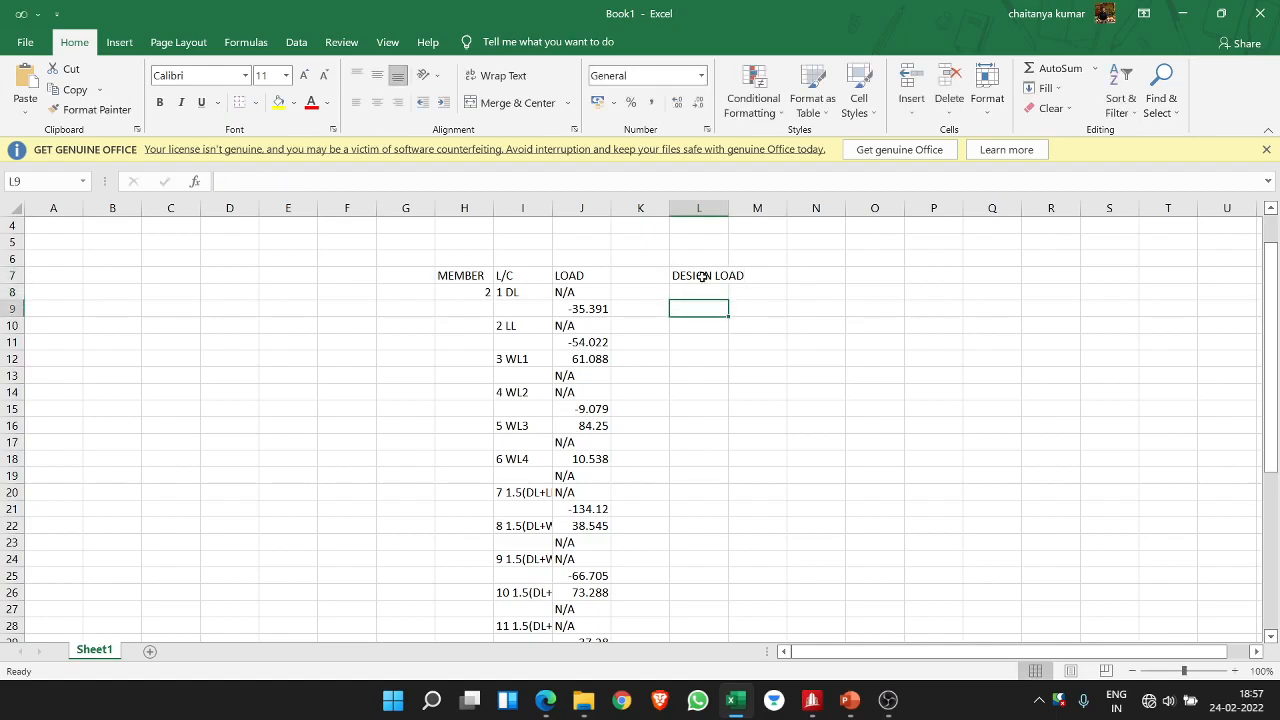
text(tE)
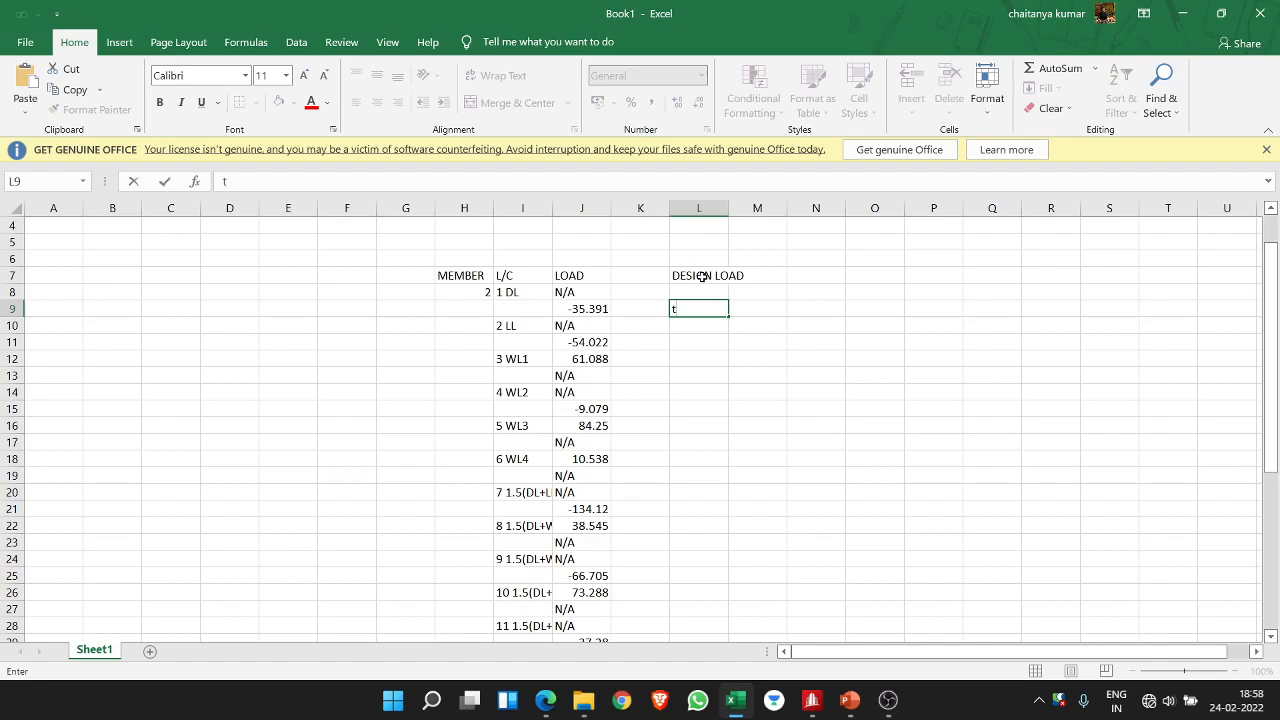
key(Return)
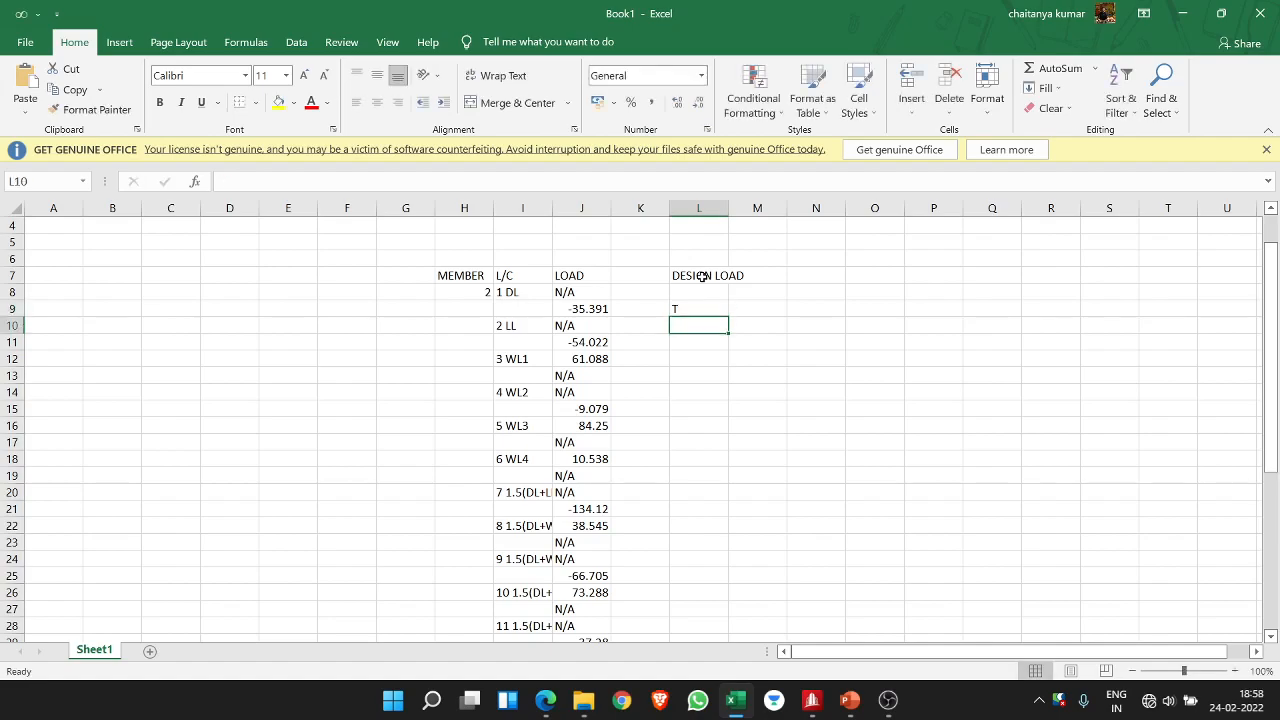
text(C)
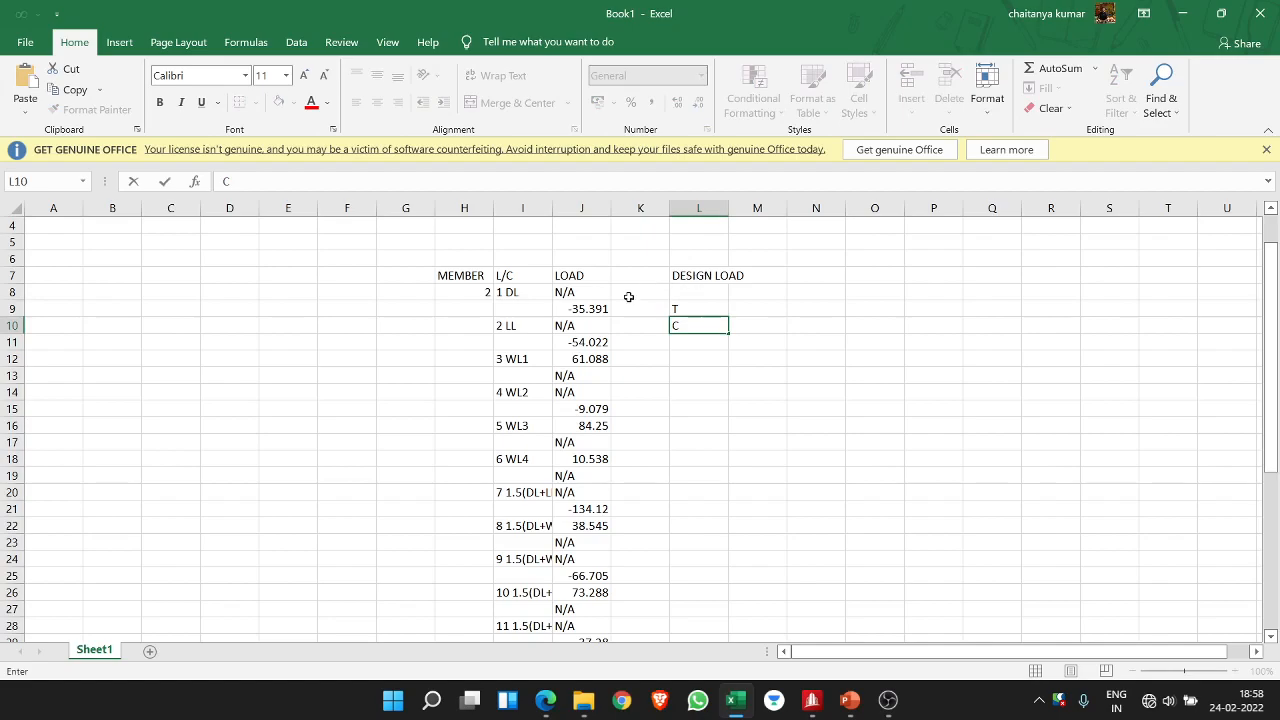
- Calculate the tension design load in M9 with the formula =MIN(J8:J45)
scroll(578, 313, down, 1)
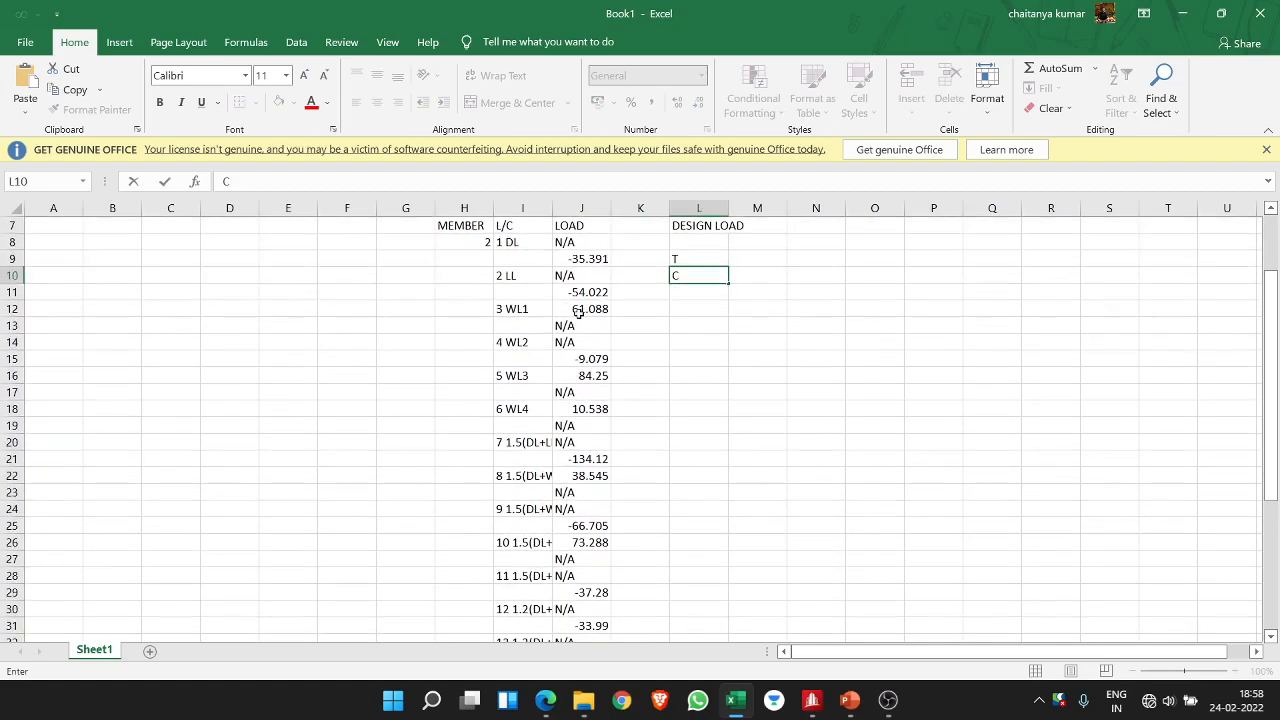
click(740, 260)
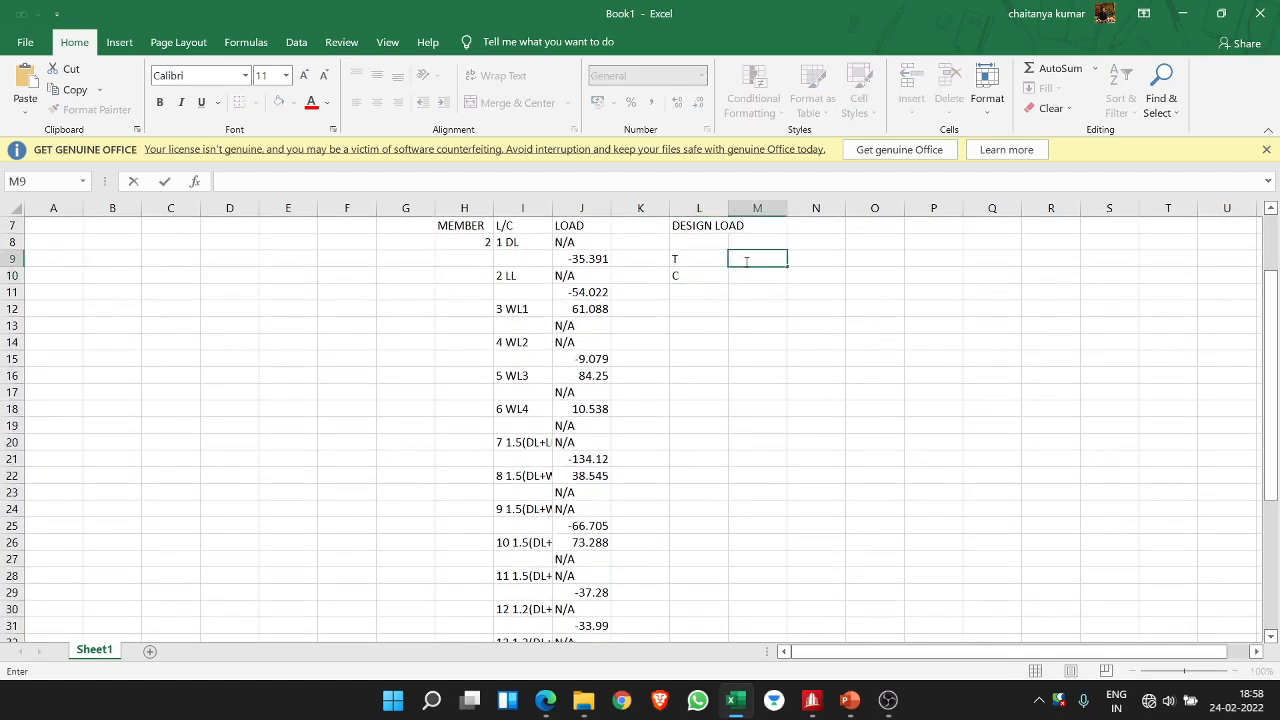
text(=MIN)
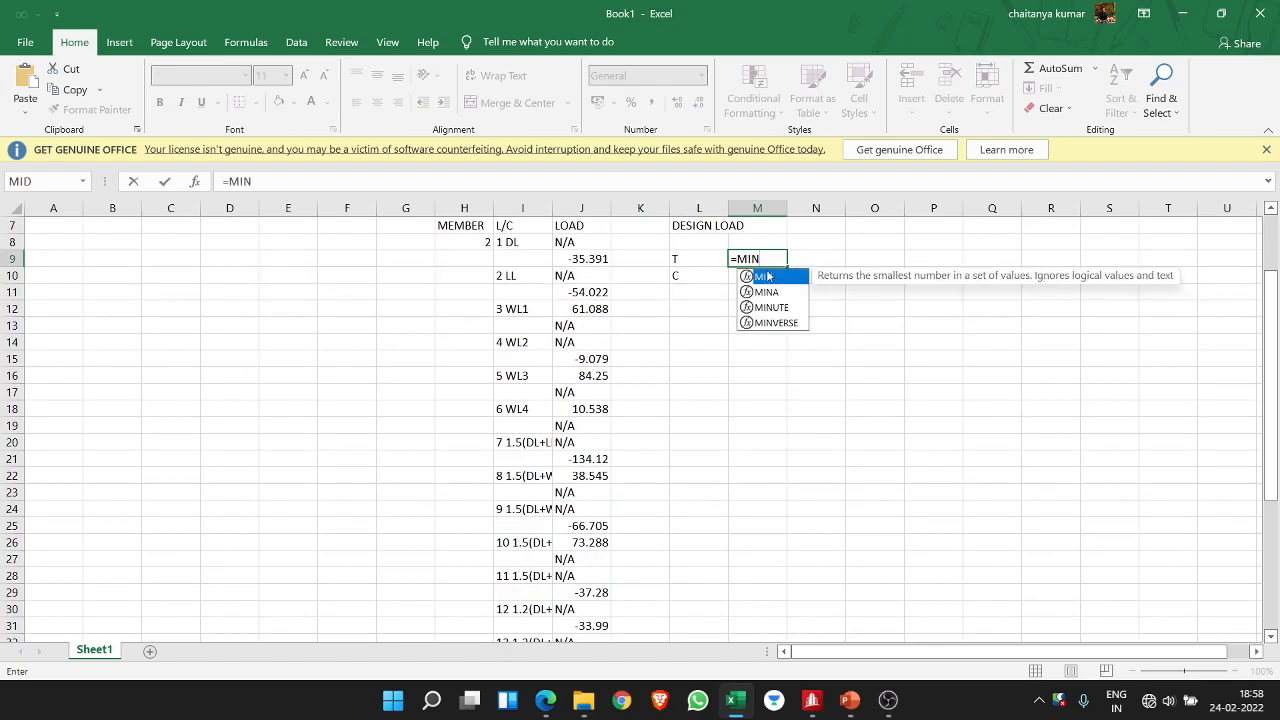
double_click(767, 277)
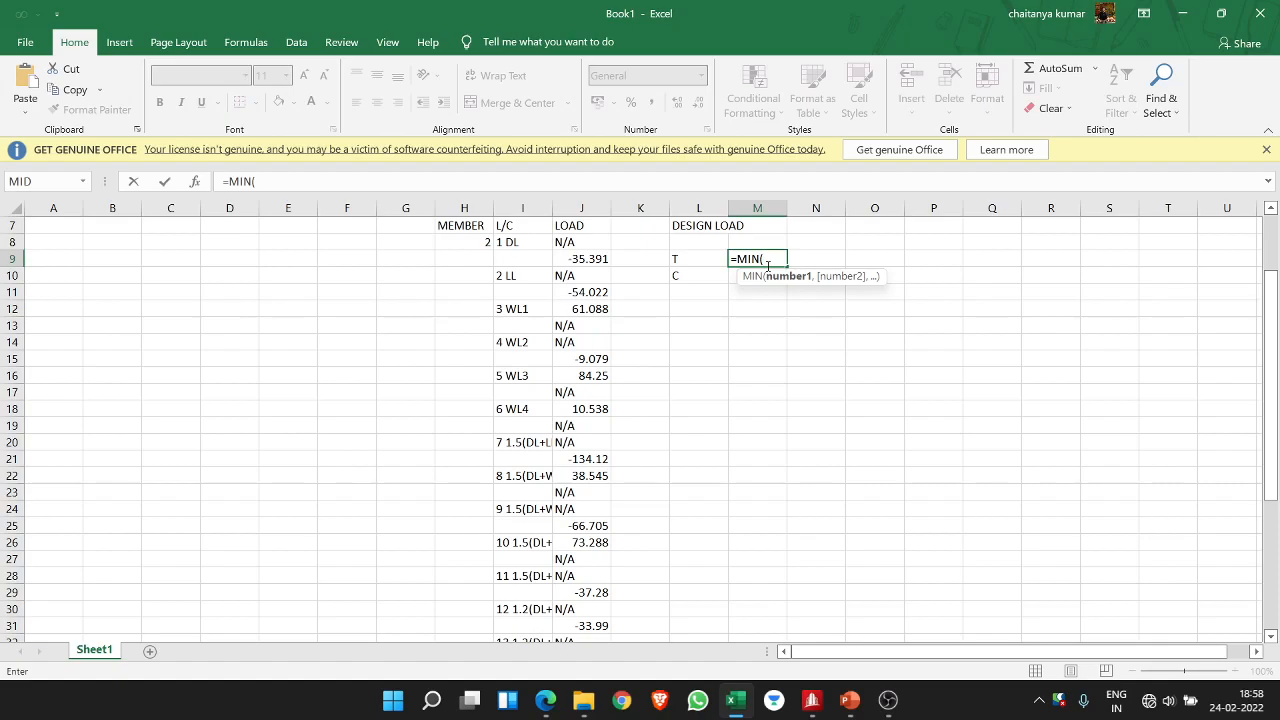
scroll(745, 285, up, 2)
drag(566, 342, 593, 590)
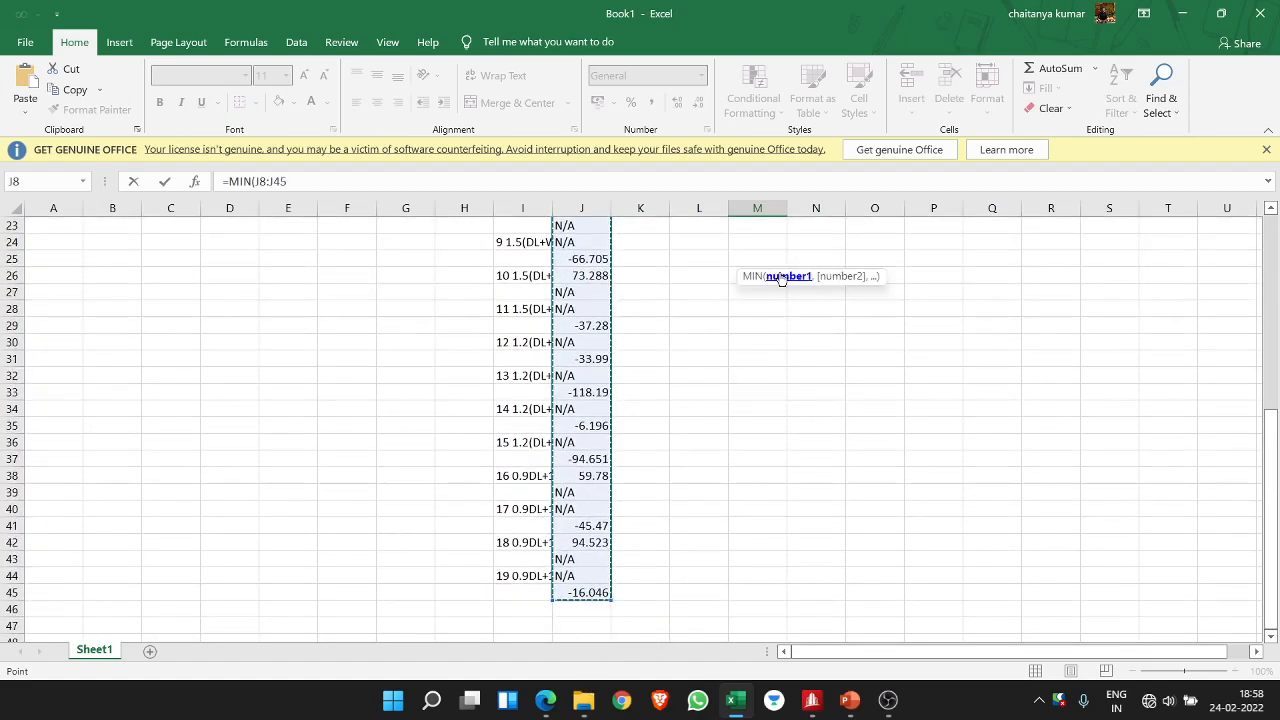
scroll(836, 230, up, 5)
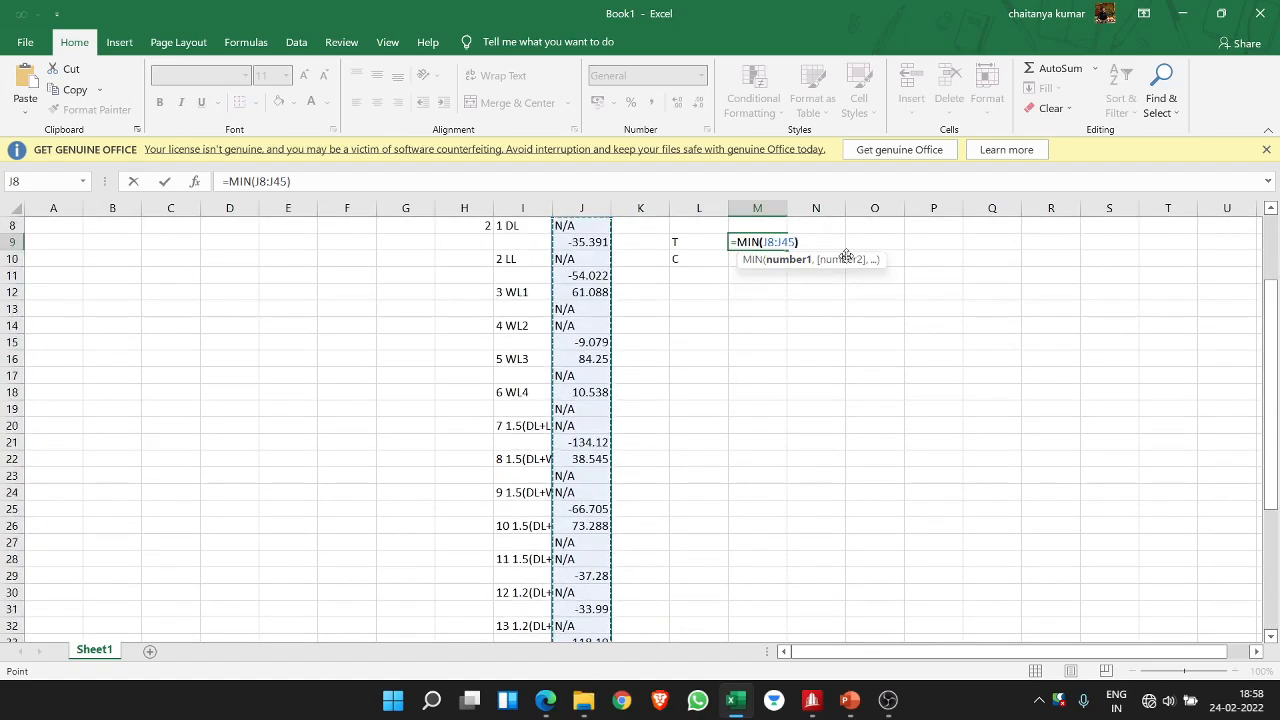
text())
key(Return)
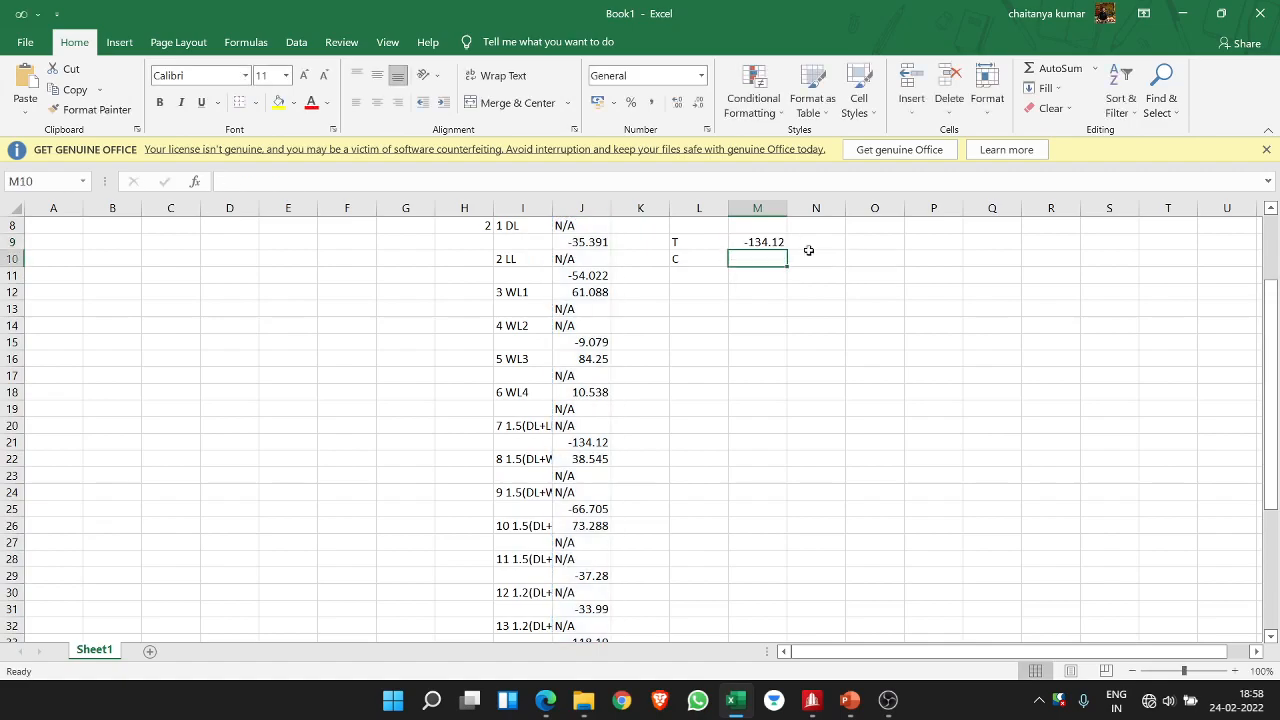
- Calculate the compression design load in M10 with the formula =MAX(J8:J45)
double_click(750, 261)
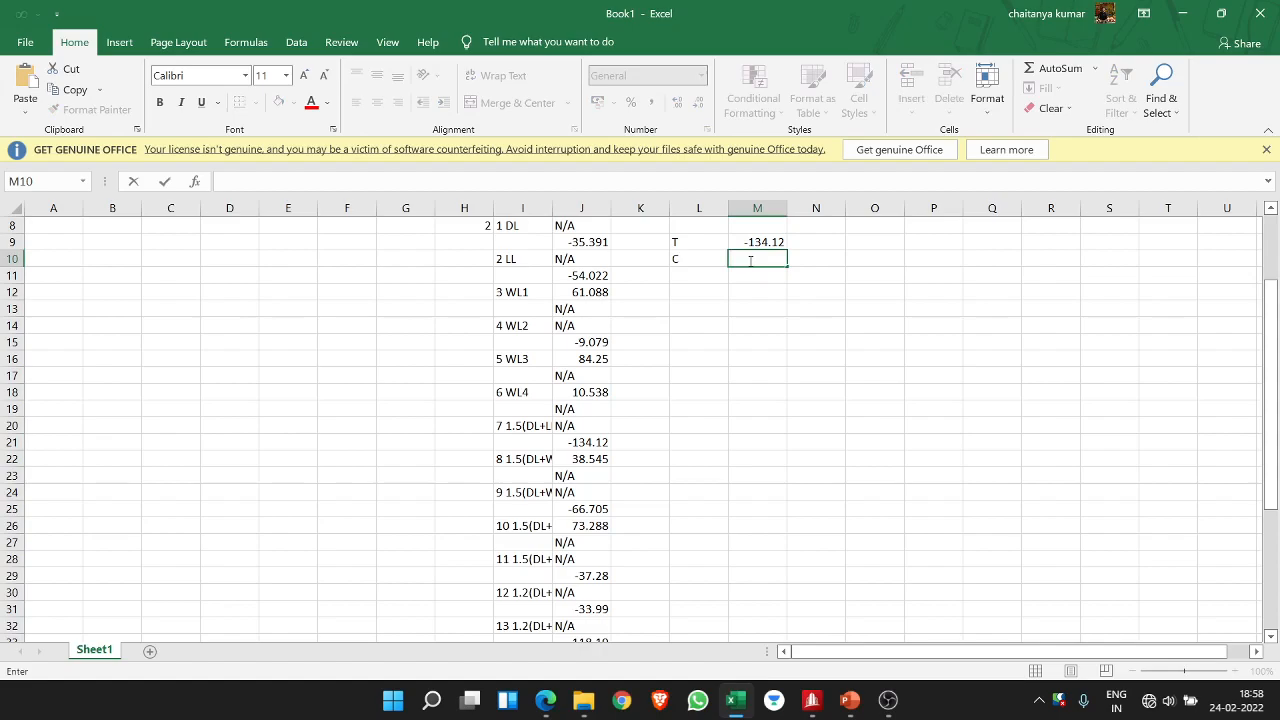
scroll(750, 261, up, 2)
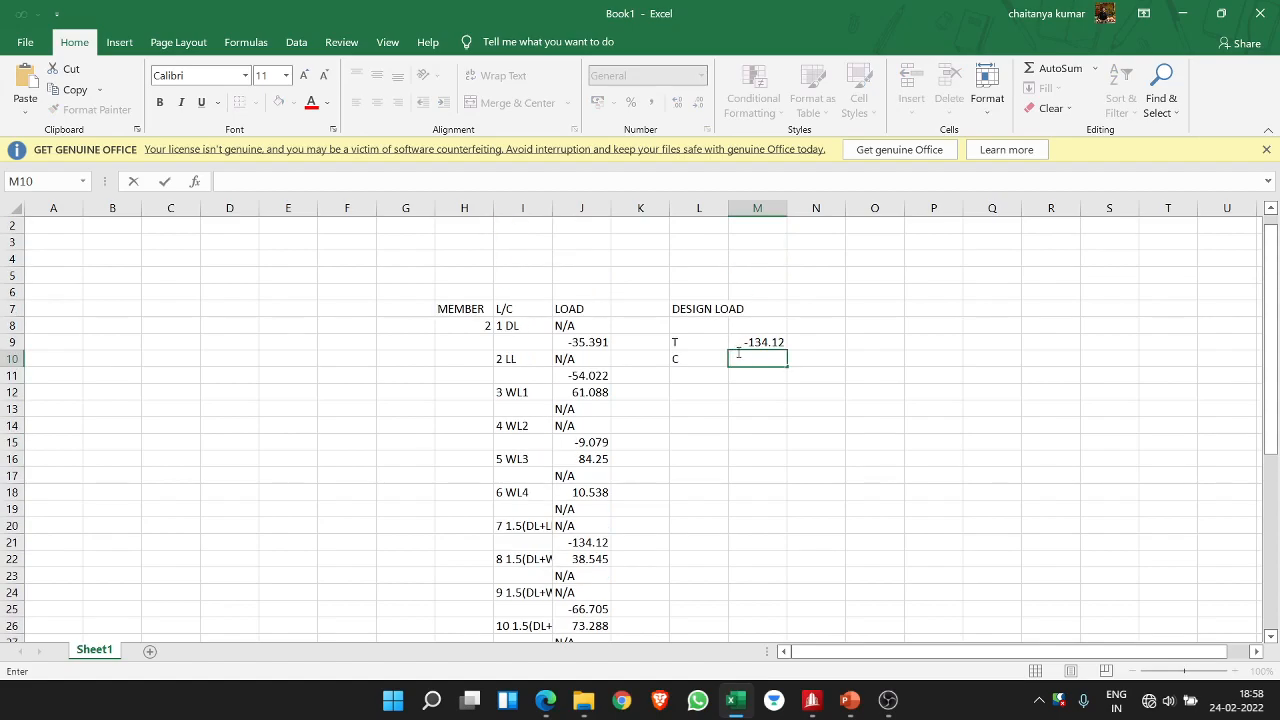
text(=MAM)
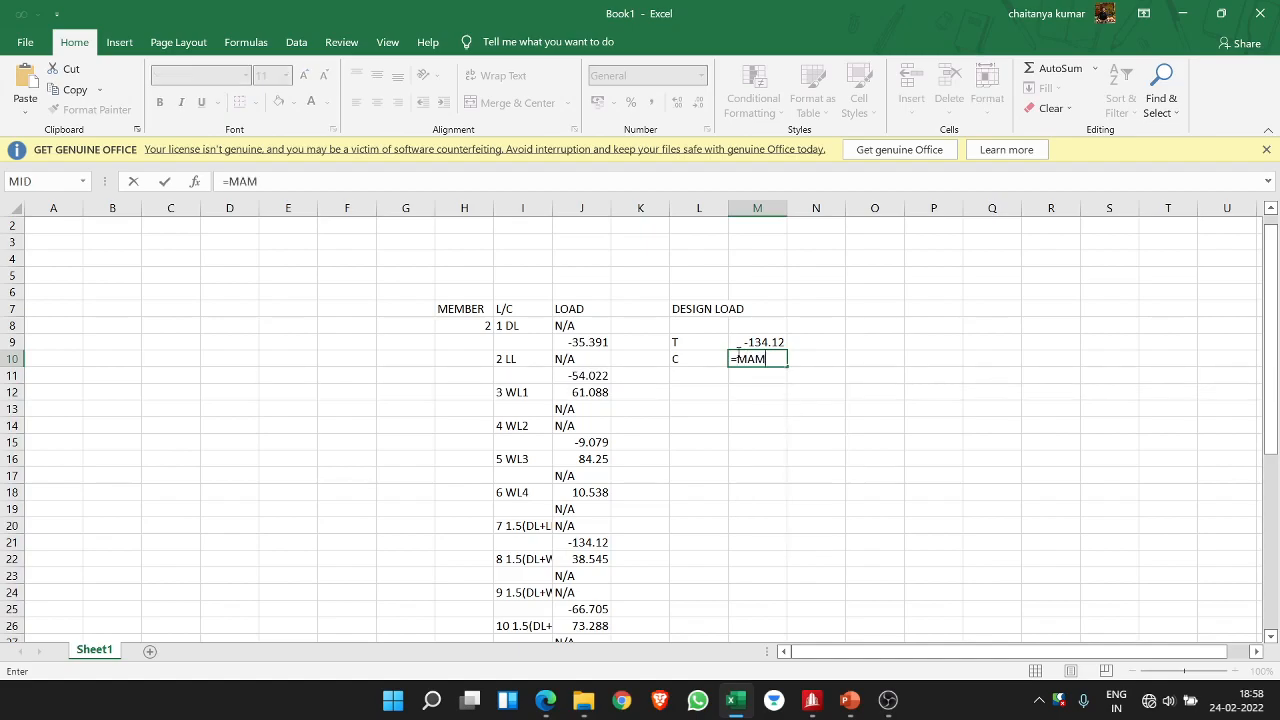
key(BackSpace)
text(X)
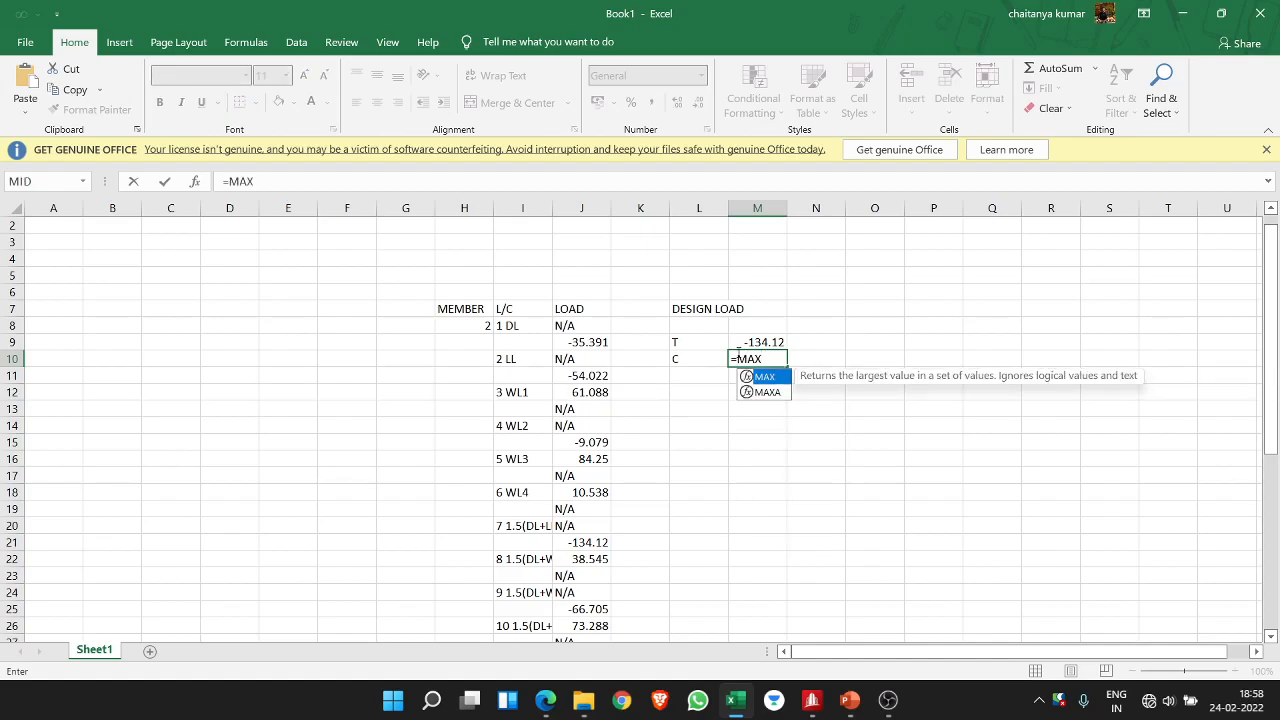
text(()
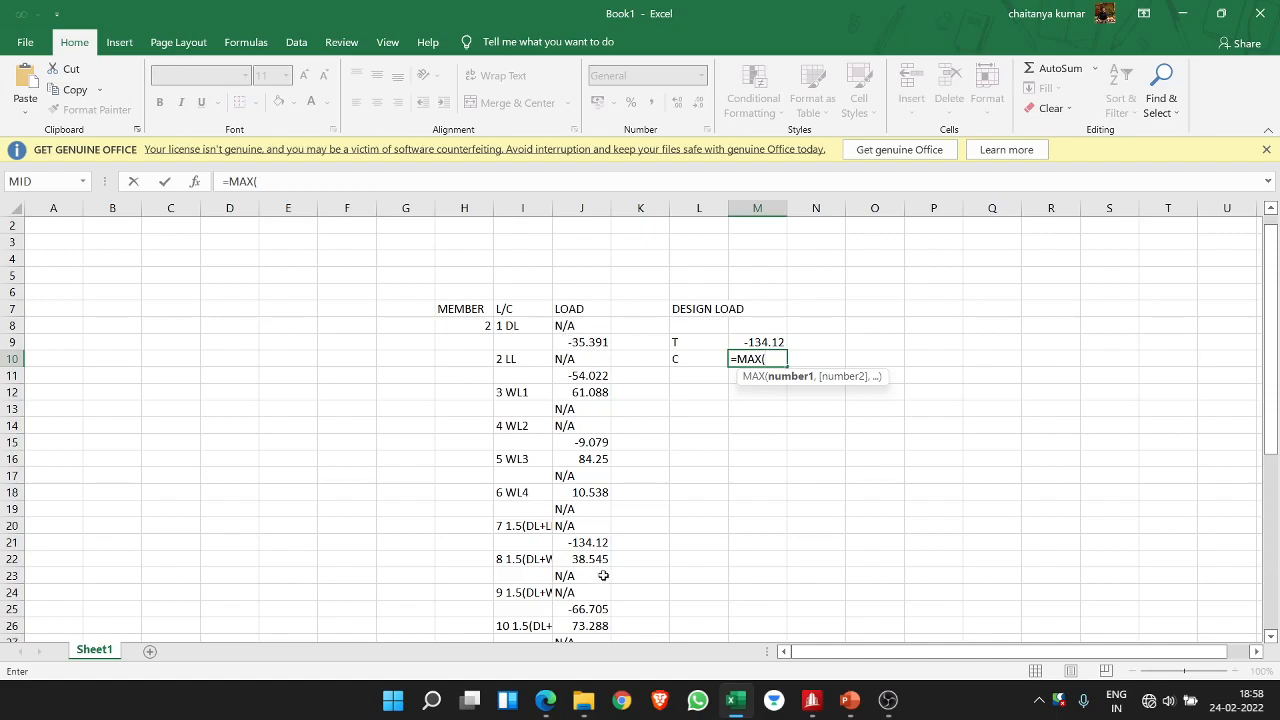
drag(565, 326, 580, 600)
text())
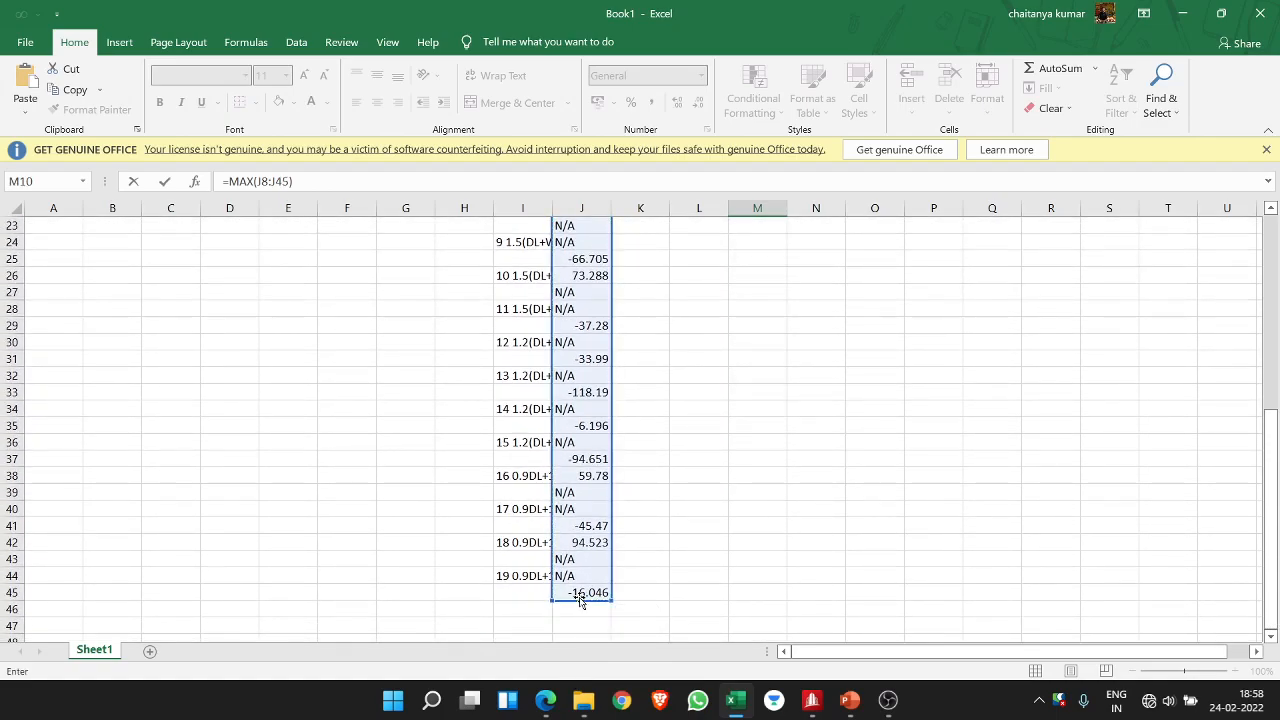
scroll(631, 552, up, 5)
scroll(631, 552, up, 3)
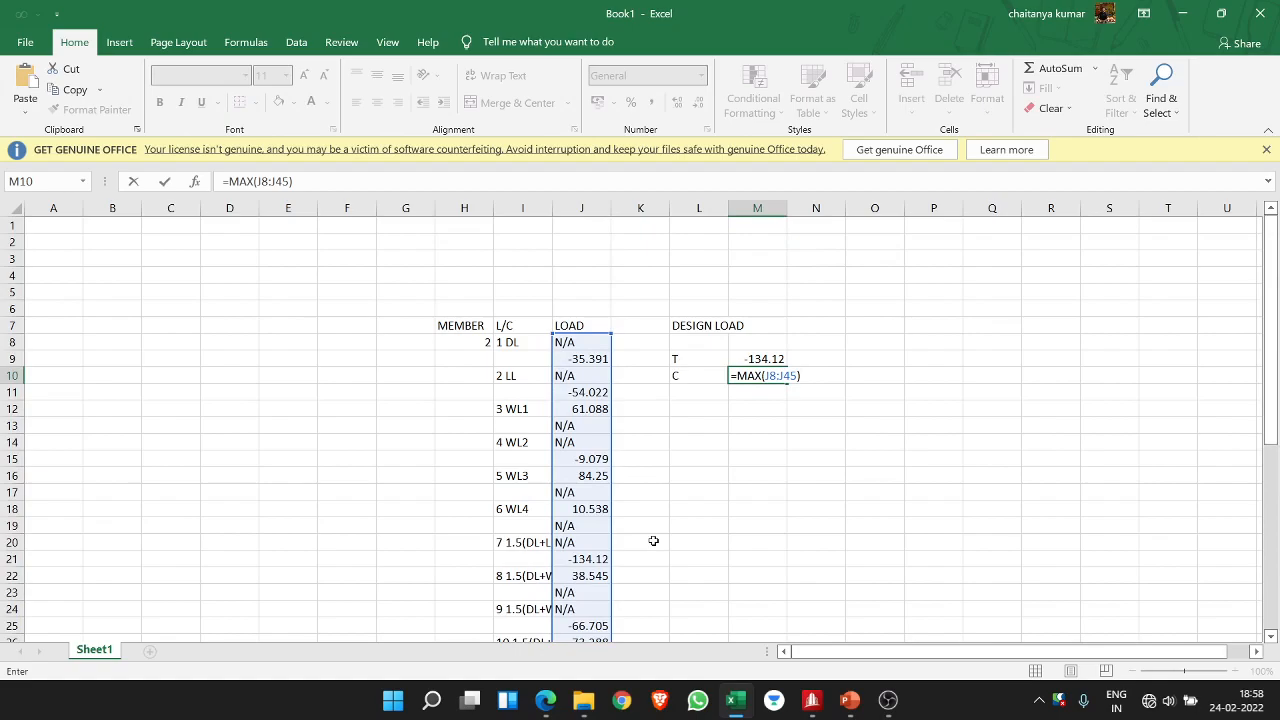
key(Return)
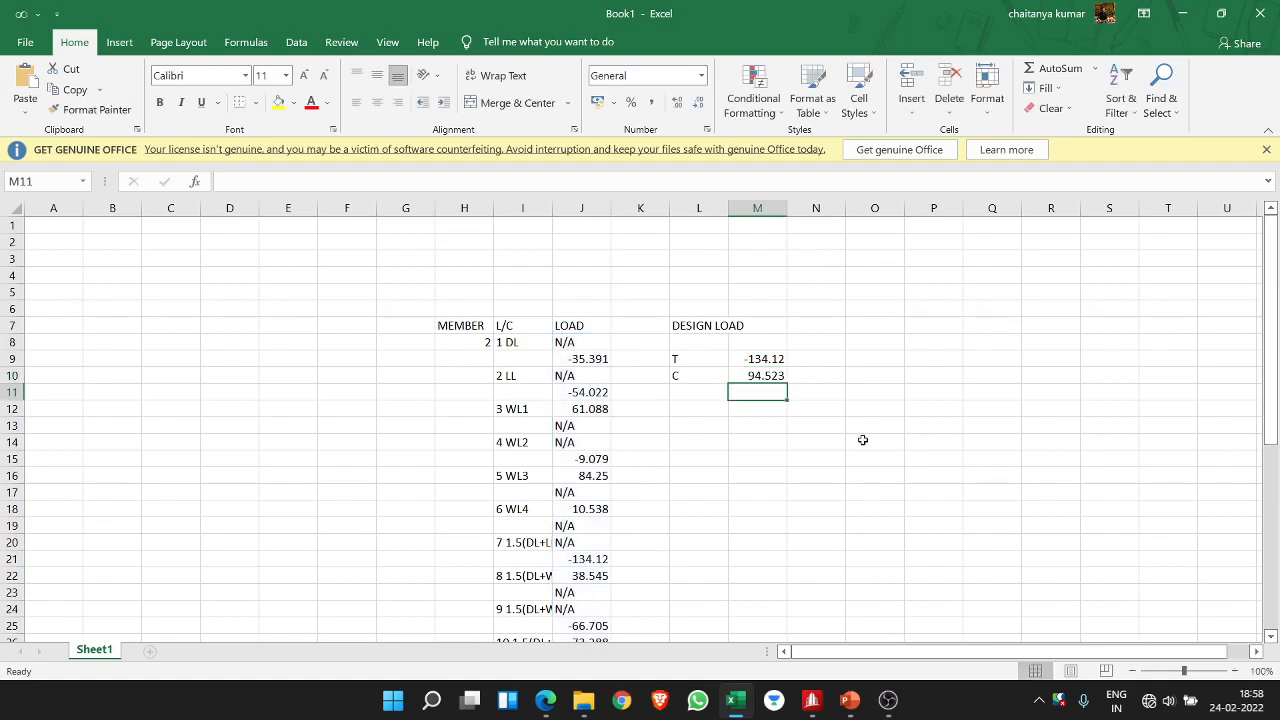
- Examine the compression and tension design loads in M10 and M9 at a larger scale
click(766, 376)
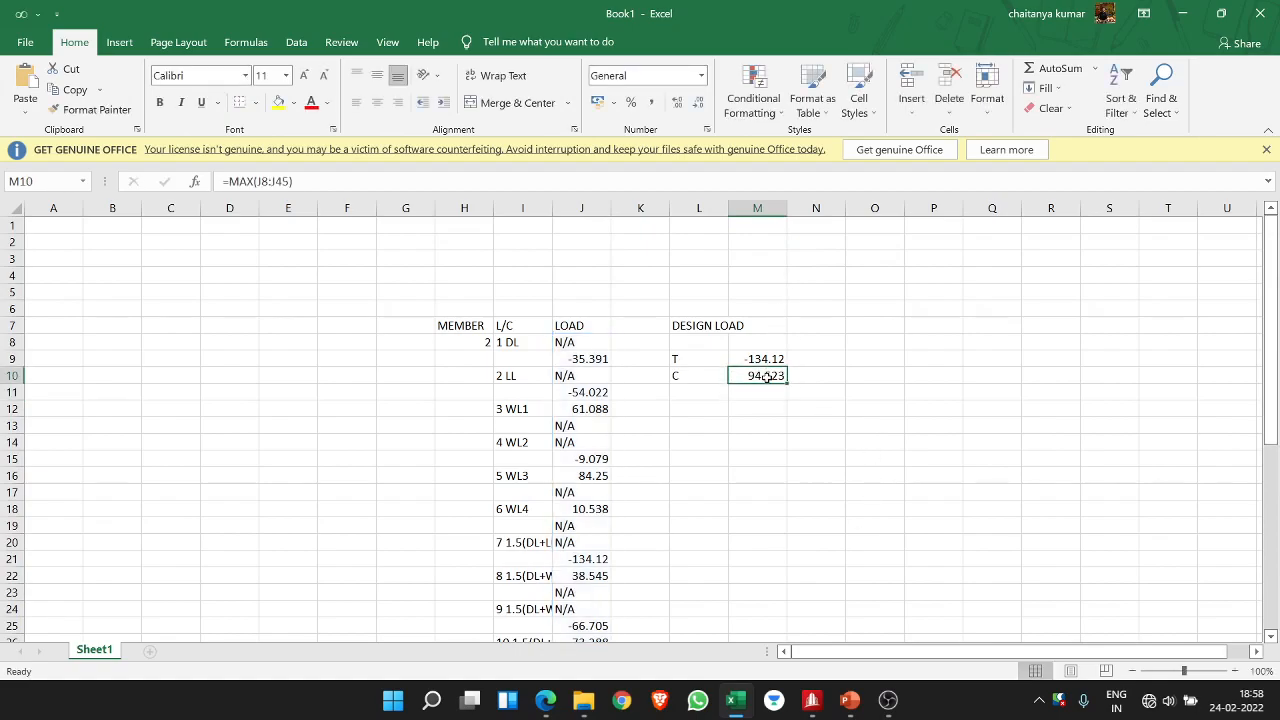
ctrl+scroll(766, 376, up, 3)
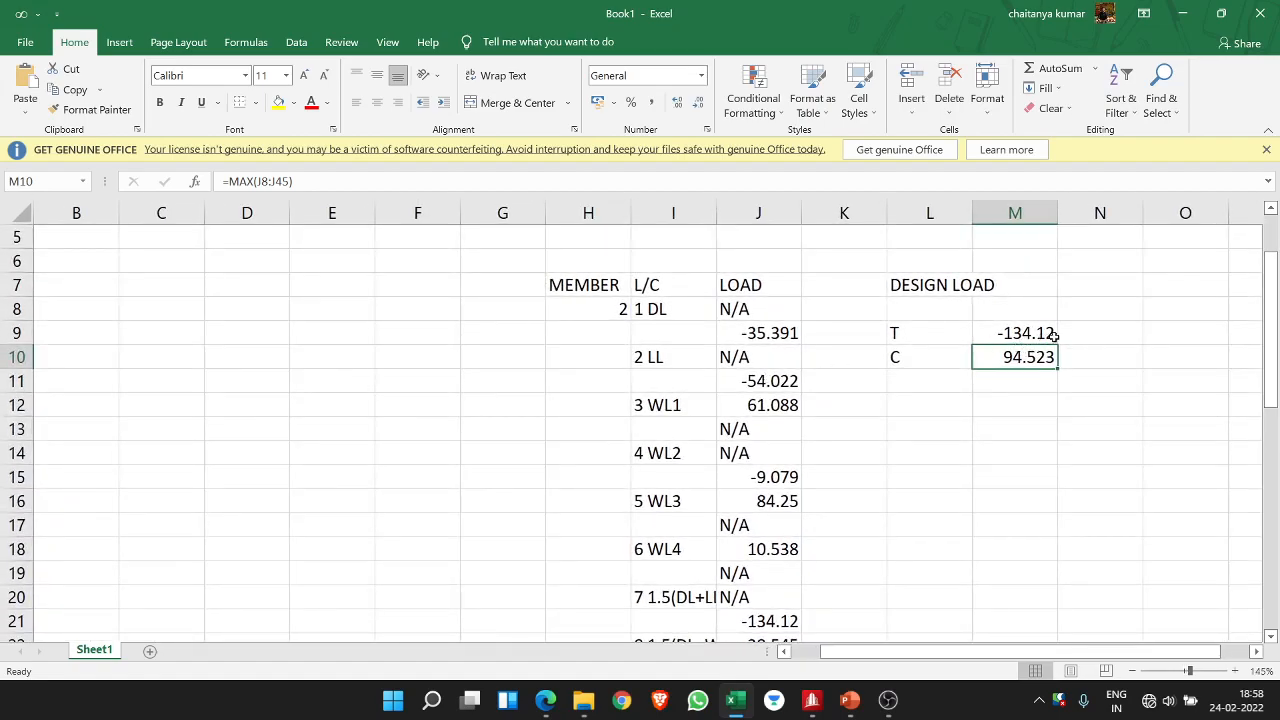
drag(1126, 655, 1145, 633)
click(924, 338)
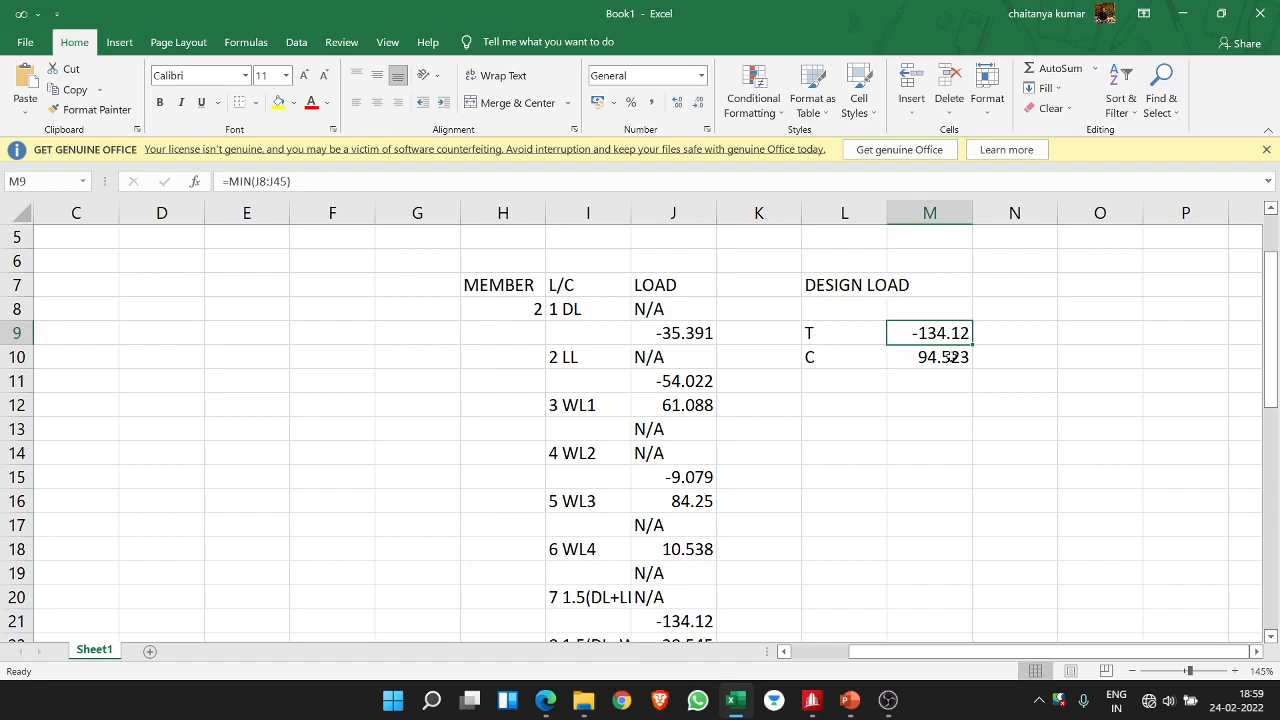
ctrl+scroll(892, 402, down, 3)
ctrl+scroll(890, 406, down, 3)
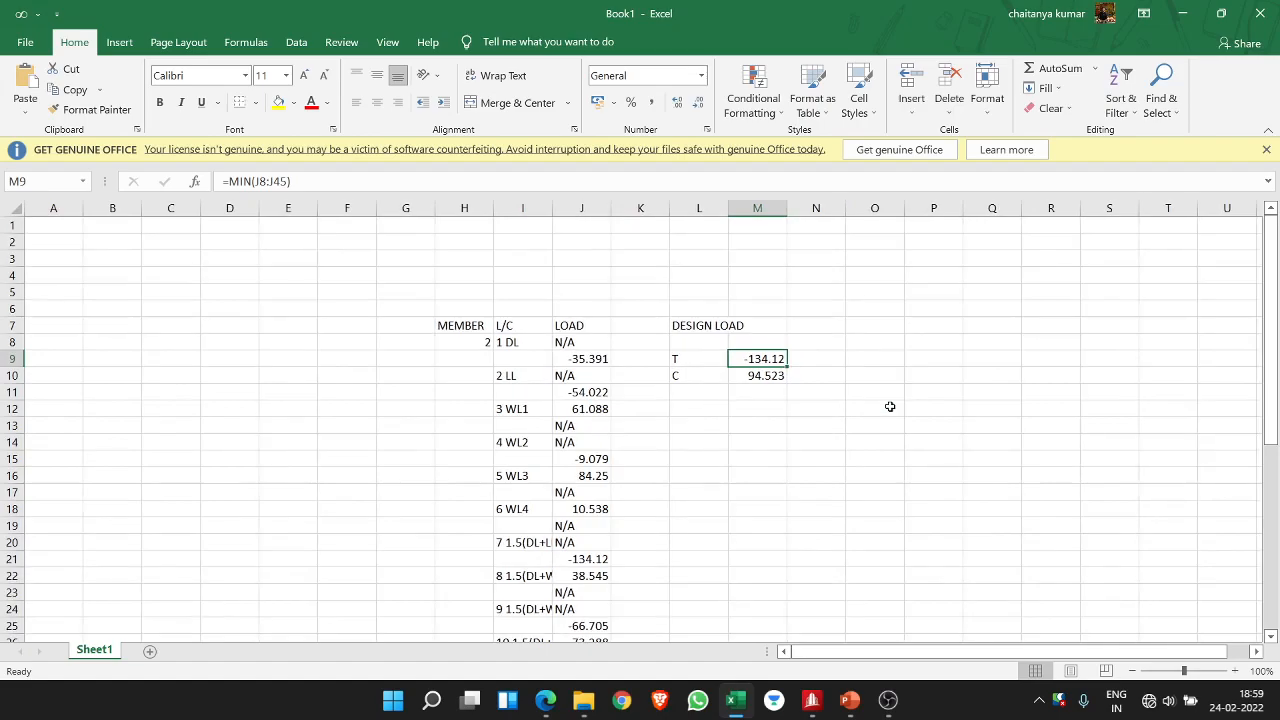
- Clear the contents of H8:M33 below the headings, including the design load labels and formulas
scroll(379, 334, down, 1)
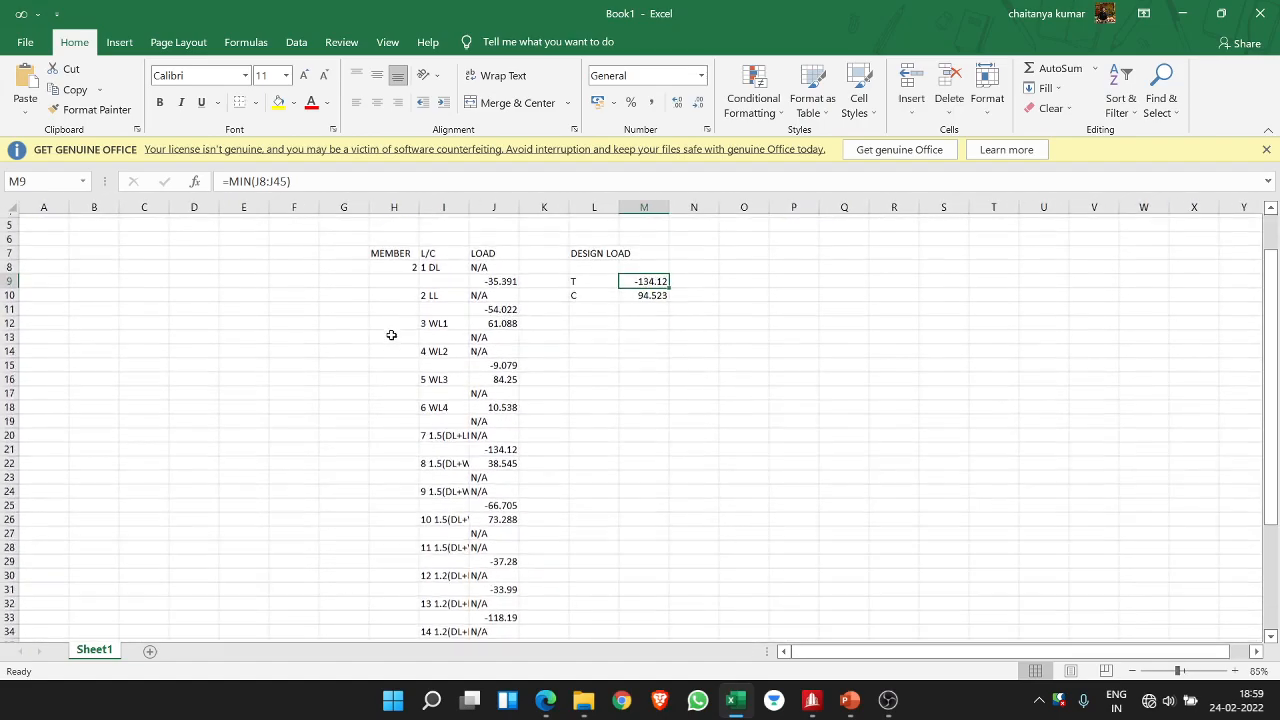
drag(378, 277, 656, 627)
key(BackSpace)
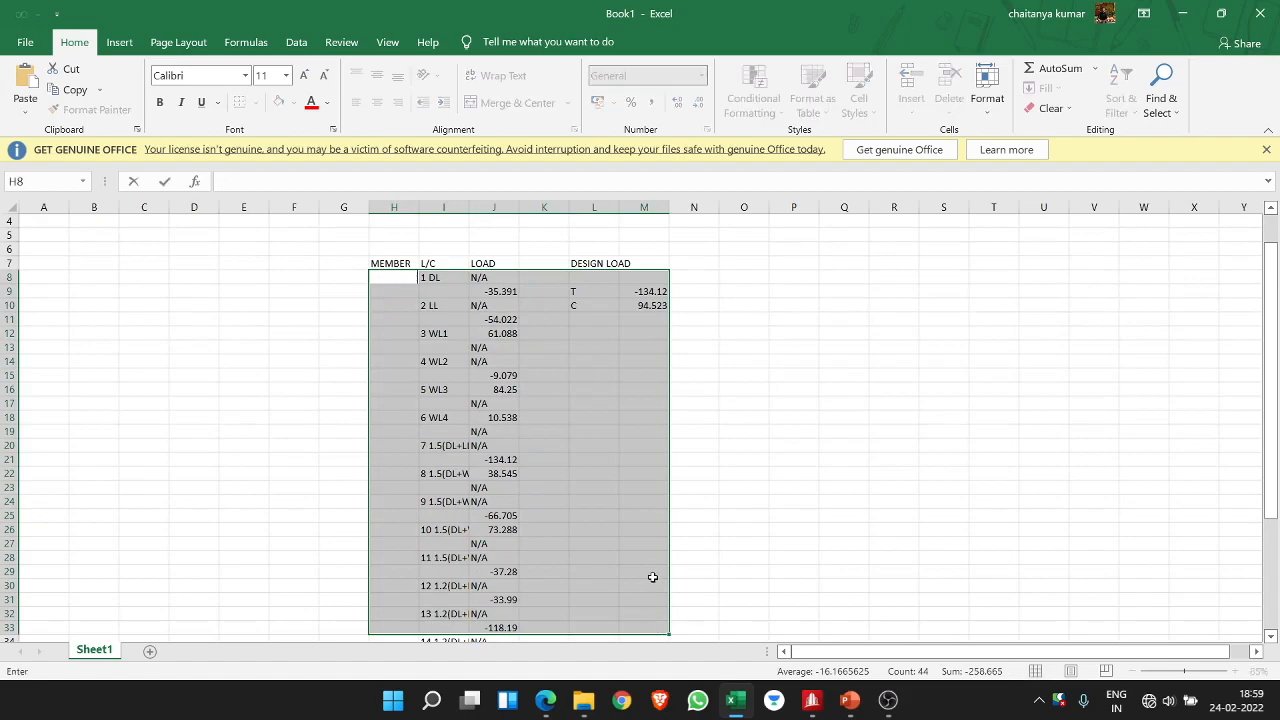
right_click(572, 420)
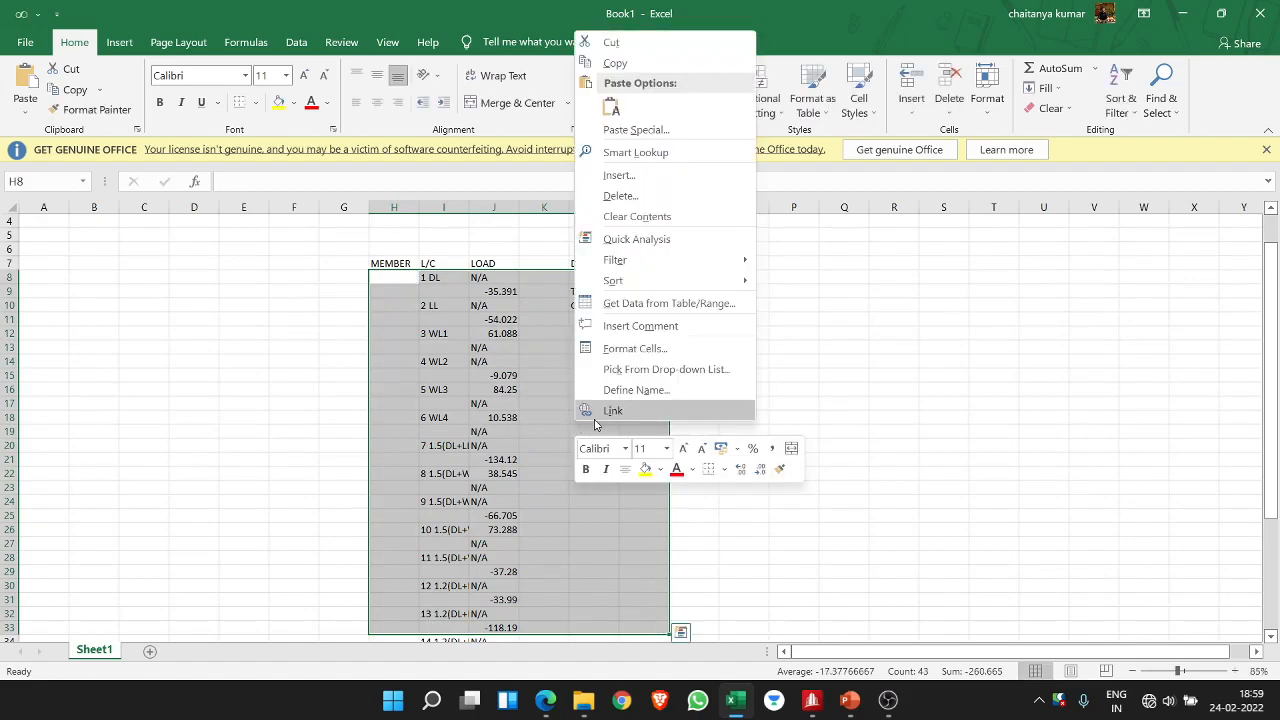
click(624, 218)
- Delete the remaining beam 2 data cells H34:K47, using the Shift cells left option
scroll(589, 406, down, 5)
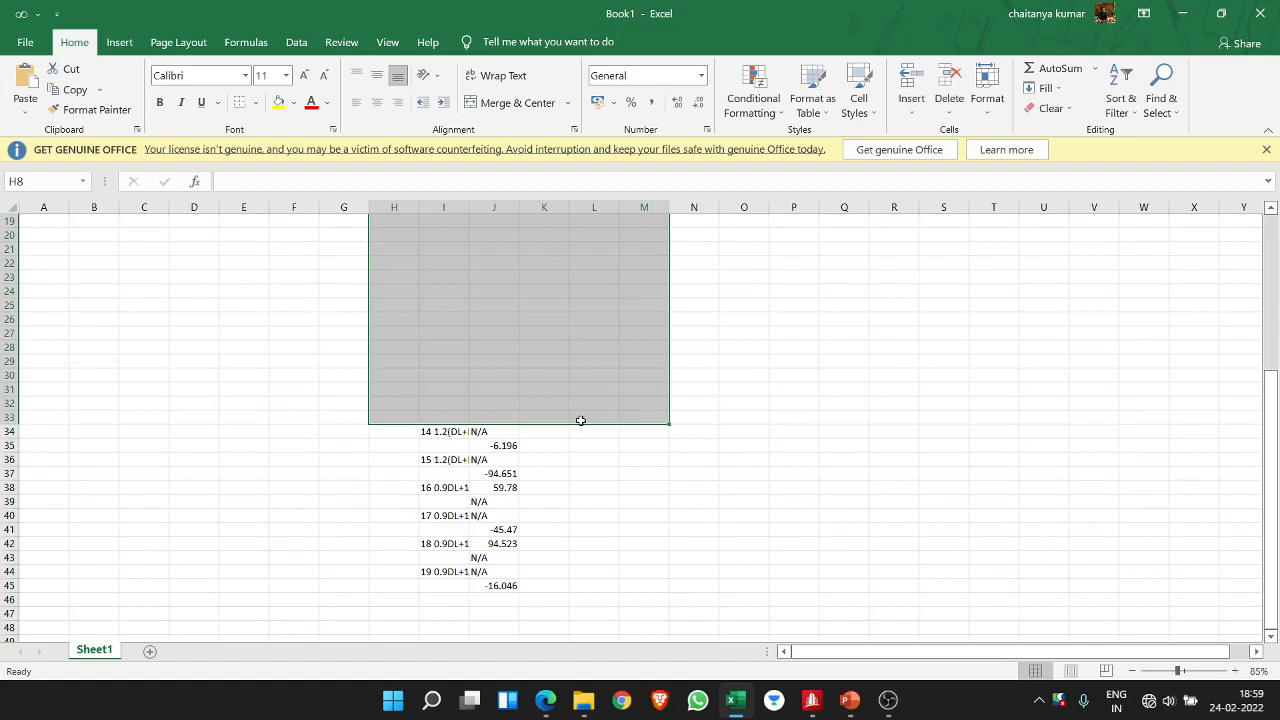
drag(390, 436, 568, 617)
right_click(484, 488)
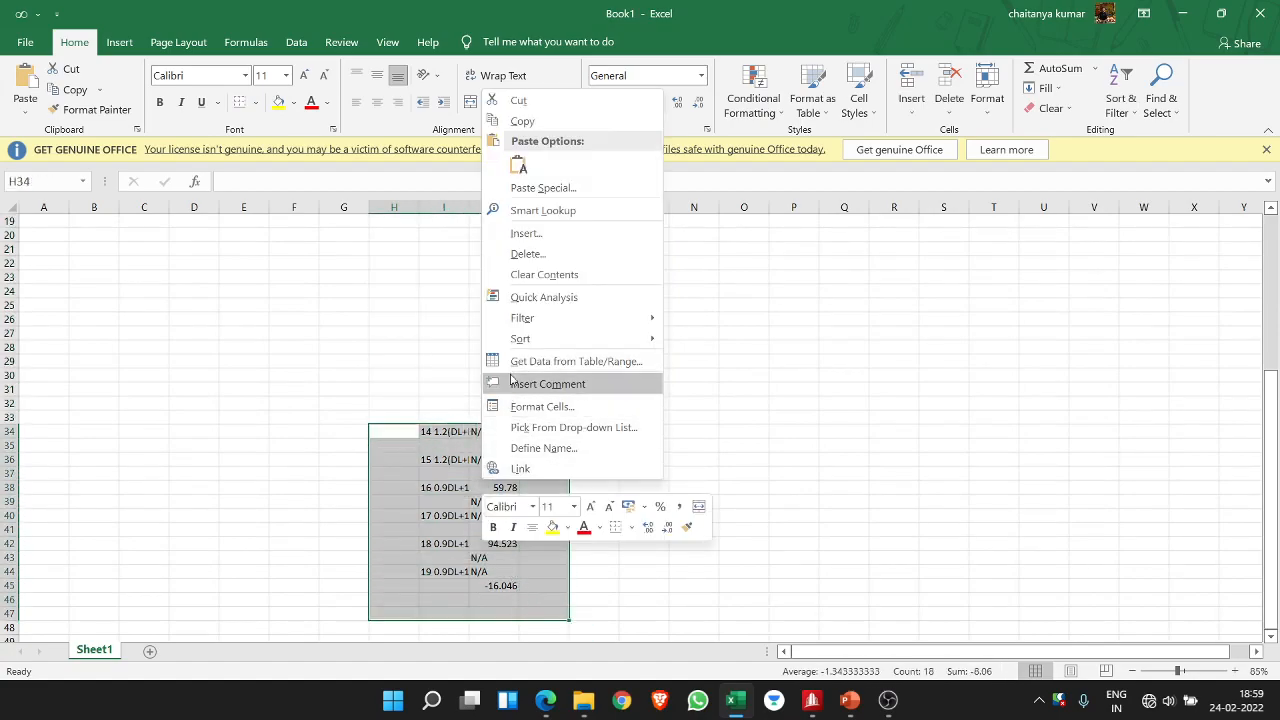
click(527, 253)
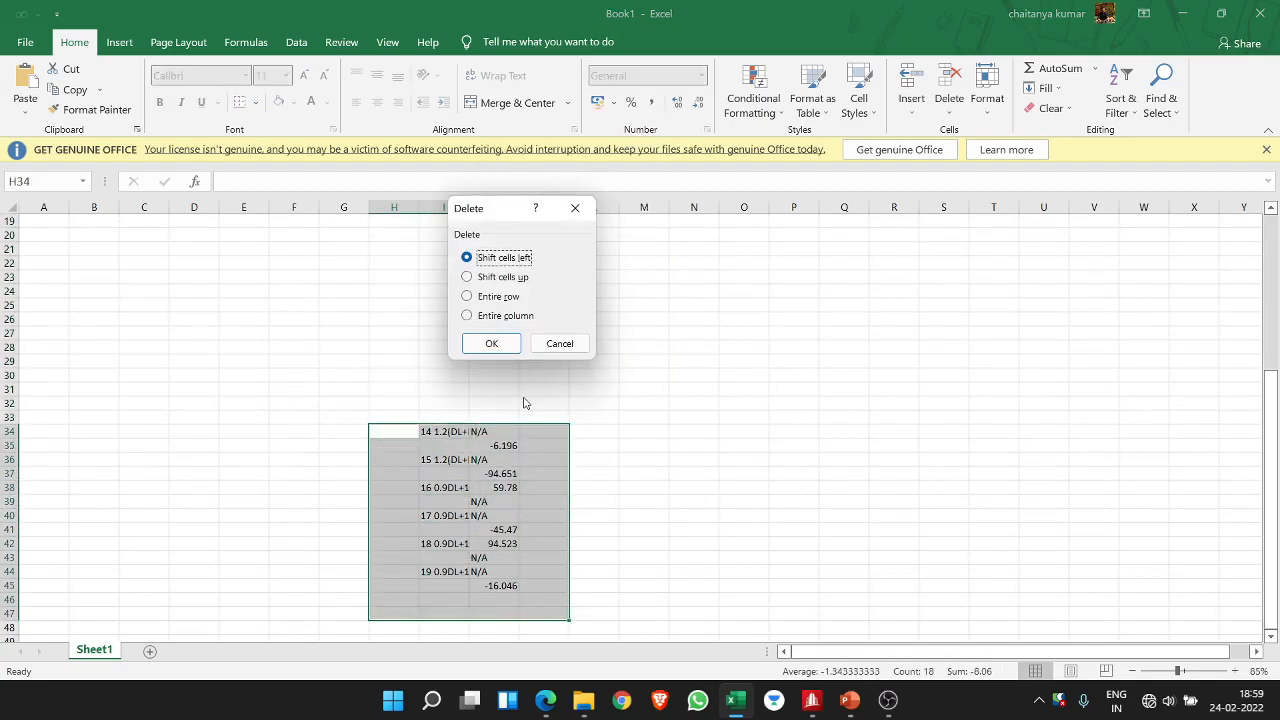
click(491, 343)
scroll(593, 422, up, 4)
scroll(593, 422, up, 2)
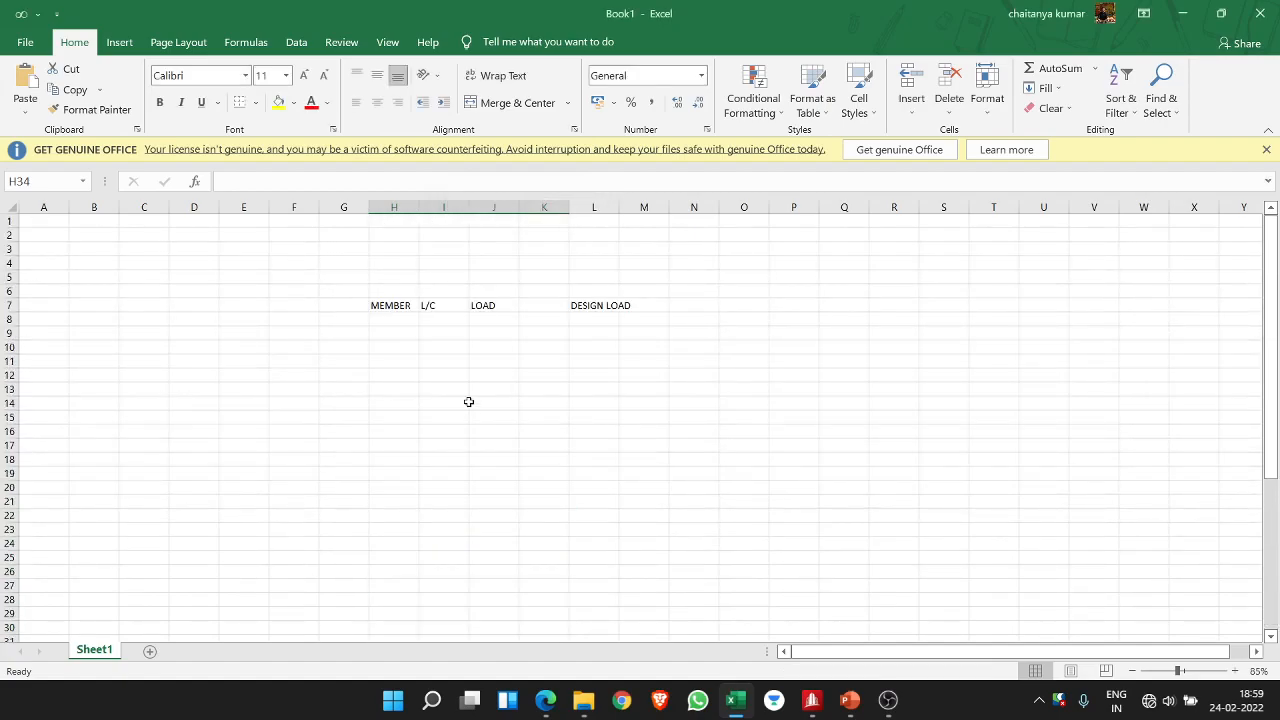
- Select cell H8 as the paste target, and reload the whole-structure Postprocessing view in STAAD.Pro
click(403, 318)
ctrl+scroll(440, 386, up, 2)
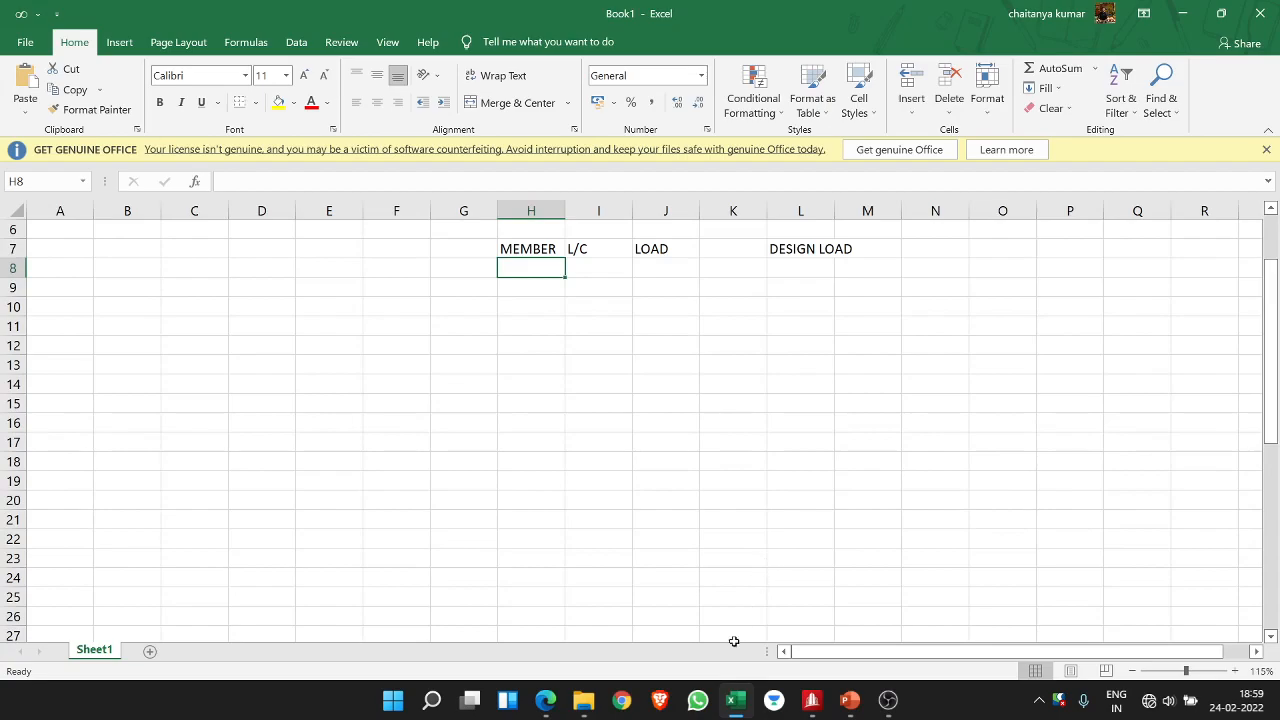
click(815, 704)
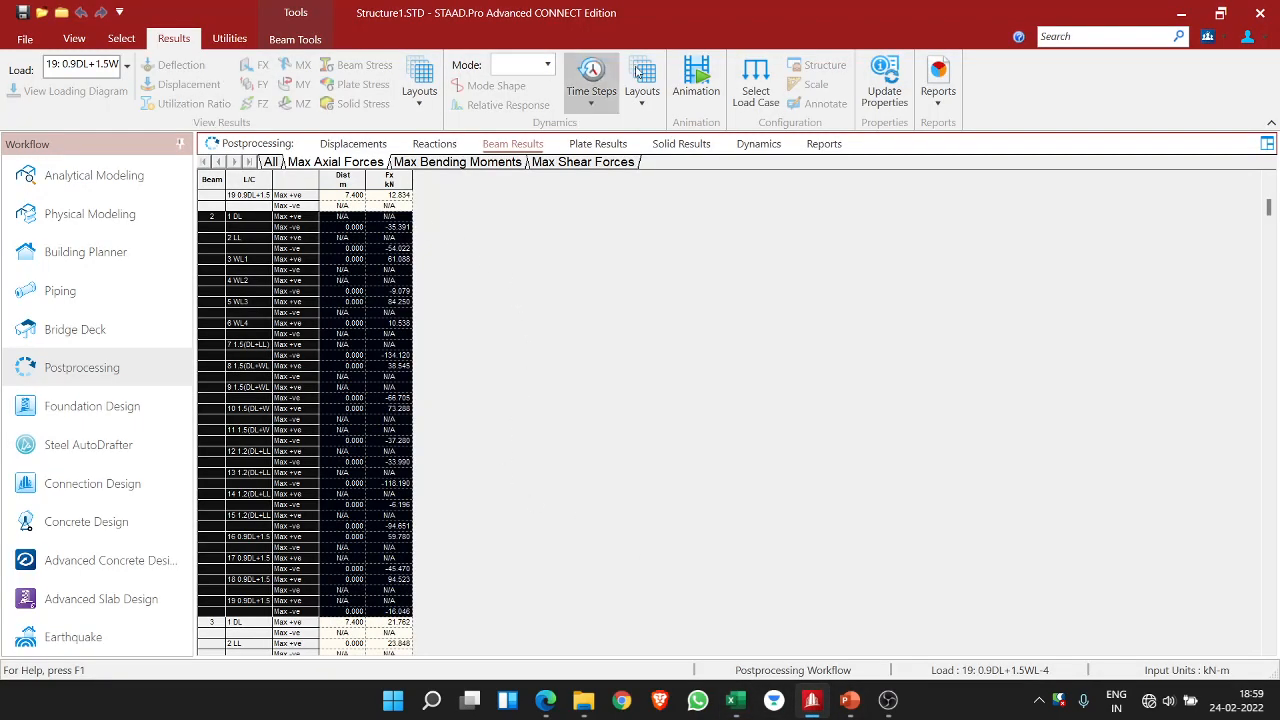
click(940, 103)
click(940, 103)
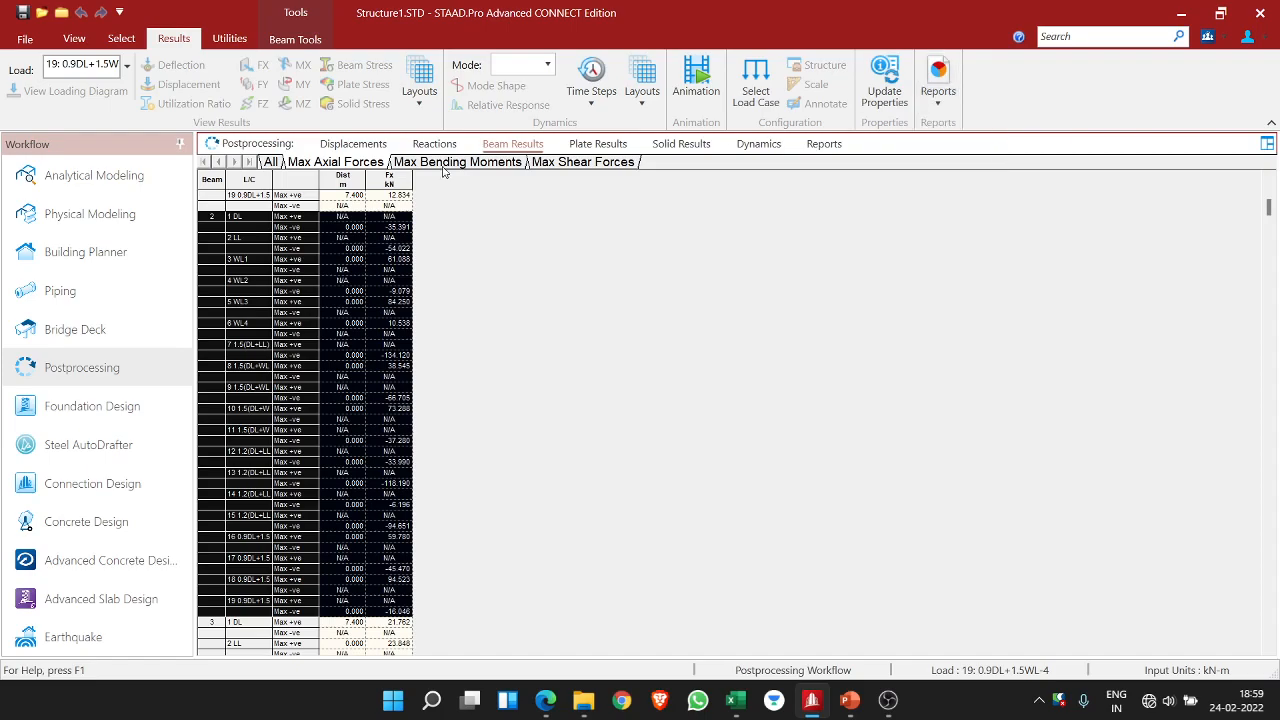
click(62, 178)
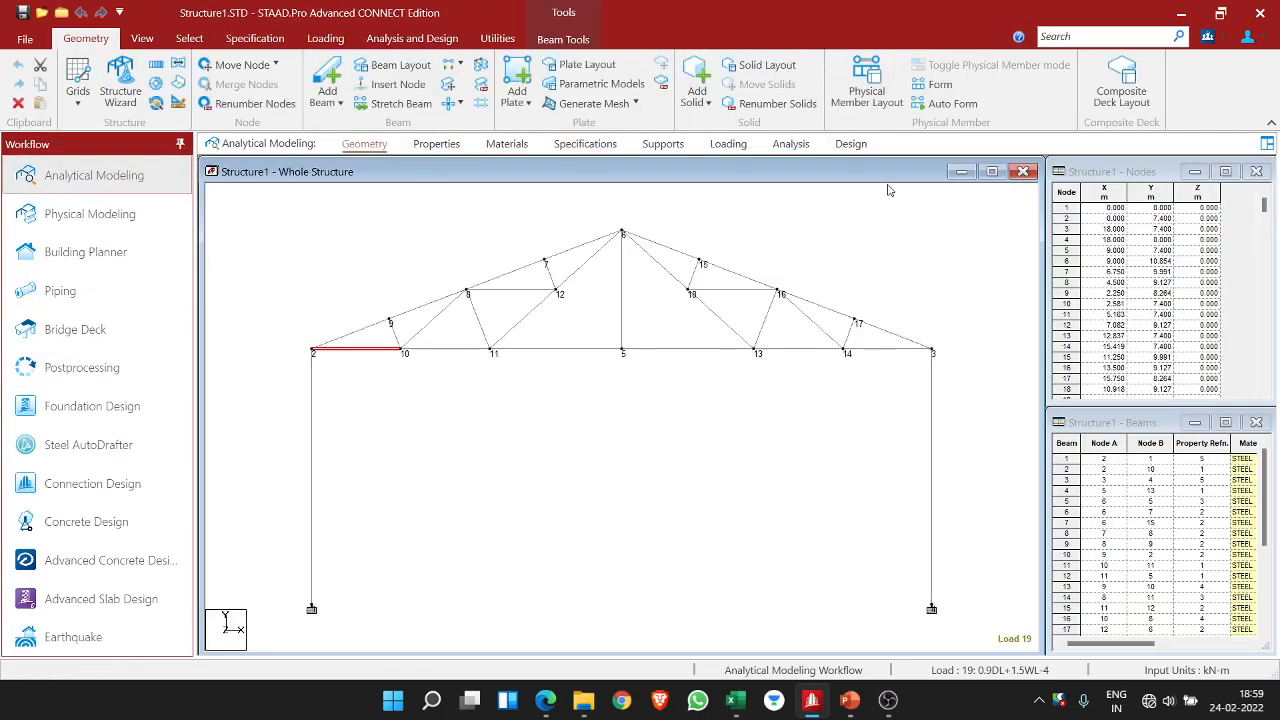
click(497, 38)
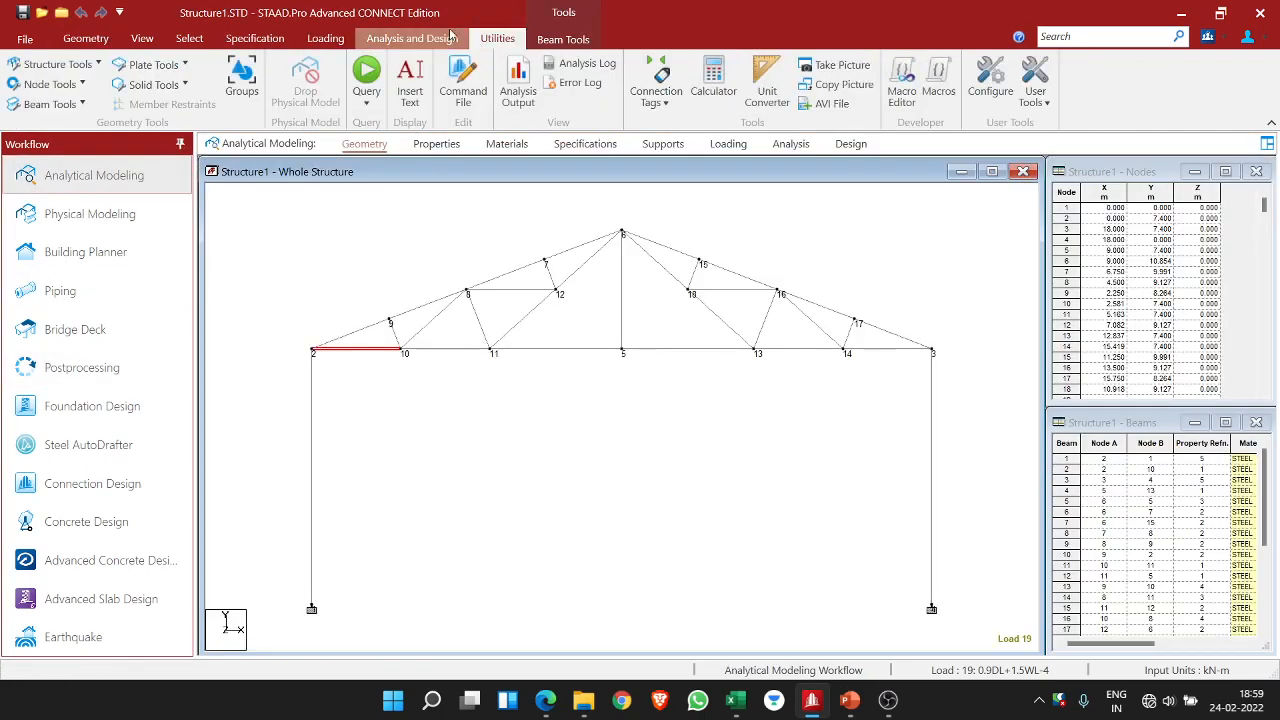
click(78, 368)
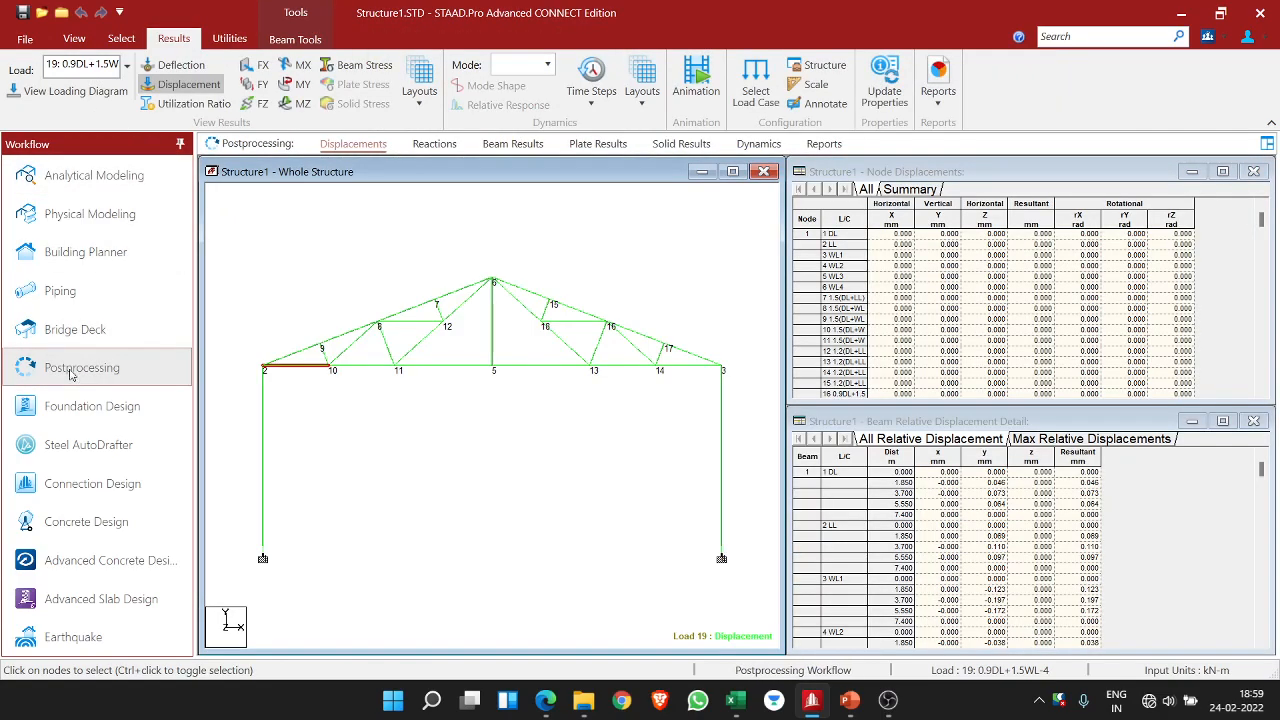
click(941, 112)
click(634, 252)
click(371, 283)
drag(258, 276, 710, 384)
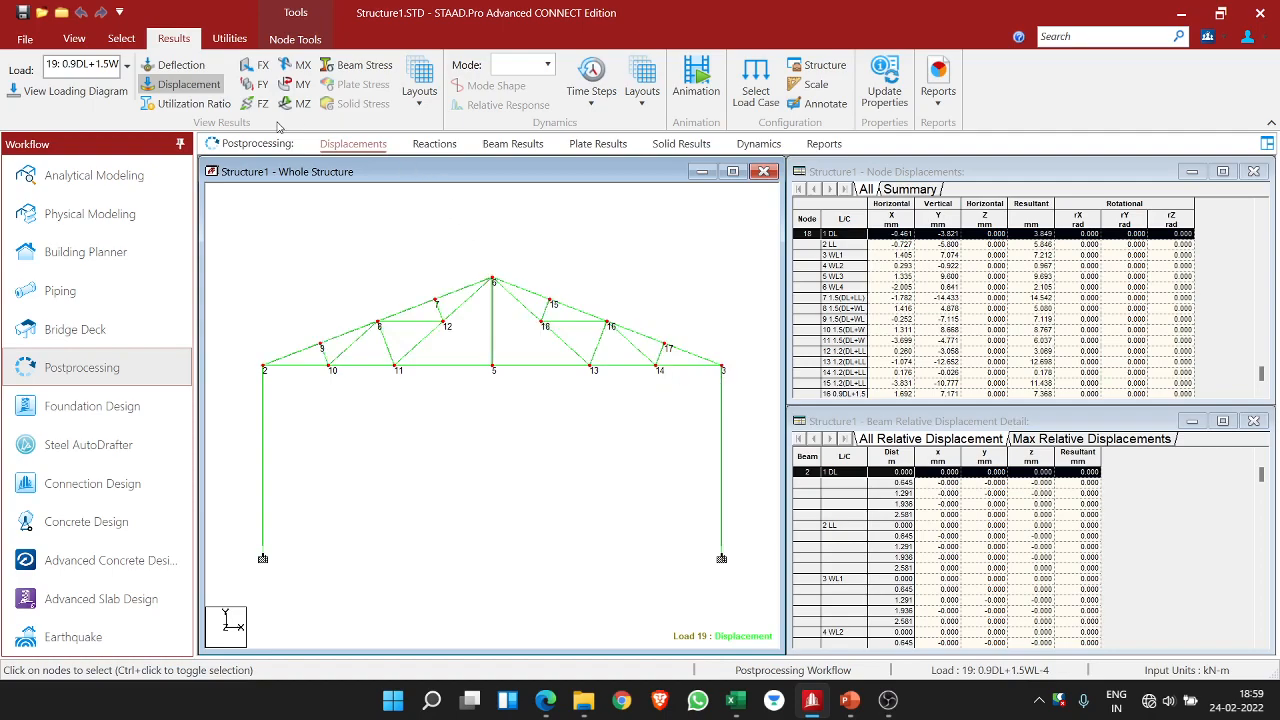
- Hide the displacement diagram and select all the truss members, leaving out the two columns
click(200, 86)
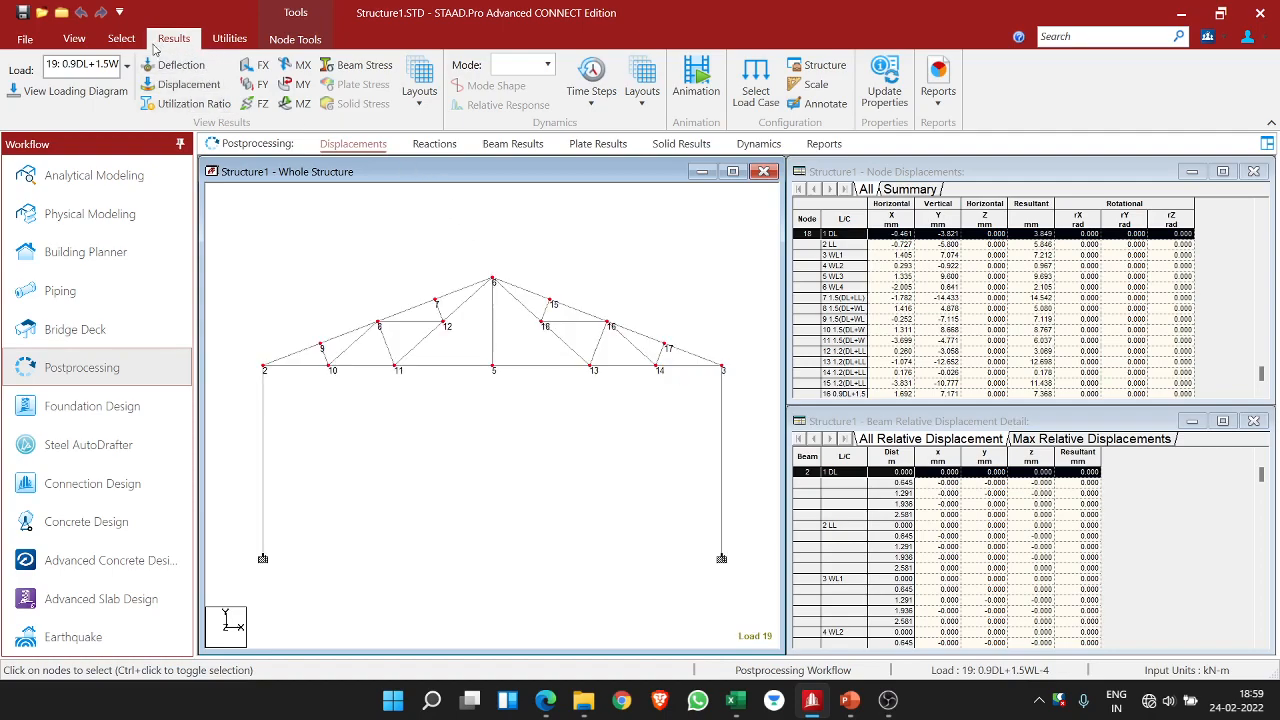
click(352, 232)
drag(308, 278, 461, 404)
click(366, 224)
drag(364, 321, 729, 408)
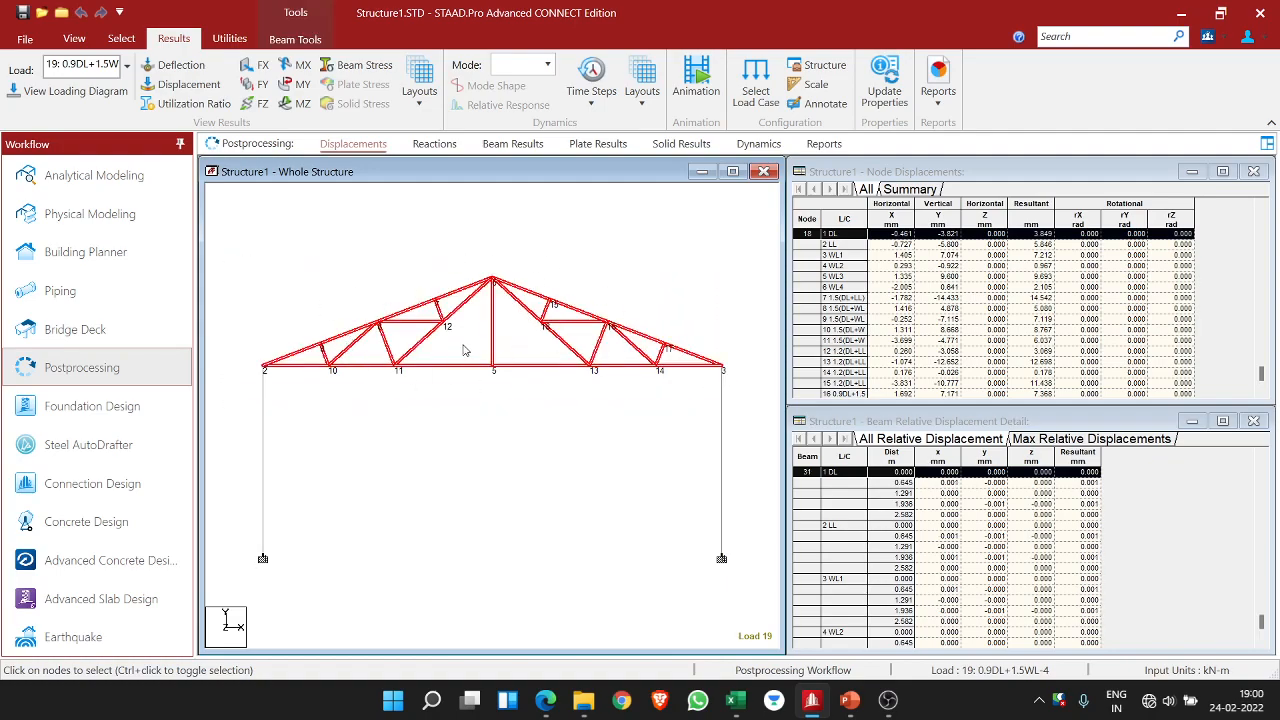
- Generate a Beam End Forces report for the selected members, sorted by Axial Force and listed from high to low
click(938, 100)
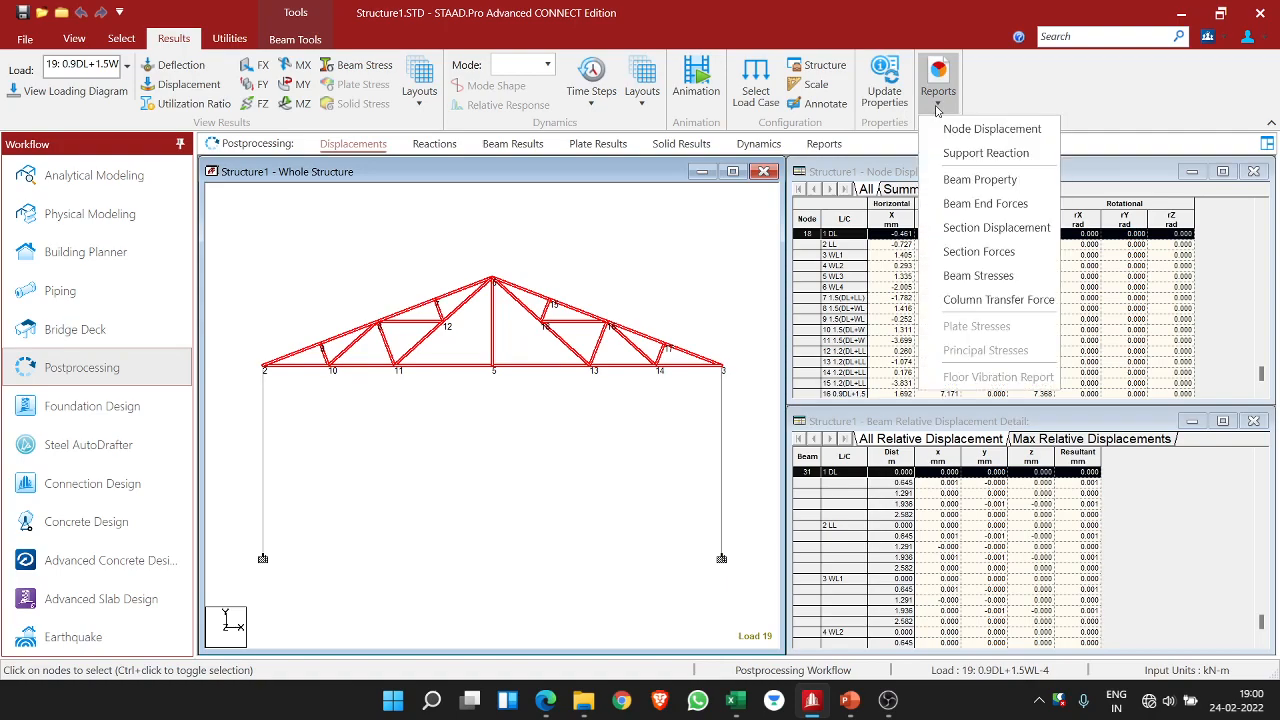
click(960, 205)
click(465, 276)
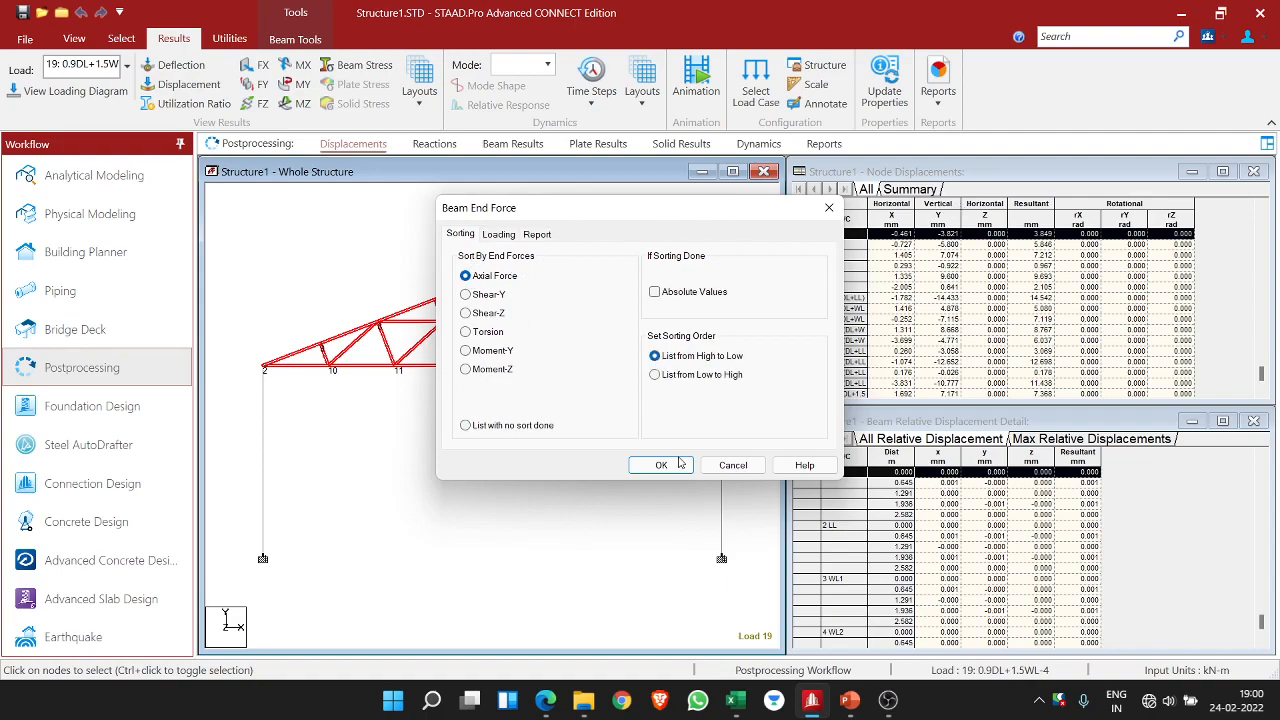
click(676, 464)
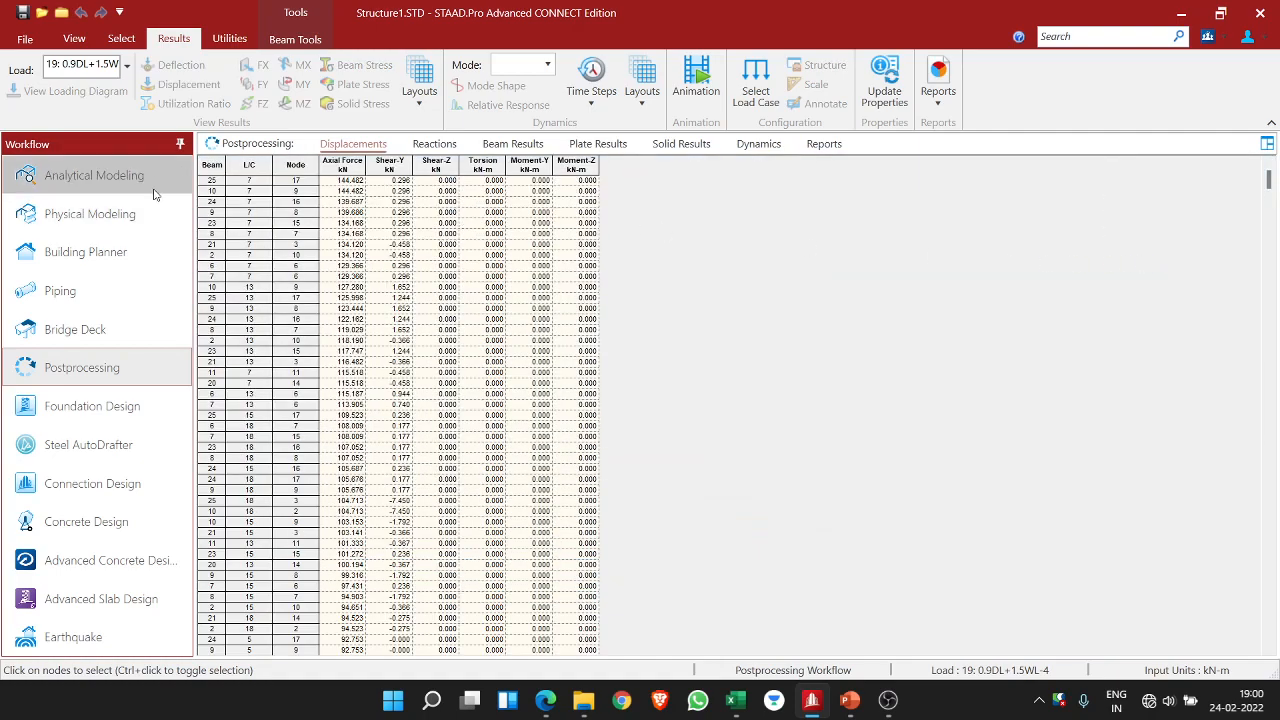
- Copy the entire beam end force table and paste it into the Excel sheet at H8
click(205, 167)
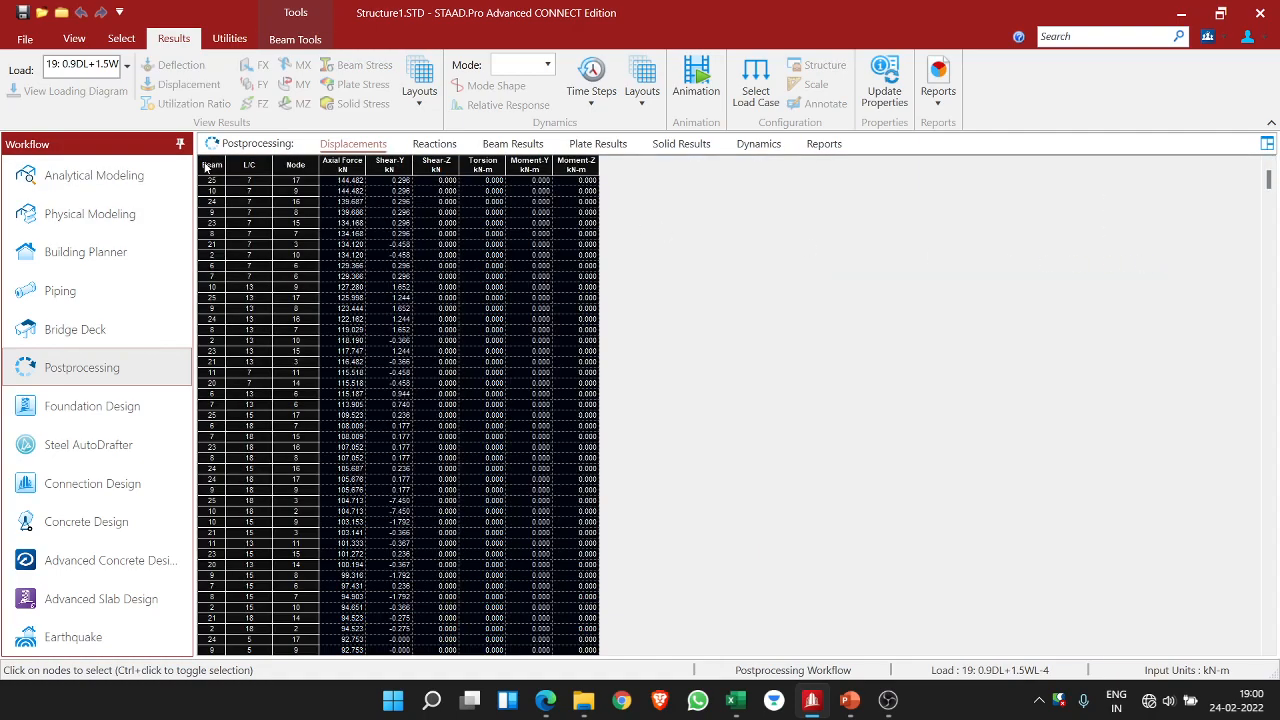
click(736, 700)
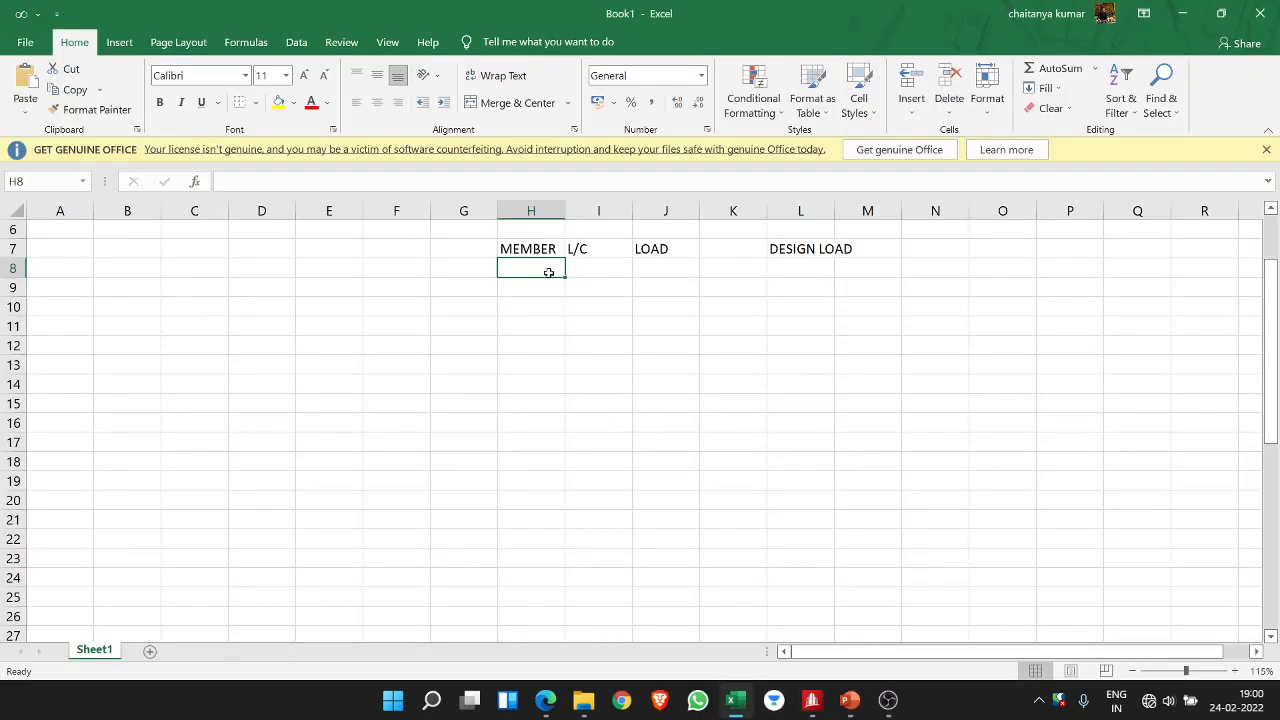
key(ctrl+v)
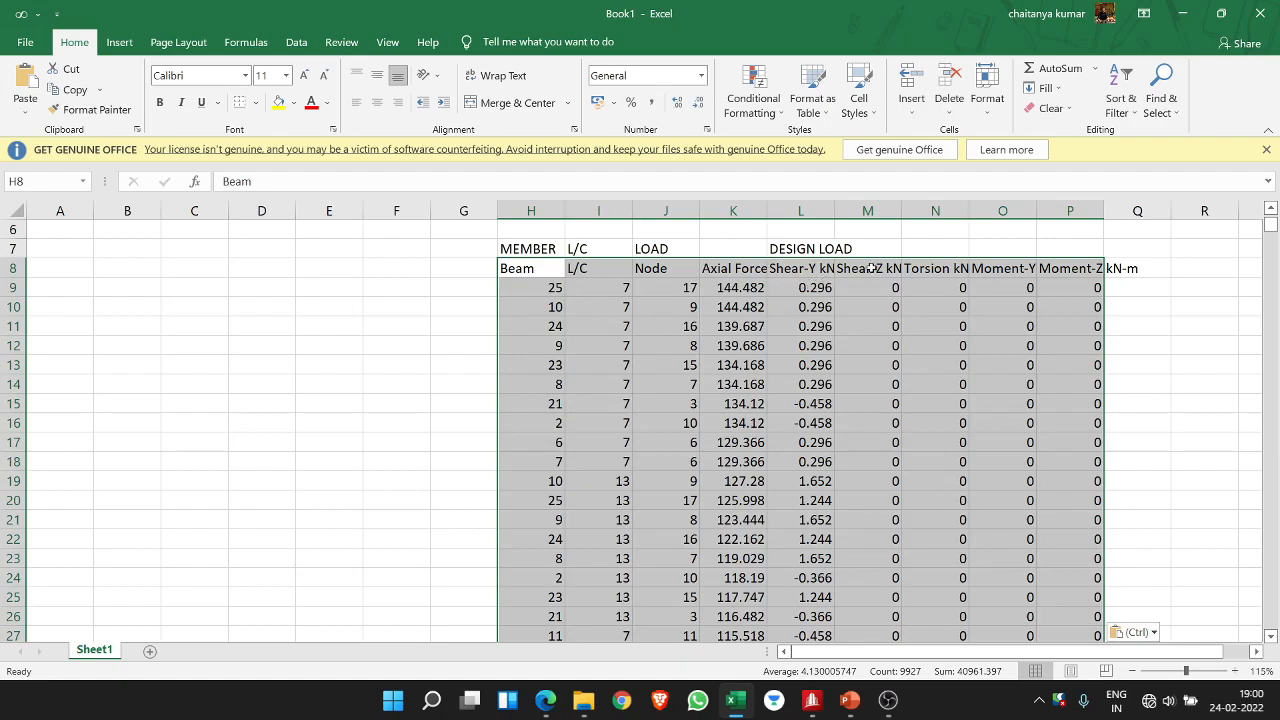
- Delete columns M to P containing the Shear-Z, Torsion, Moment-Y and Moment-Z data
click(880, 268)
click(880, 250)
click(880, 268)
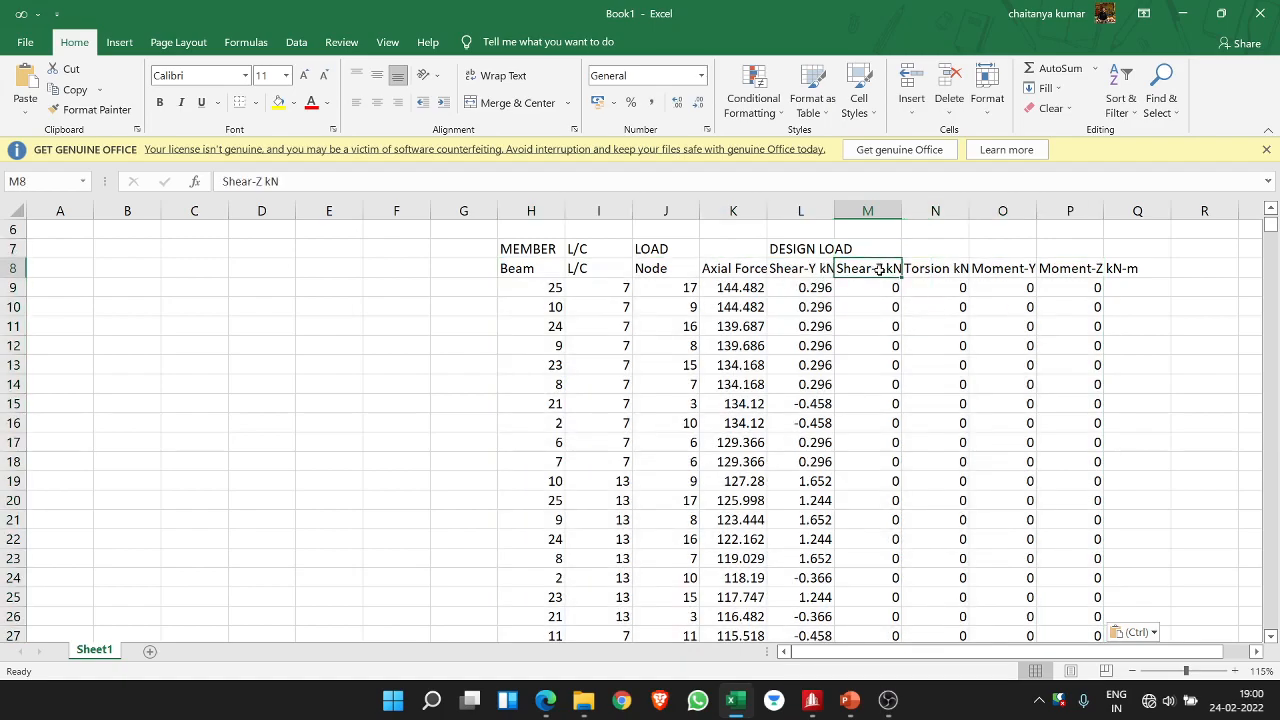
drag(880, 268, 1100, 278)
click(867, 211)
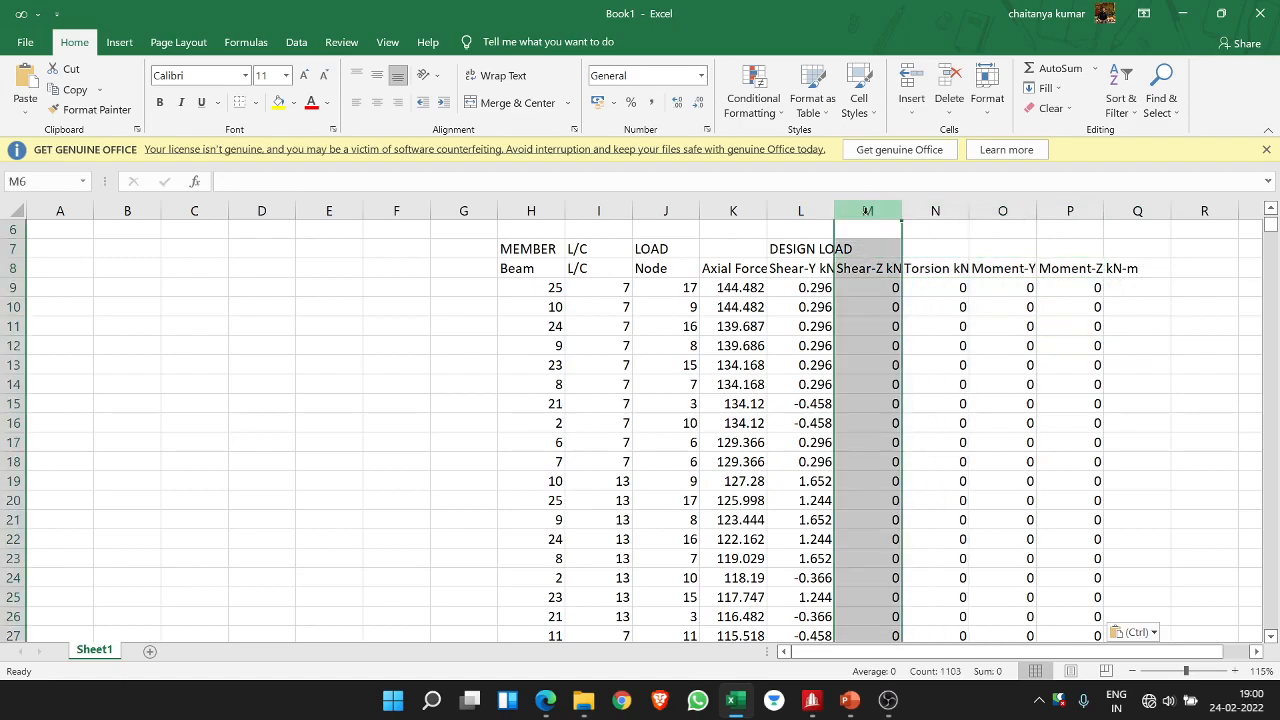
drag(867, 211, 1070, 211)
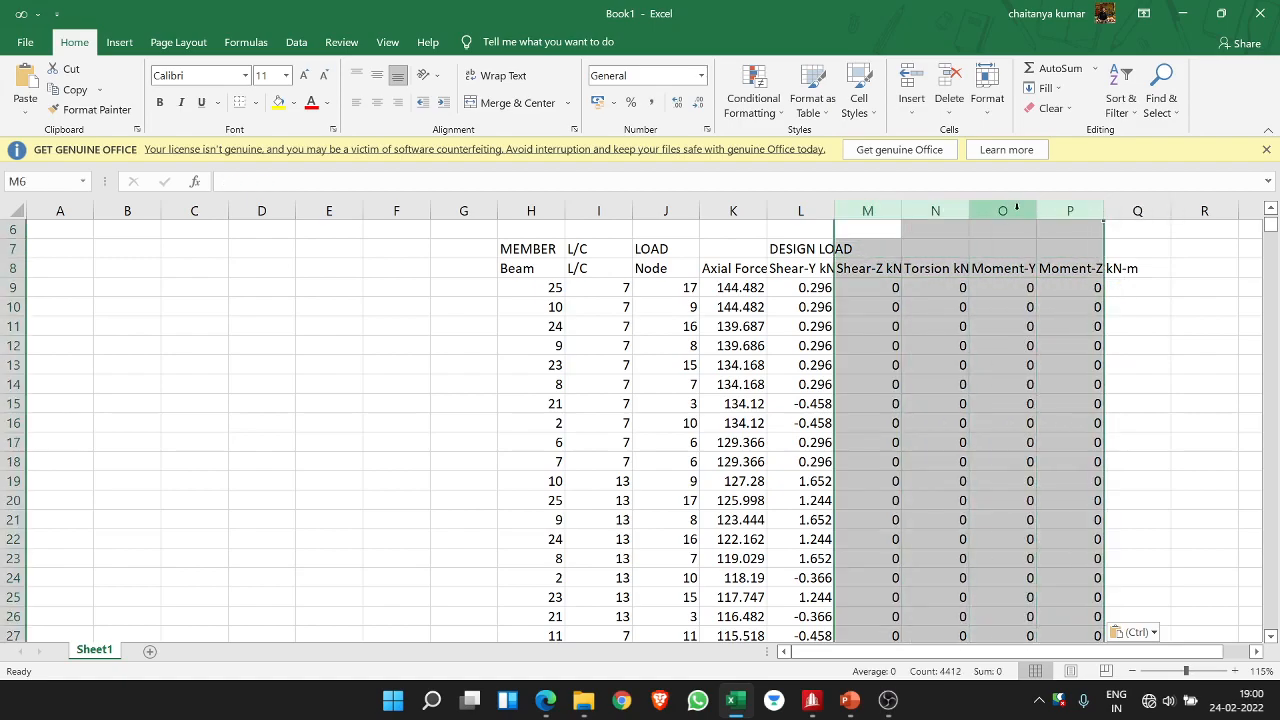
right_click(867, 213)
click(913, 354)
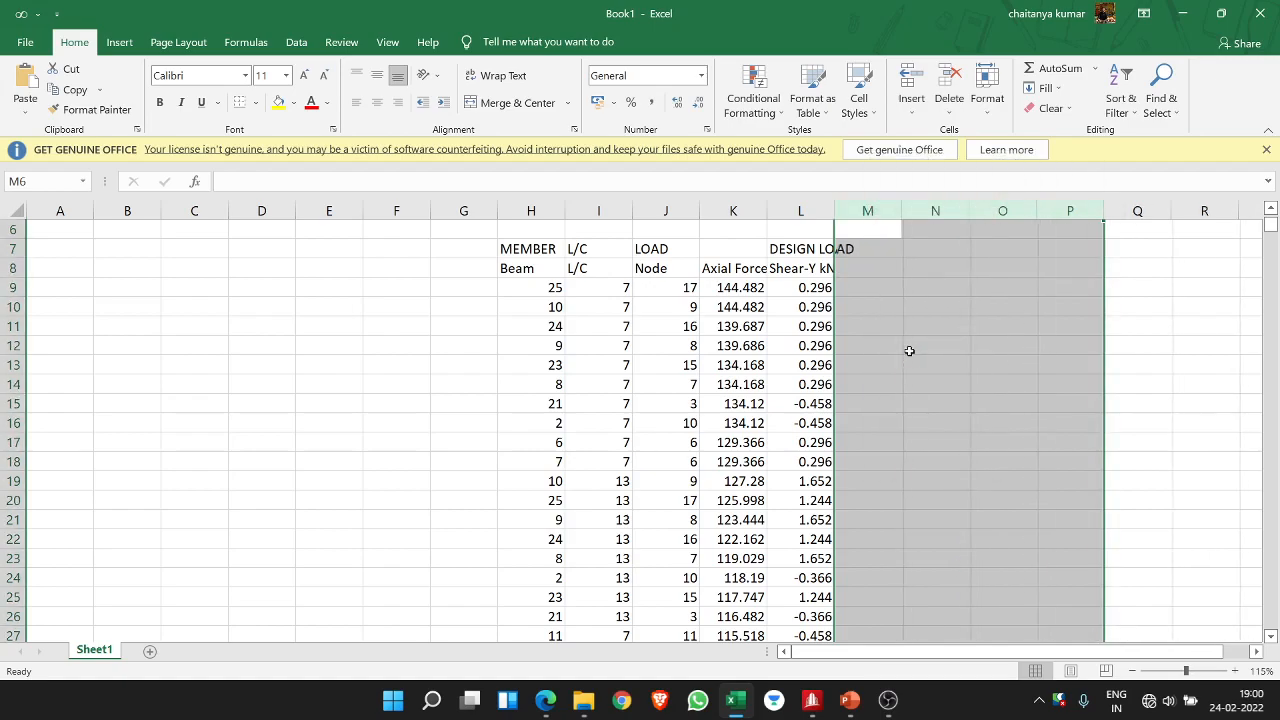
click(980, 332)
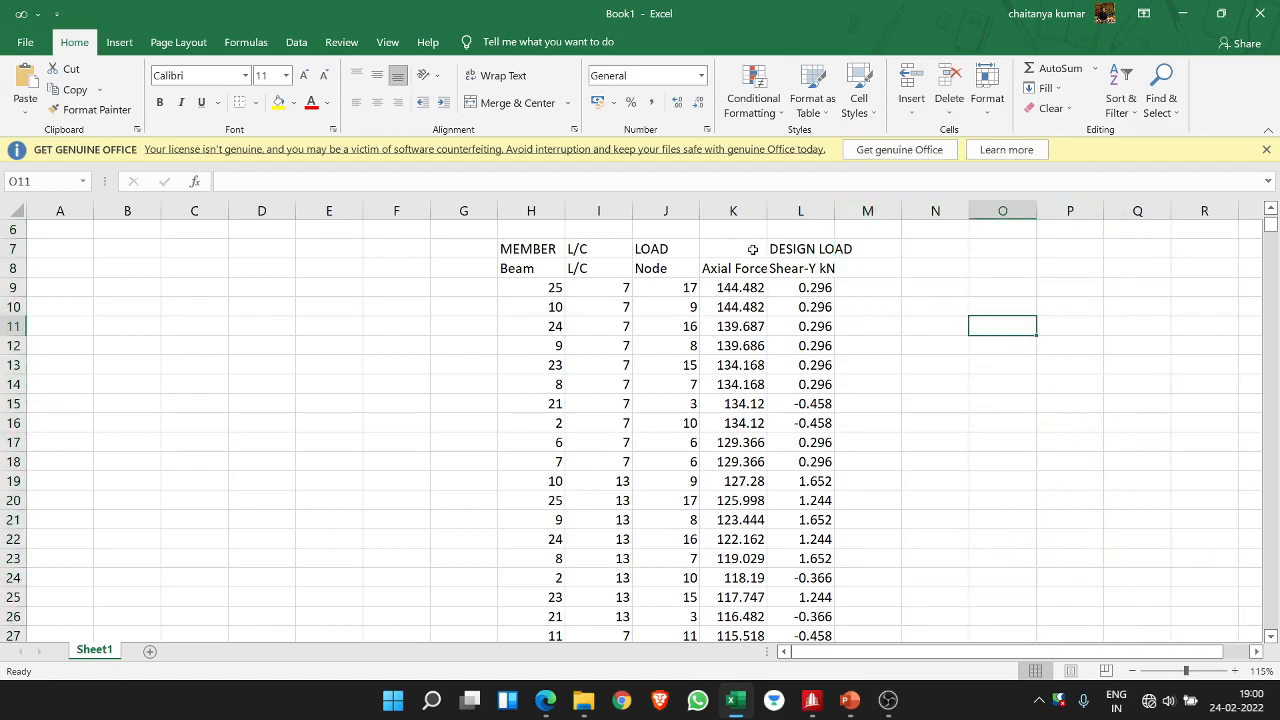
- Delete column L containing the Shear-Y values and the DESIGN LOAD heading
click(789, 270)
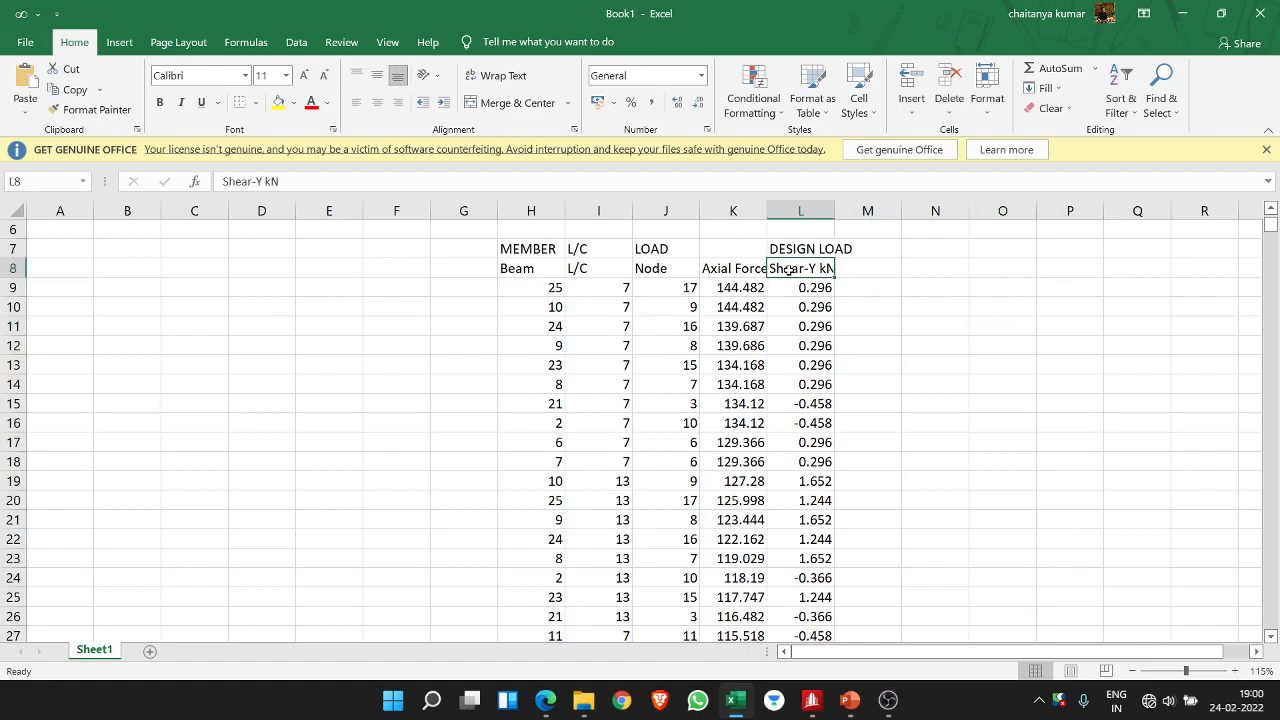
click(752, 252)
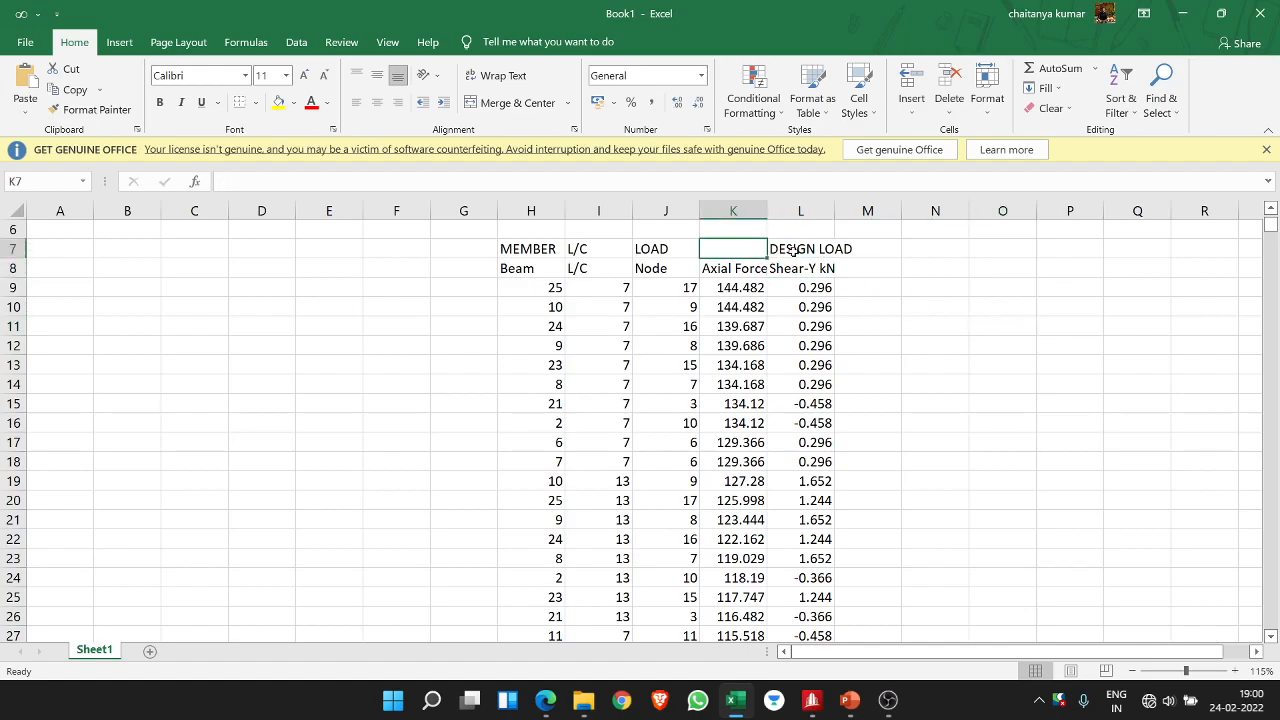
click(789, 250)
right_click(806, 213)
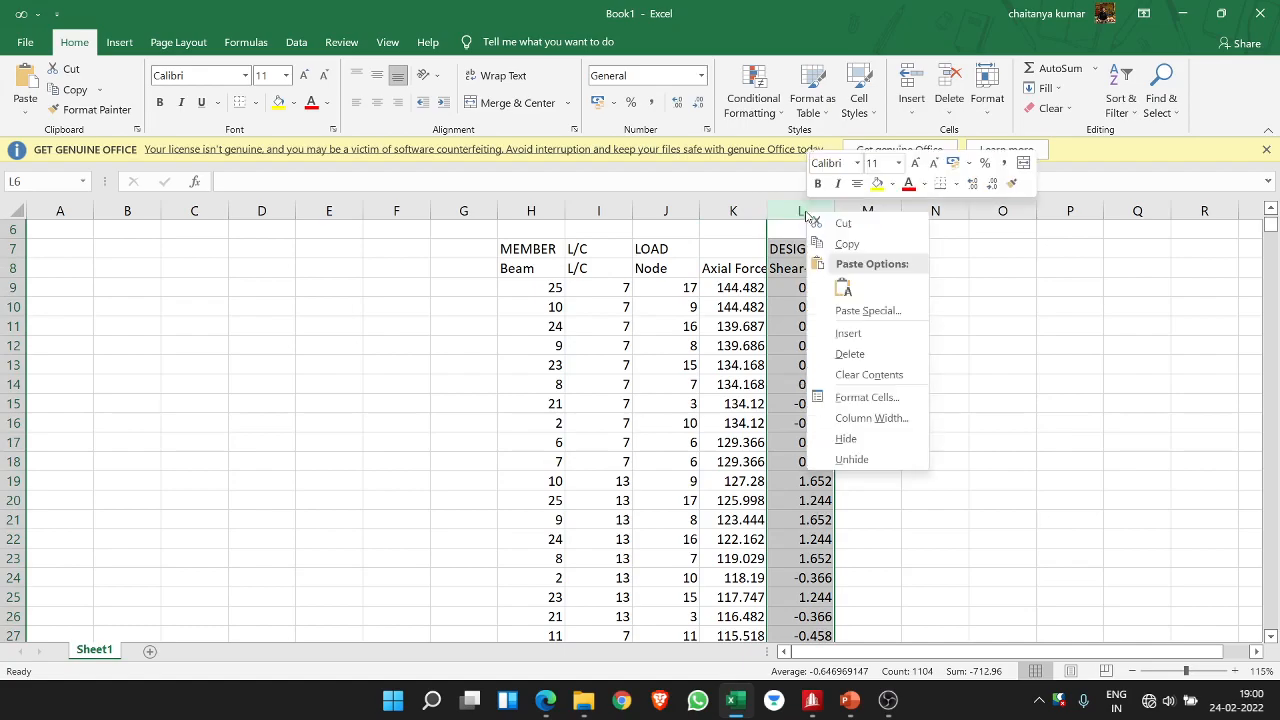
click(849, 354)
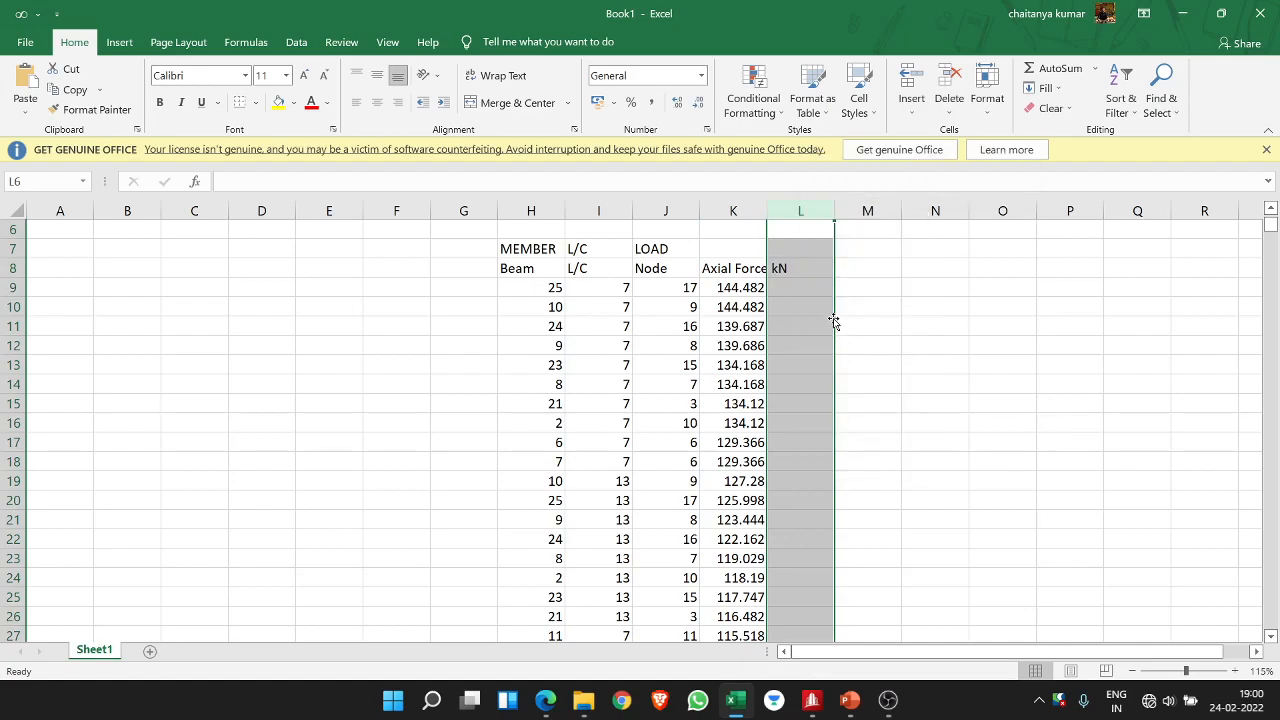
click(897, 287)
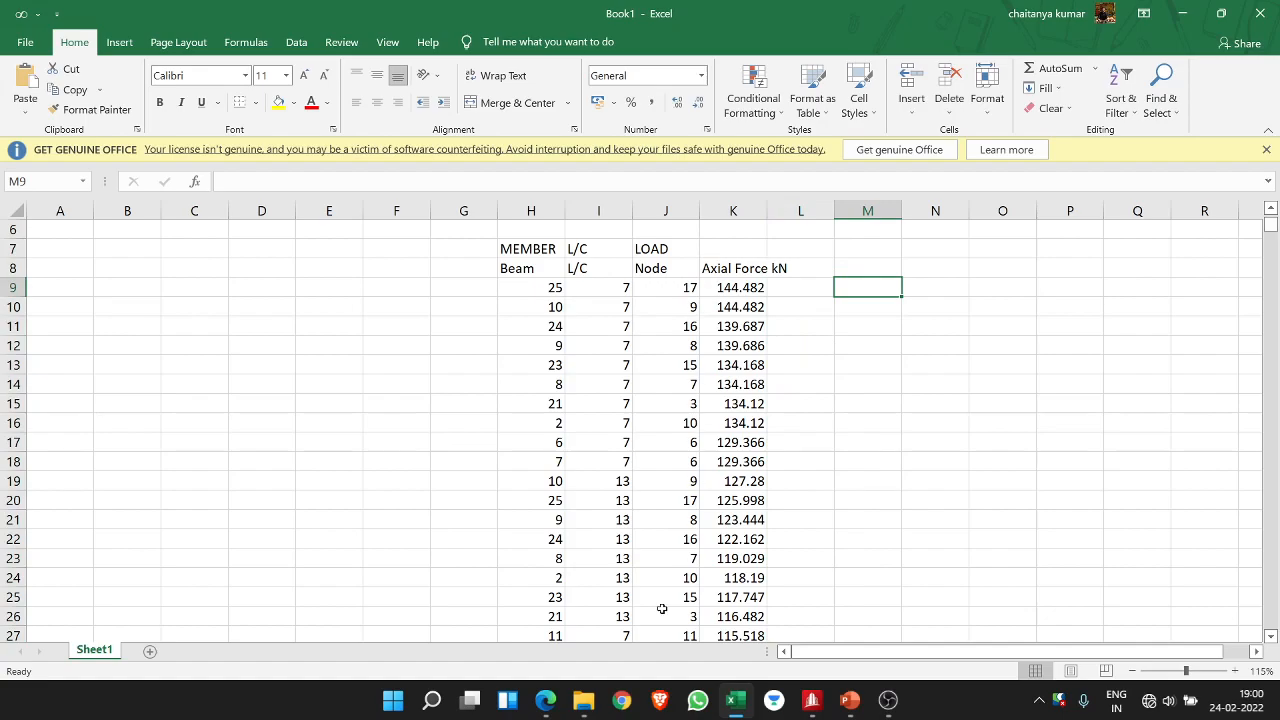
- Switch to STAAD.Pro, recreate the truss members' Beam End Forces report sorted by Axial Force from high to low, and maximize the table
click(809, 701)
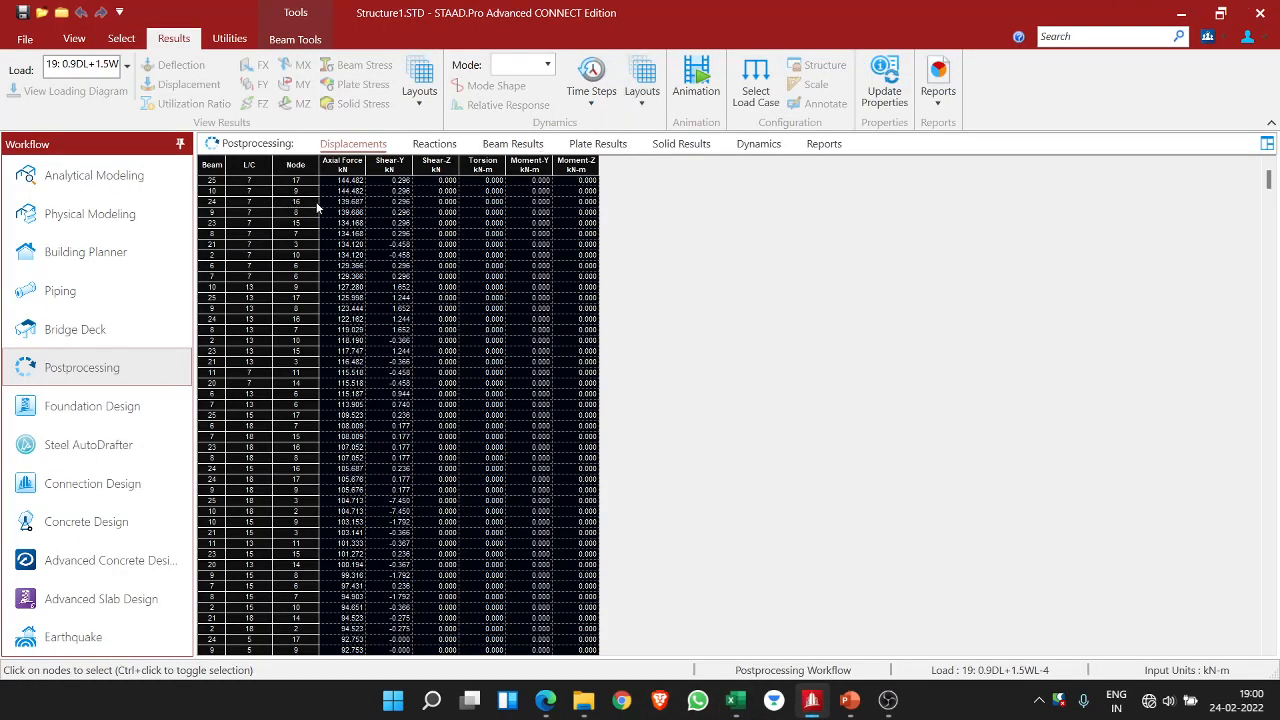
click(809, 701)
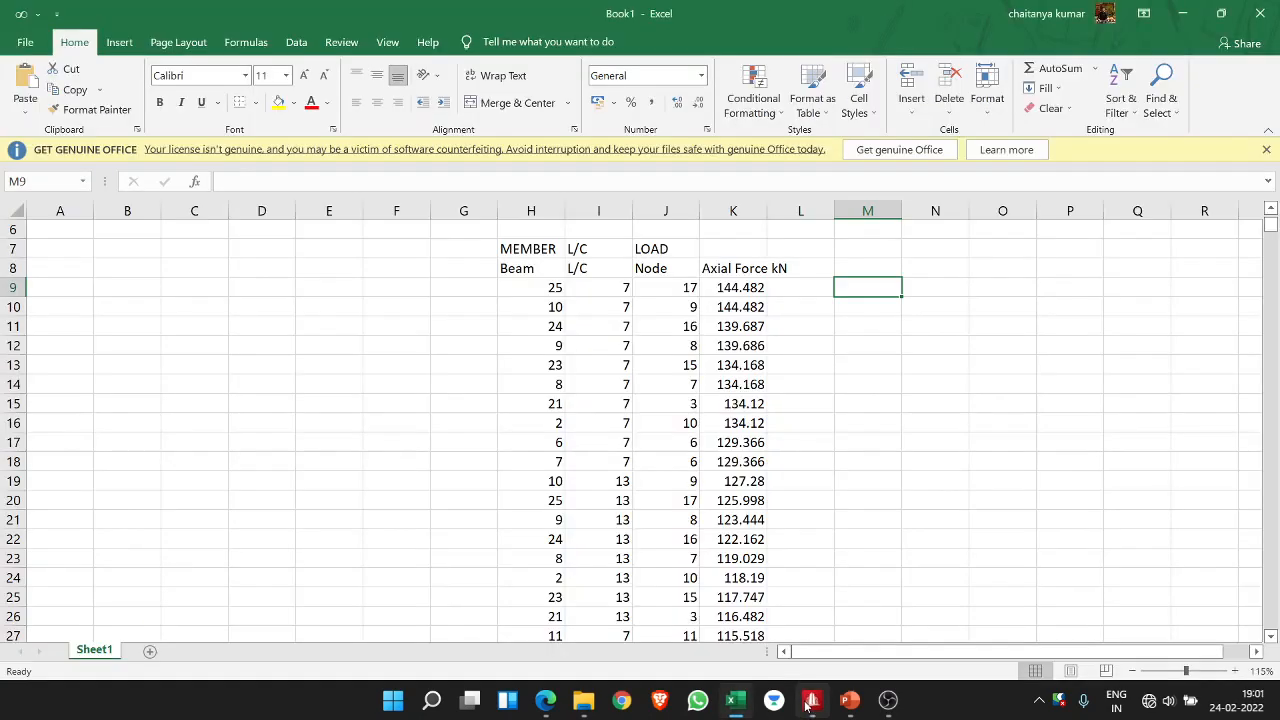
click(809, 701)
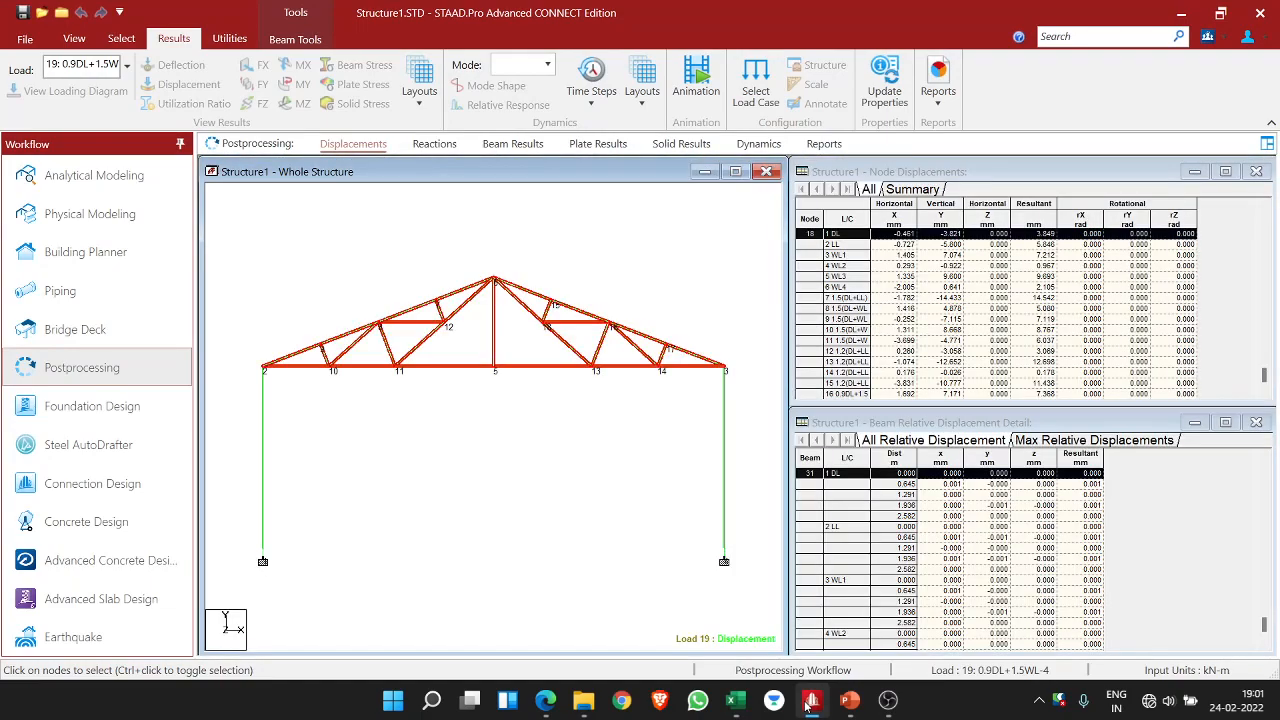
click(809, 703)
click(809, 703)
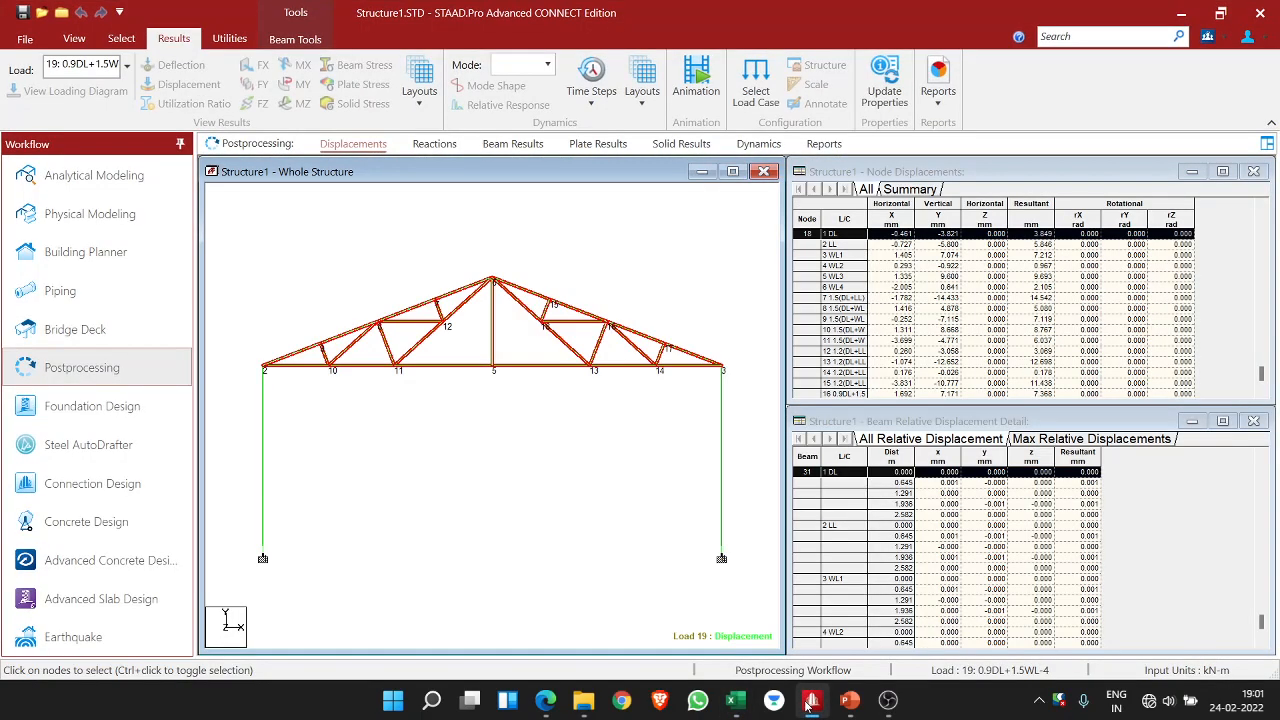
click(938, 85)
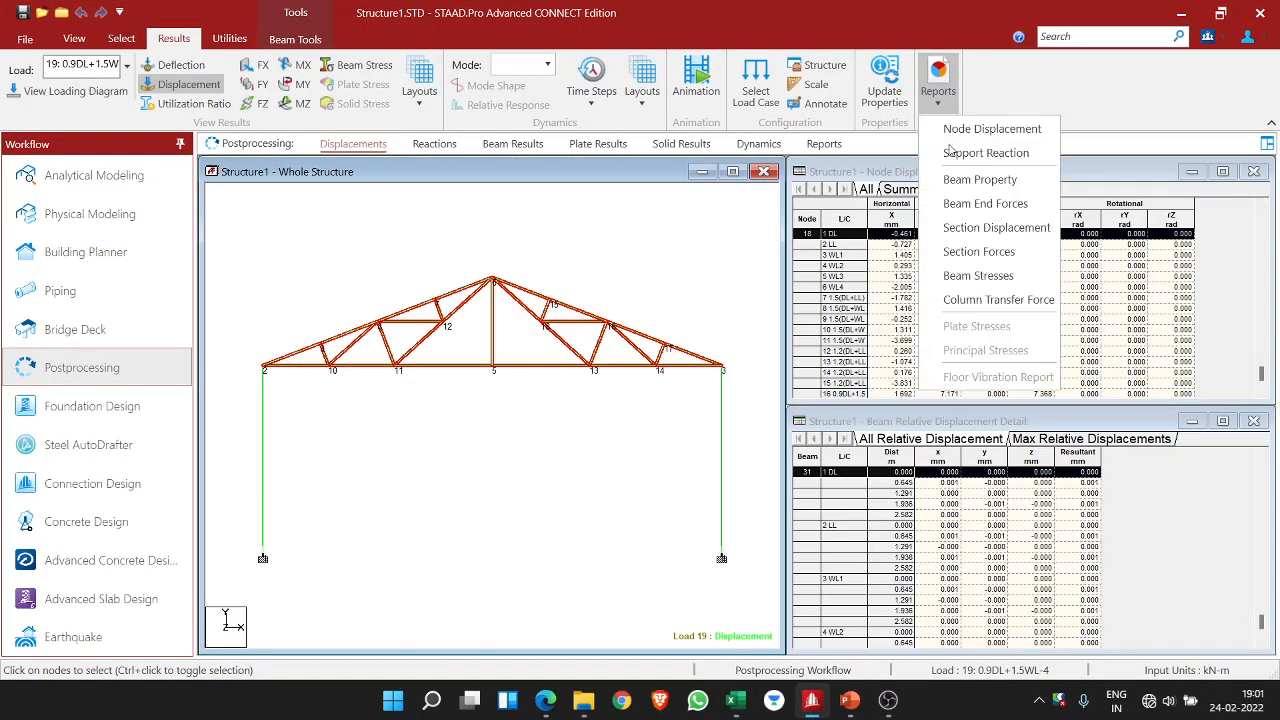
click(985, 203)
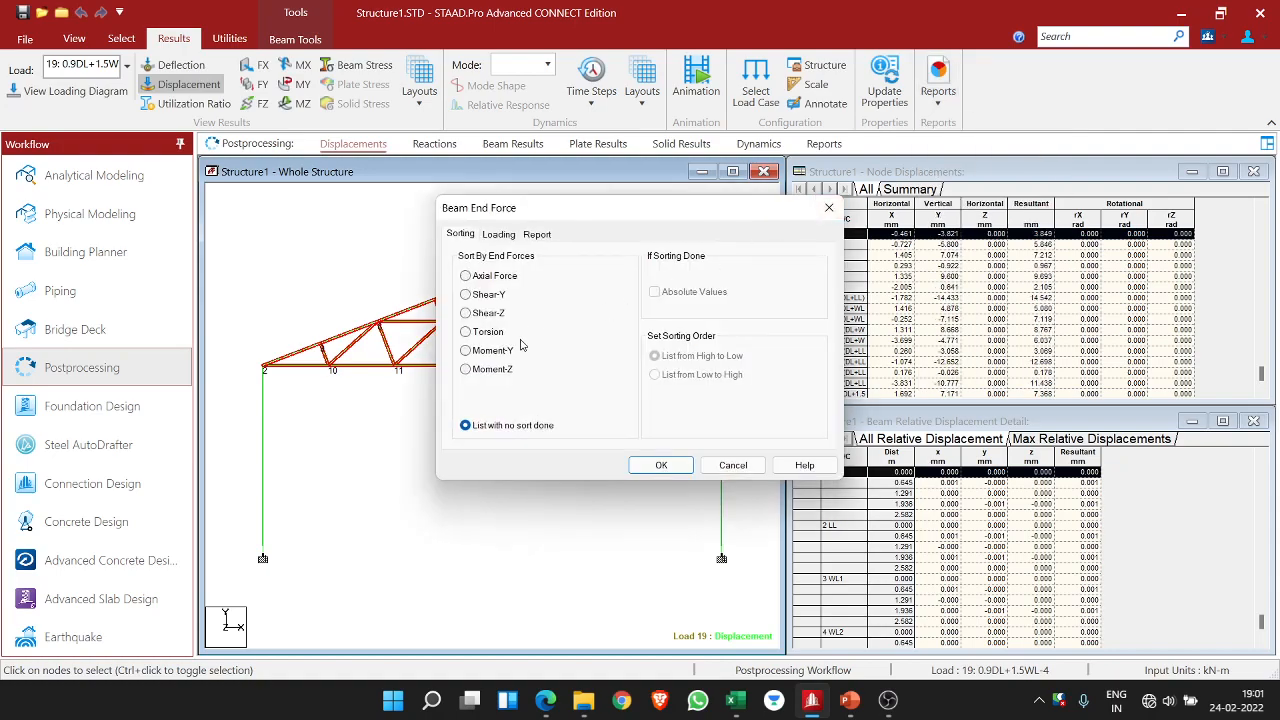
click(466, 277)
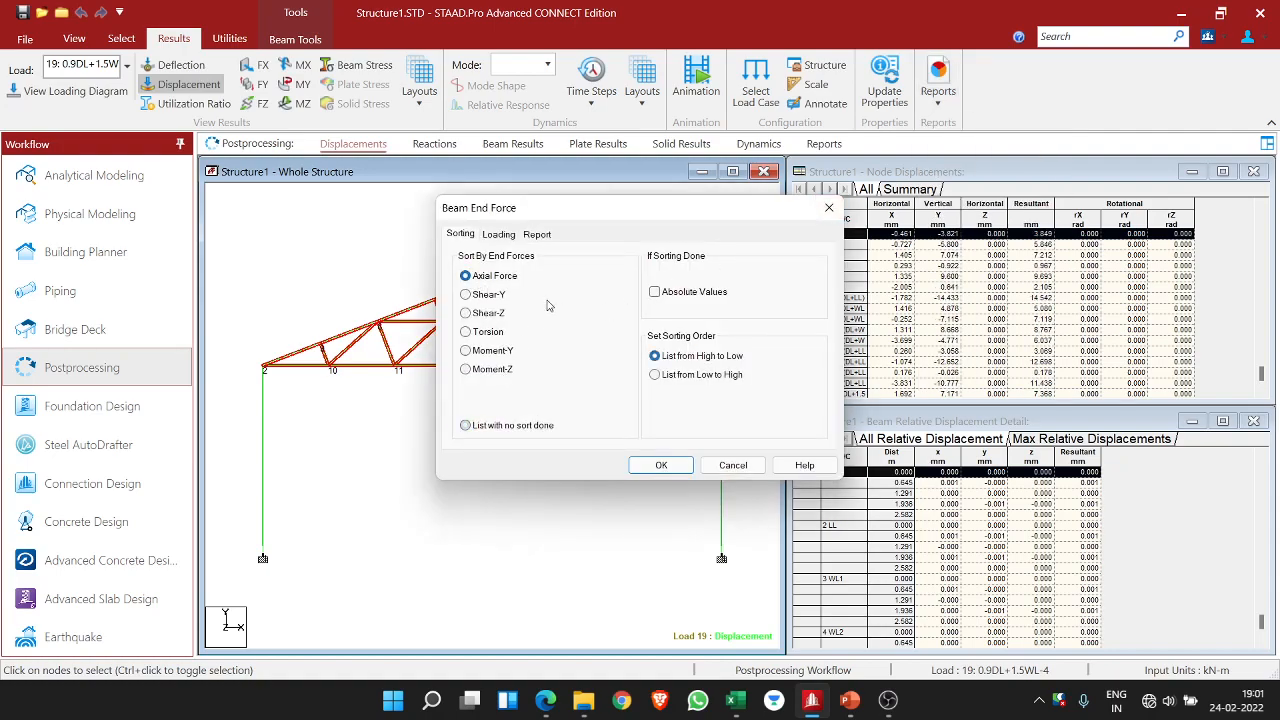
click(661, 465)
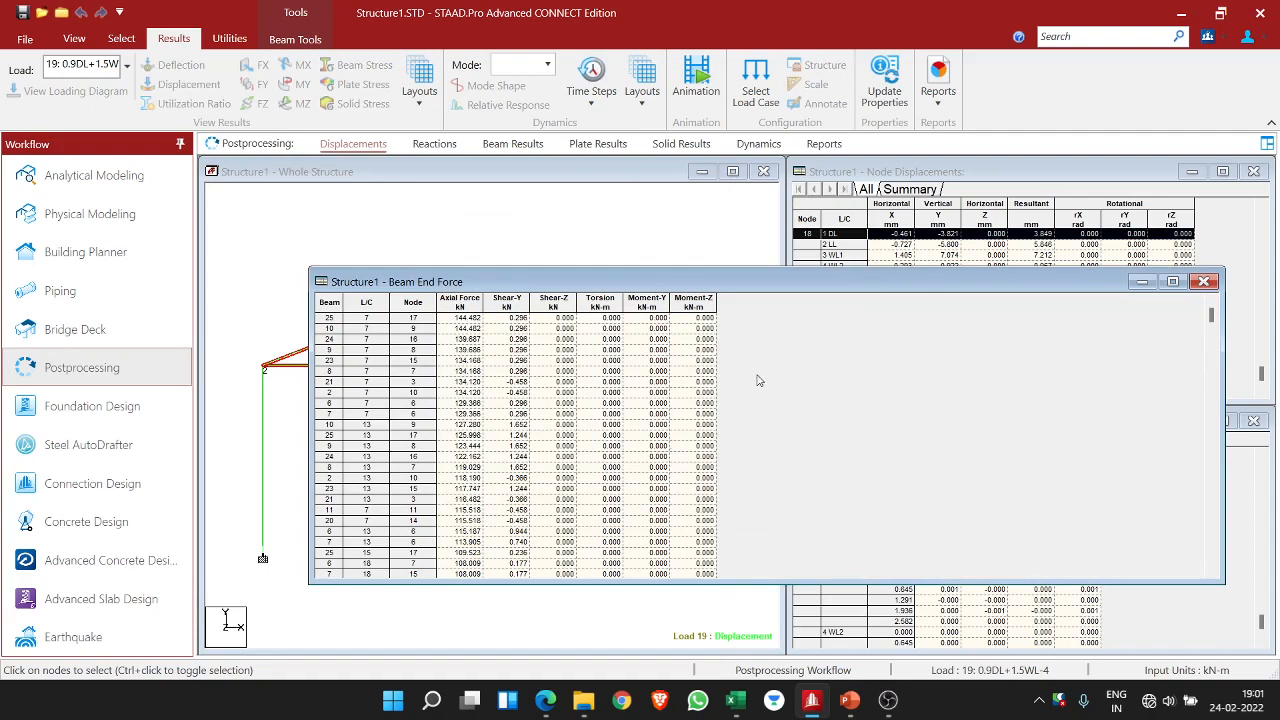
click(1172, 281)
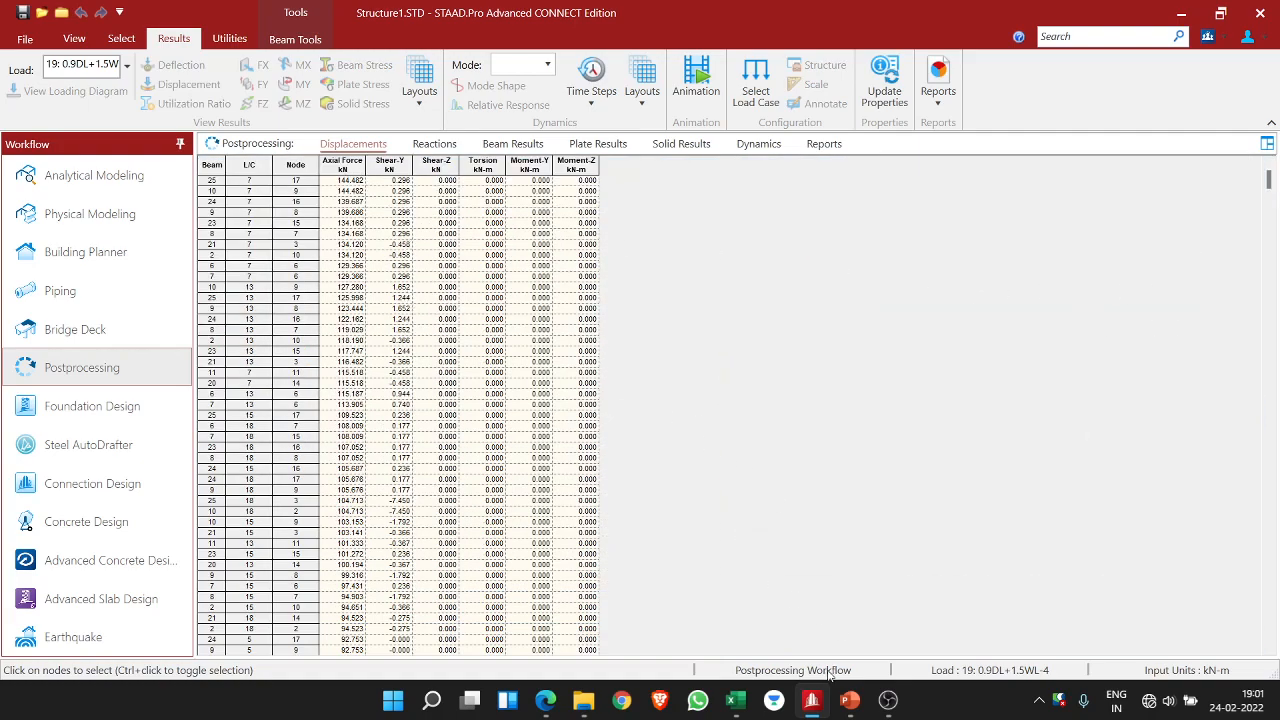
- Review the Loads on Nodes slide in PowerPoint and return to the axial force table in Excel
click(850, 697)
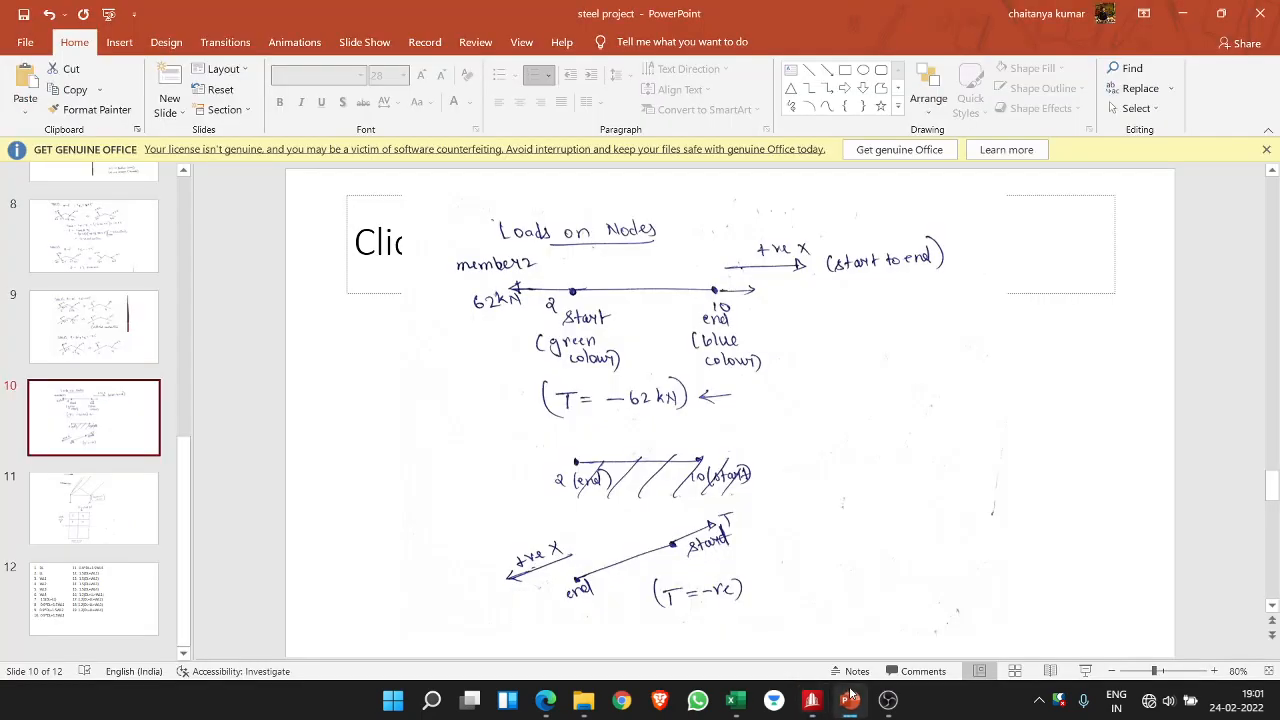
click(735, 700)
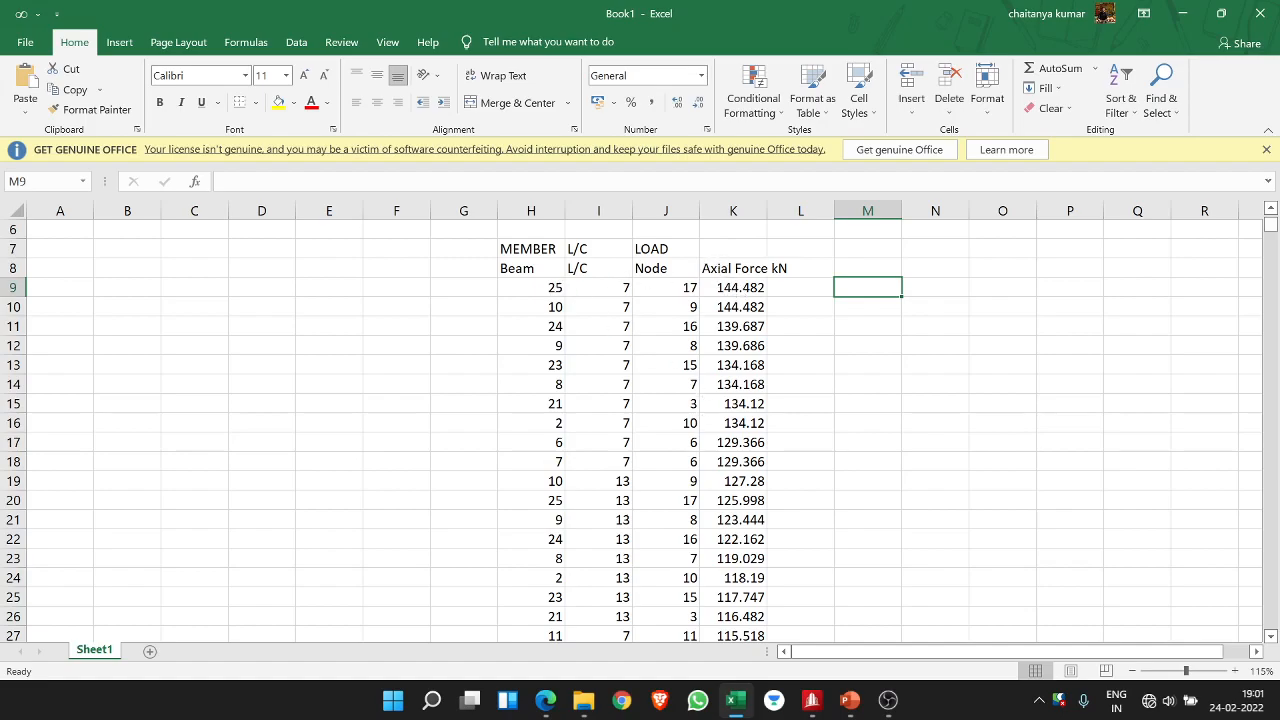
click(736, 702)
click(736, 702)
click(812, 702)
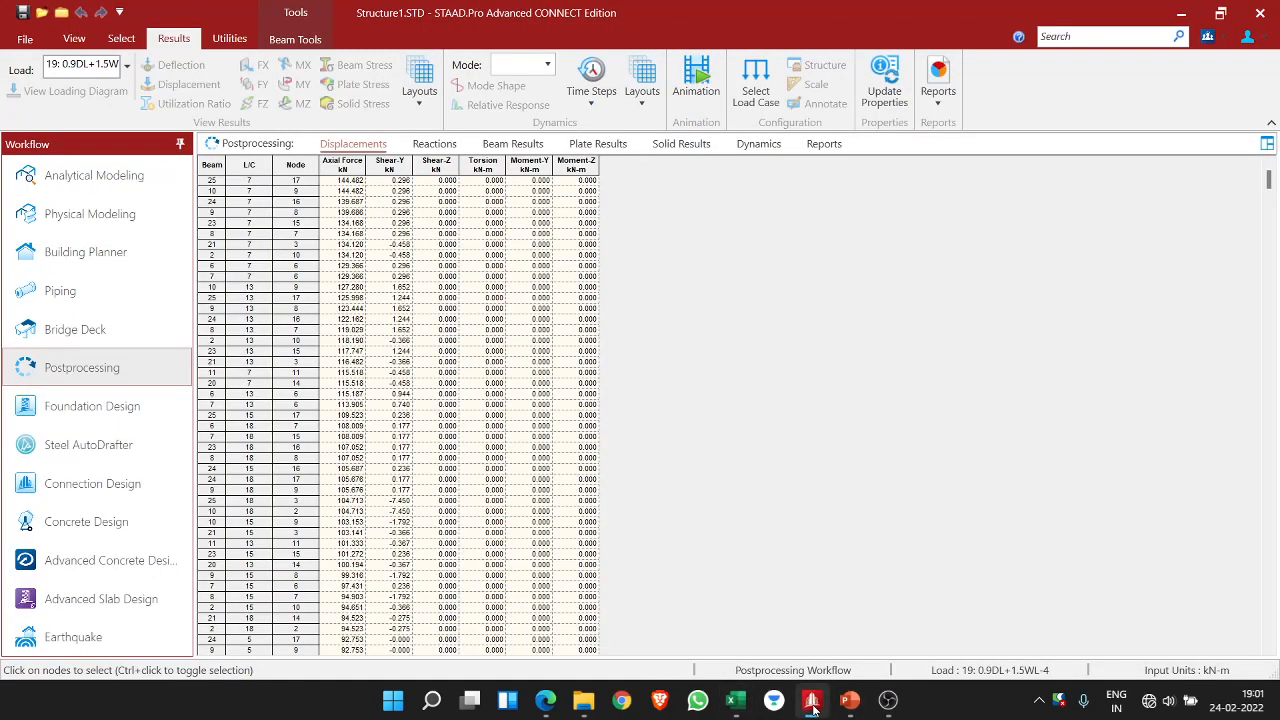
click(812, 704)
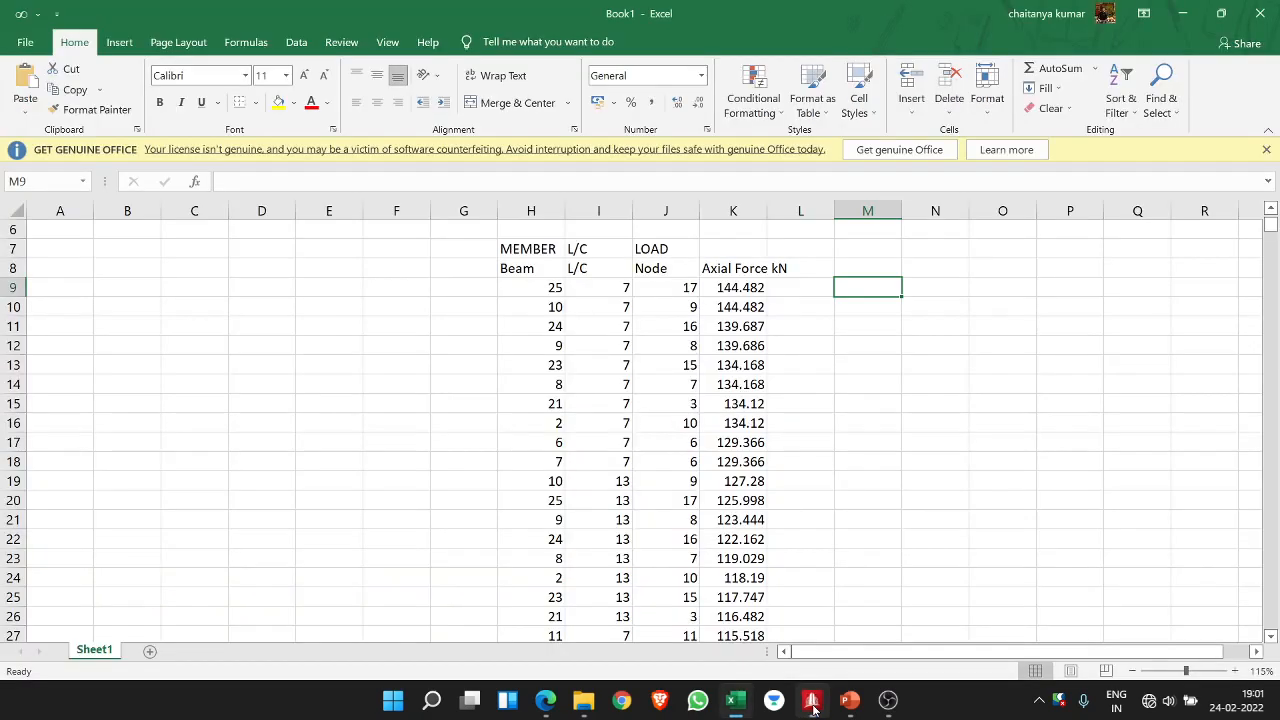
click(812, 704)
click(812, 704)
- Add filters to the header cells H8:L8 and filter the Beam column to show only beam 5
drag(512, 270, 790, 268)
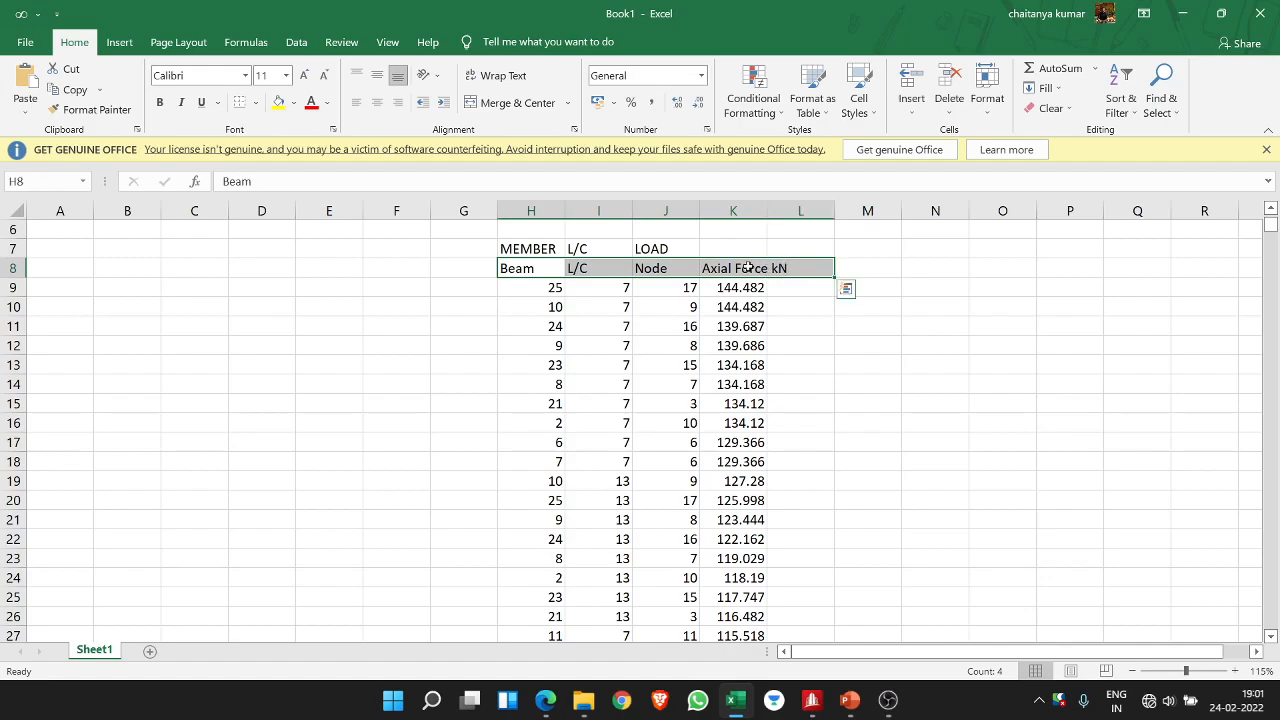
right_click(748, 267)
mouse_move(892, 497)
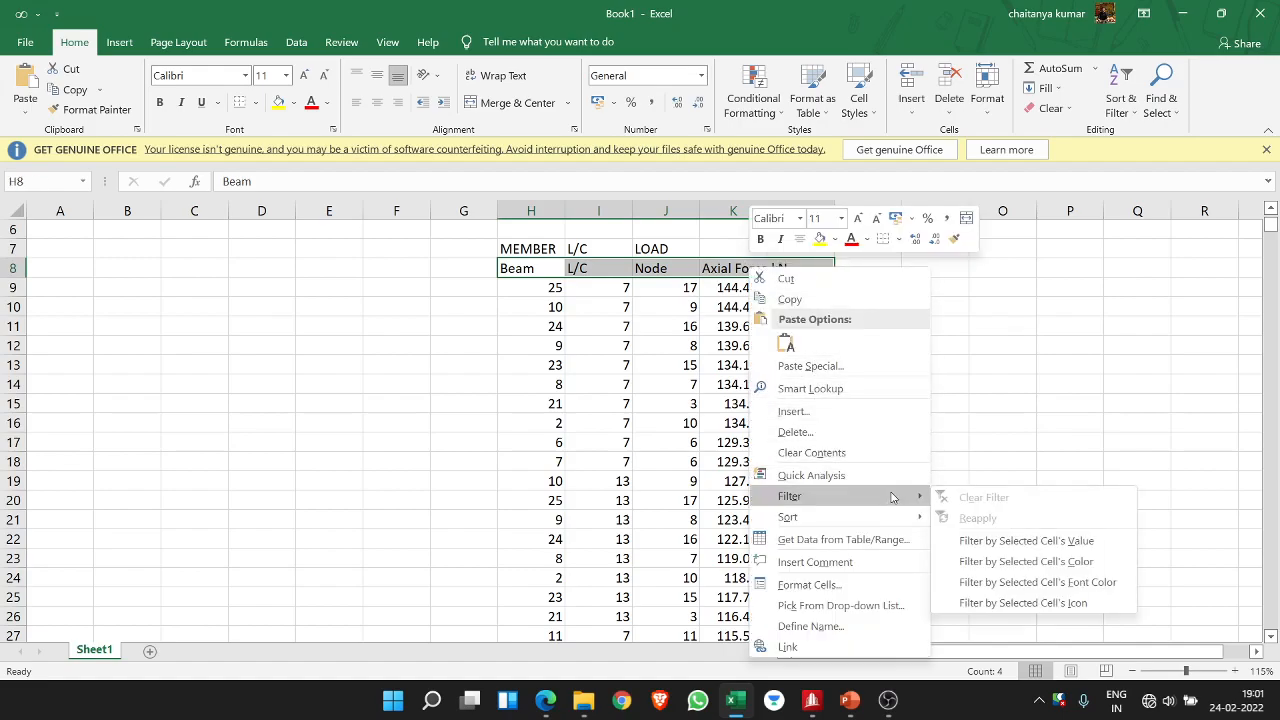
click(1007, 541)
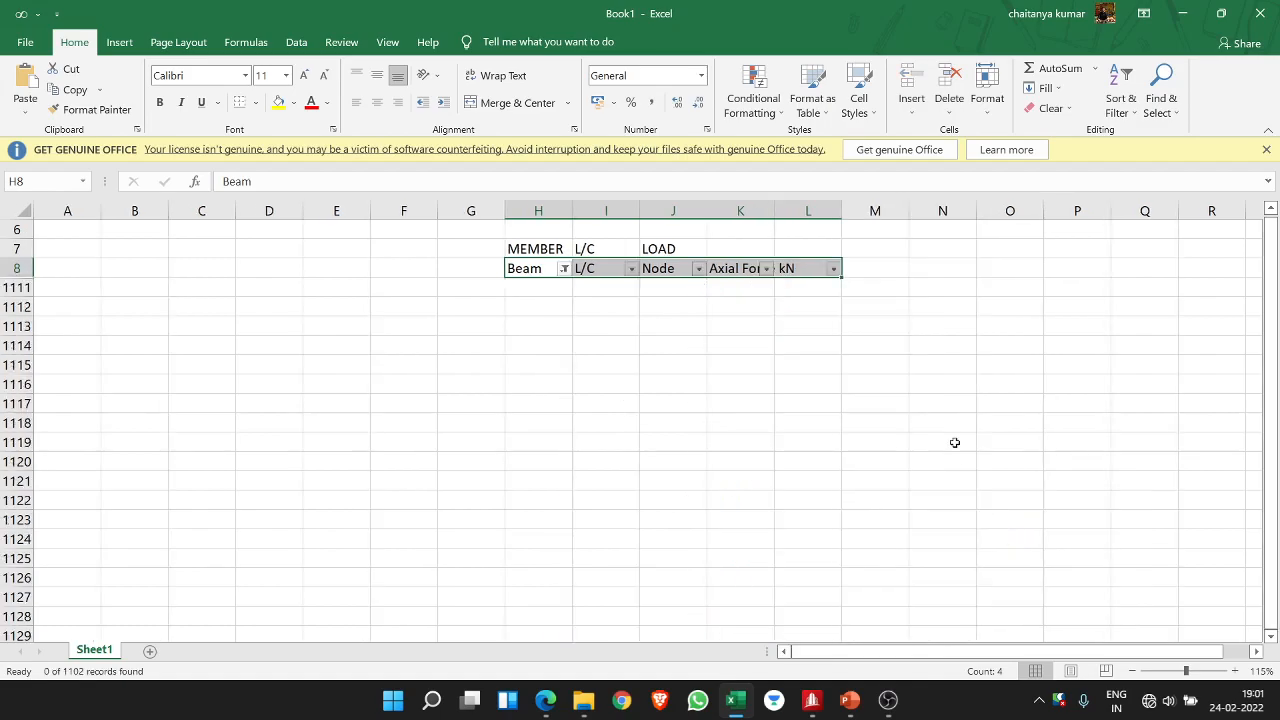
click(564, 269)
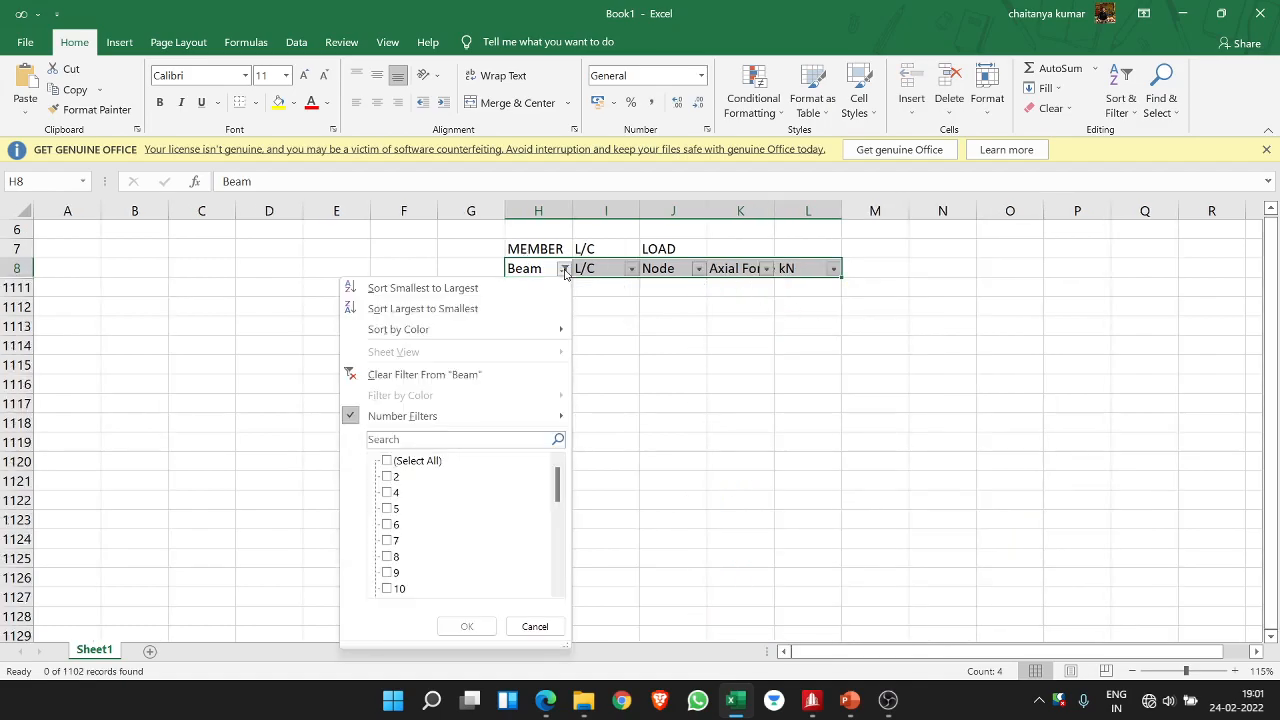
click(387, 512)
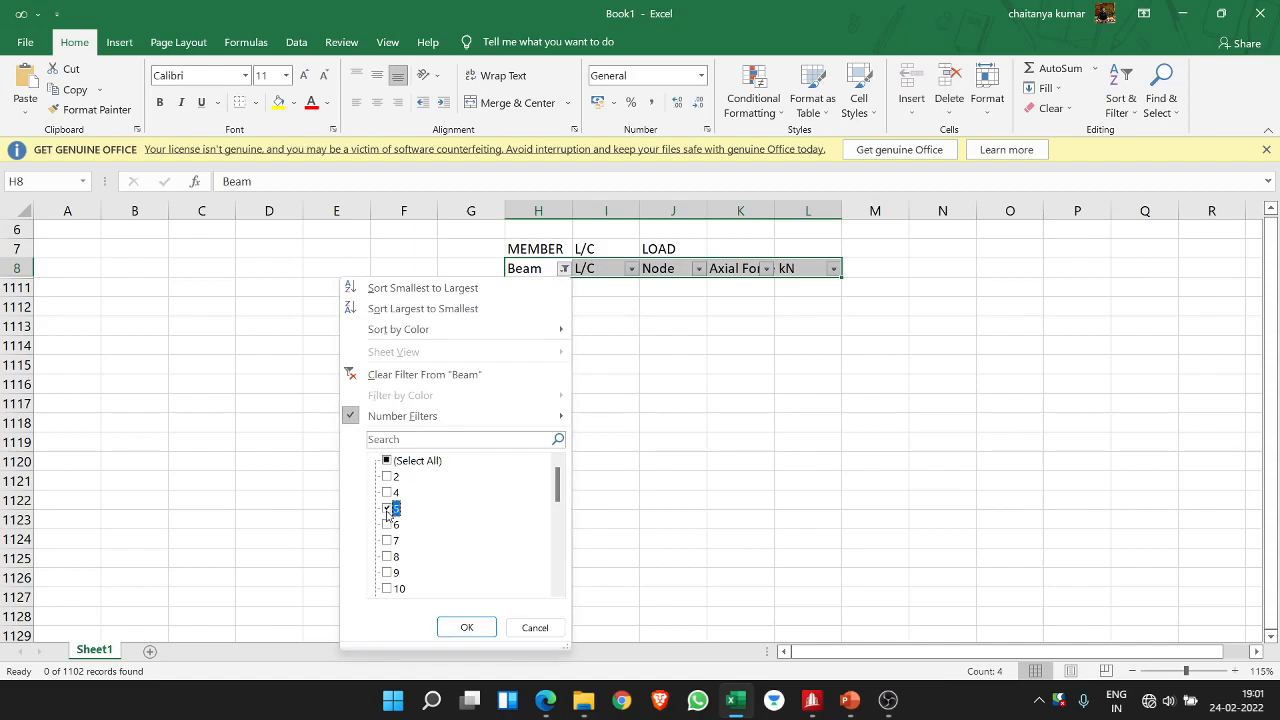
click(478, 626)
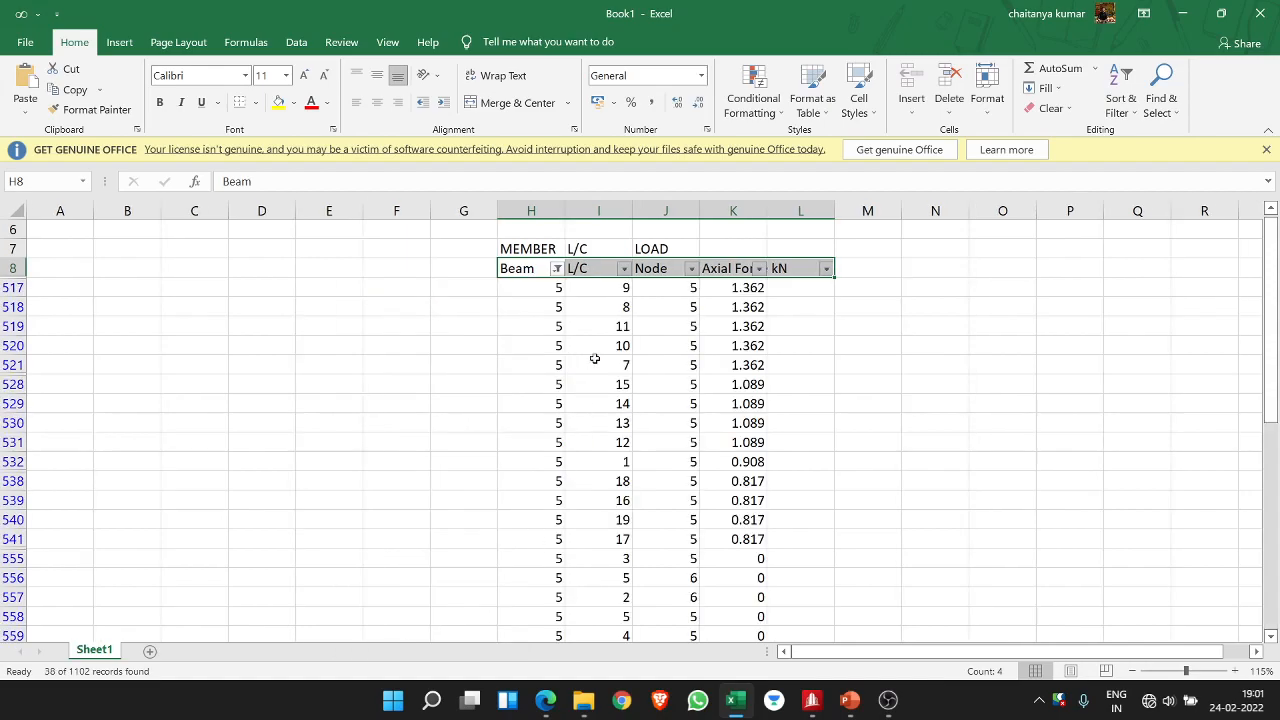
click(624, 269)
click(624, 269)
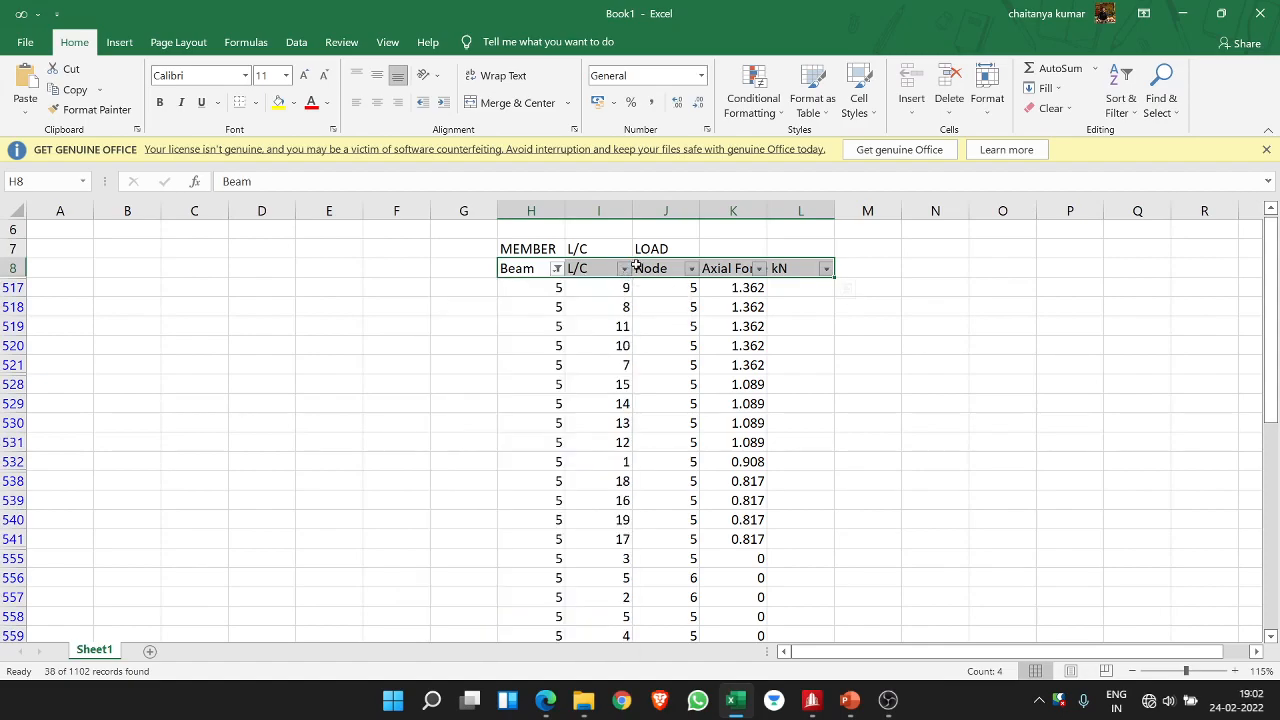
click(690, 269)
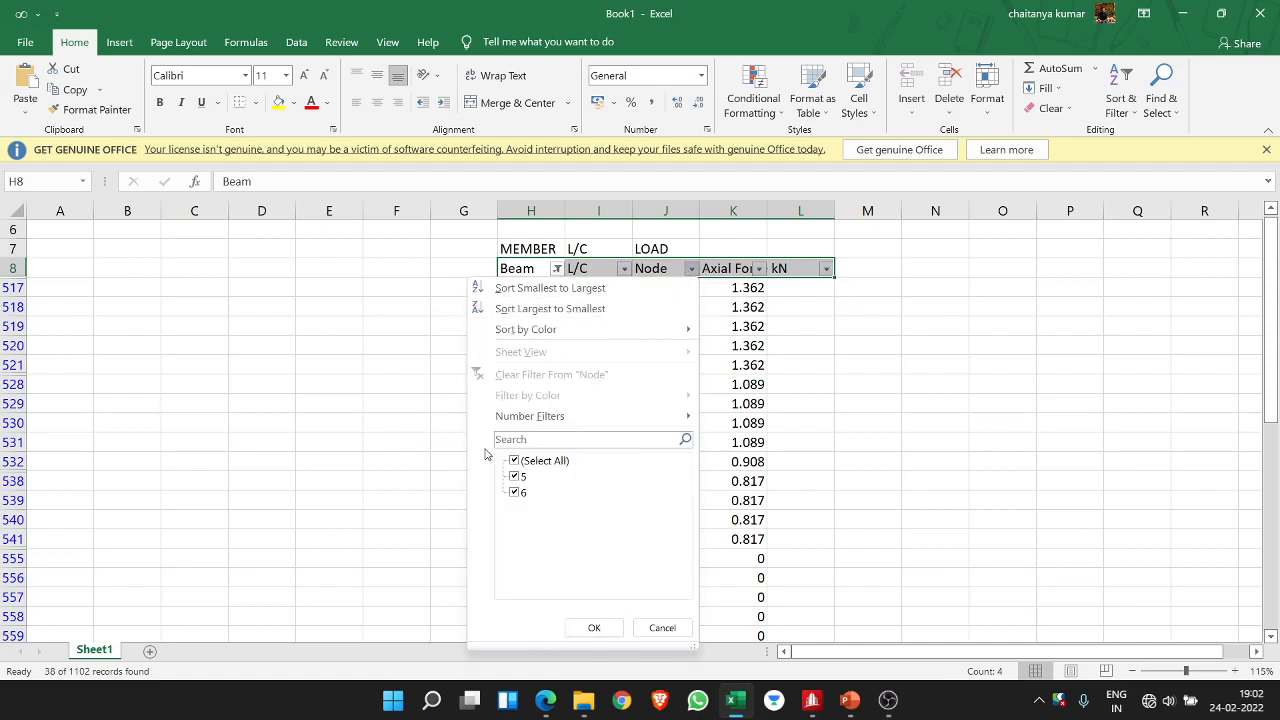
- Switch to STAAD.Pro and hide the node numbers on the truss in the Whole Structure view
click(811, 700)
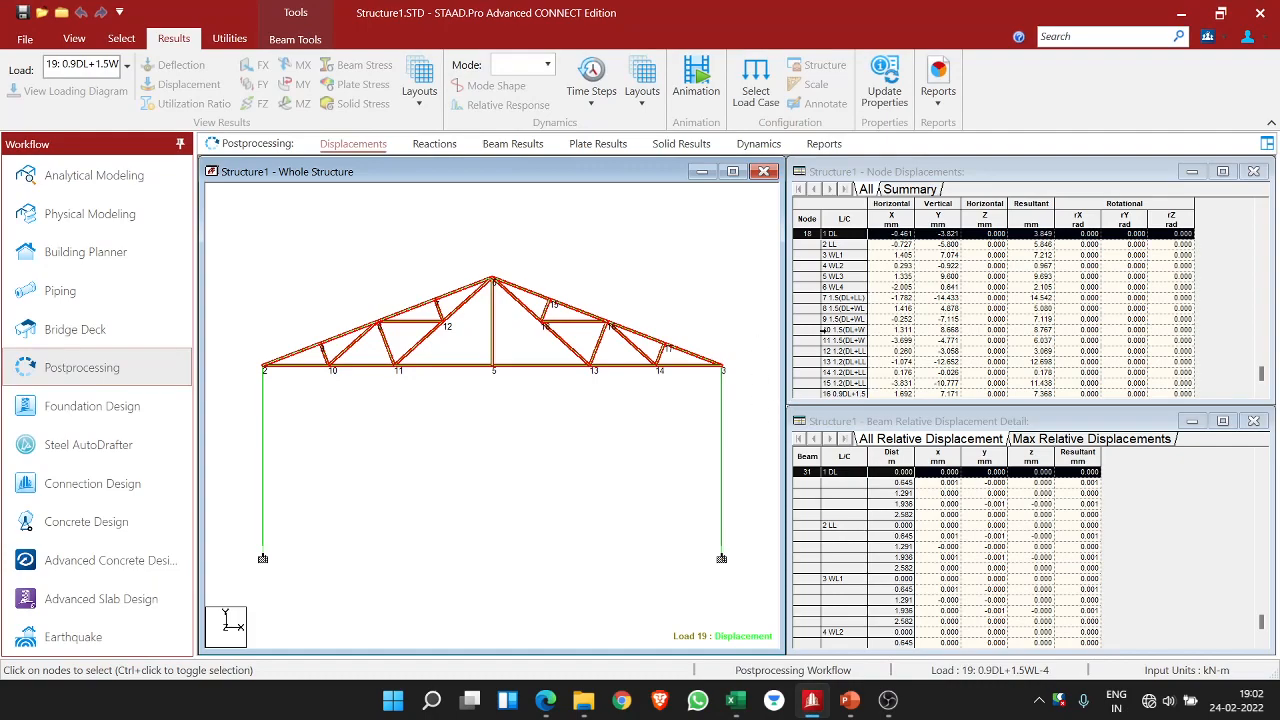
click(735, 700)
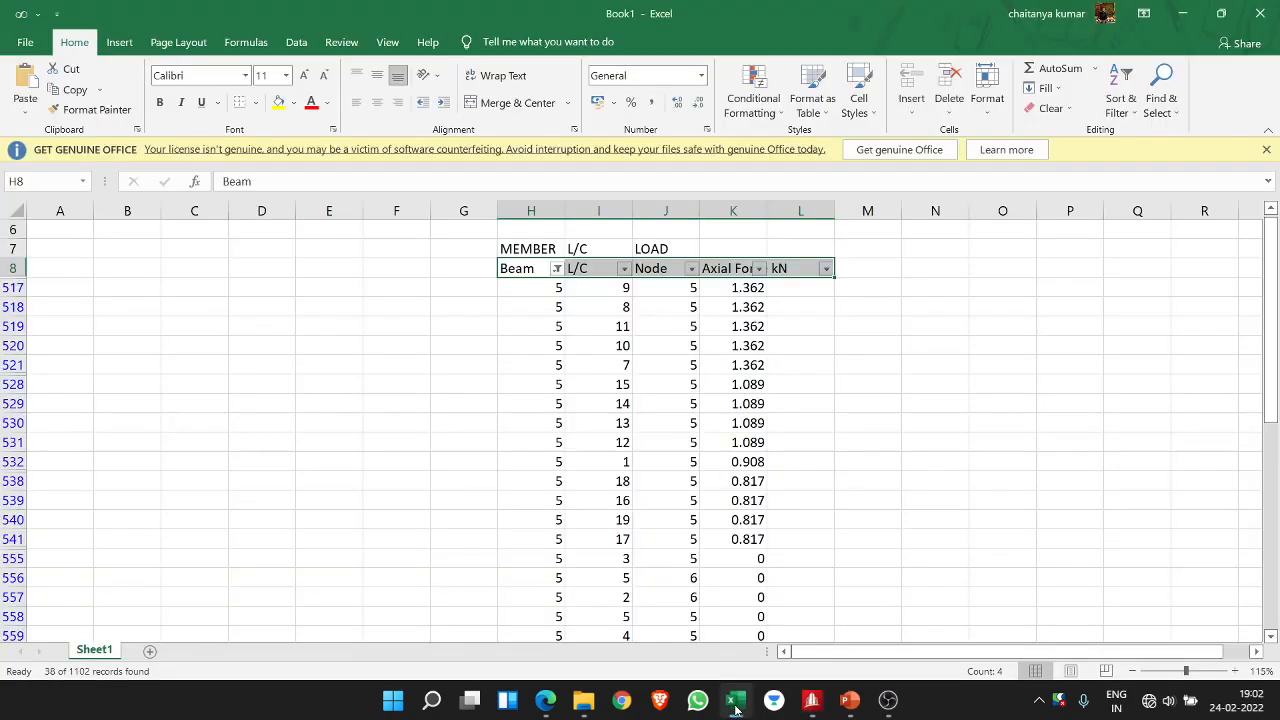
click(735, 700)
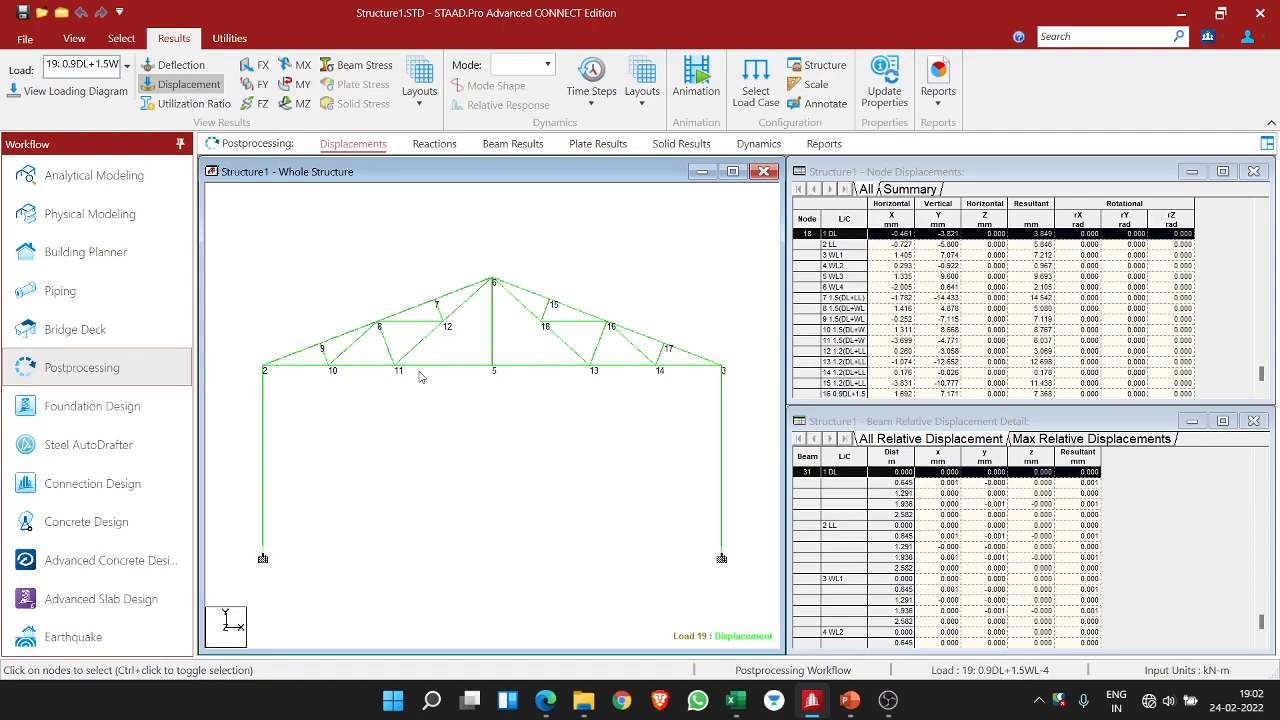
key(shift+n)
key(shift+m)
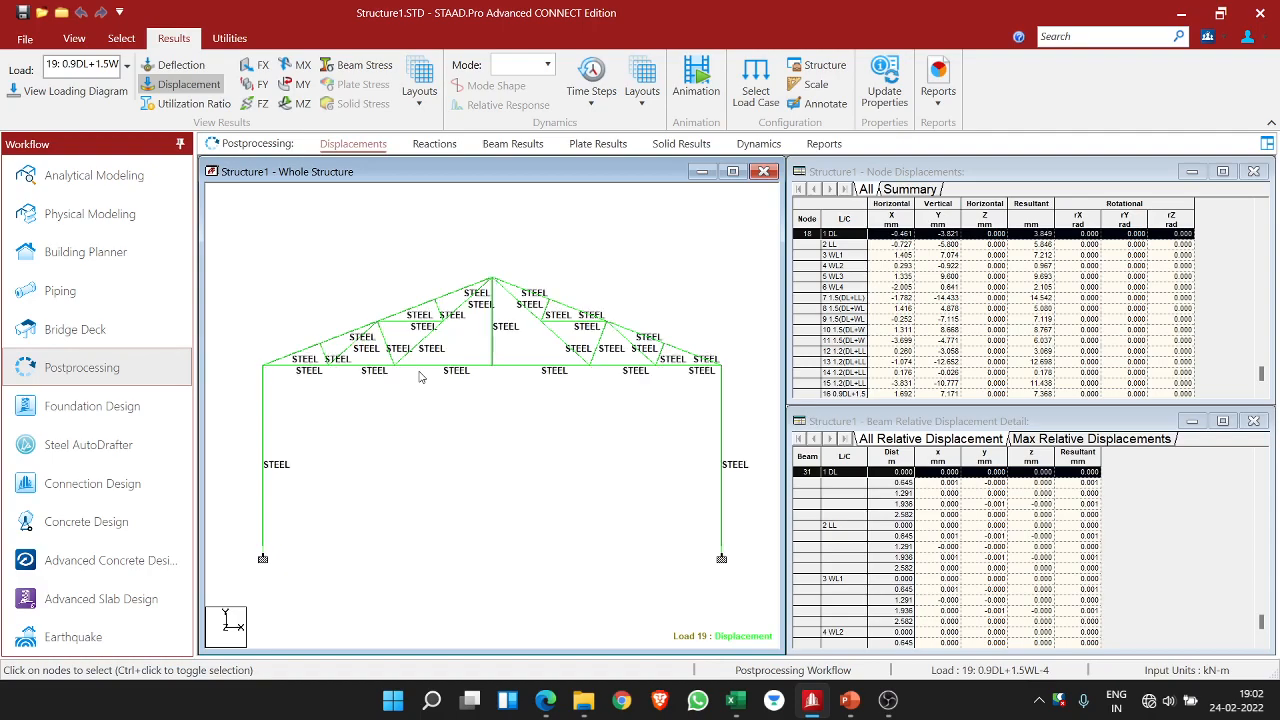
key(shift+m)
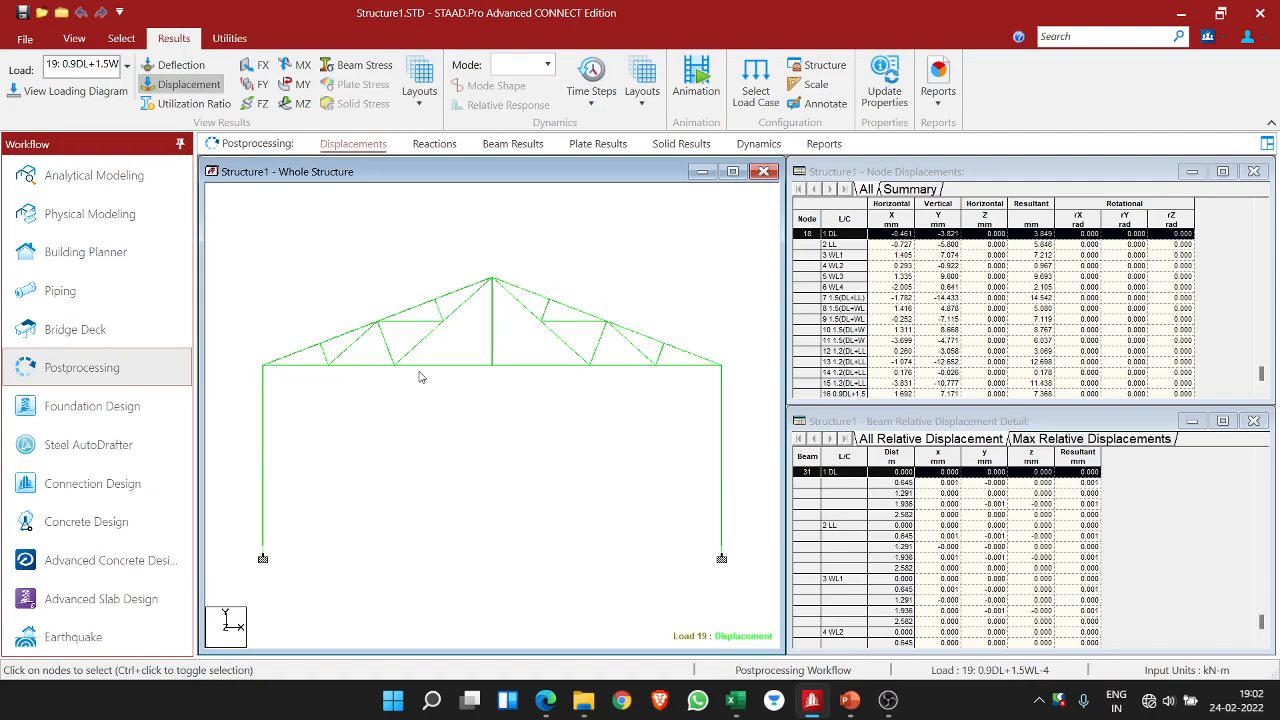
- Go to the Analytical Modeling workflow and display the beam numbers on the truss
click(60, 175)
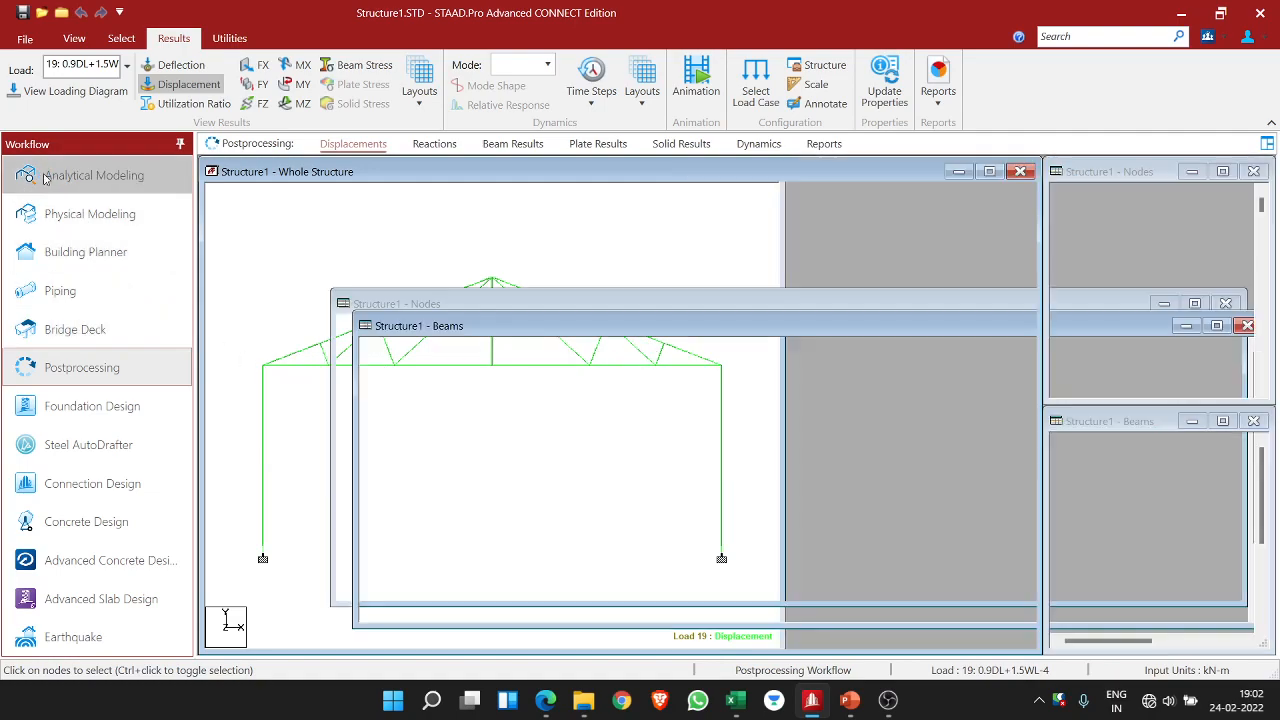
key(shift+m)
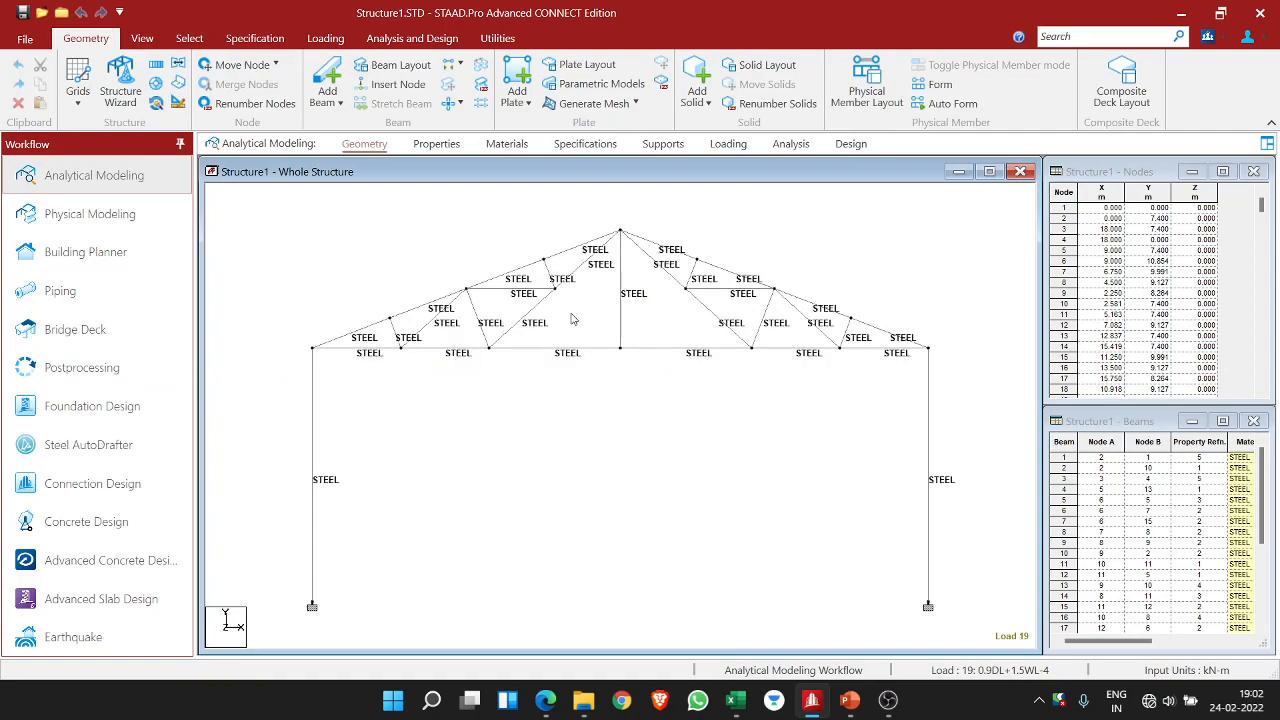
key(shift+m)
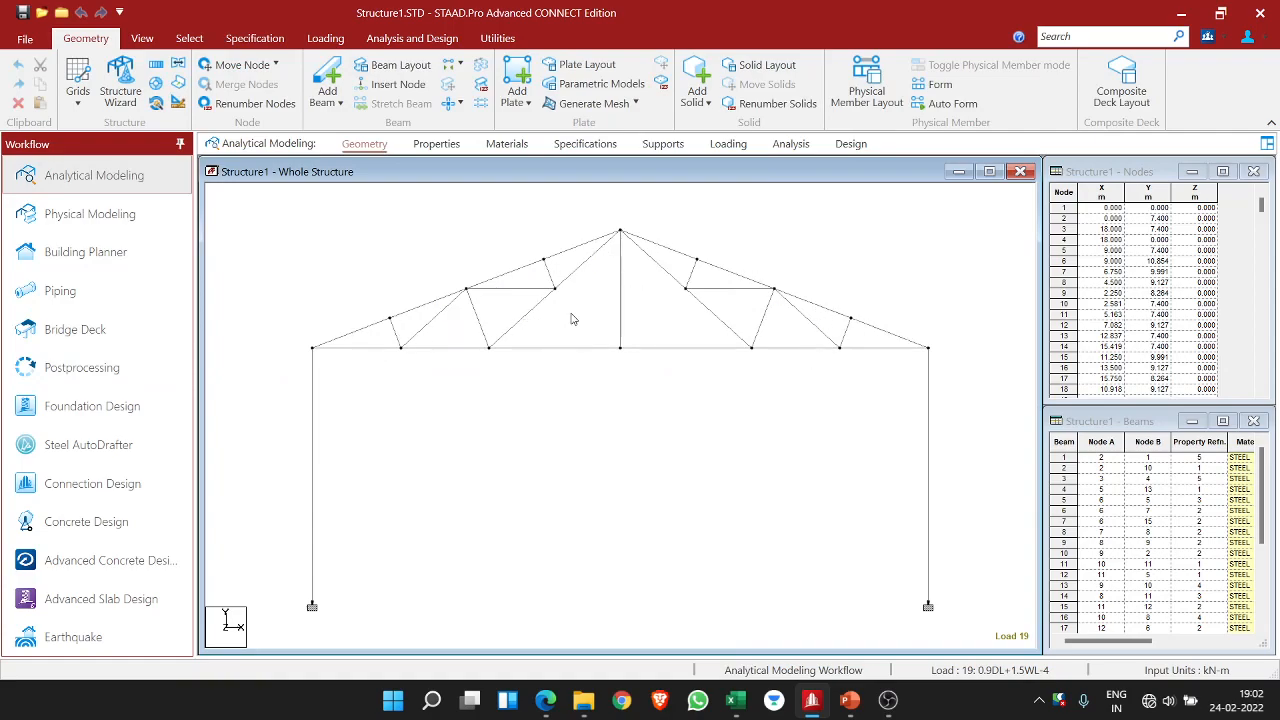
key(shift+b)
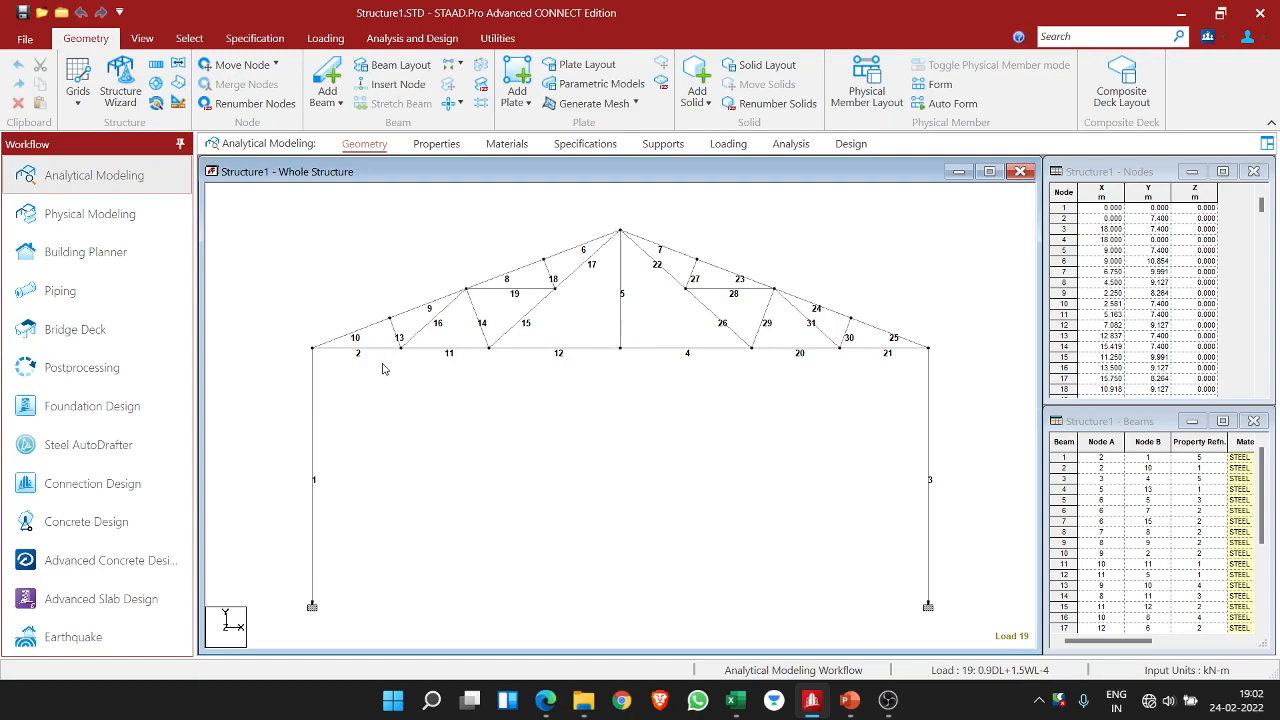
scroll(380, 340, up, 3)
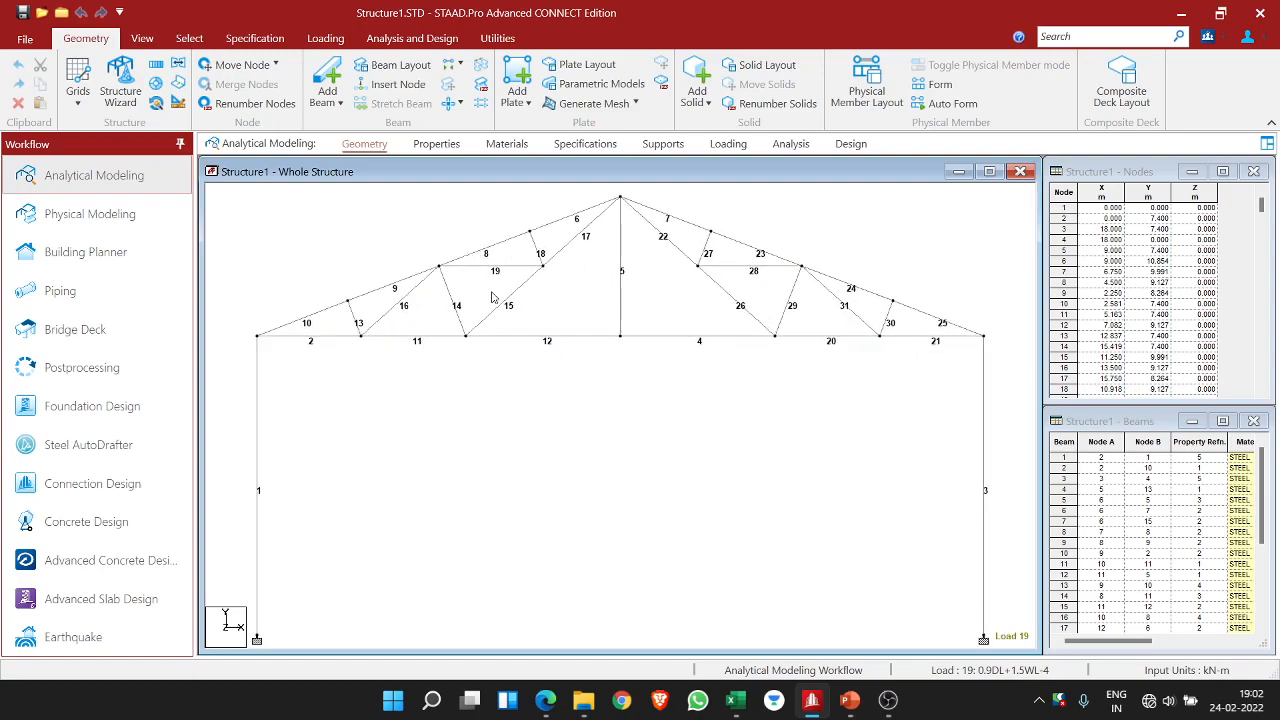
- Inspect the central vertical member 5, and show node numbers in place of the beam numbers
double_click(621, 294)
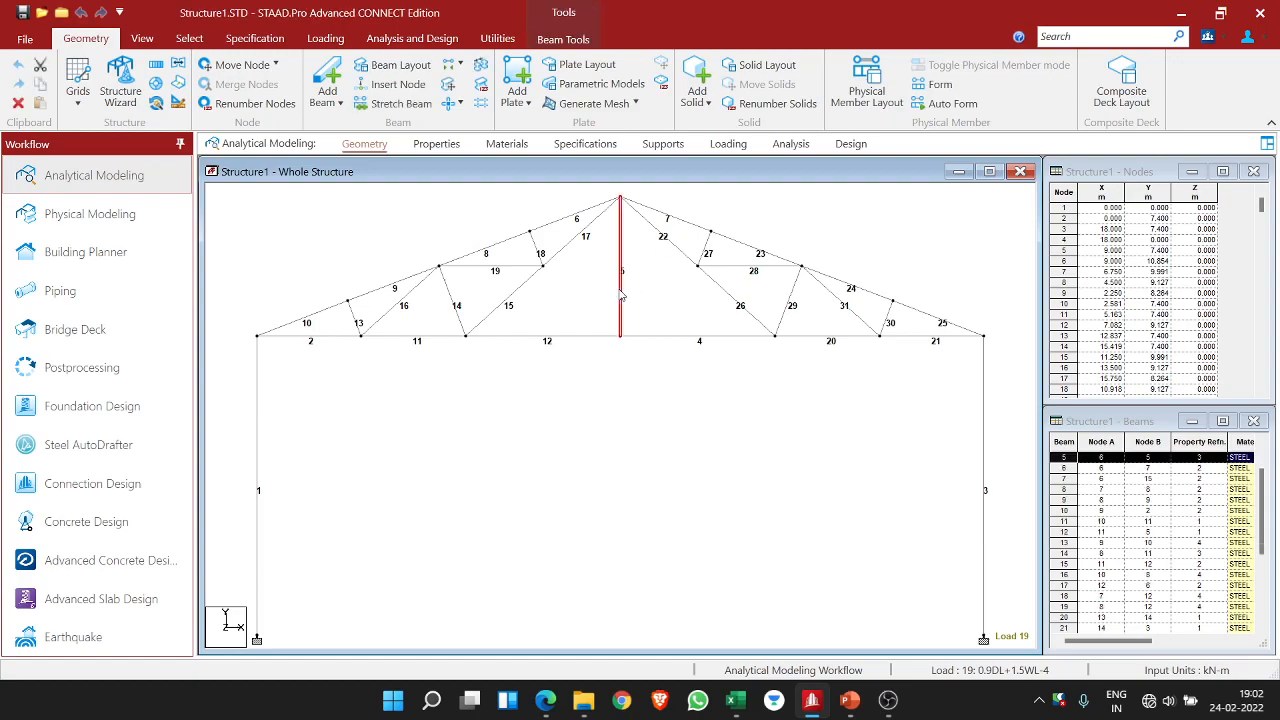
click(839, 158)
mouse_move(623, 295)
mouse_move(621, 272)
click(680, 207)
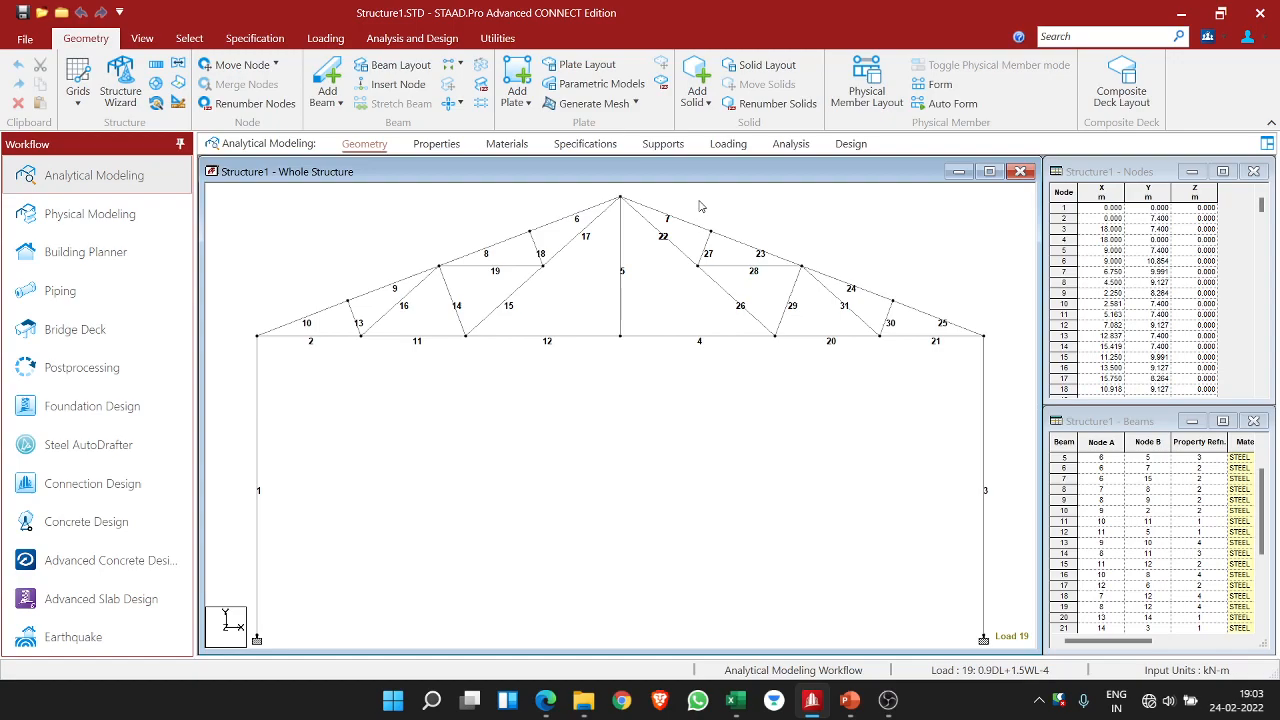
key(shift+b)
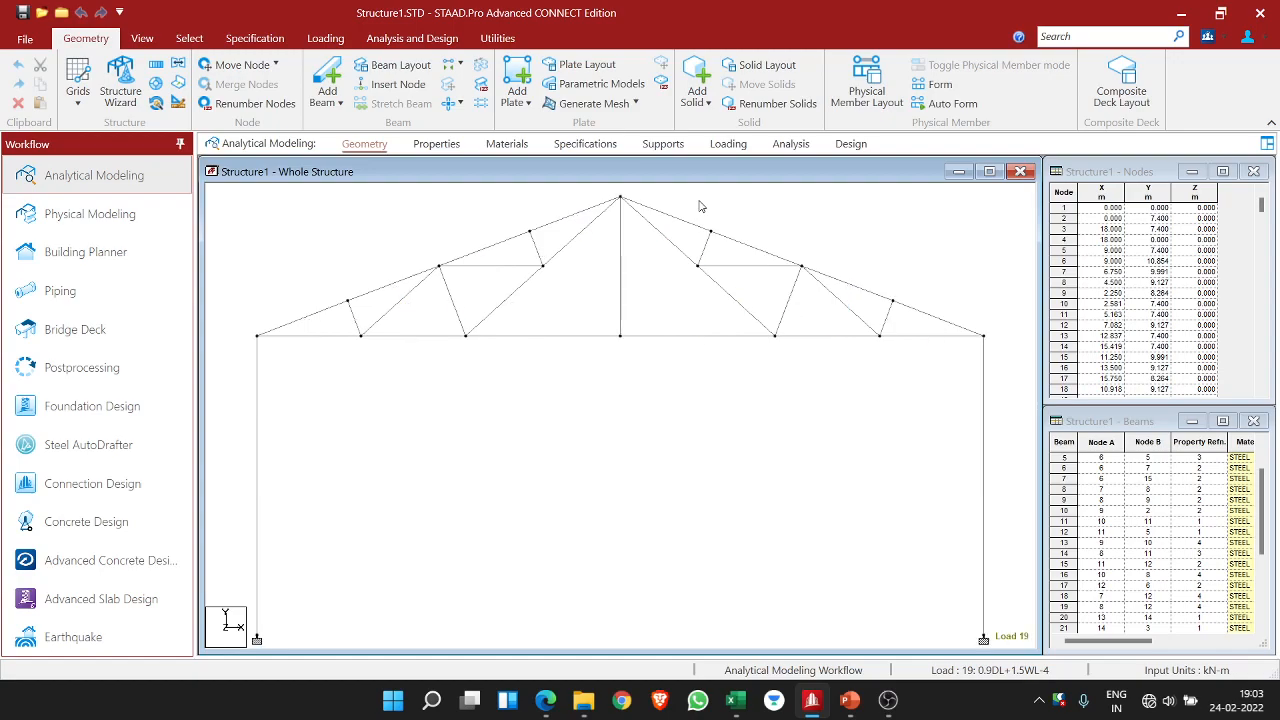
key(shift+n)
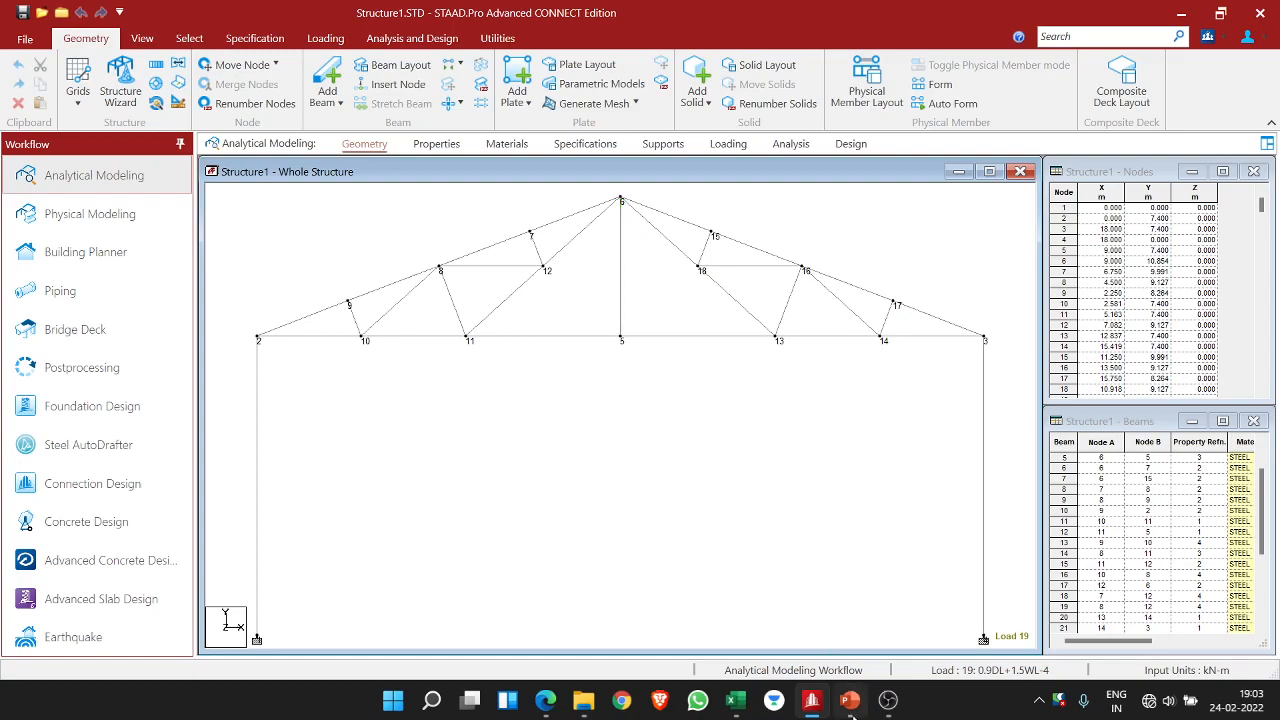
- Switch to Excel and filter the Node column to show only node 6
click(735, 700)
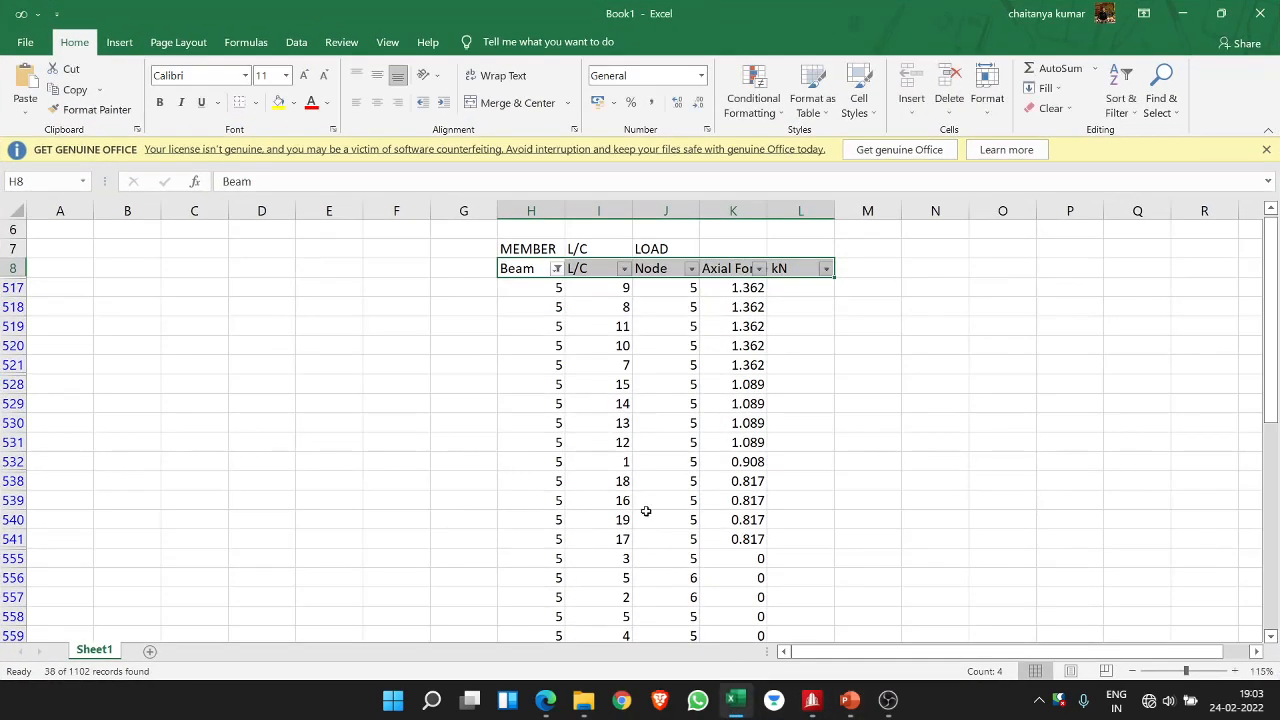
click(691, 268)
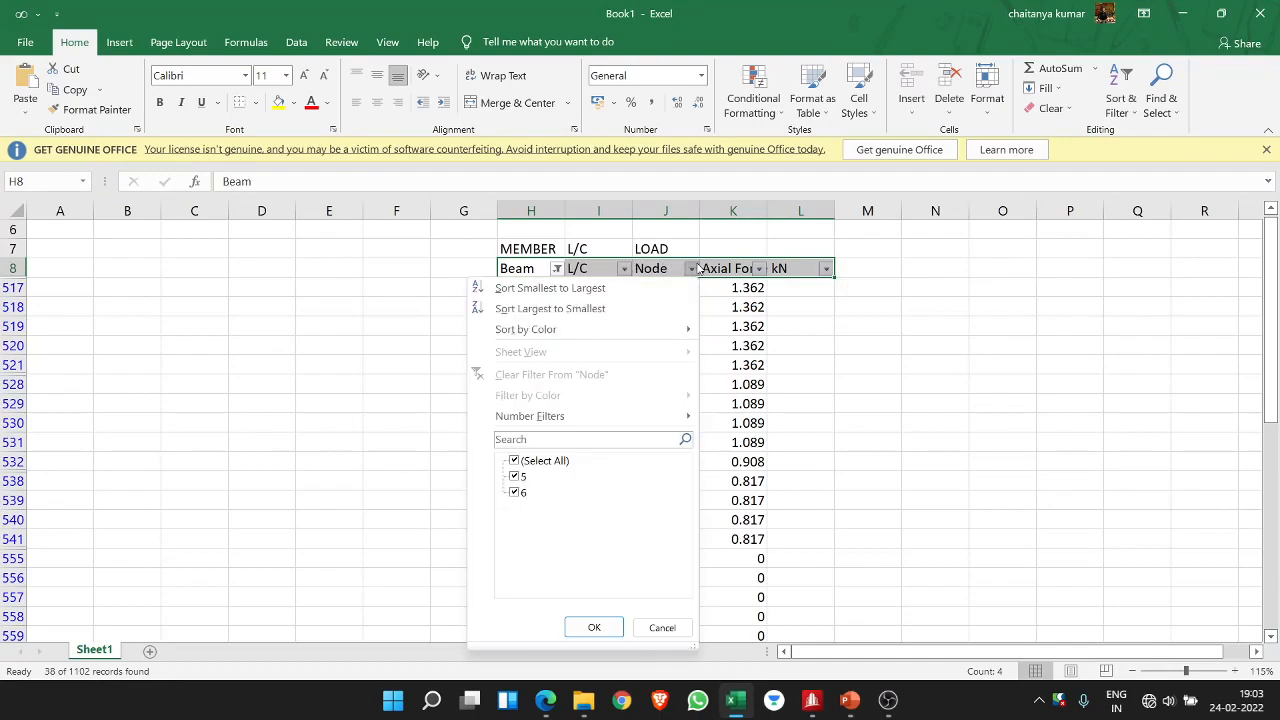
click(513, 461)
click(514, 492)
click(592, 628)
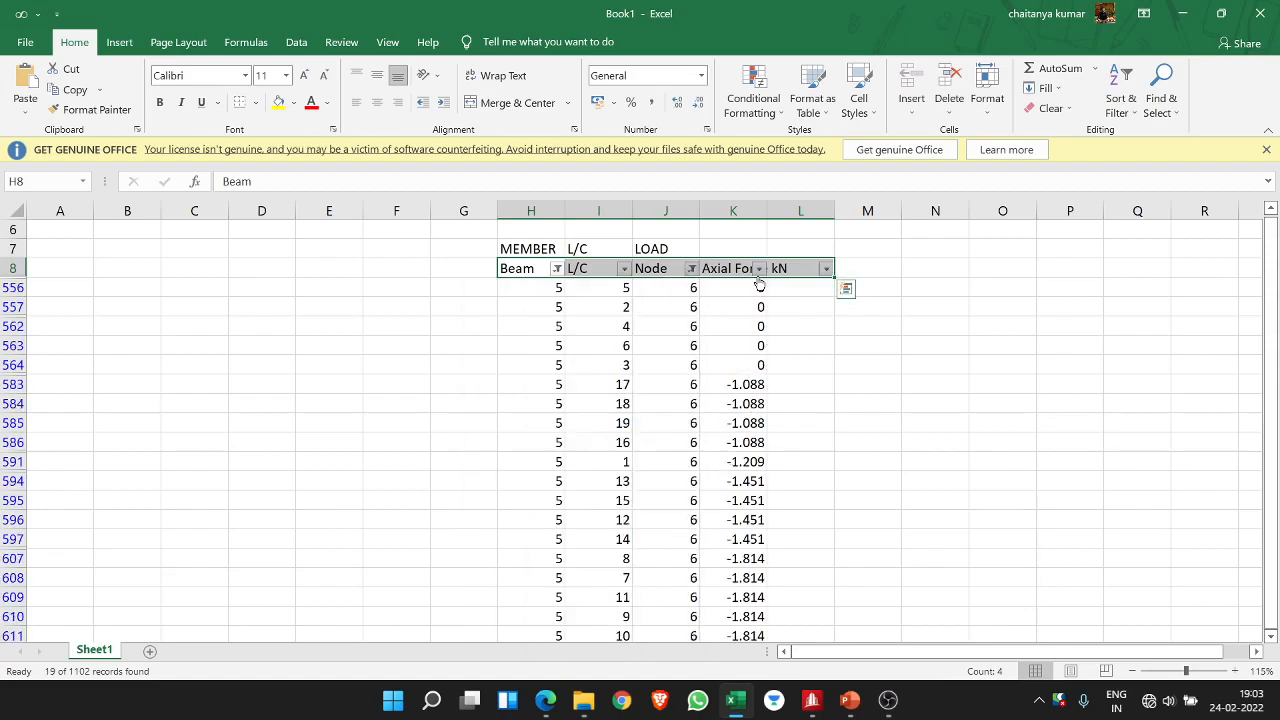
- Examine member 5's axial forces at node 6 across all load cases, checking their signs
scroll(717, 346, down, 5)
scroll(760, 374, up, 1)
click(689, 477)
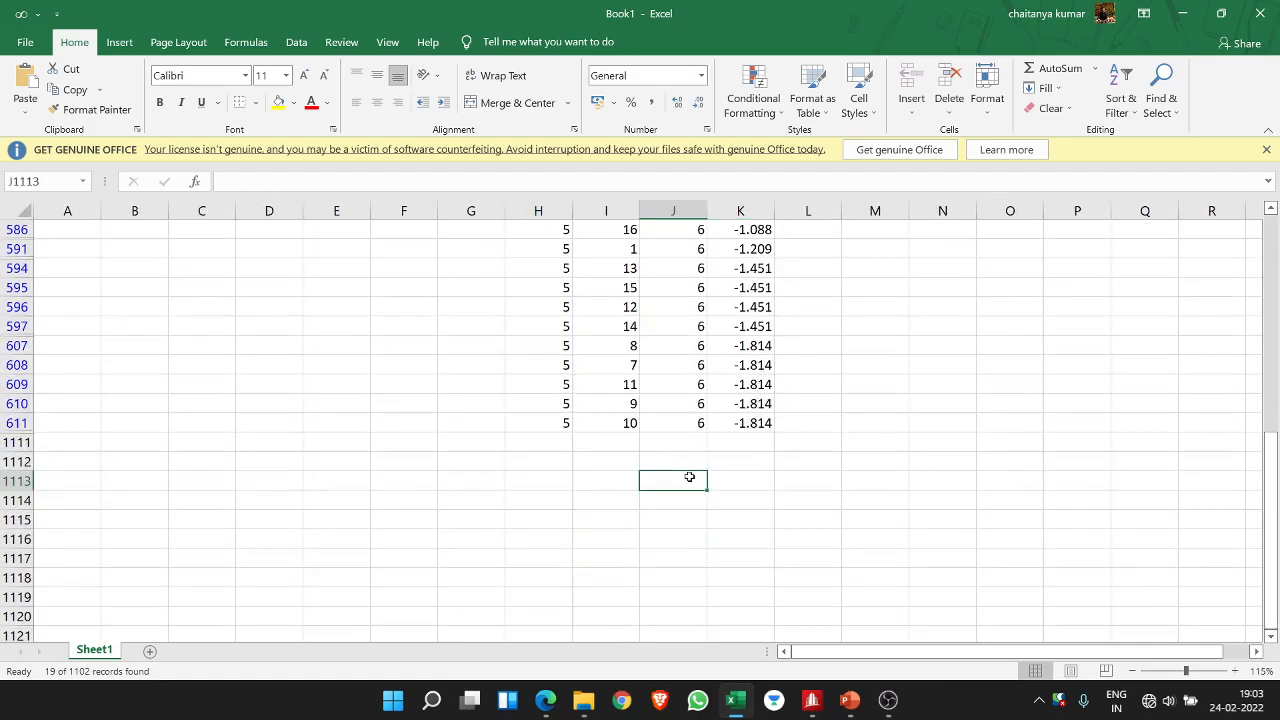
scroll(766, 335, up, 5)
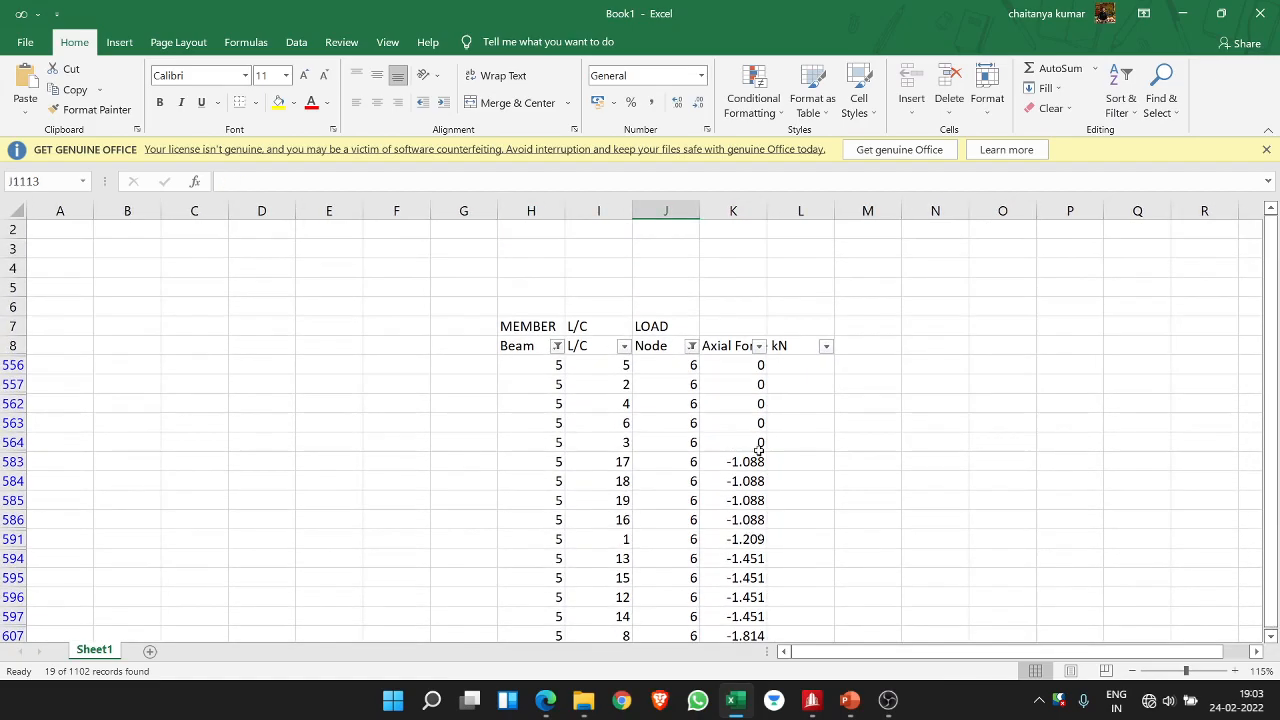
scroll(760, 450, down, 3)
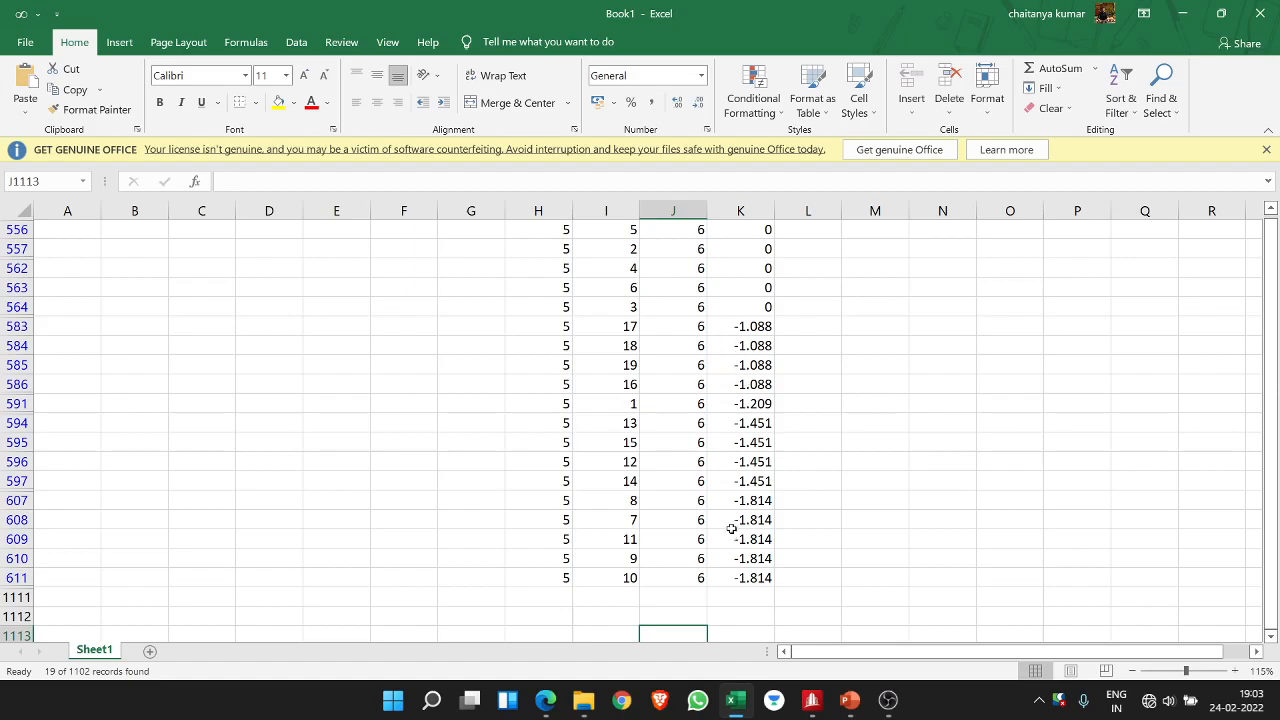
scroll(731, 528, up, 3)
scroll(735, 500, down, 3)
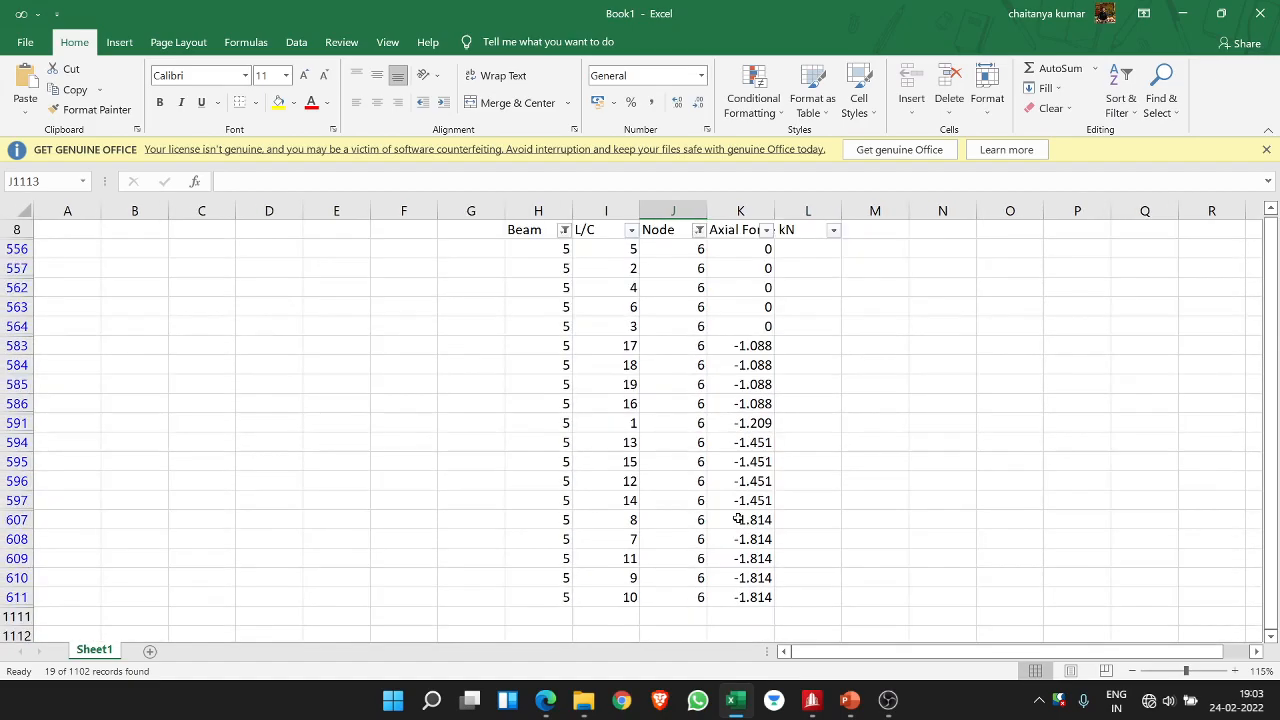
scroll(735, 500, up, 1)
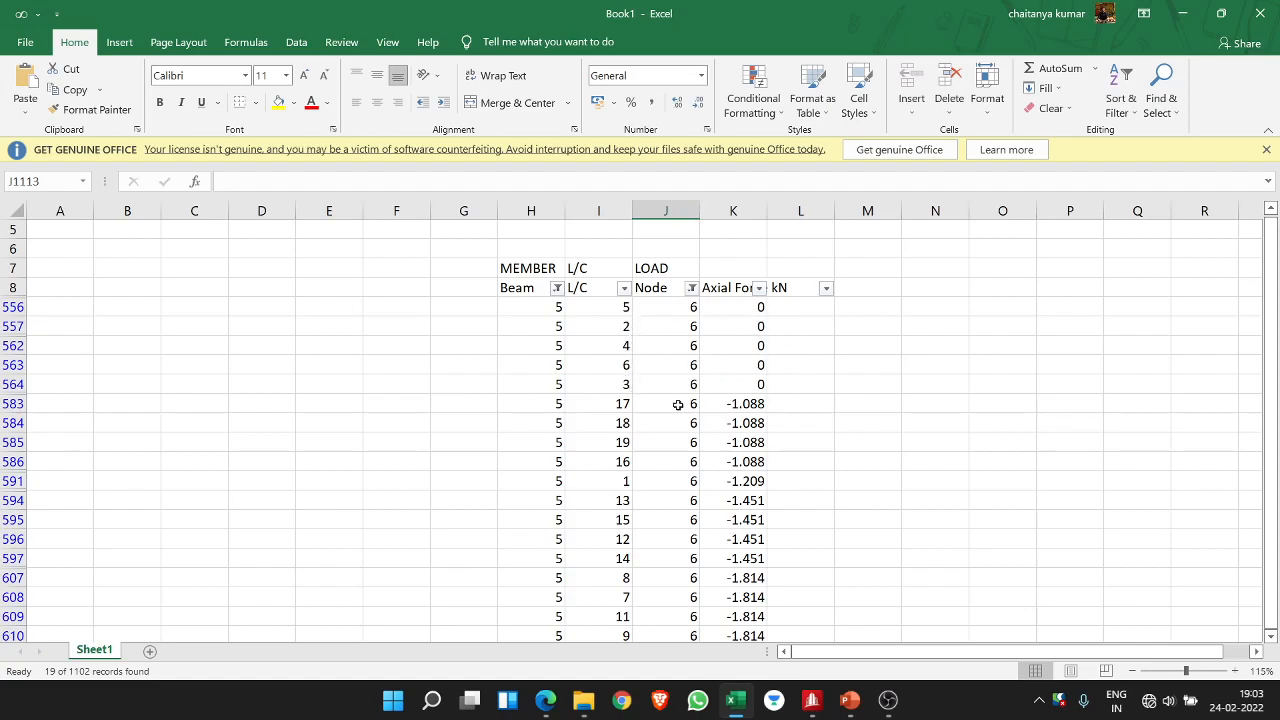
scroll(705, 500, down, 2)
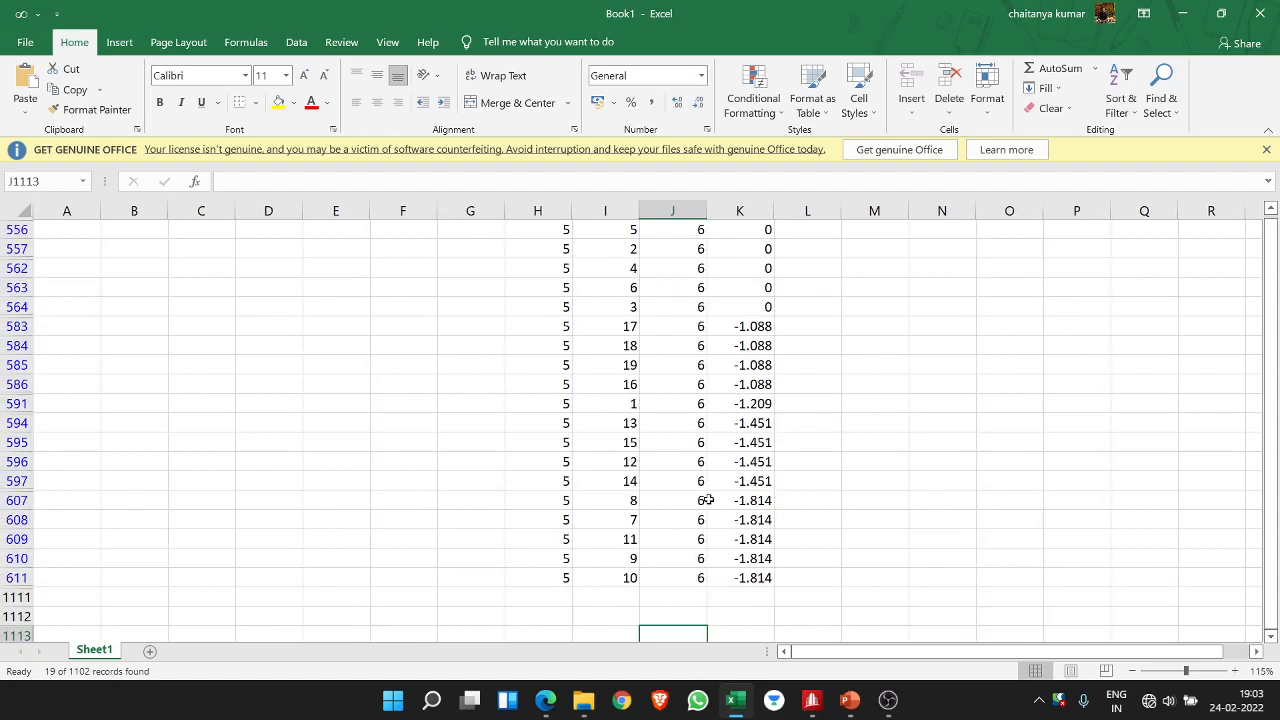
- Clear the whole axial force table, including its header rows and every beam's load data, from columns G to L
scroll(705, 500, up, 3)
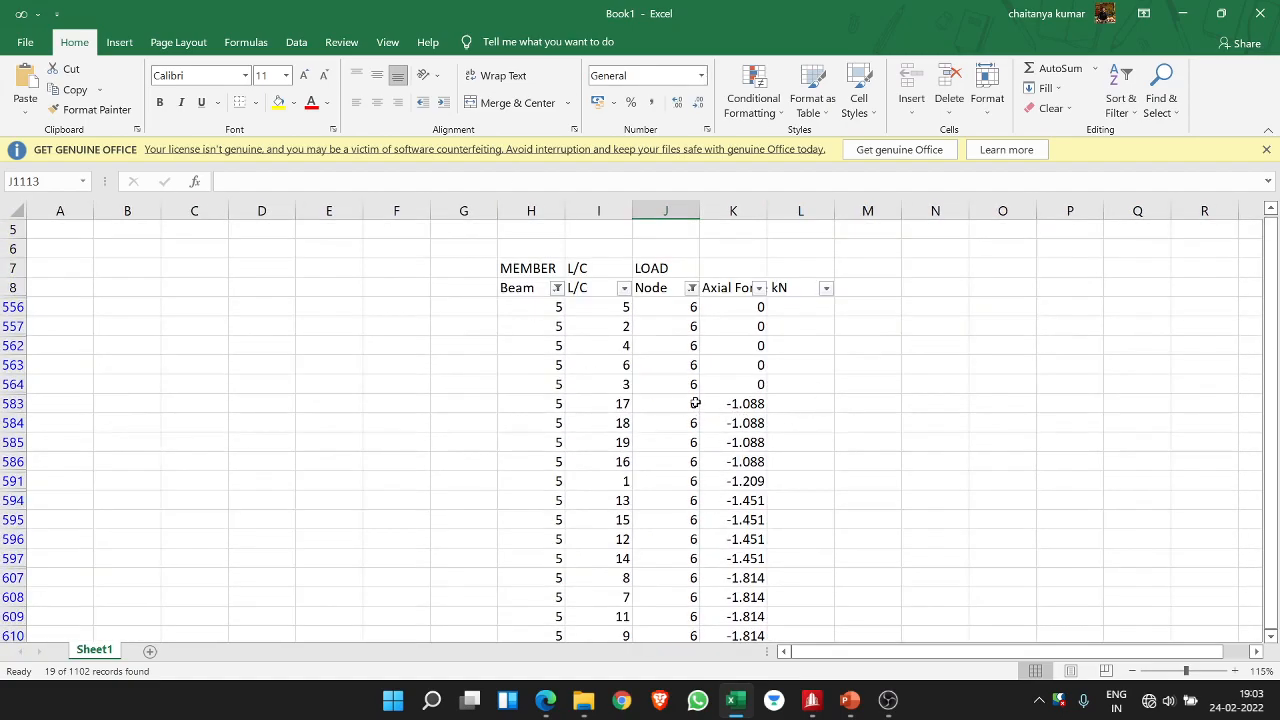
scroll(727, 380, down, 2)
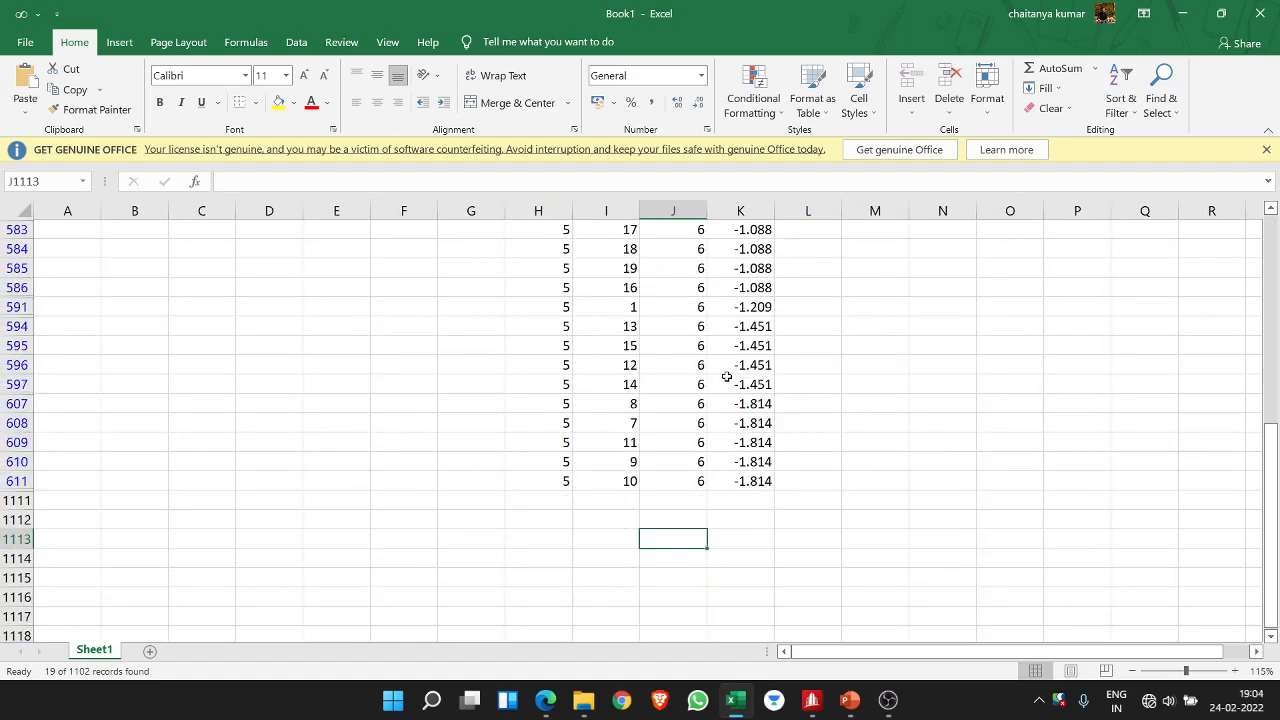
scroll(727, 378, up, 2)
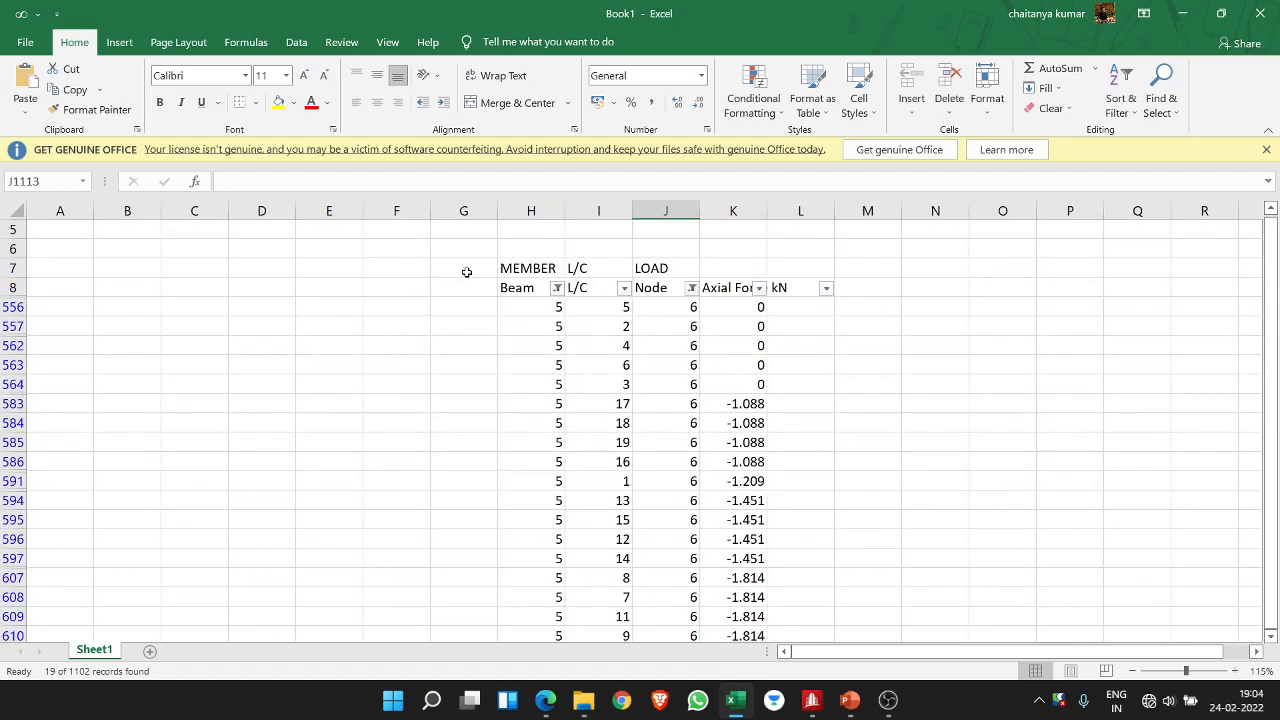
drag(440, 249, 813, 397)
key(BackSpace)
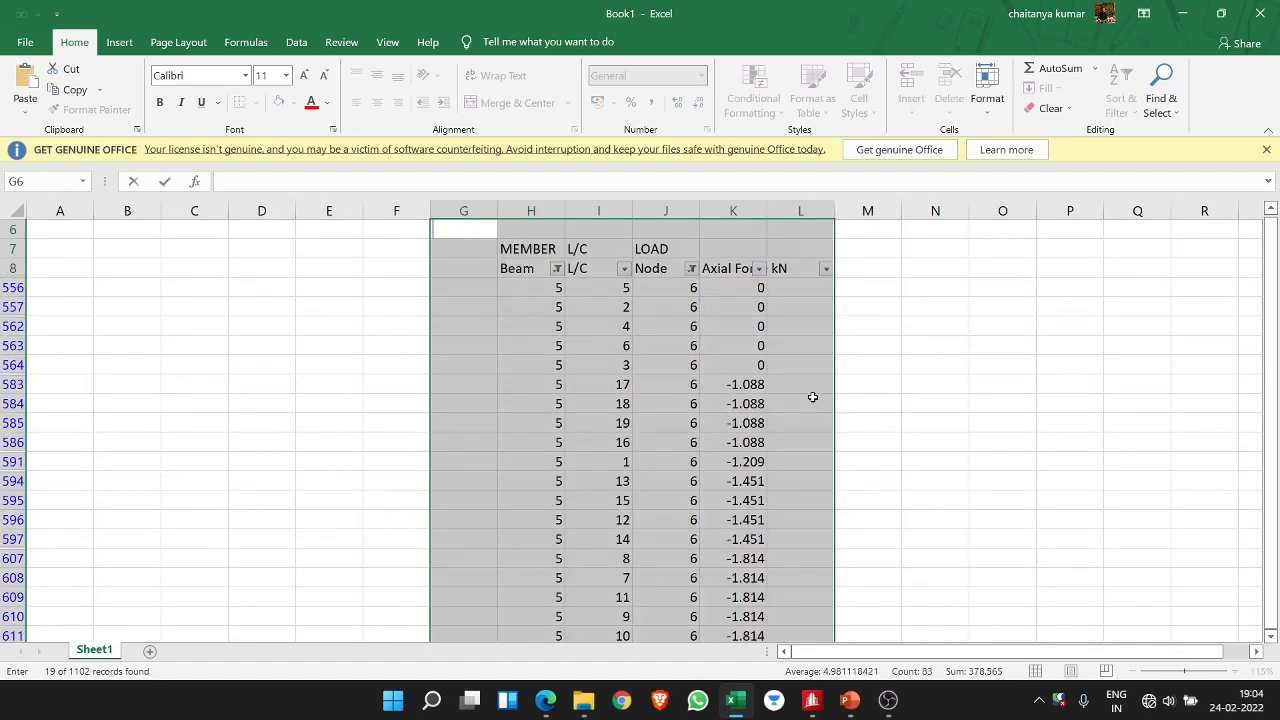
right_click(784, 364)
click(817, 470)
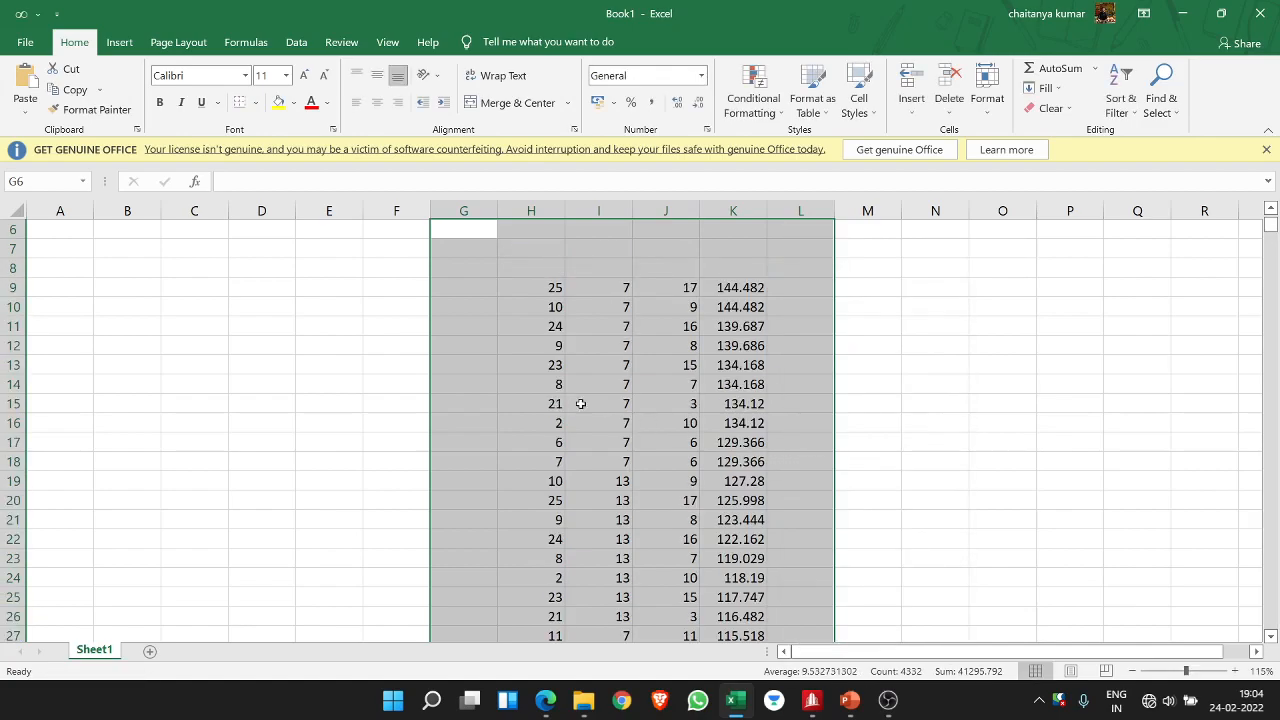
right_click(620, 403)
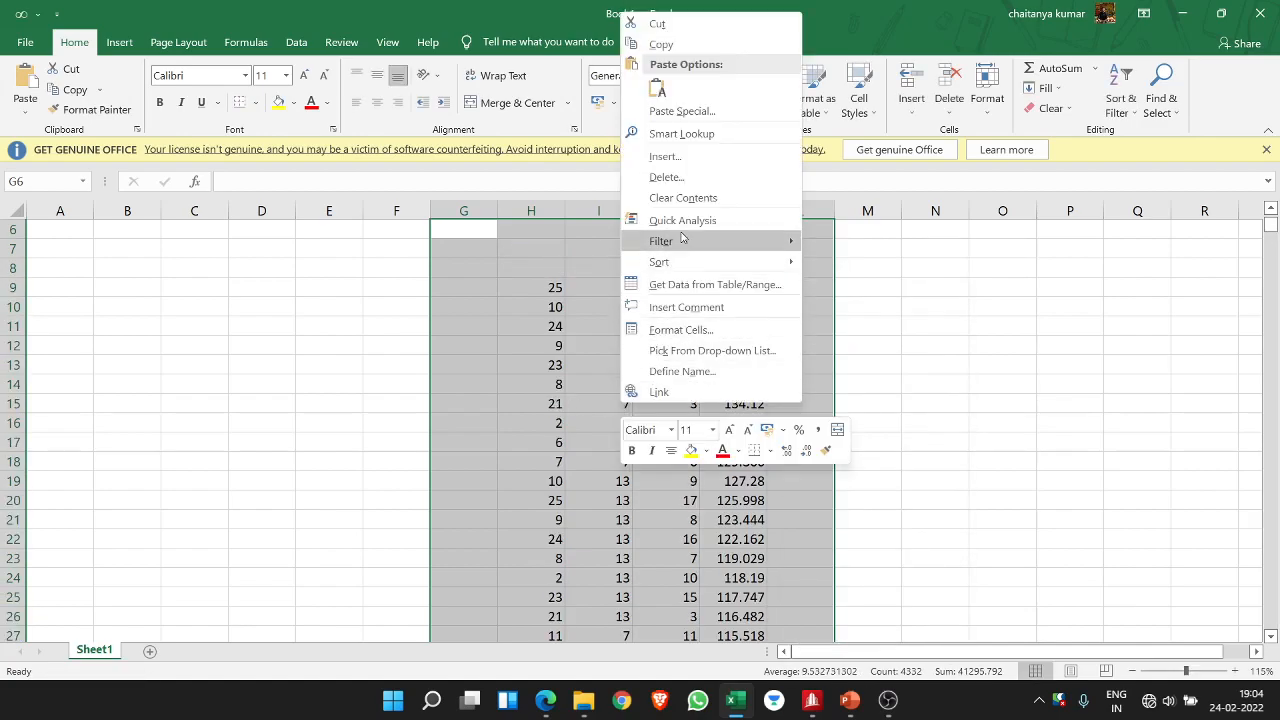
click(683, 198)
click(314, 358)
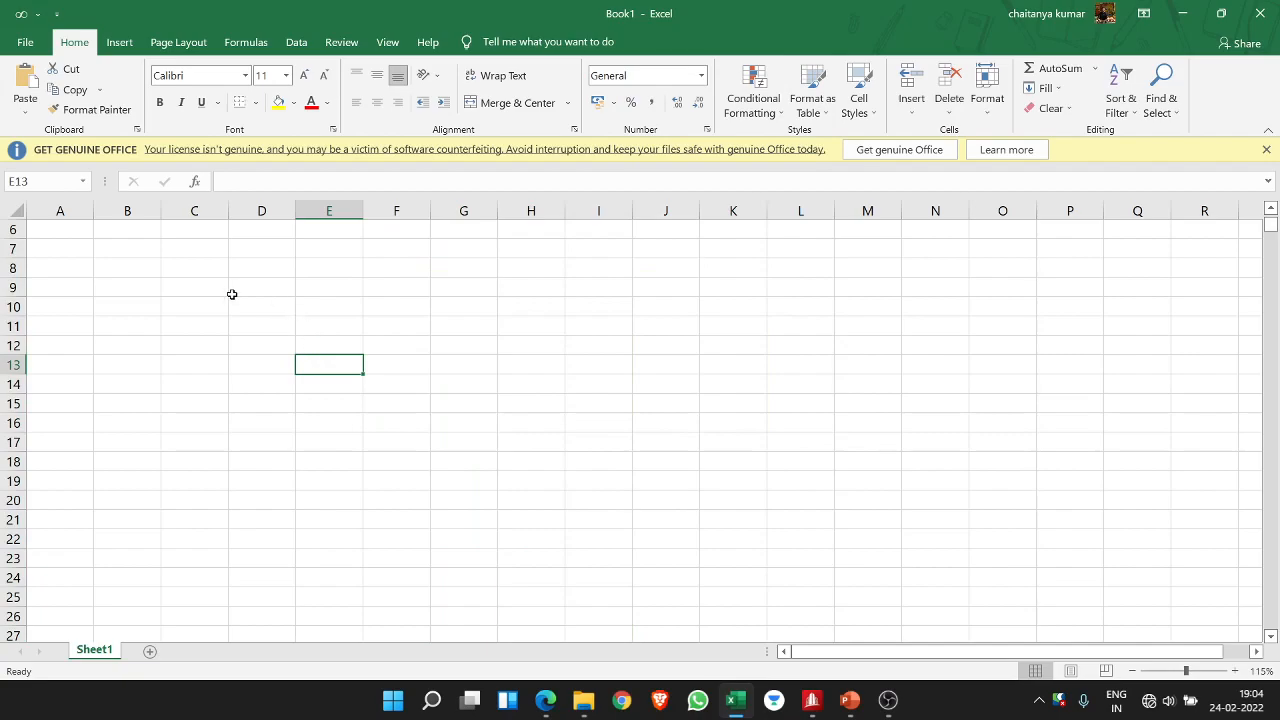
- Enter the headers SNO, MEMBER NAME and TYPE OF MEMBER in E10:G10, and widen columns F and G to fit them
click(240, 292)
click(318, 304)
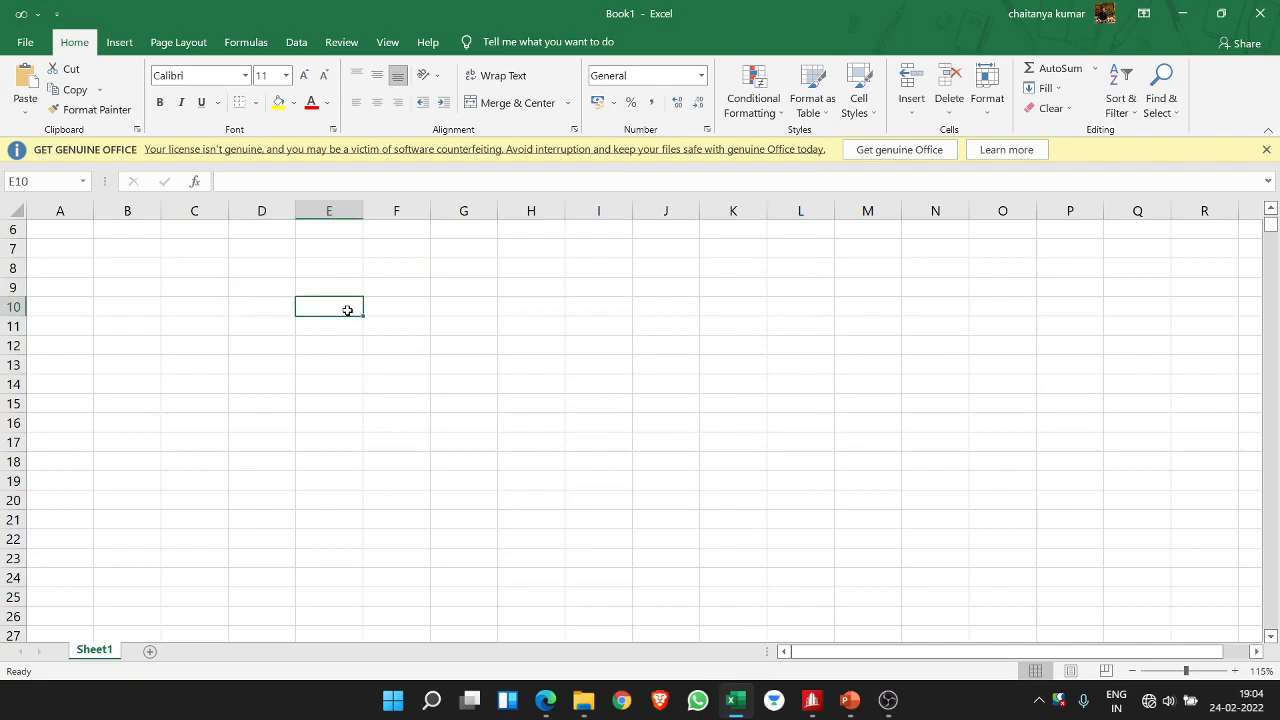
text(SNO)
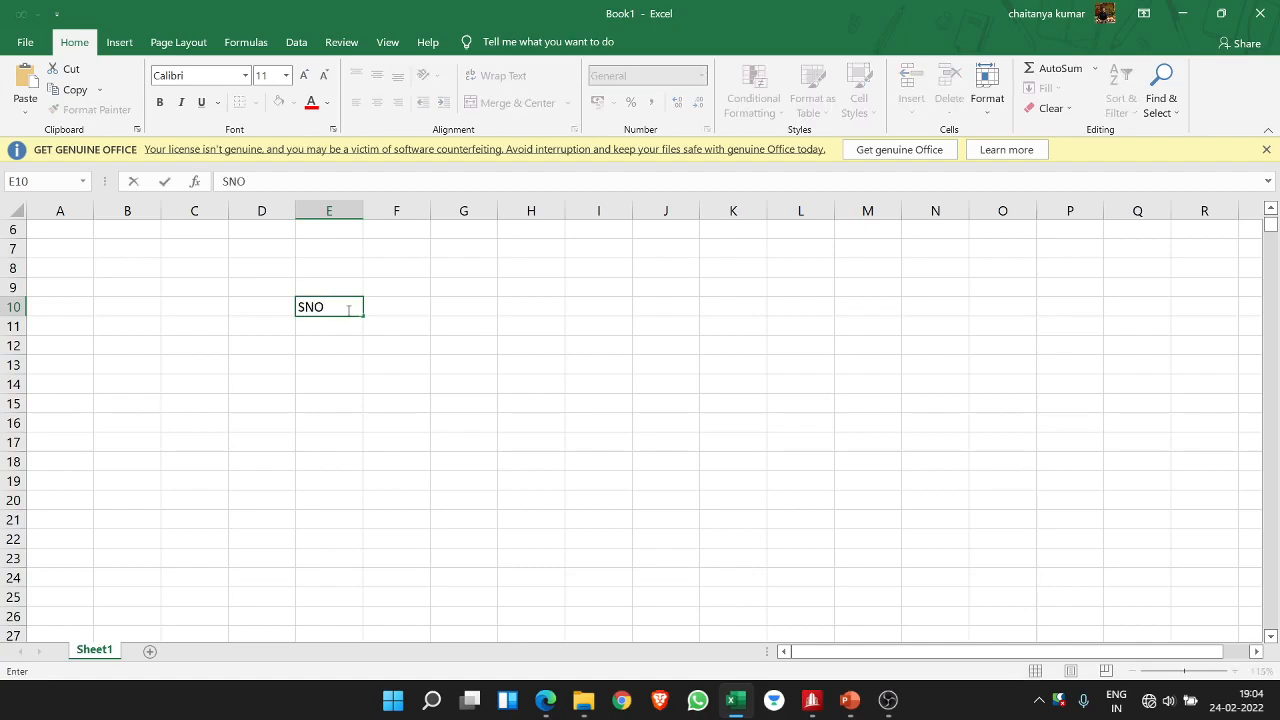
key(Tab)
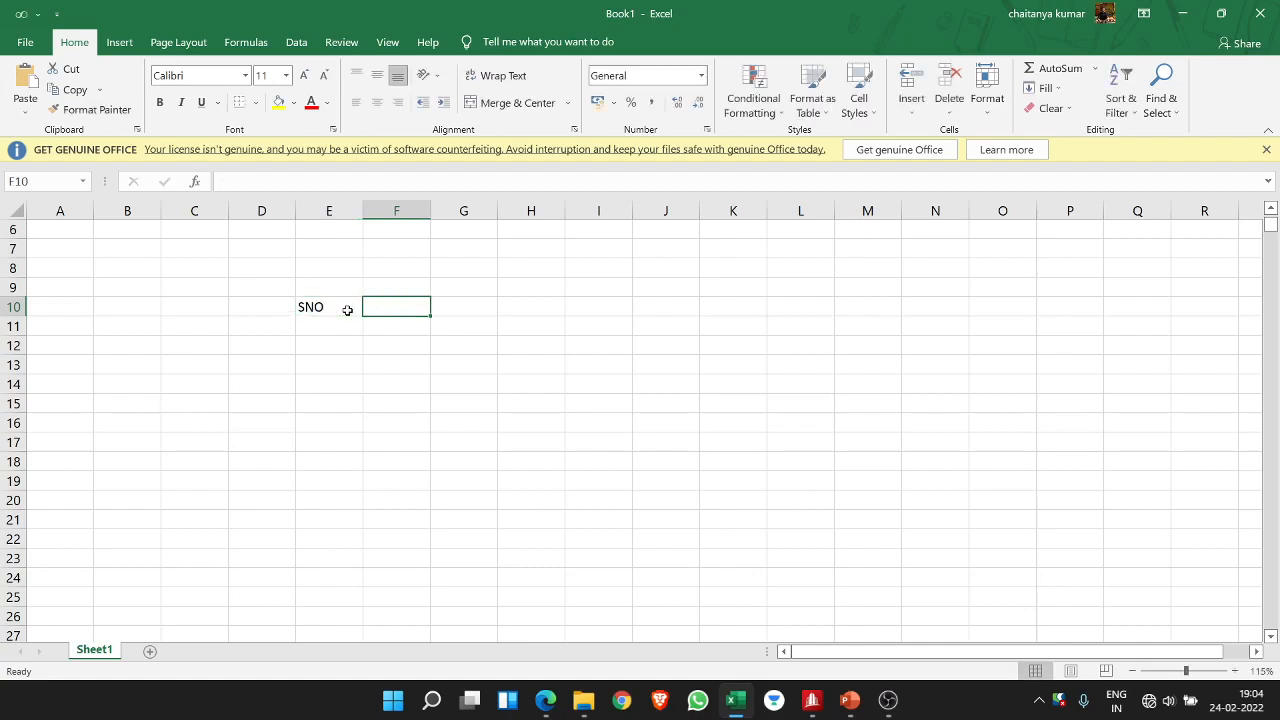
text(MEMBER)
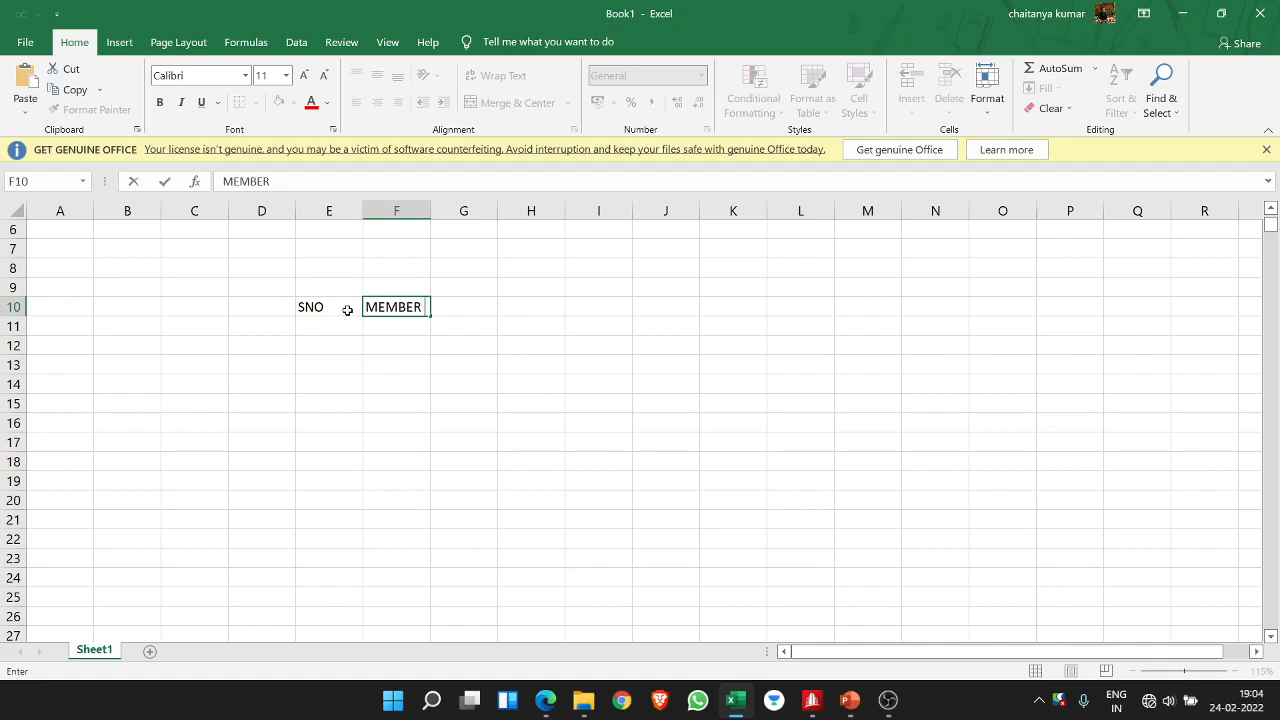
text( NAME)
key(Tab)
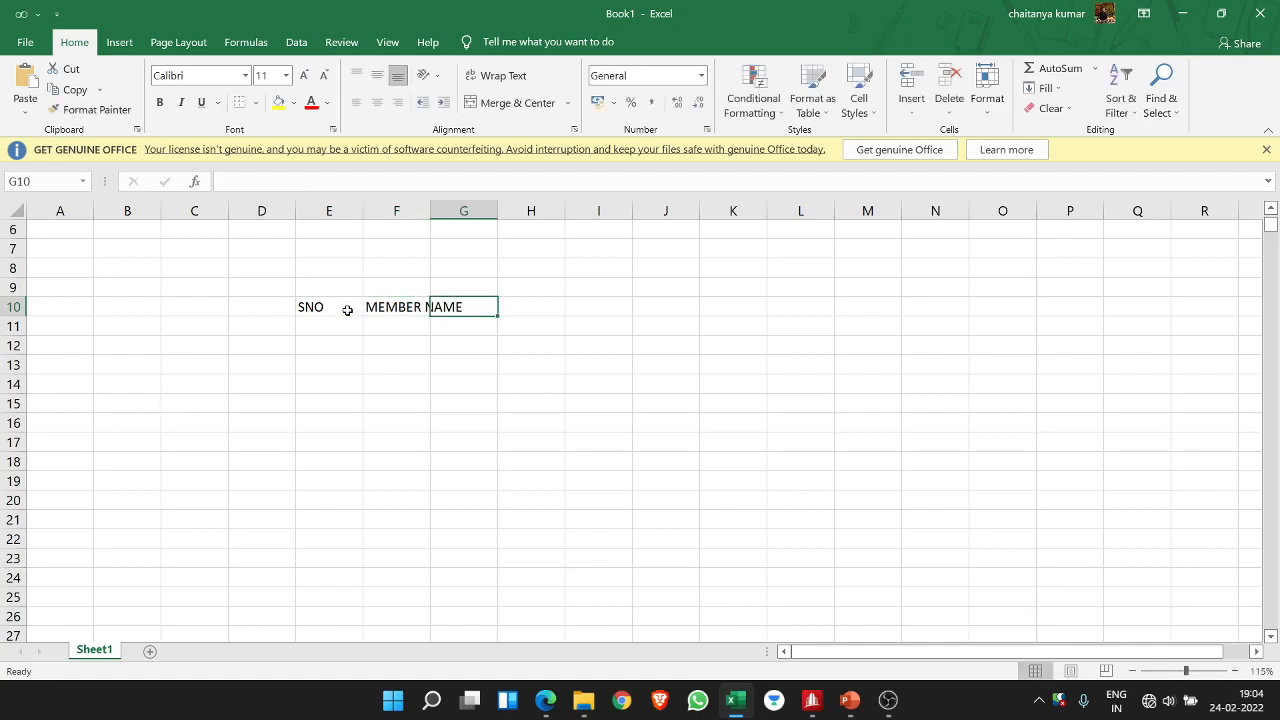
text(TYPE)
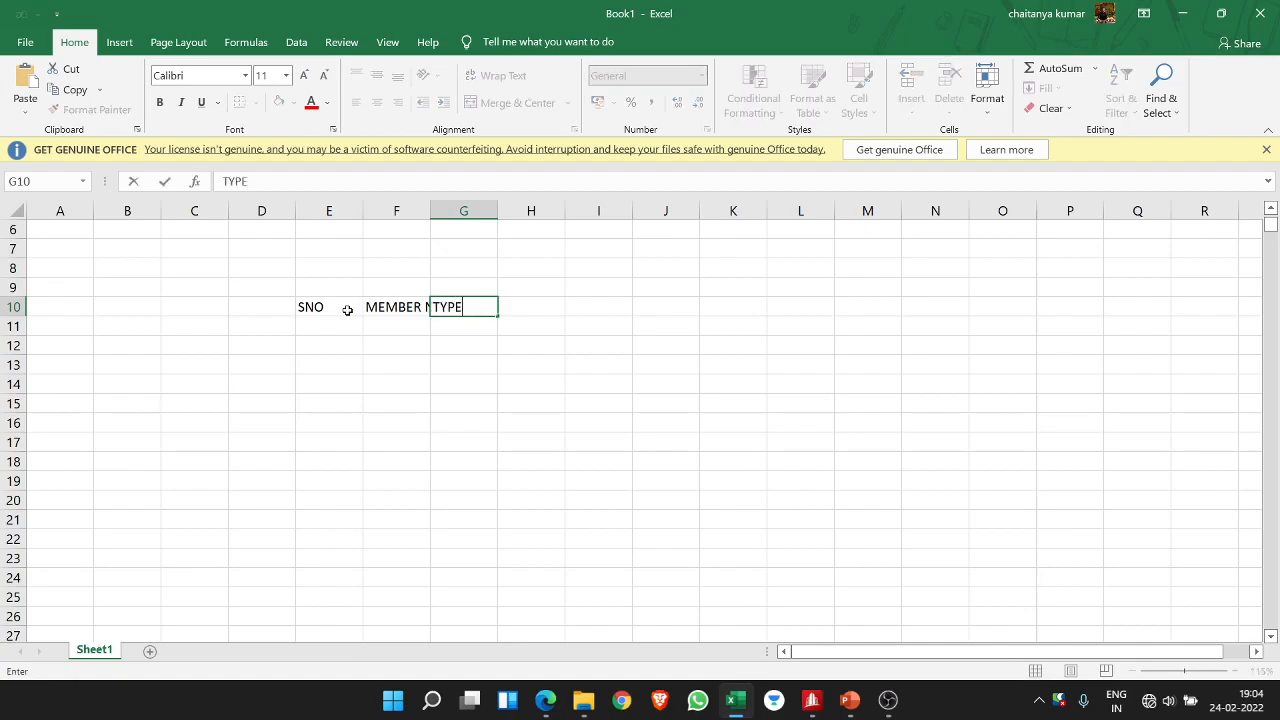
text( OF MEMBER)
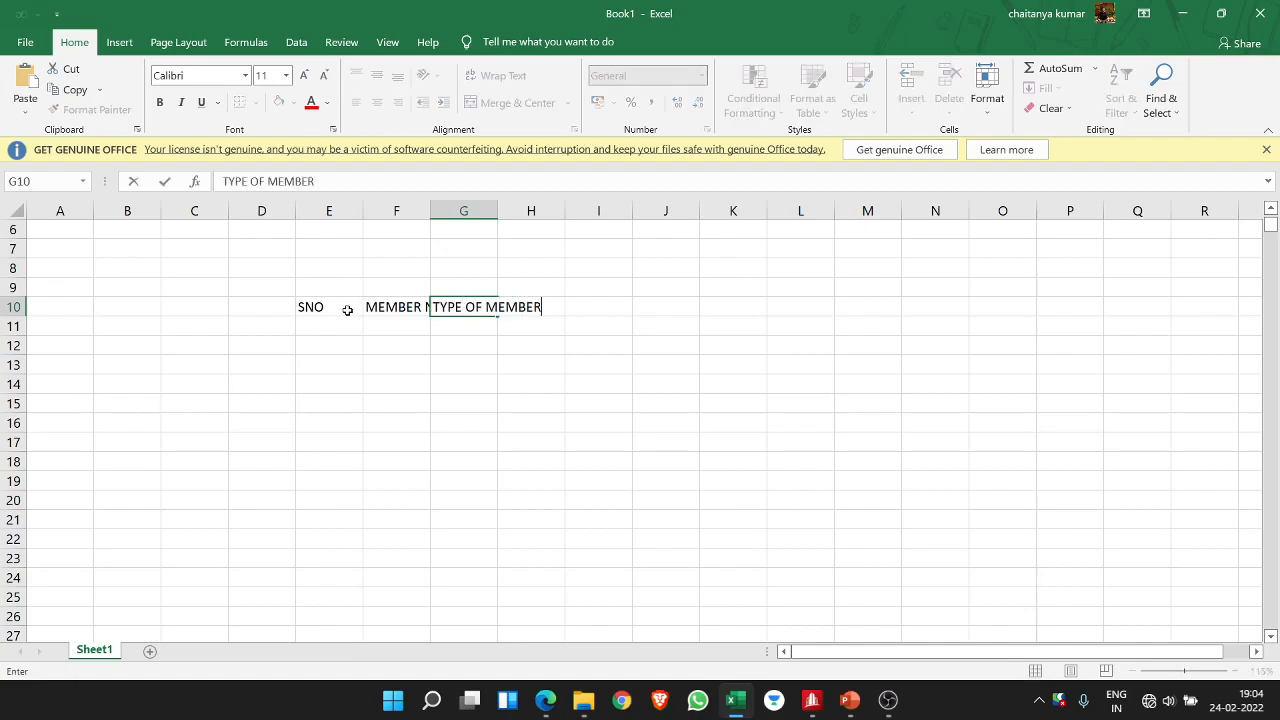
click(417, 306)
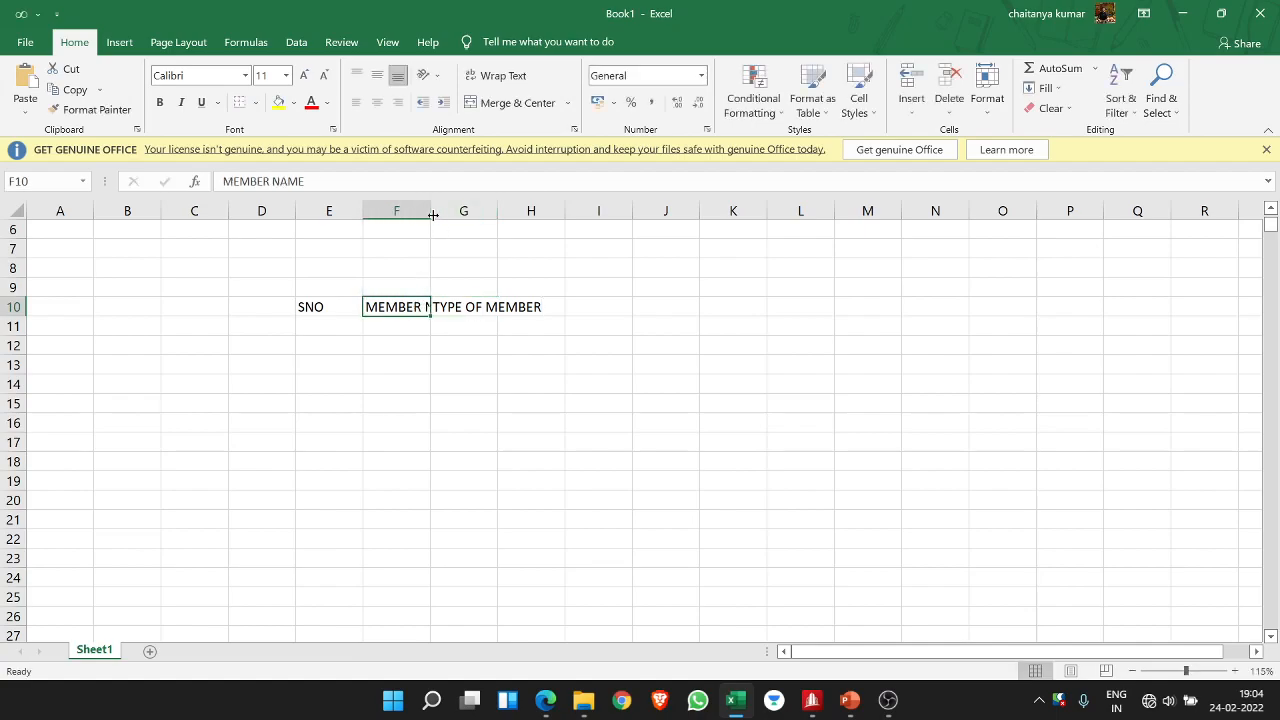
drag(430, 209, 613, 212)
- Enter the header MEMBER LENGTH in cell H10
click(641, 314)
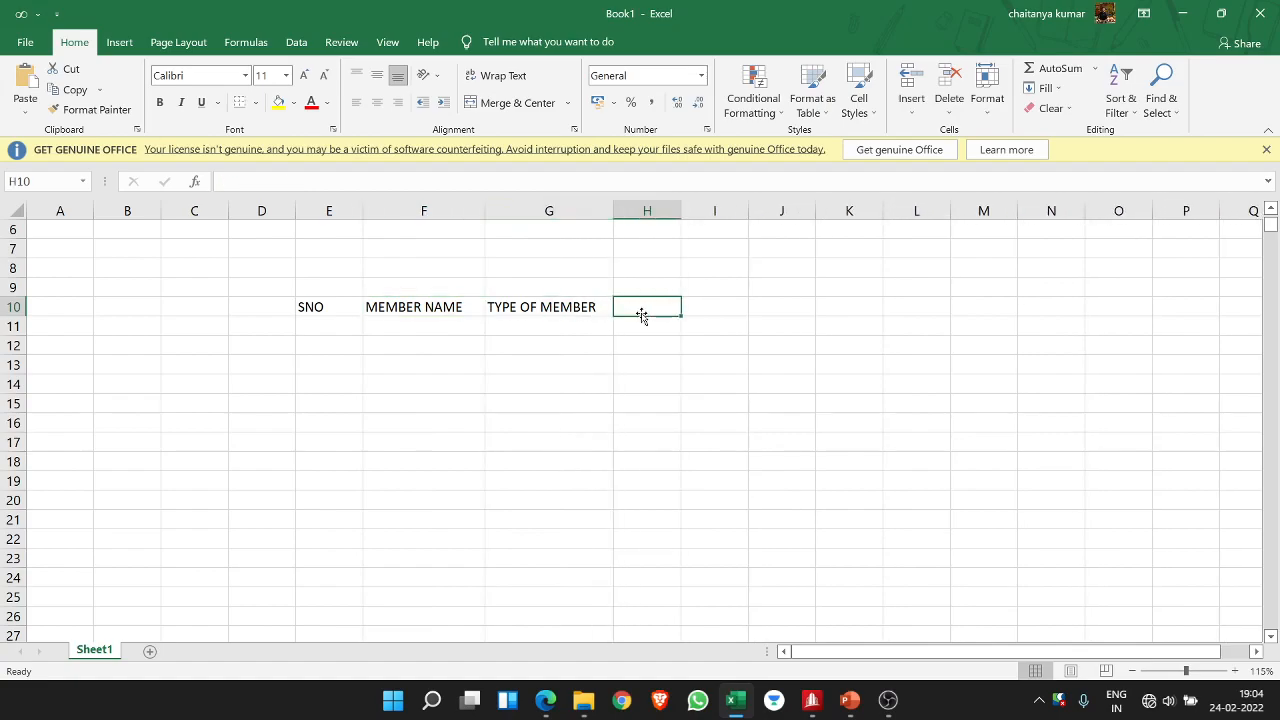
text(MEMBER )
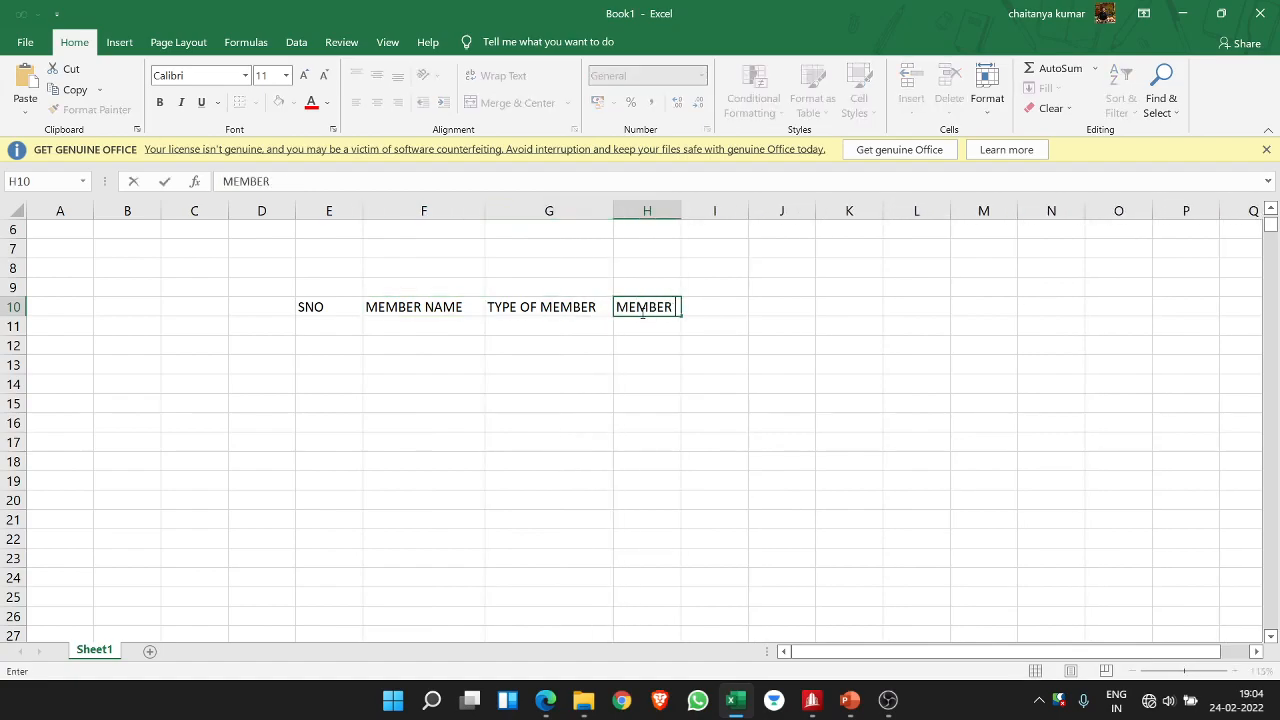
text(LENGTH)
click(683, 205)
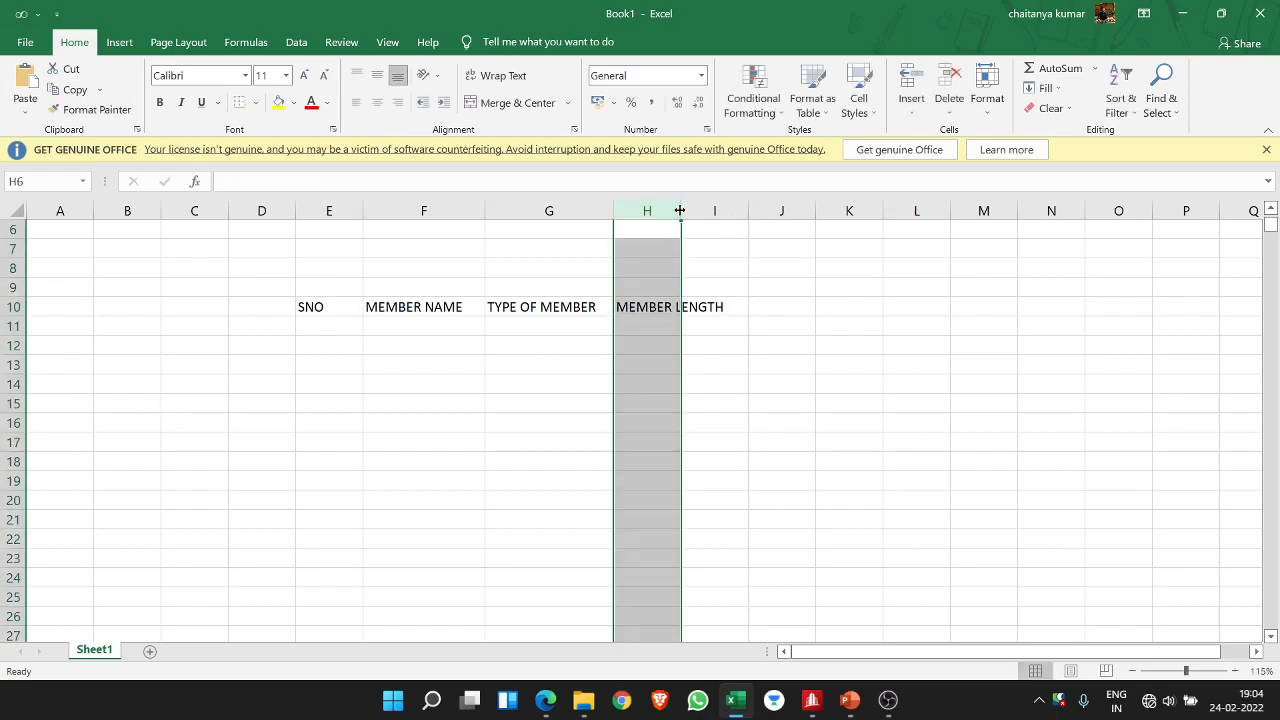
drag(681, 210, 744, 211)
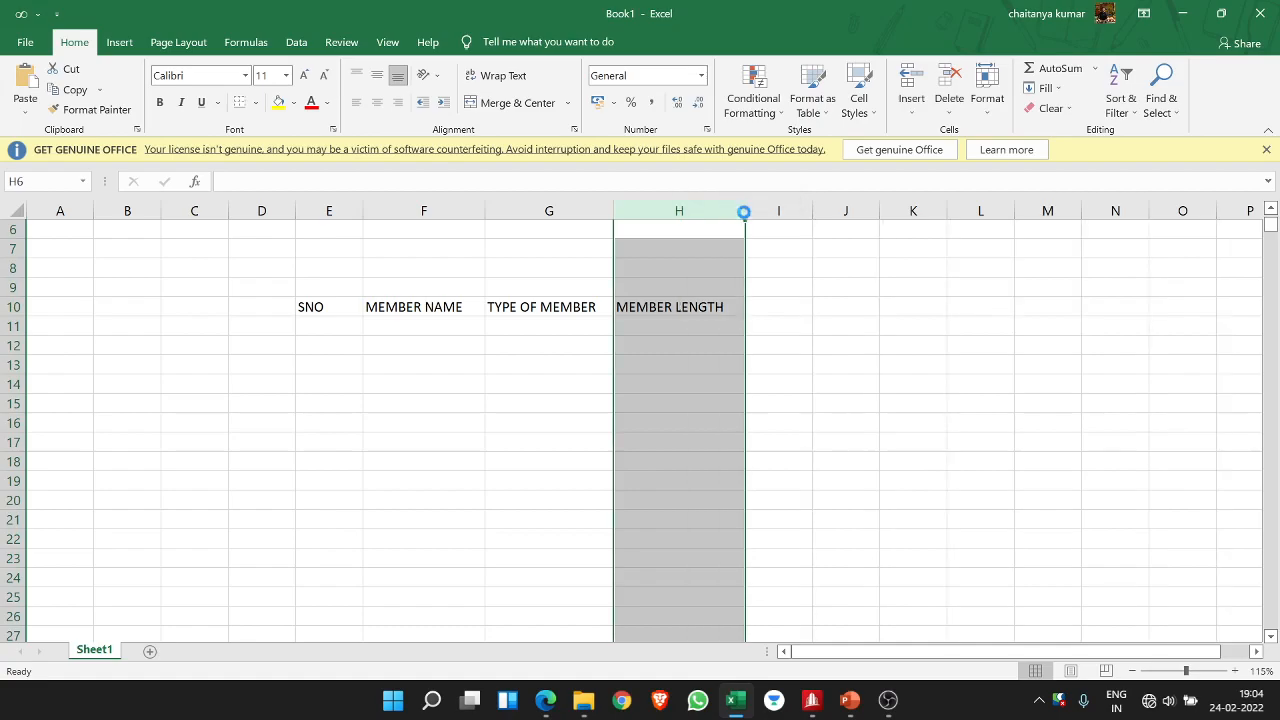
key(ctrl+z)
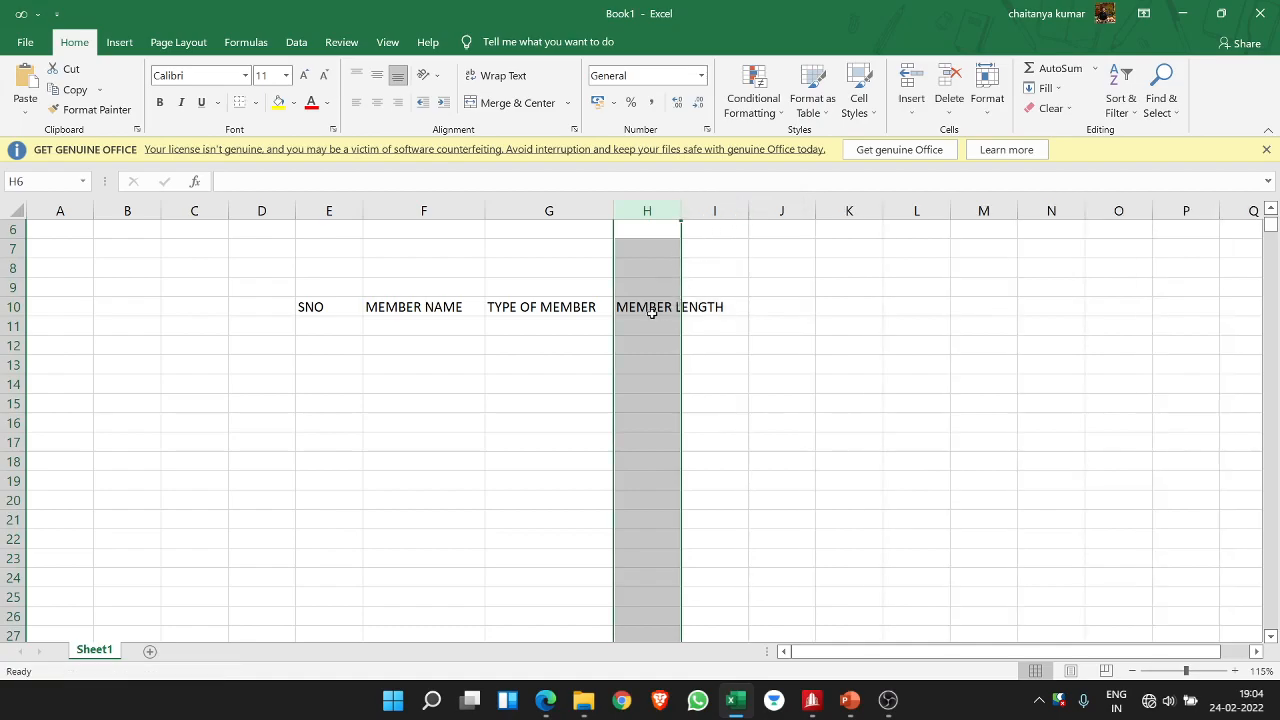
- Merge and center the MEMBER LENGTH header across cells H10:I10
drag(662, 308, 690, 307)
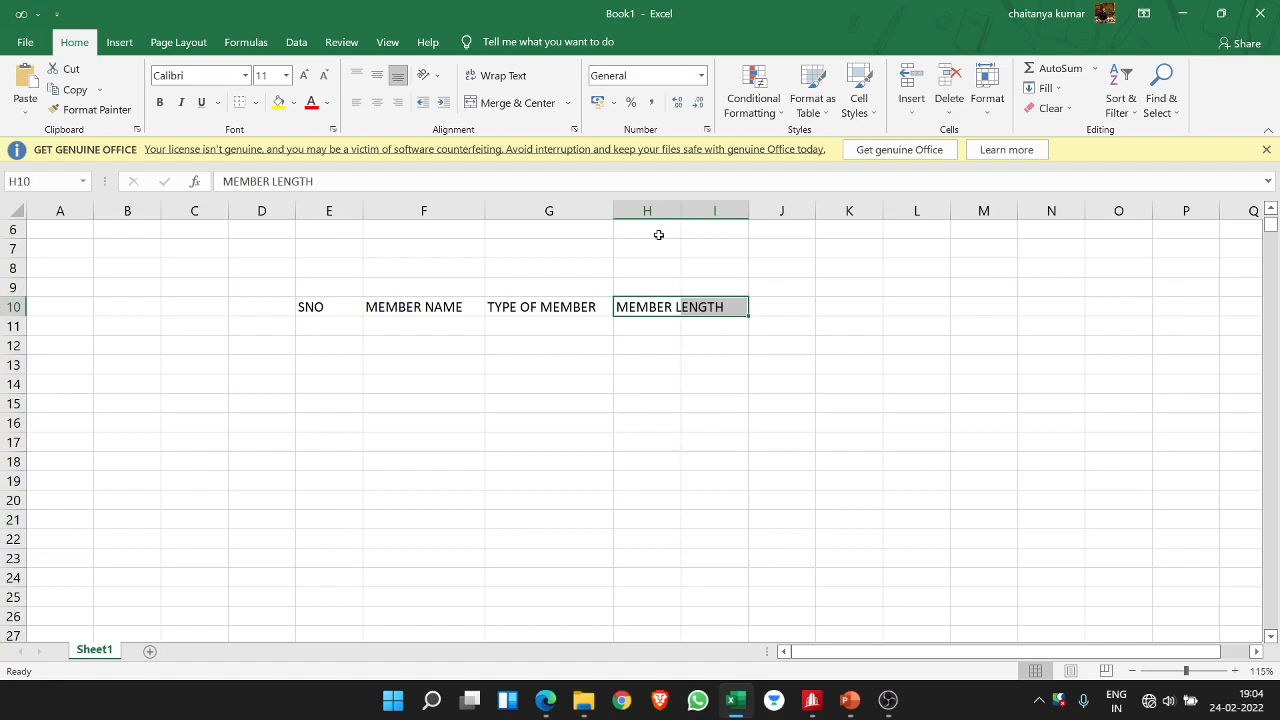
click(510, 104)
- Fit column G's width to its contents and center the TYPE OF MEMBER header in its cell
click(538, 308)
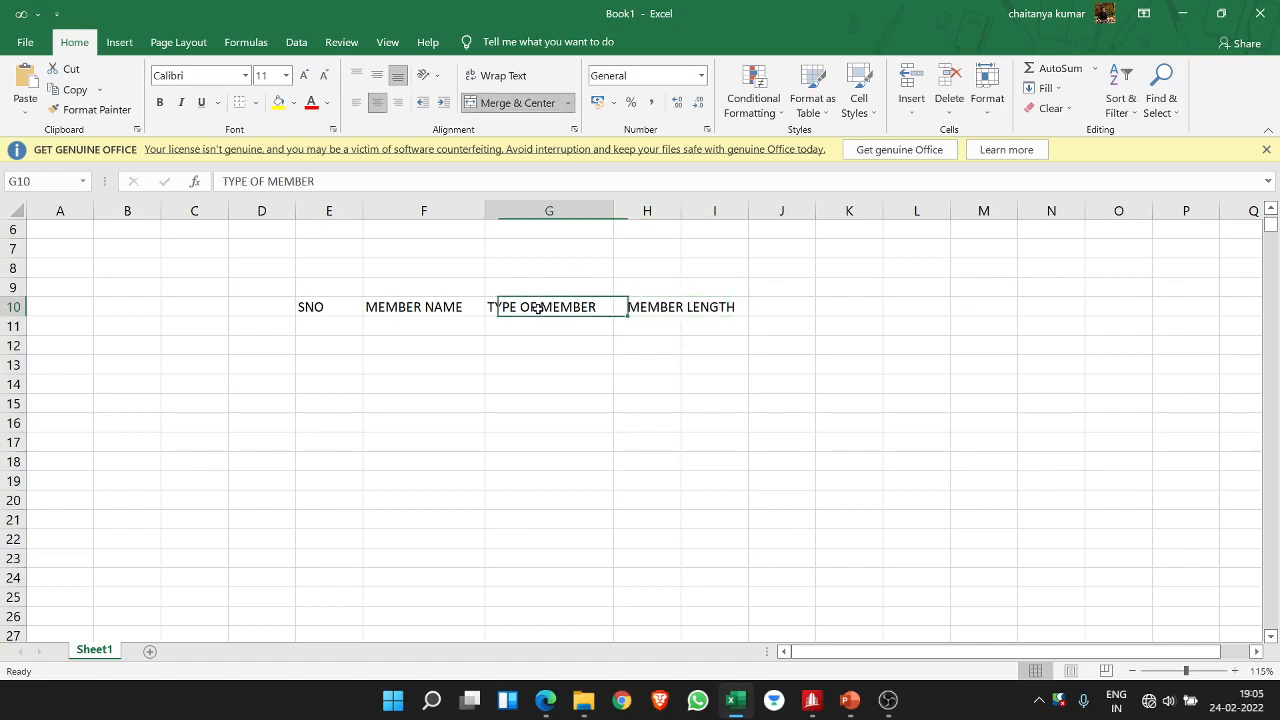
double_click(612, 214)
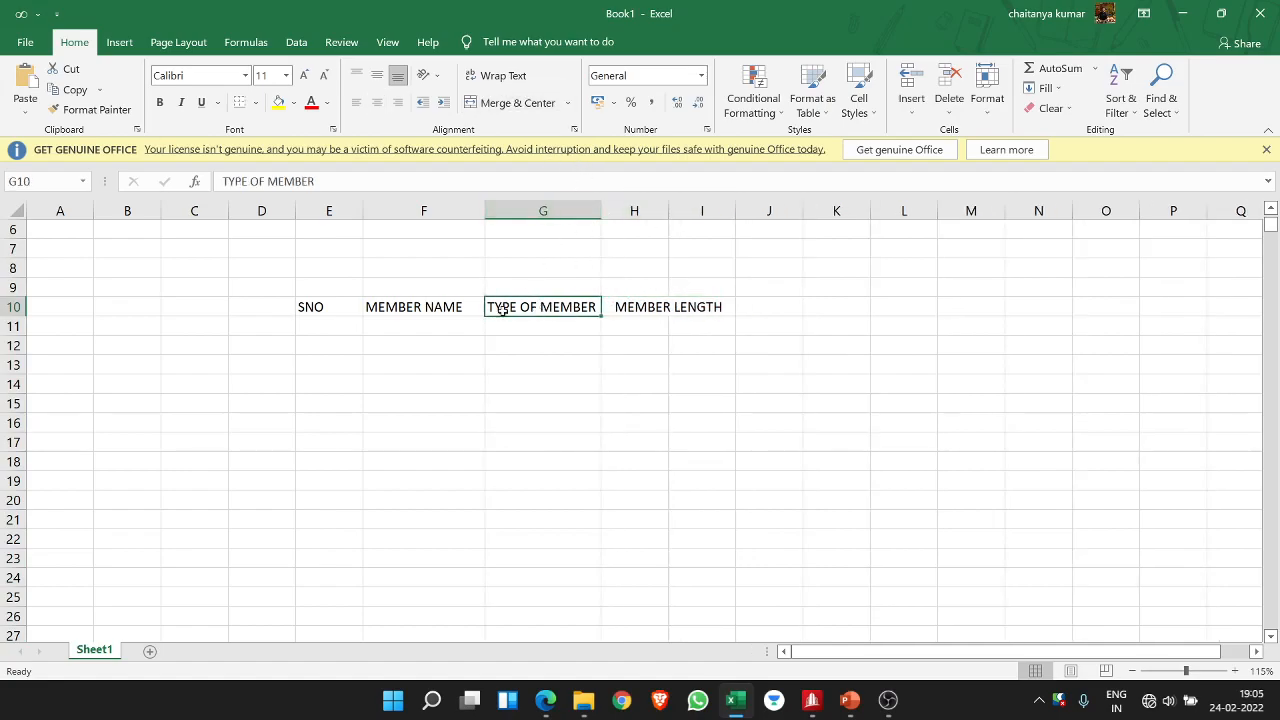
click(515, 104)
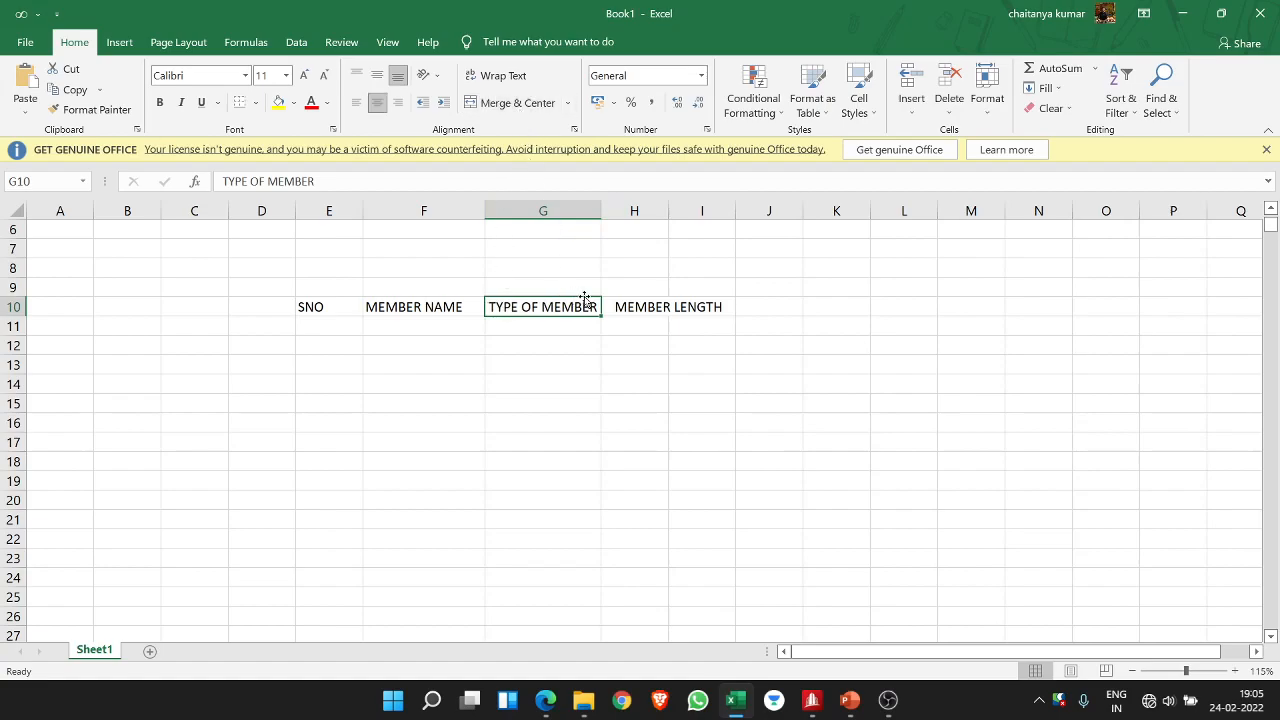
click(430, 305)
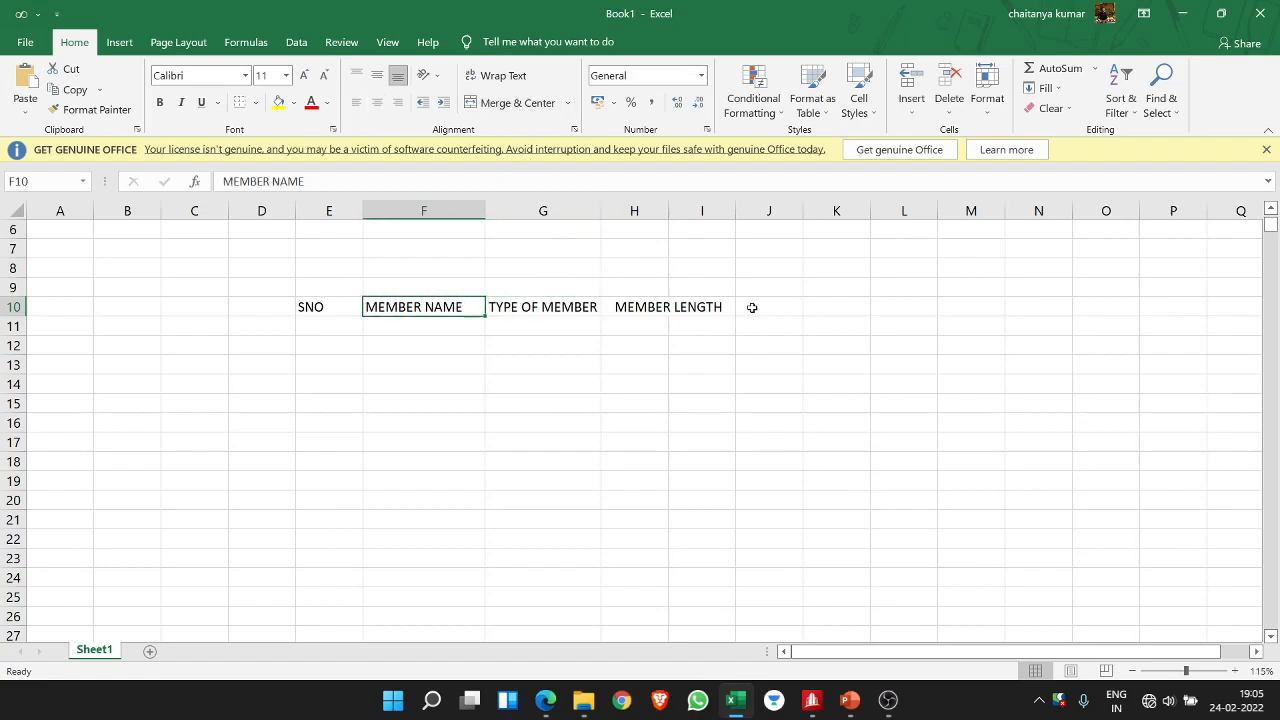
- Enter the header WORST COMBINATION in cell J10, beside MEMBER LENGTH
click(769, 306)
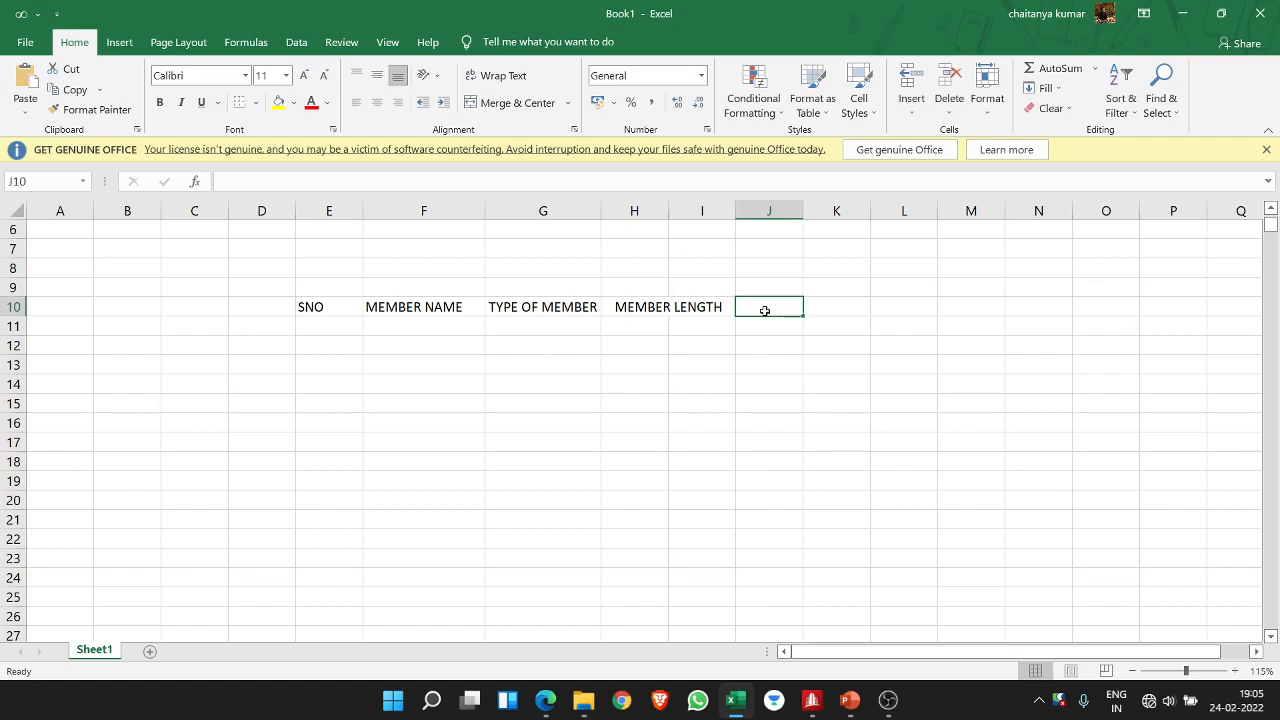
text(WOR)
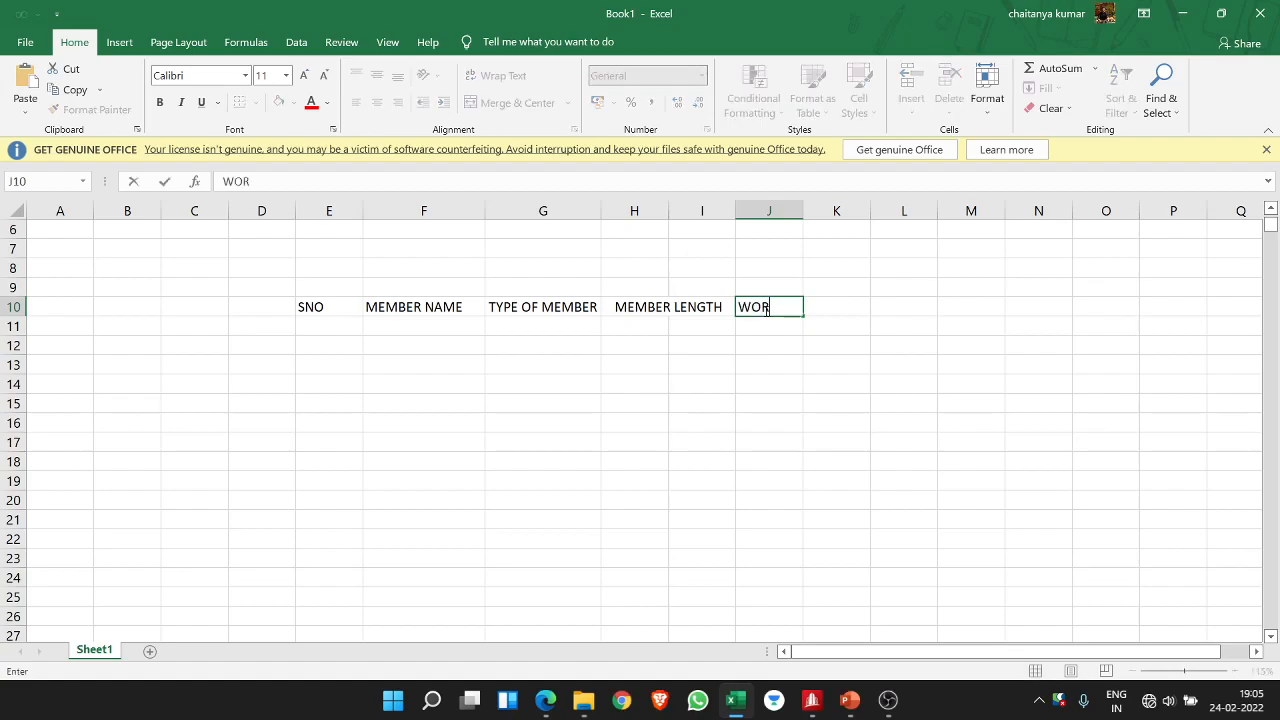
text(ST COMBIM)
key(BackSpace)
text(N)
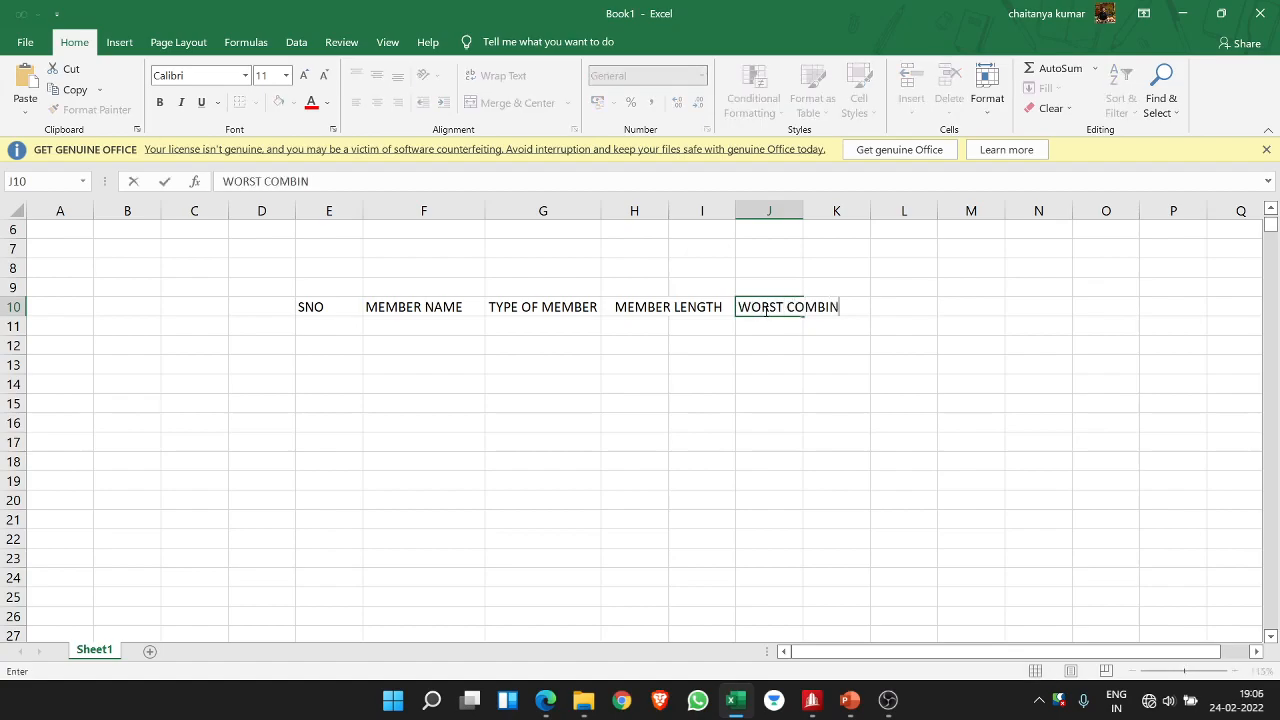
text(ATION)
key(Tab)
key(Tab)
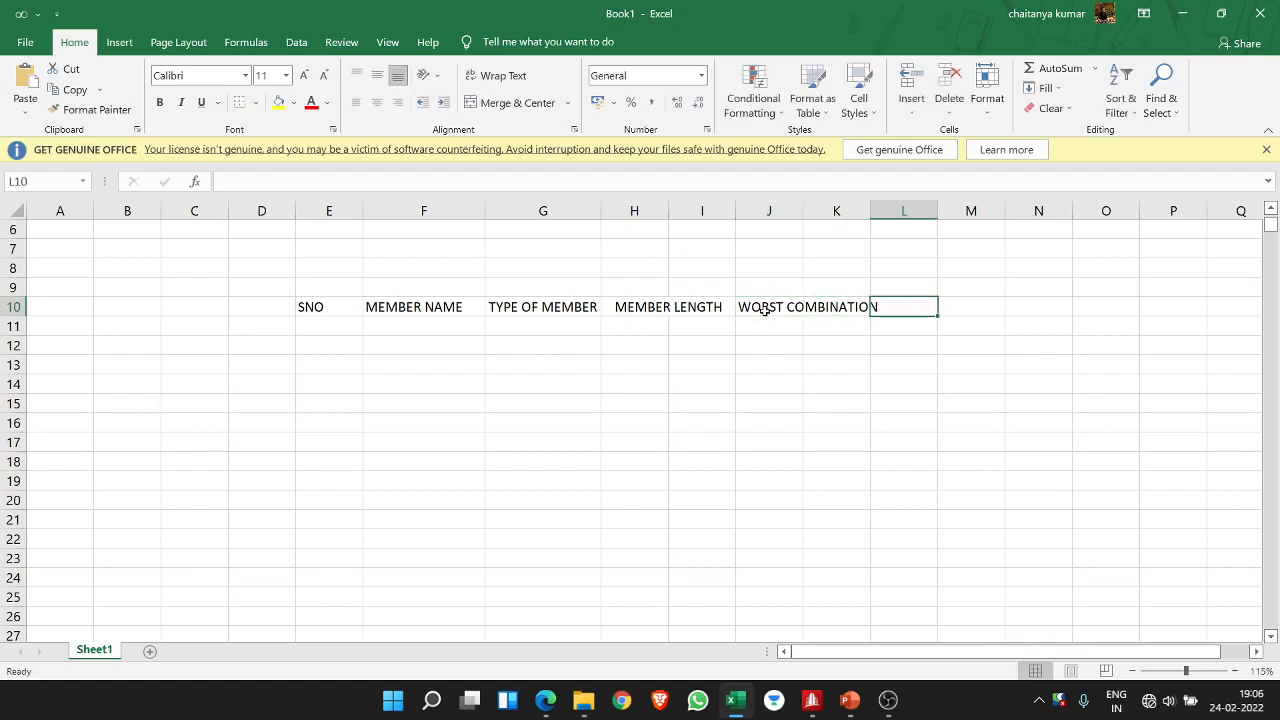
- Merge and center the WORST COMBINATION header across cells J10:K10
double_click(765, 309)
drag(756, 309, 857, 309)
click(881, 311)
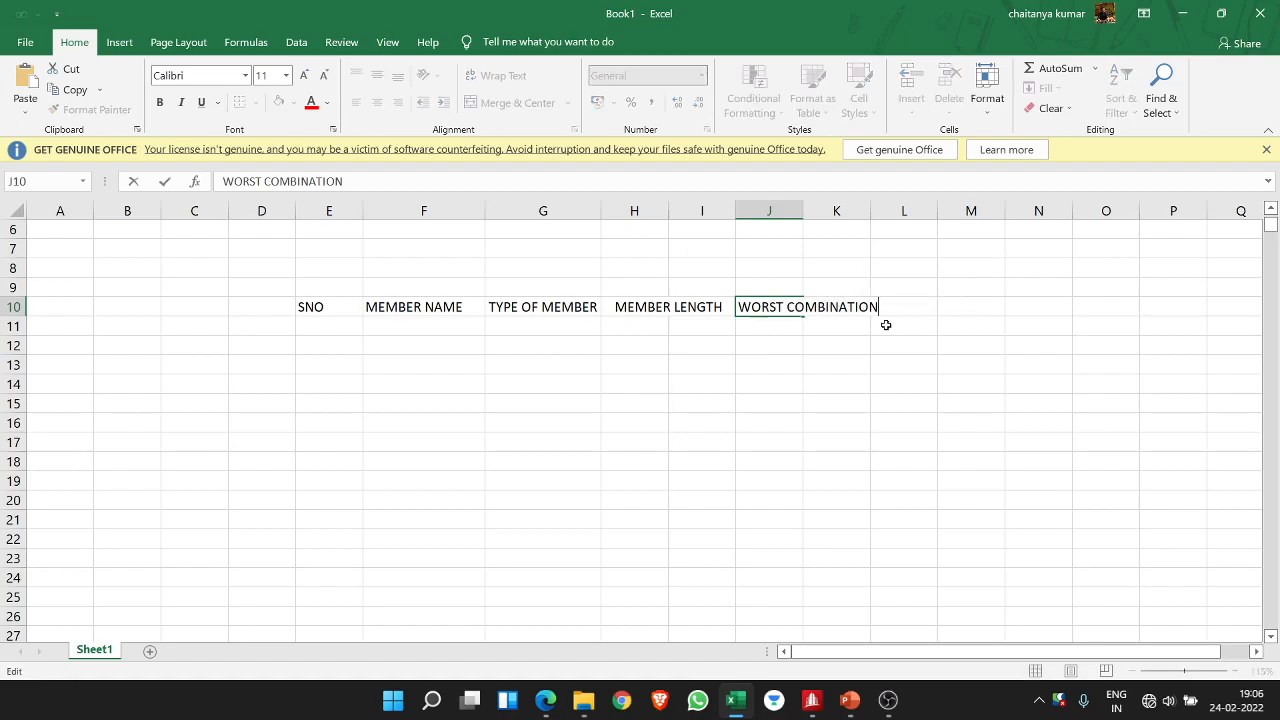
key(Return)
drag(766, 307, 848, 308)
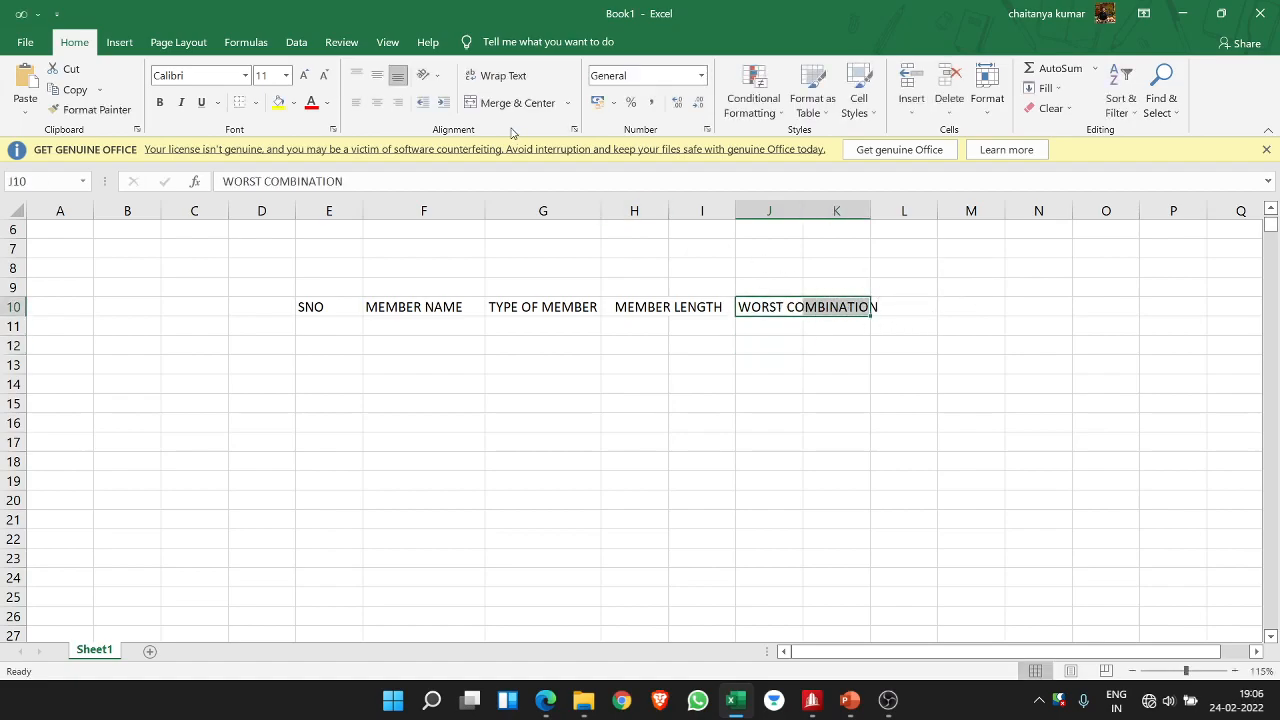
click(512, 102)
click(918, 305)
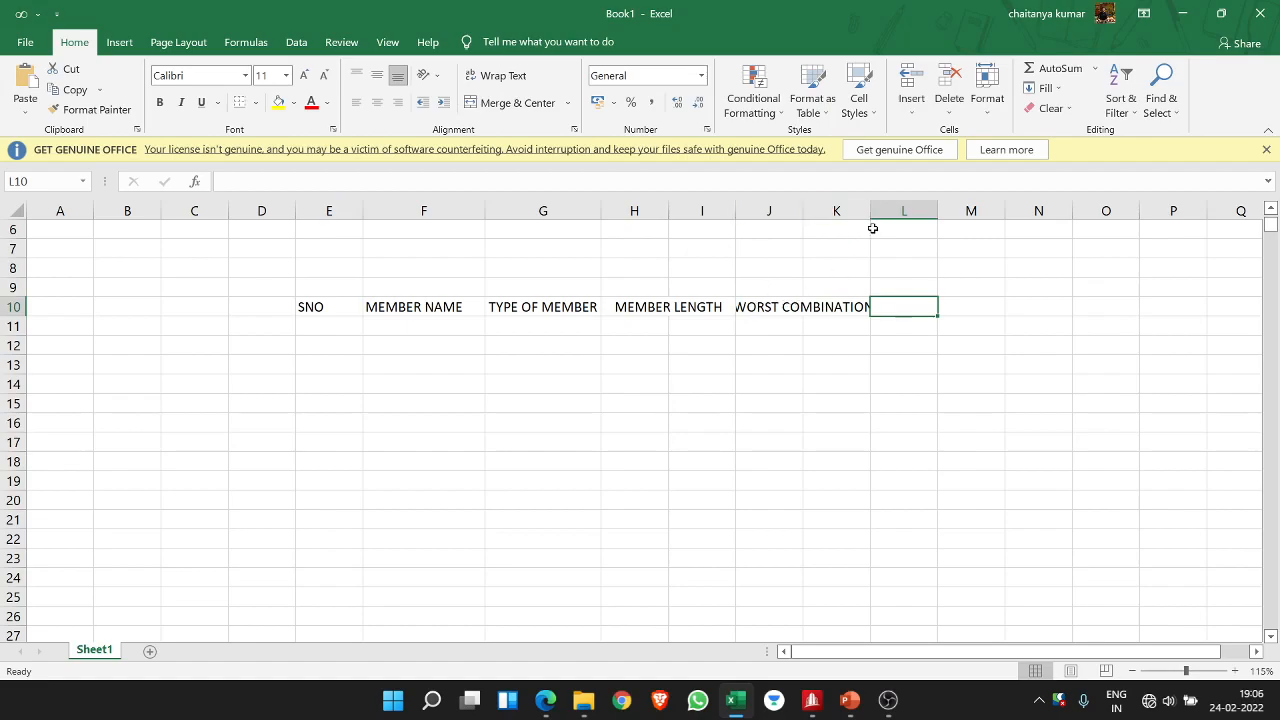
click(826, 307)
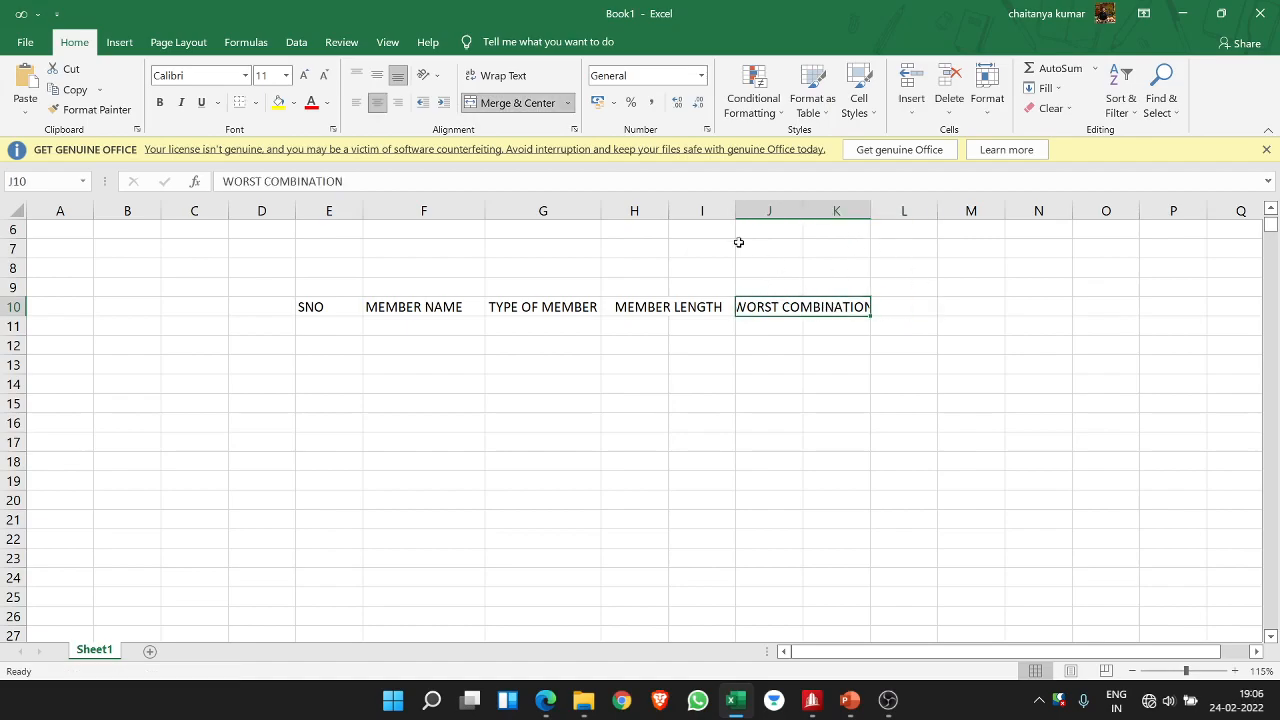
- Enter the header DESIGN LOAD in cell L10 and merge and center it across cells L10:M10
click(920, 309)
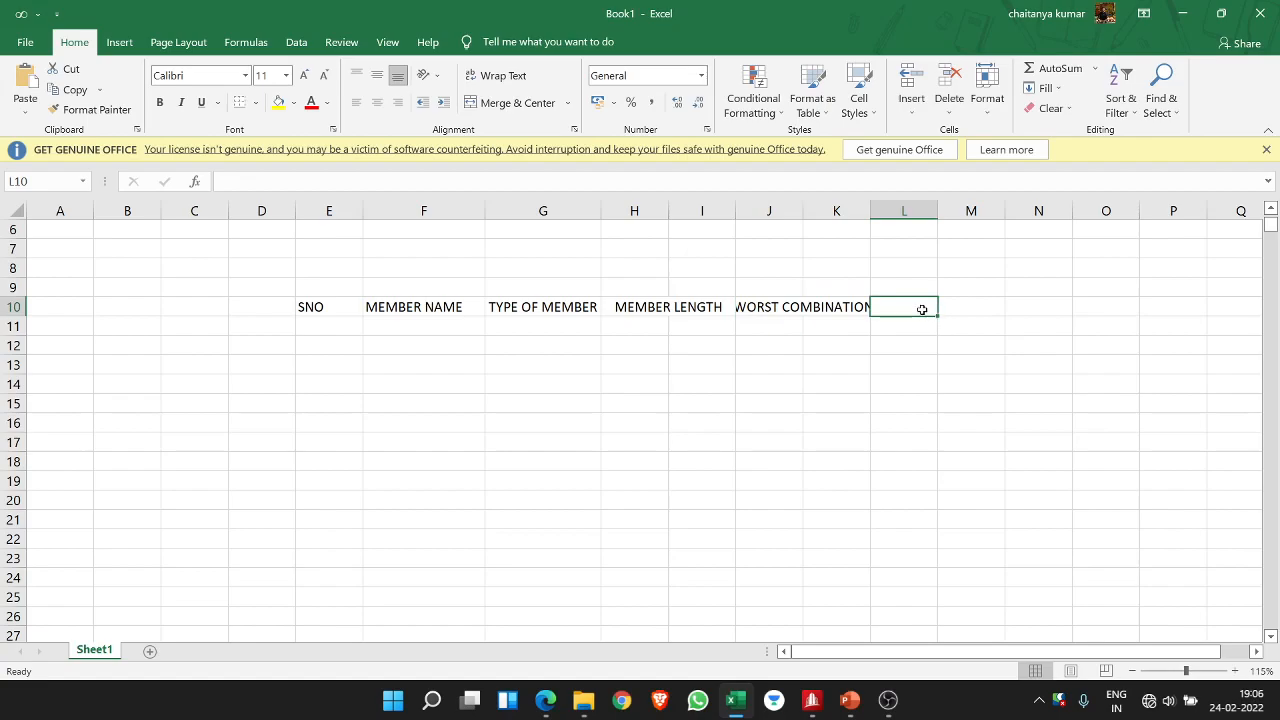
text(DE)
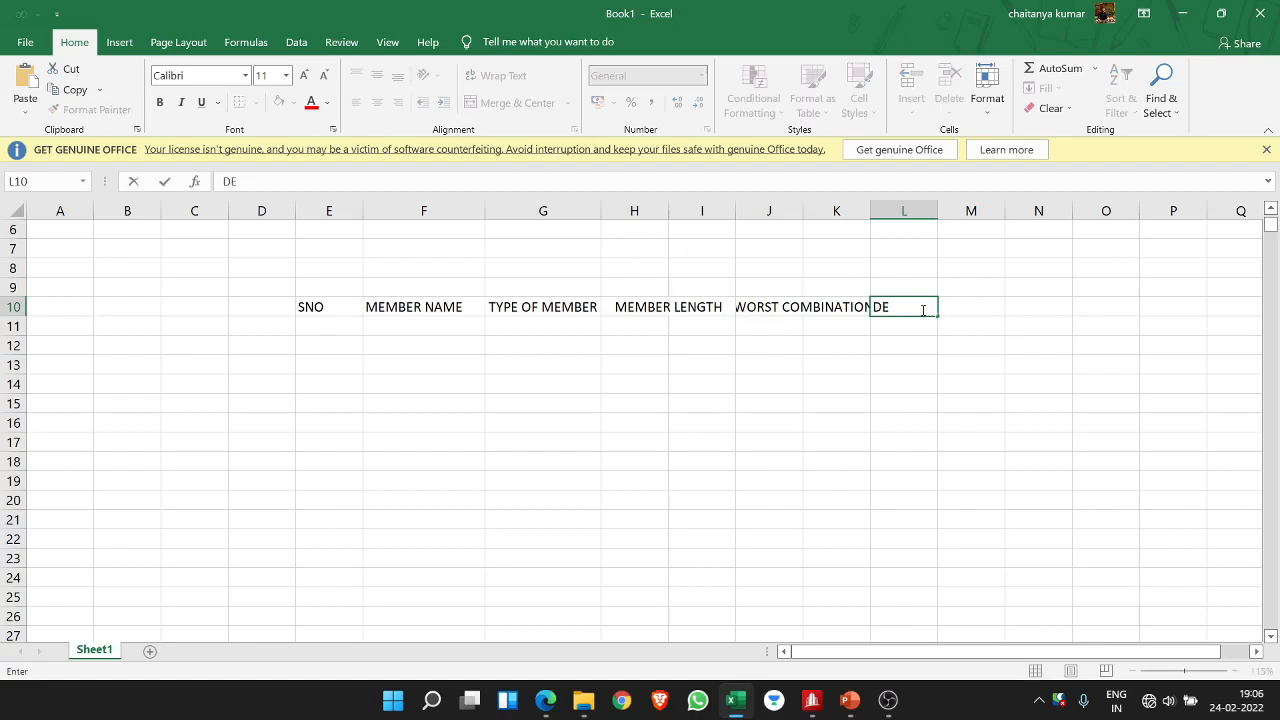
text(SIGN LOAD)
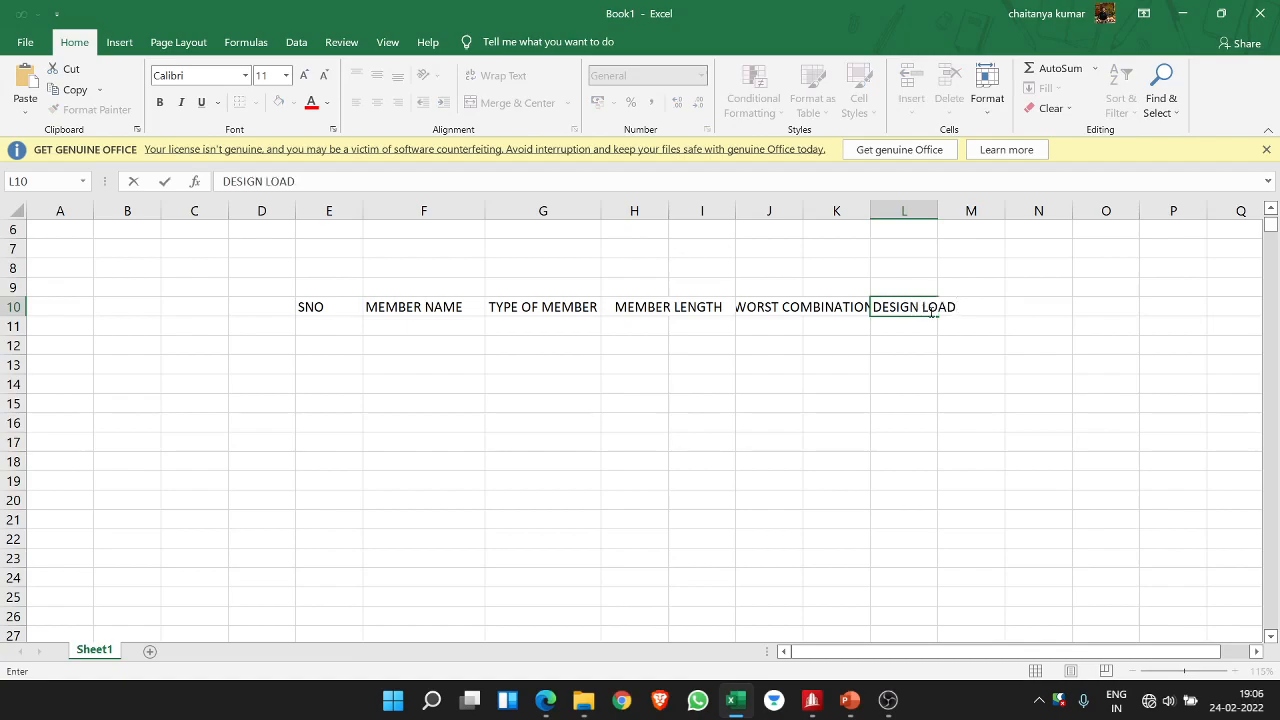
key(Return)
drag(905, 310, 971, 307)
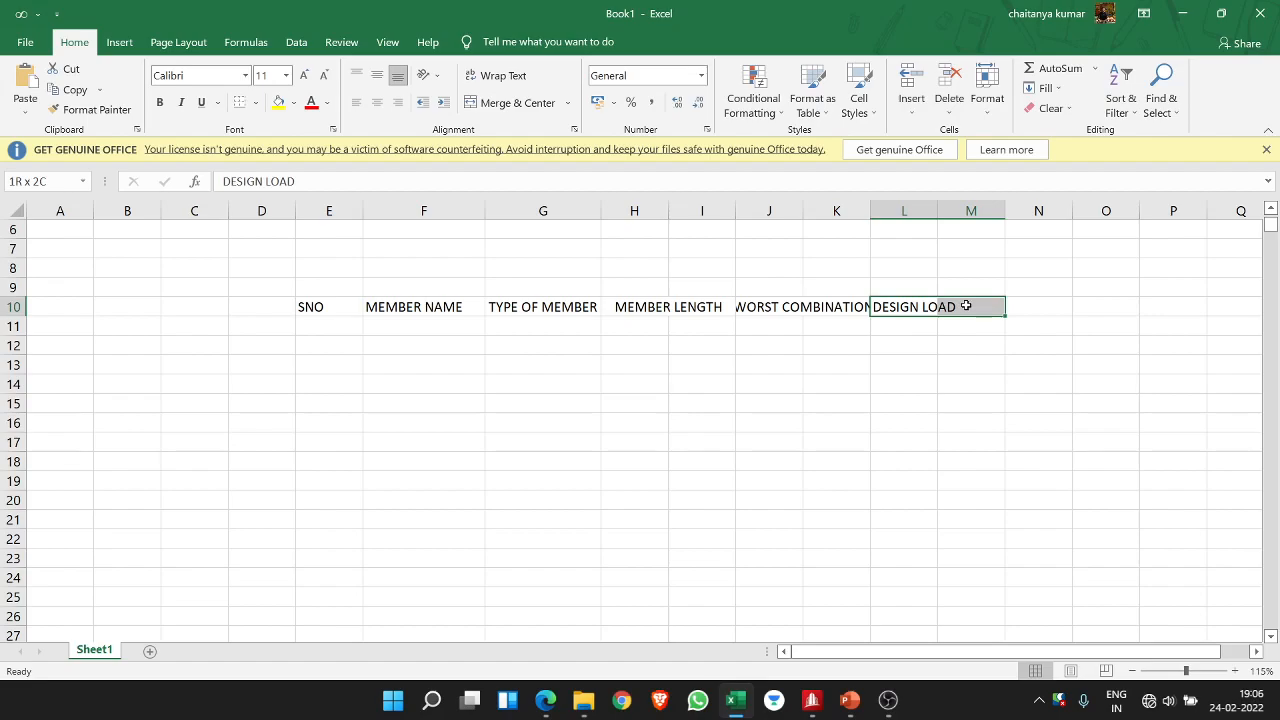
click(517, 110)
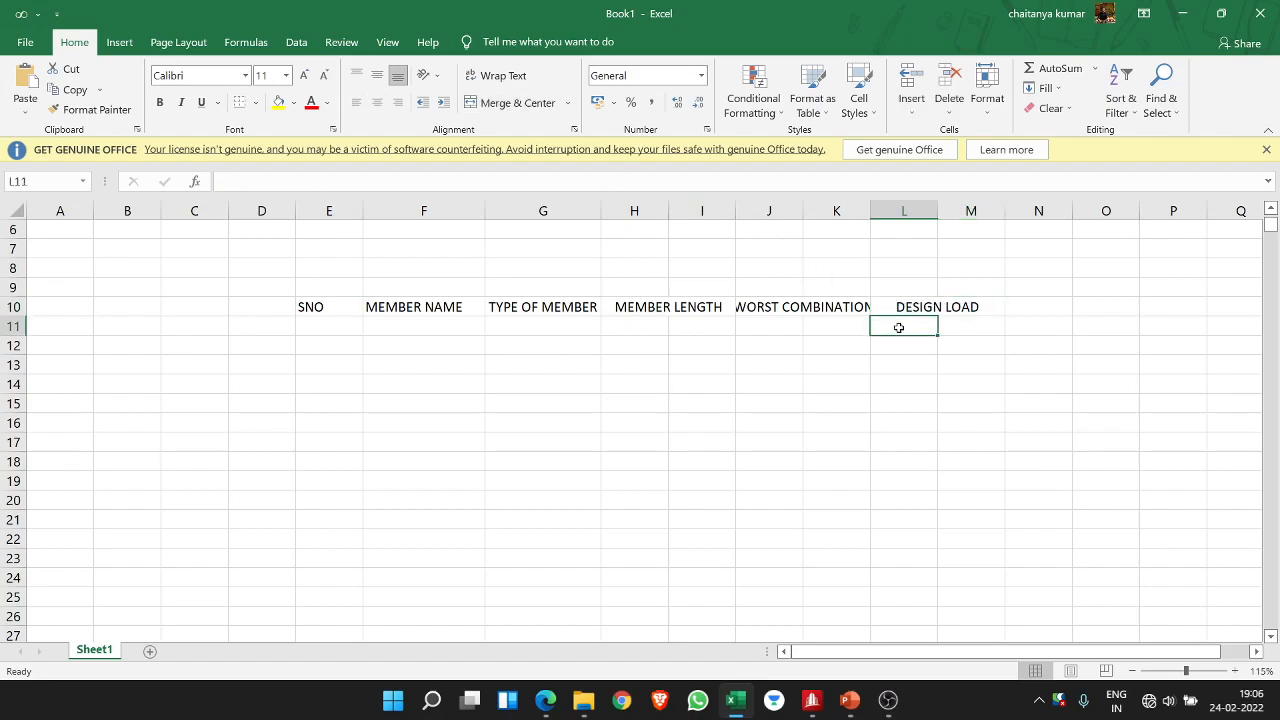
- Enter the subheaders TENSION in cell L11 and COMPRESSION in cell M11, under DESIGN LOAD
text(TENSION)
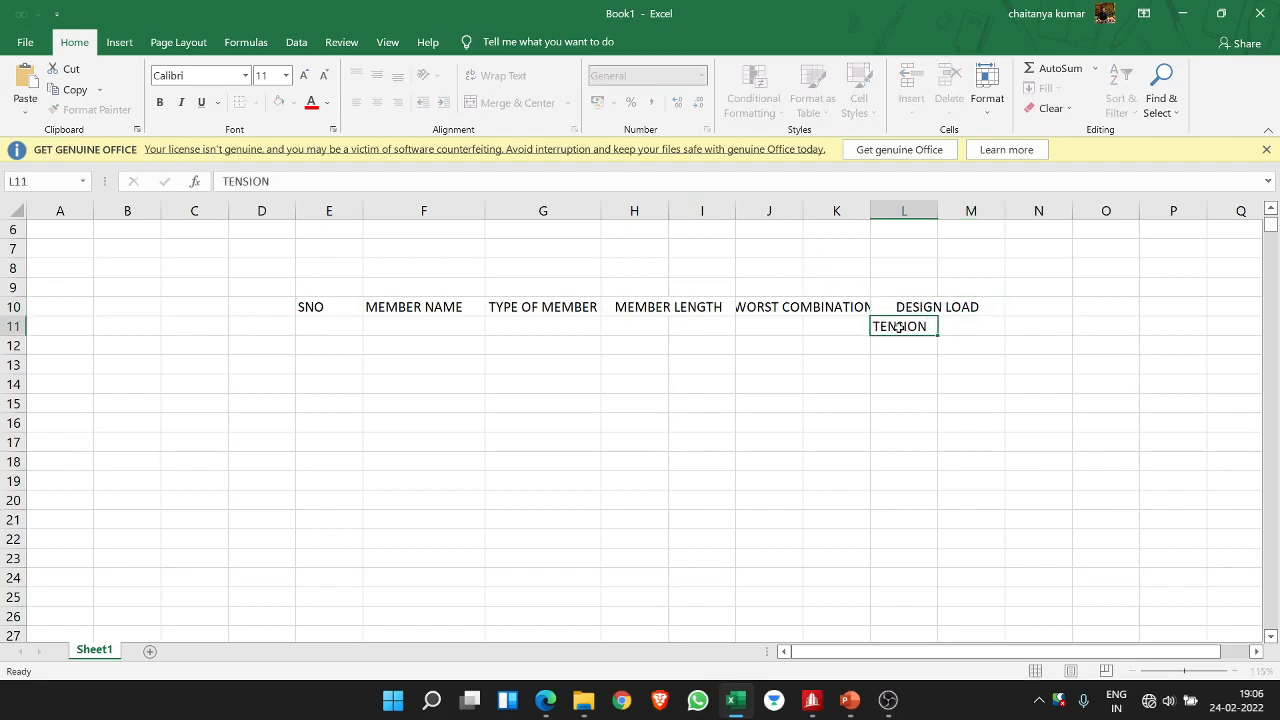
key(Tab)
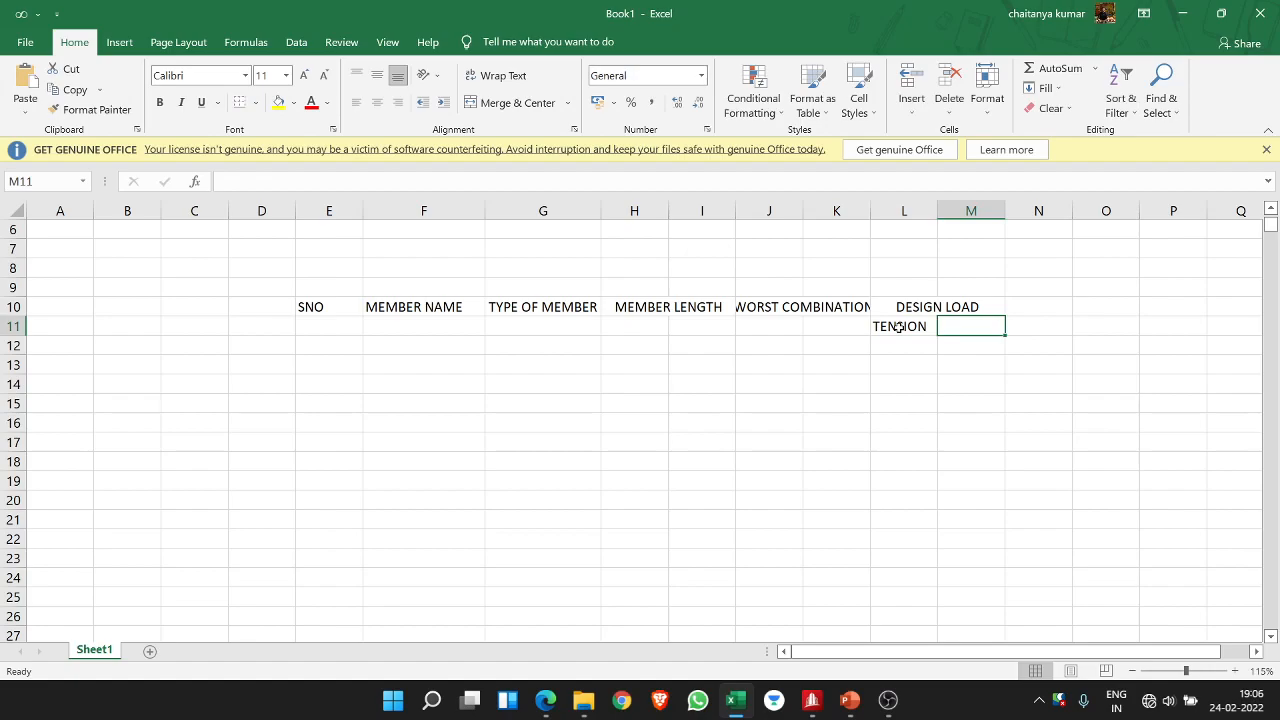
text(COMPRESSION)
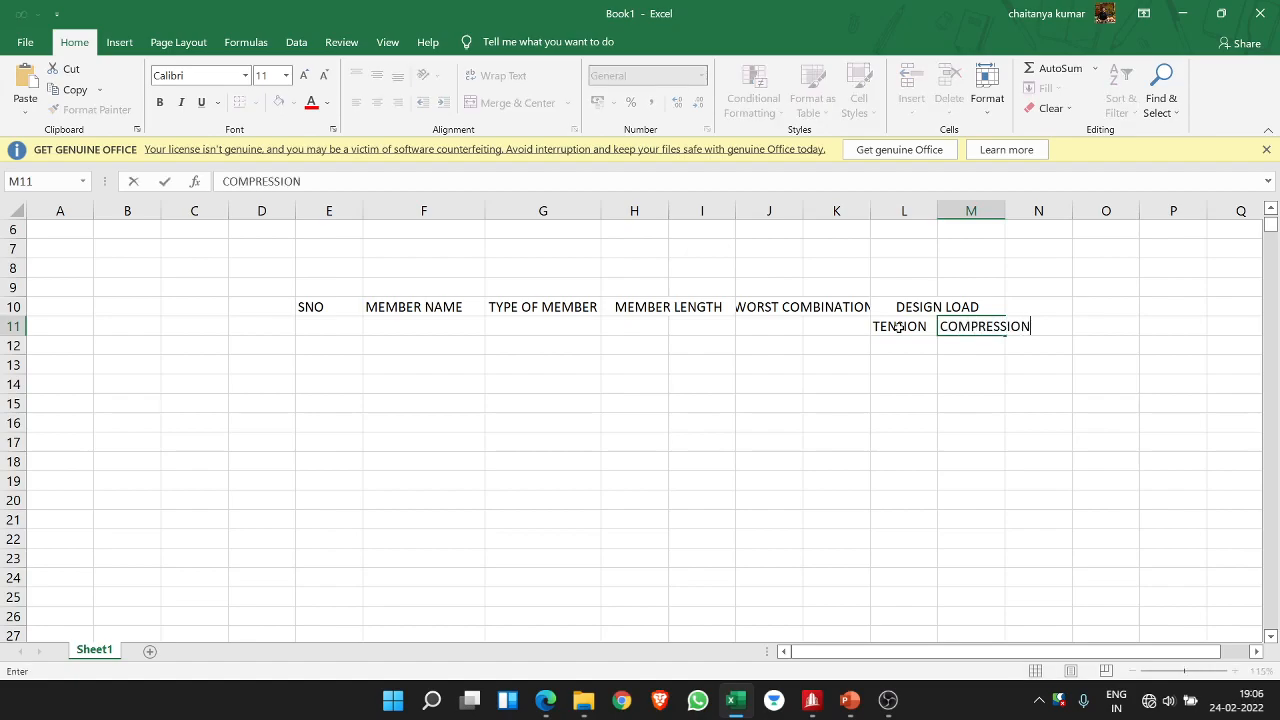
click(796, 456)
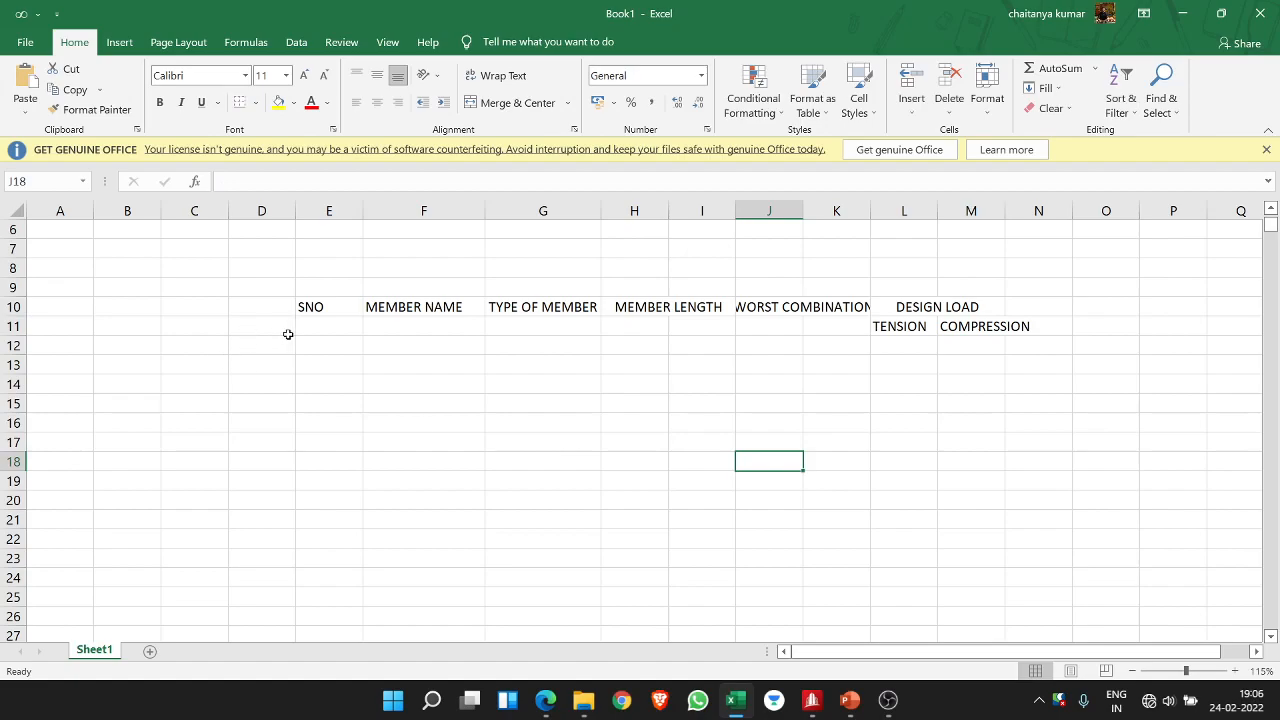
- Enter member name 2 in cell F12, in the first data row of the table
click(406, 351)
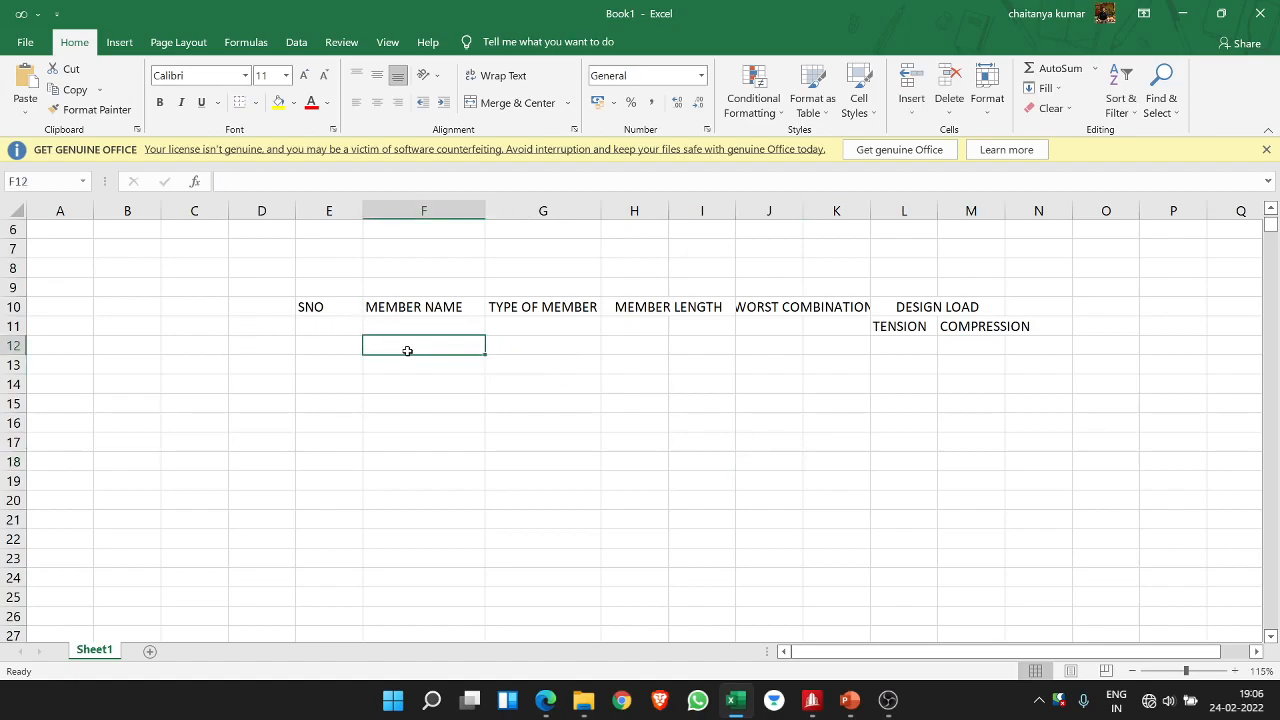
text(2)
click(523, 347)
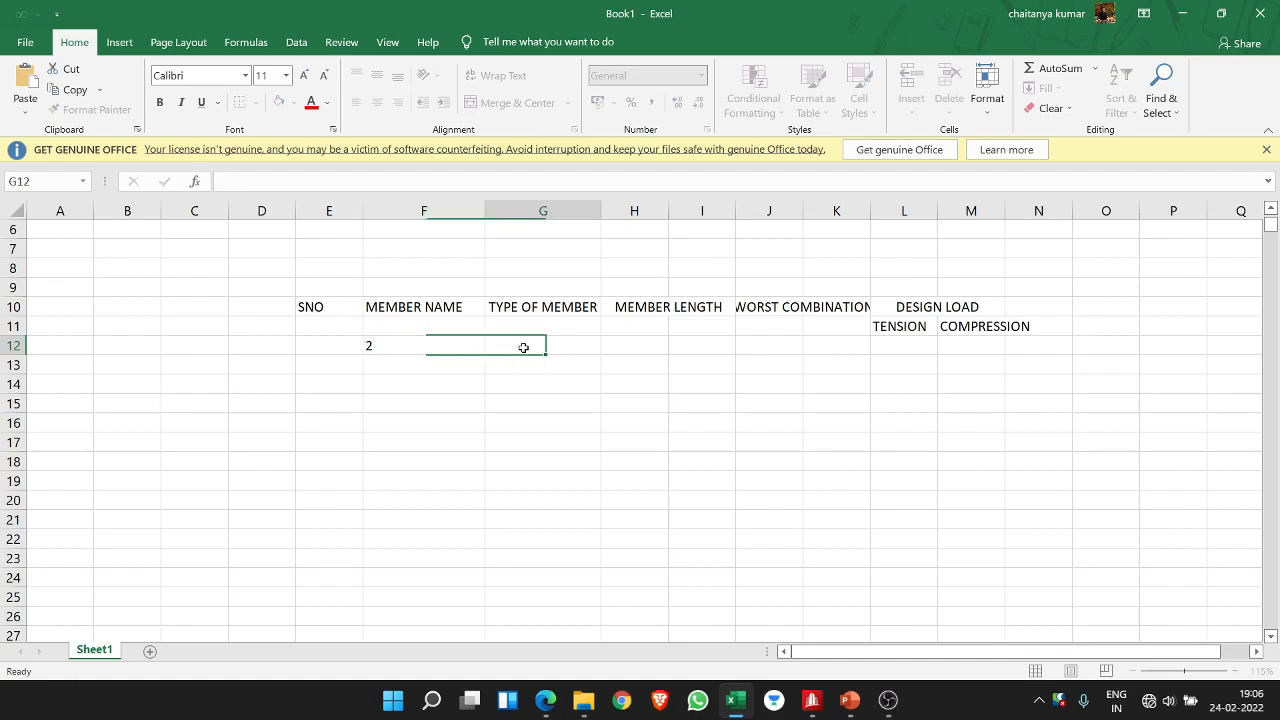
- Locate beam 2 in the STAAD.Pro truss model and enter TIE as its member type in cell G12 in Excel
click(849, 700)
click(811, 700)
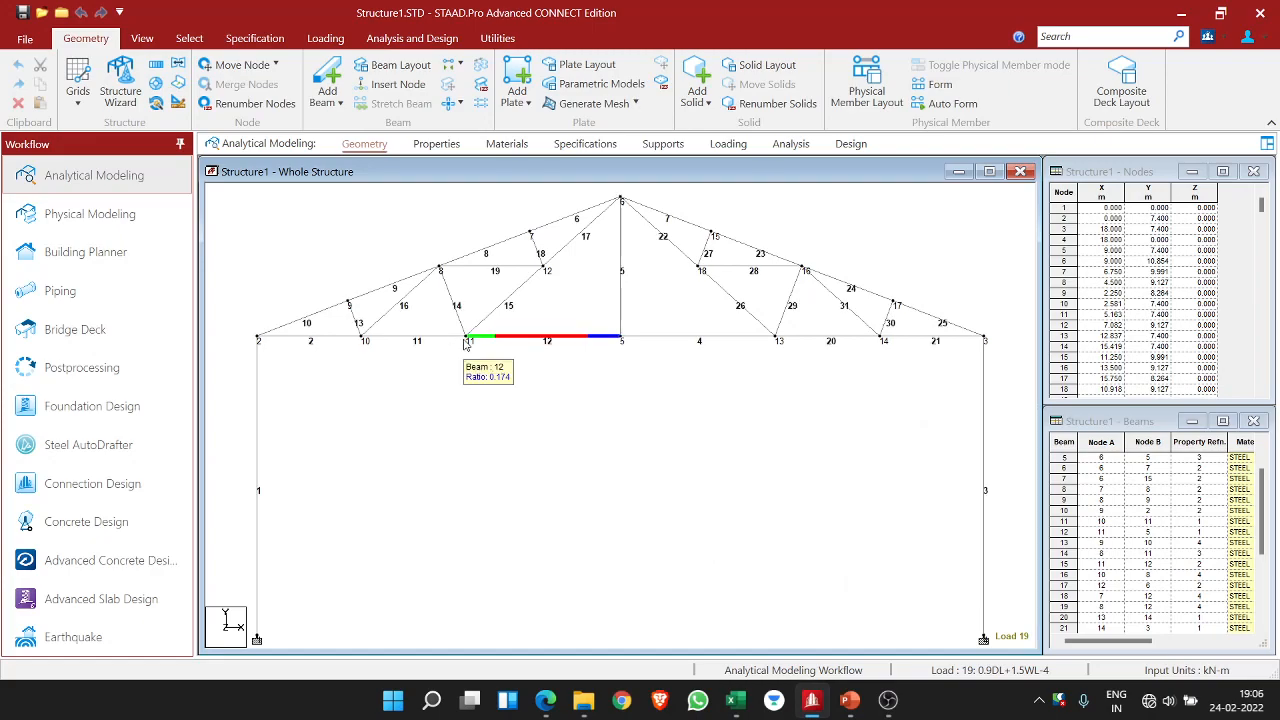
click(309, 341)
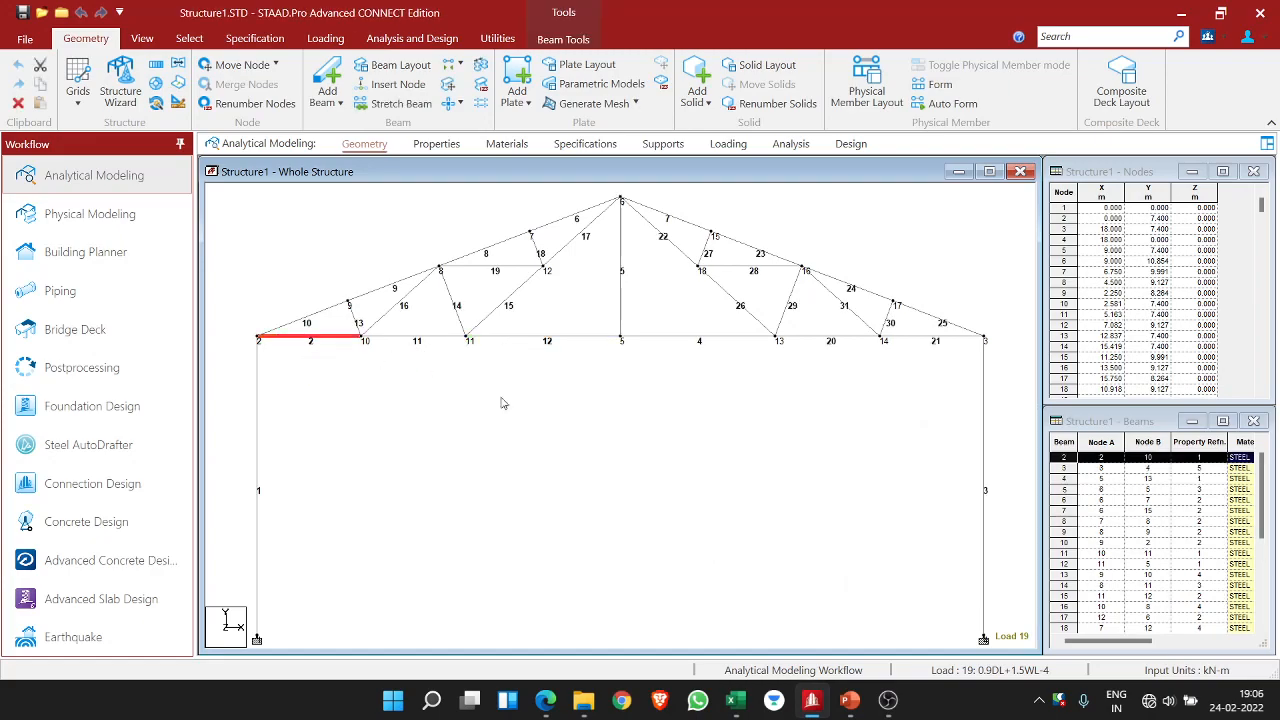
click(811, 700)
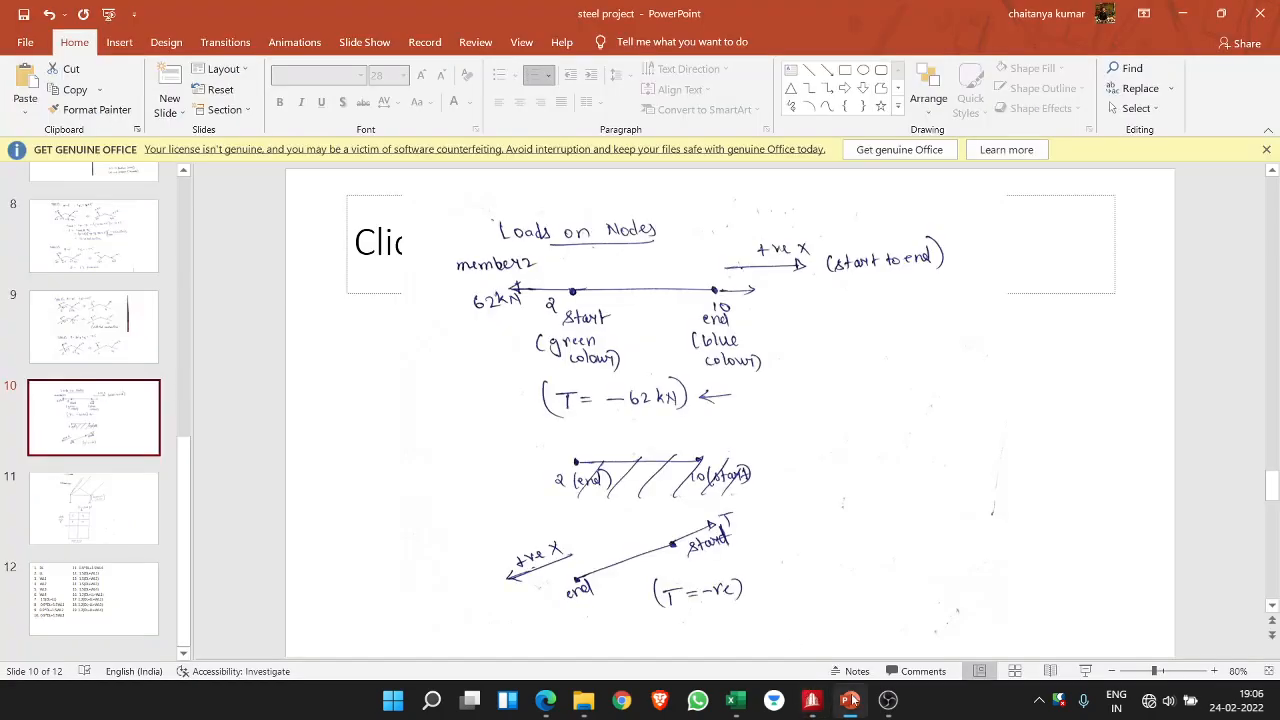
click(851, 701)
text(TIE)
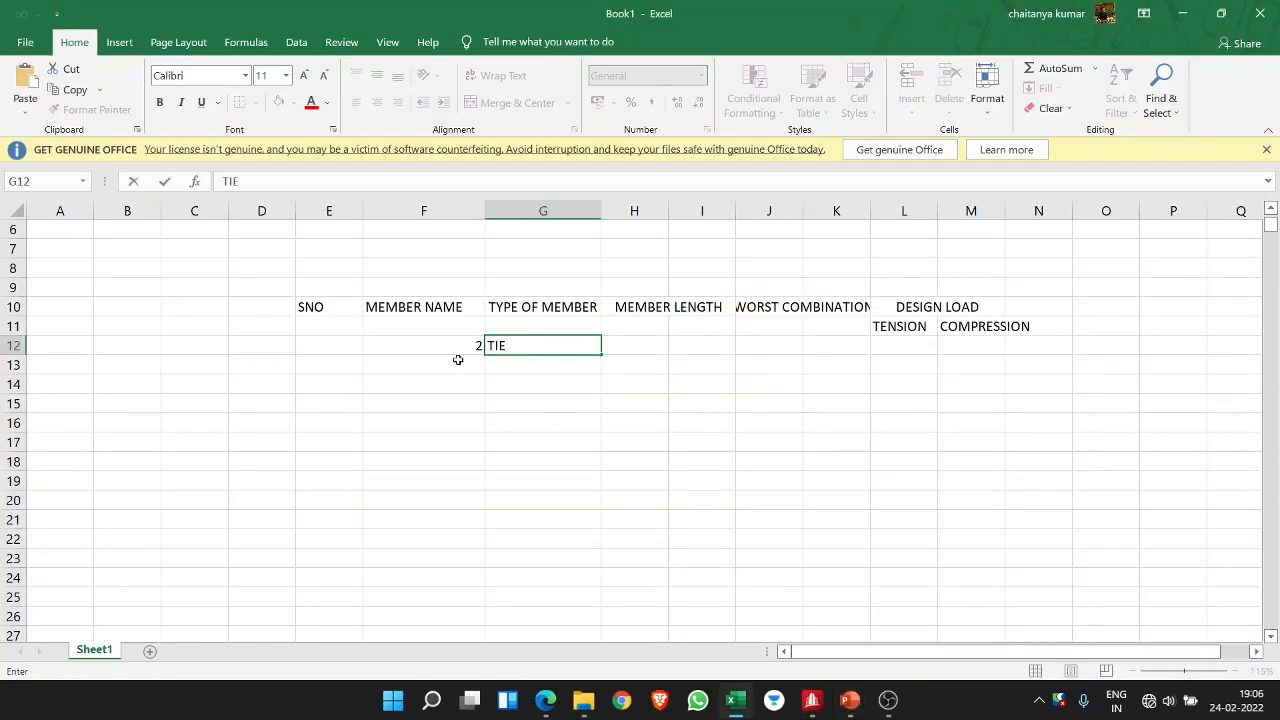
click(646, 350)
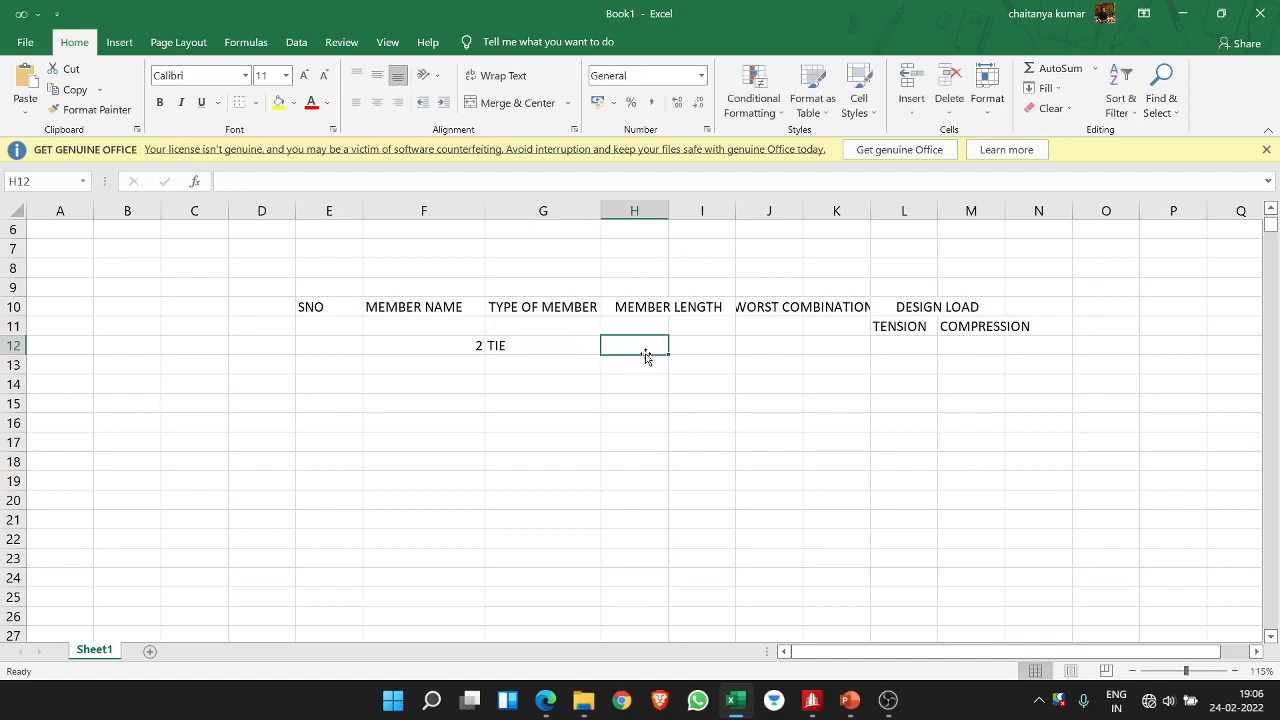
click(762, 360)
click(761, 351)
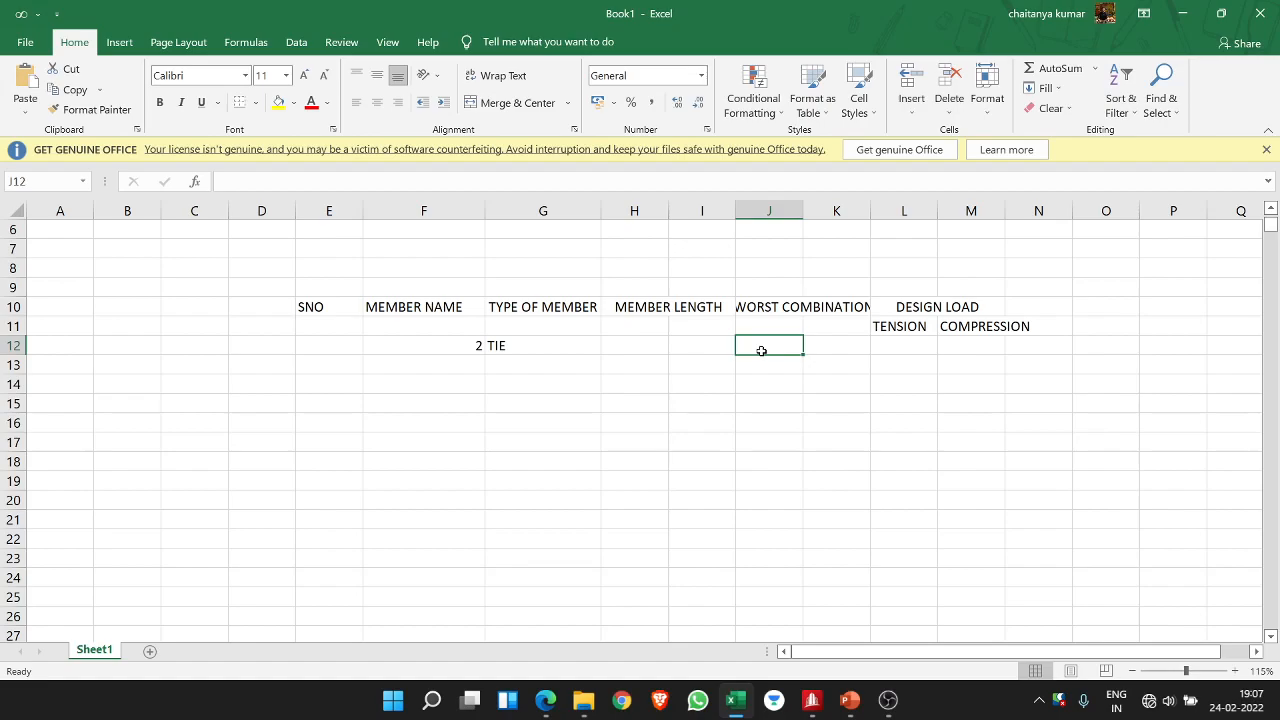
click(912, 345)
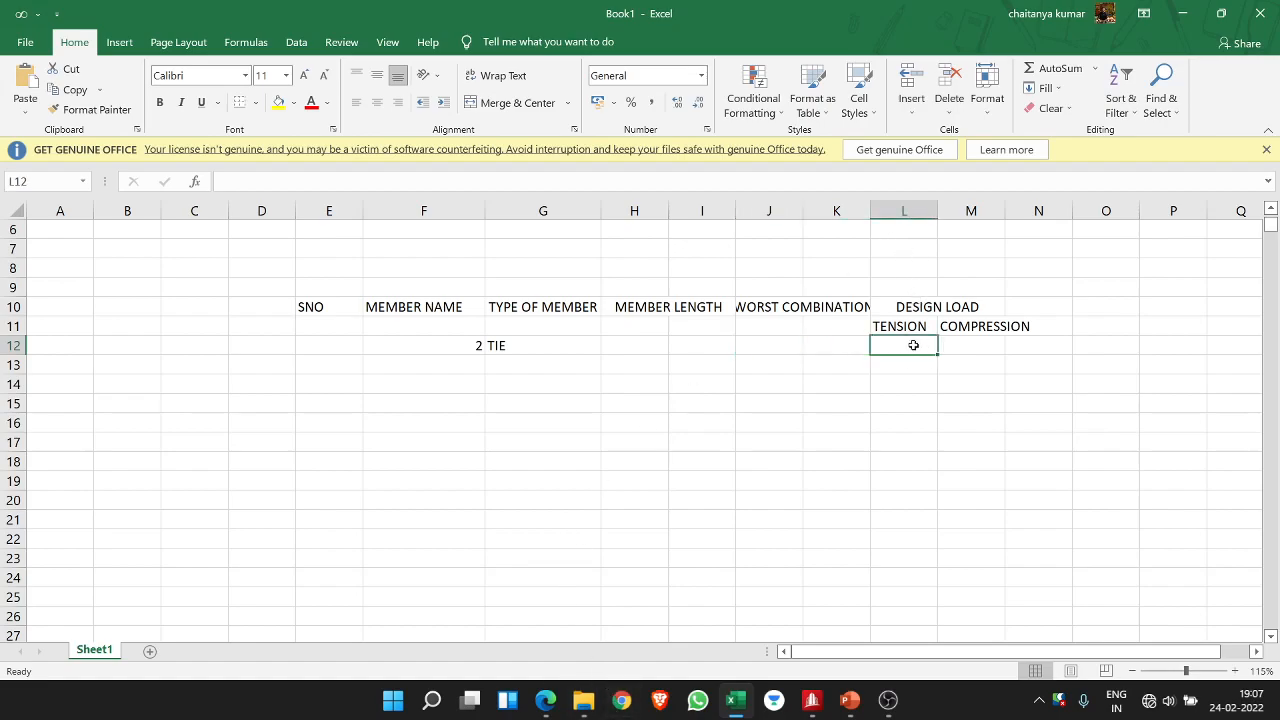
click(966, 346)
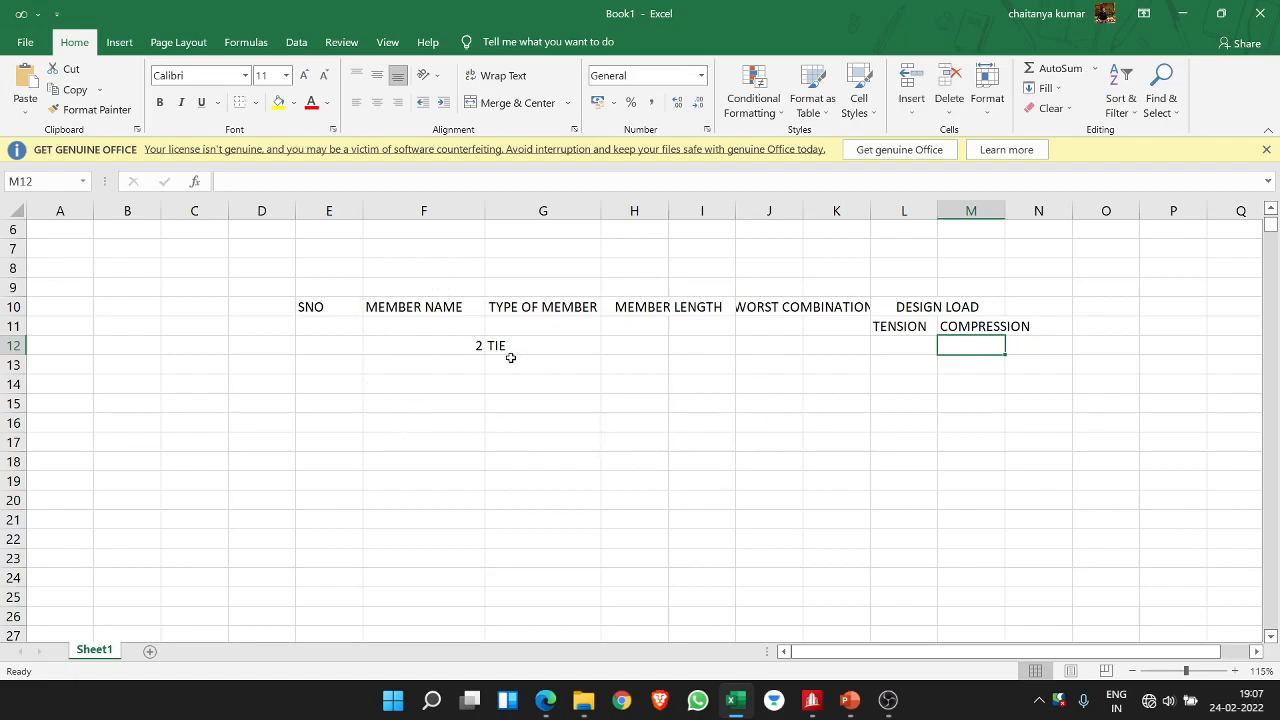
- Switch to STAAD.Pro and examine beam 15, the diagonal between nodes 11 and 12 of the truss
click(811, 700)
scroll(376, 280, down, 1)
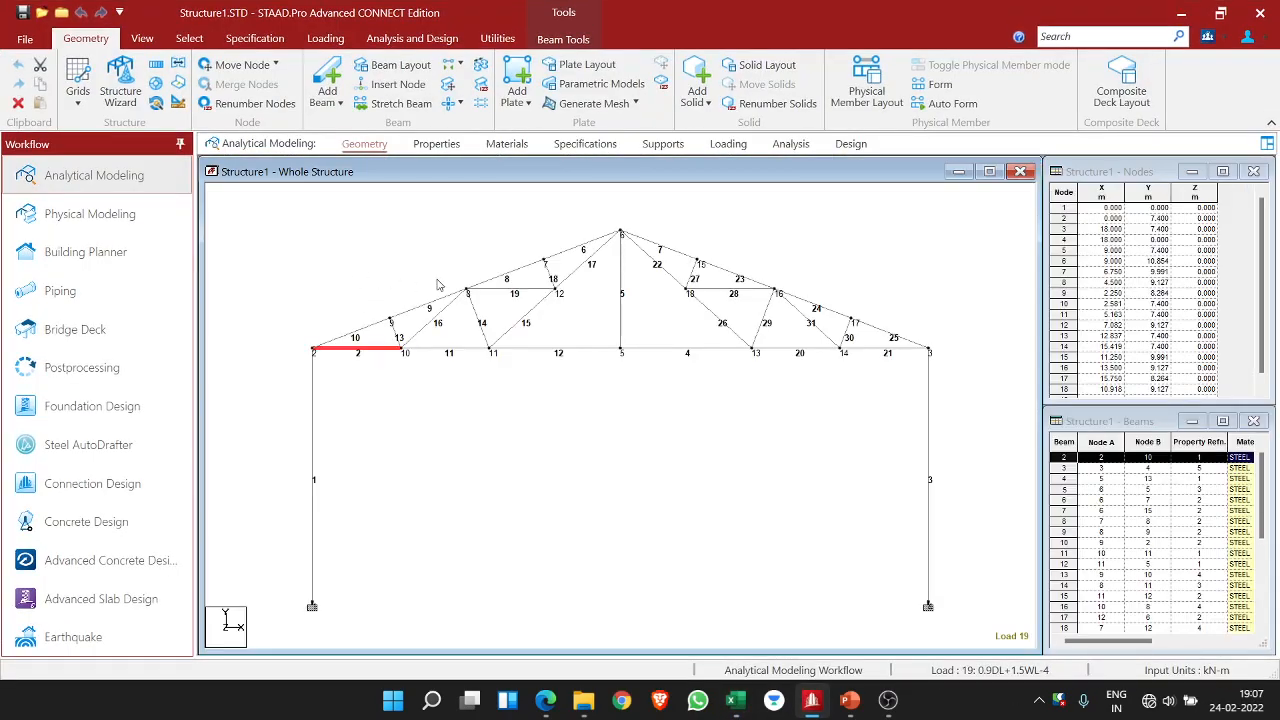
double_click(522, 327)
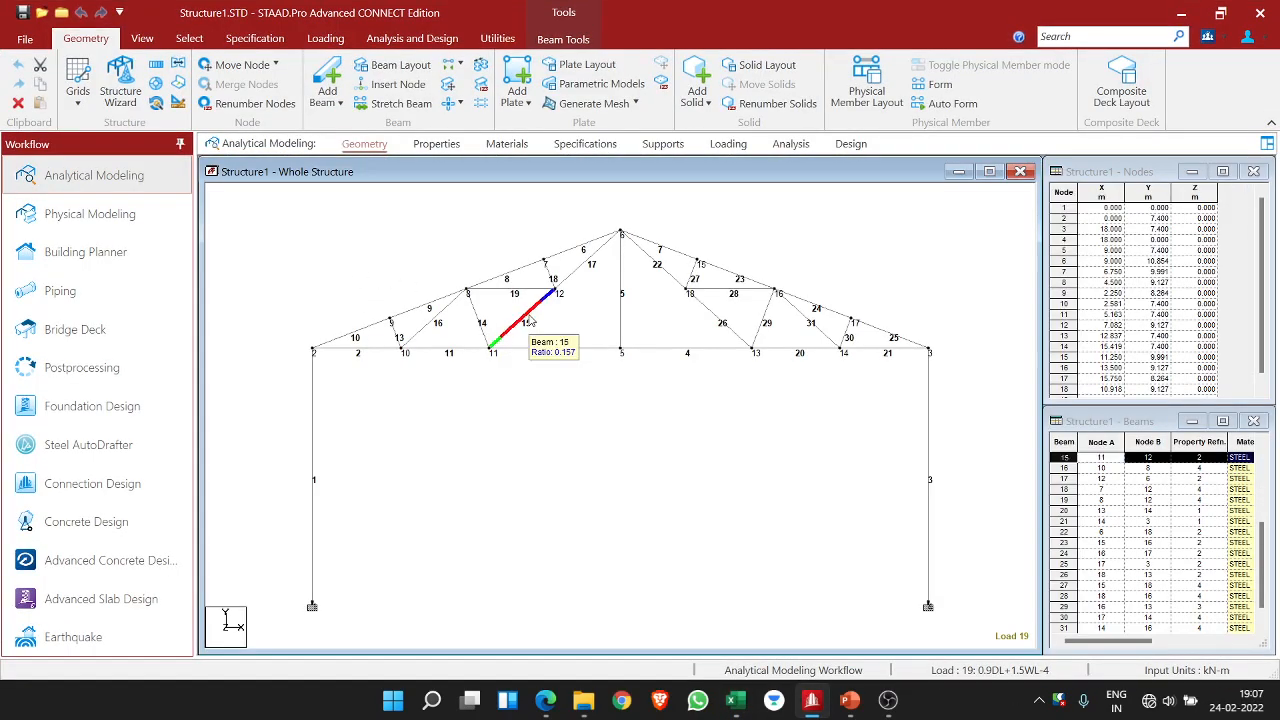
click(833, 160)
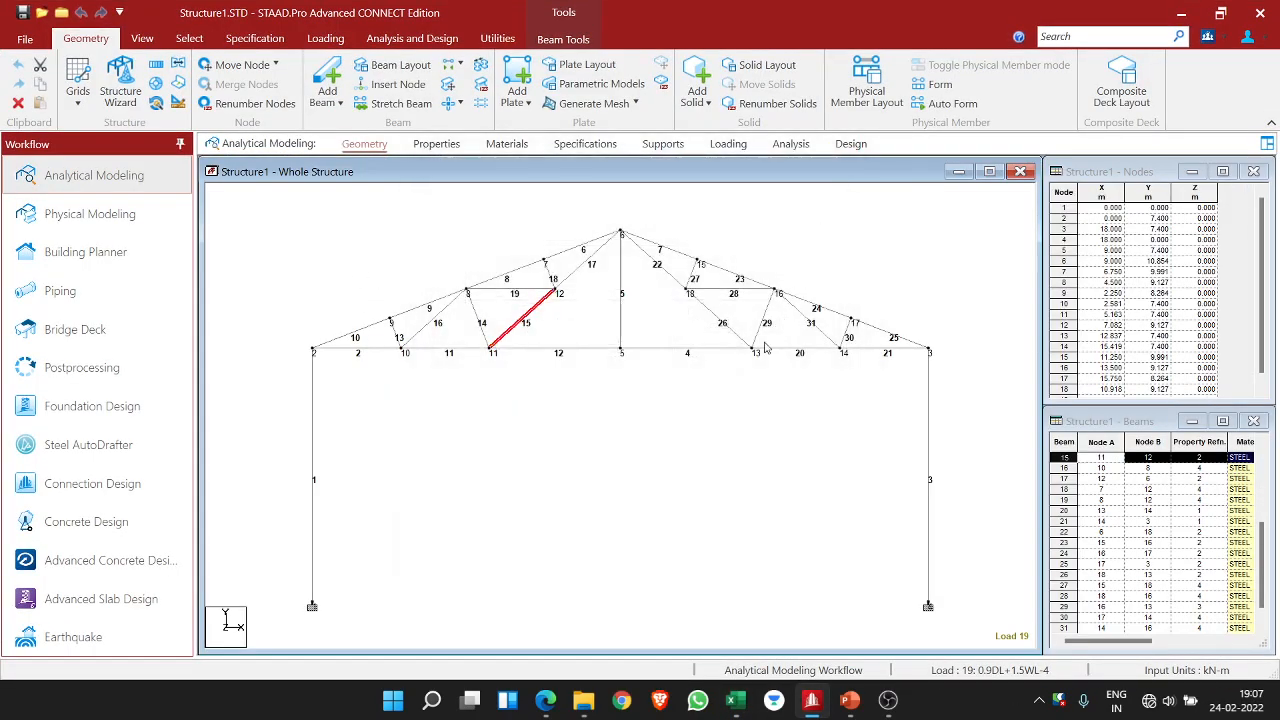
click(849, 700)
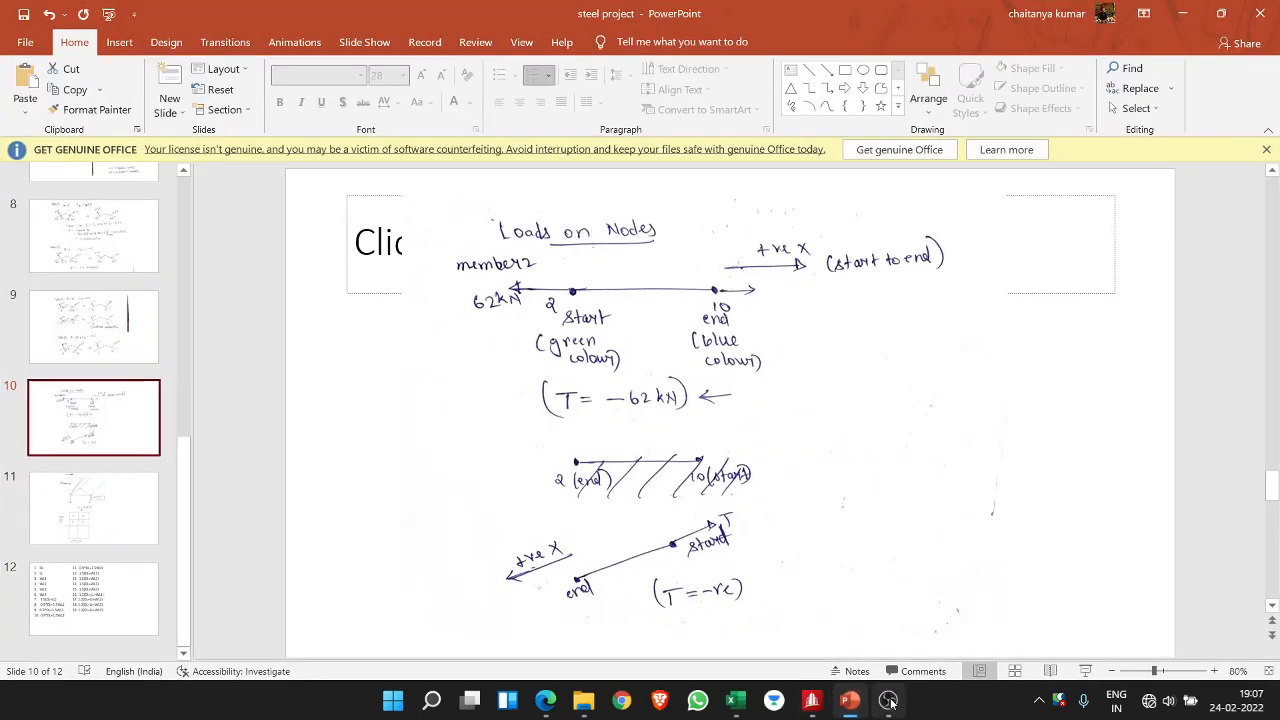
click(885, 700)
click(876, 704)
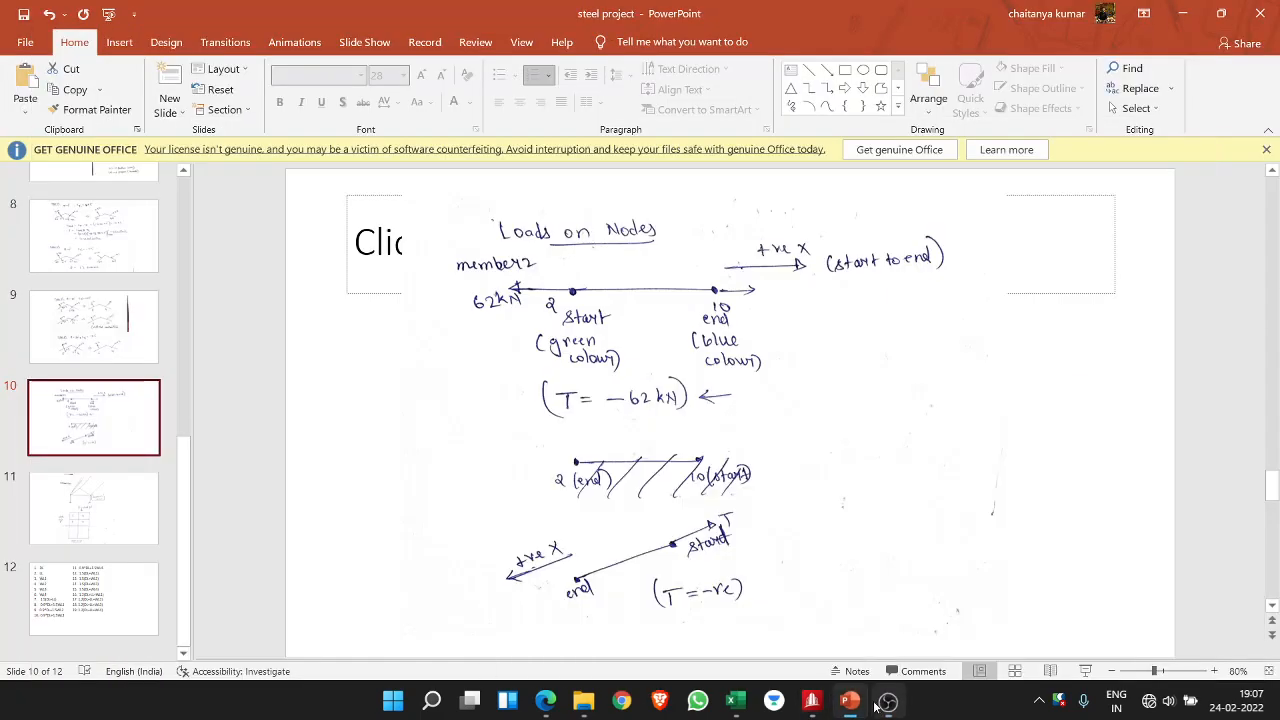
click(737, 703)
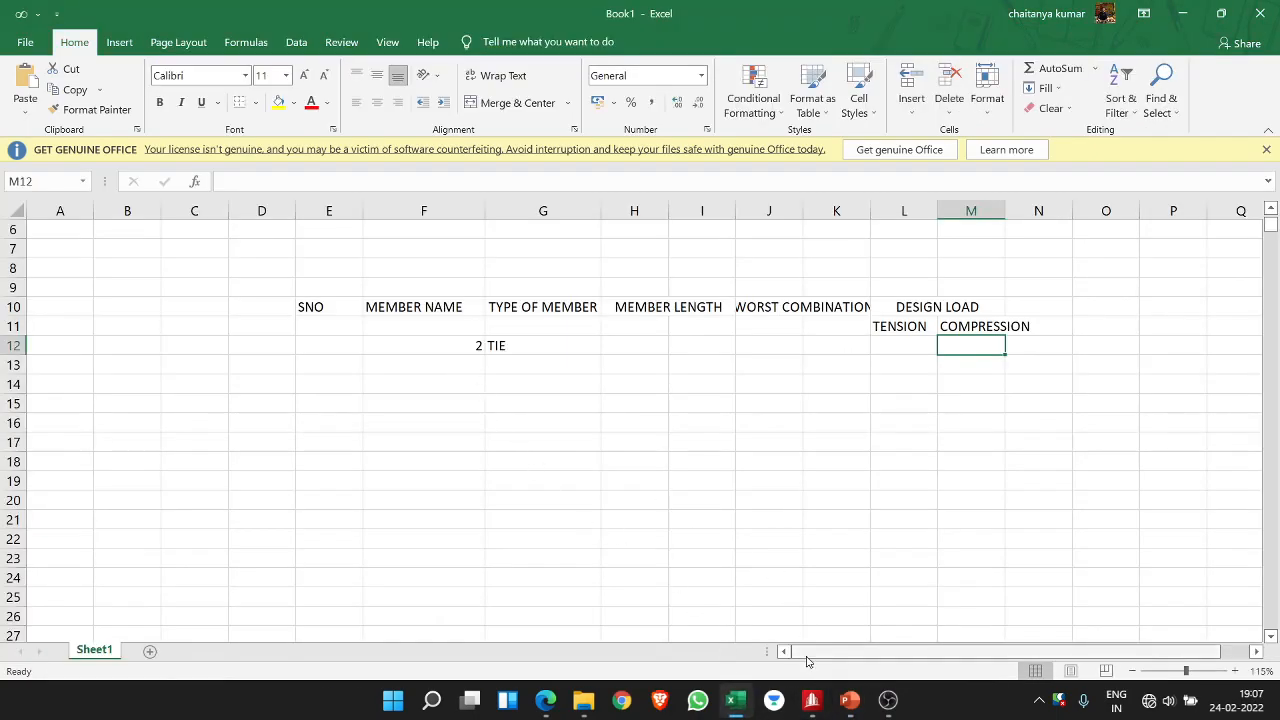
click(736, 708)
click(736, 712)
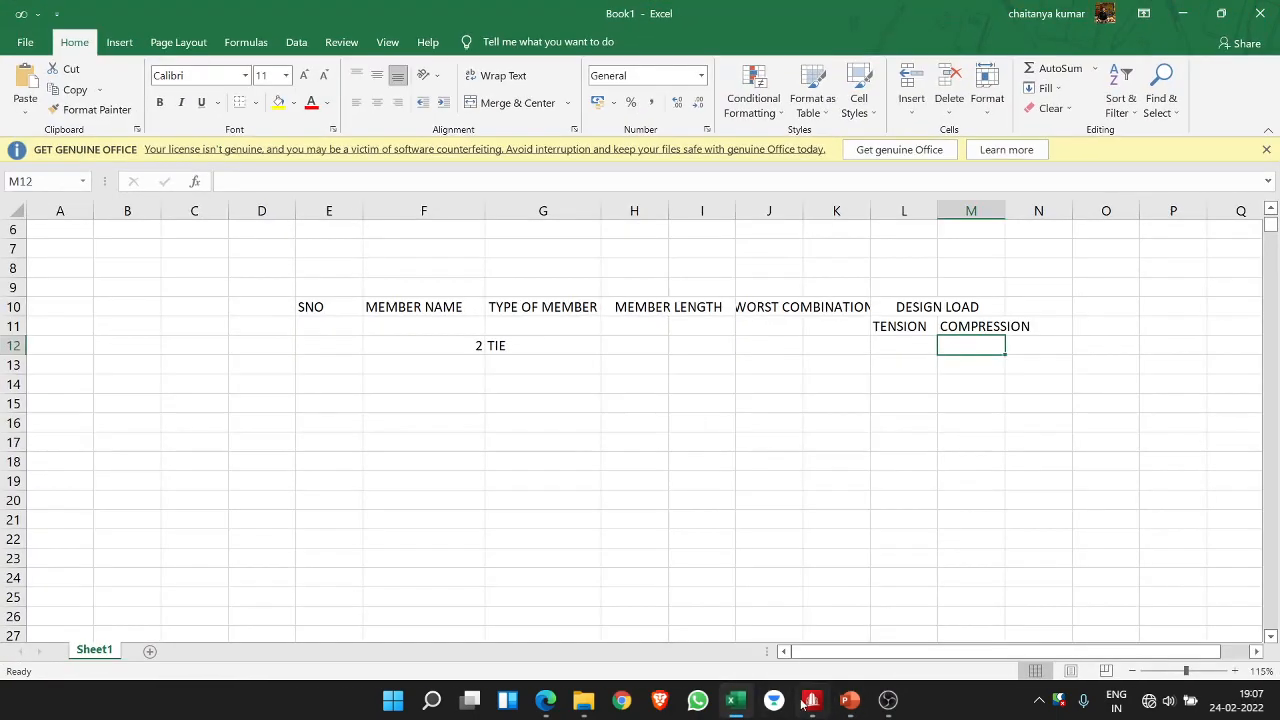
click(811, 703)
click(811, 703)
- Add member 15 in cell F13 of the Excel table with the type MAKOR SLING in cell G13
click(477, 366)
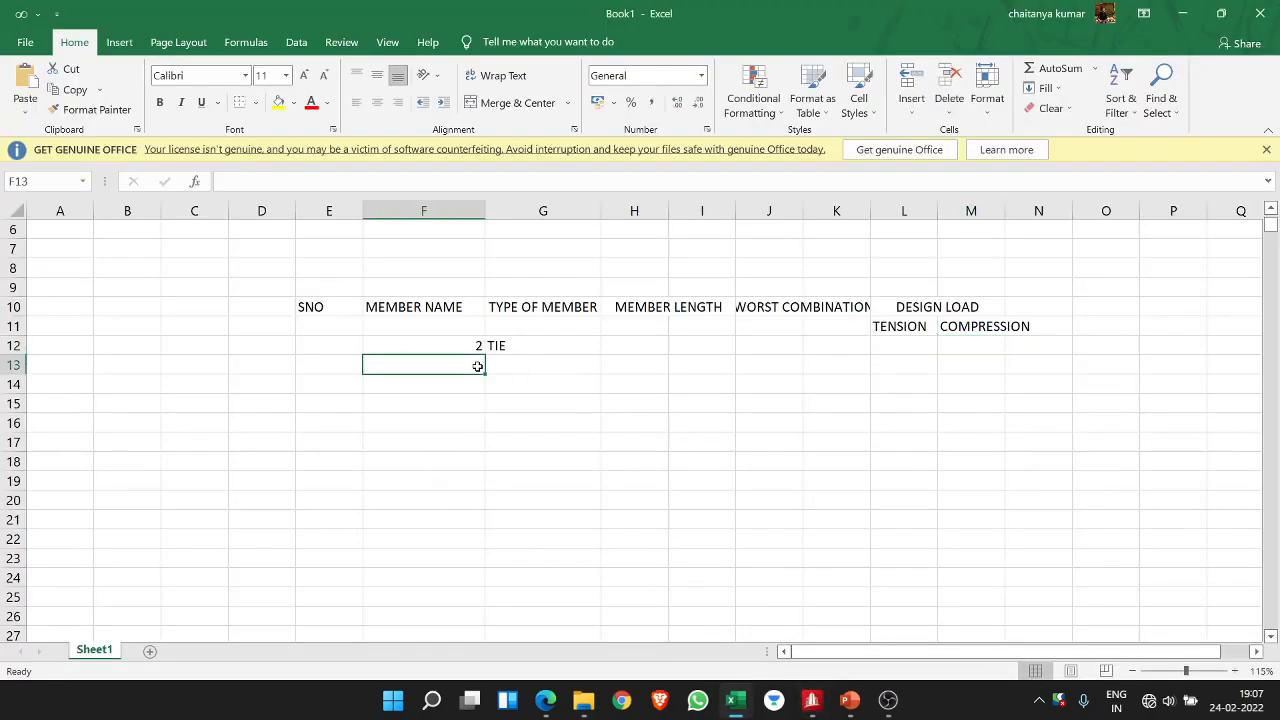
text(15)
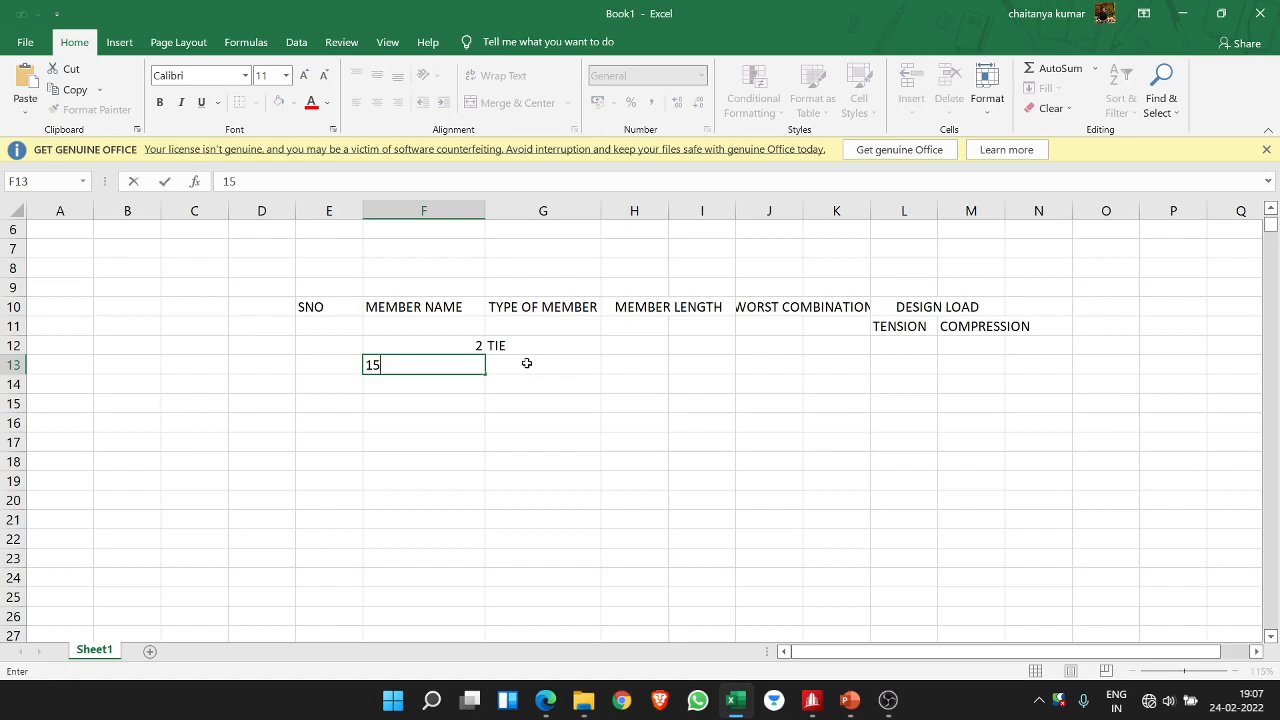
click(526, 363)
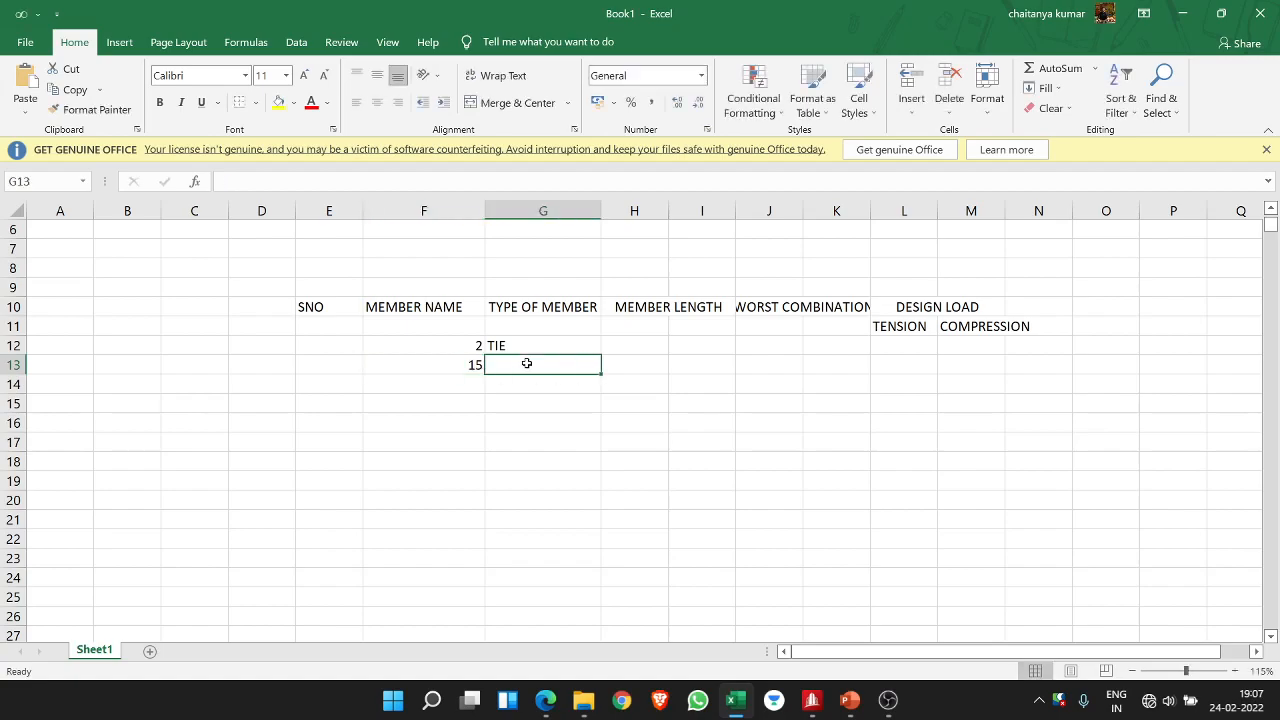
text(MAKOR)
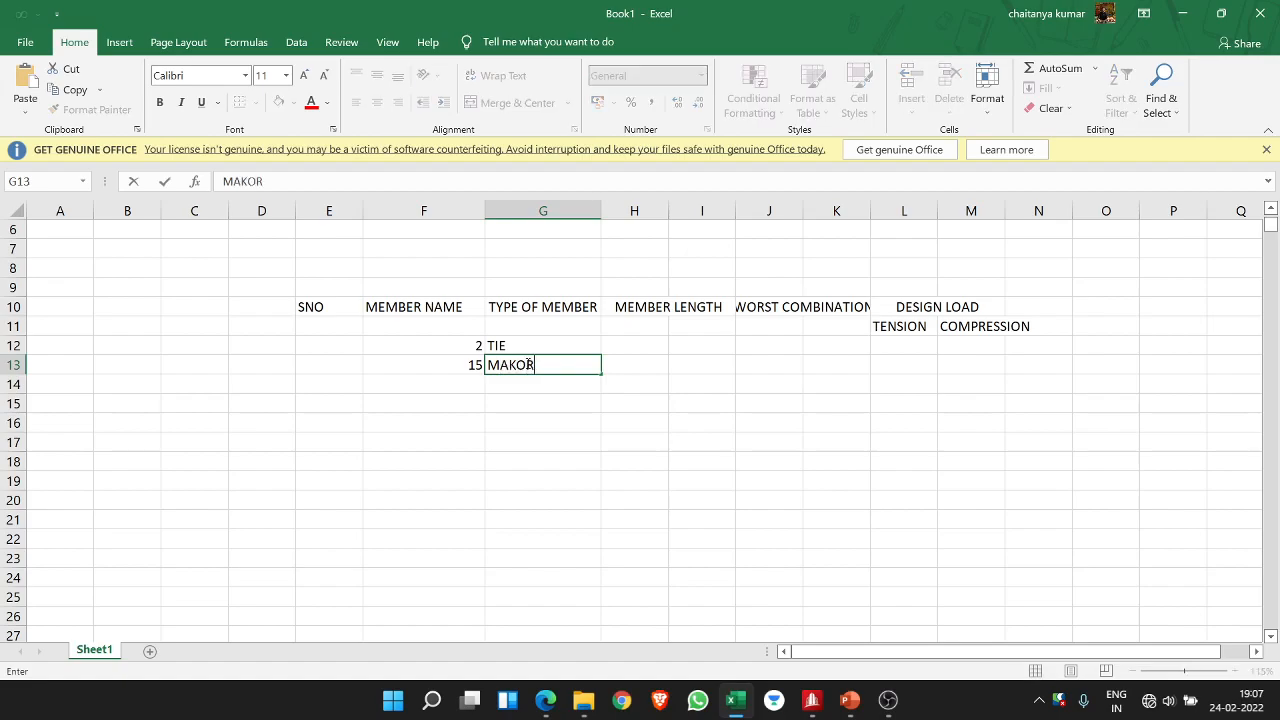
text( SLING)
- Review the labelled truss member types on slide 3 of the PowerPoint presentation and return to the Excel table
click(850, 700)
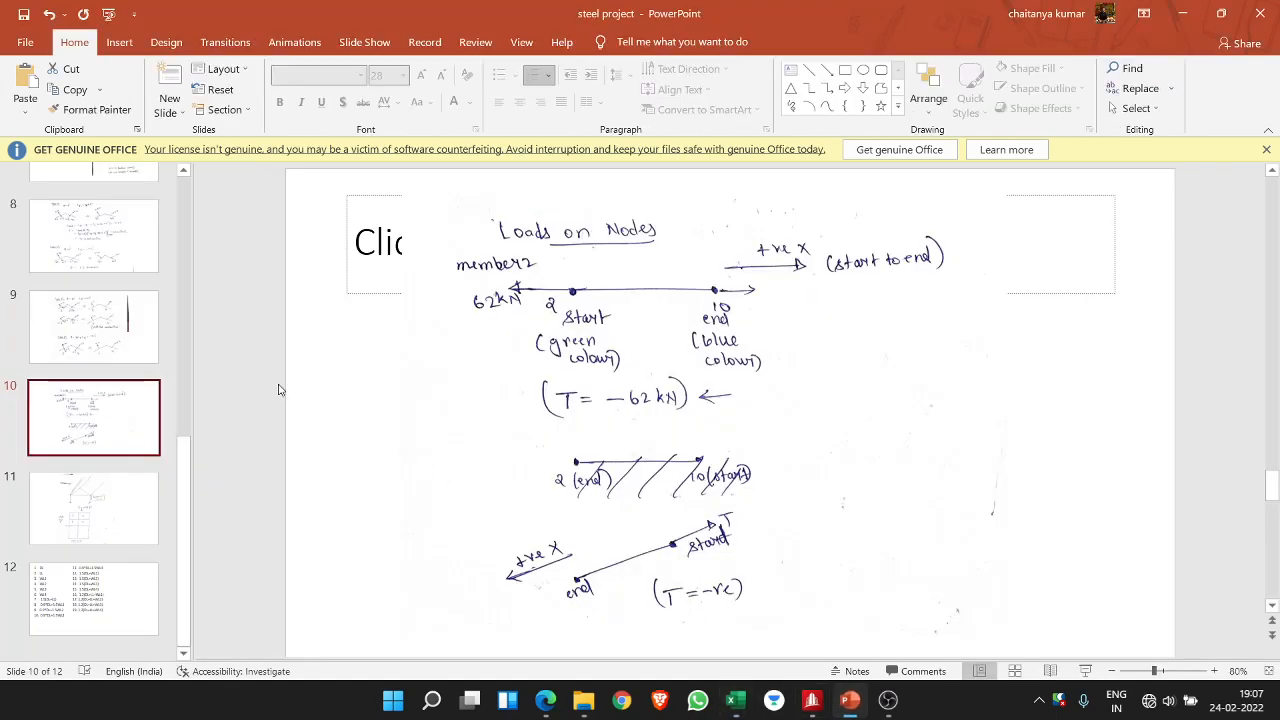
scroll(95, 323, up, 5)
scroll(95, 323, up, 3)
click(100, 365)
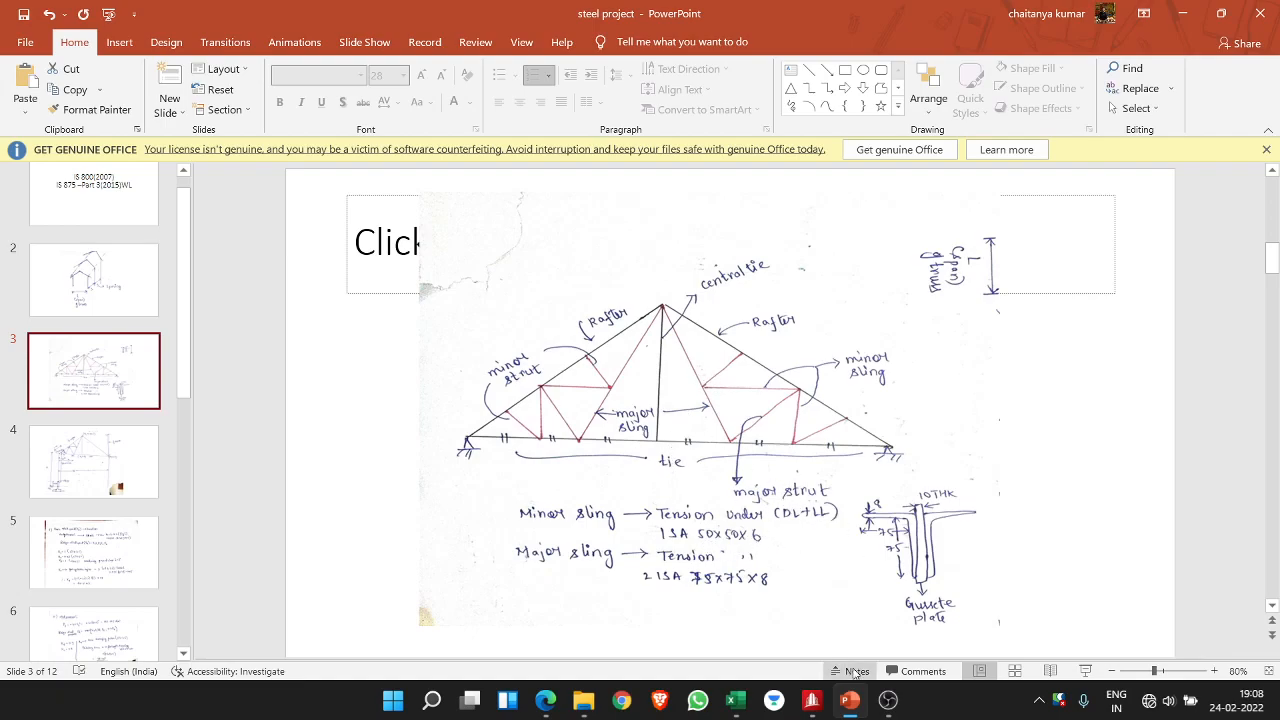
click(737, 700)
click(711, 477)
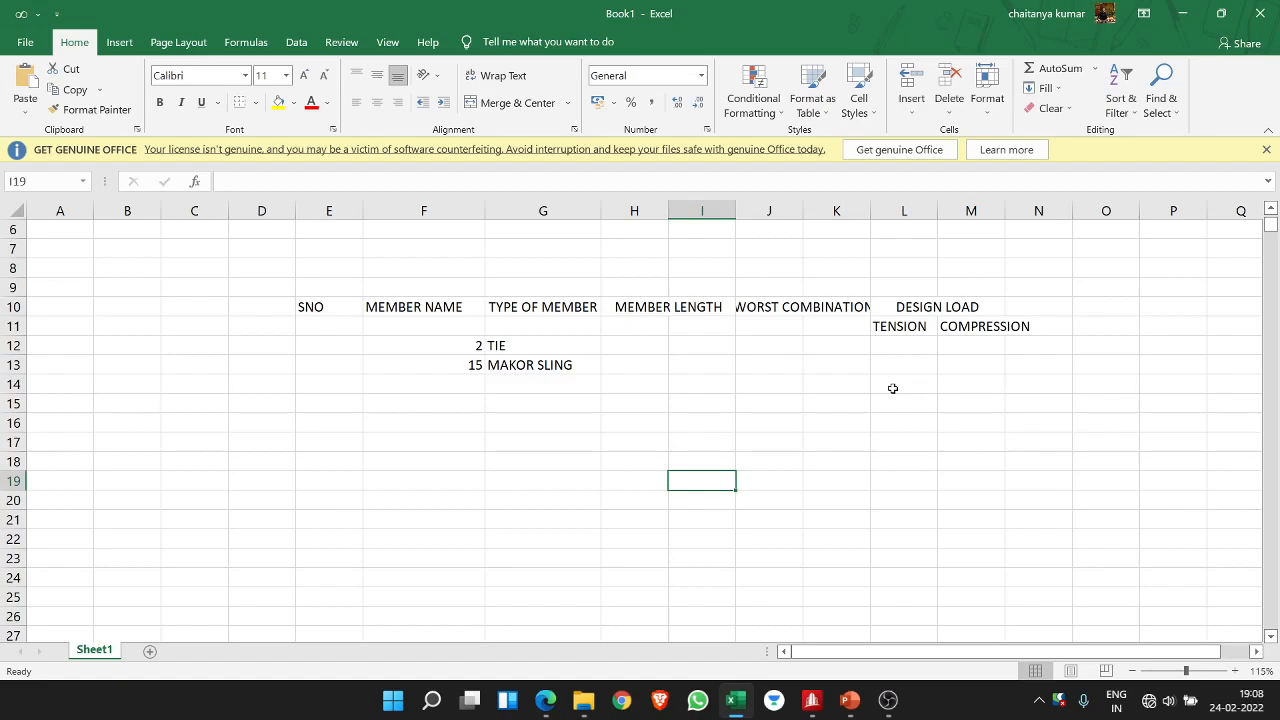
- Switch to STAAD.Pro to view the numbered truss model
mouse_move(810, 700)
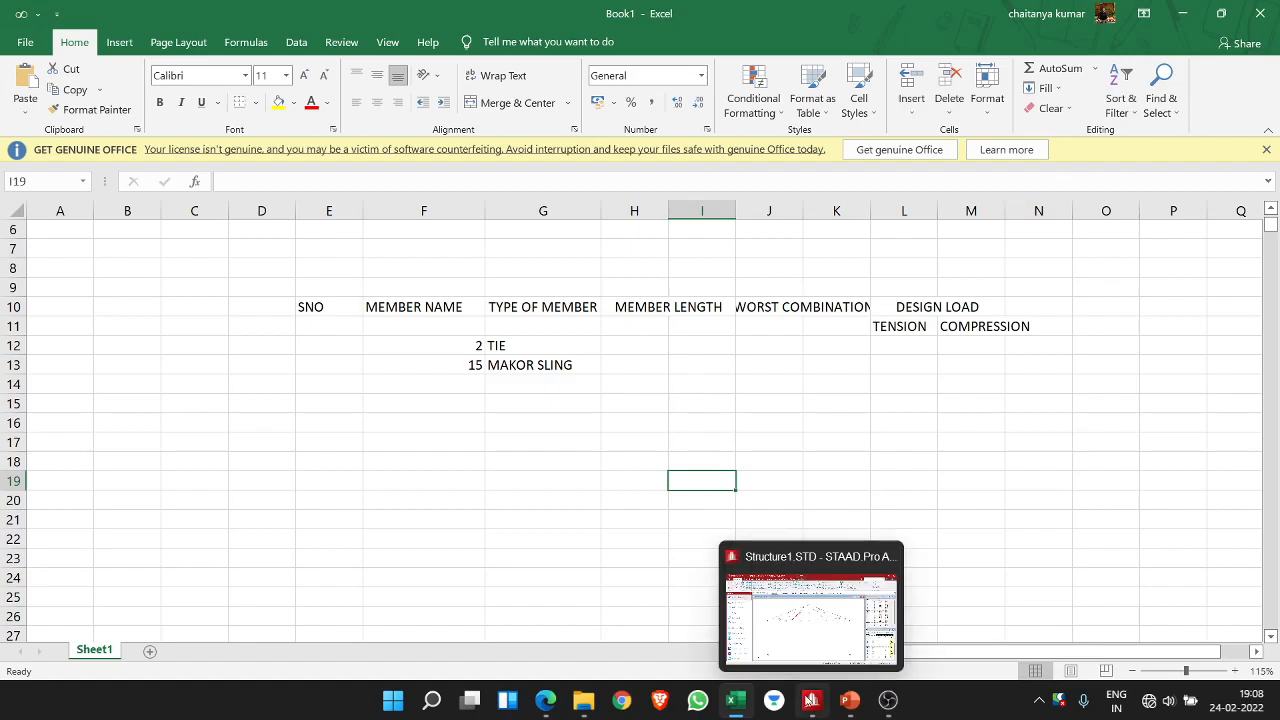
click(820, 695)
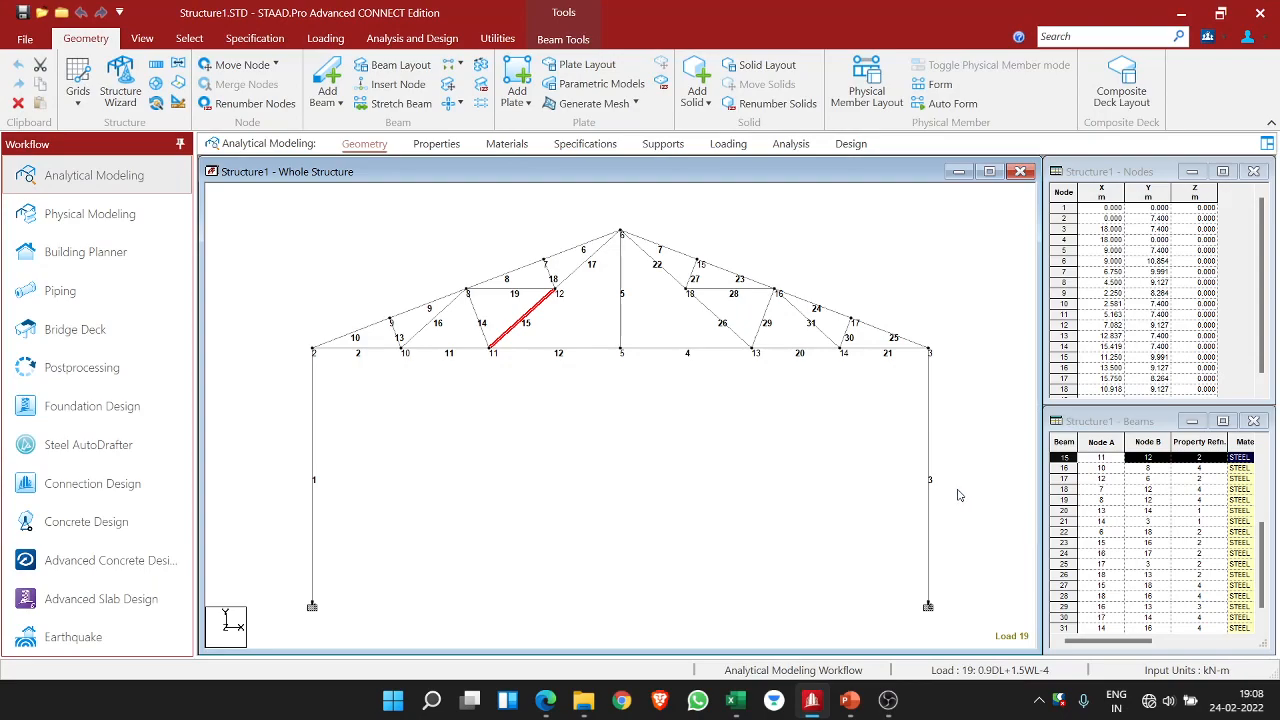
mouse_move(888, 700)
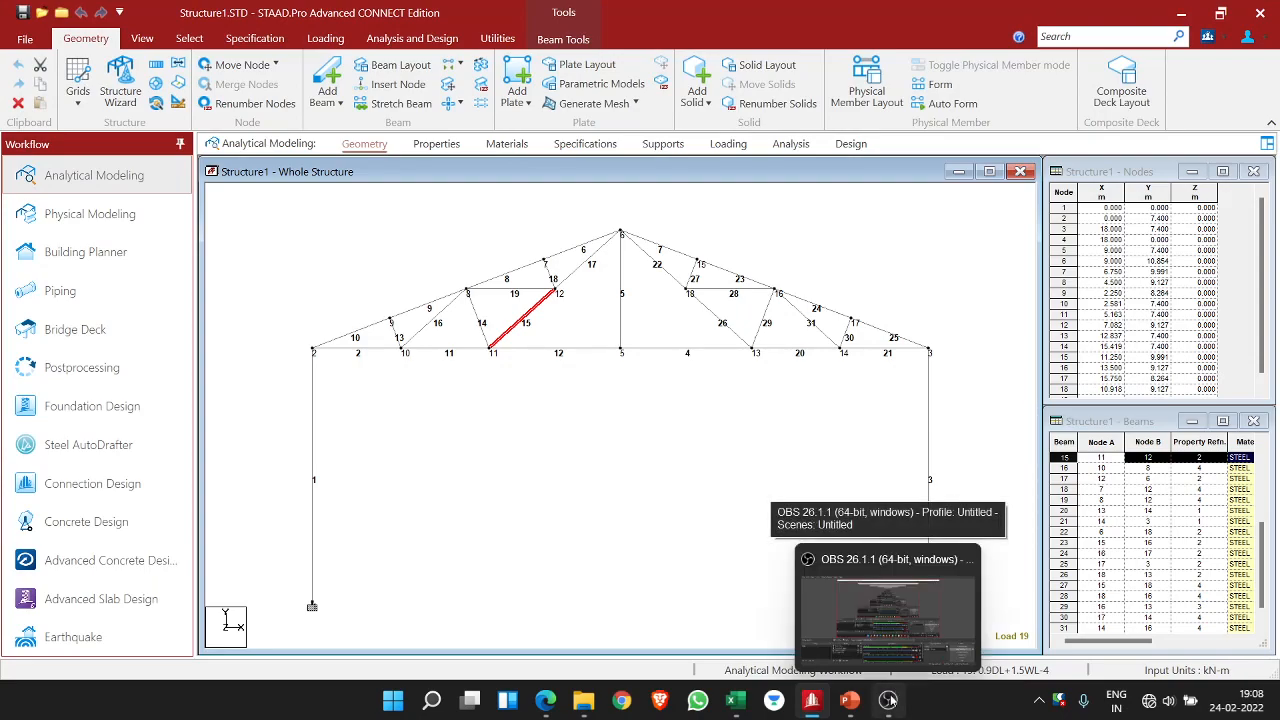